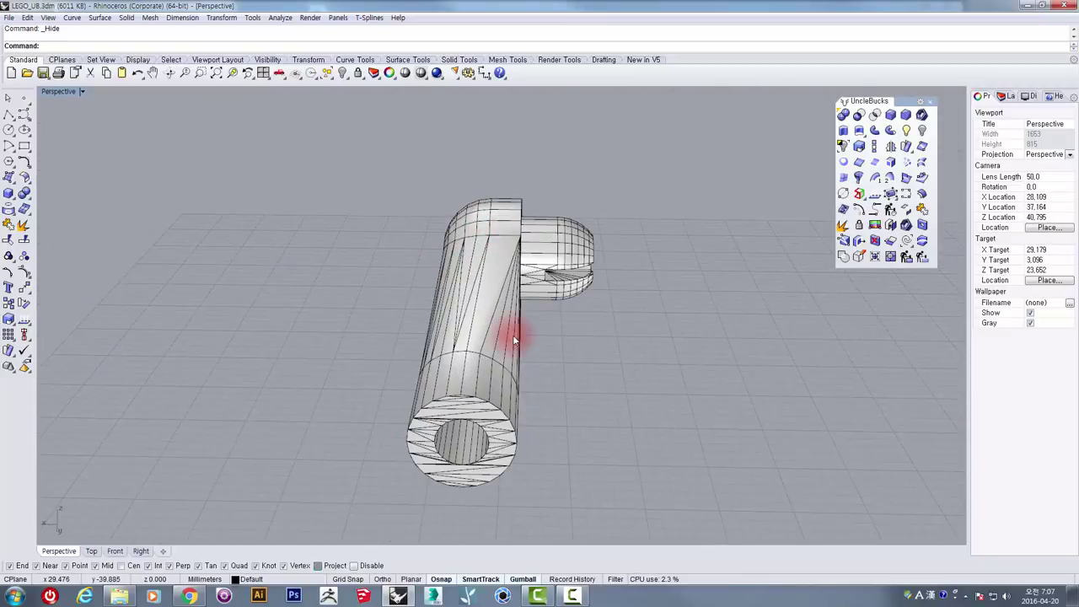
- Examine the arm mesh from several angles in perspective, including its bend, side knob and hollow tube end
right_drag(512, 337, 498, 290)
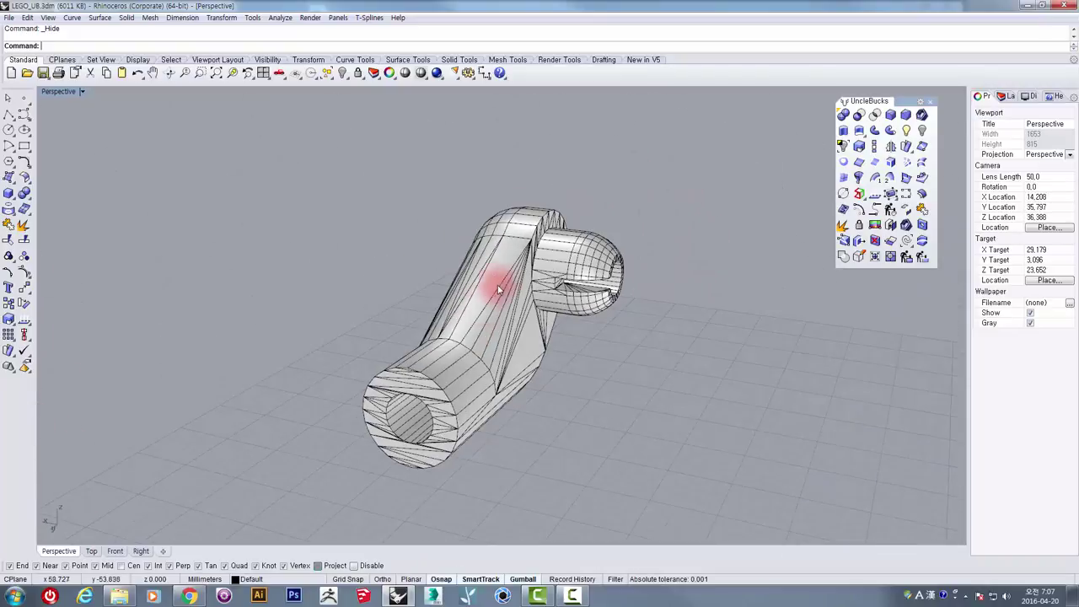
click(498, 290)
click(414, 229)
right_drag(414, 228, 443, 188)
right_drag(421, 247, 573, 207)
scroll(441, 251, up, 3)
mouse_move(651, 175)
right_down()
mouse_move(578, 171)
mouse_move(684, 180)
mouse_move(665, 248)
mouse_move(612, 285)
mouse_move(494, 256)
mouse_move(542, 257)
mouse_move(511, 313)
mouse_move(534, 241)
mouse_move(501, 164)
mouse_move(579, 148)
mouse_move(579, 217)
mouse_move(609, 222)
mouse_move(581, 234)
mouse_move(631, 326)
mouse_move(374, 329)
mouse_move(344, 425)
mouse_move(493, 288)
mouse_move(534, 186)
mouse_move(563, 179)
right_up()
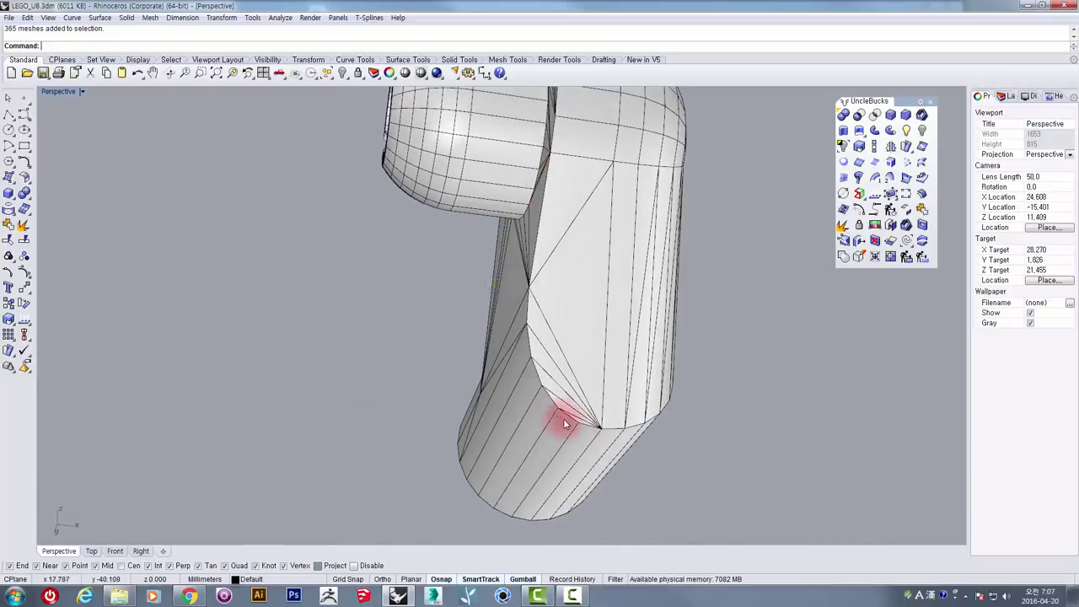
mouse_move(529, 369)
right_down()
mouse_move(696, 432)
mouse_move(631, 366)
mouse_move(484, 308)
mouse_move(542, 380)
right_up()
scroll(542, 377, up, 4)
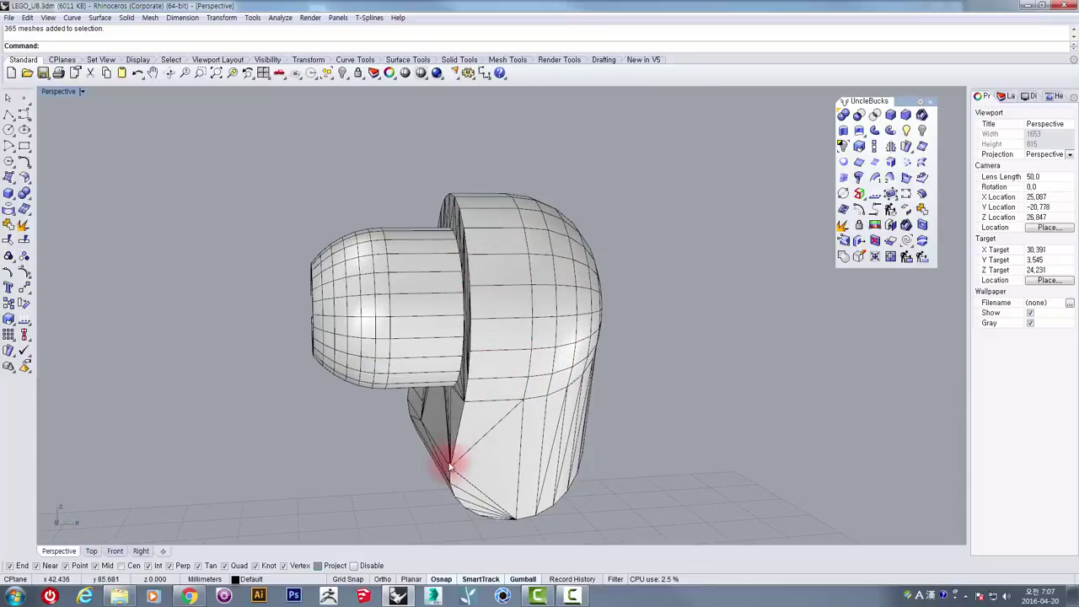
mouse_move(446, 474)
shift+right_down()
mouse_move(470, 347)
mouse_move(560, 253)
mouse_move(542, 361)
mouse_move(597, 182)
shift+right_up()
mouse_move(580, 286)
right_down()
mouse_move(655, 363)
mouse_move(550, 177)
right_up()
mouse_move(462, 229)
right_down()
mouse_move(374, 306)
mouse_move(187, 173)
right_up()
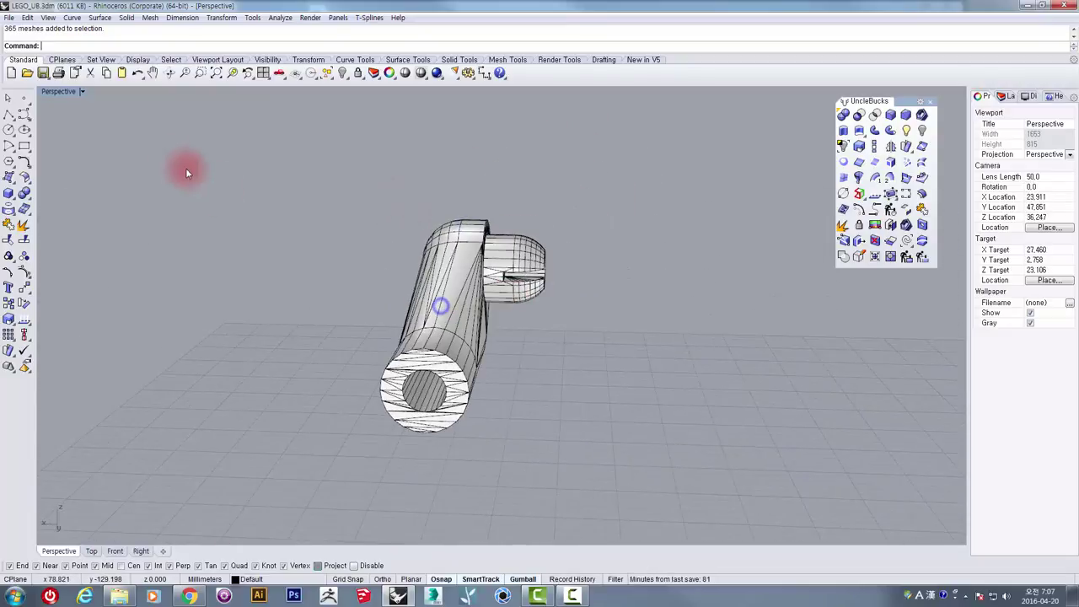
- In the Front view, draw a diameter circle around the tube end's outer rim, from its topmost to its bottommost vertex
double_click(54, 92)
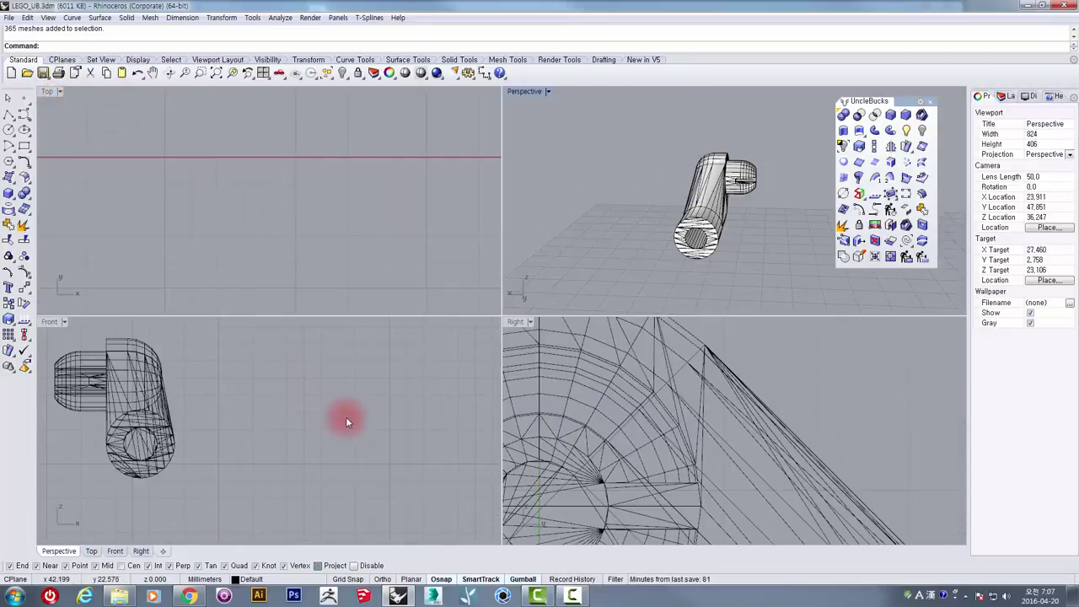
right_drag(258, 434, 335, 407)
right_drag(236, 394, 256, 435)
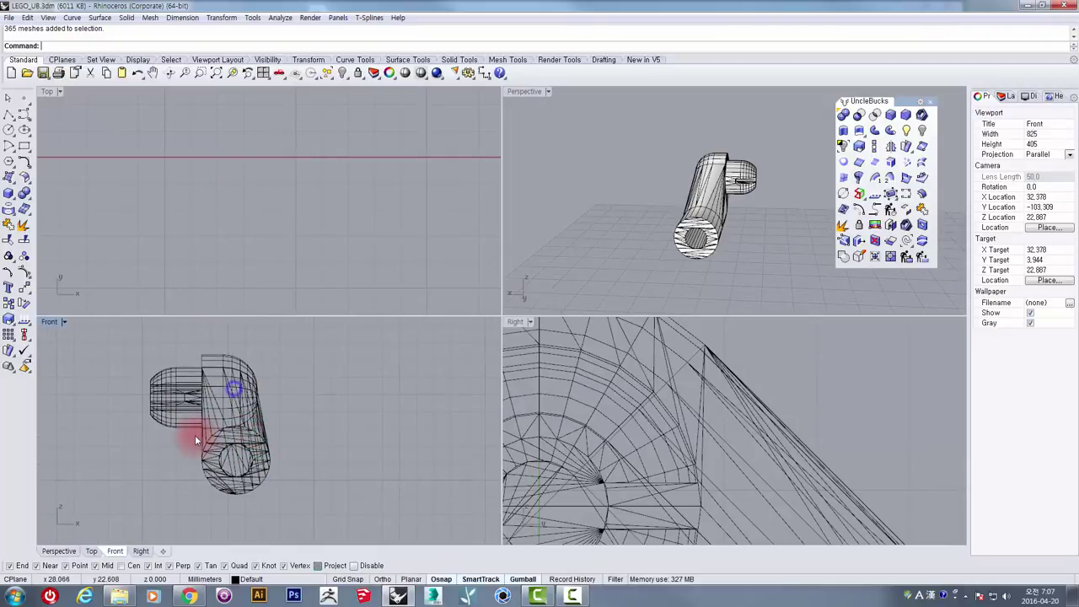
scroll(195, 435, up, 4)
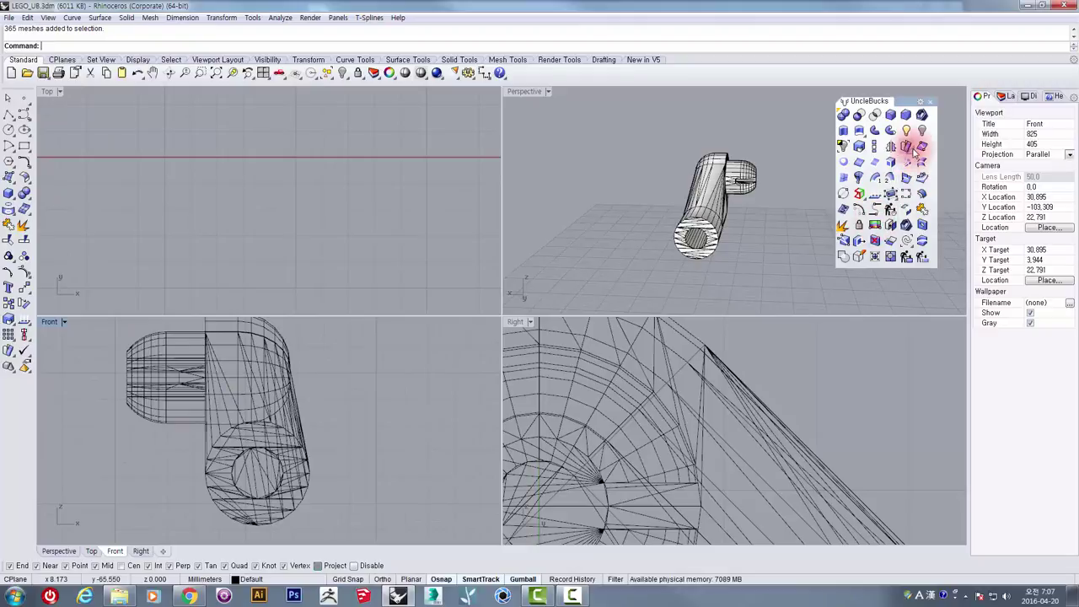
right_drag(318, 458, 325, 429)
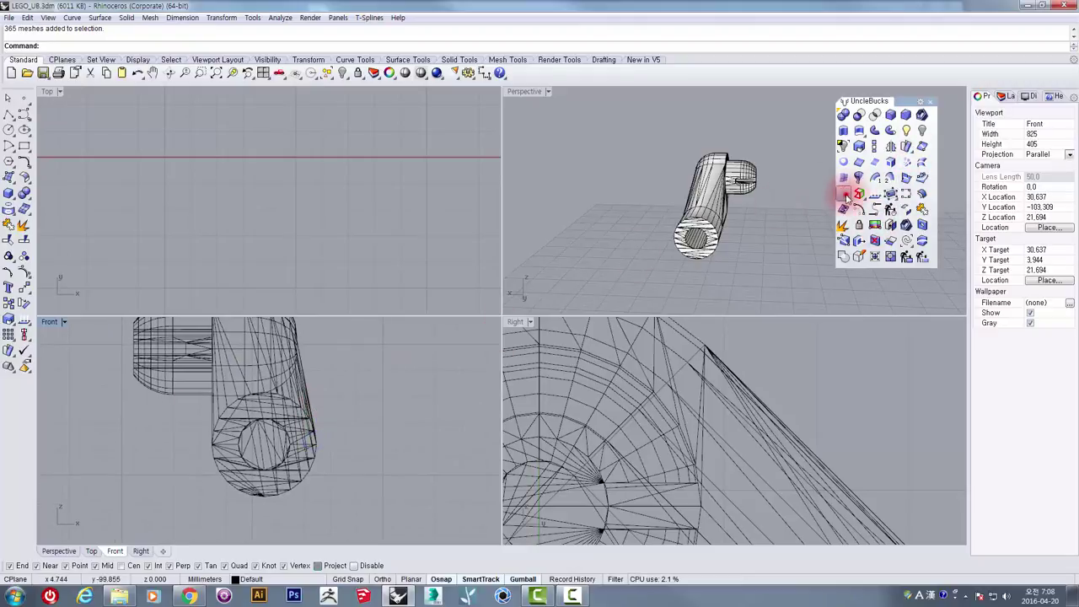
click(844, 194)
scroll(253, 409, up, 4)
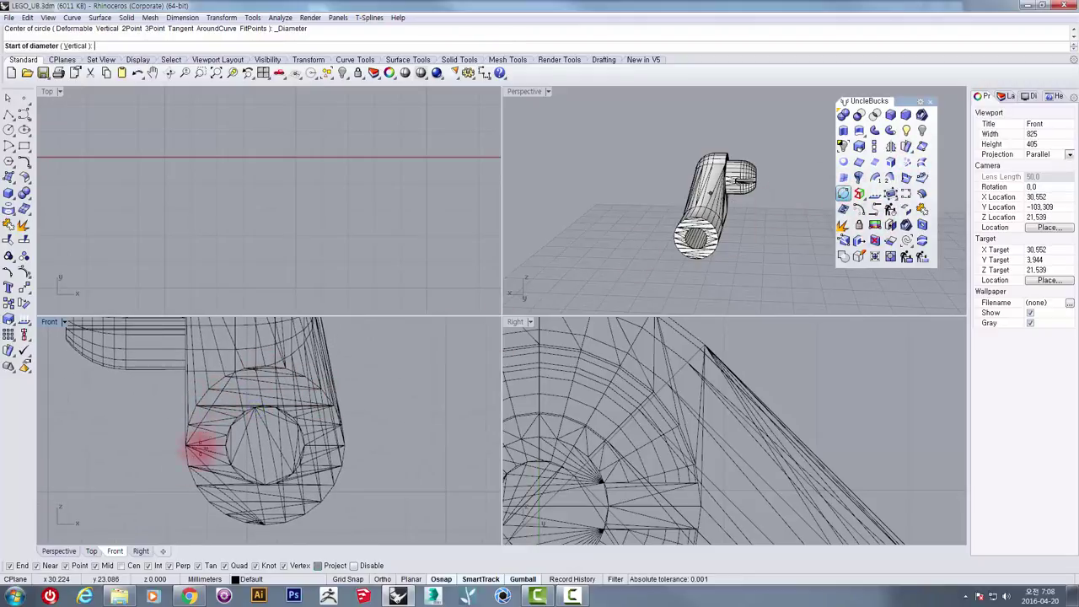
scroll(200, 446, up, 6)
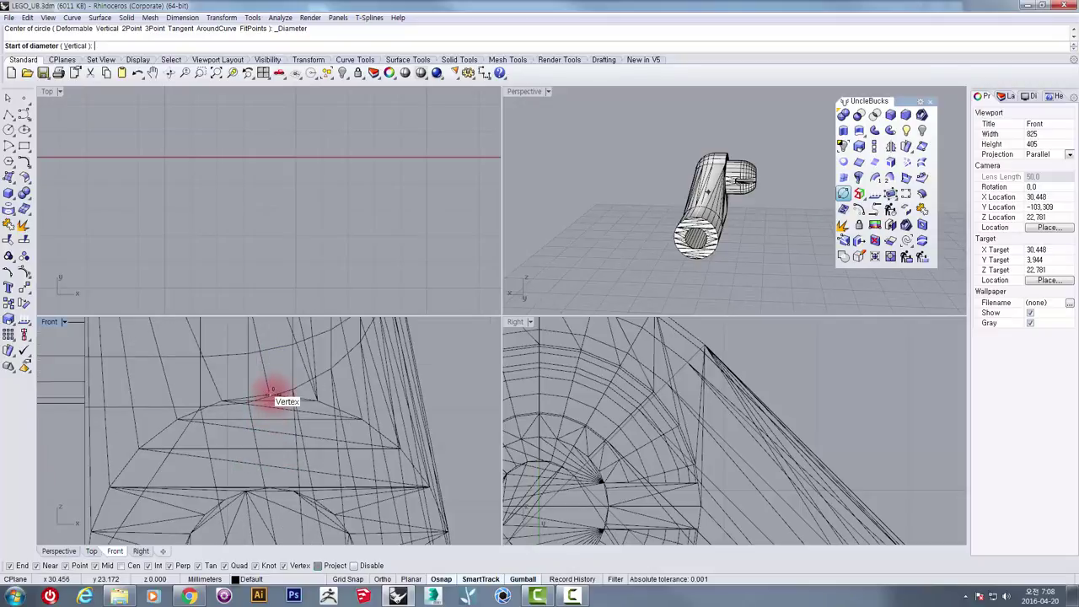
click(270, 394)
scroll(272, 392, down, 5)
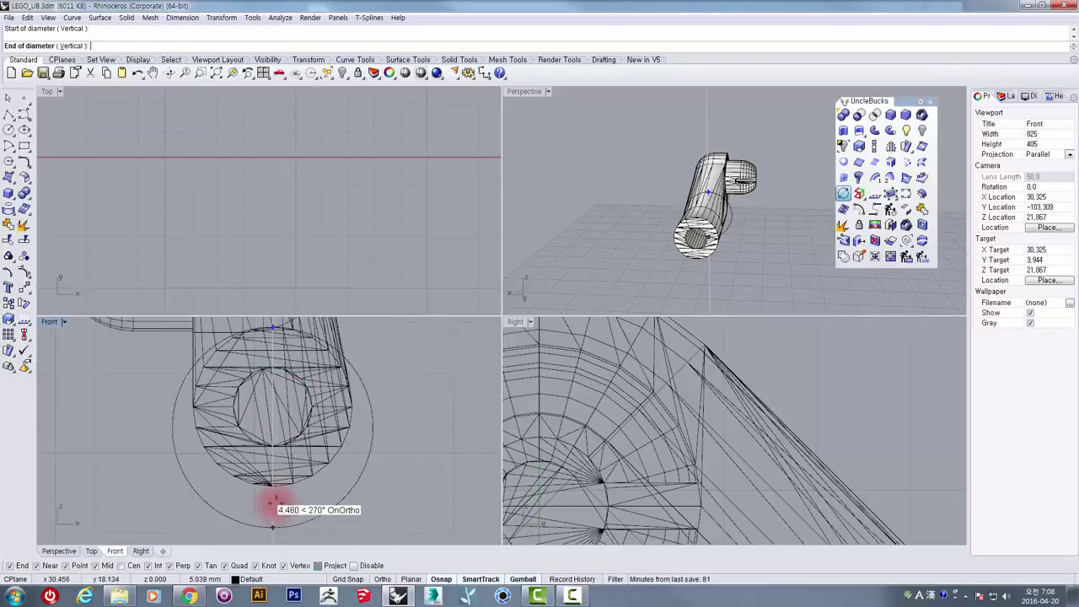
click(278, 486)
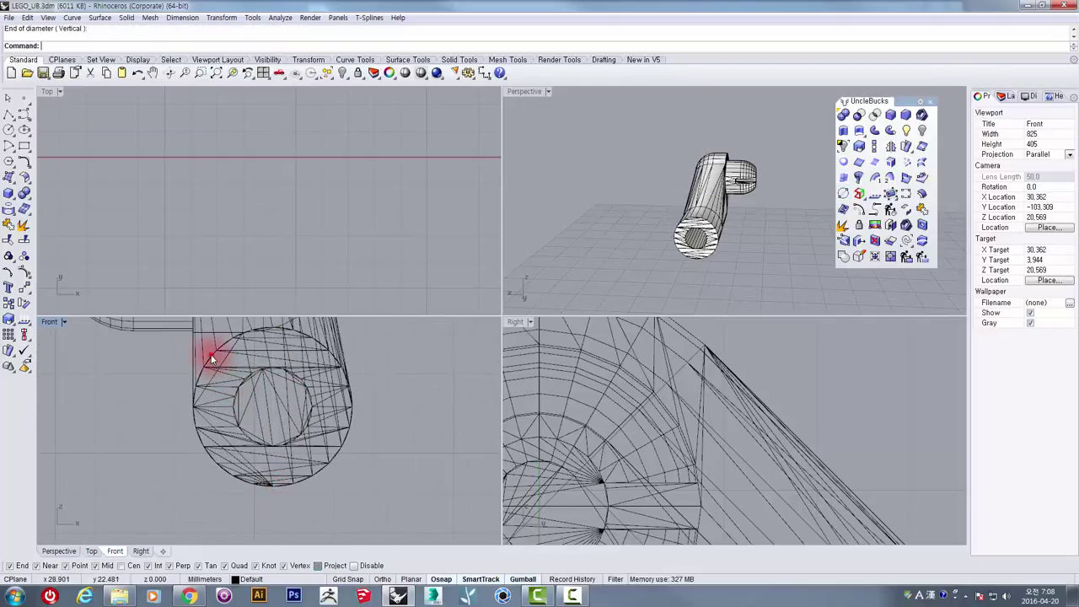
- In the Right view, shift the new circle horizontally about 11.2 mm, clear of the tube's open end
click(211, 359)
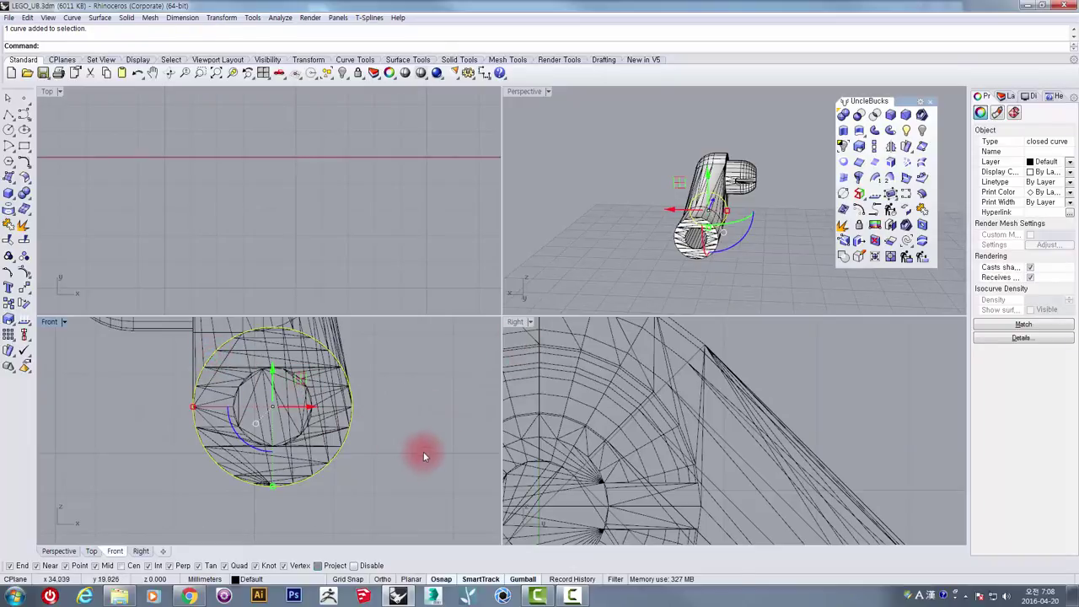
scroll(666, 451, down, 5)
scroll(628, 436, down, 2)
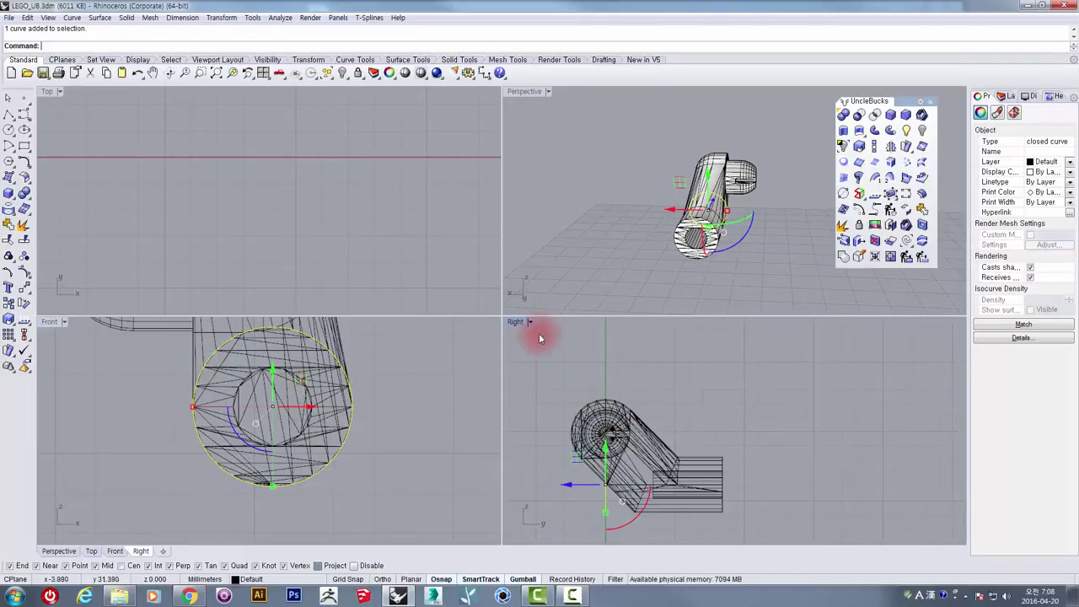
double_click(516, 323)
scroll(417, 439, up, 2)
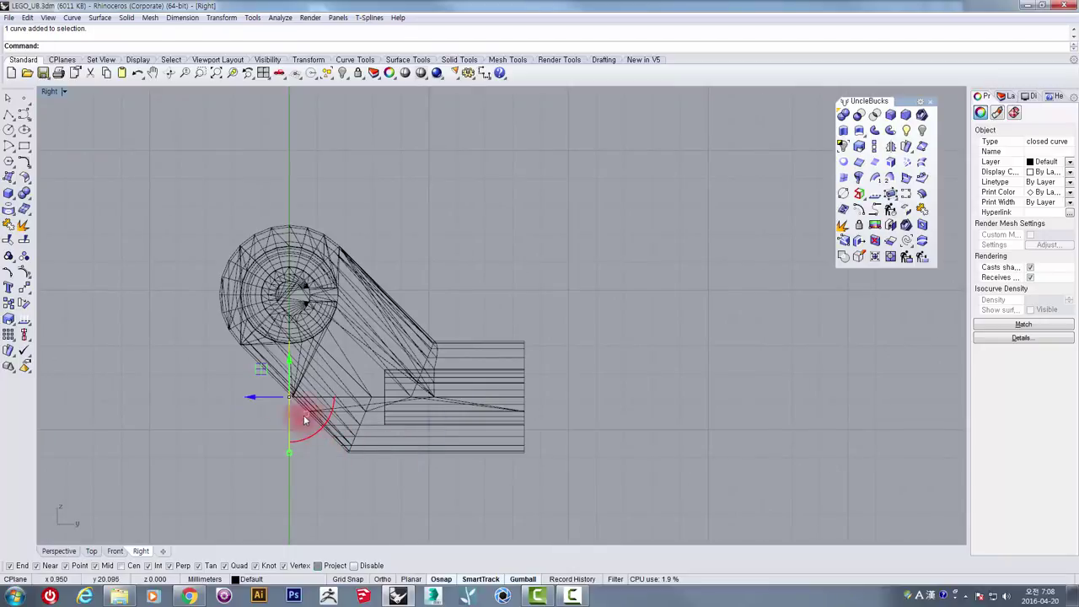
drag(256, 398, 578, 397)
scroll(579, 398, up, 3)
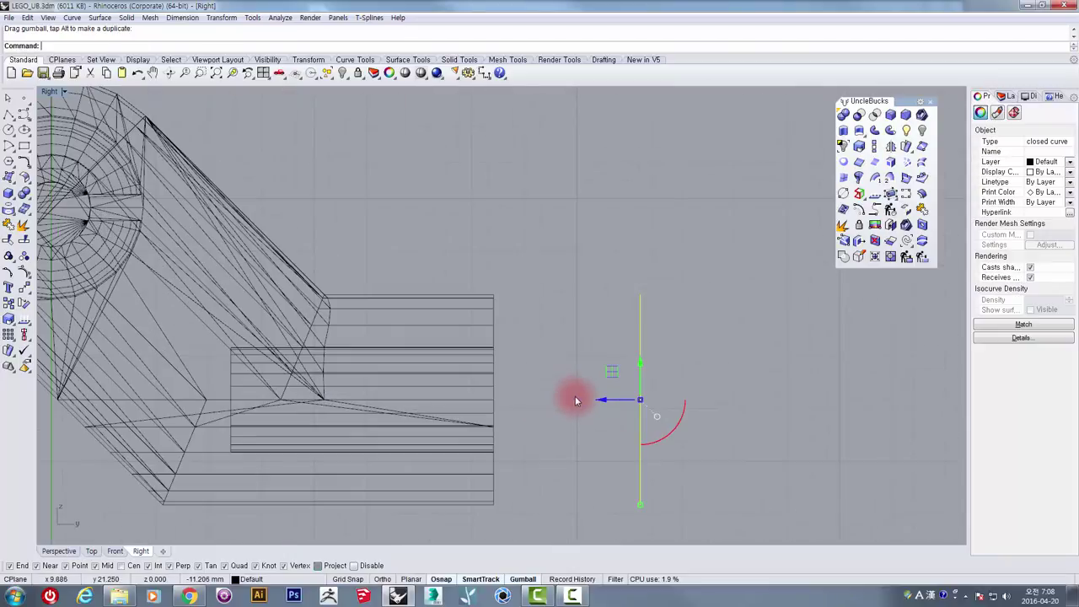
- Move the circle by its centre onto the tube's open end face
text(m)
key(Return)
click(638, 373)
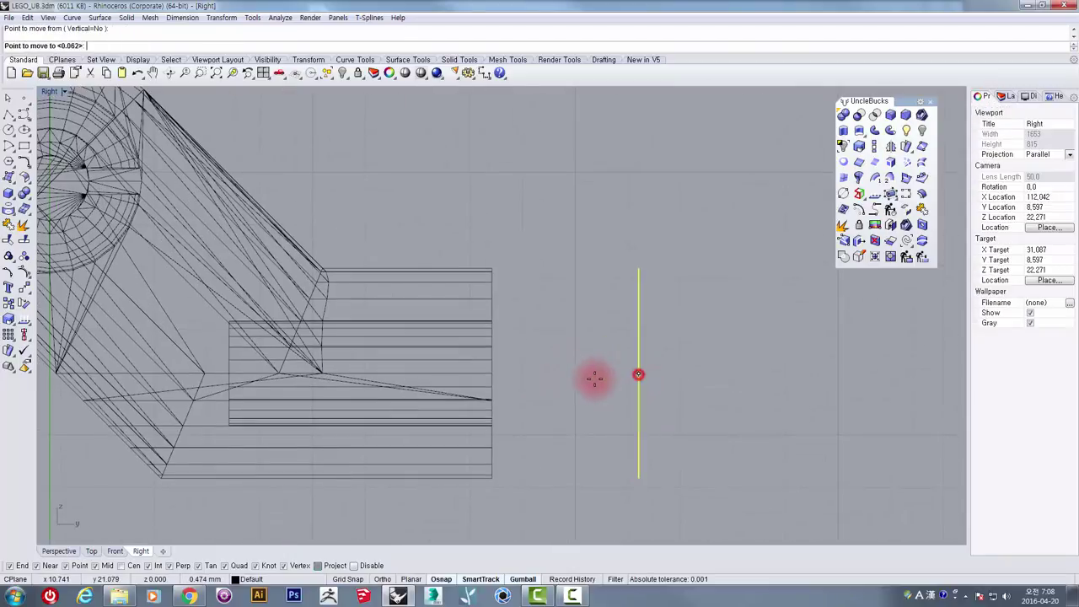
click(498, 373)
right_drag(520, 373, 546, 352)
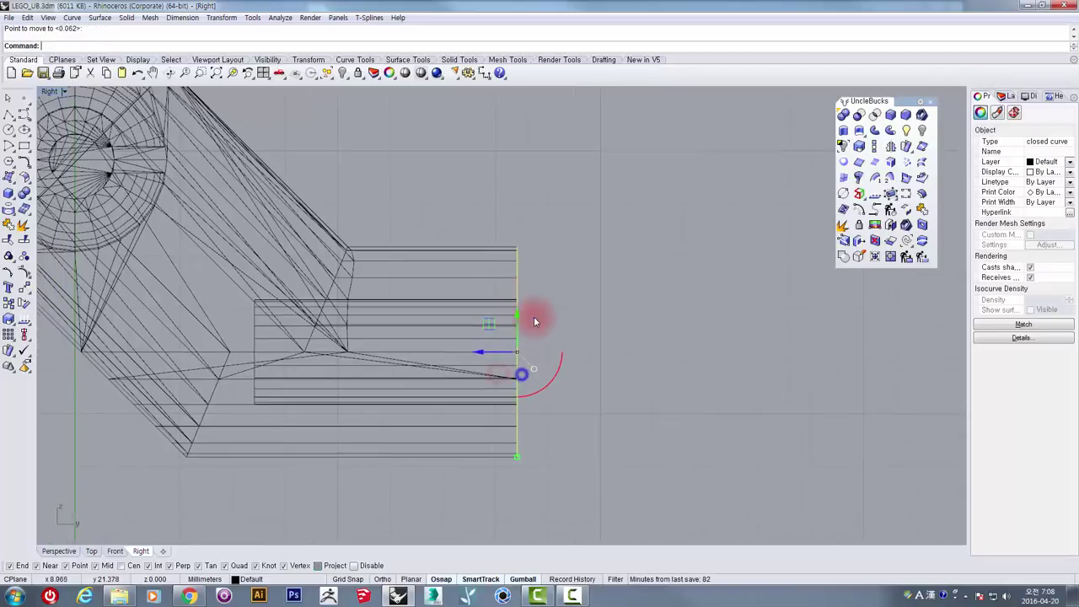
- Shift the circle horizontally about 3.5 mm outward from the tube's open end
click(480, 202)
drag(486, 214, 604, 494)
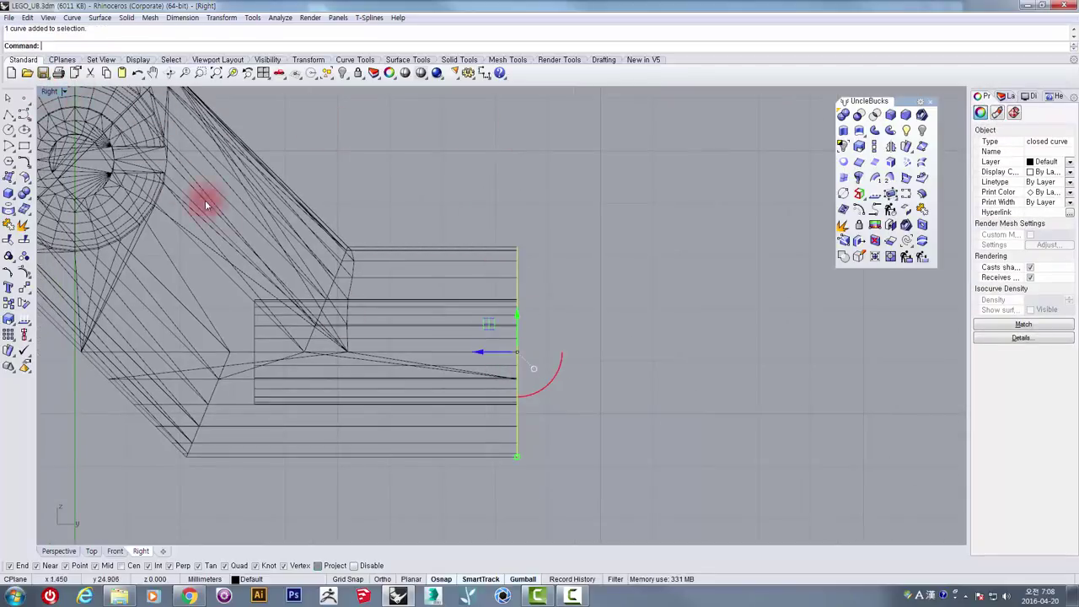
right_drag(205, 205, 335, 295)
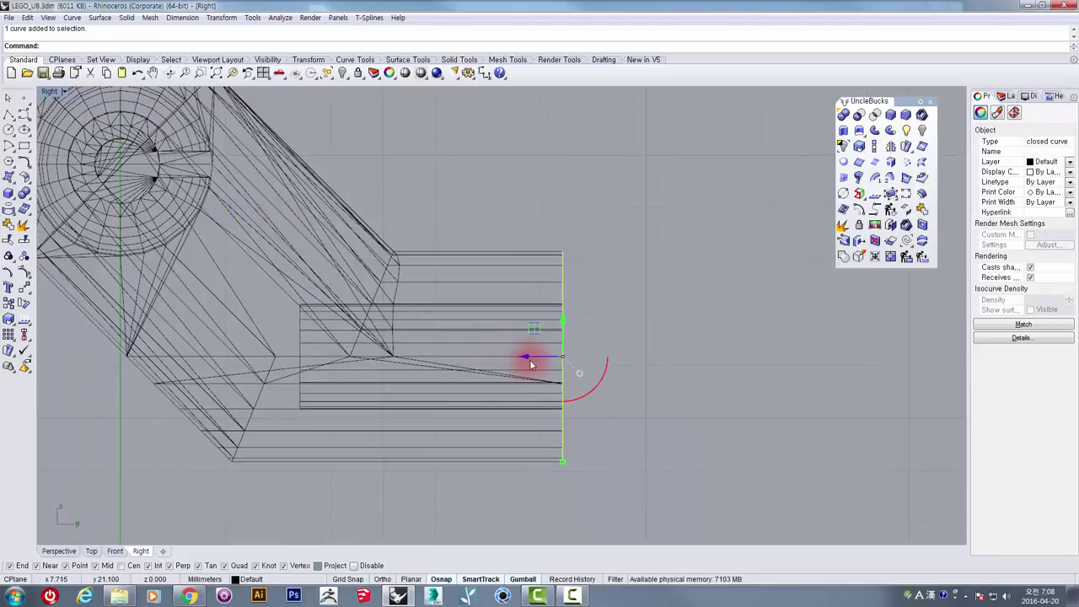
right_drag(549, 357, 535, 337)
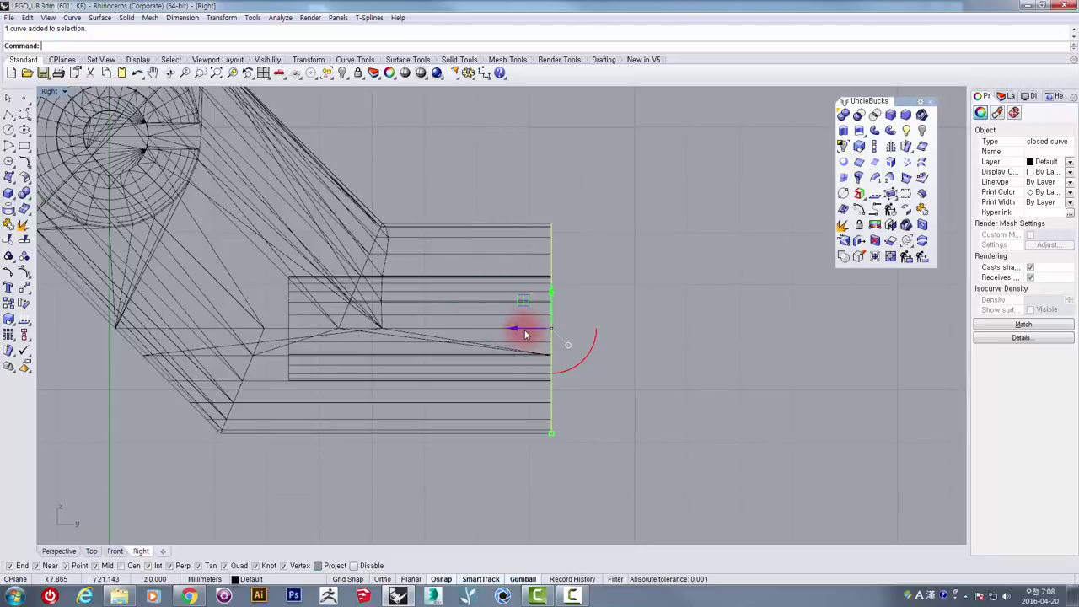
drag(525, 333, 681, 405)
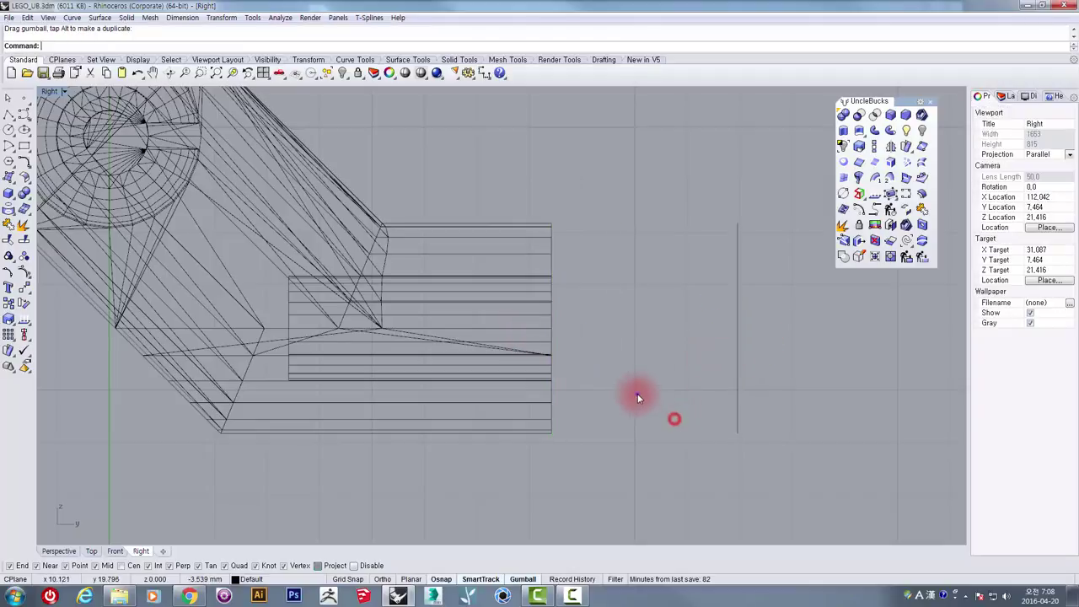
right_drag(638, 395, 357, 369)
- Draw a diagonal polyline across the bend from its upper inner corner vertex to its lower outer corner
right_click(13, 116)
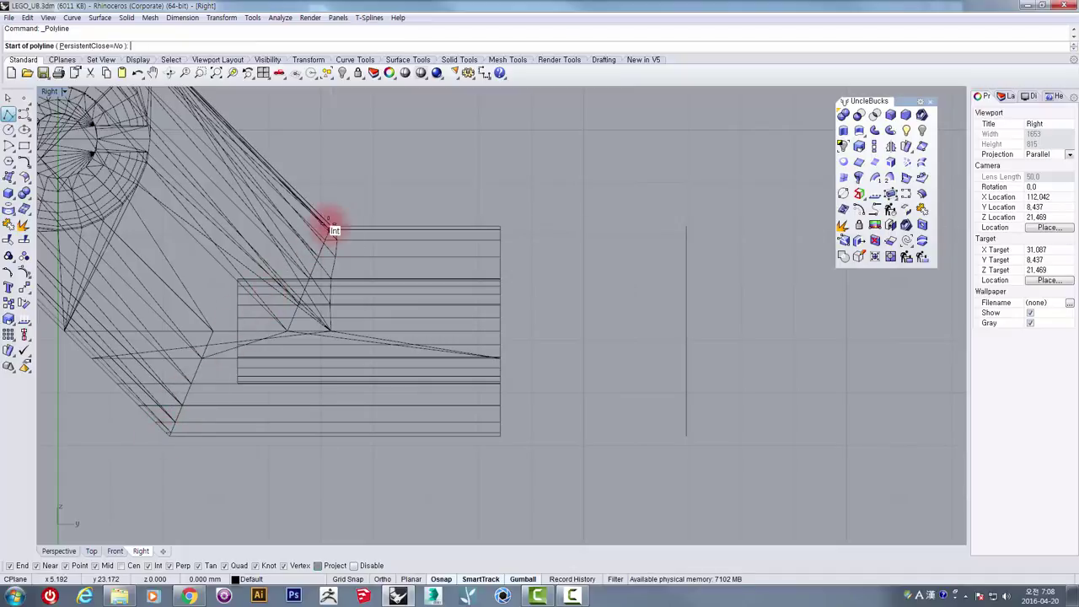
scroll(332, 229, up, 8)
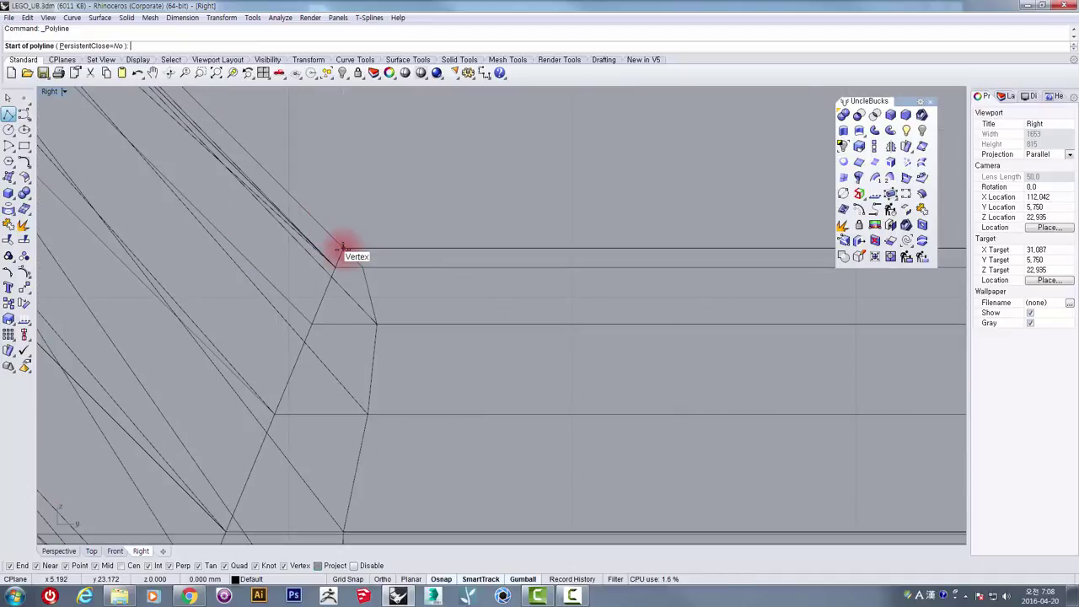
click(344, 249)
scroll(378, 287, down, 5)
scroll(378, 288, down, 5)
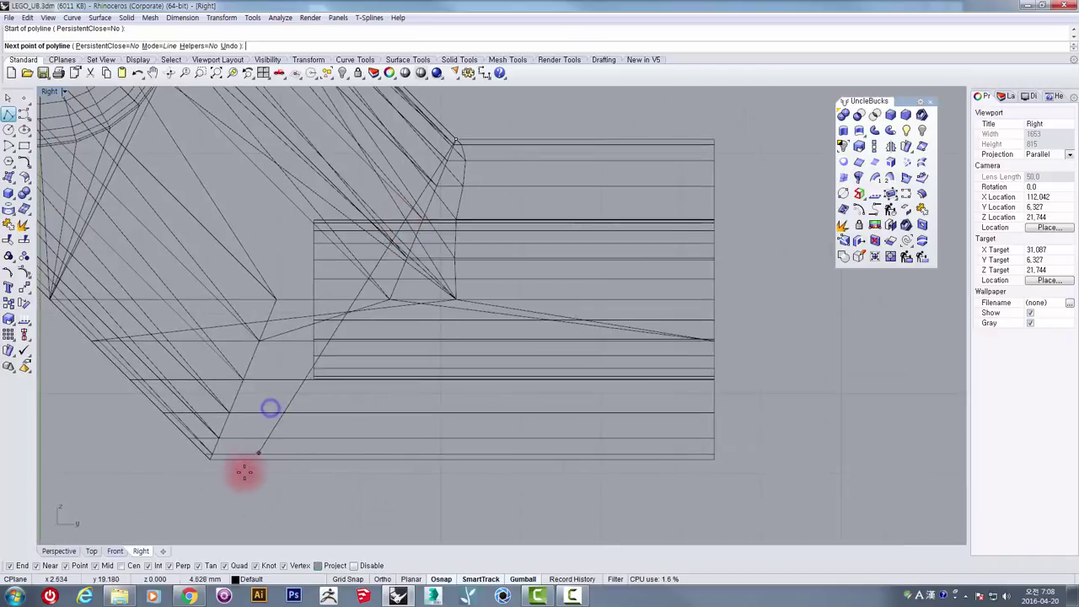
click(213, 460)
click(332, 244)
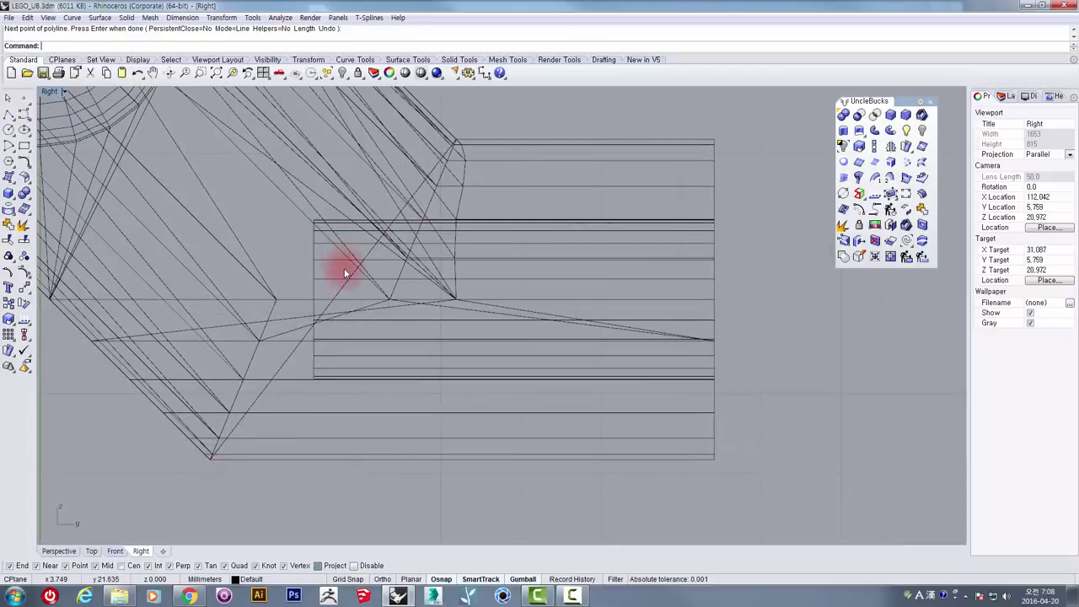
- Shift the diagonal line horizontally about 11 mm, out past the circle
scroll(340, 287, down, 3)
click(304, 331)
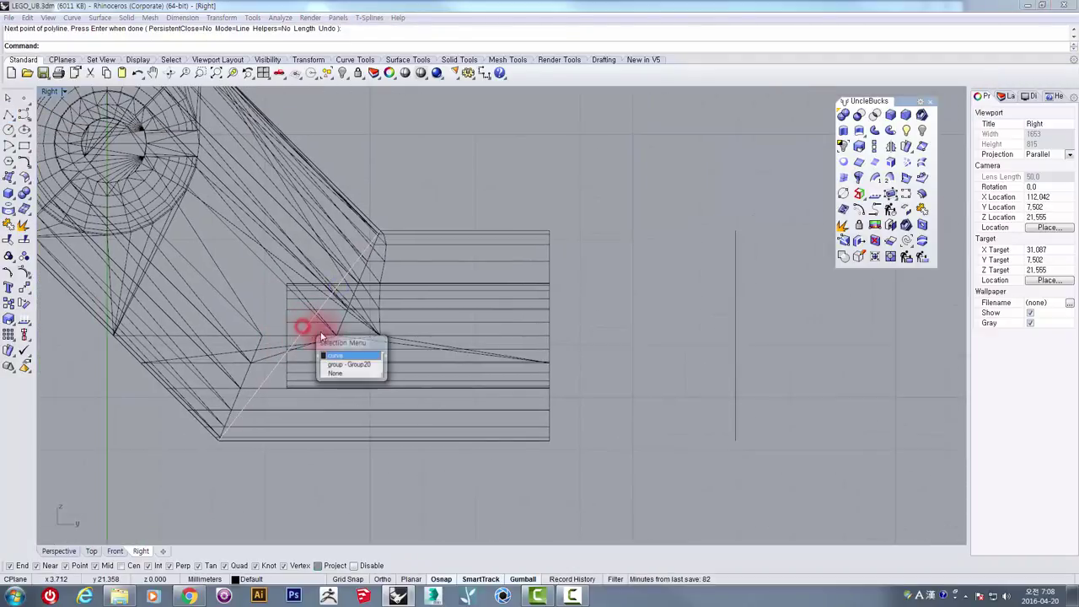
click(338, 354)
click(308, 336)
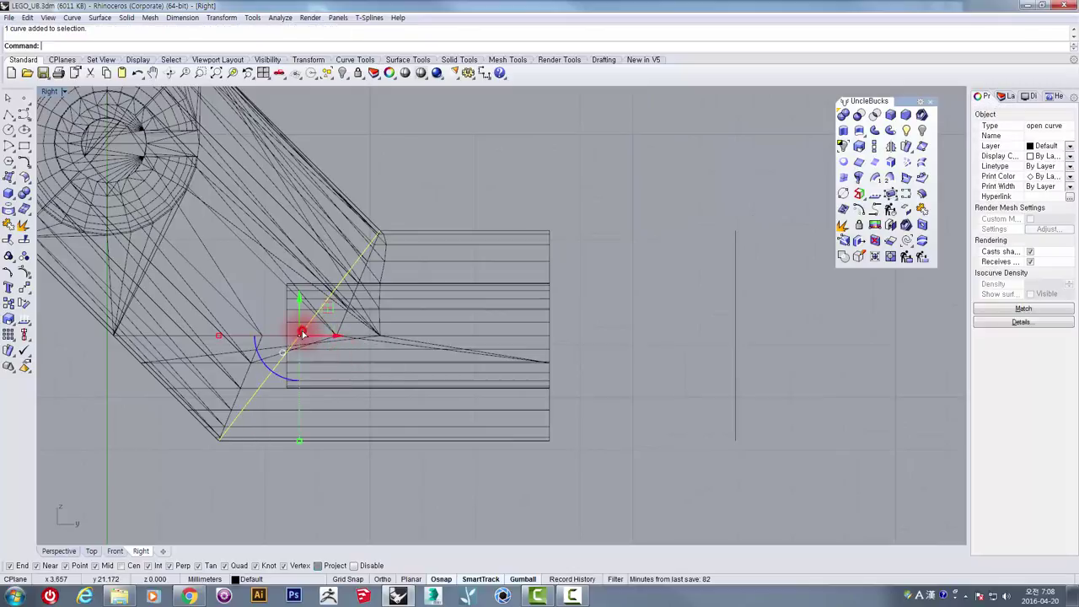
drag(312, 335, 893, 367)
right_drag(894, 368, 706, 372)
scroll(694, 369, down, 2)
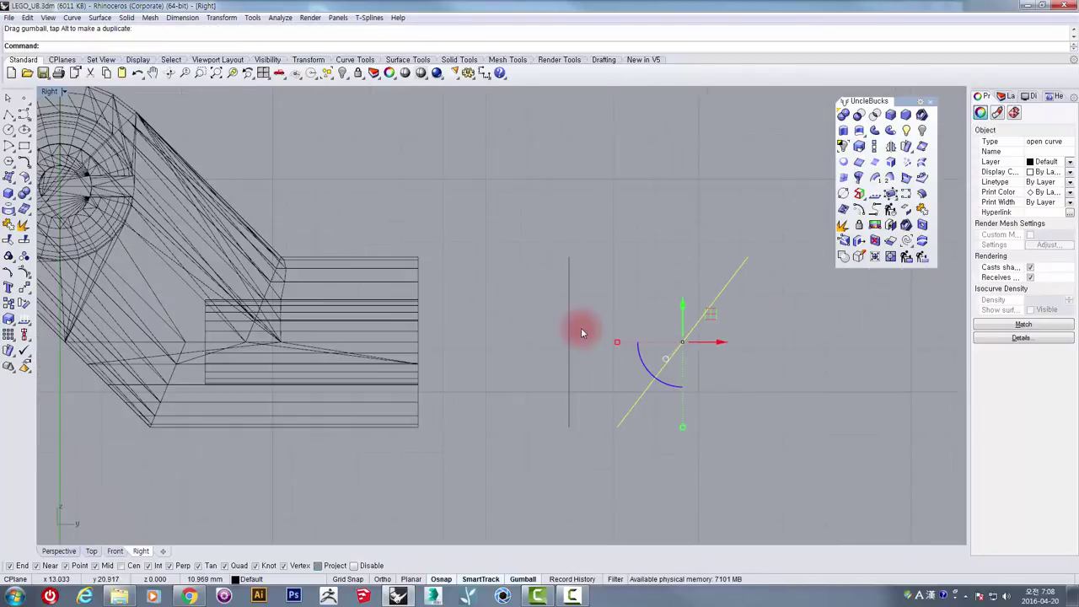
- Move the circle by its centre onto the midpoint of the diagonal line
click(417, 266)
drag(488, 225, 616, 544)
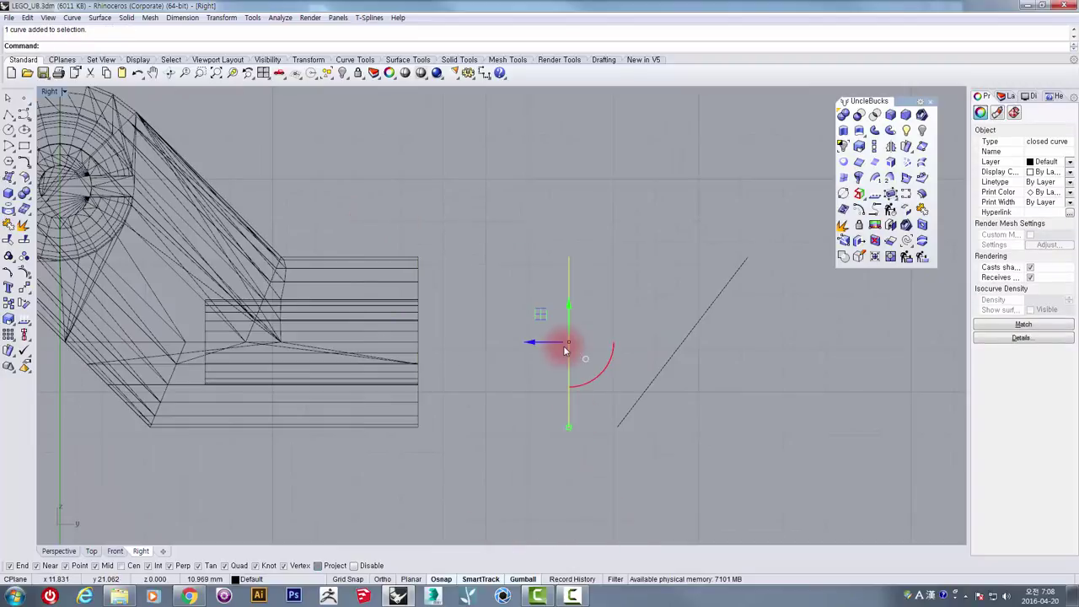
scroll(566, 345, up, 6)
right_drag(588, 322, 449, 318)
scroll(449, 319, down, 2)
scroll(421, 346, down, 2)
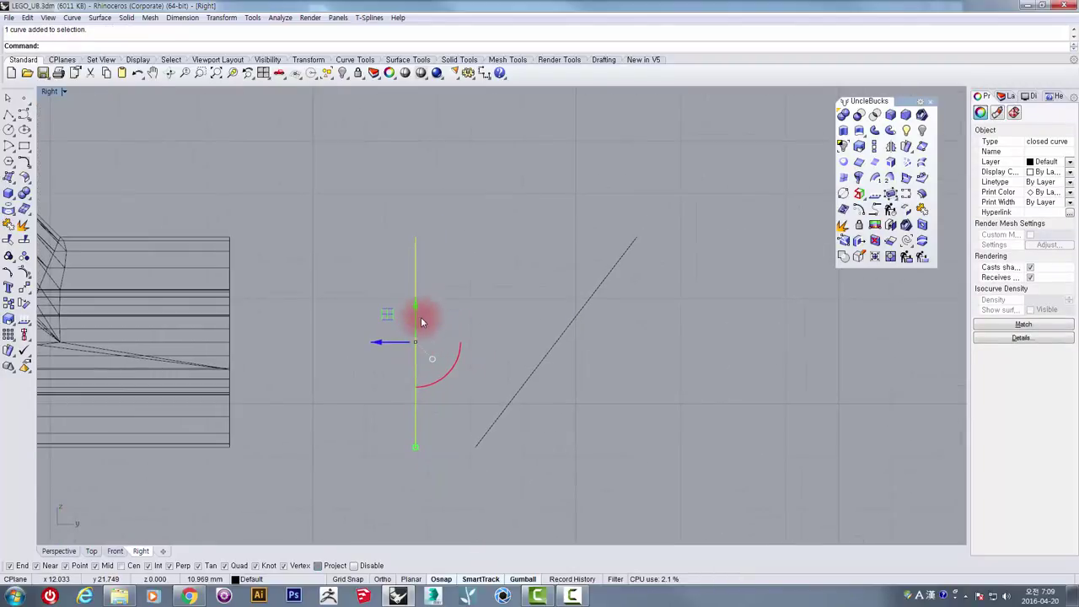
drag(389, 319, 411, 295)
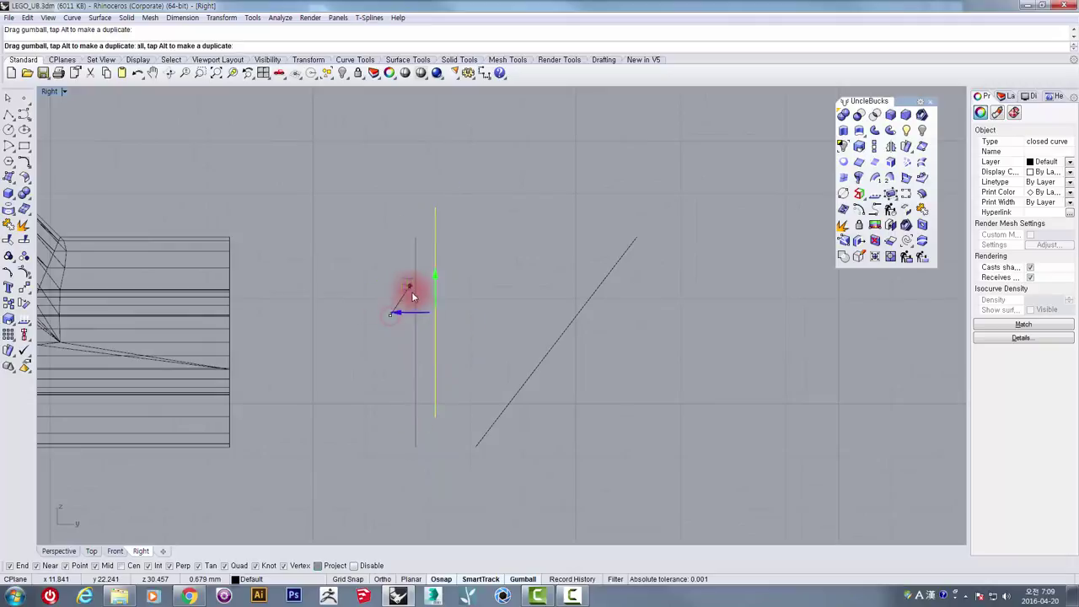
key(ctrl+z)
right_drag(428, 324, 423, 349)
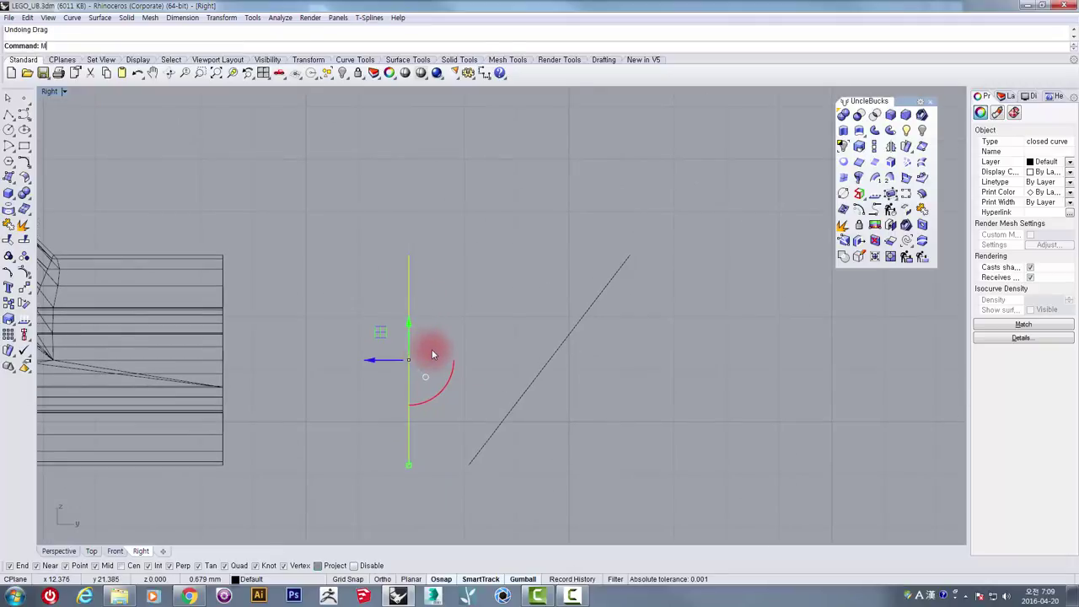
text(ove)
key(Return)
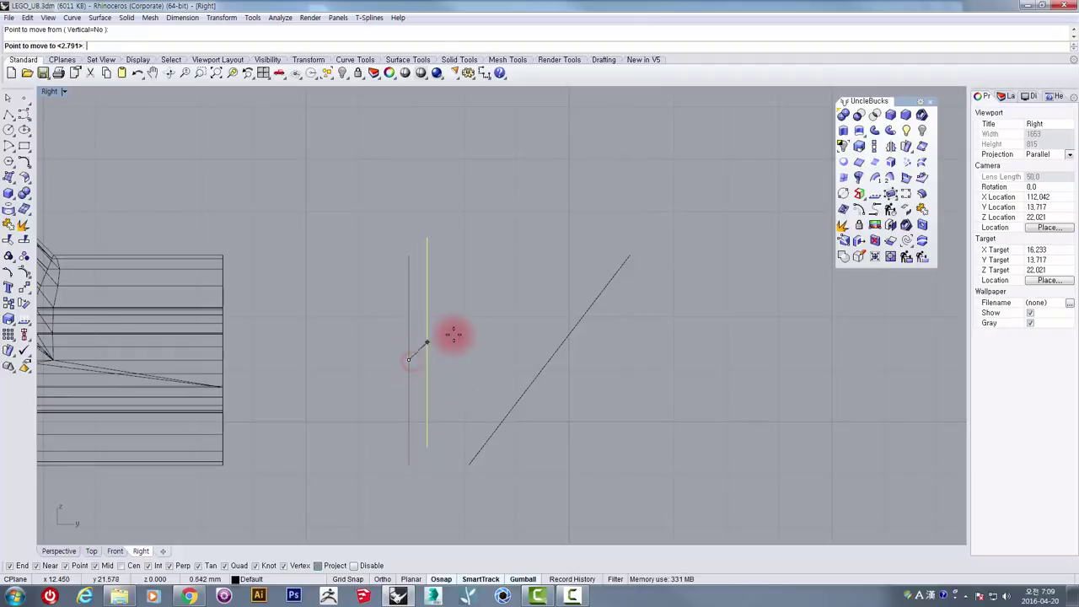
click(550, 363)
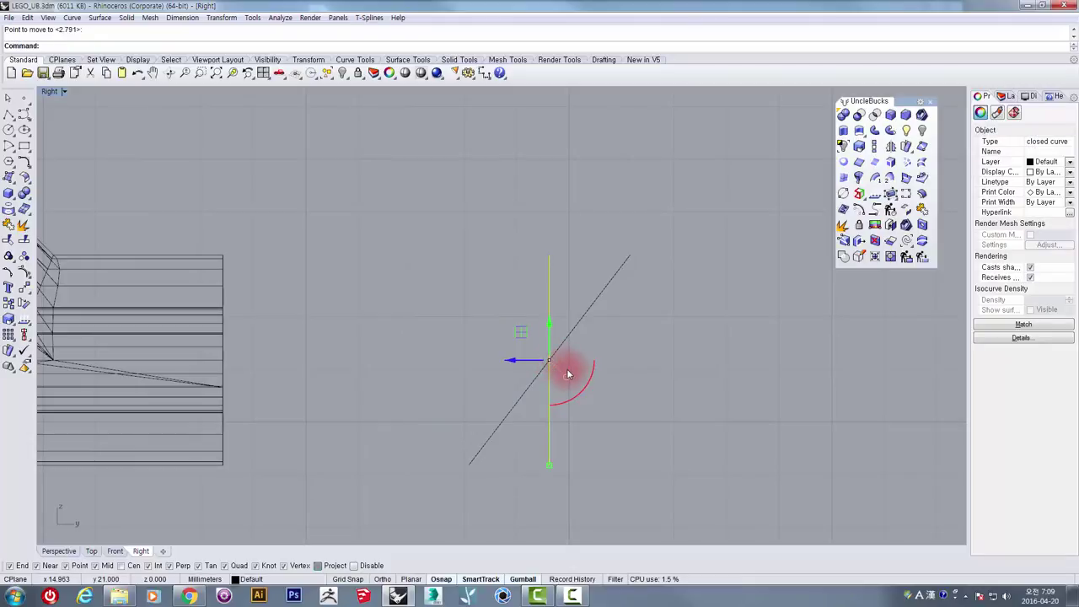
- Rotate the circle about its centre, from its lower end onto the direction of the diagonal line
click(26, 305)
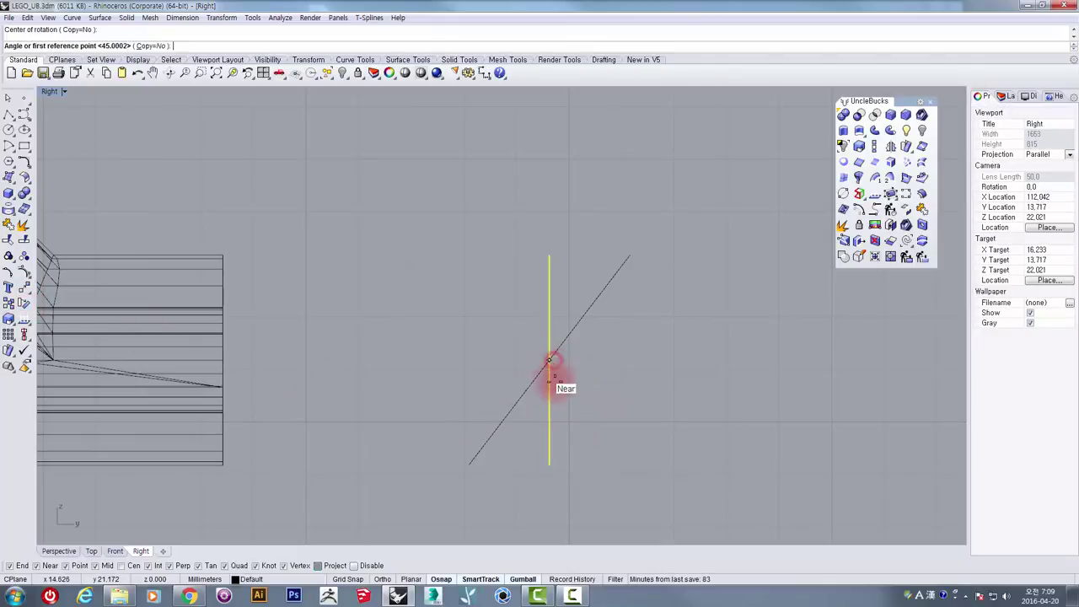
click(549, 462)
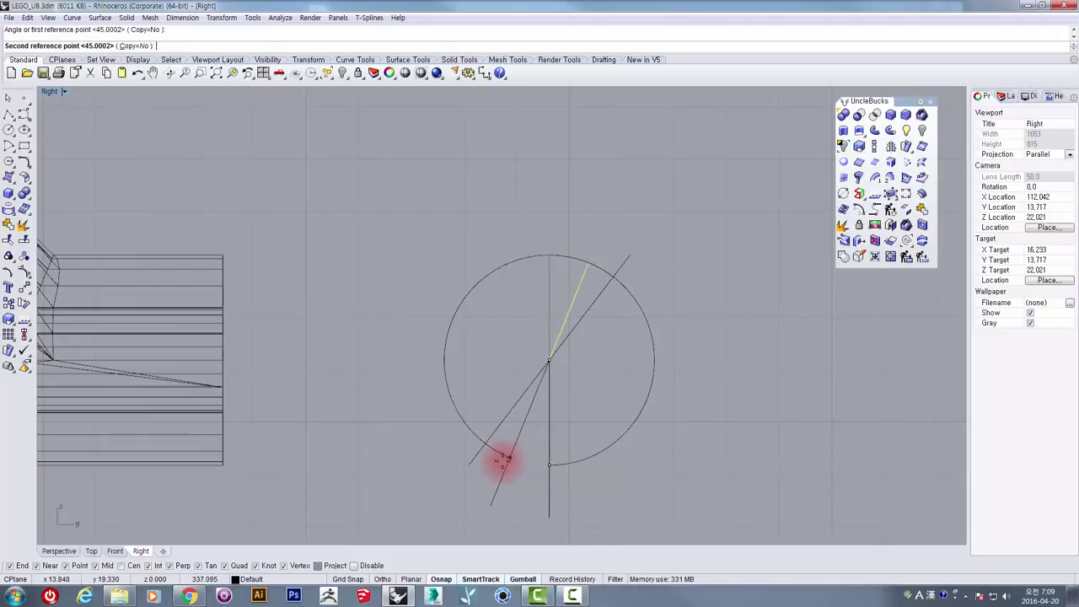
click(483, 444)
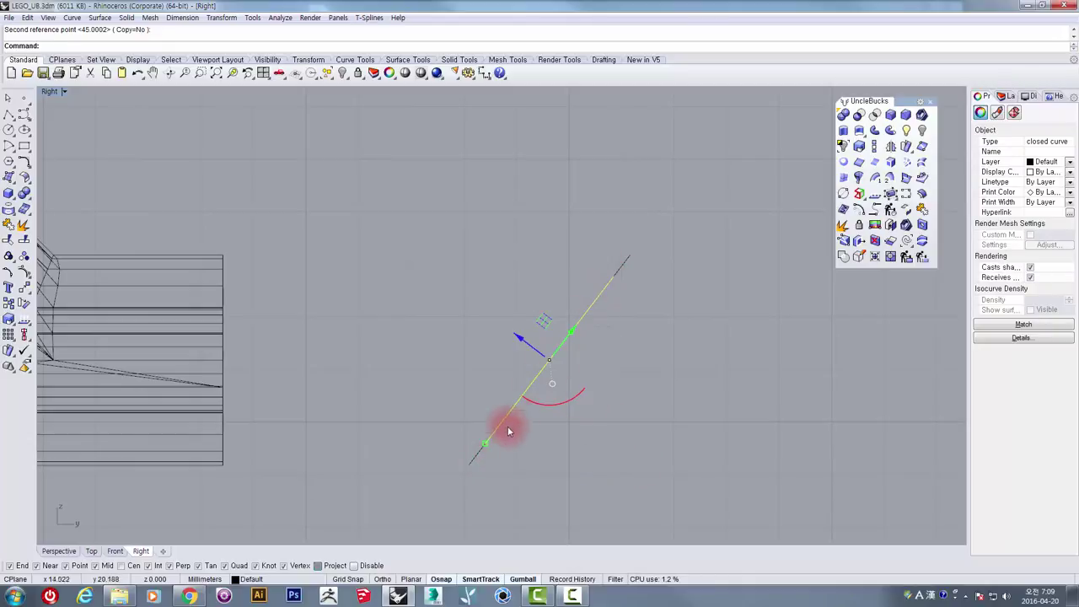
- Stretch the circle in one direction from its centre until its upper end reaches the upper endpoint of the diagonal line
mouse_move(511, 419)
right_down()
mouse_move(526, 407)
mouse_move(503, 422)
right_up()
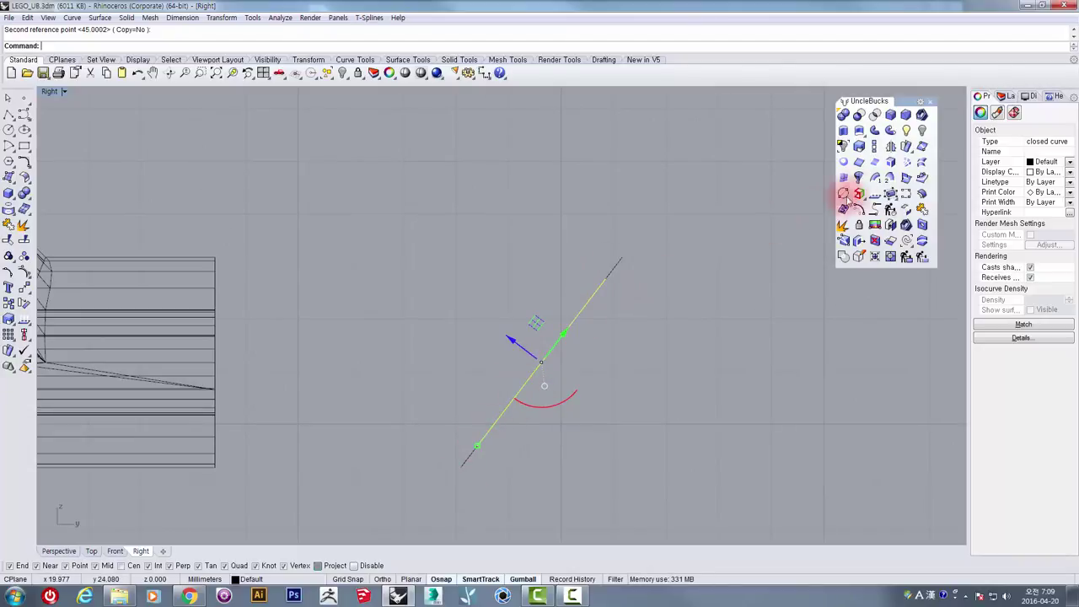
click(875, 147)
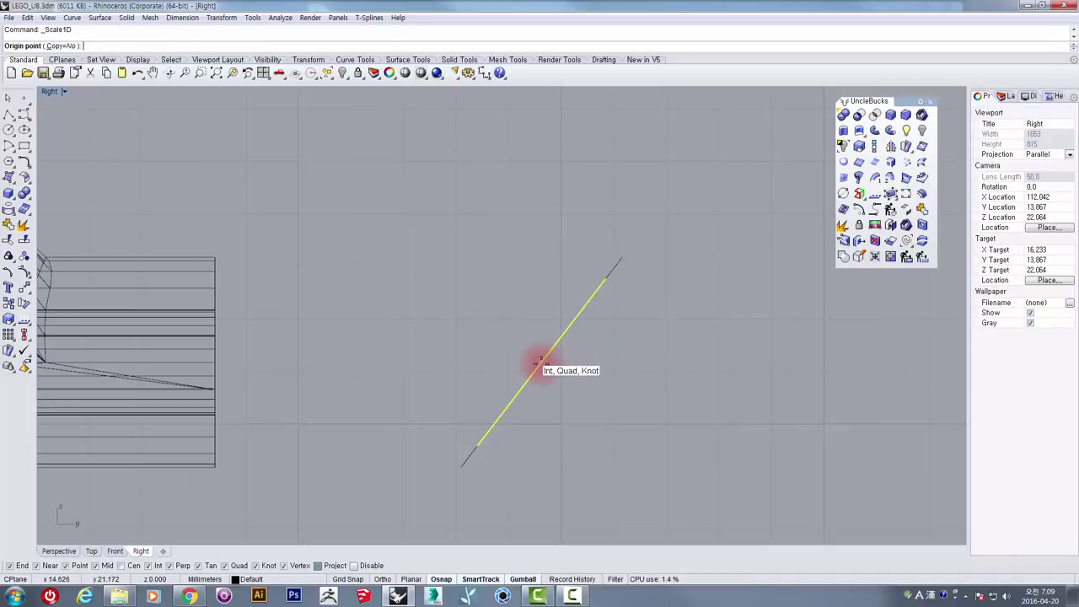
click(540, 363)
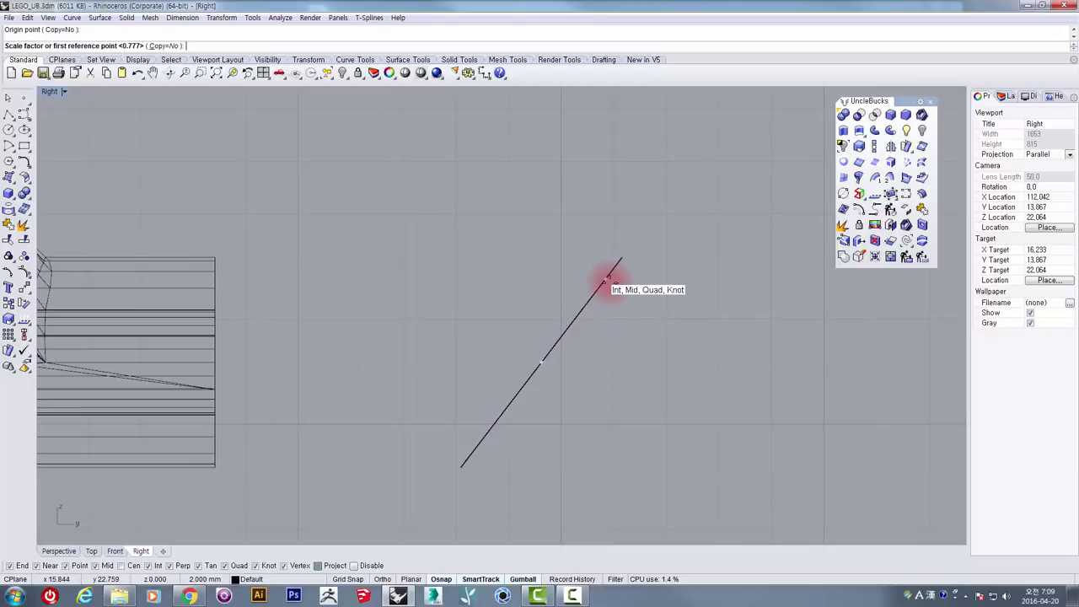
click(608, 281)
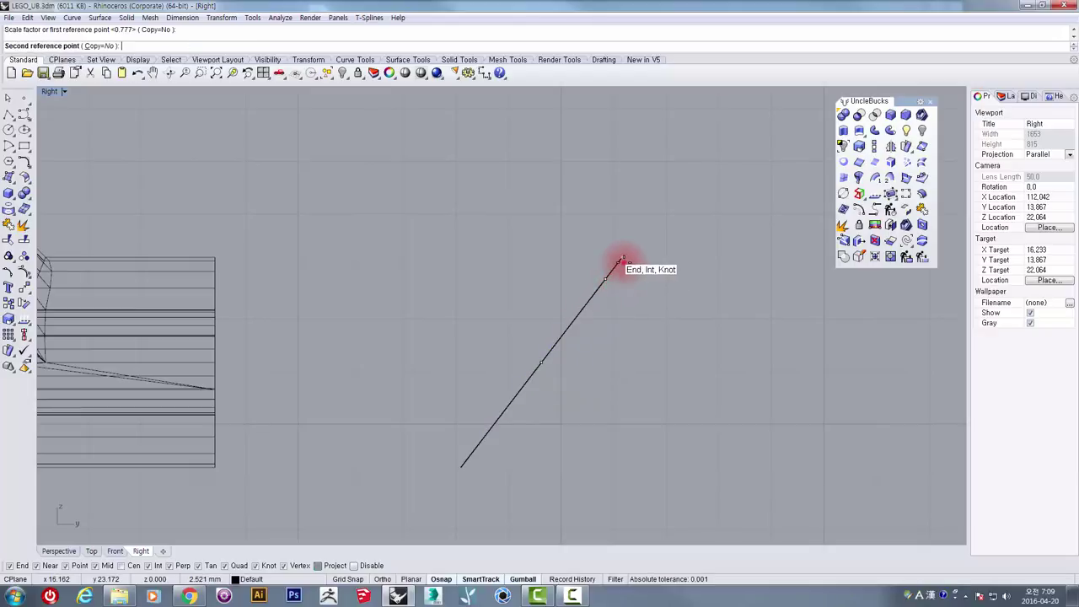
click(621, 259)
- Examine the tilted, stretched circle beside the arm in perspective and select it
double_click(50, 91)
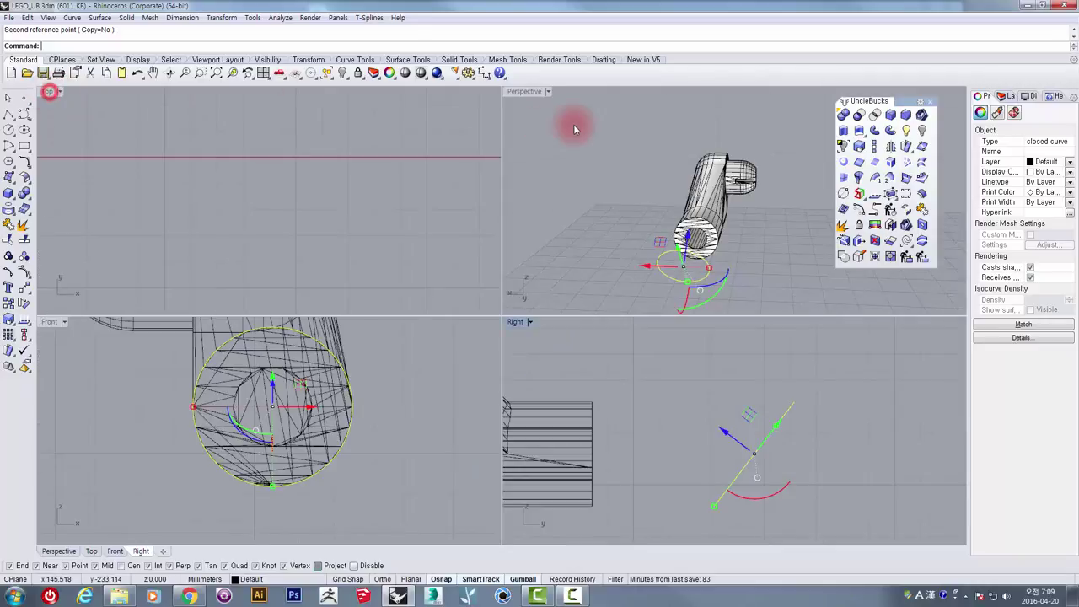
double_click(518, 93)
right_drag(514, 279, 636, 323)
click(636, 324)
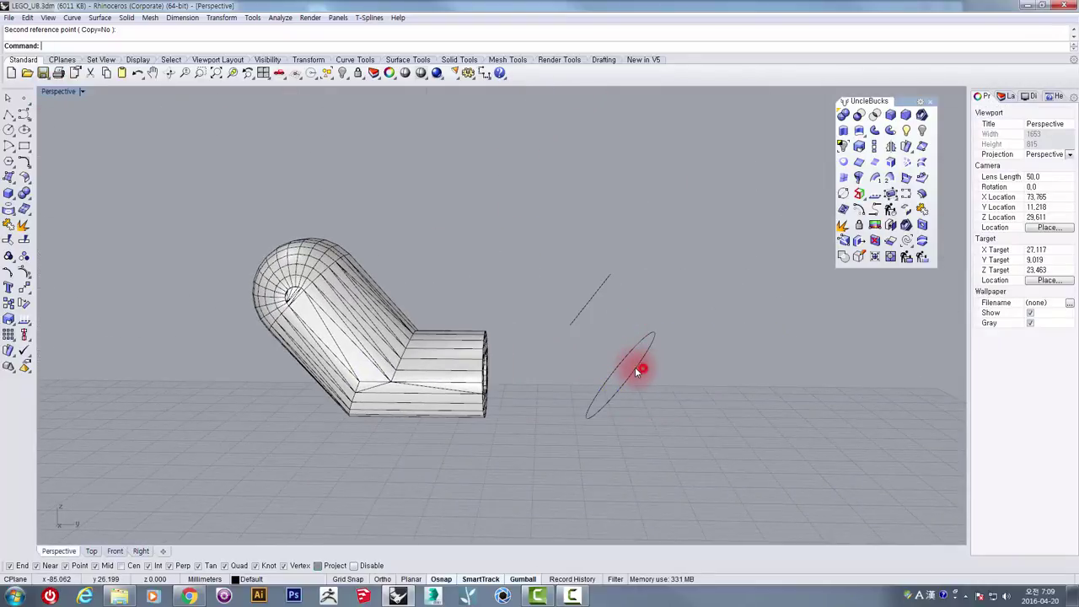
click(637, 371)
right_drag(638, 366, 584, 386)
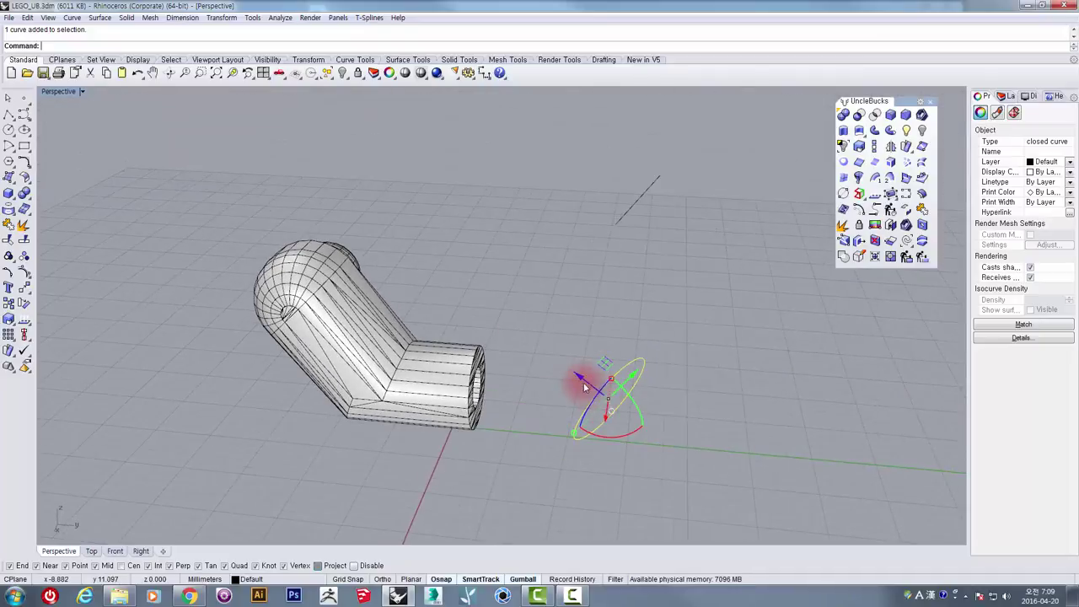
double_click(57, 92)
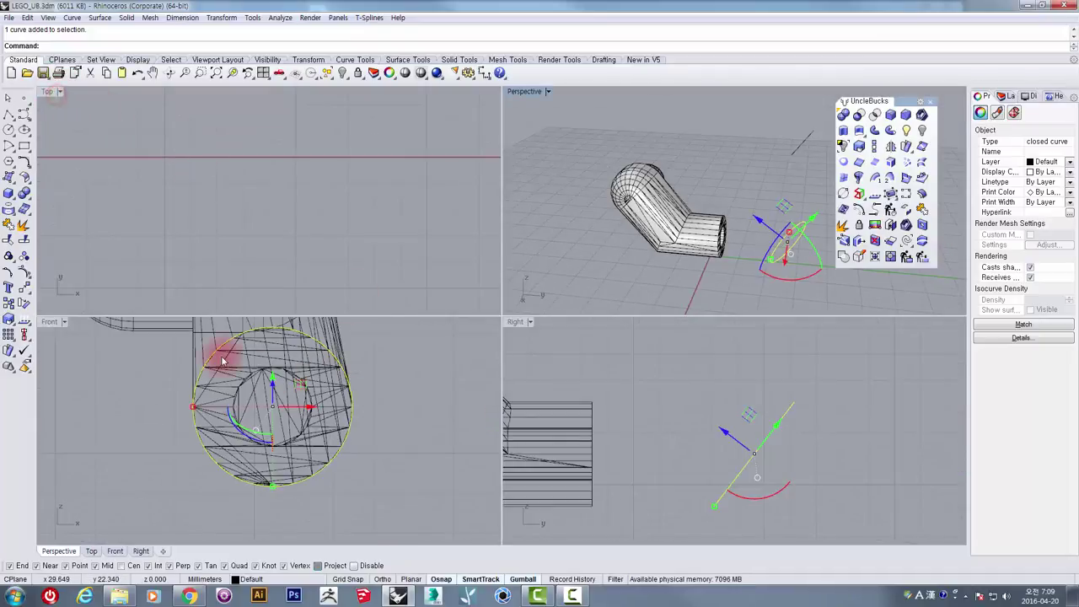
double_click(515, 321)
- Move the tilted ellipse by its upper end onto the upper inner corner vertex of the arm's bend
scroll(501, 362, up, 3)
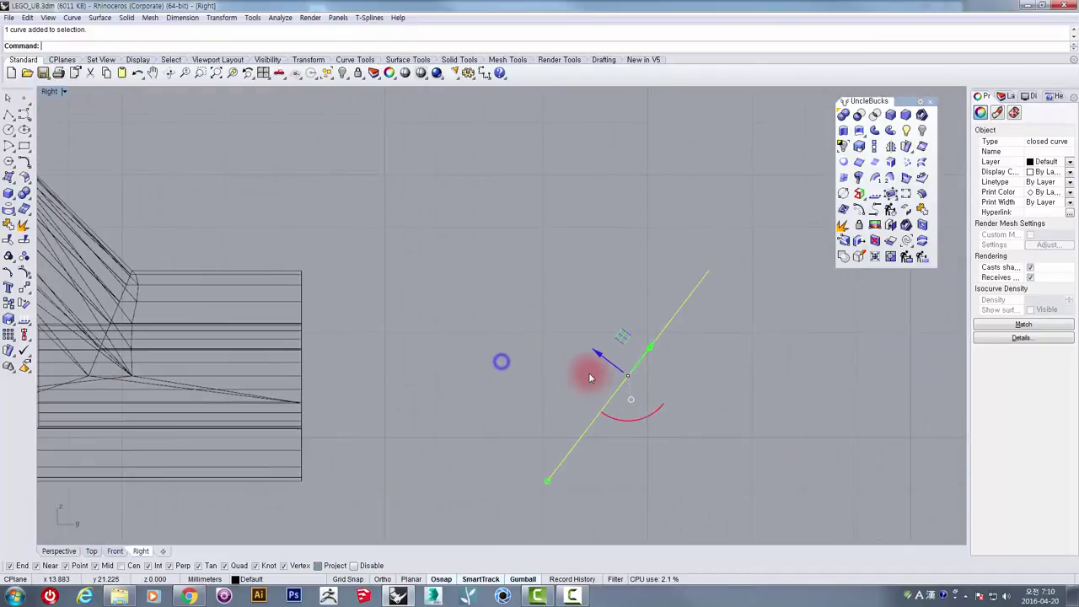
key(Return)
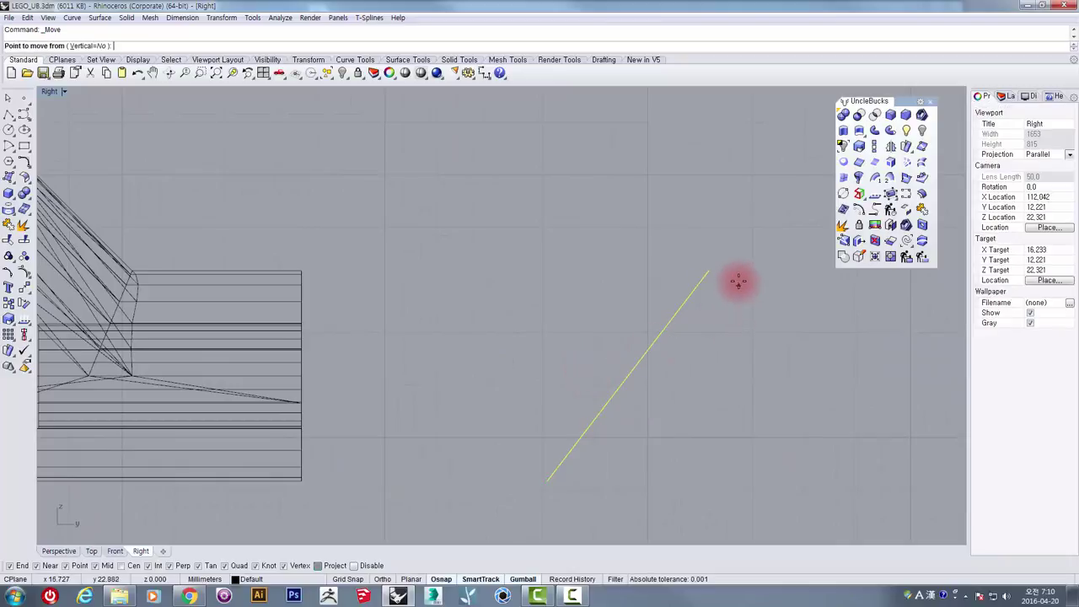
right_drag(735, 282, 819, 313)
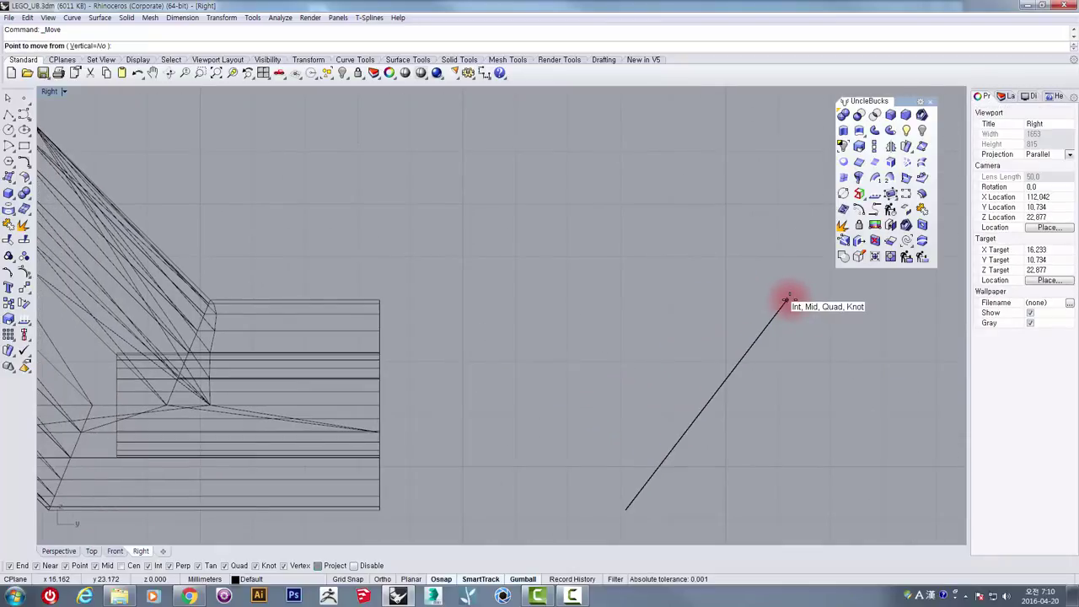
click(789, 300)
right_drag(344, 300, 624, 292)
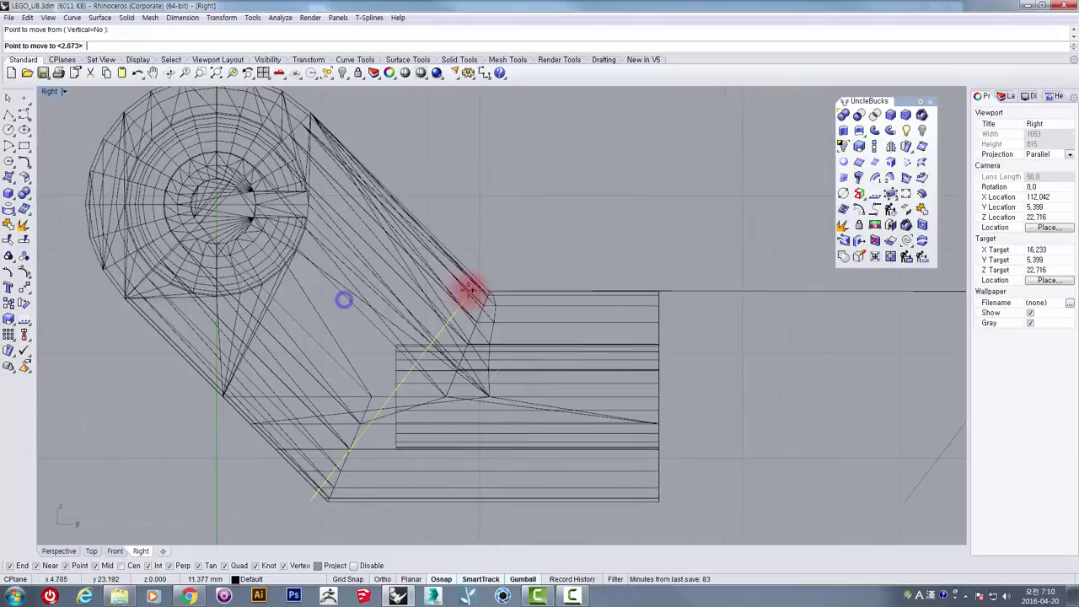
scroll(469, 290, up, 6)
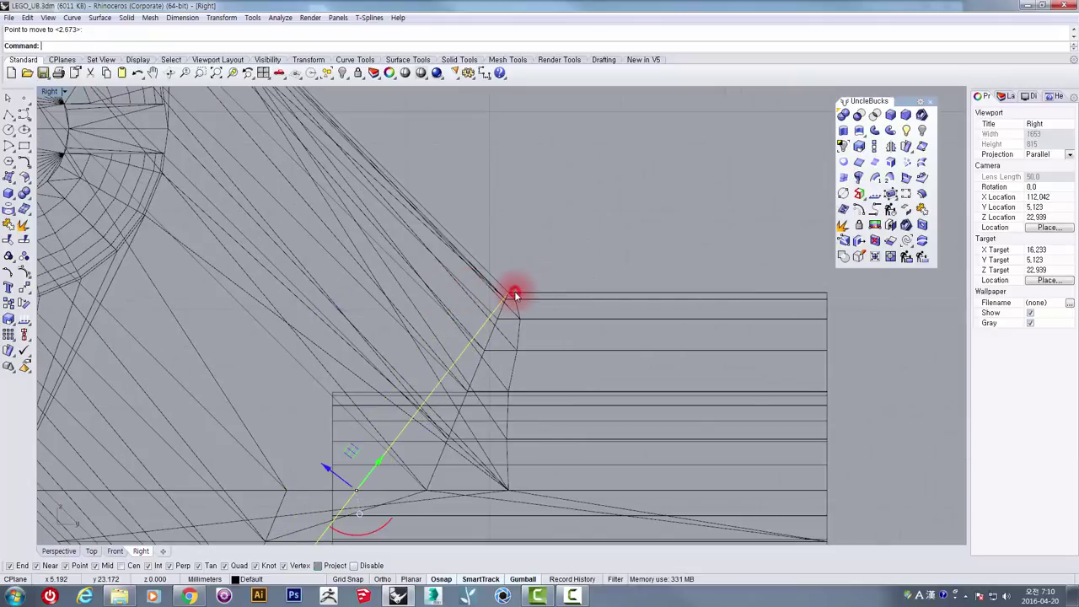
click(515, 294)
- Select the tube-end circle and the bend ellipse together and check how they fit the arm mesh
scroll(521, 305, down, 5)
drag(552, 261, 624, 436)
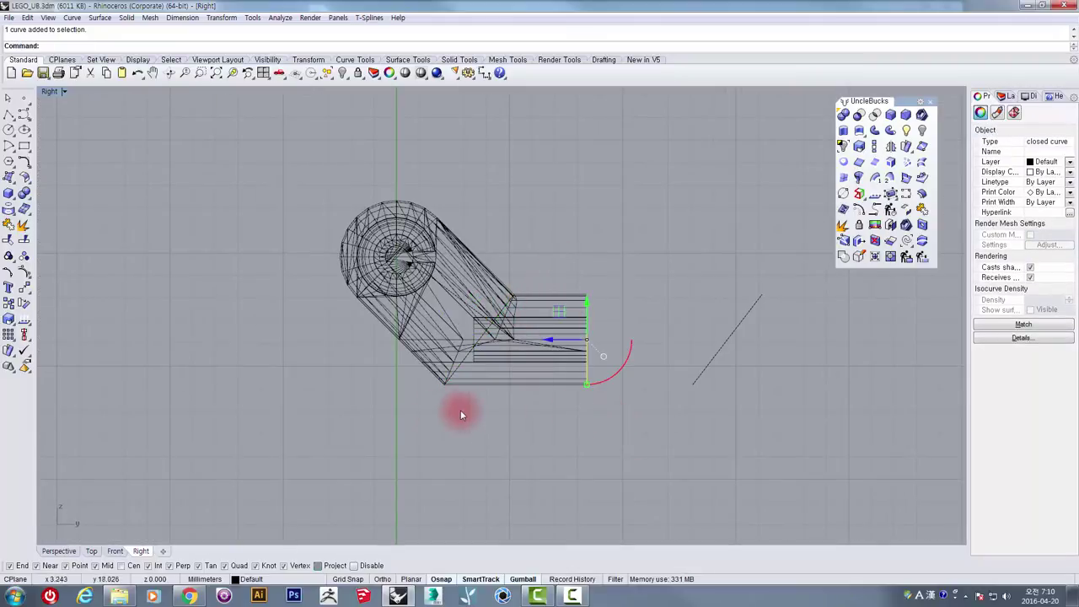
drag(426, 411, 682, 425)
scroll(544, 326, up, 2)
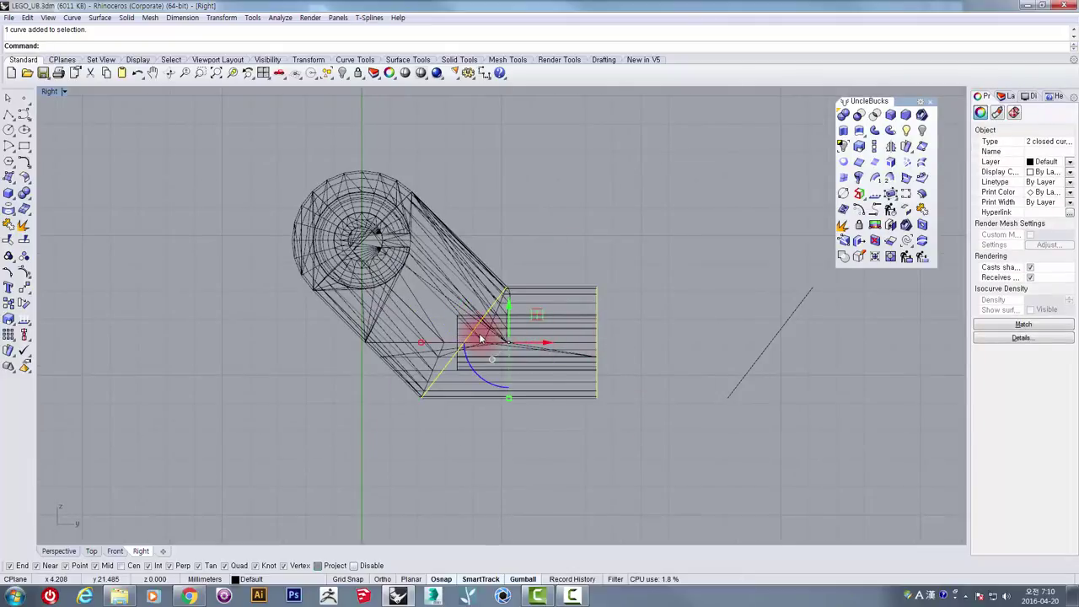
scroll(500, 330, up, 2)
scroll(489, 315, down, 2)
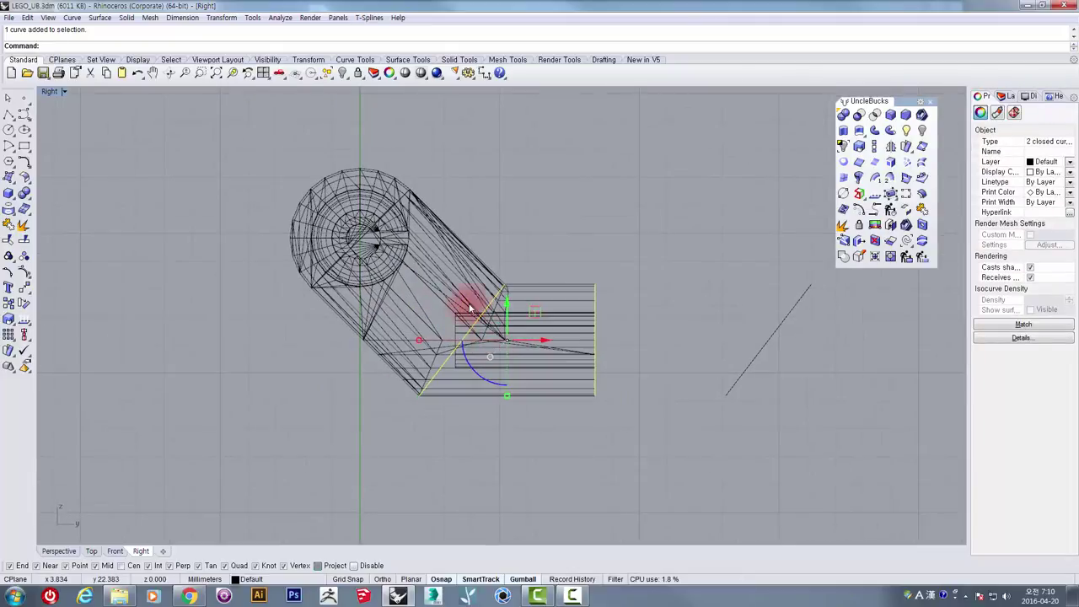
scroll(477, 331, up, 3)
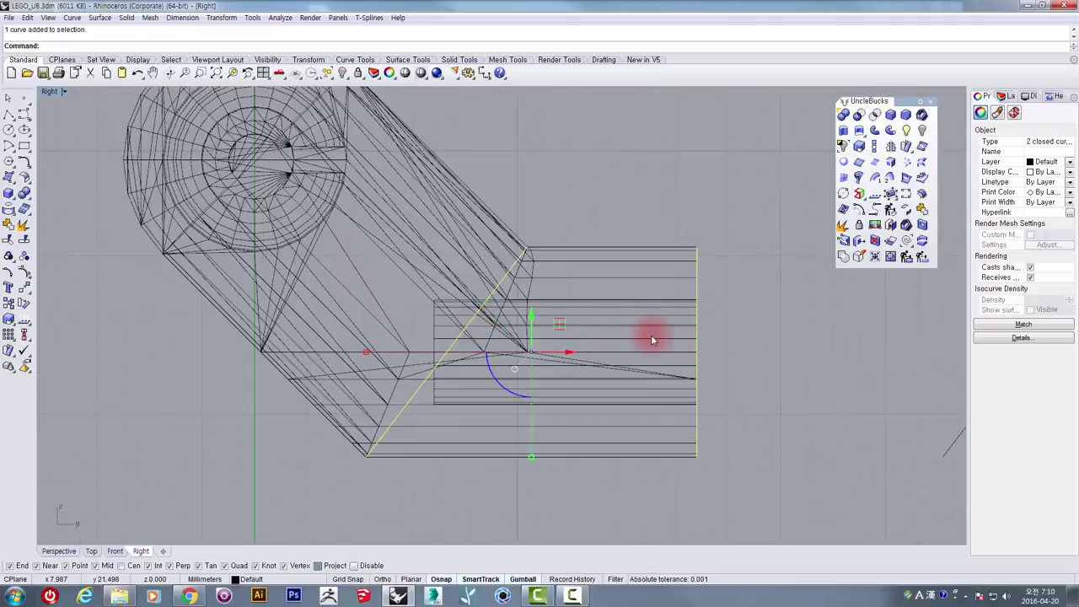
right_drag(301, 182, 391, 251)
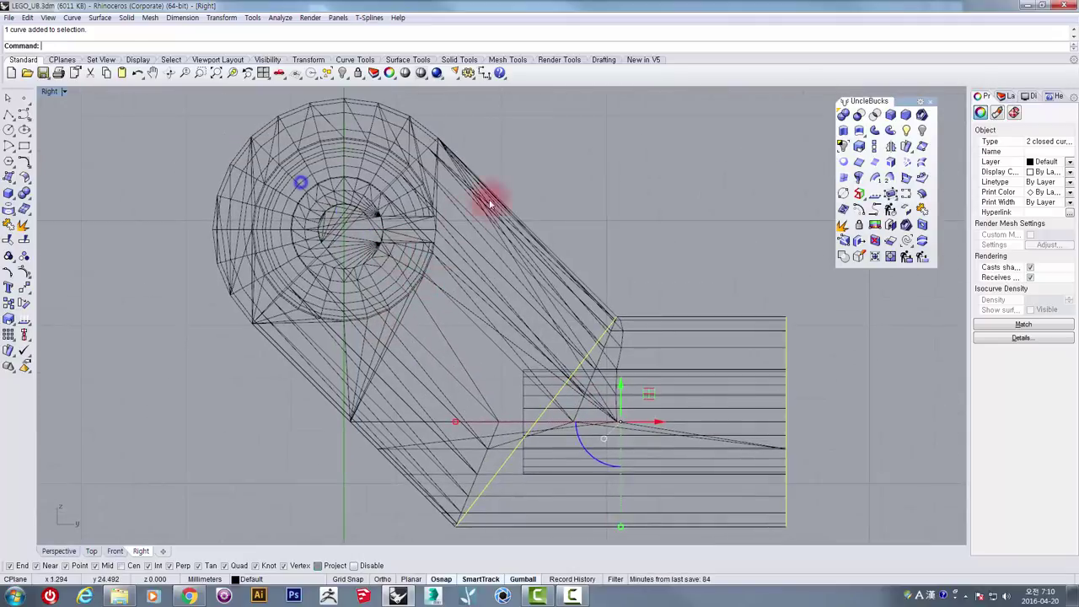
click(554, 157)
scroll(564, 148, down, 4)
scroll(512, 228, up, 4)
right_drag(465, 181, 467, 257)
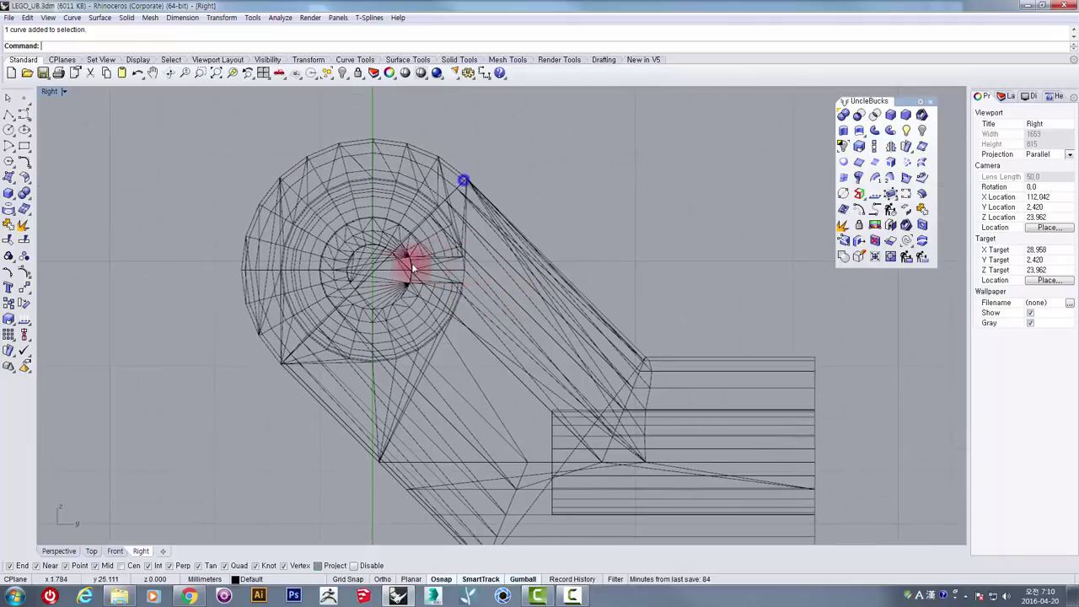
right_drag(338, 155, 361, 180)
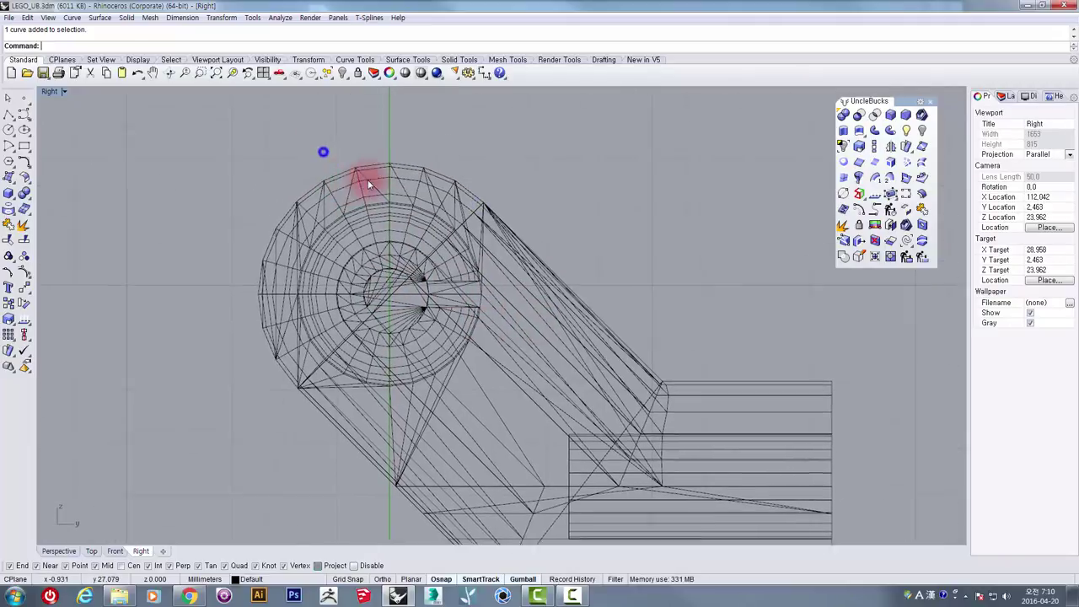
click(9, 197)
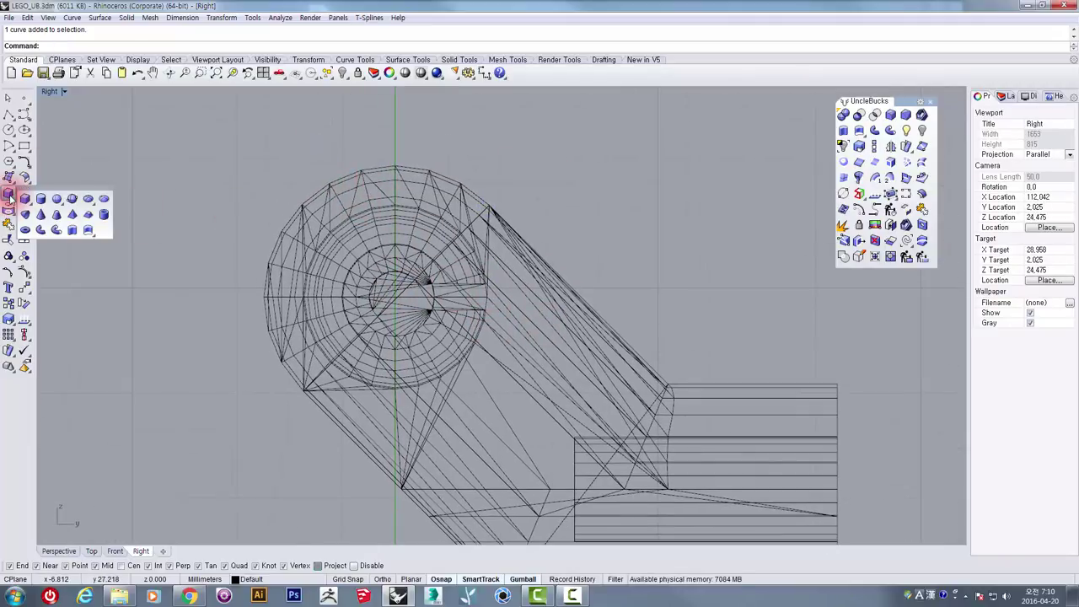
click(219, 129)
- Draw a diagonal polyline across the arm's rounded head, from its lower outer vertex to the upper vertex where the straight arm begins
click(7, 113)
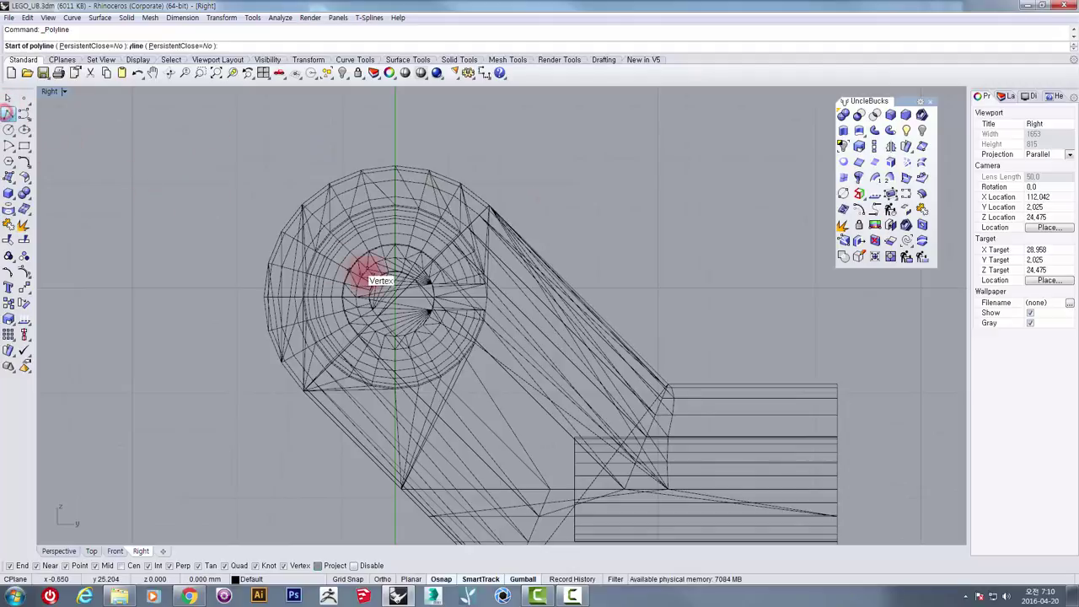
scroll(369, 312, up, 2)
scroll(268, 459, up, 2)
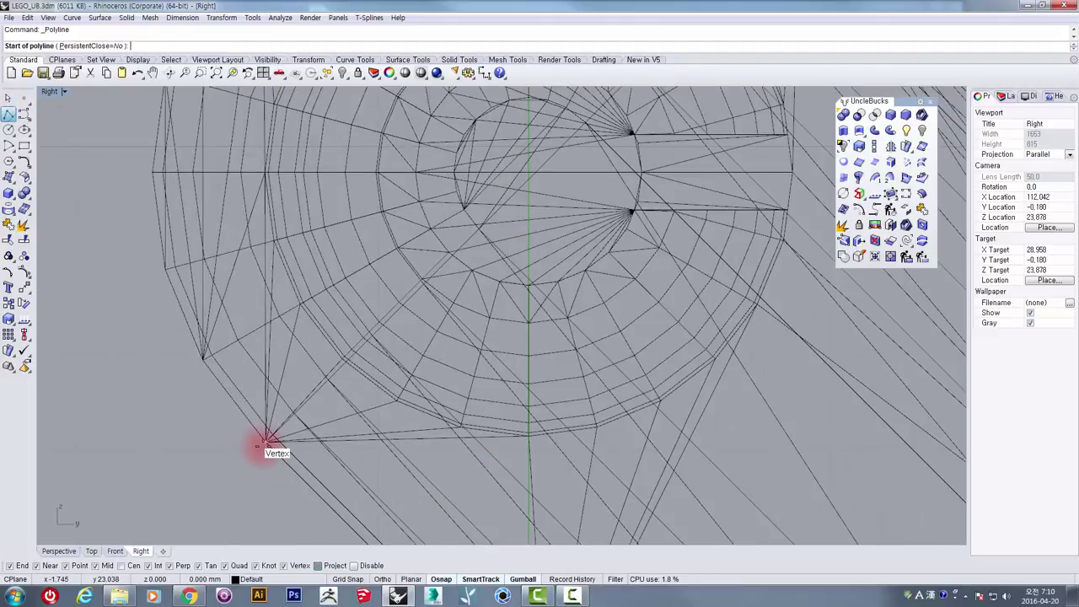
click(265, 442)
scroll(329, 369, down, 4)
right_drag(416, 258, 289, 520)
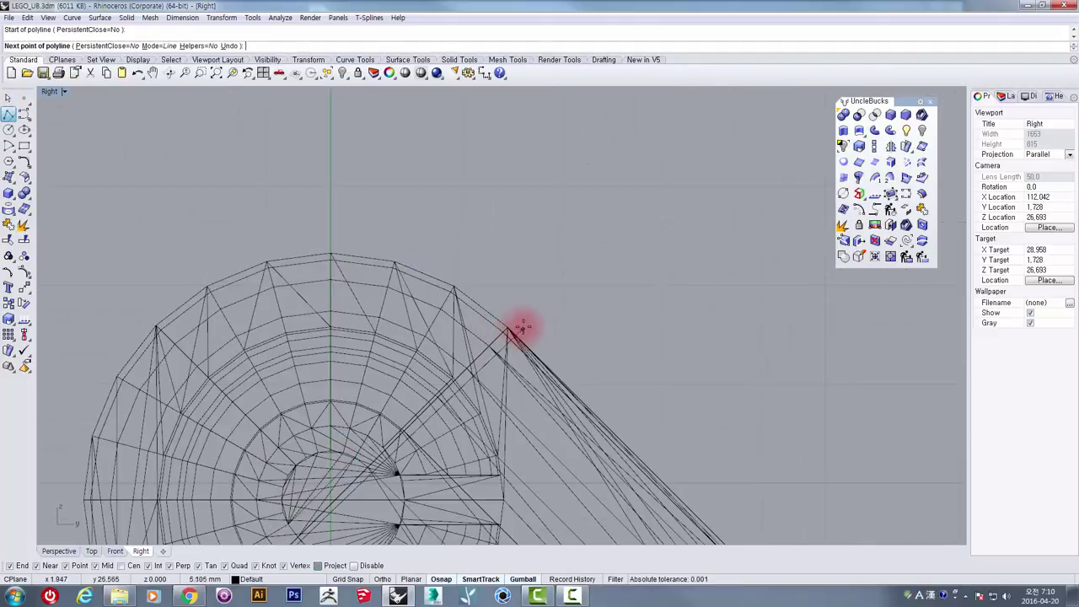
click(509, 326)
right_click(537, 279)
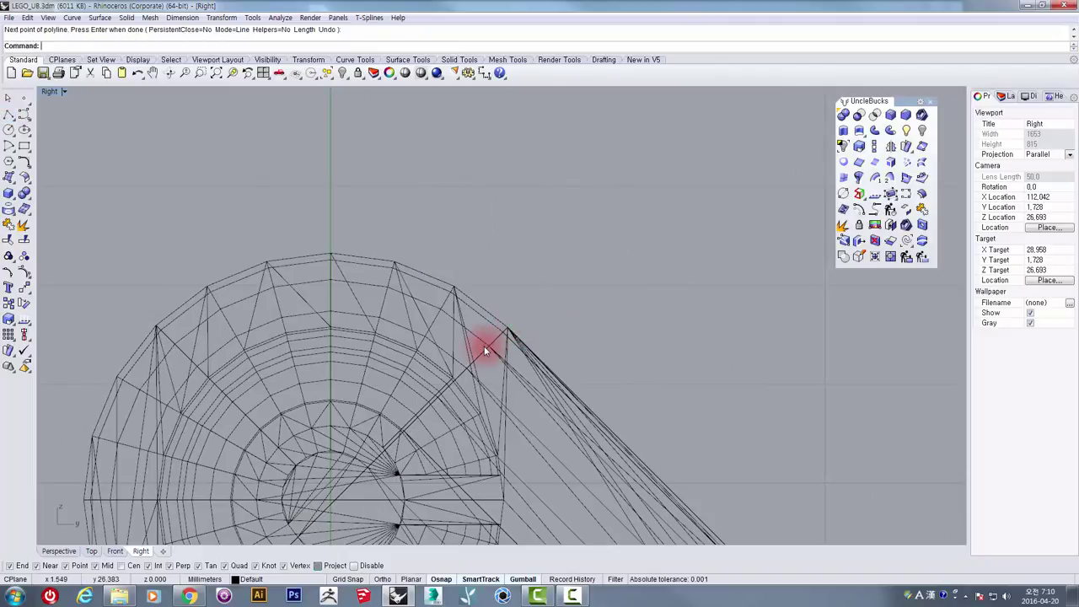
- Select only the diagonal line across the rounded head, leaving the mesh group unselected
click(490, 347)
click(492, 347)
click(498, 341)
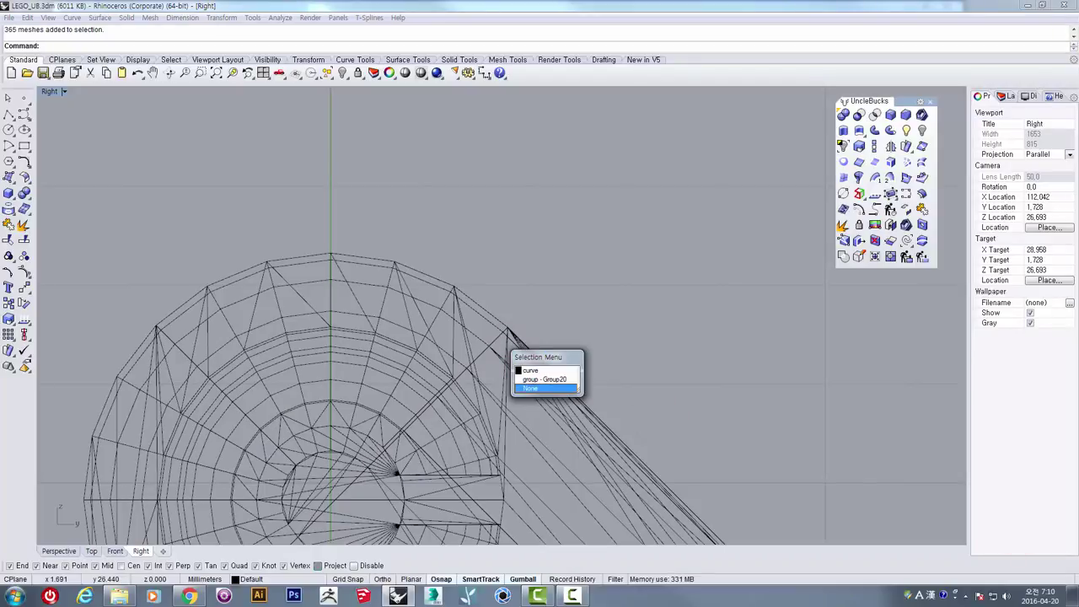
click(546, 388)
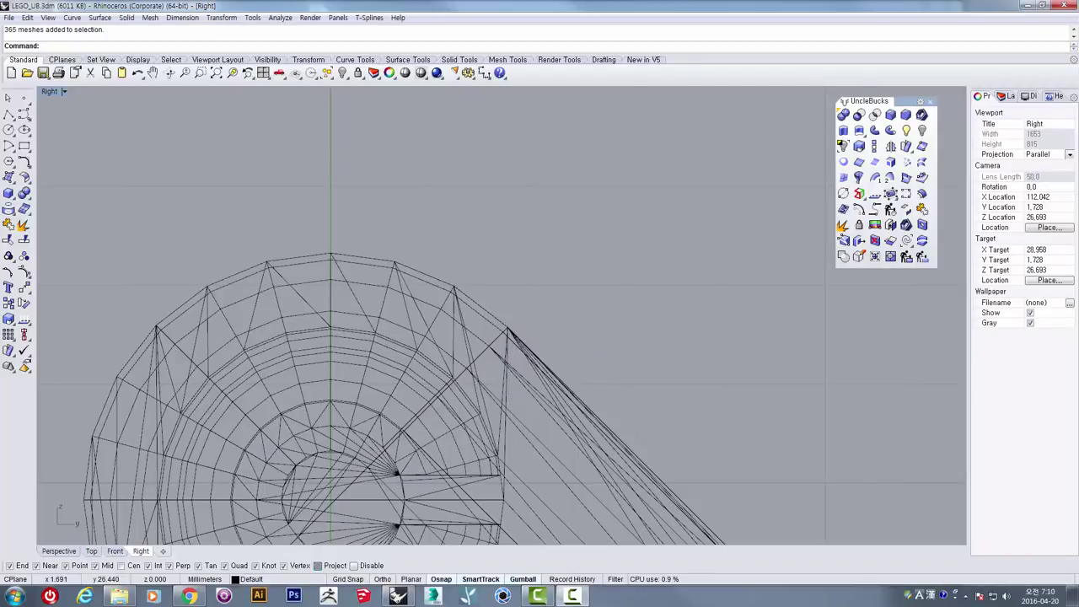
click(478, 361)
click(500, 371)
scroll(507, 300, down, 2)
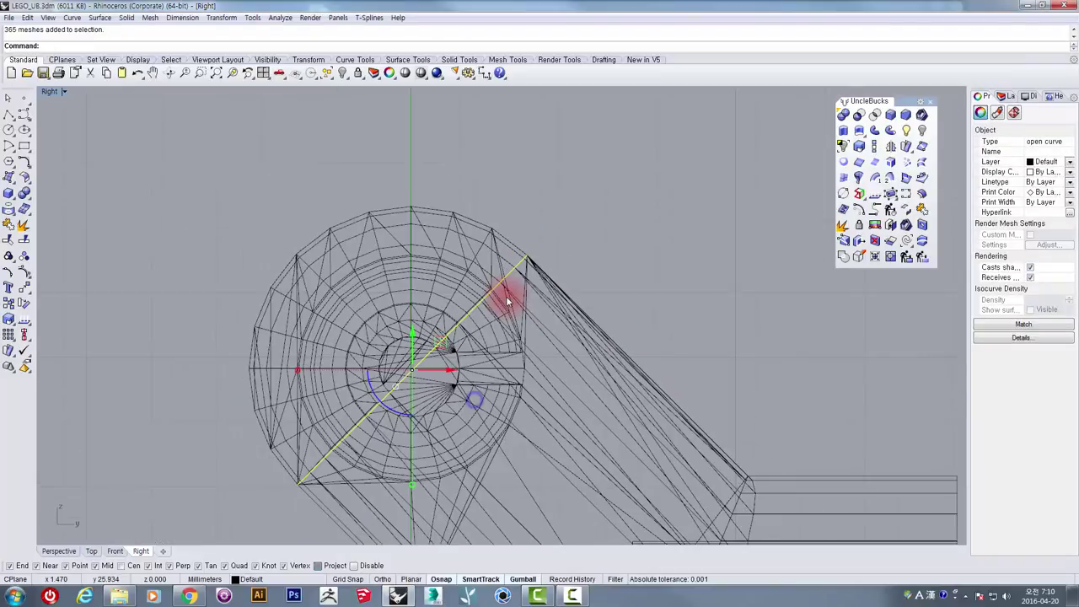
scroll(507, 300, down, 5)
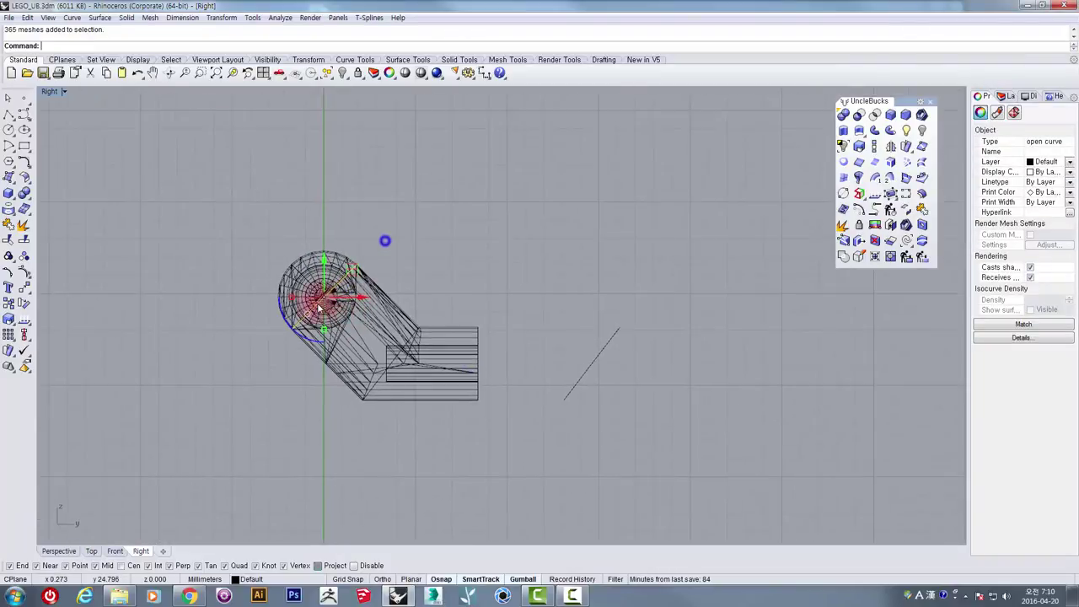
scroll(388, 185, up, 3)
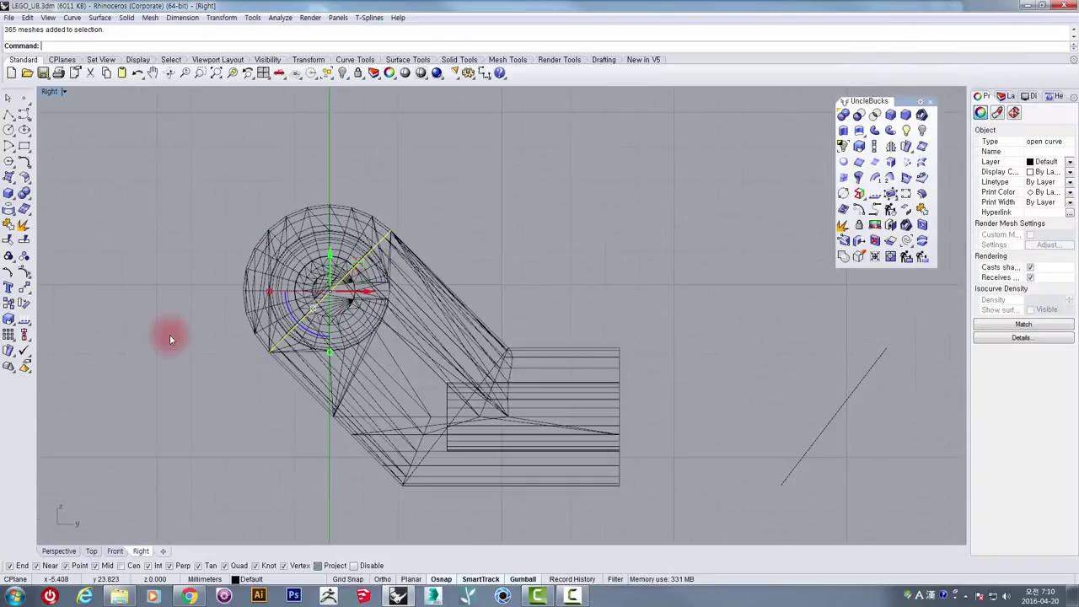
- Create a sphere centred on the arm's rounded head, with a 2.5 mm radius reaching the upper end of the diagonal line
click(9, 193)
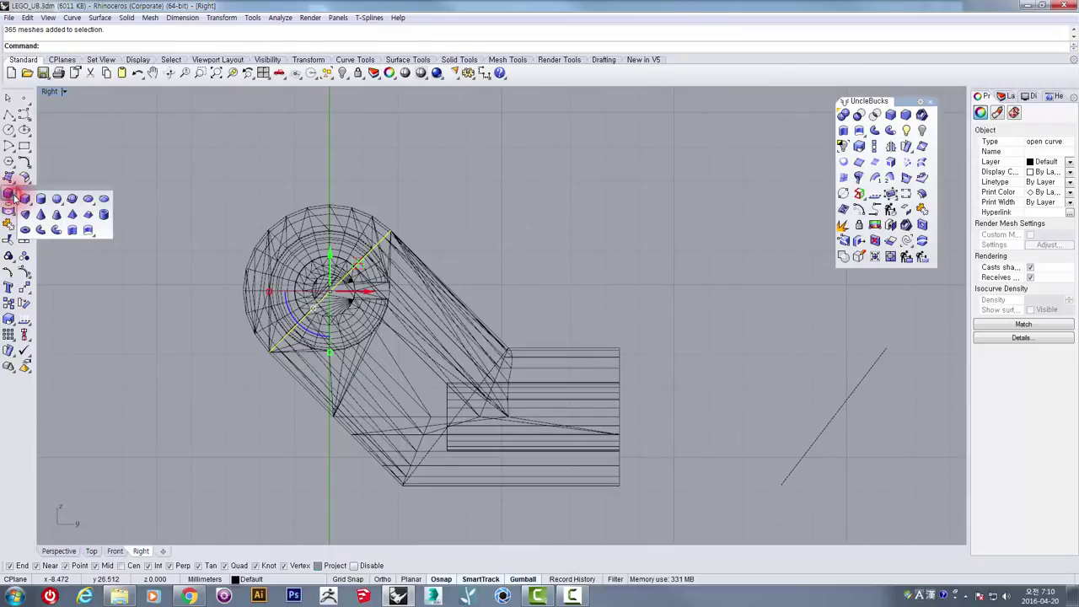
click(56, 199)
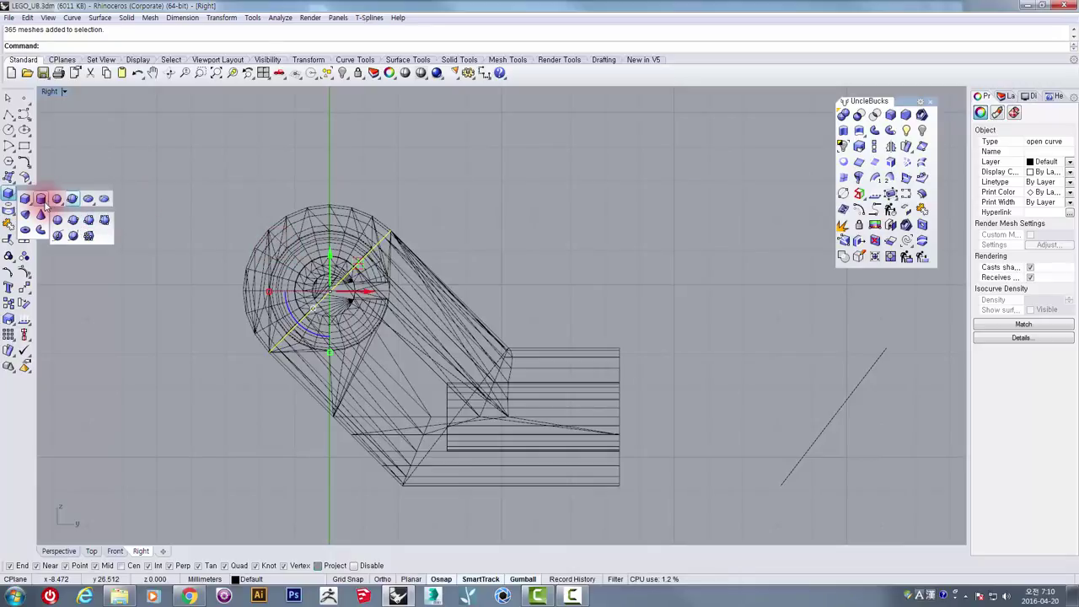
click(56, 200)
scroll(337, 291, up, 2)
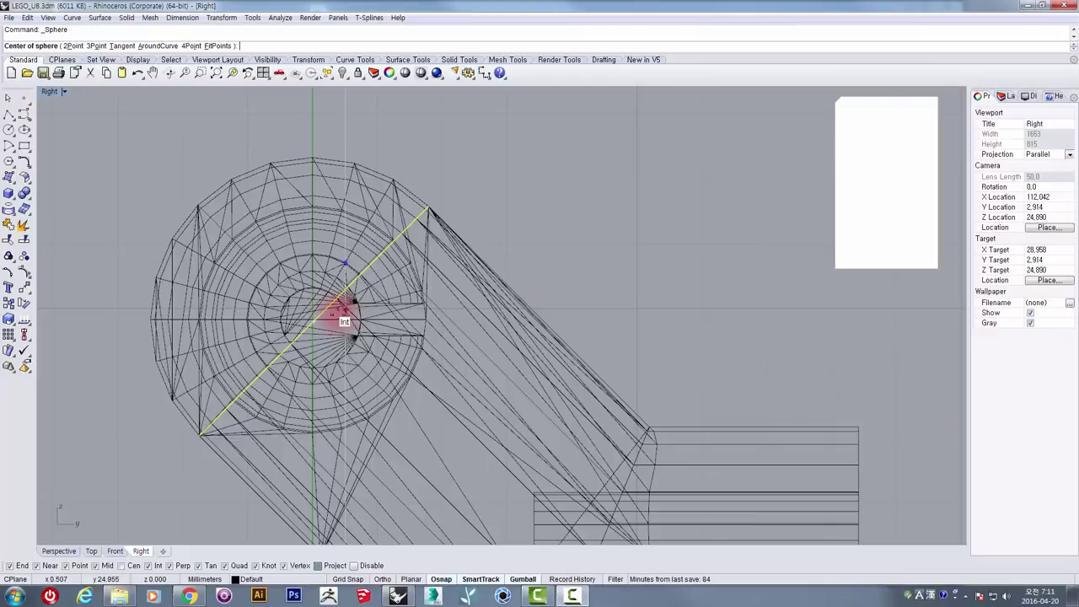
right_drag(320, 318, 334, 303)
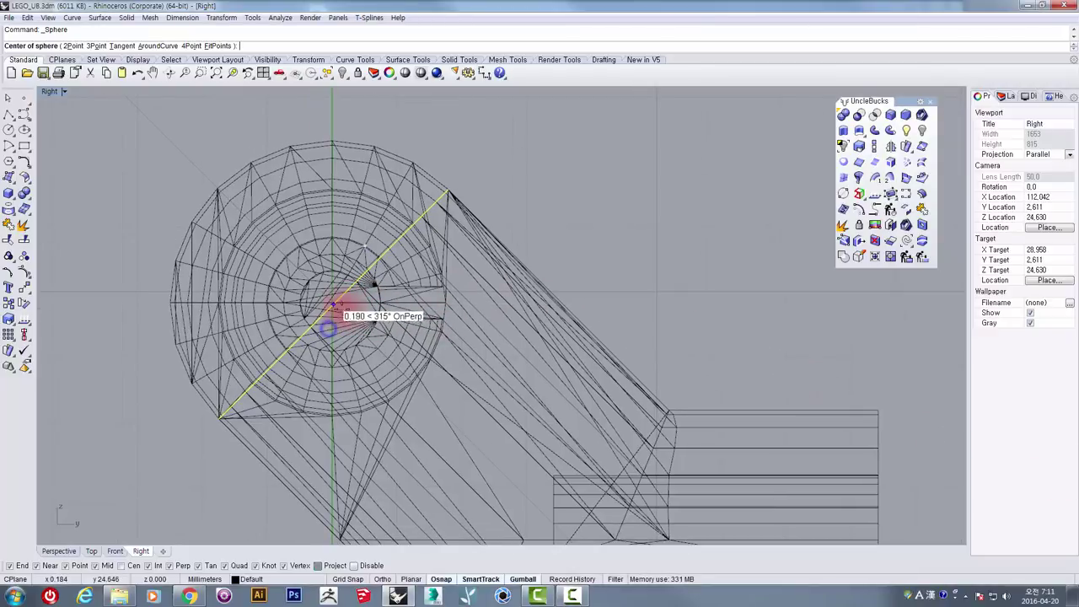
click(336, 303)
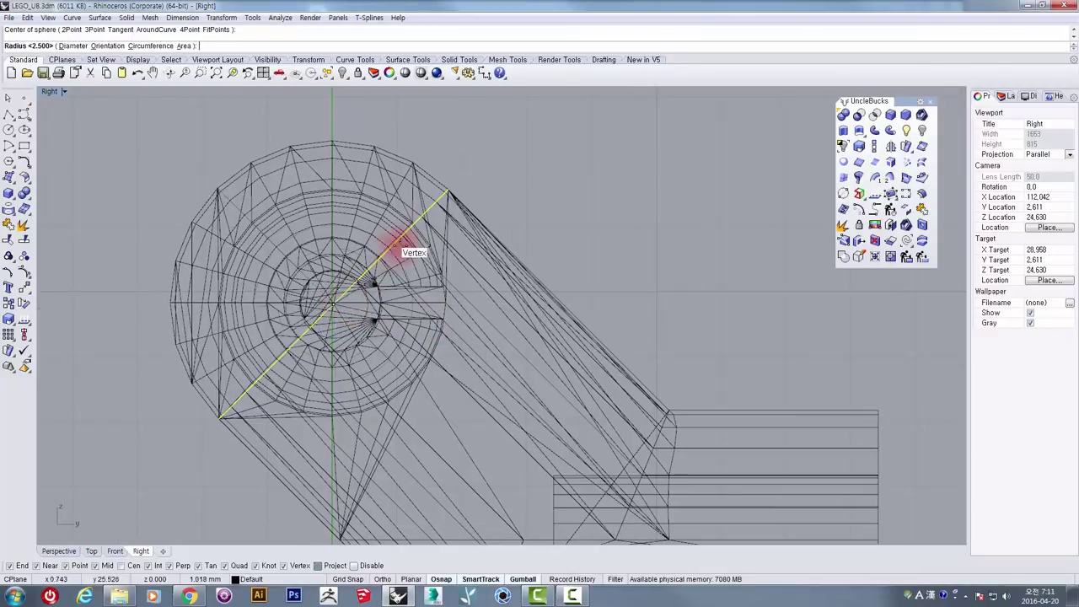
scroll(454, 154, up, 3)
scroll(453, 155, up, 5)
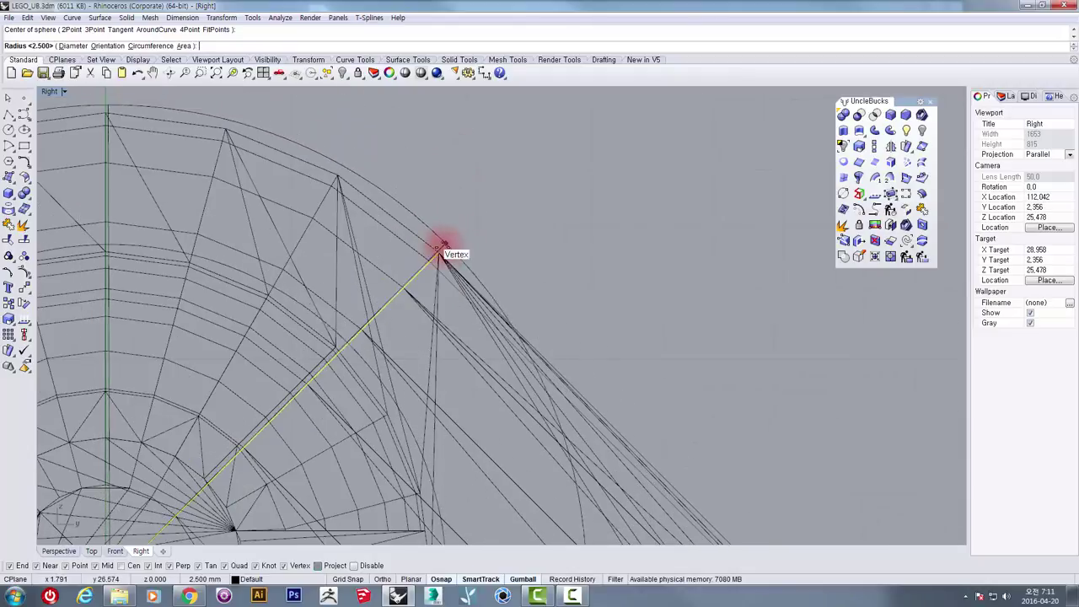
click(438, 253)
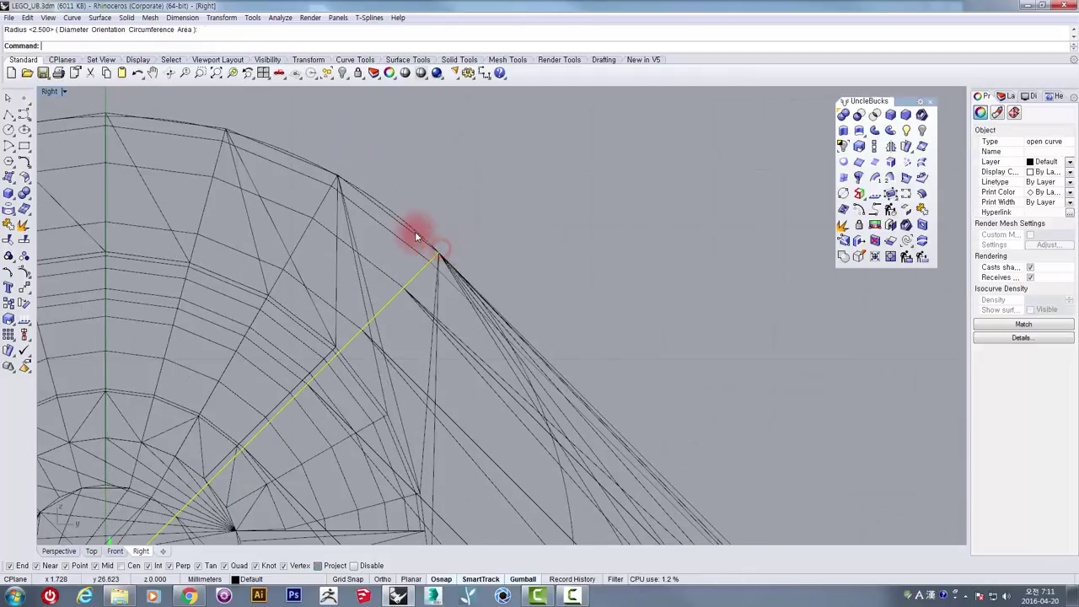
scroll(406, 219, down, 3)
scroll(408, 223, down, 3)
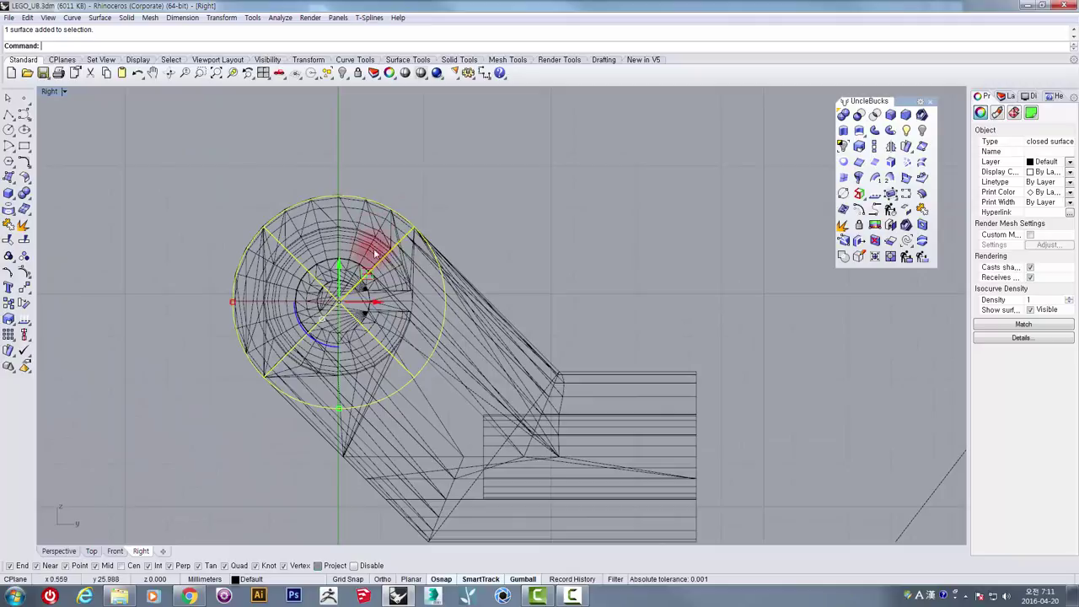
- Move the sphere about 17.9 mm along the X axis towards the arm mesh
double_click(48, 92)
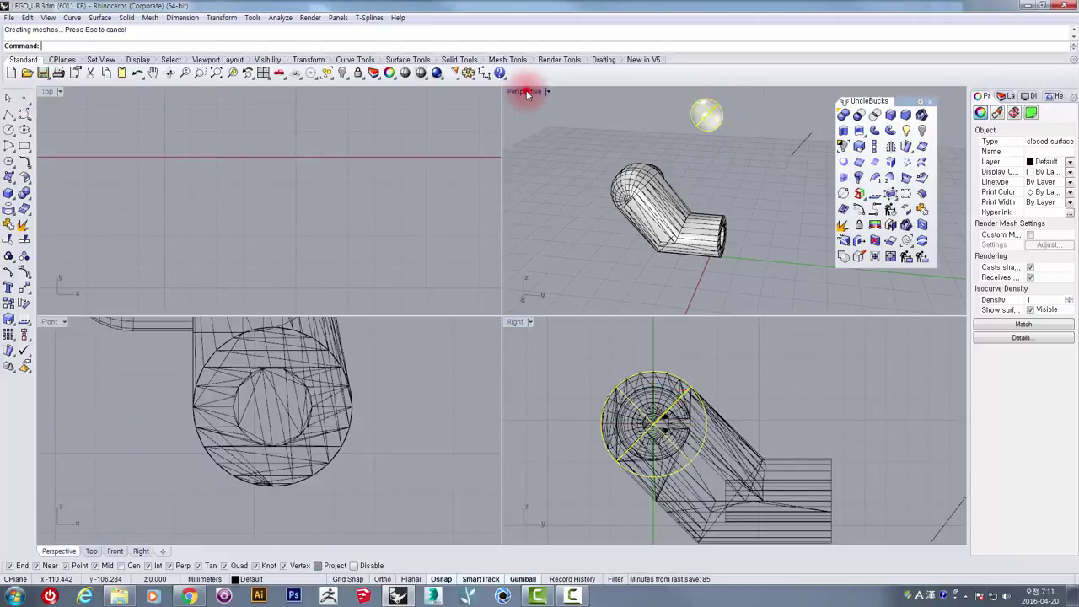
double_click(524, 91)
right_drag(527, 140, 672, 190)
drag(672, 189, 493, 197)
double_click(52, 92)
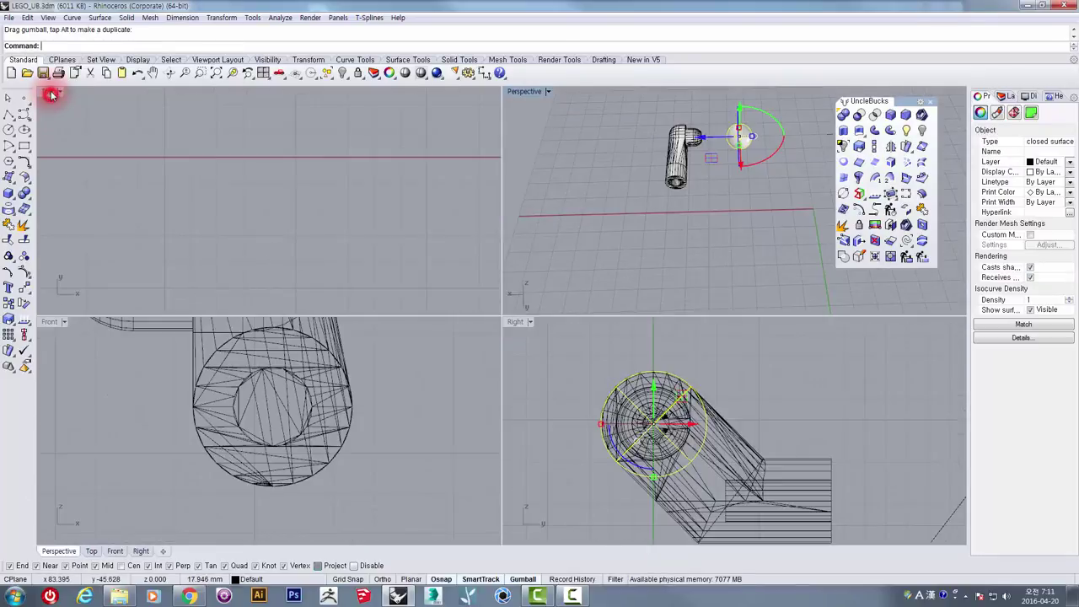
- Draw a straight guide line in the top view, from the lower edge vertex of the arm's head vertically downwards
double_click(48, 92)
scroll(287, 177, down, 3)
scroll(299, 175, down, 4)
right_drag(291, 163, 314, 221)
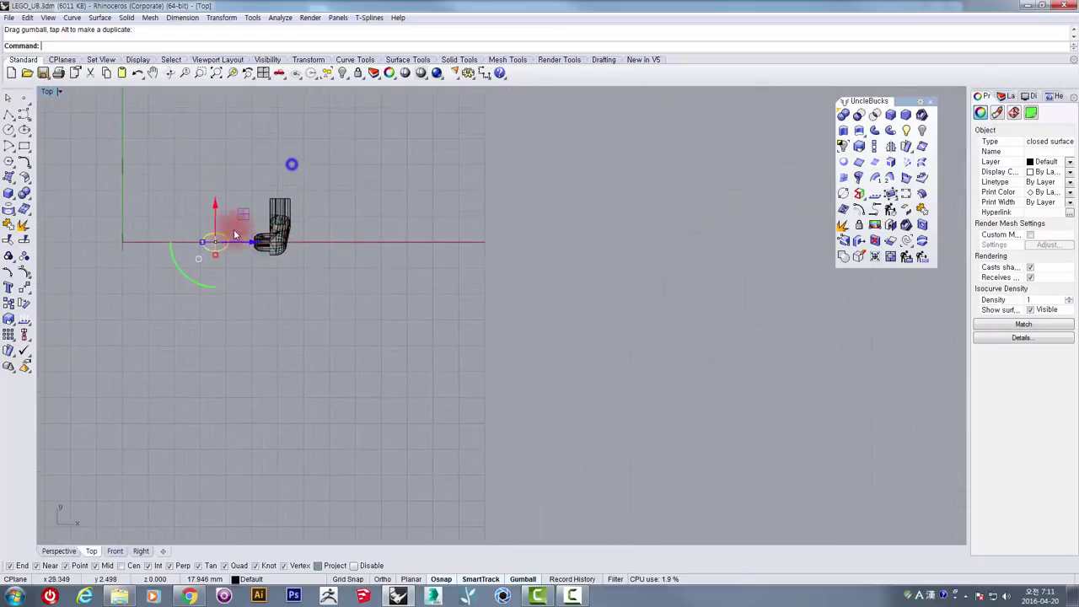
scroll(227, 229, up, 16)
right_drag(220, 255, 218, 221)
click(8, 116)
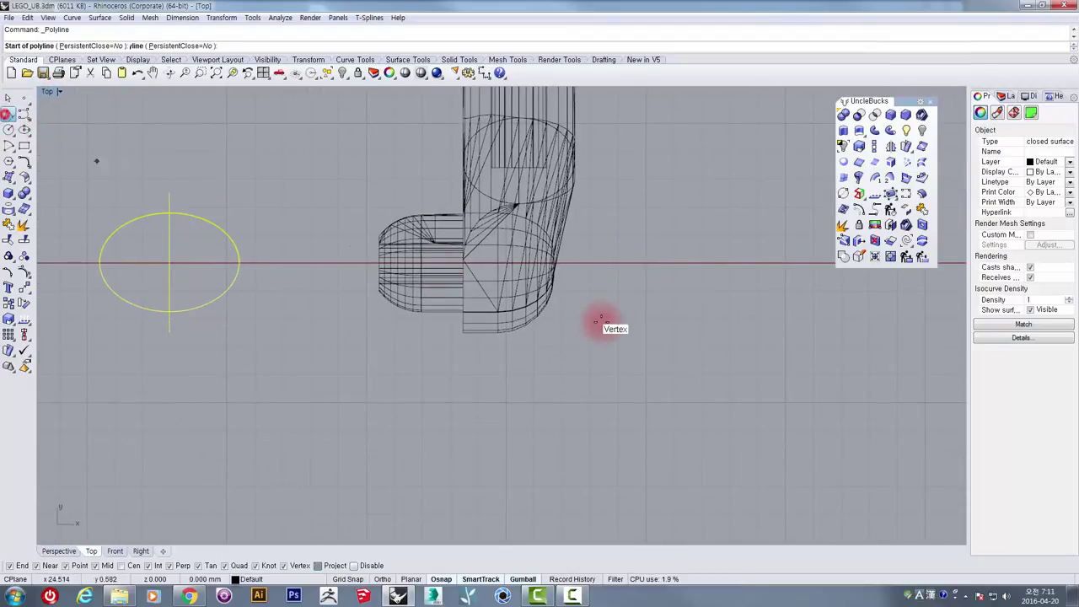
scroll(557, 329, up, 4)
click(451, 335)
scroll(447, 339, down, 5)
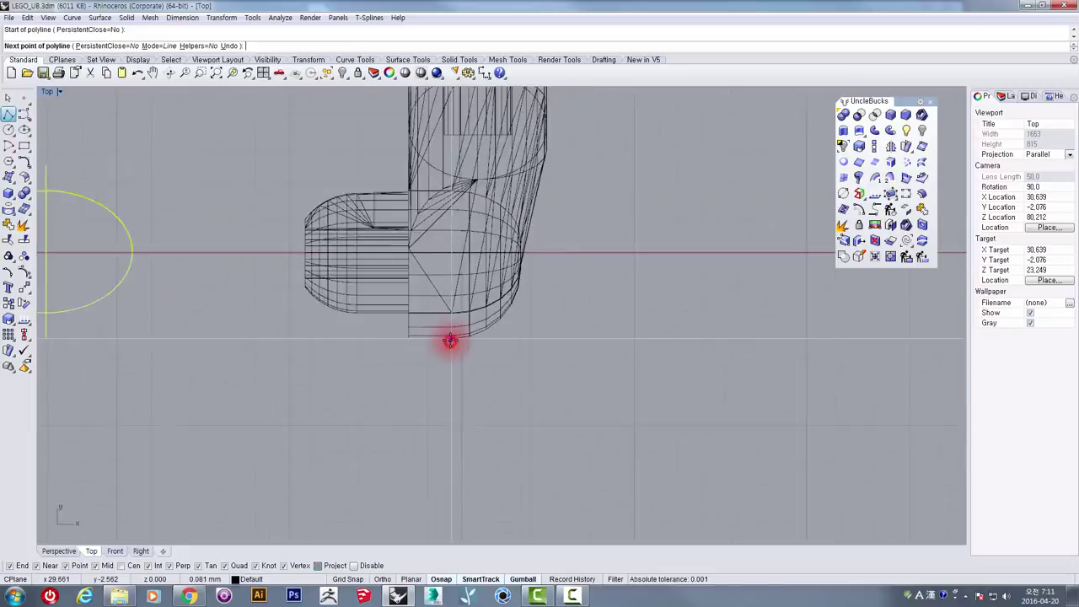
right_click(564, 411)
drag(551, 408, 413, 394)
- Move the sphere horizontally by about 11.8 mm so that it is centred on the vertical guide line
click(11, 116)
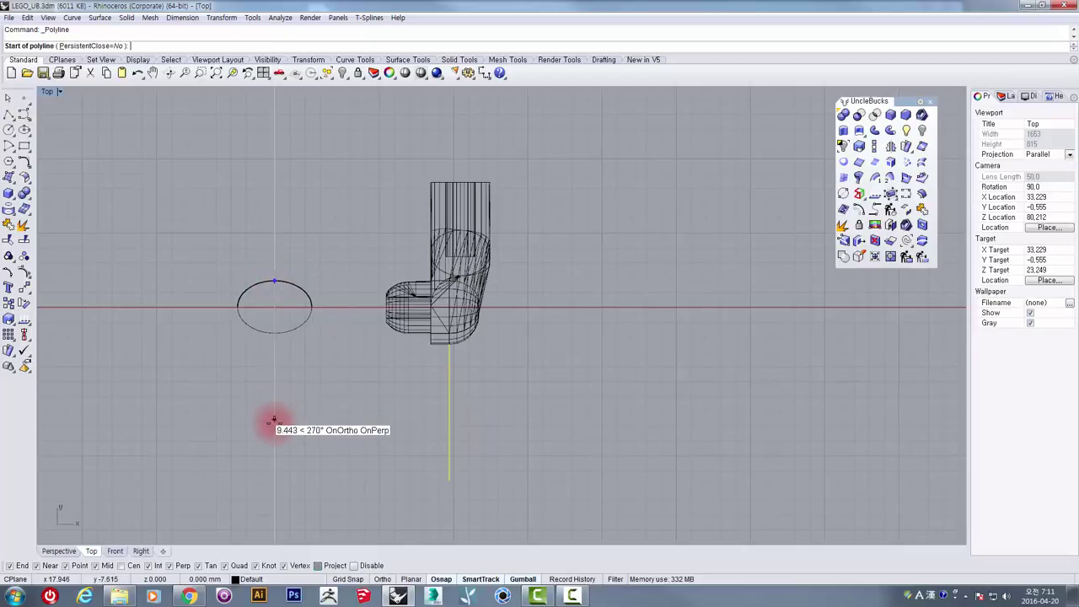
key(Escape)
drag(320, 368, 236, 250)
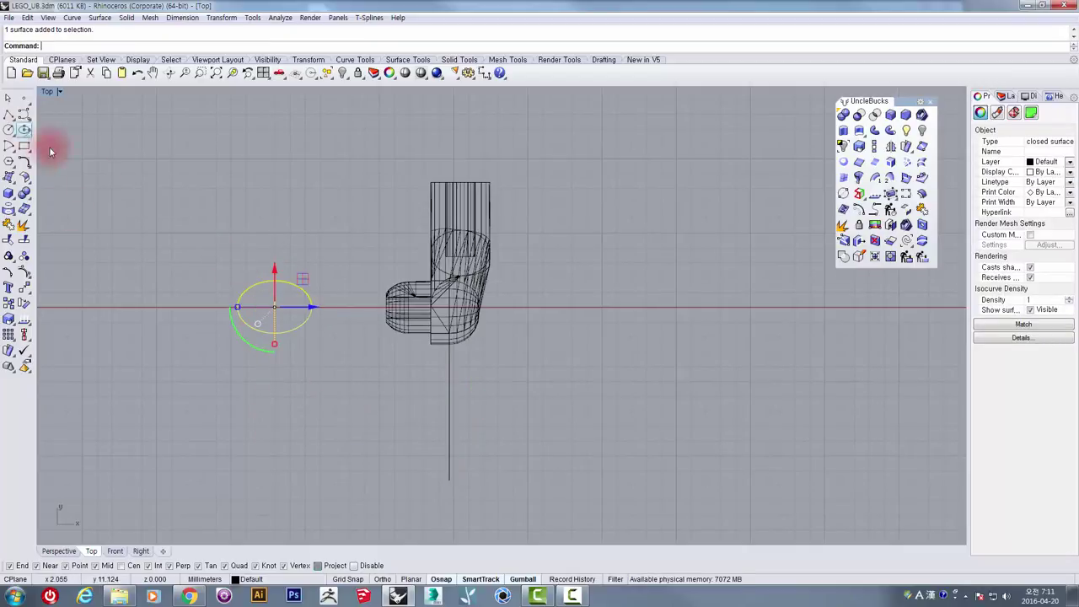
right_drag(301, 323, 316, 232)
text(m)
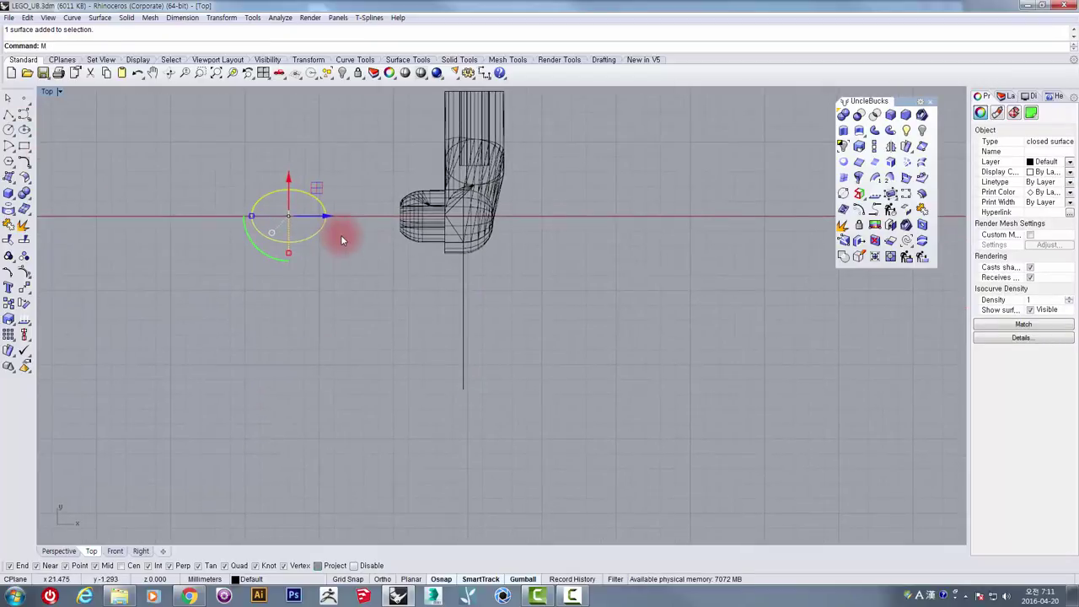
key(Return)
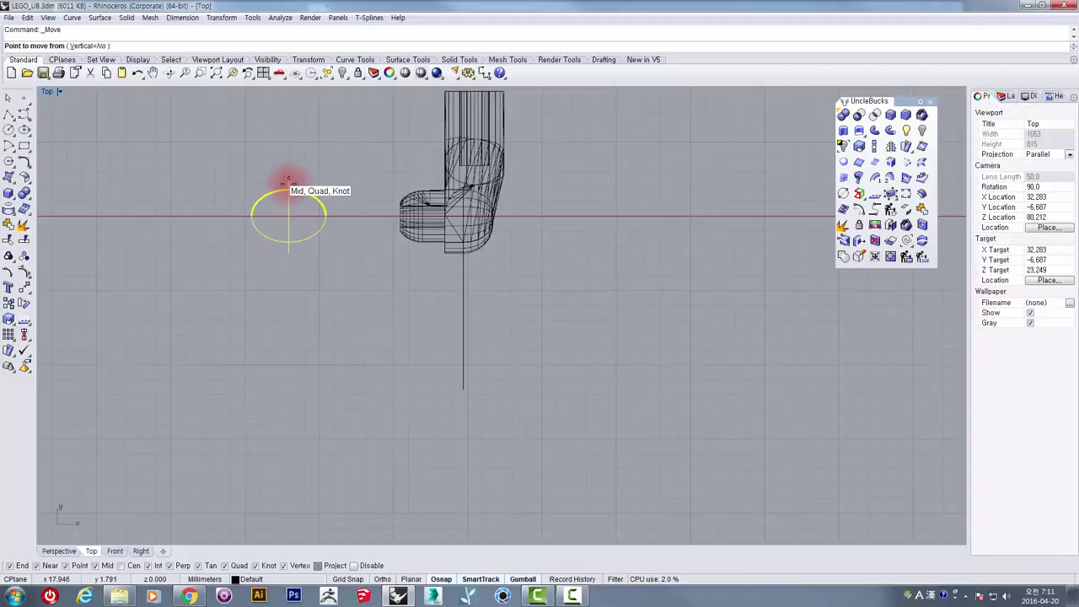
click(289, 341)
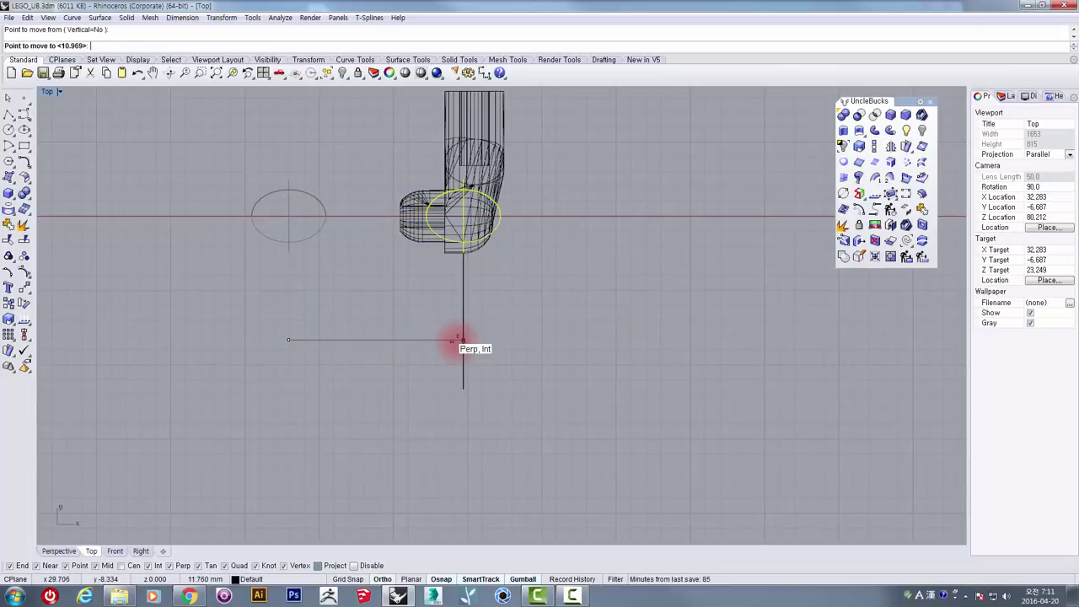
click(462, 341)
scroll(458, 188, up, 3)
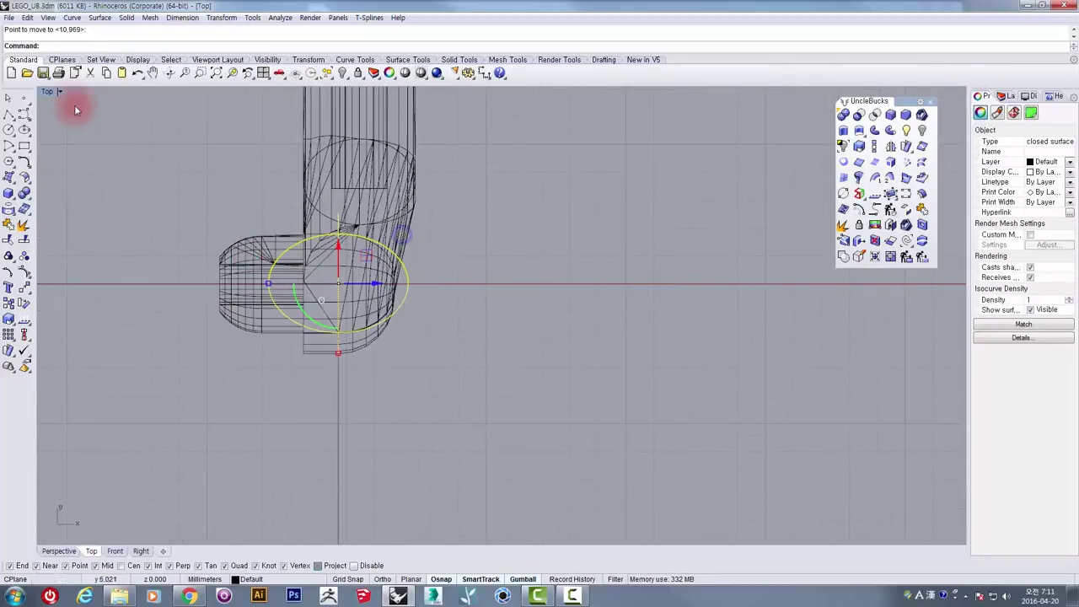
- Scale the sphere only across the arm's width to a half-width of about 2.1 mm, matching the rounded head of the mesh
double_click(47, 93)
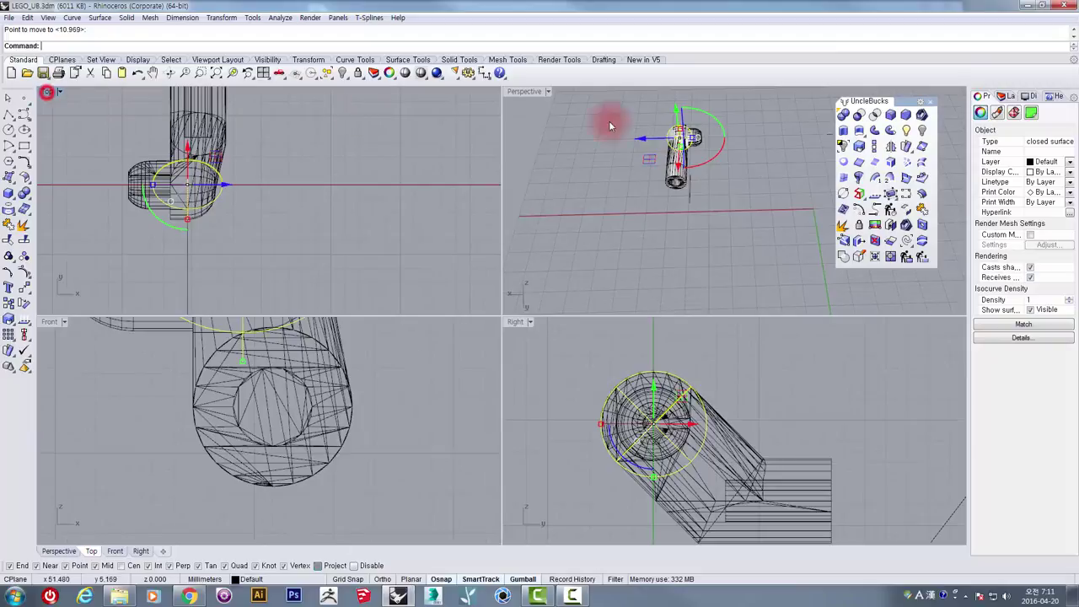
double_click(520, 91)
right_drag(528, 135, 467, 292)
scroll(359, 350, up, 6)
shift+right_drag(337, 339, 559, 251)
right_drag(559, 252, 503, 247)
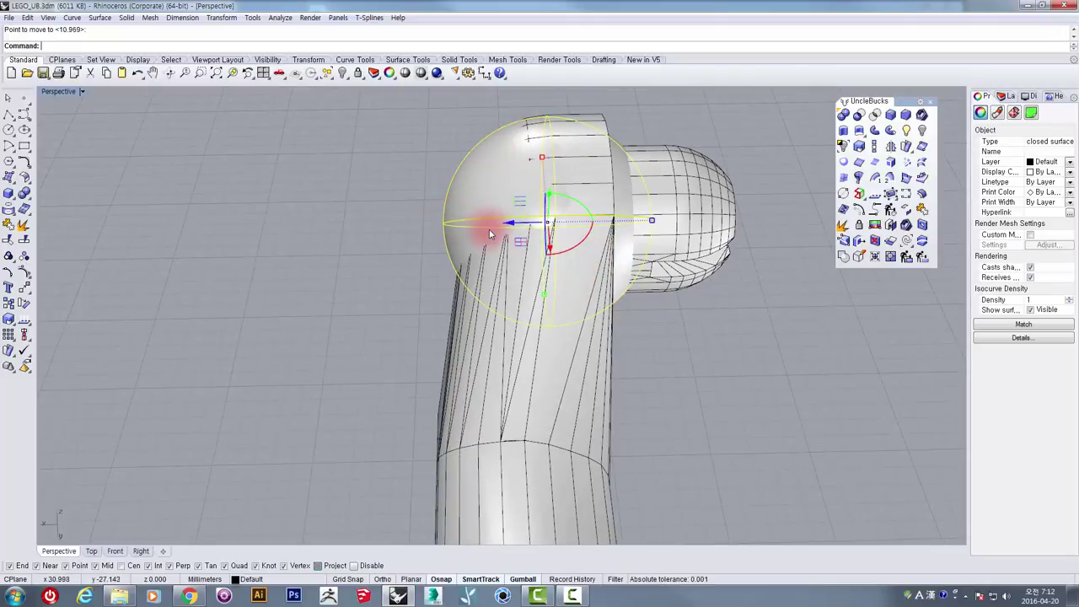
right_drag(489, 234, 491, 234)
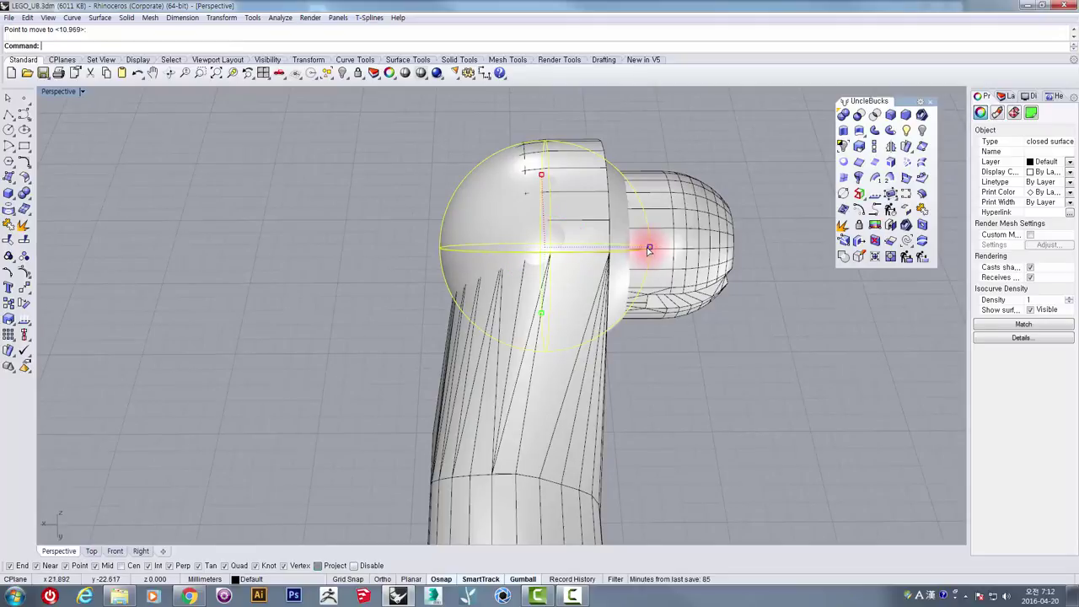
drag(649, 250, 634, 256)
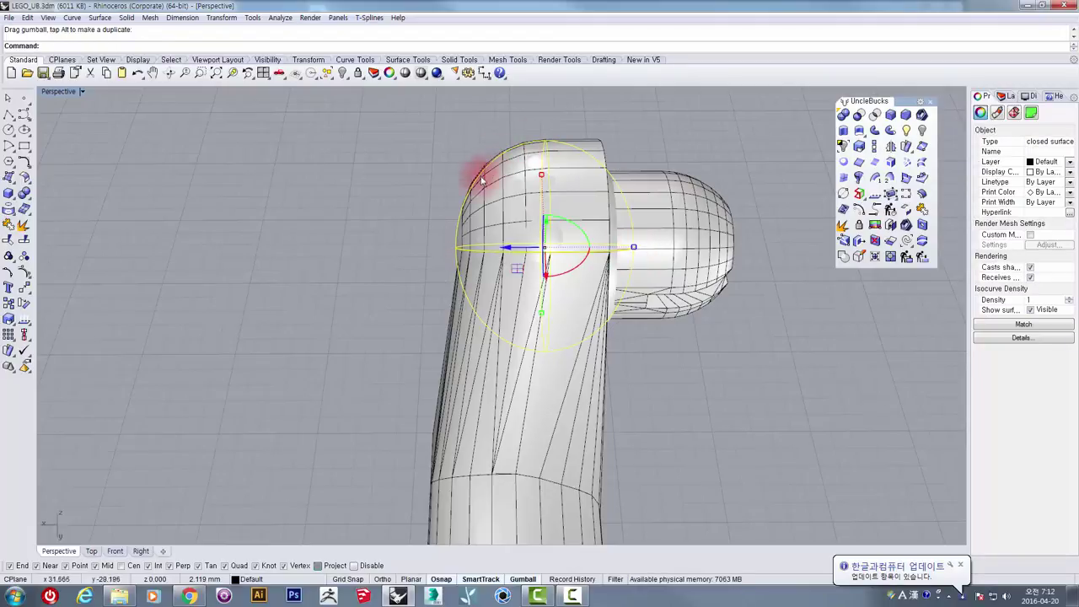
right_drag(452, 250, 381, 247)
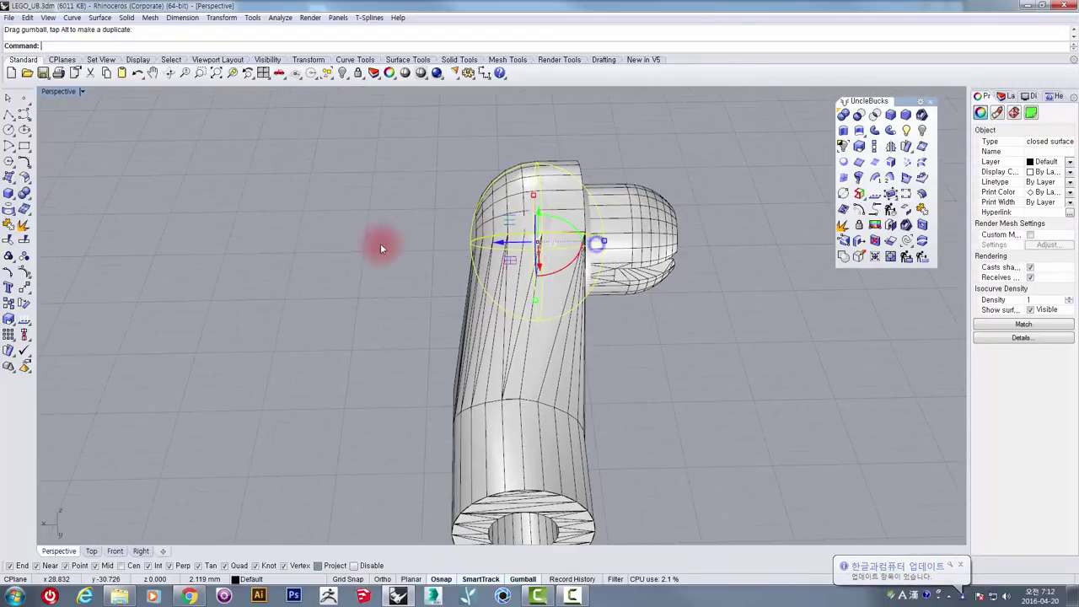
- Trim the flattened sphere with the diagonal line in the right view, removing the part on the arm's side
double_click(56, 92)
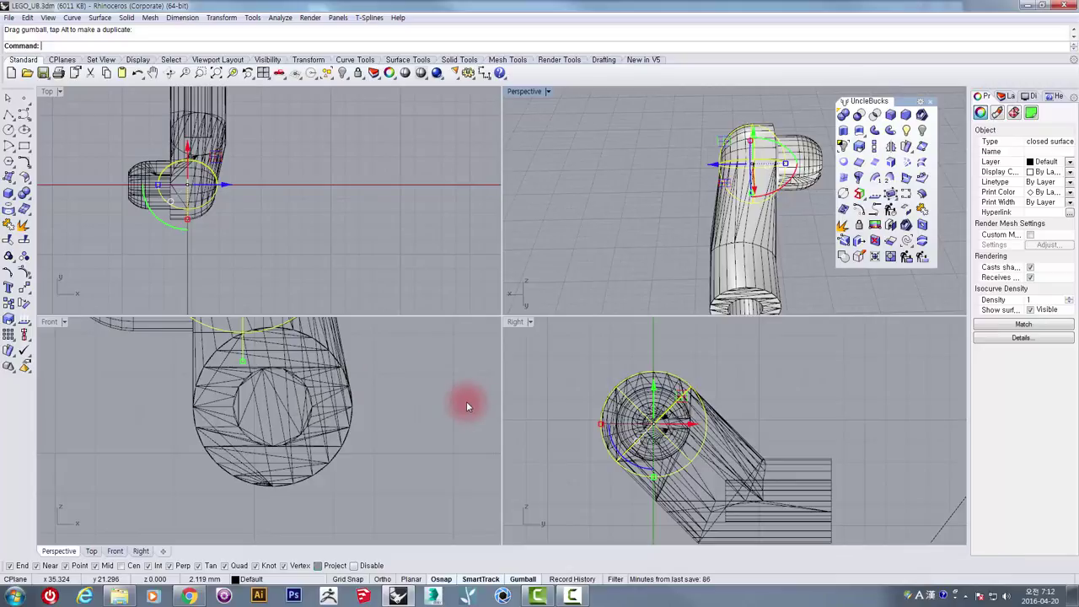
double_click(515, 322)
click(8, 113)
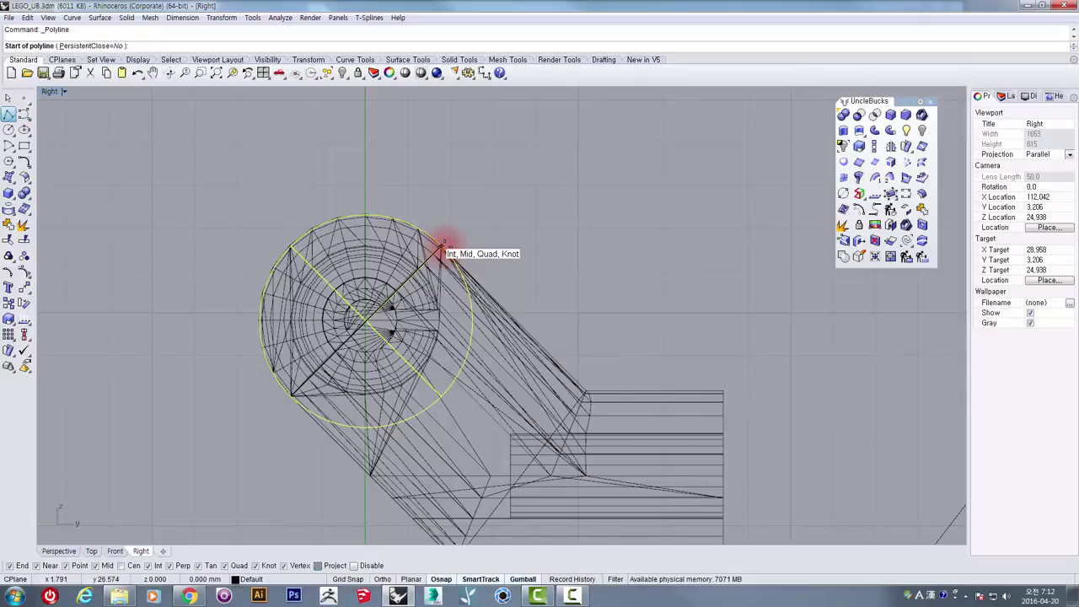
key(Escape)
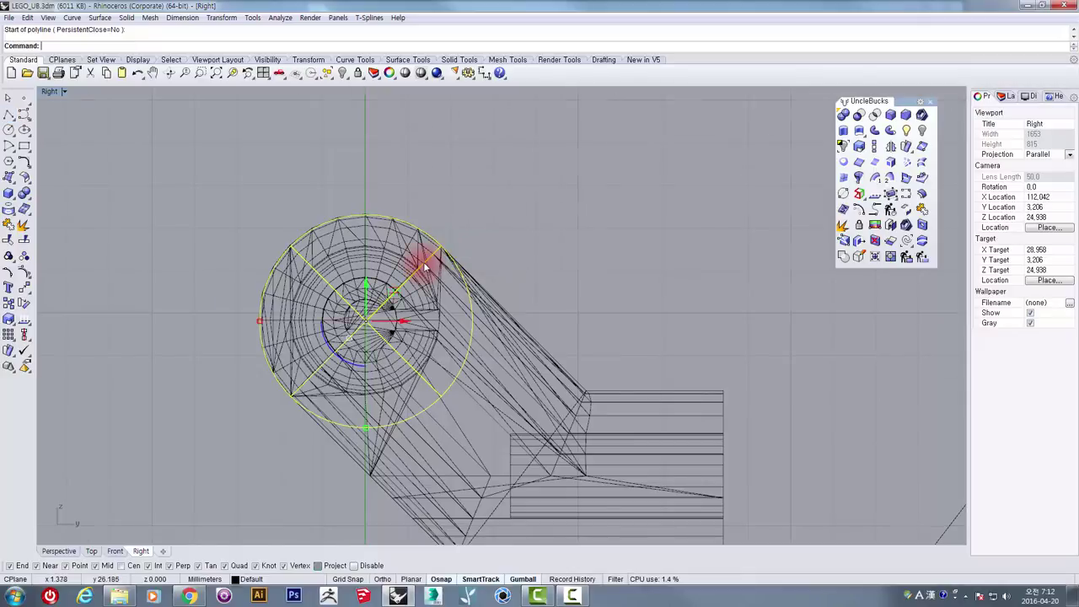
scroll(431, 255, up, 4)
click(435, 255)
click(470, 282)
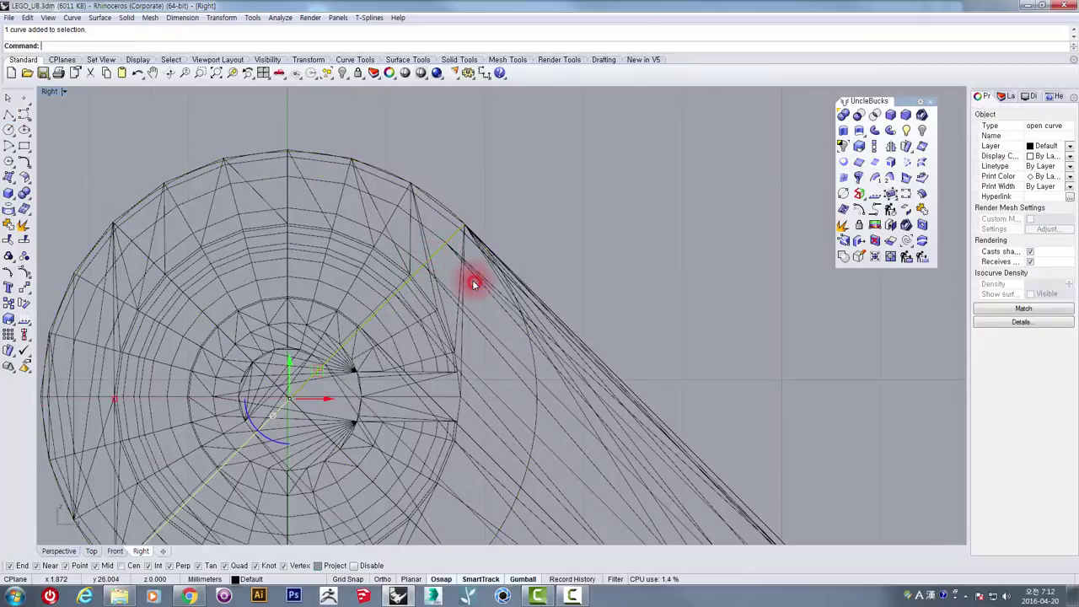
scroll(475, 257, down, 3)
click(8, 241)
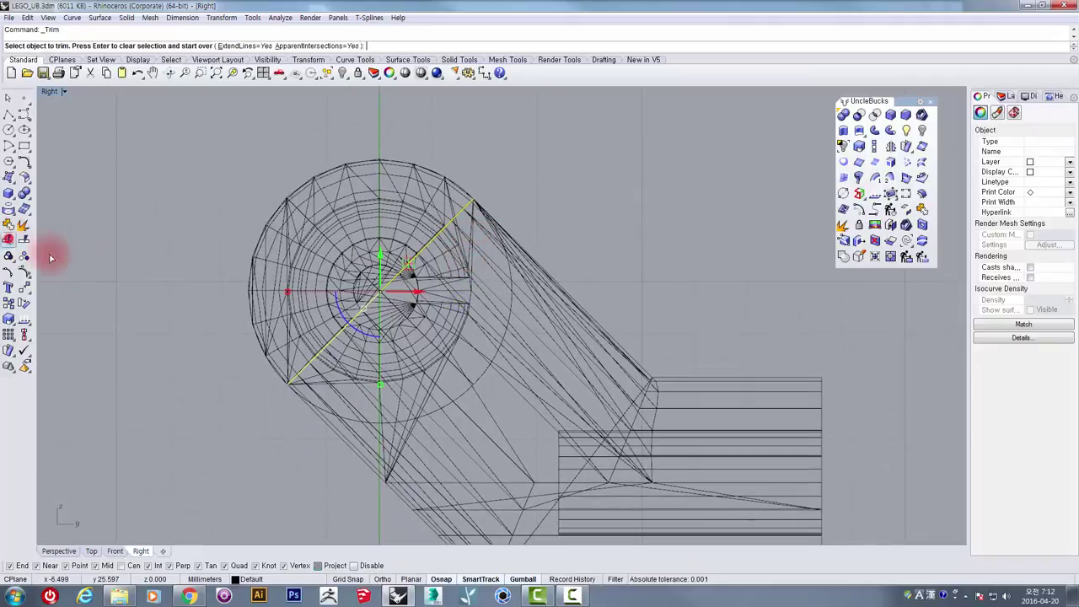
scroll(506, 331, up, 5)
click(471, 404)
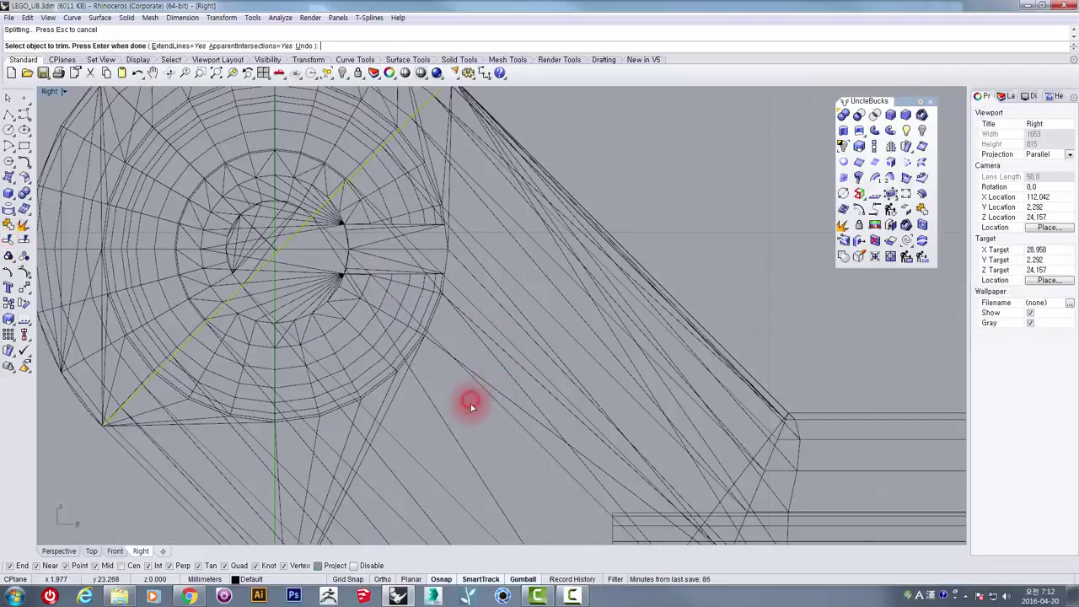
scroll(459, 384, down, 5)
key(Return)
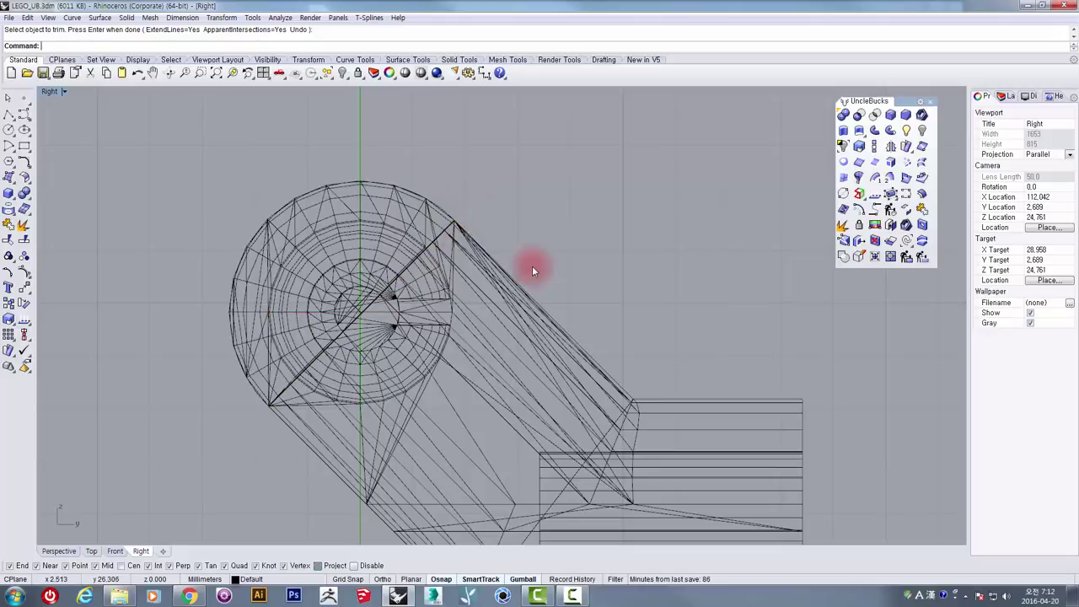
- Move the vertical guide line up about 6.6 mm in the top view so that it crosses the whole flattened sphere
double_click(47, 92)
double_click(46, 92)
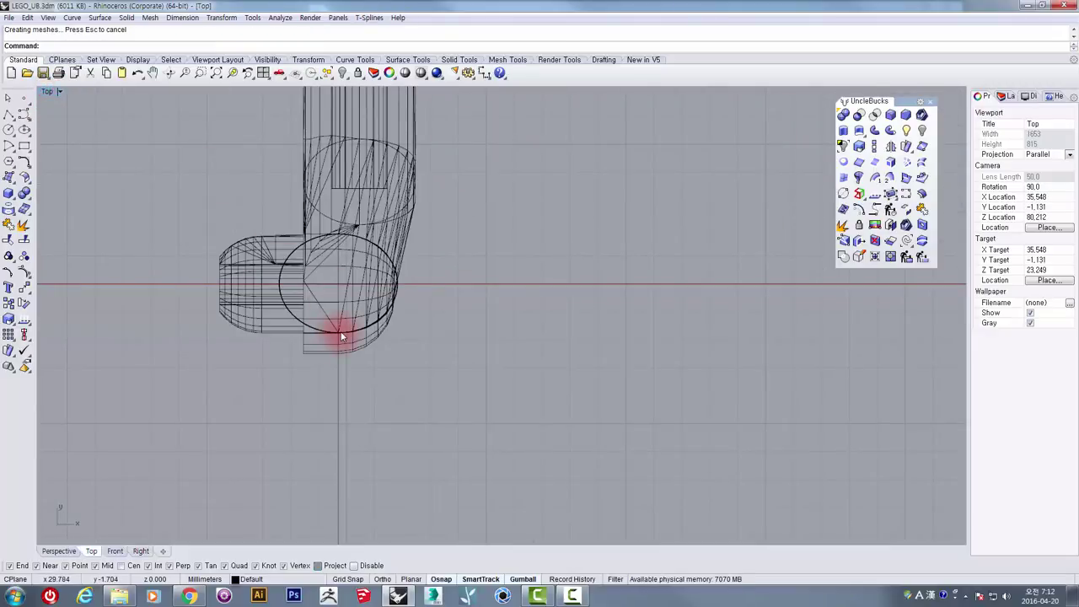
click(307, 326)
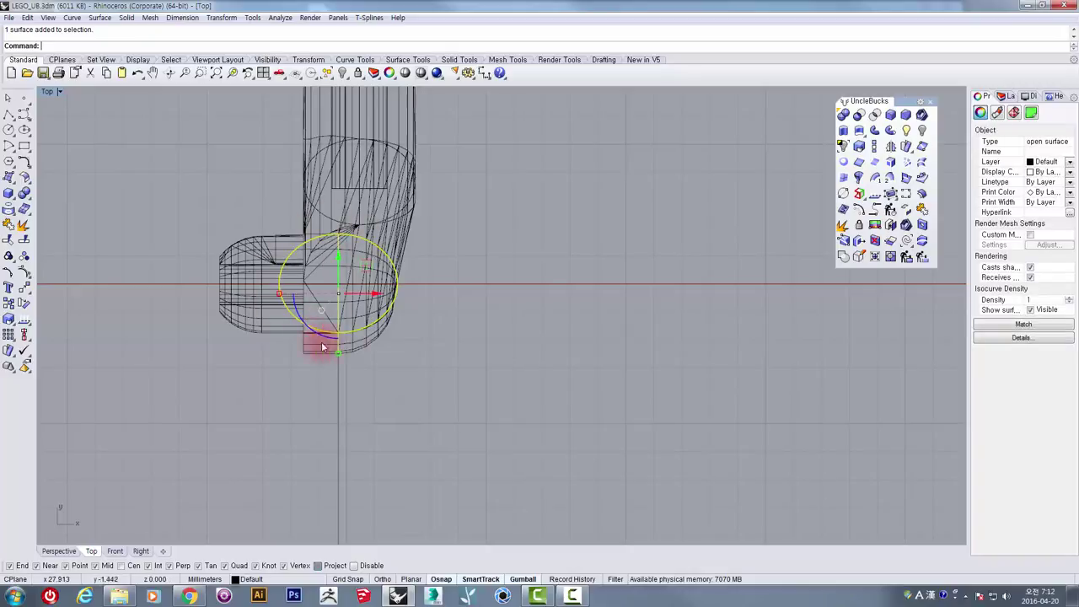
click(9, 114)
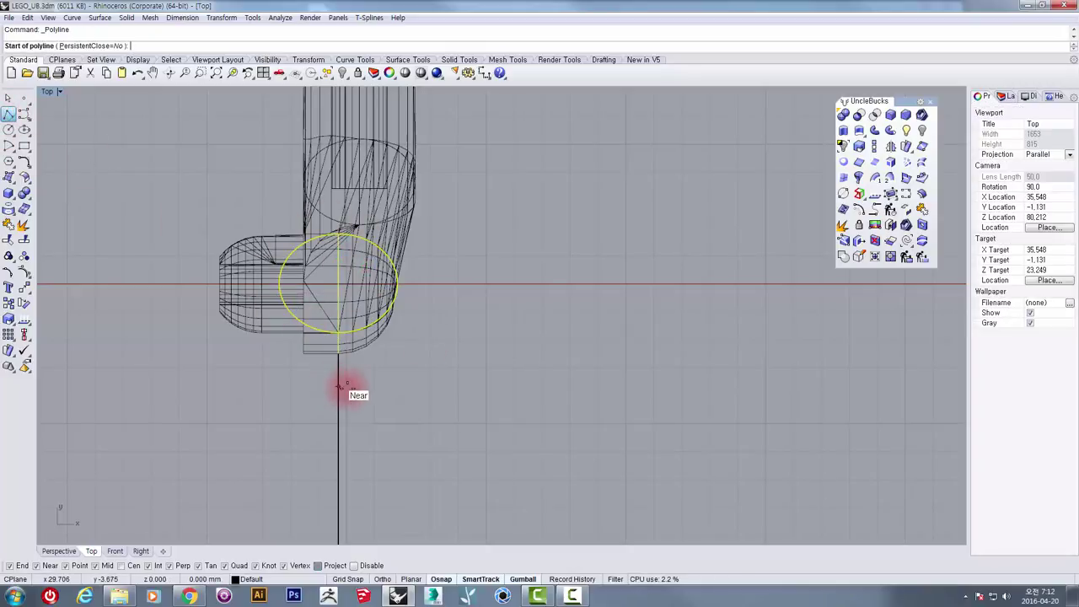
key(Escape)
click(338, 424)
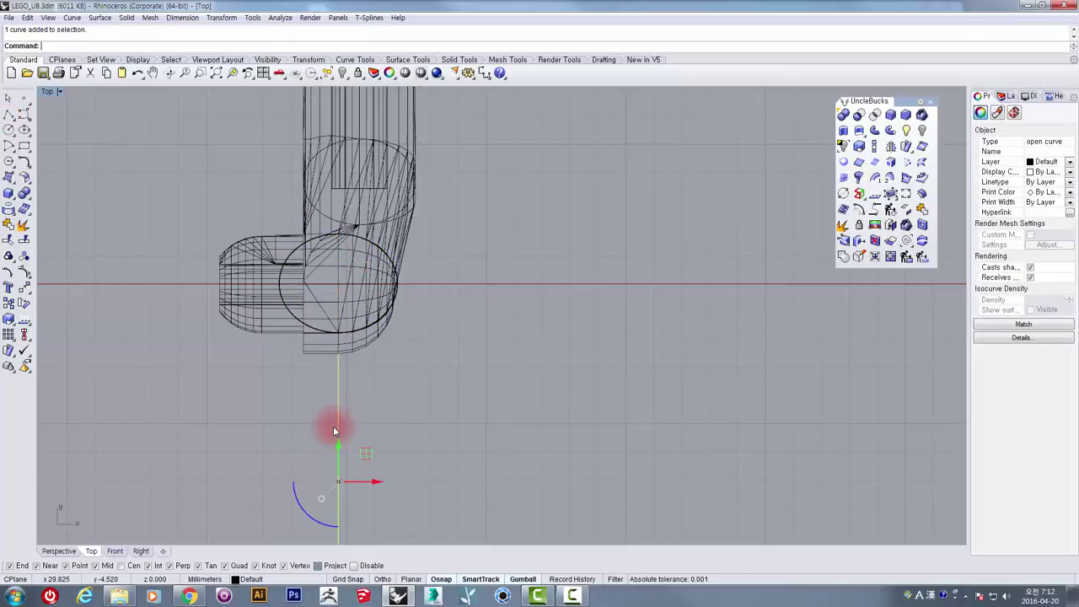
right_drag(376, 433, 306, 393)
scroll(303, 300, down, 4)
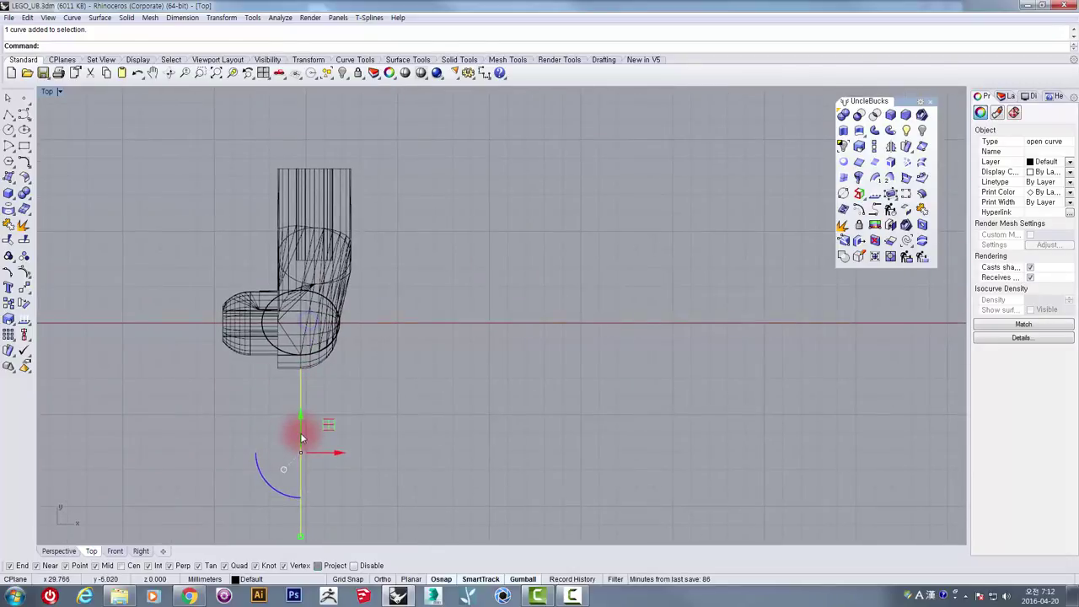
drag(301, 433, 313, 318)
scroll(286, 320, up, 3)
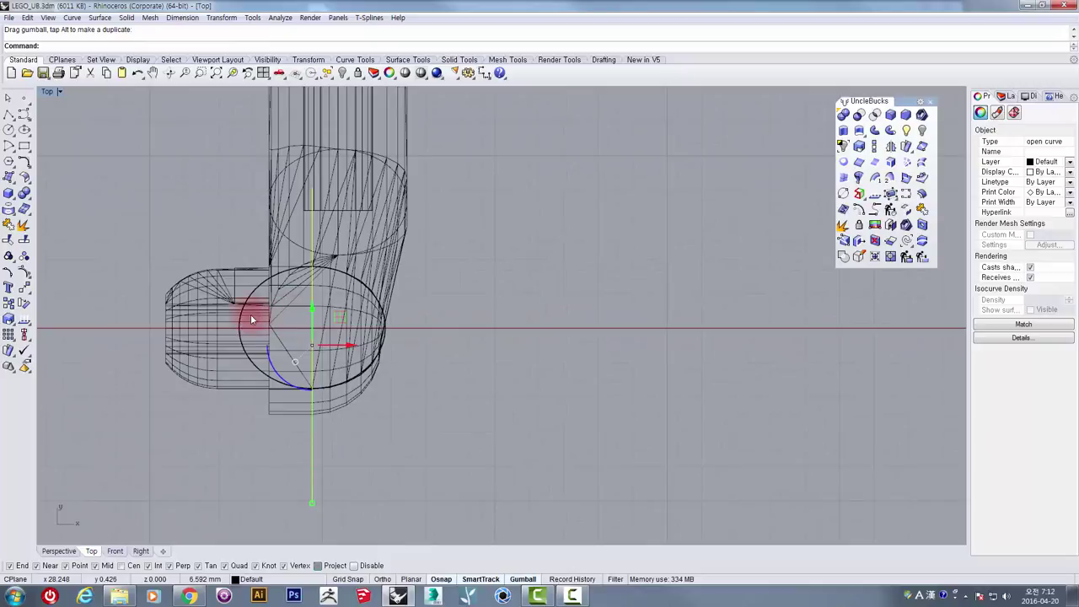
- Trim the sphere with the vertical guide line in the top view, removing the half towards the side knob, and return to the perspective view
click(11, 241)
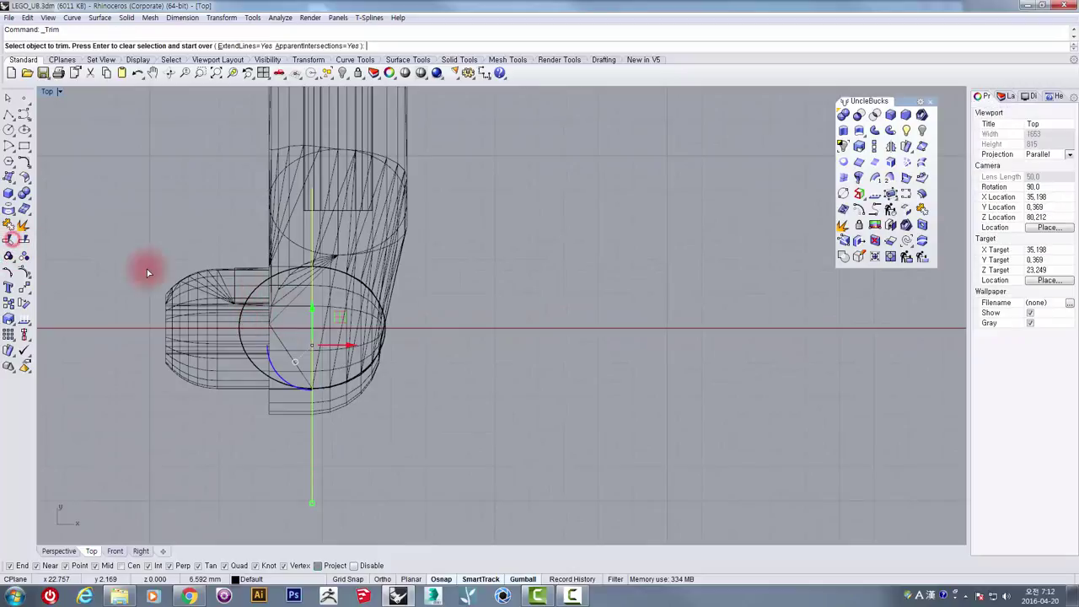
scroll(253, 288, up, 3)
click(281, 289)
scroll(282, 284, down, 3)
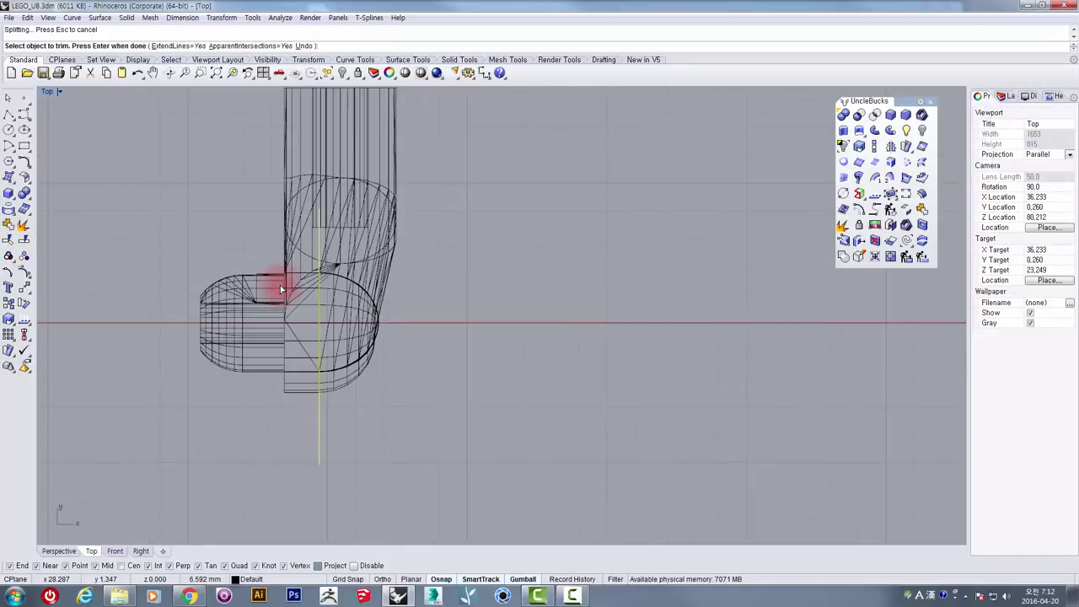
double_click(48, 93)
double_click(525, 93)
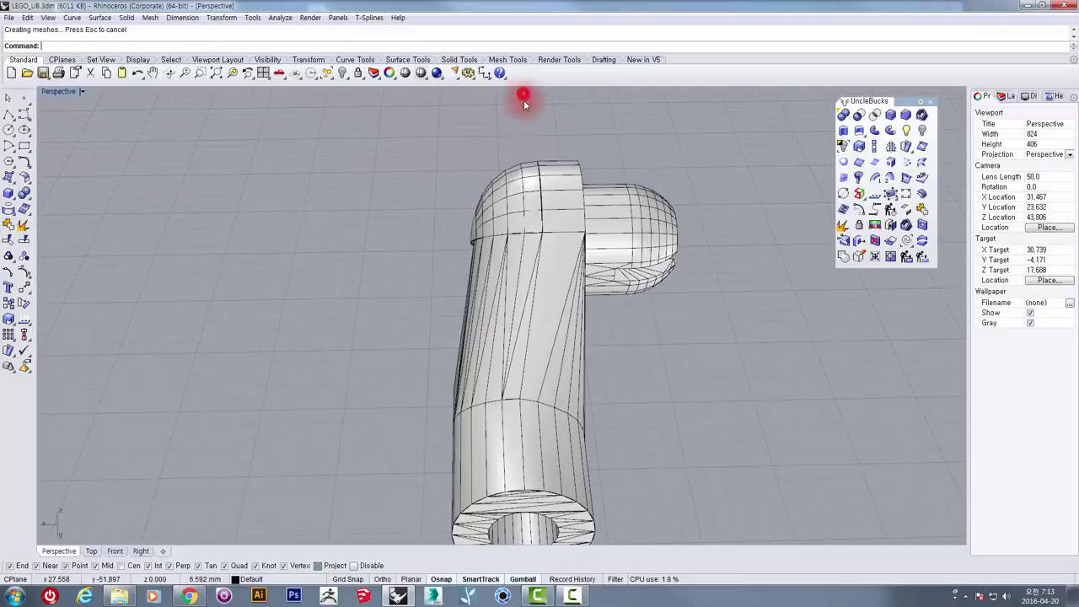
- Examine from several angles how the trimmed sphere surface fits the rounded head of the arm mesh
right_drag(523, 100, 410, 193)
click(526, 306)
scroll(506, 287, down, 6)
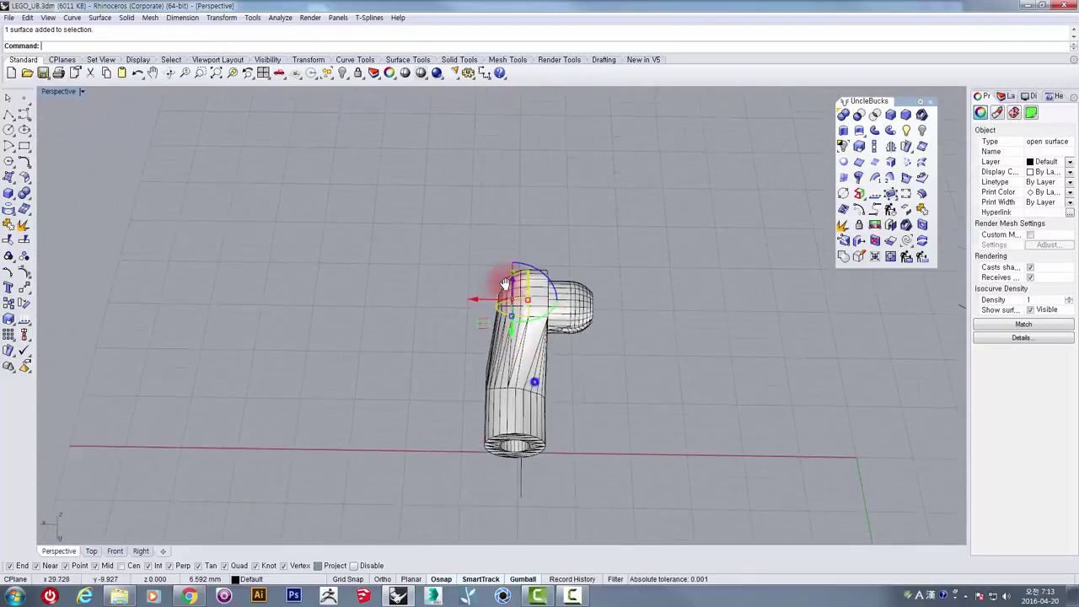
shift+right_drag(506, 368, 501, 297)
scroll(498, 307, up, 2)
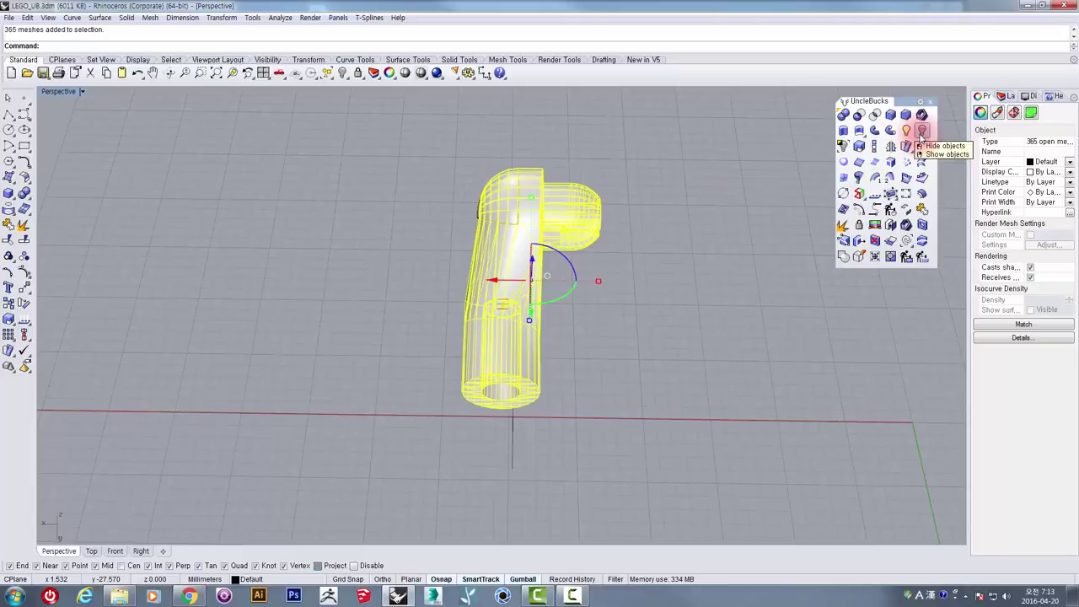
click(612, 330)
scroll(567, 214, up, 9)
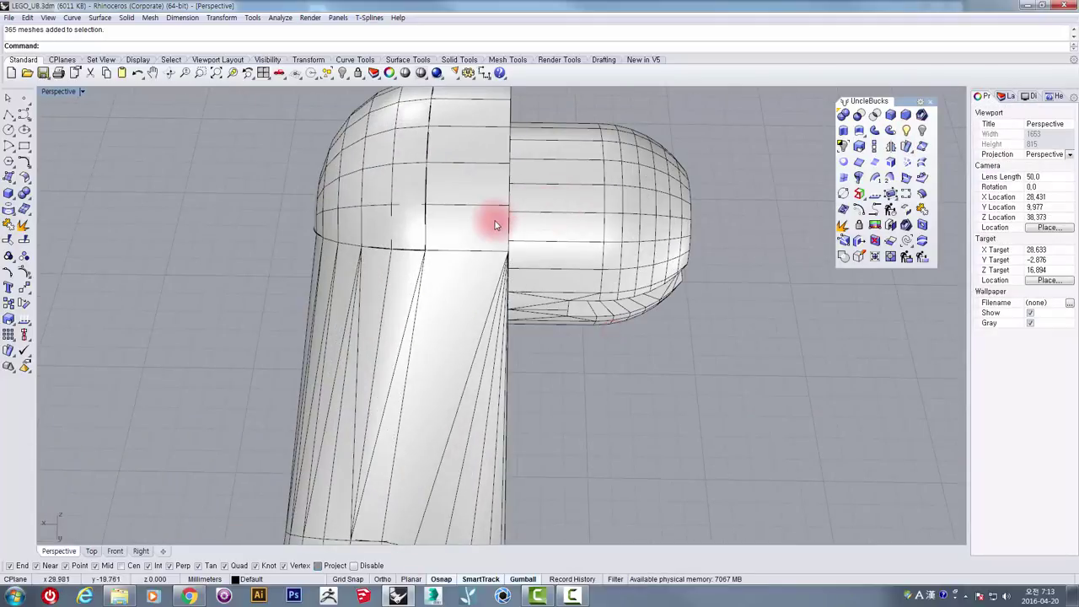
scroll(495, 222, down, 7)
click(487, 282)
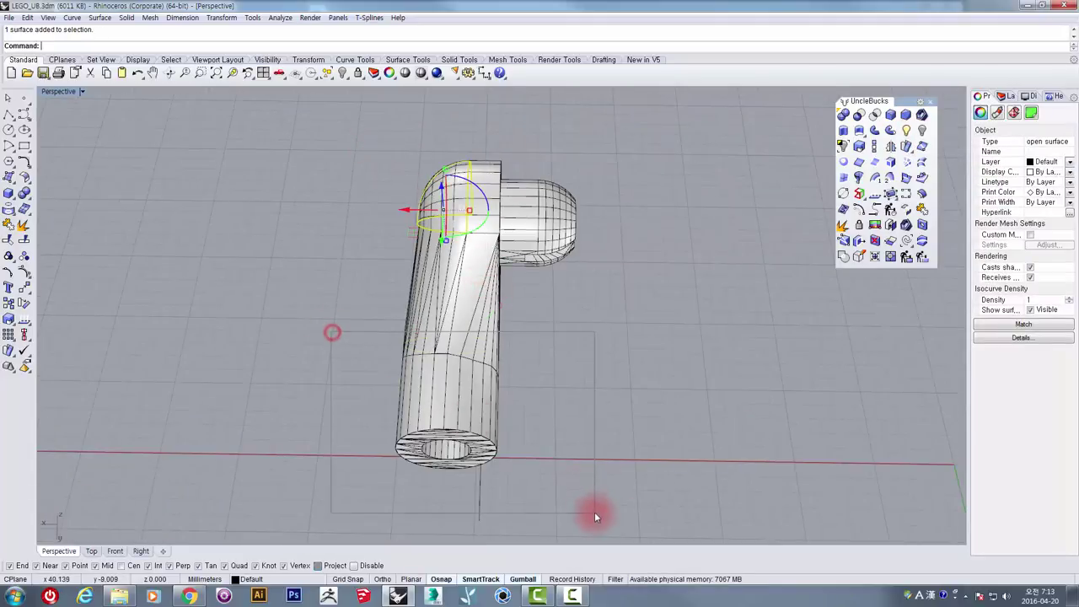
drag(596, 516, 595, 514)
drag(429, 308, 221, 334)
shift+right_drag(274, 310, 565, 306)
key(ctrl+z)
shift+right_drag(686, 246, 537, 305)
right_drag(537, 305, 485, 216)
scroll(485, 183, up, 5)
click(486, 183)
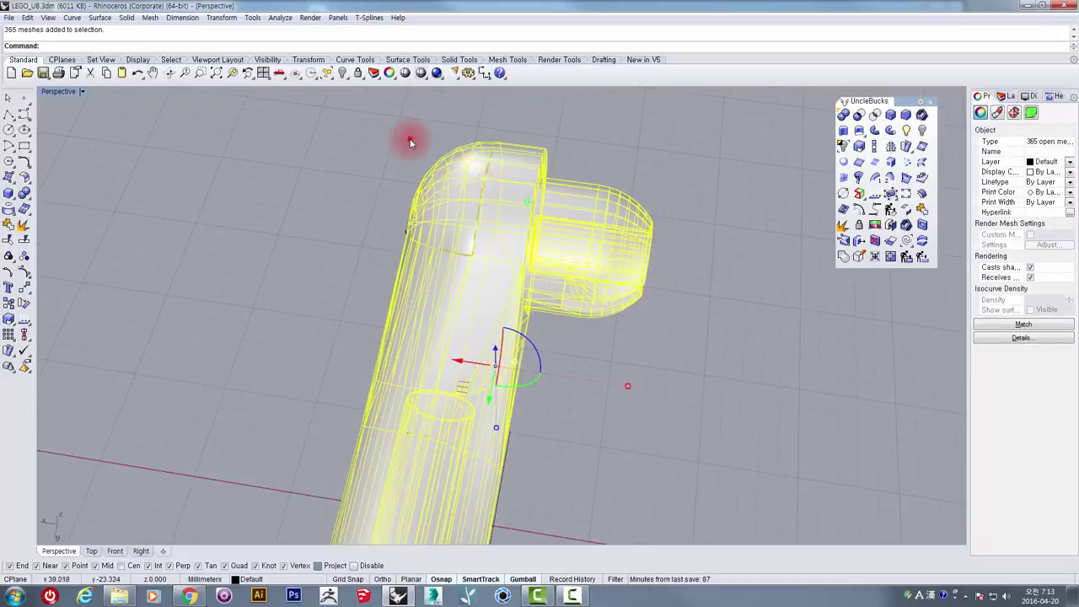
click(409, 139)
scroll(540, 159, up, 3)
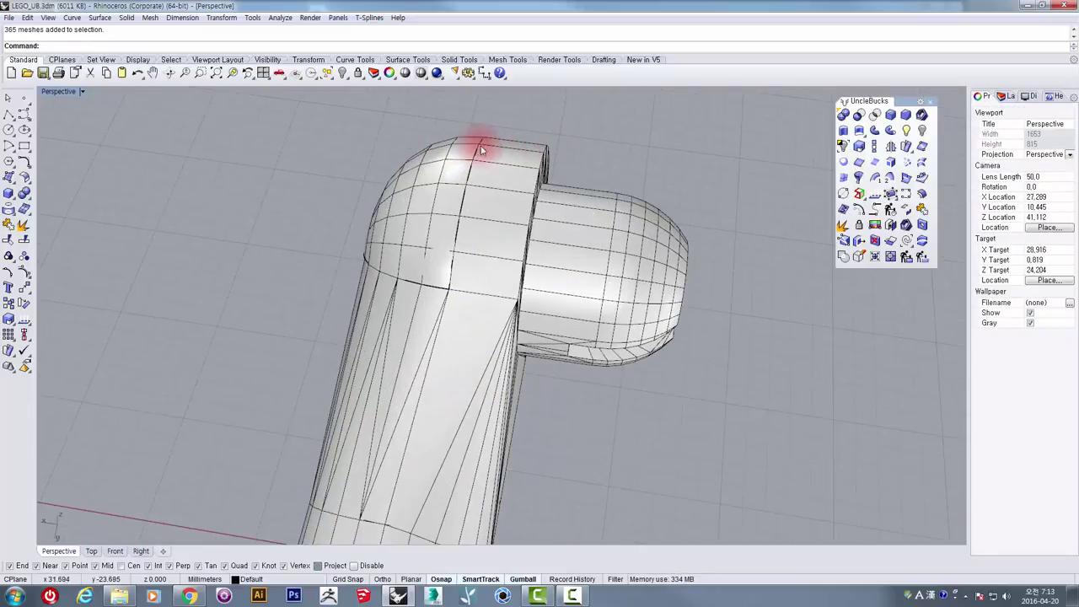
right_drag(550, 260, 563, 266)
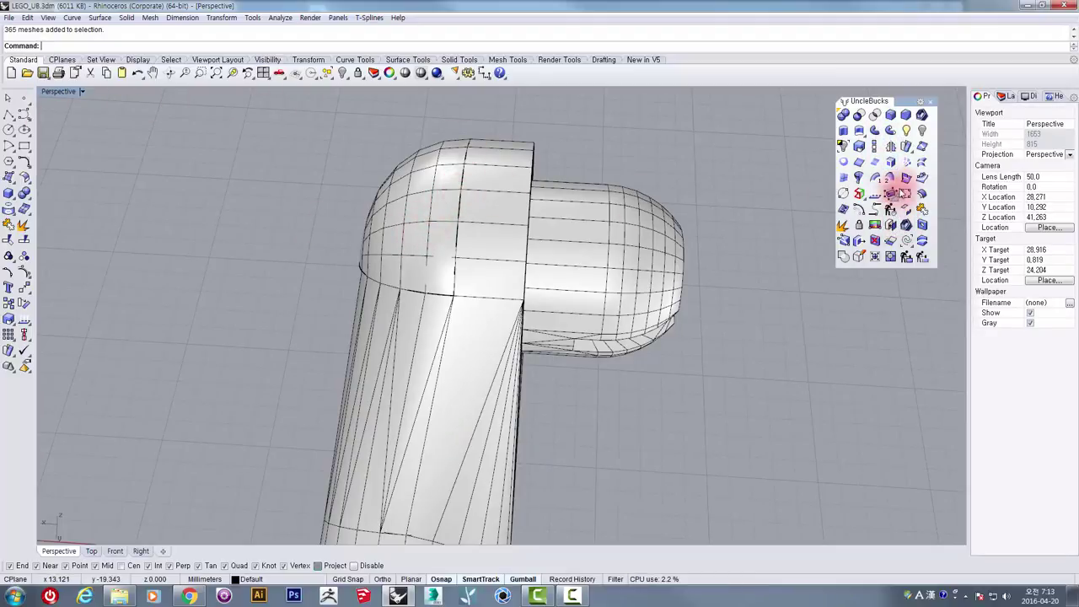
- Extrude the sphere's vertically trimmed edge 1.25 mm, up to the flat side of the mesh head beside the knob
click(858, 130)
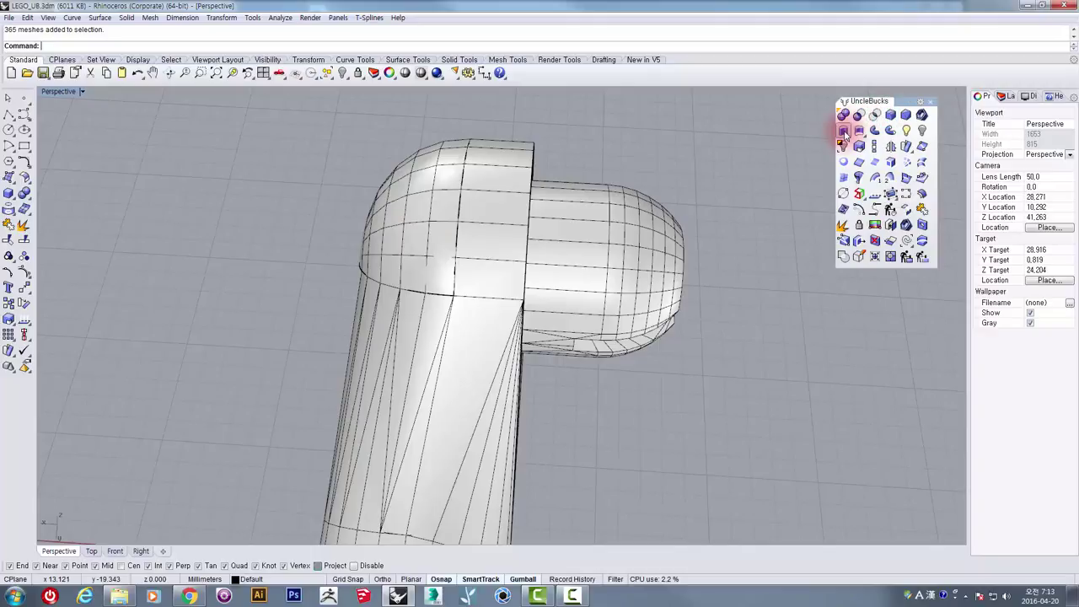
click(844, 132)
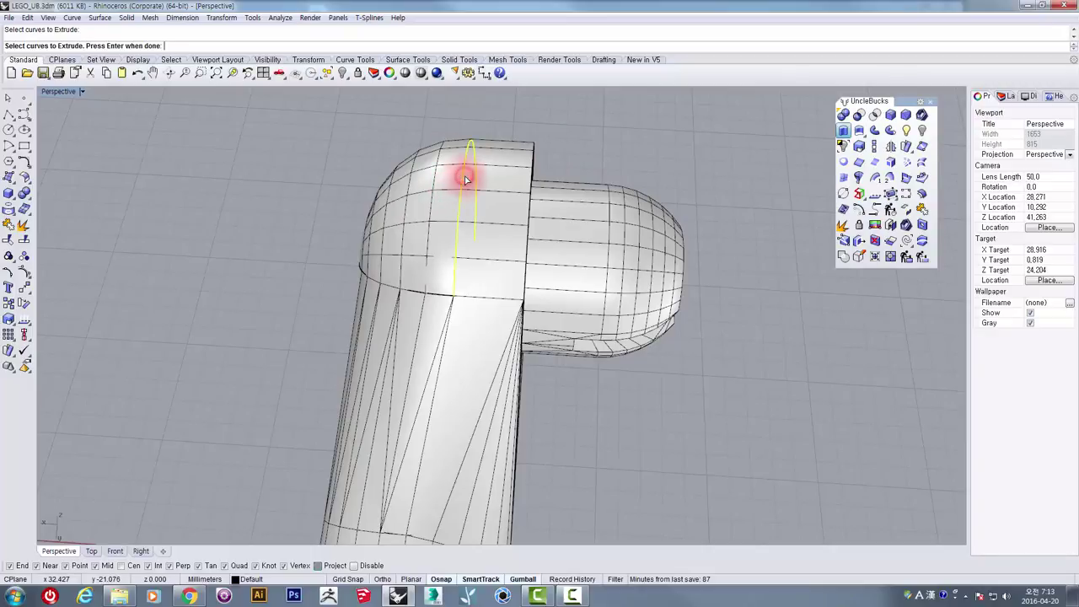
right_drag(486, 196, 462, 152)
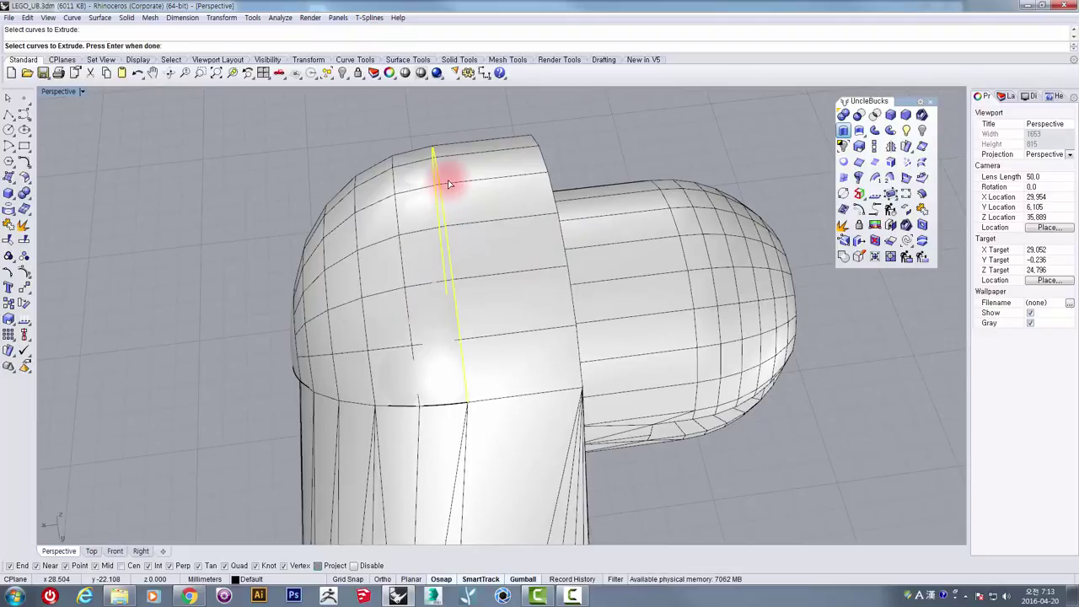
right_click(447, 179)
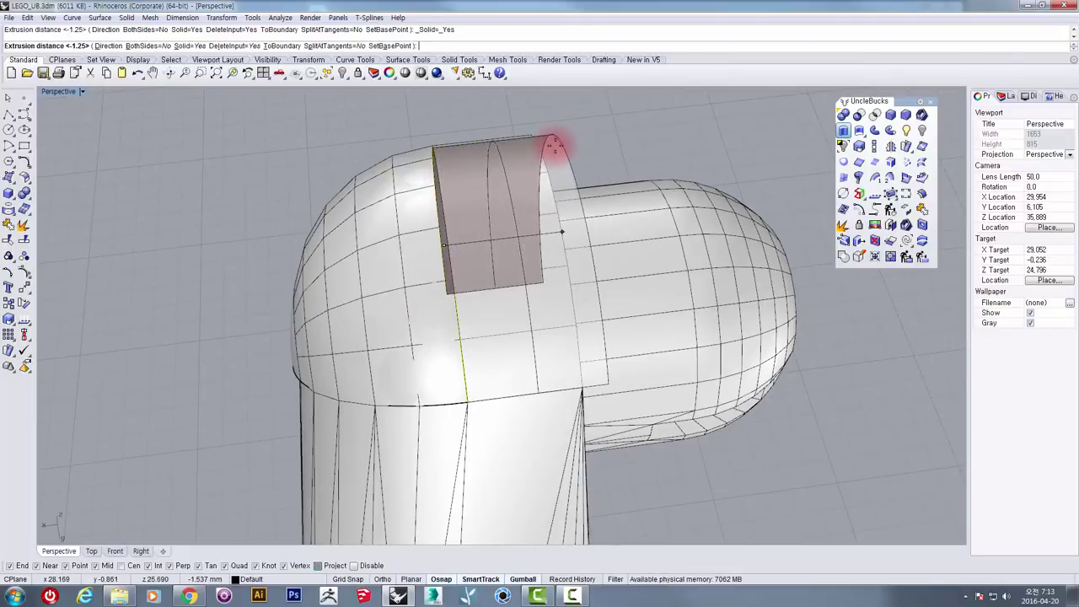
mouse_move(554, 144)
right_down()
mouse_move(525, 126)
mouse_move(567, 135)
right_up()
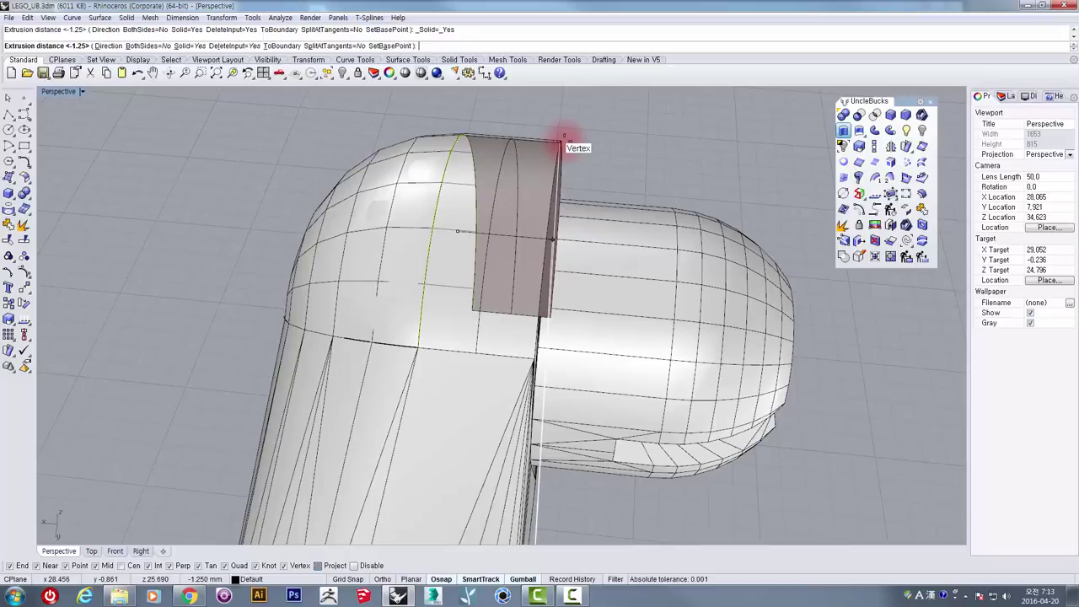
click(564, 139)
right_drag(561, 148, 507, 179)
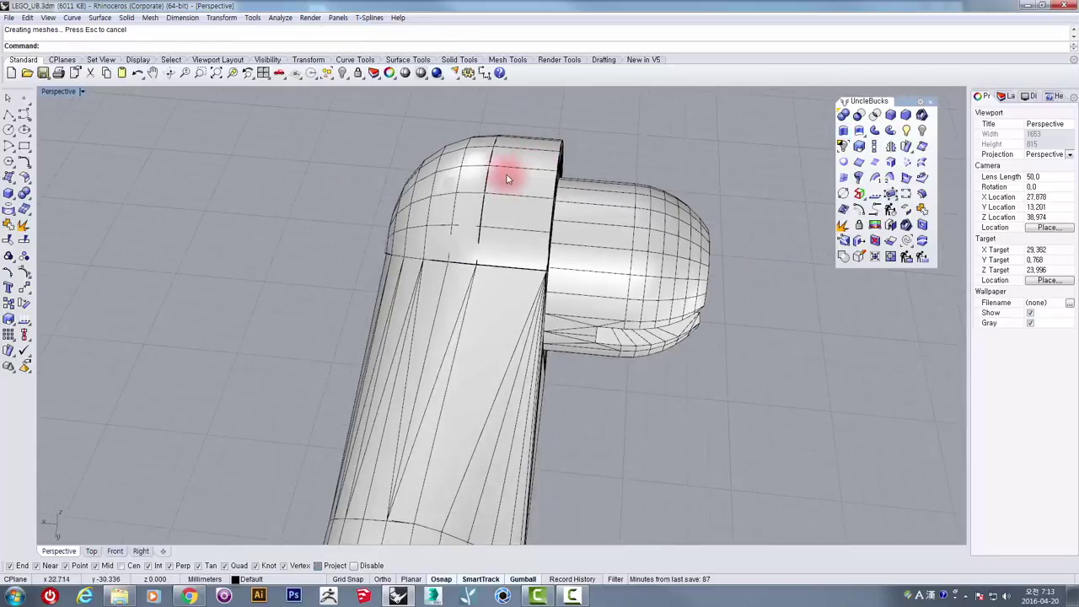
- Check the two new head surfaces together against the arm, and hide the original arm mesh
click(555, 145)
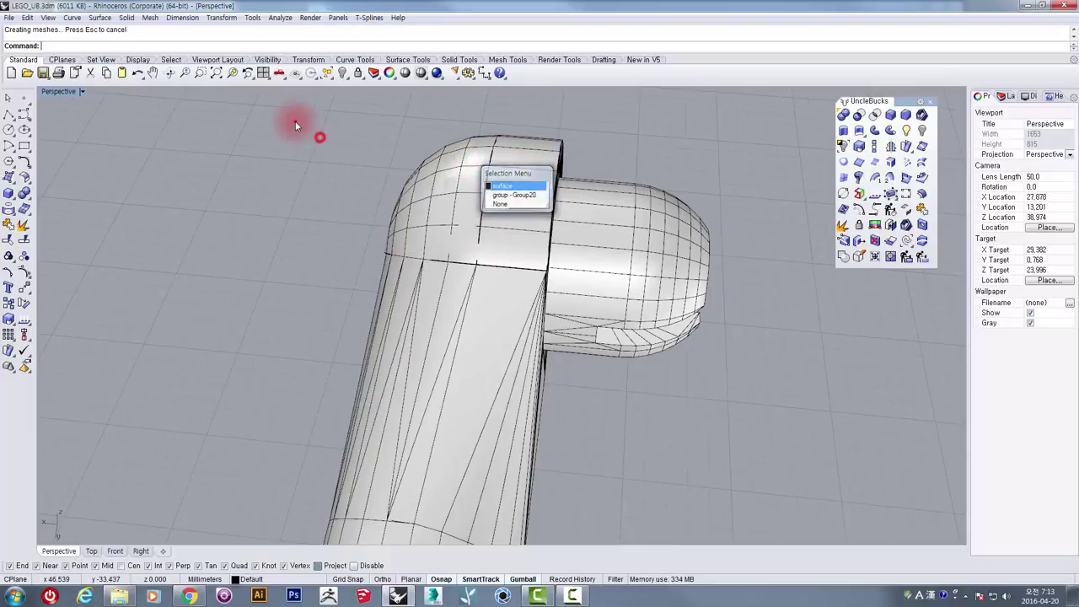
drag(296, 121, 600, 362)
scroll(600, 362, down, 2)
right_drag(526, 255, 519, 349)
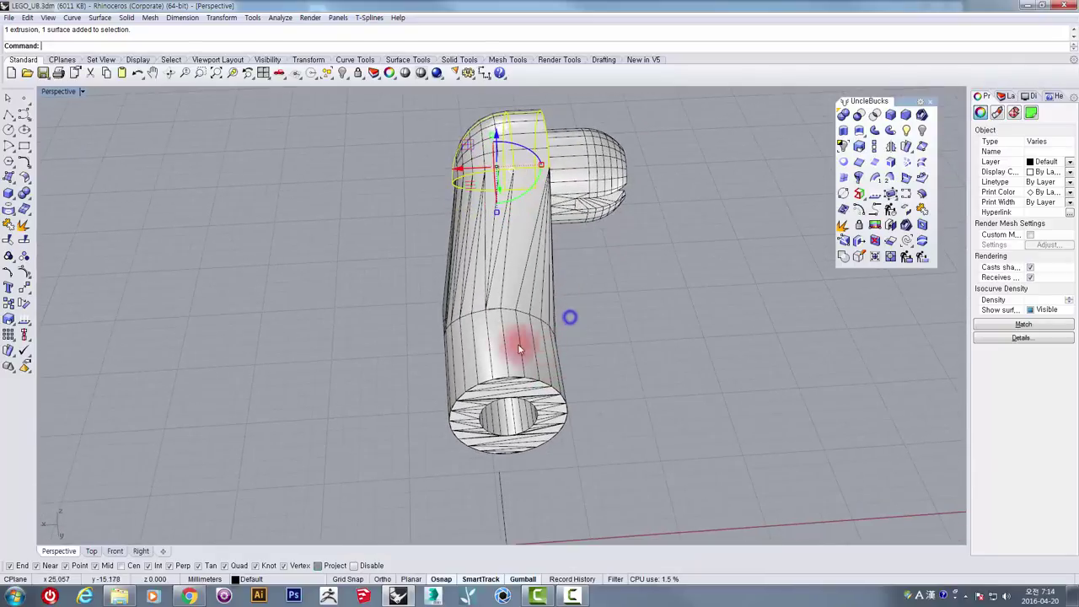
right_drag(638, 510, 544, 347)
click(599, 243)
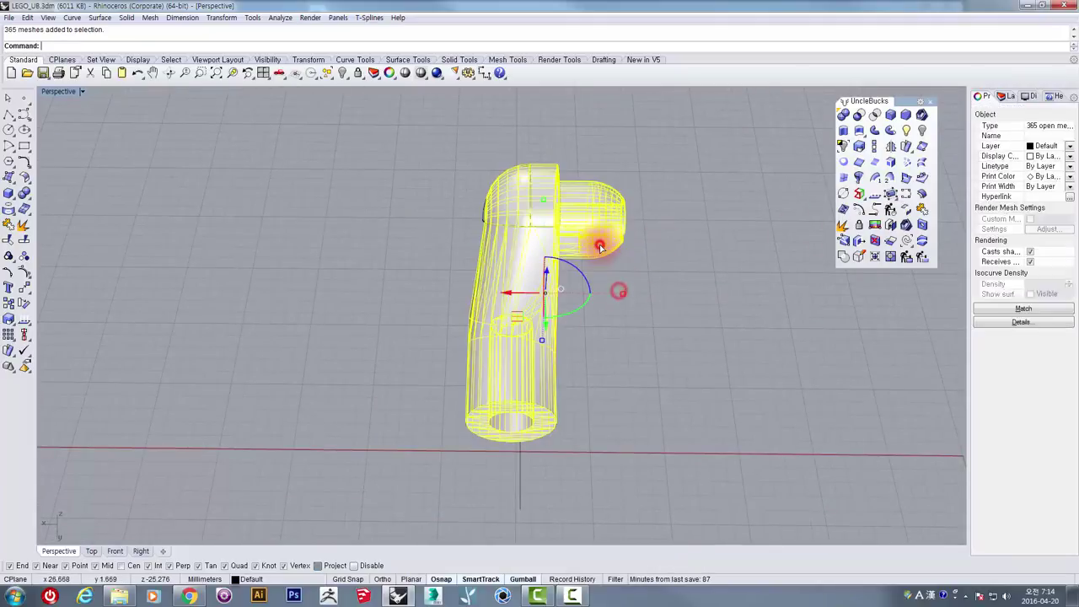
click(922, 132)
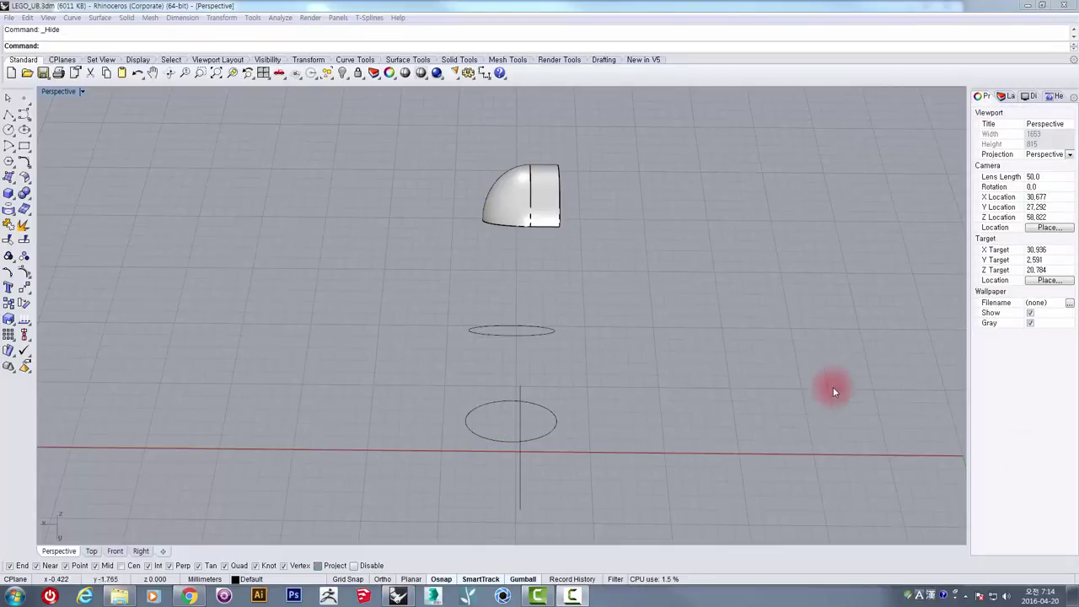
- Draw a circle with a radius of about 5.7 mm on the ground plane beside the tube's profile curves
right_drag(660, 330, 576, 255)
click(548, 212)
right_drag(549, 212, 368, 253)
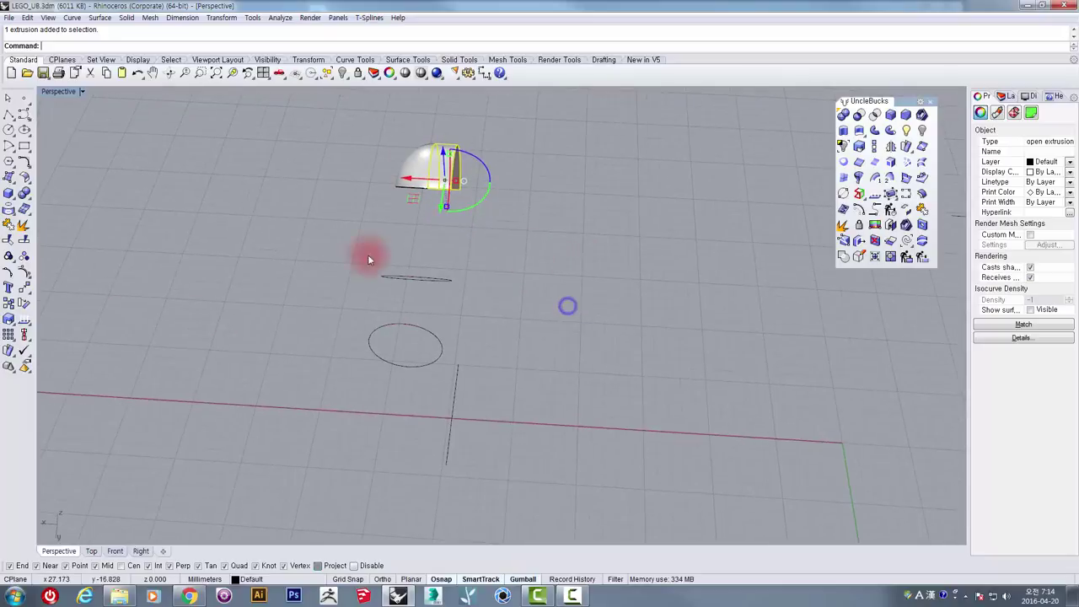
click(10, 129)
click(638, 410)
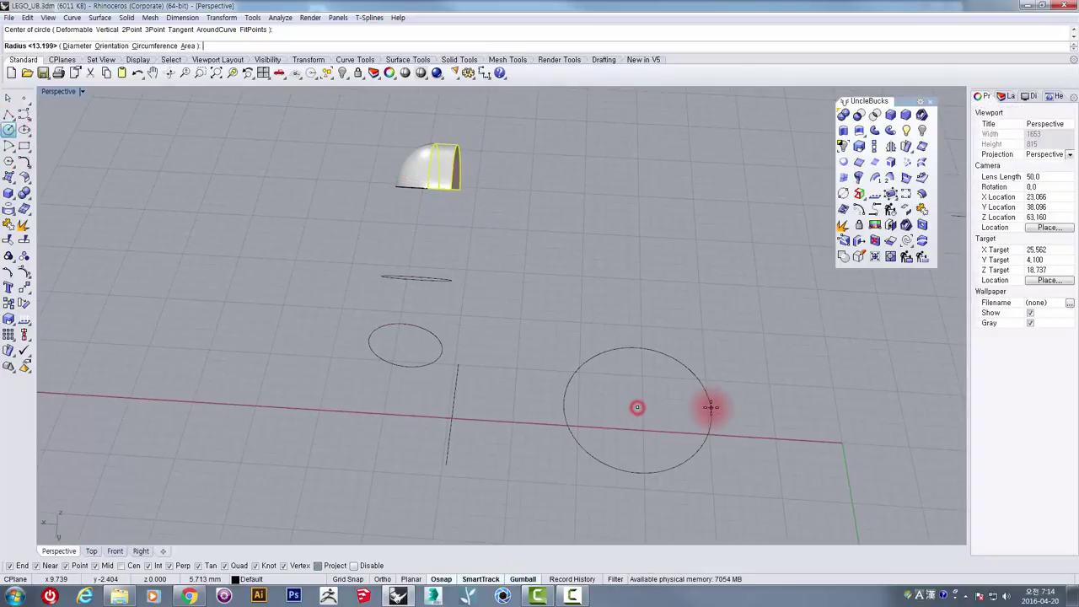
click(384, 362)
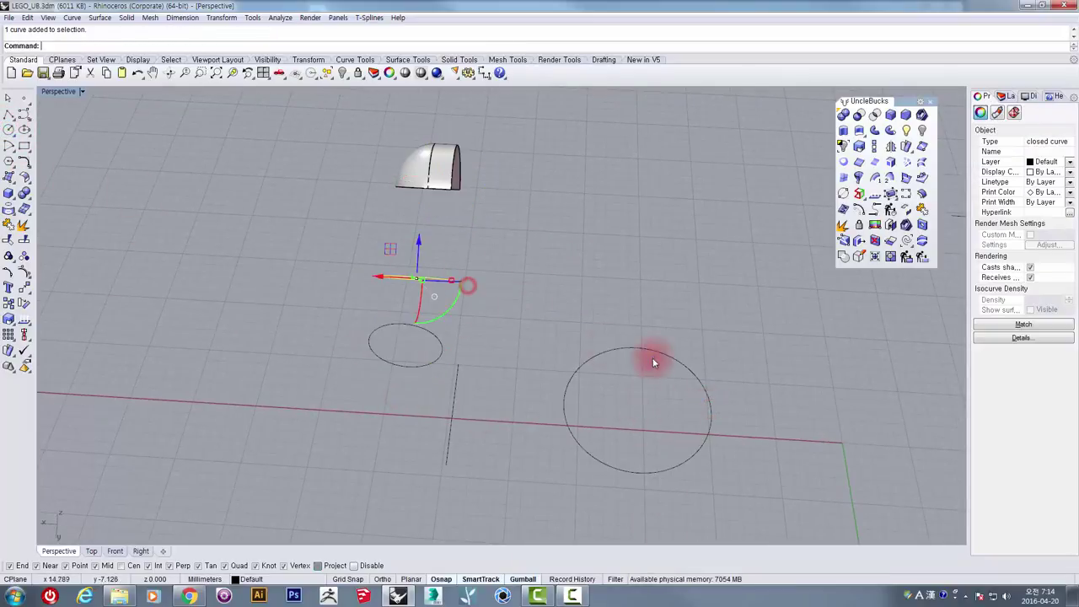
- Turn on the circle's control points and try to reshape it by moving one corner point about 5.3 mm outwards
right_drag(652, 360, 584, 353)
drag(637, 255, 556, 328)
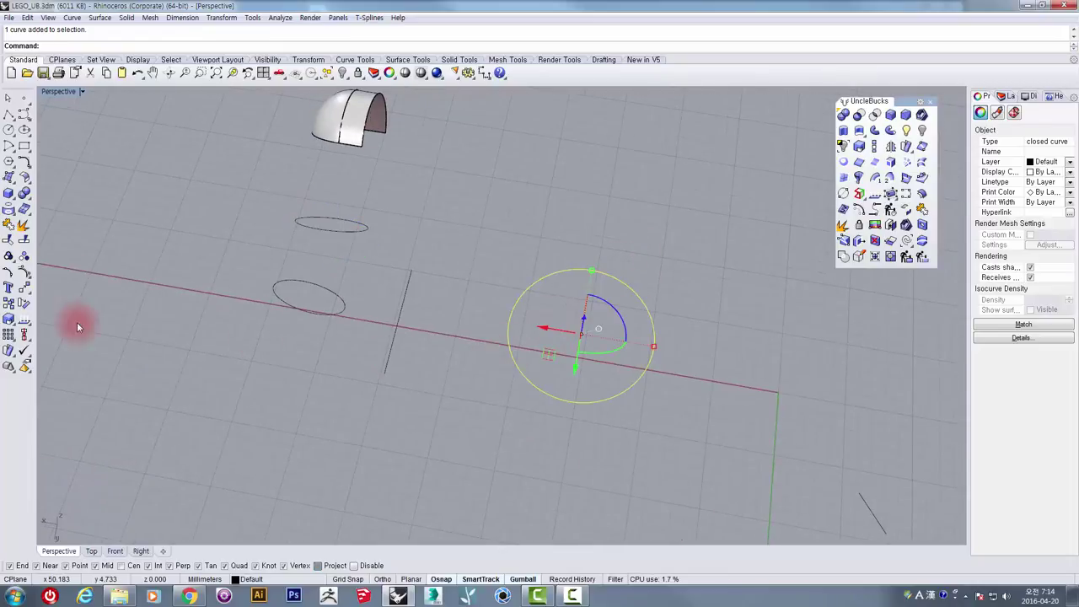
click(24, 272)
click(494, 256)
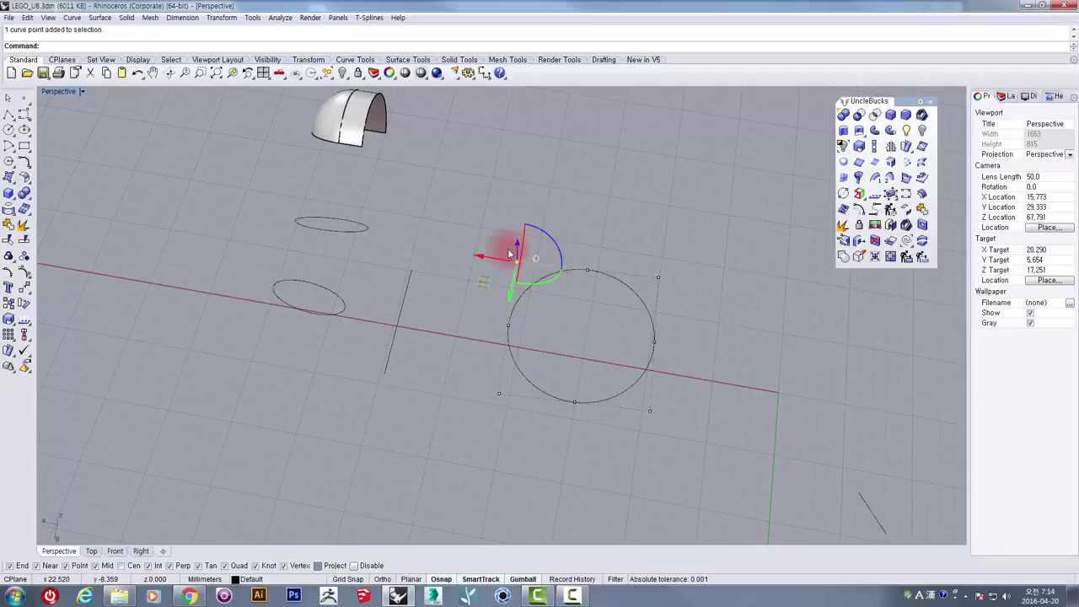
drag(478, 286, 522, 243)
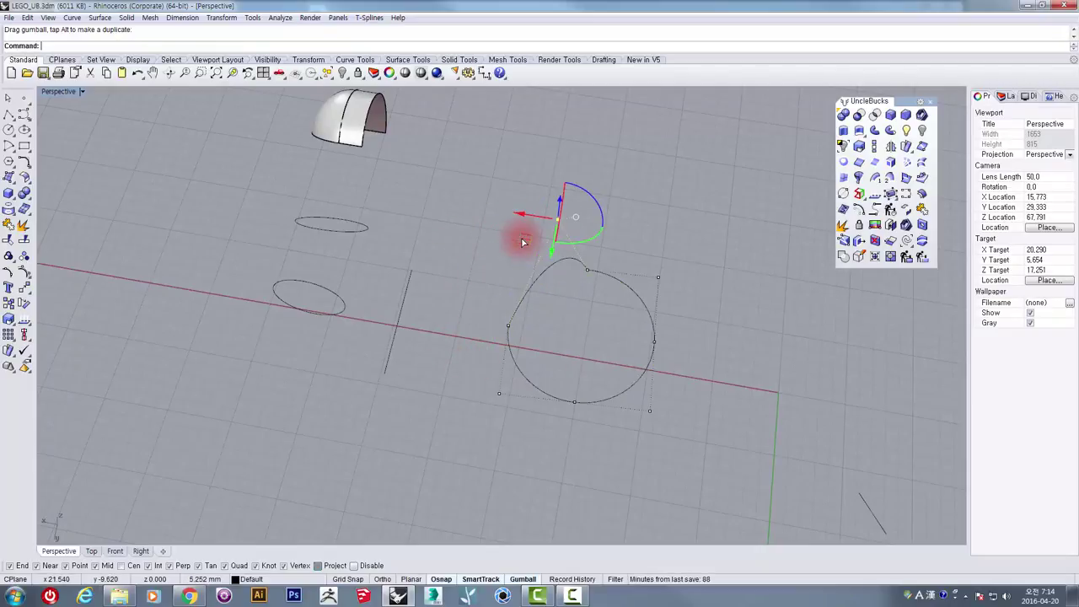
click(602, 271)
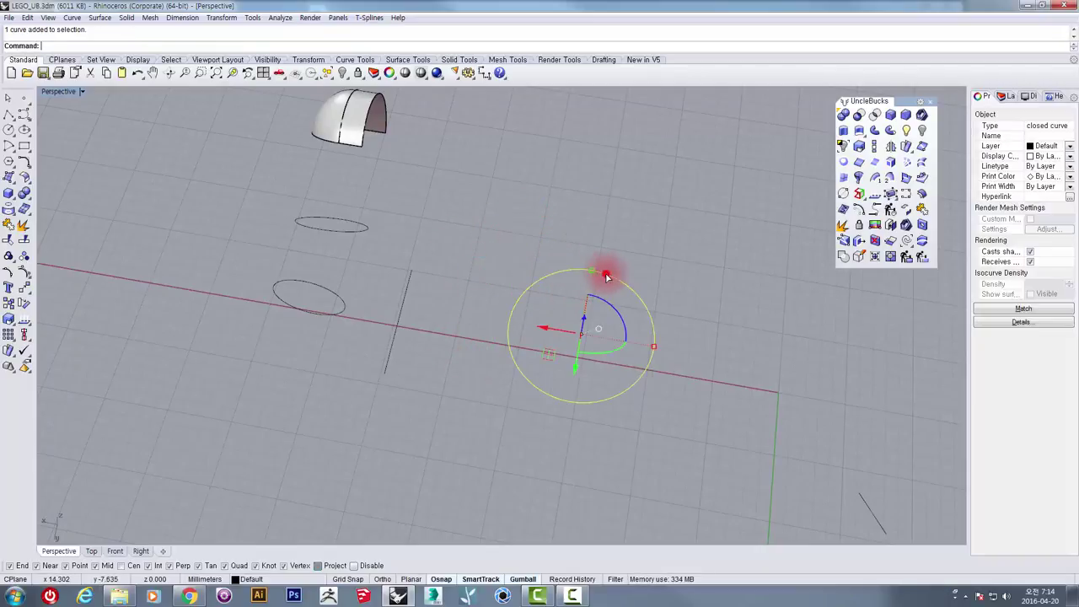
- Try to explode the circle into separate segments, and select the circle again
click(593, 460)
drag(554, 303, 529, 257)
shift+right_drag(617, 299, 537, 298)
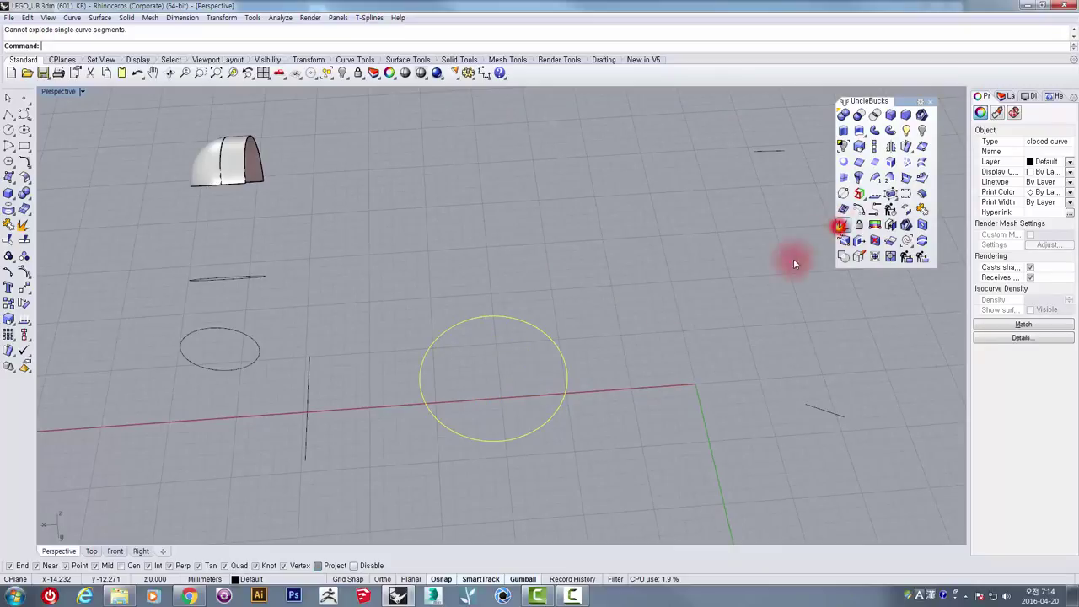
click(657, 341)
drag(581, 297, 530, 341)
right_drag(537, 337, 510, 285)
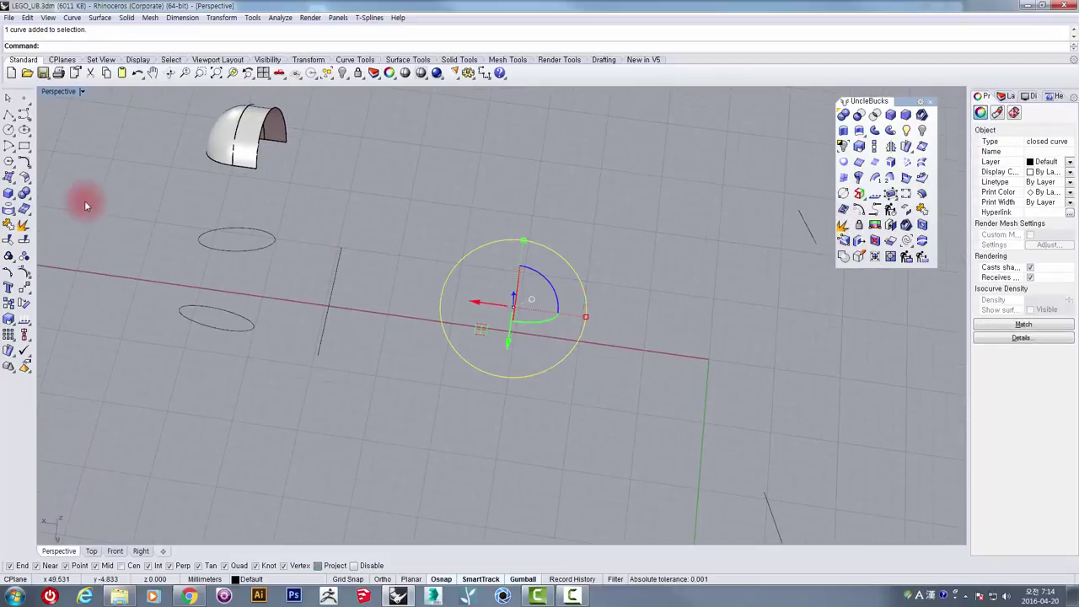
- Turn on the circle's control points and reshape its upper corner and quadrant points, pulling one side quadrant point about 14.3 mm outwards
click(26, 270)
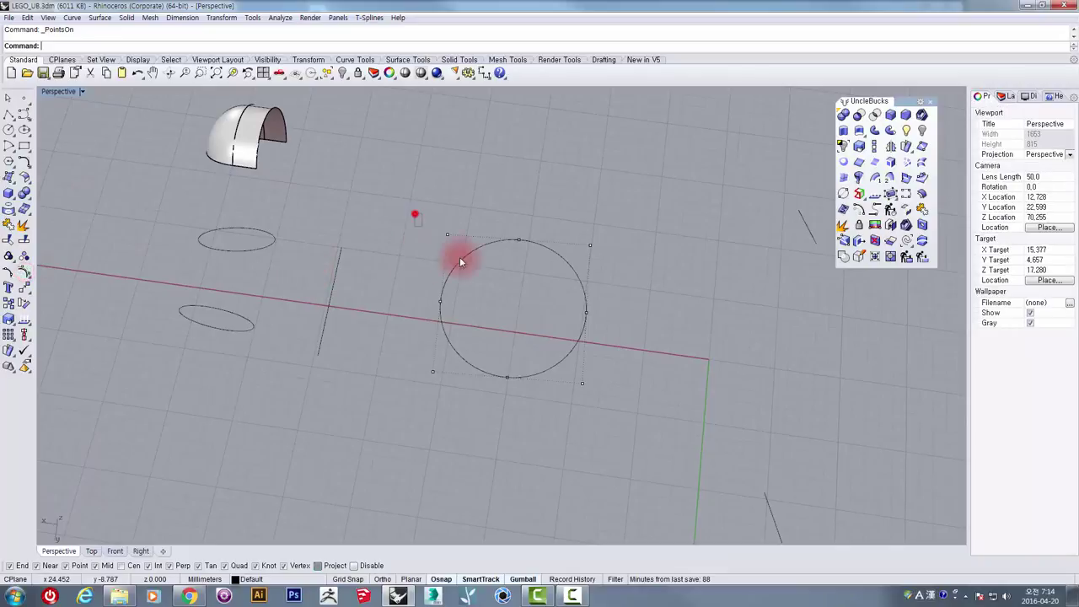
click(446, 231)
drag(408, 231, 499, 286)
drag(574, 304, 740, 357)
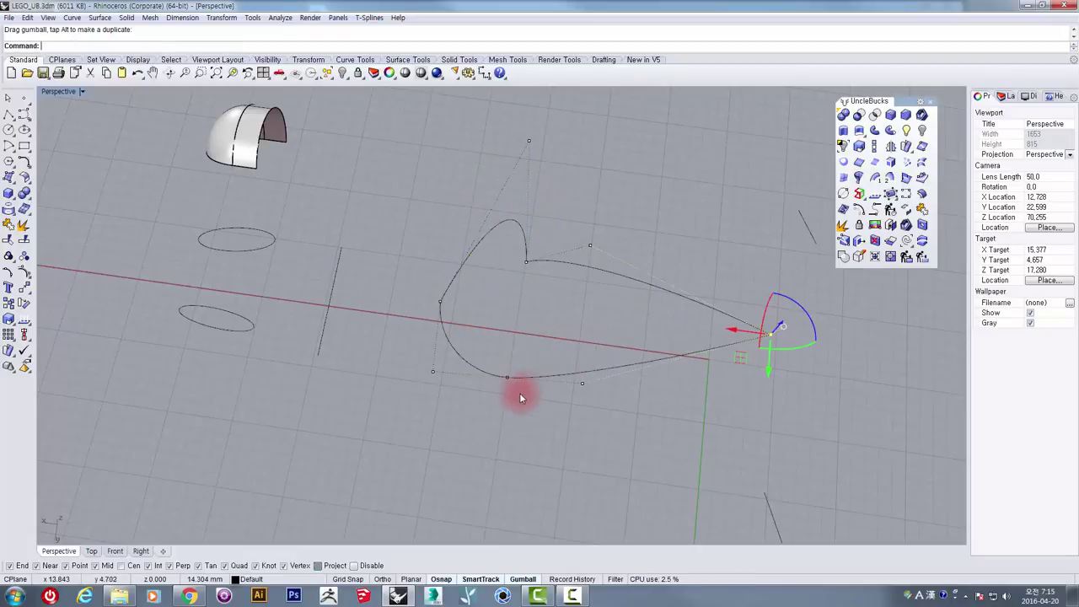
- Select the three neighbouring control points around the lower quadrant of the reshaped circle to examine their alignment
scroll(523, 369, up, 2)
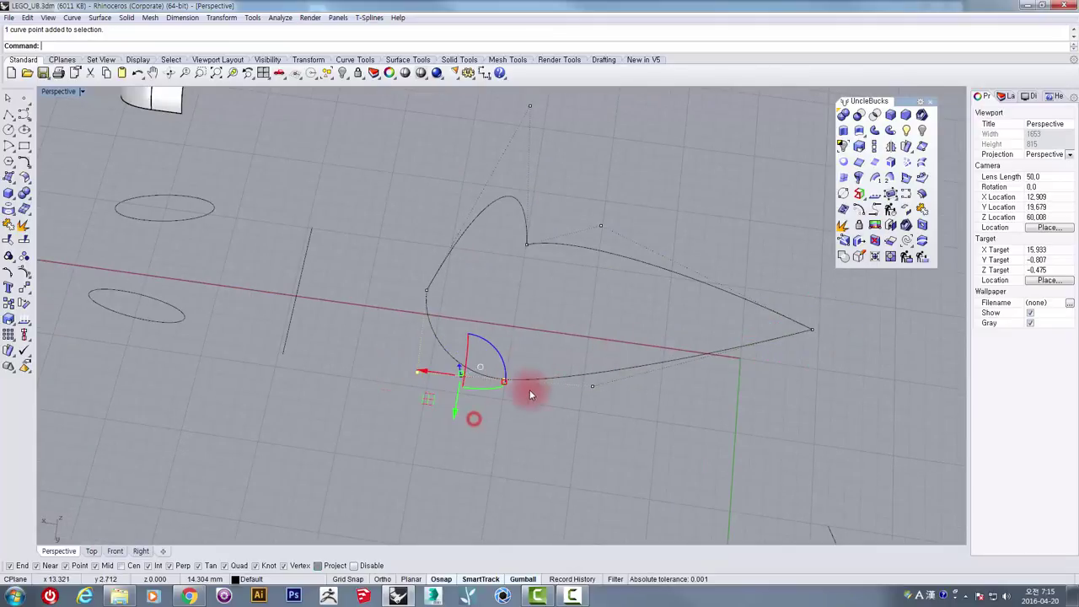
shift+drag(627, 384, 628, 383)
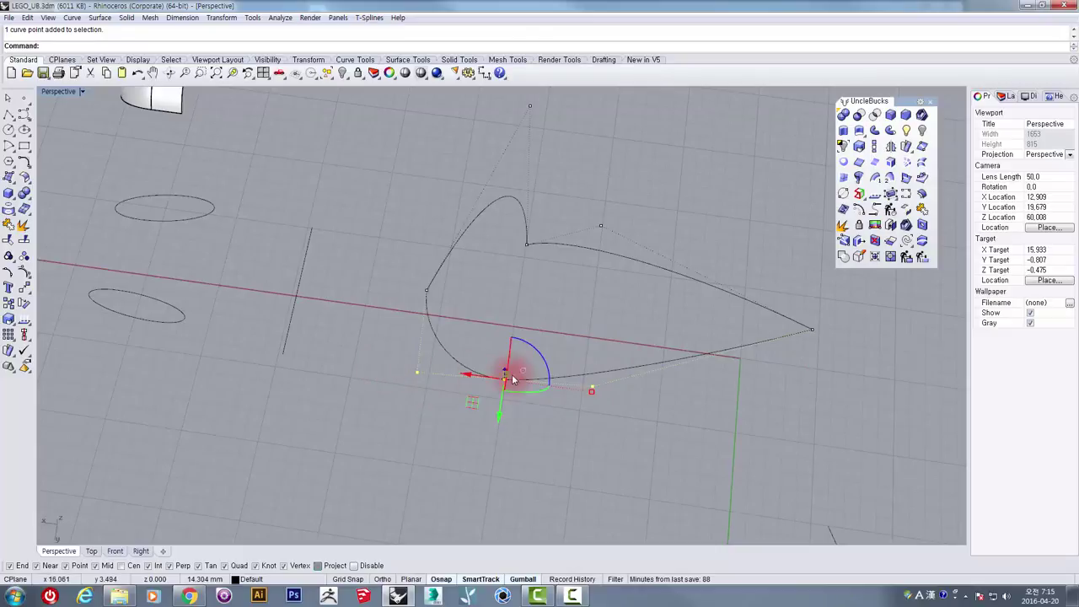
scroll(617, 384, down, 6)
- Draw an arched degree-3 control-point curve with three points on the empty ground plane beside the reshaped circle
shift+right_drag(586, 419, 513, 343)
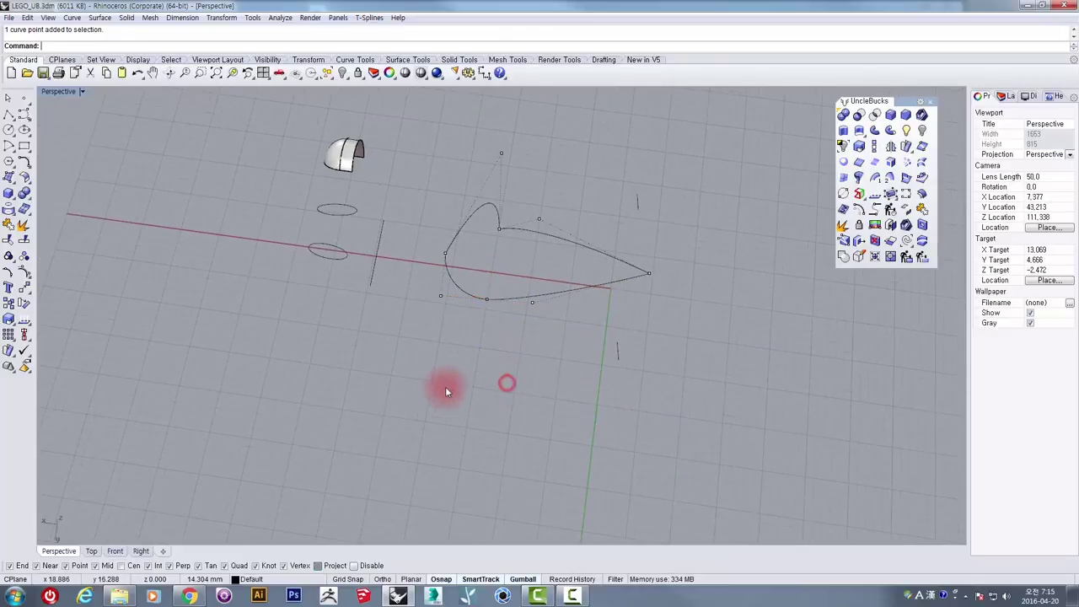
click(25, 113)
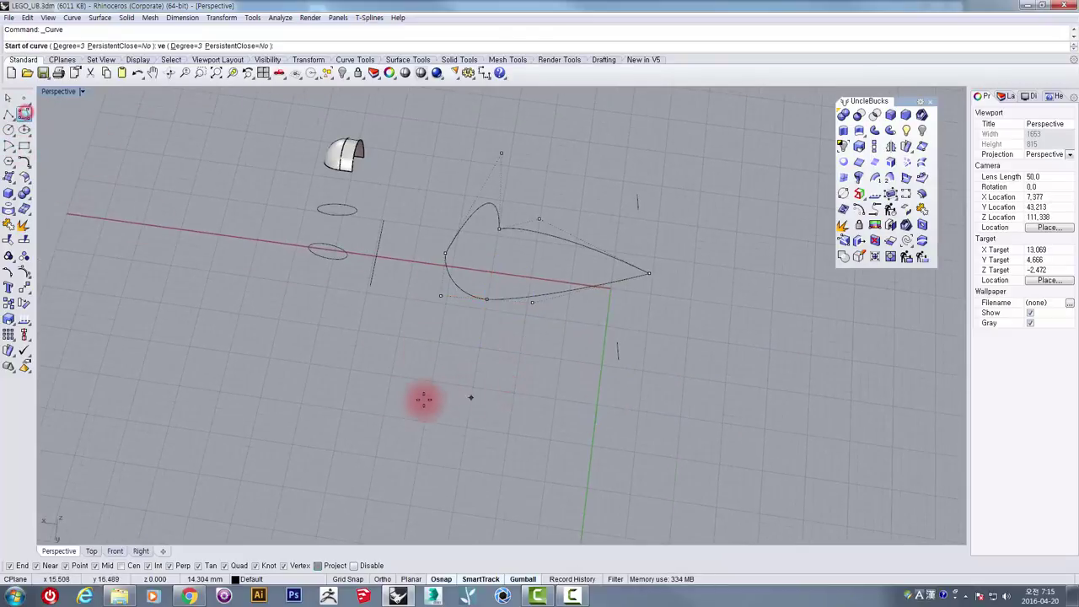
click(296, 448)
click(342, 364)
click(501, 385)
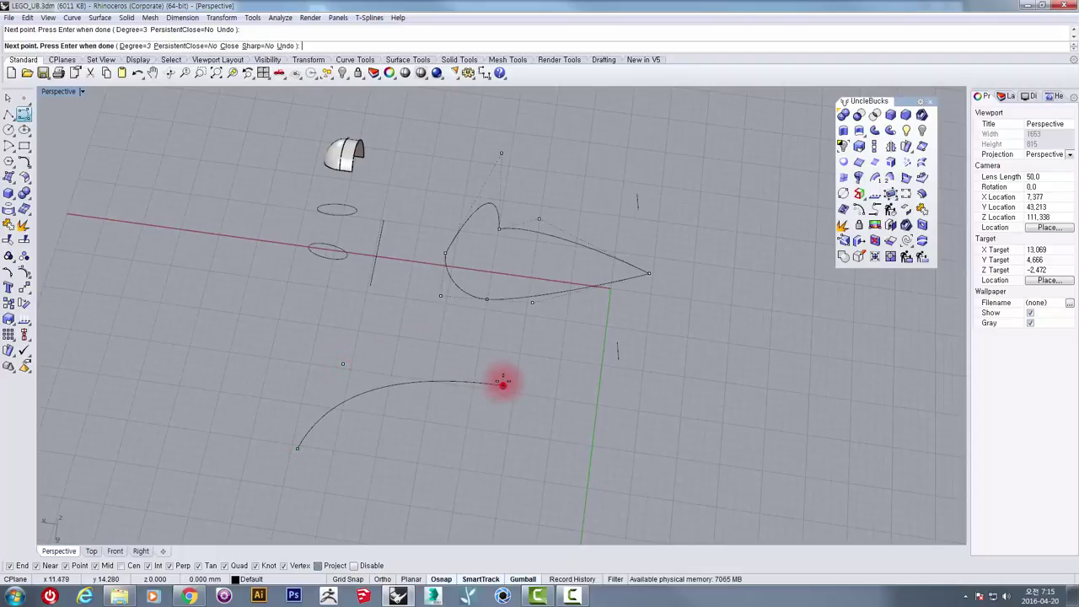
right_click(517, 350)
- Draw a second three-point degree-3 curve starting at the first curve's end and bending down across the green axis
right_click(550, 381)
click(502, 385)
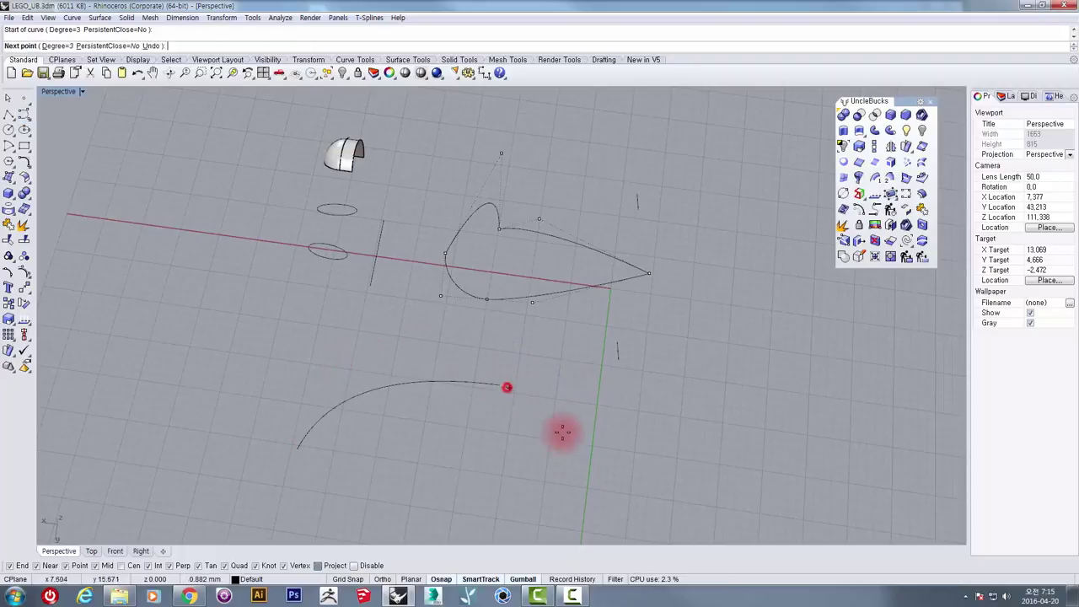
shift+right_drag(565, 458, 563, 340)
click(619, 344)
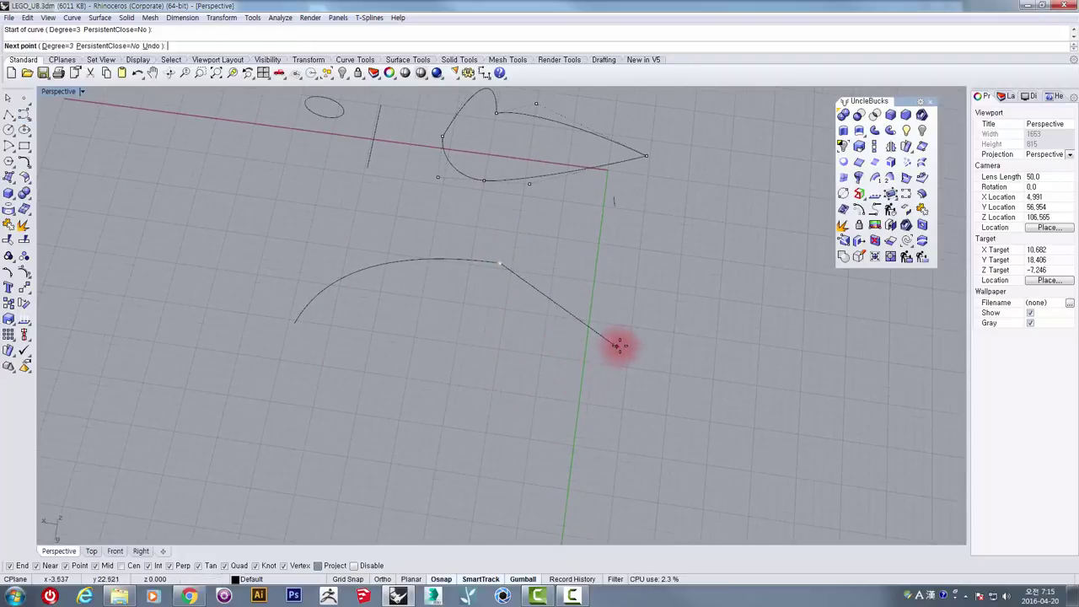
click(580, 488)
right_click(510, 491)
- Draw a straight guide line through the joint of the two curves, extending past it on both sides along the first curve's tangent
drag(530, 256, 478, 290)
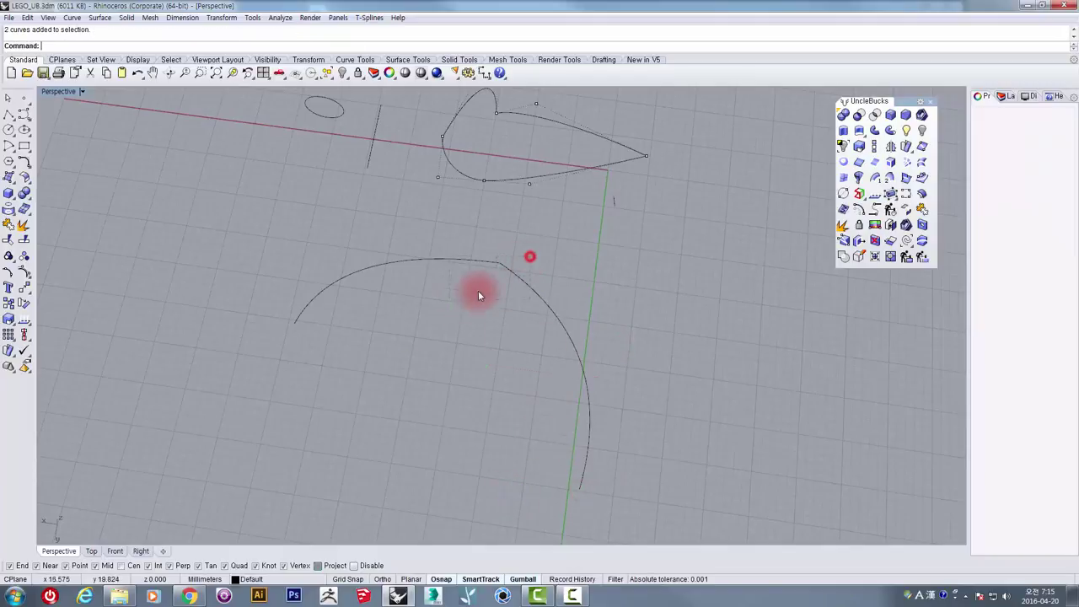
right_drag(489, 281, 502, 309)
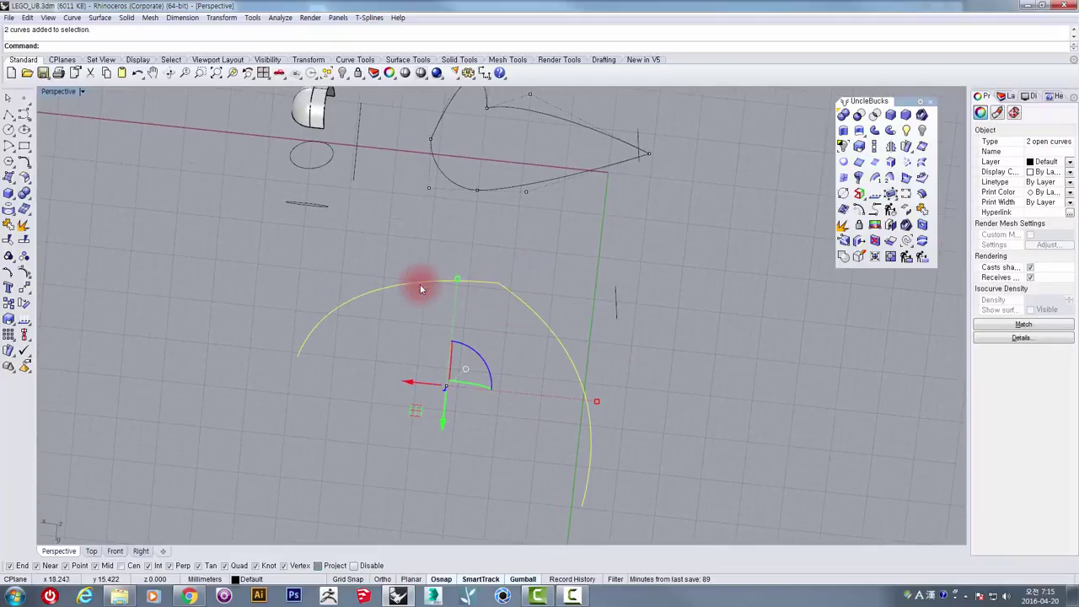
click(8, 113)
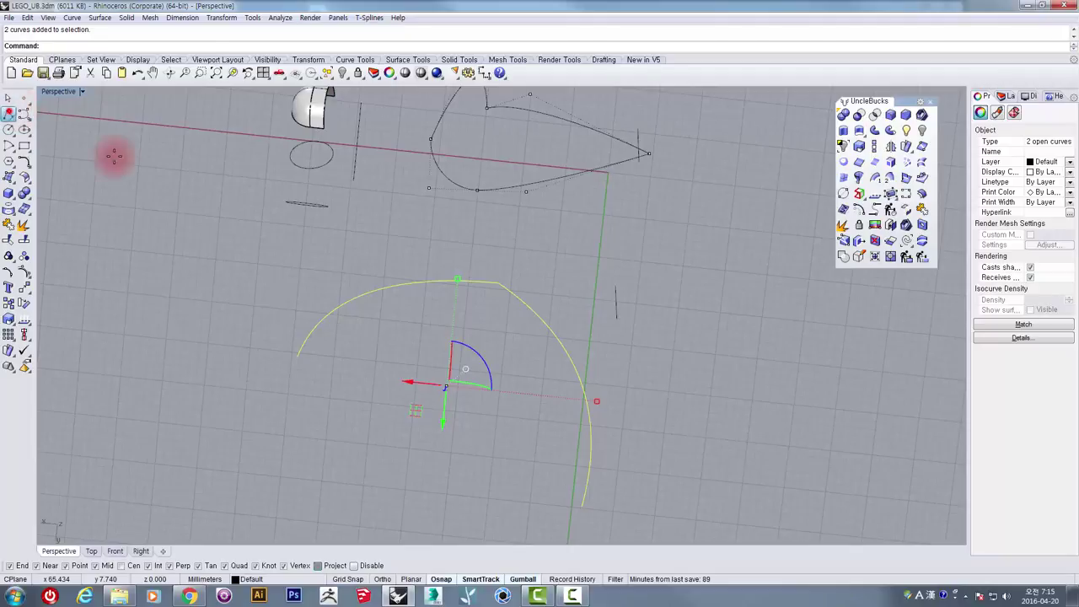
click(504, 283)
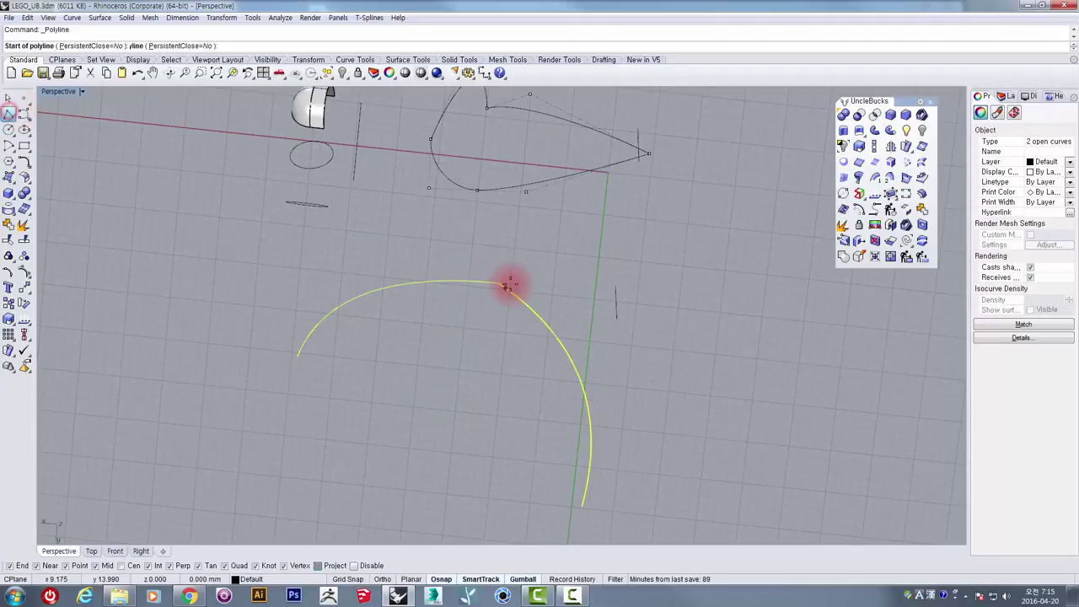
click(342, 268)
click(719, 313)
key(Return)
click(582, 294)
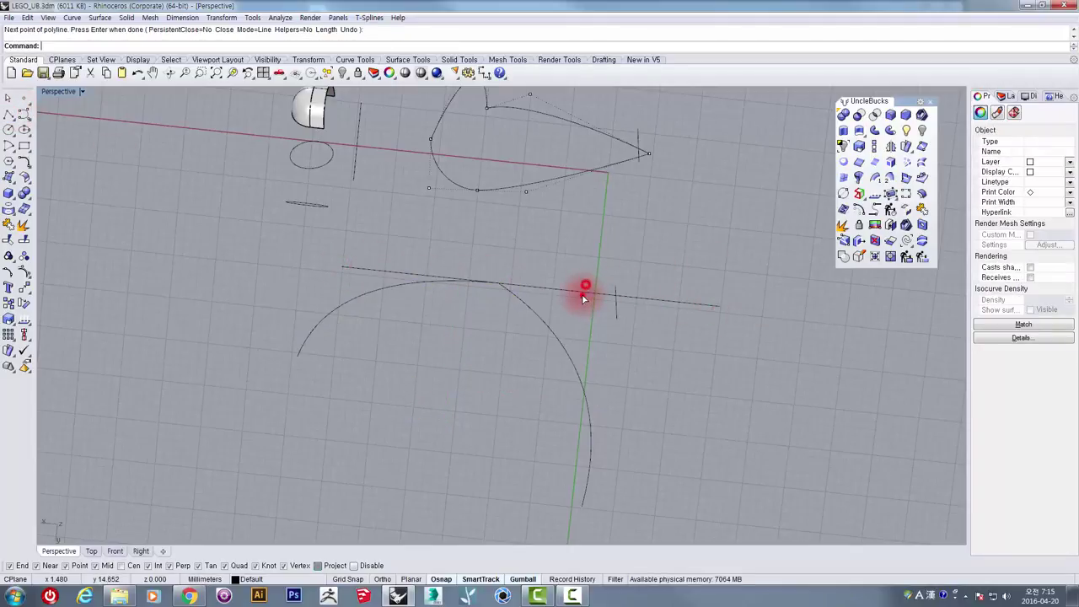
- Turn on the control points of both arched curves
scroll(394, 289, up, 4)
right_drag(414, 307, 430, 257)
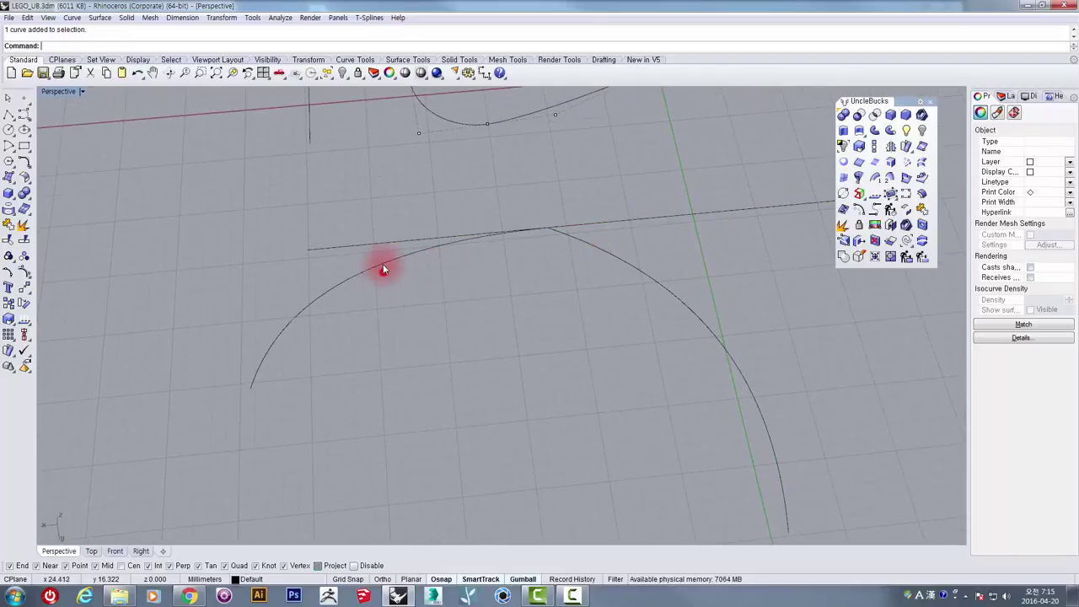
click(382, 264)
shift+click(634, 266)
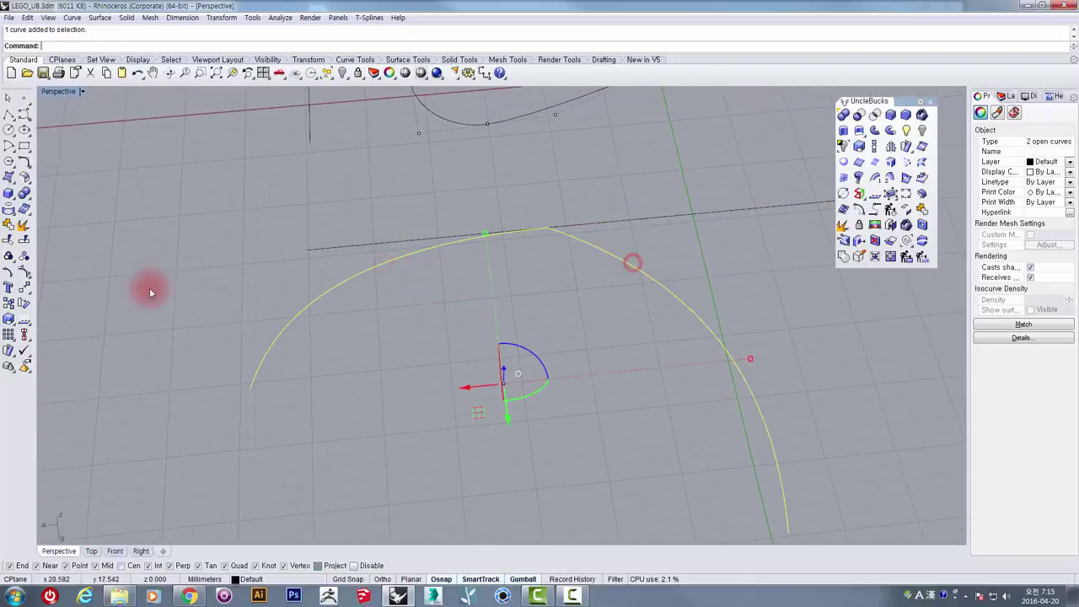
click(24, 271)
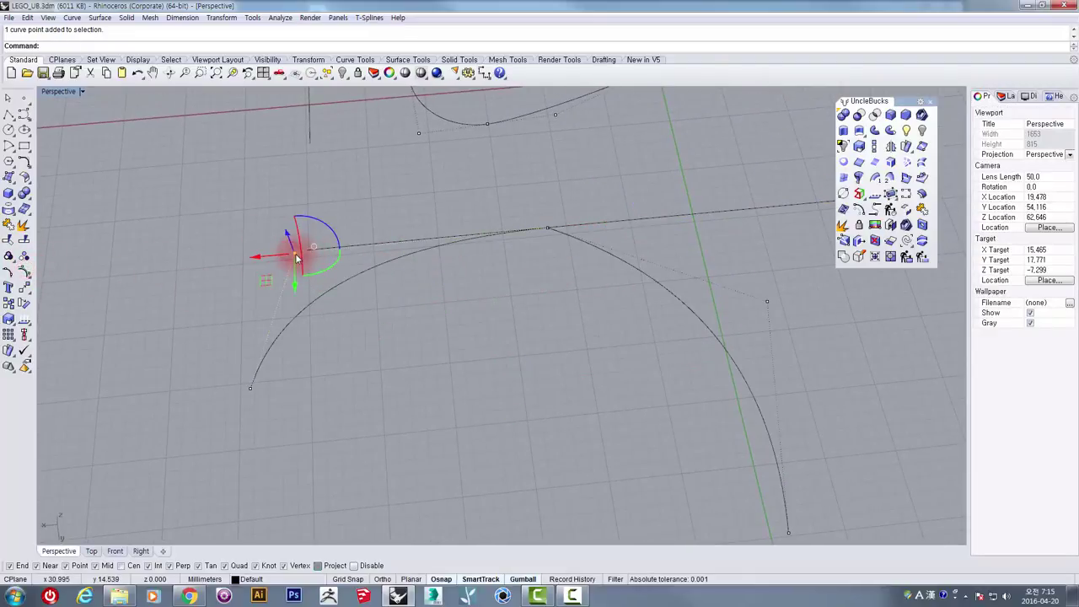
- Move the first curve's middle control point about 3.1 mm so it lies in line with the straight guide
right_drag(290, 251, 293, 274)
text(M)
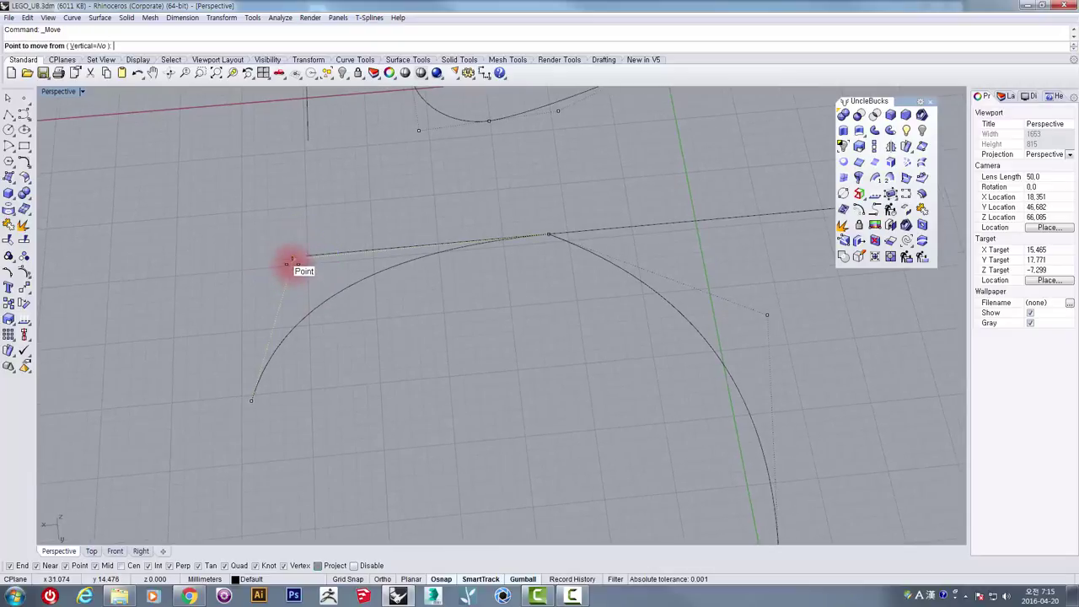
click(291, 262)
click(335, 259)
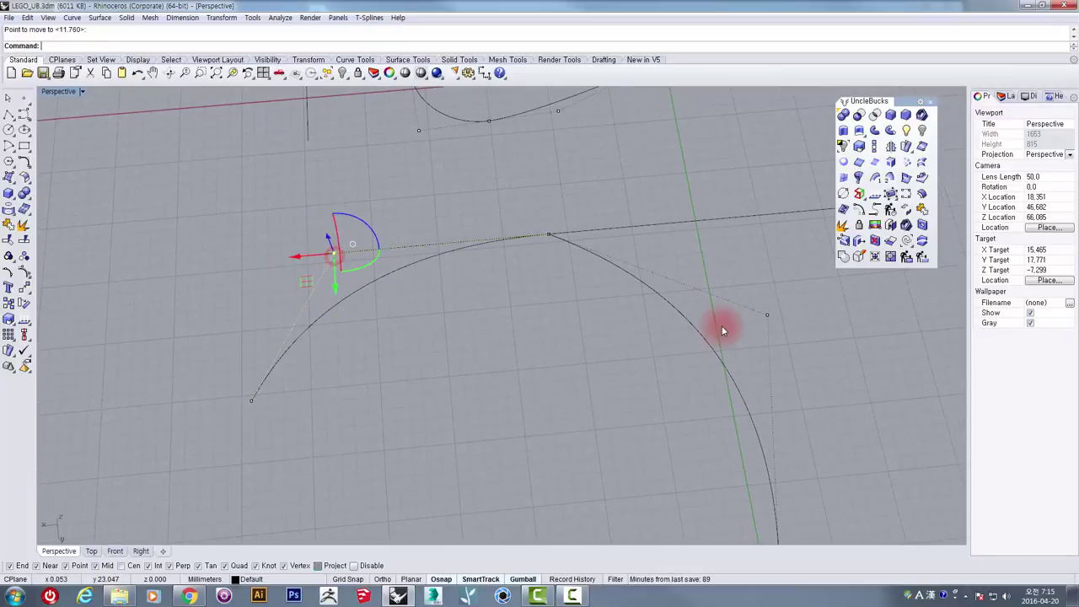
- Move the second curve's middle control point about 8.3 mm perpendicularly onto the straight guide line
shift+right_drag(722, 325, 633, 308)
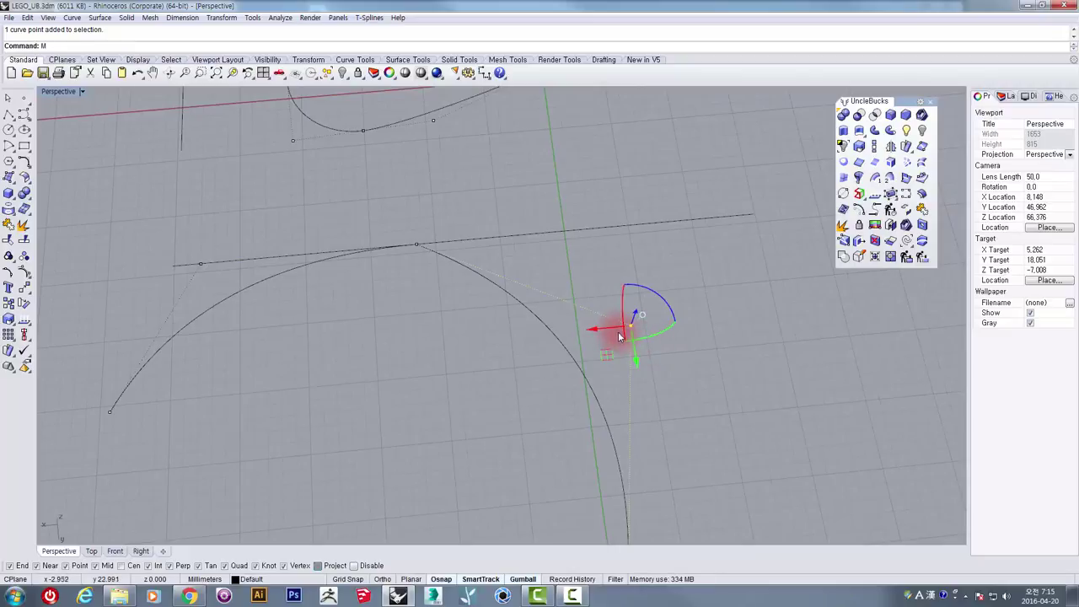
text(M)
key(Return)
click(631, 325)
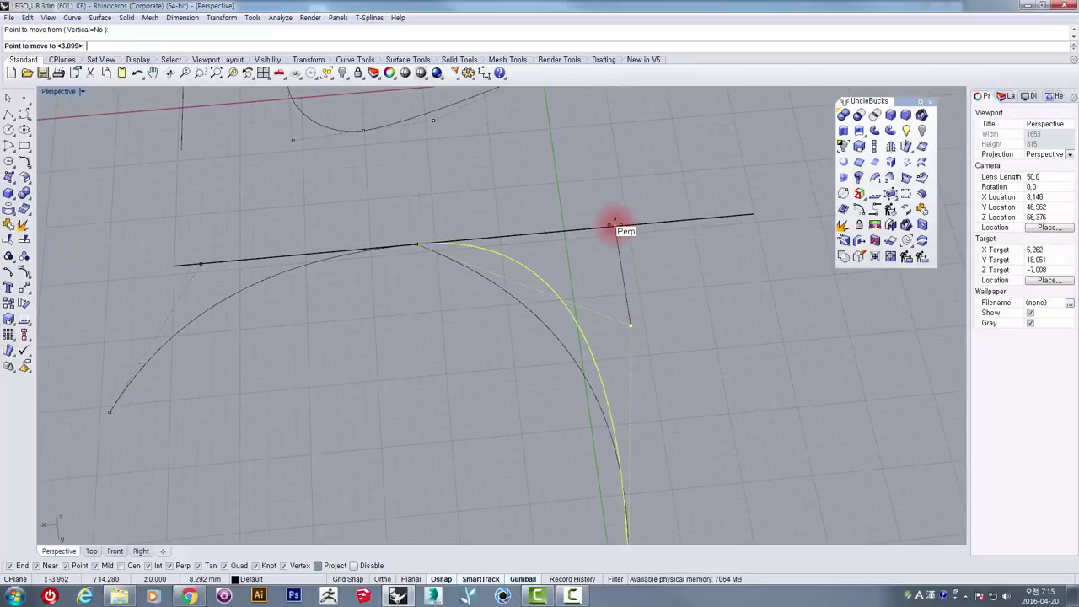
click(615, 226)
- Delete the straight guide line running through the joint of the two curves
click(647, 219)
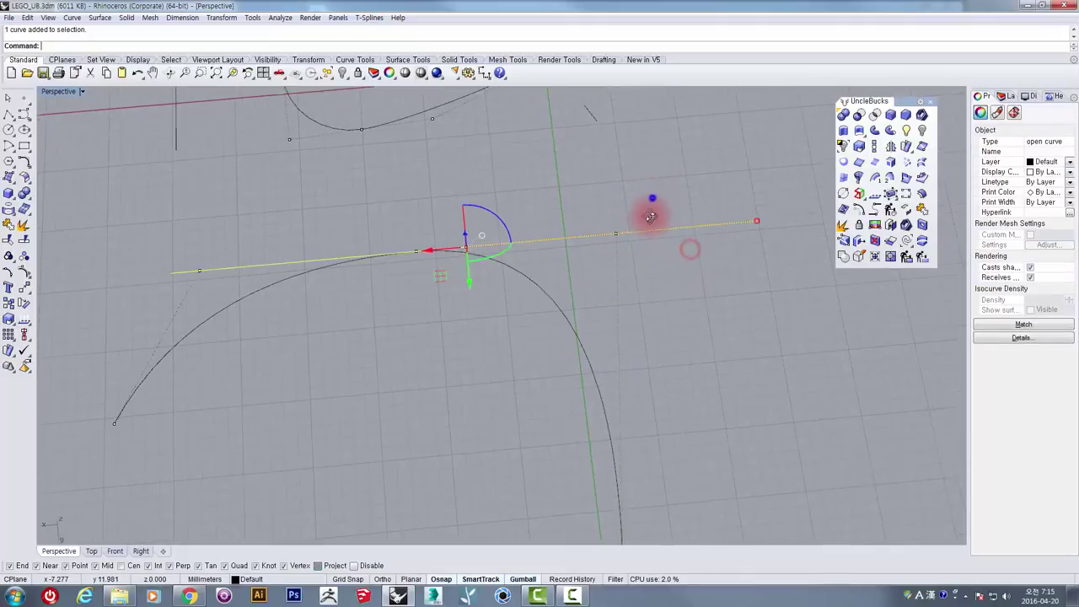
right_drag(648, 214, 615, 241)
key(Delete)
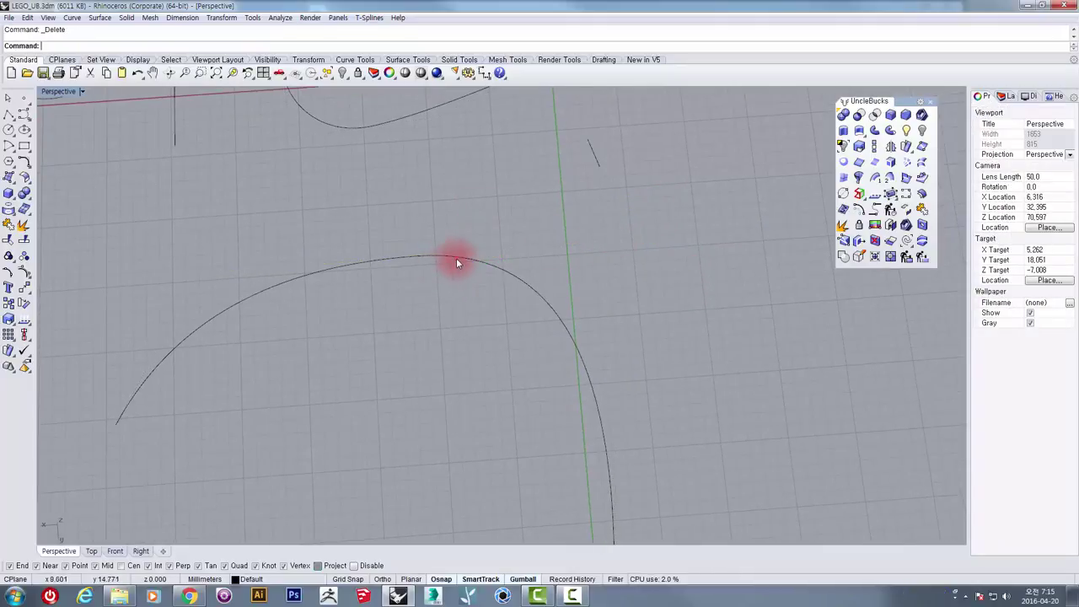
- Compare the joint between the two arched curves with the single closed outline of the reshaped circle
click(456, 258)
right_drag(406, 253, 523, 406)
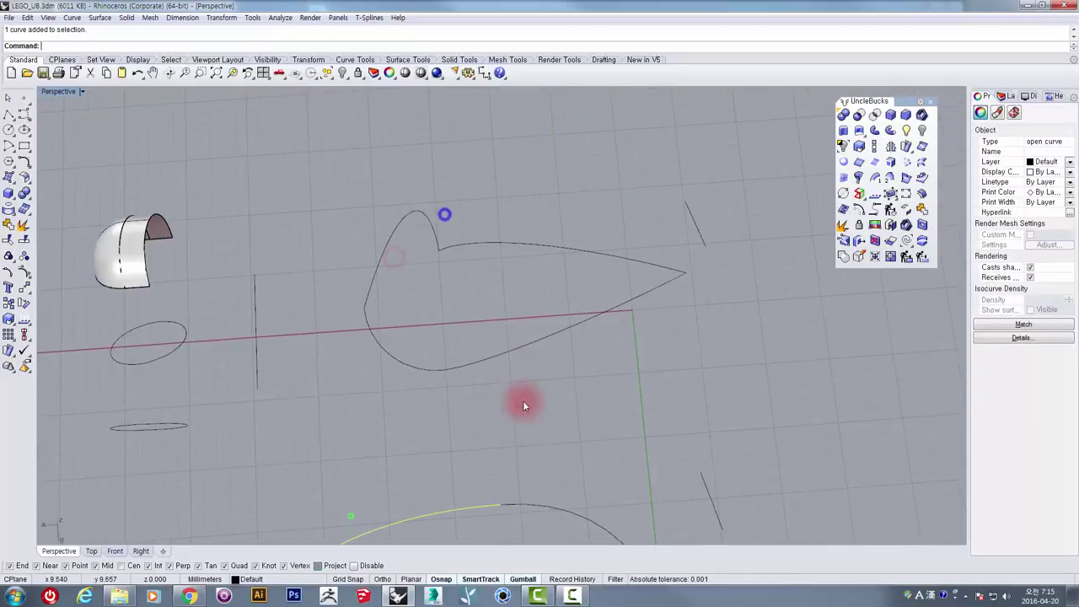
click(427, 354)
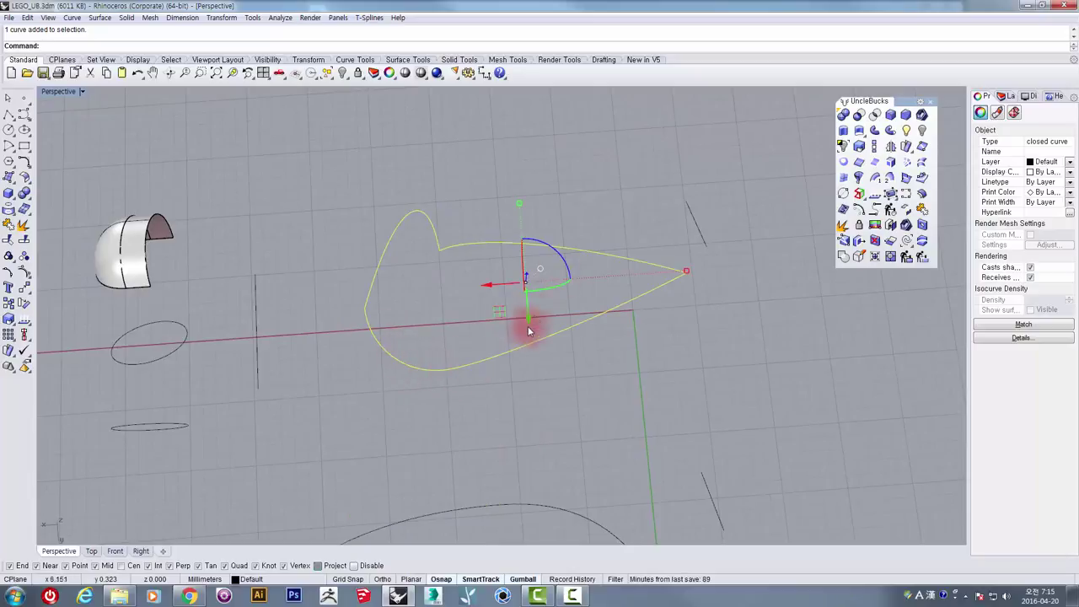
scroll(529, 331, down, 3)
right_drag(467, 422, 498, 354)
drag(556, 369, 497, 432)
click(563, 422)
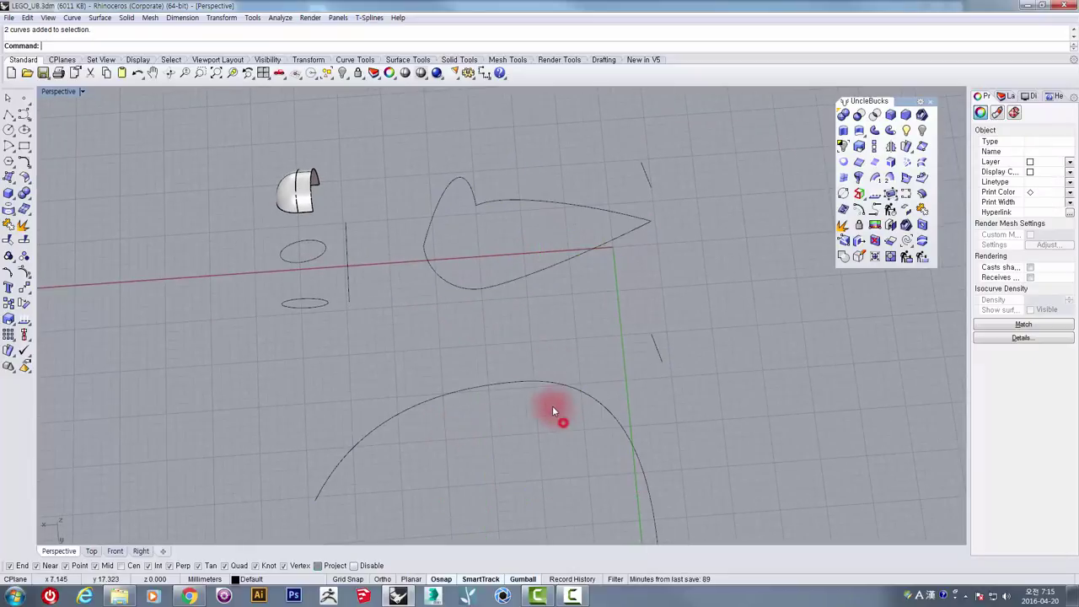
click(491, 384)
click(545, 387)
click(553, 382)
mouse_move(523, 427)
right_down()
mouse_move(520, 407)
mouse_move(516, 427)
right_up()
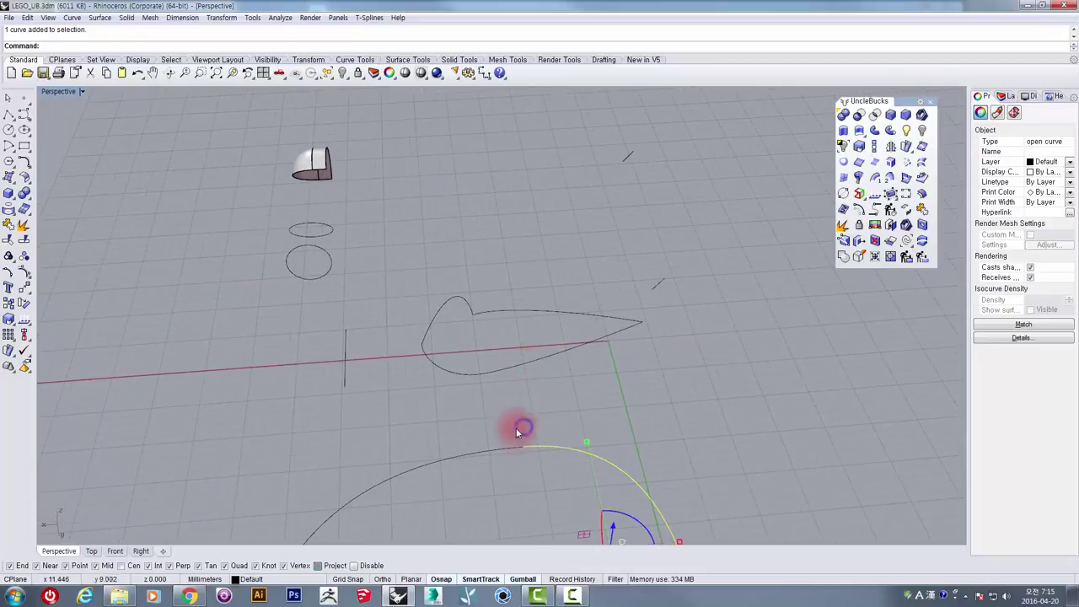
- Extrude both arched curves upright into surfaces and examine the seam between them
drag(547, 477, 504, 430)
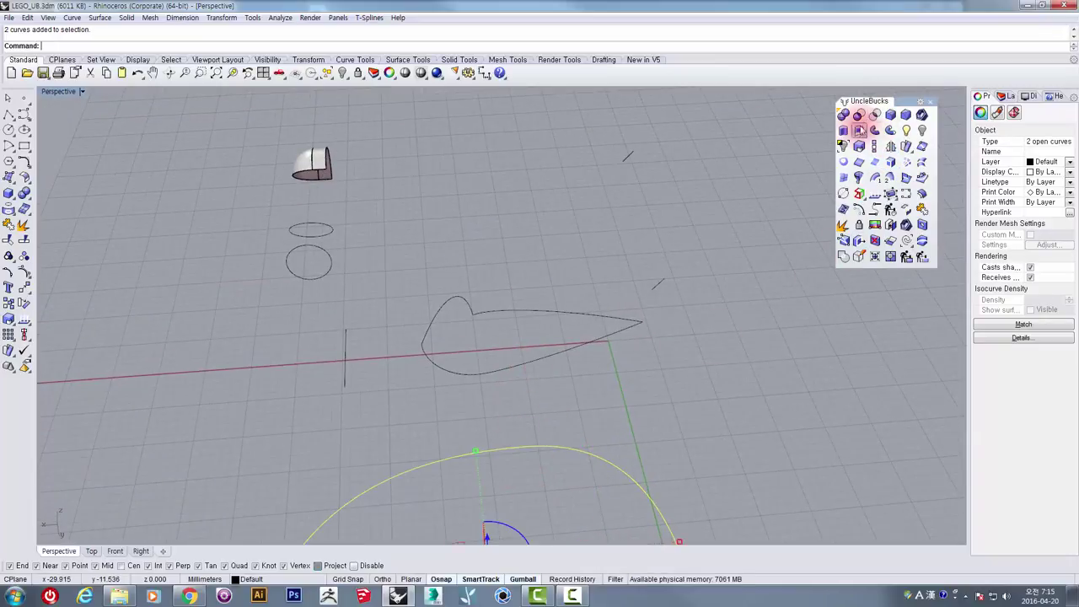
click(848, 130)
click(682, 267)
right_drag(686, 318, 570, 294)
click(441, 308)
right_drag(441, 308, 477, 241)
click(453, 157)
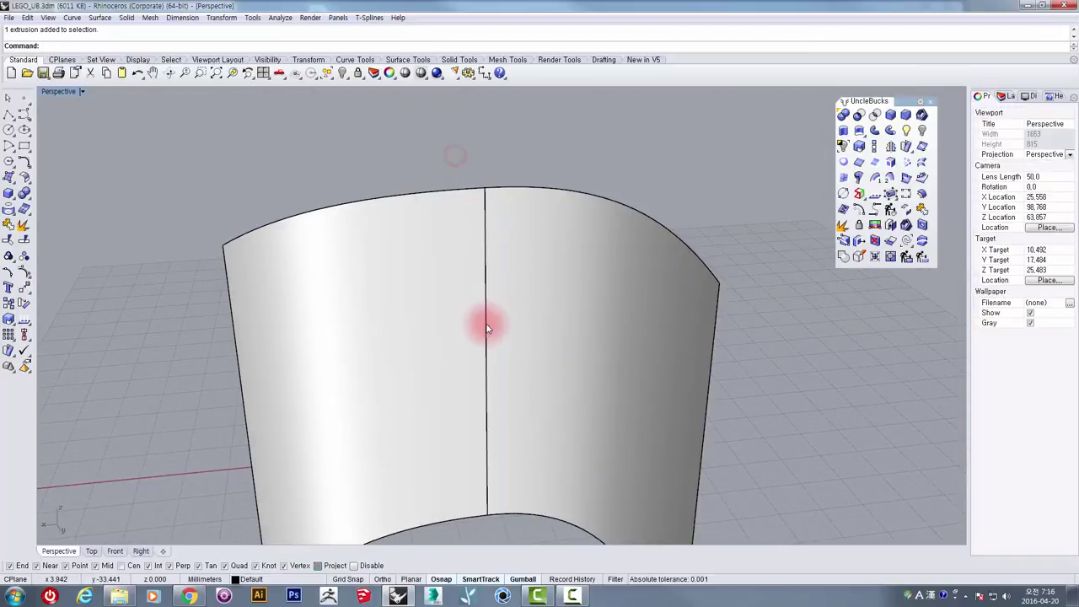
right_drag(489, 320, 516, 196)
- Delete both surfaces extruded from the arched curves
drag(528, 183, 430, 249)
right_drag(569, 218, 511, 361)
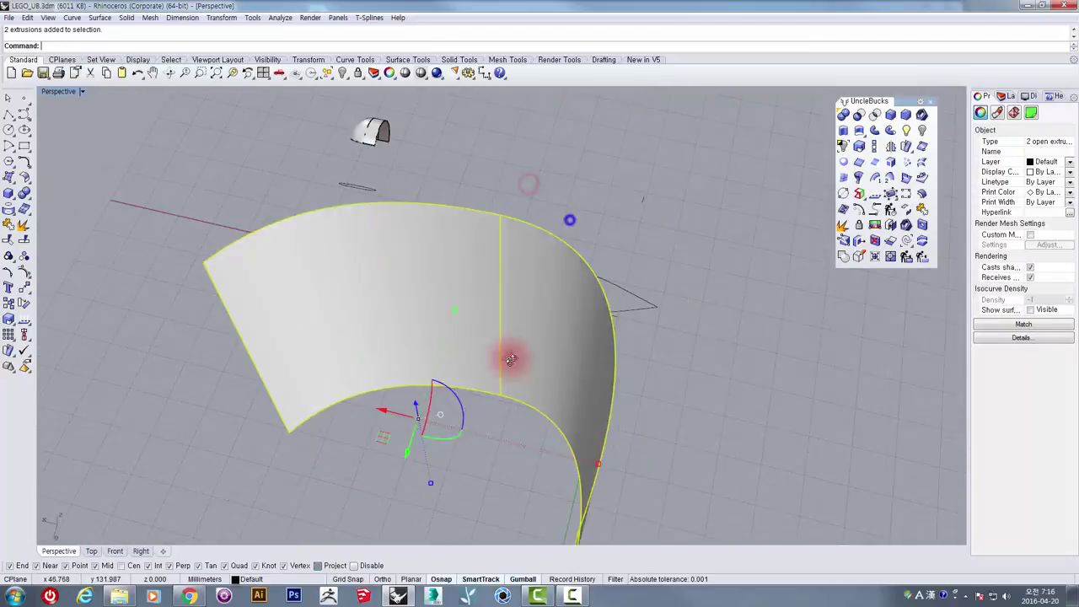
scroll(511, 350, down, 8)
key(Delete)
- Draw a straight line between the two lower corners of the head extrusion's open end, with snap projection turned off
scroll(460, 291, up, 5)
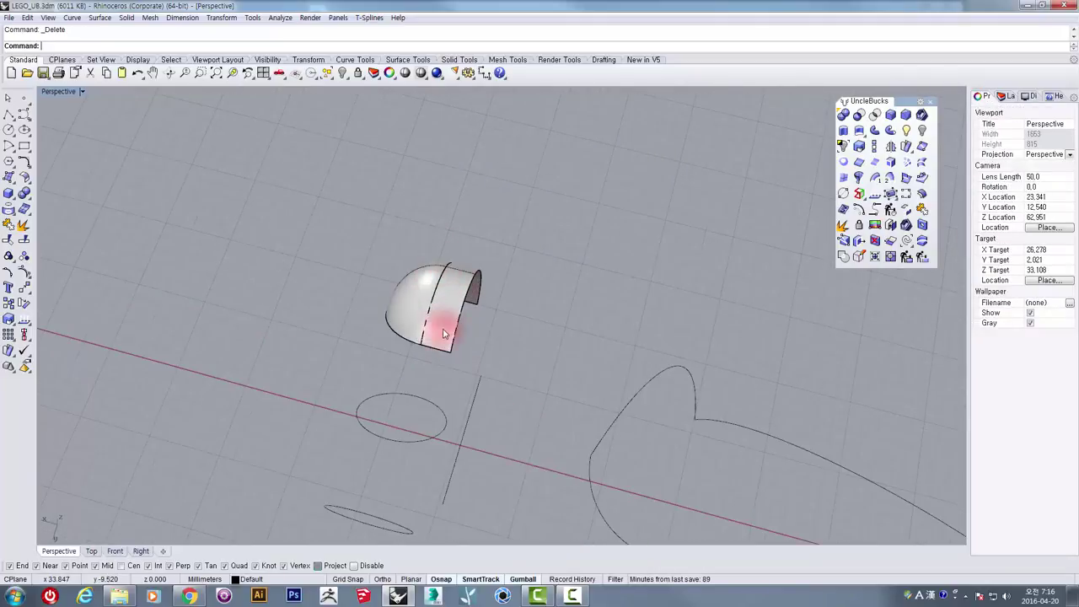
click(478, 247)
right_drag(484, 284, 602, 344)
click(618, 337)
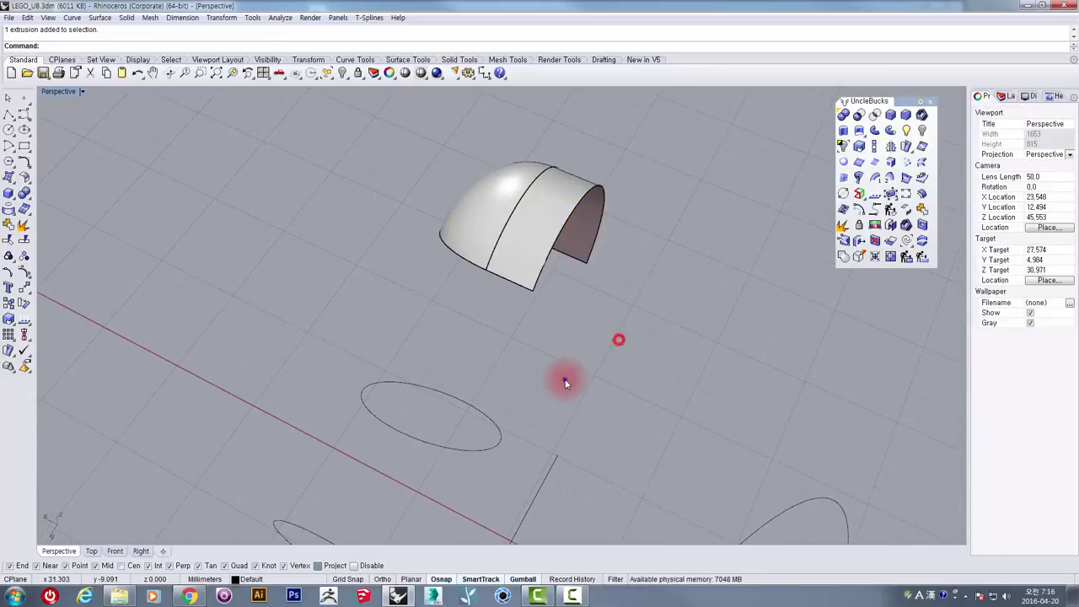
right_drag(566, 377, 543, 264)
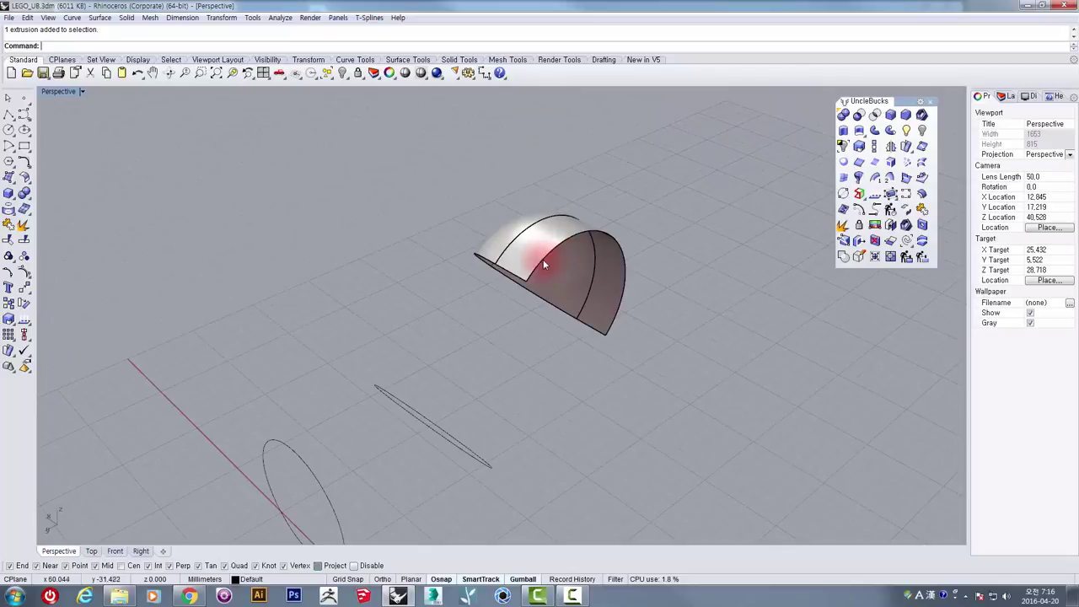
click(8, 113)
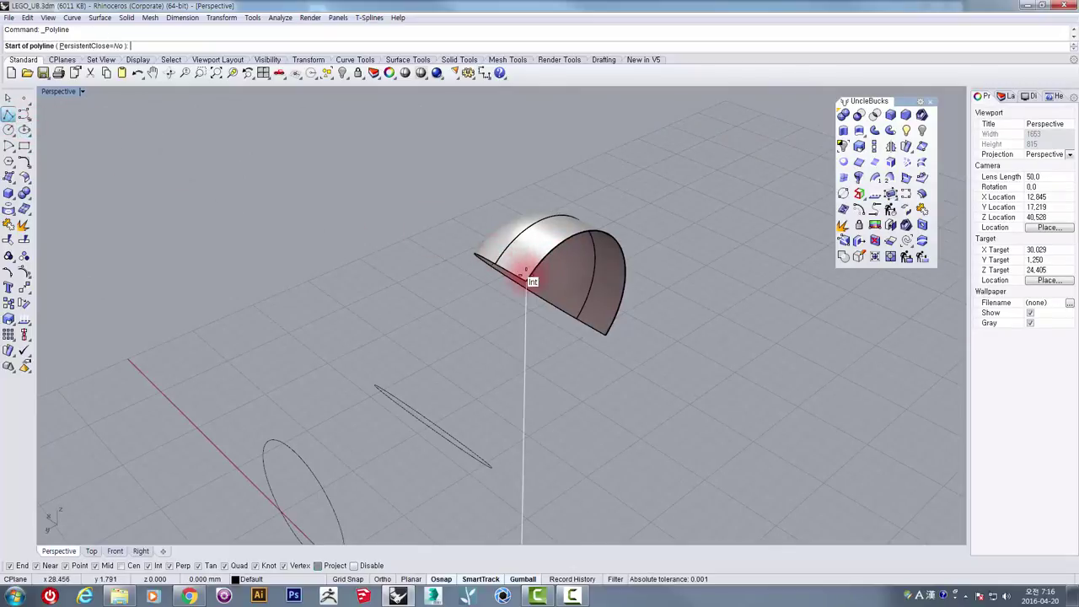
right_drag(481, 281, 374, 269)
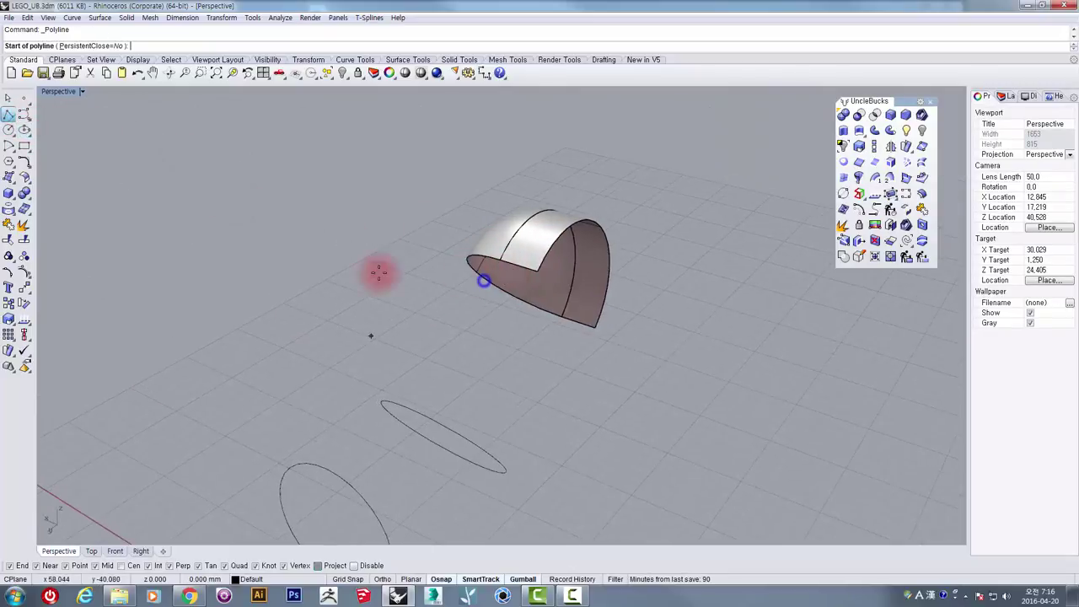
click(318, 565)
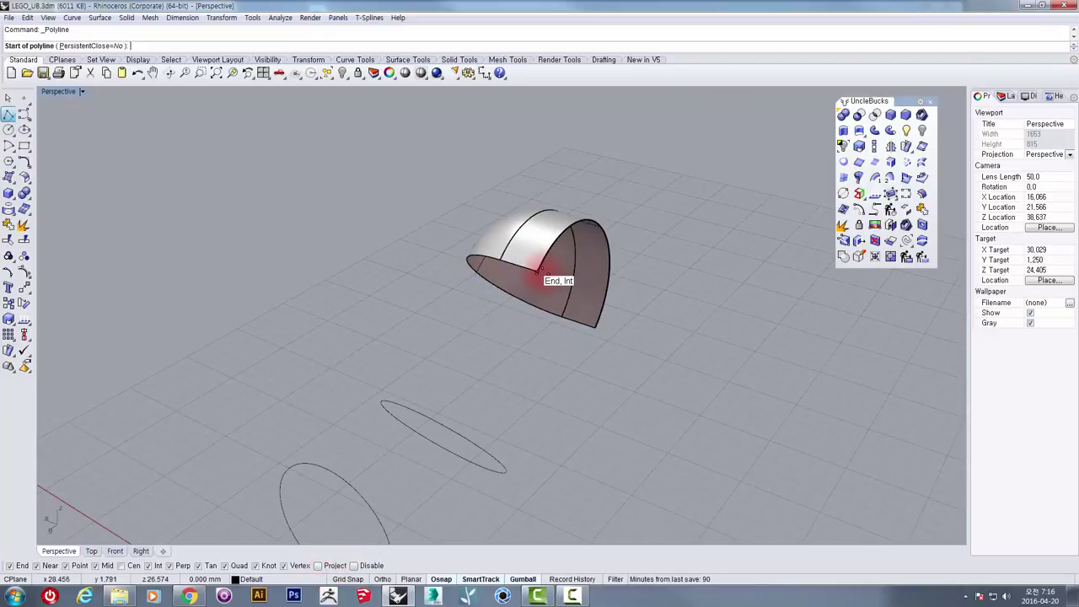
click(537, 270)
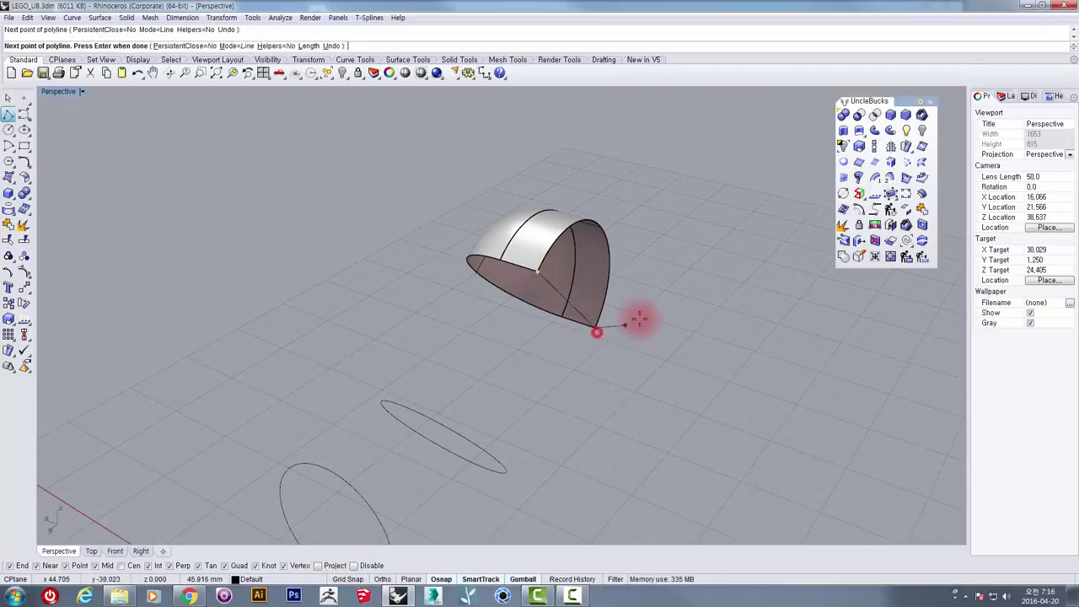
key(Escape)
- Close the open end of the head extrusion with a flat surface bounded by the straight line and the arched edge
click(576, 310)
click(673, 325)
click(575, 313)
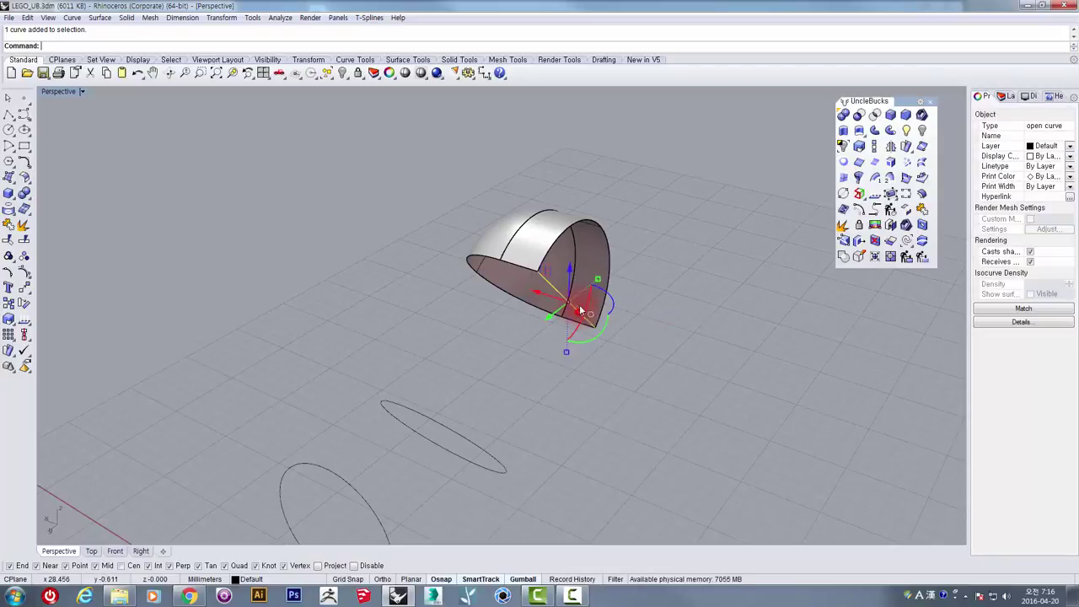
click(678, 242)
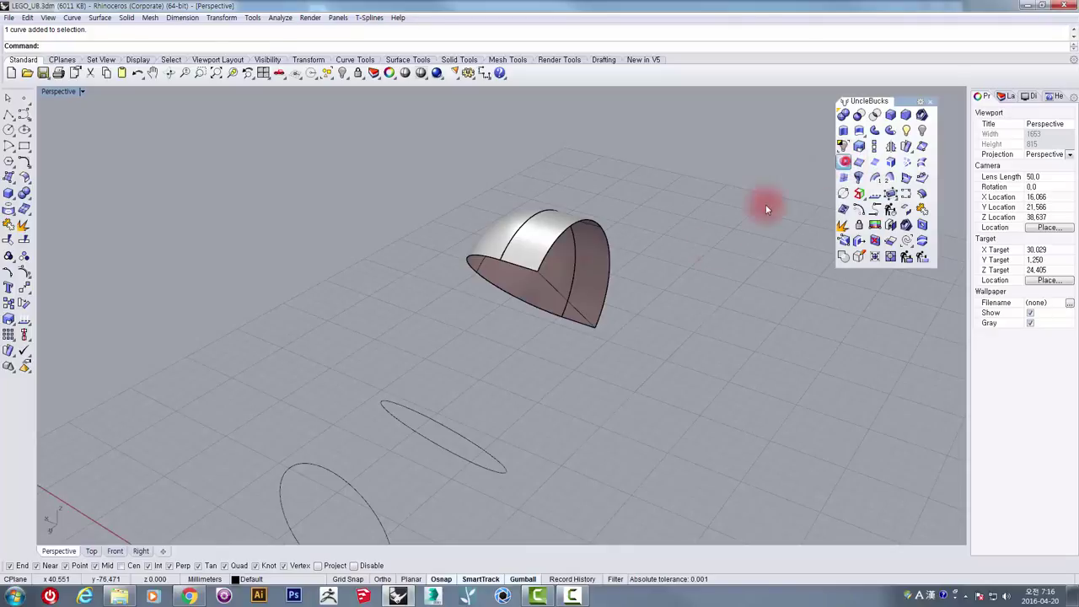
right_click(625, 273)
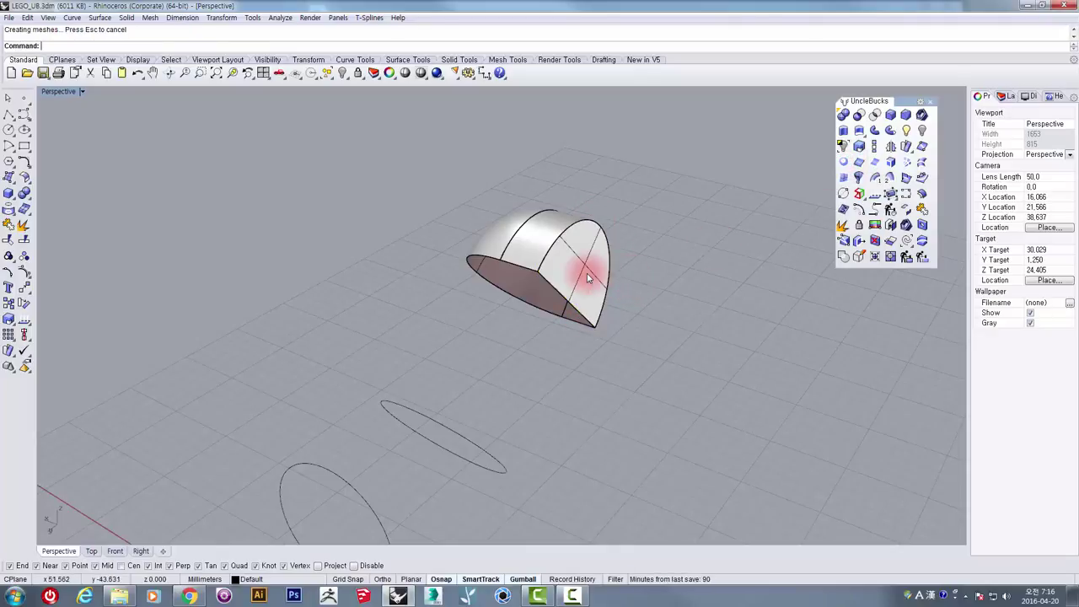
click(587, 273)
right_drag(587, 273, 588, 349)
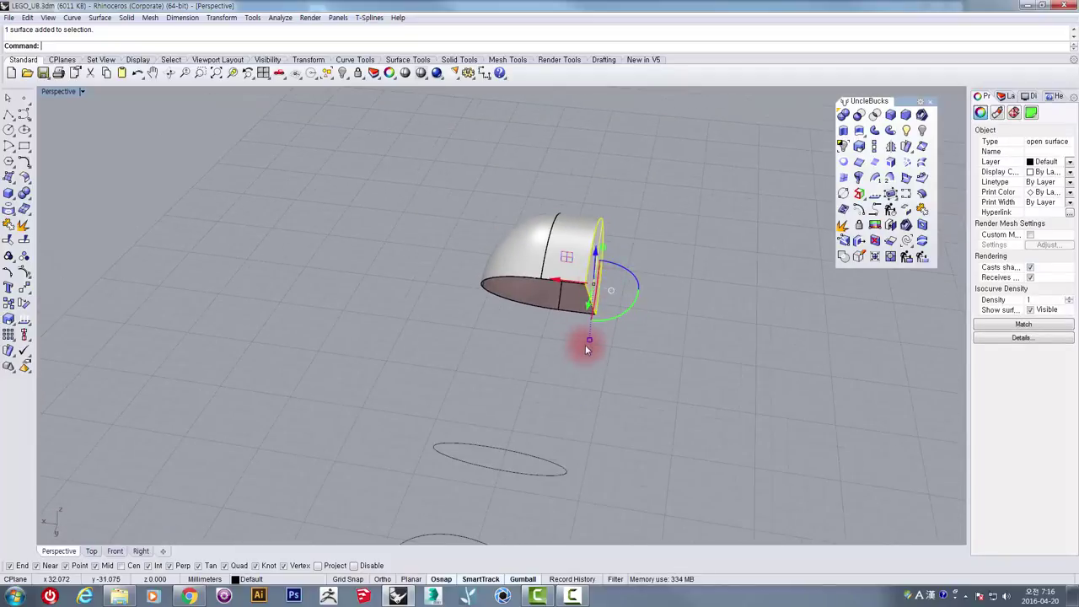
click(587, 349)
- Join the dome, the extruded band and the flat end face of the head into one polysurface
drag(635, 357, 401, 147)
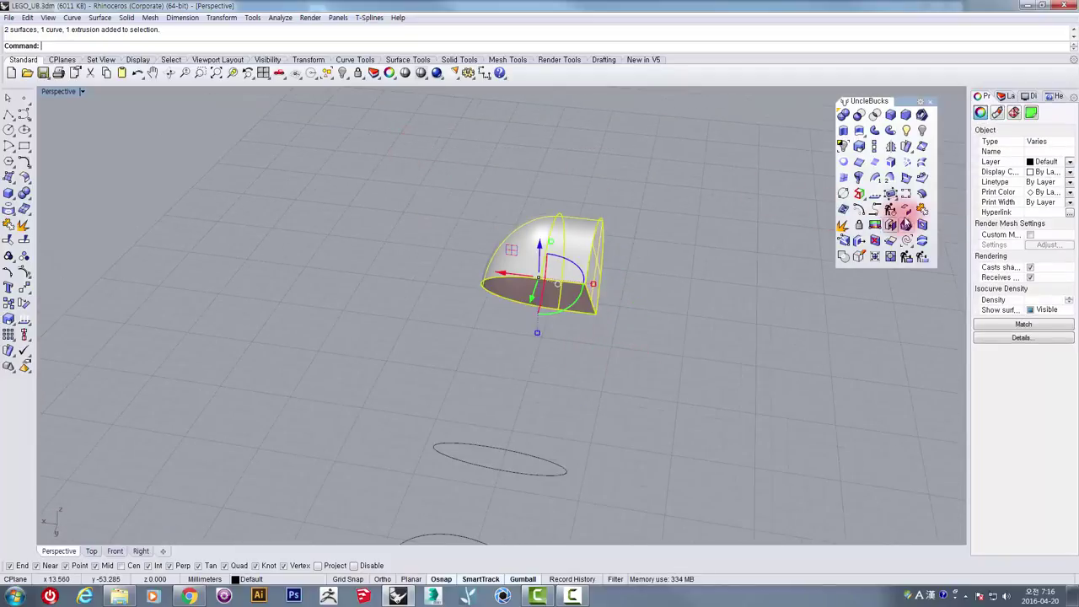
click(922, 208)
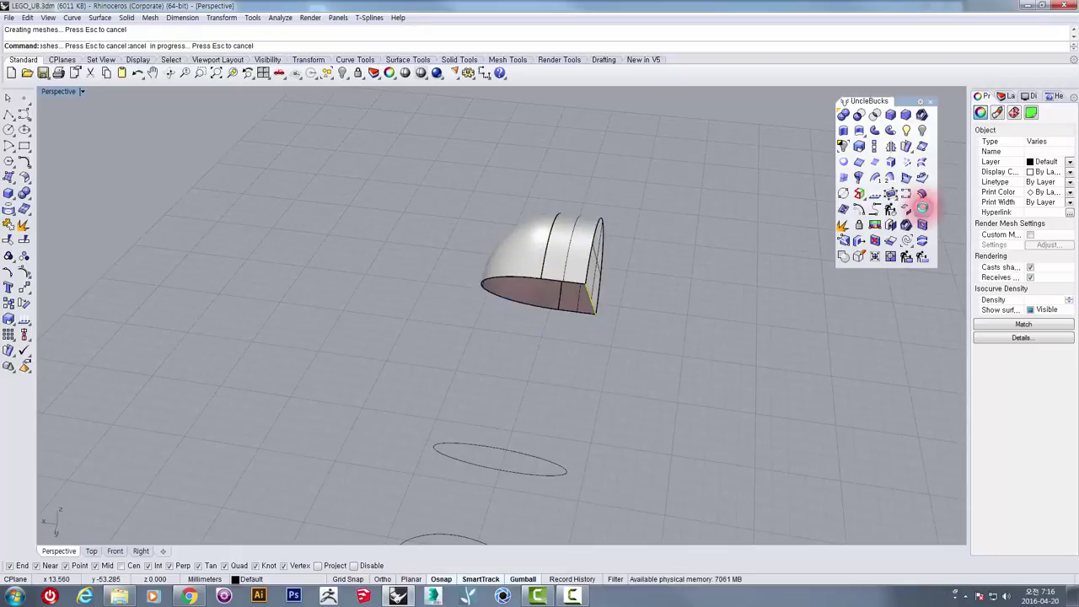
click(670, 312)
right_drag(596, 245, 508, 235)
click(542, 282)
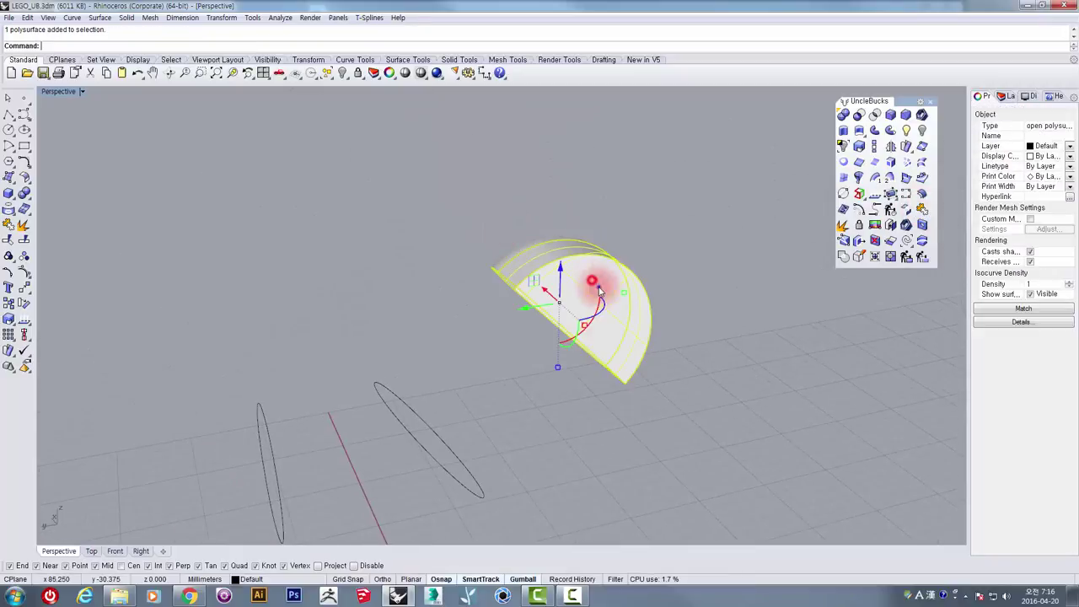
right_drag(542, 282, 645, 307)
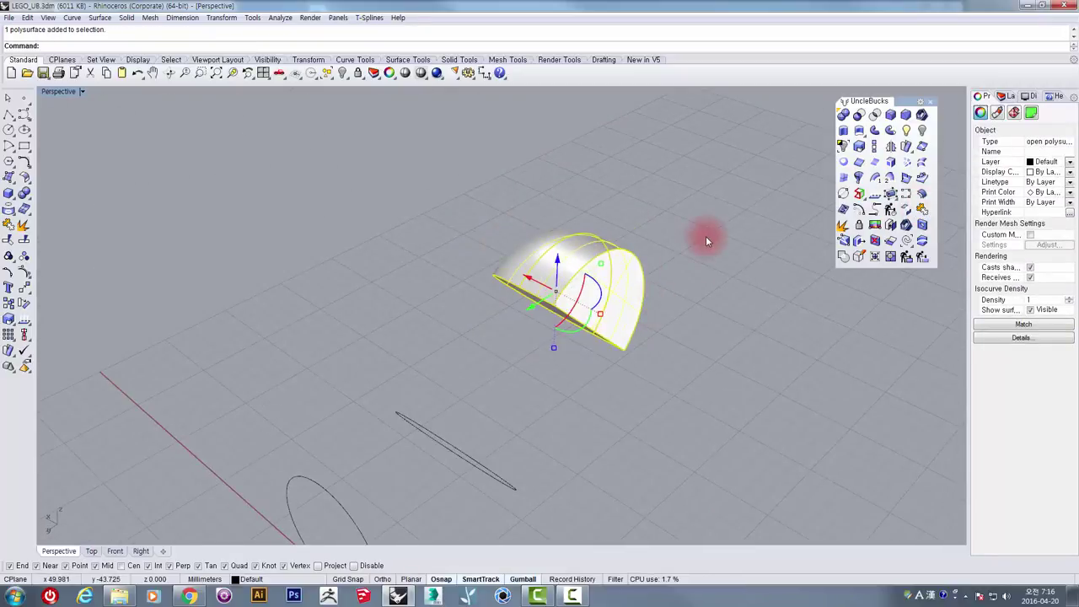
scroll(704, 232, up, 4)
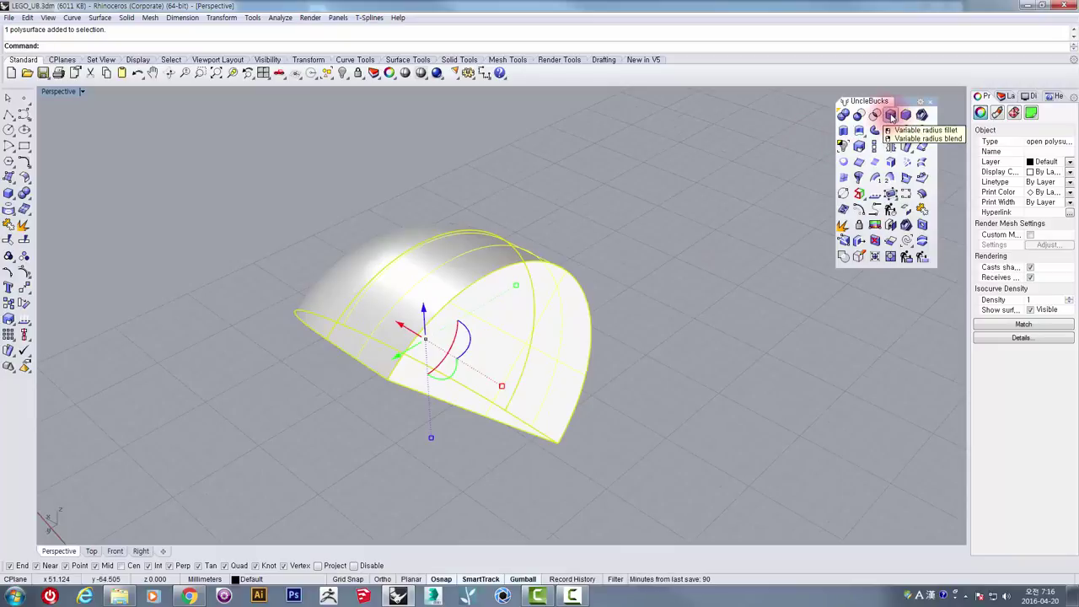
- Fillet the arched edge around the head's flat end face with a radius of 0.5
click(892, 118)
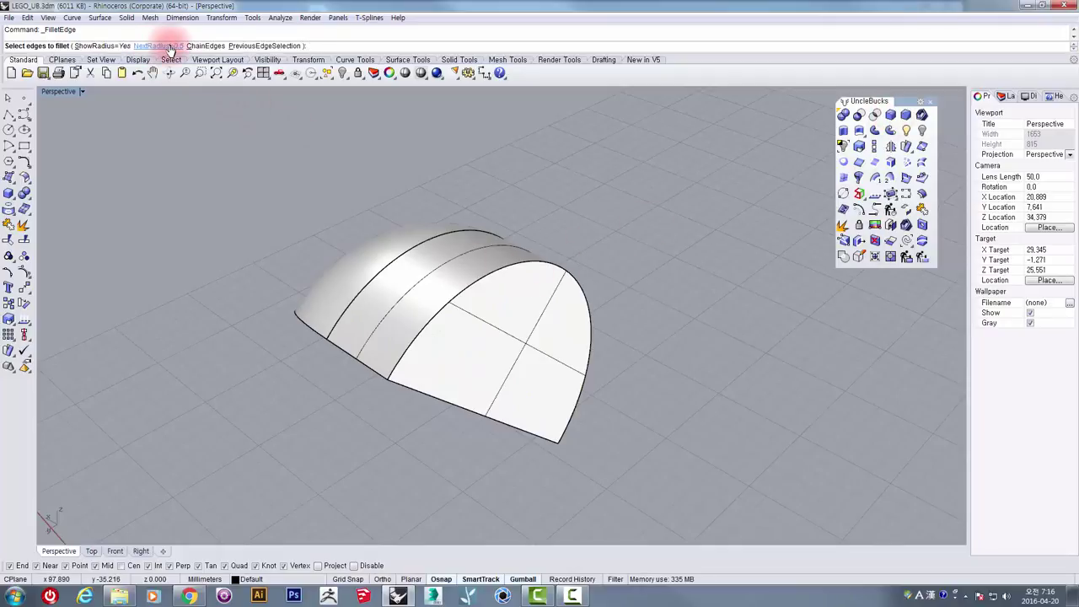
click(463, 292)
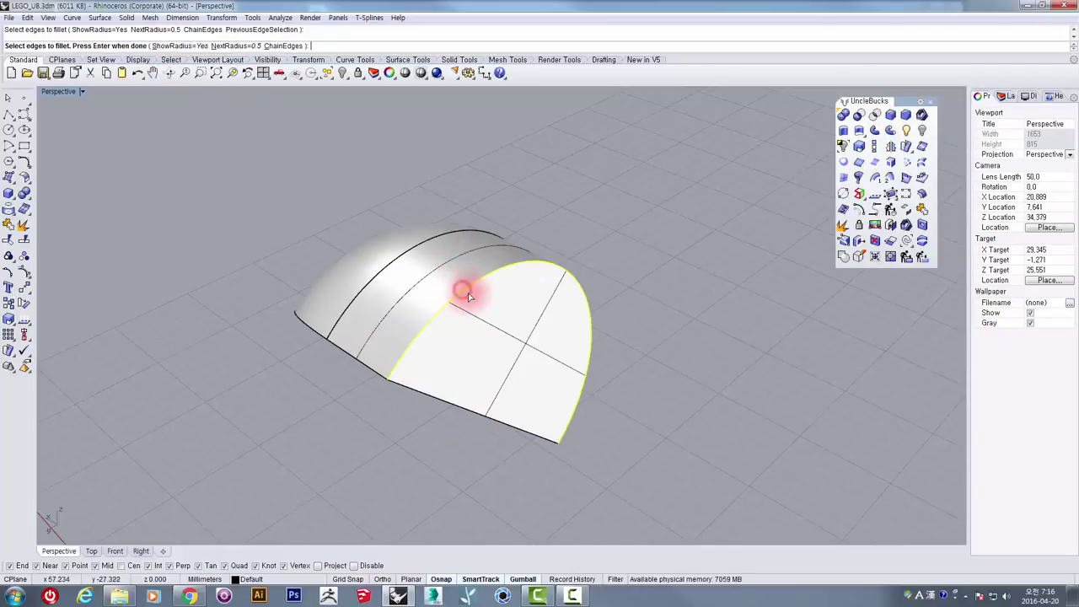
right_drag(464, 289, 520, 270)
right_click(517, 269)
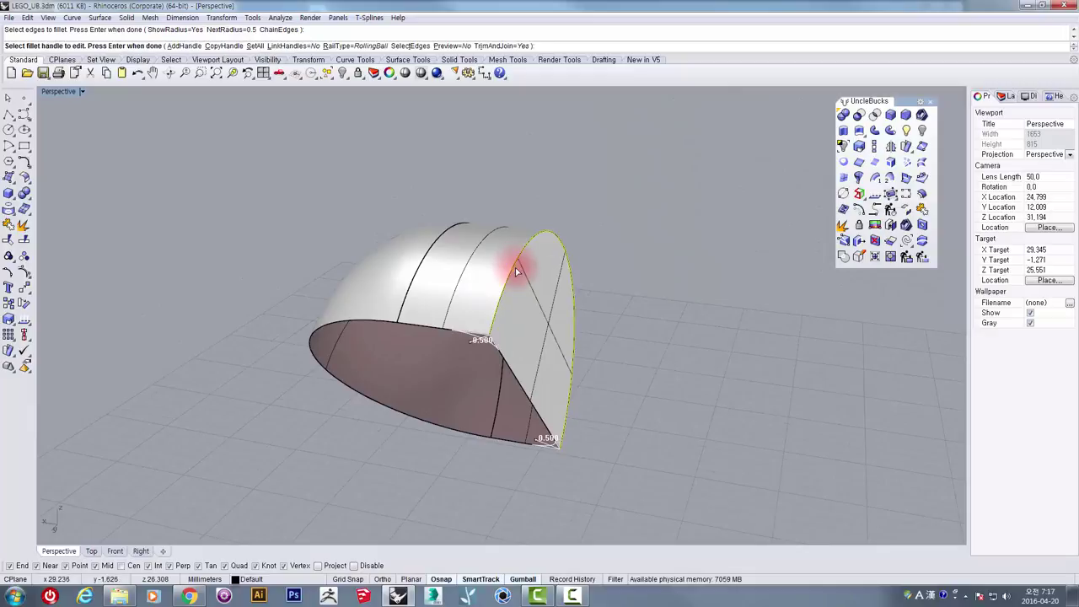
right_click(518, 269)
right_click(557, 245)
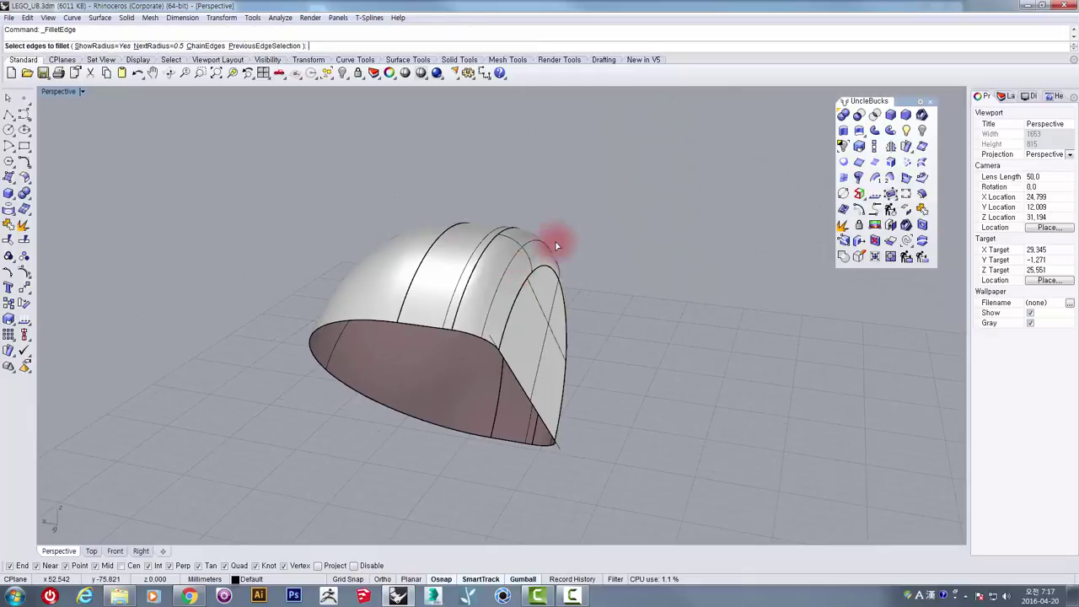
right_drag(560, 243, 289, 296)
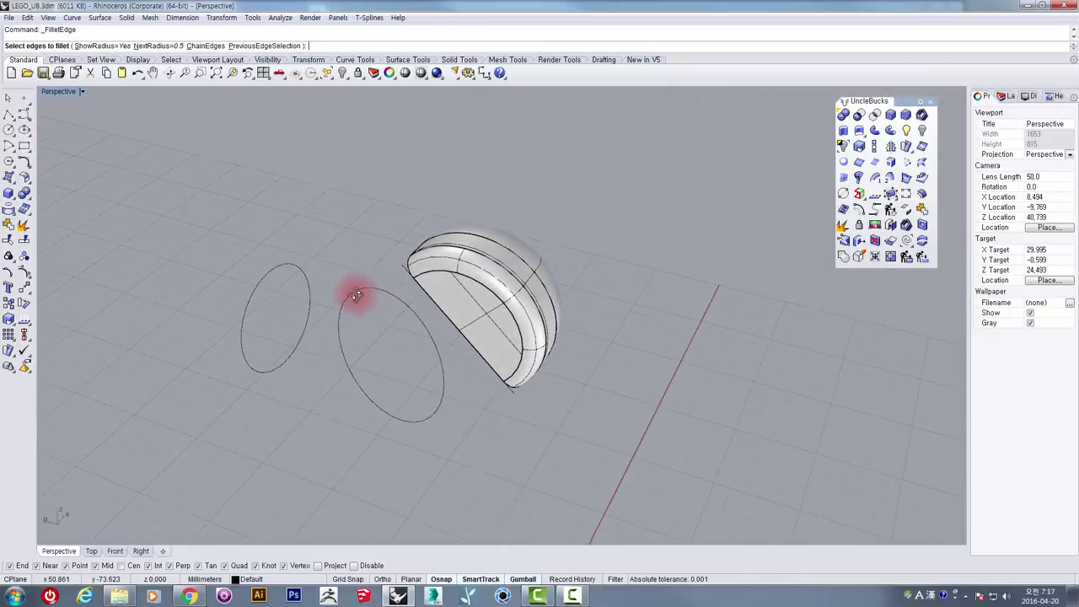
click(485, 263)
right_drag(441, 270, 635, 266)
shift+right_drag(569, 335, 594, 228)
key(Escape)
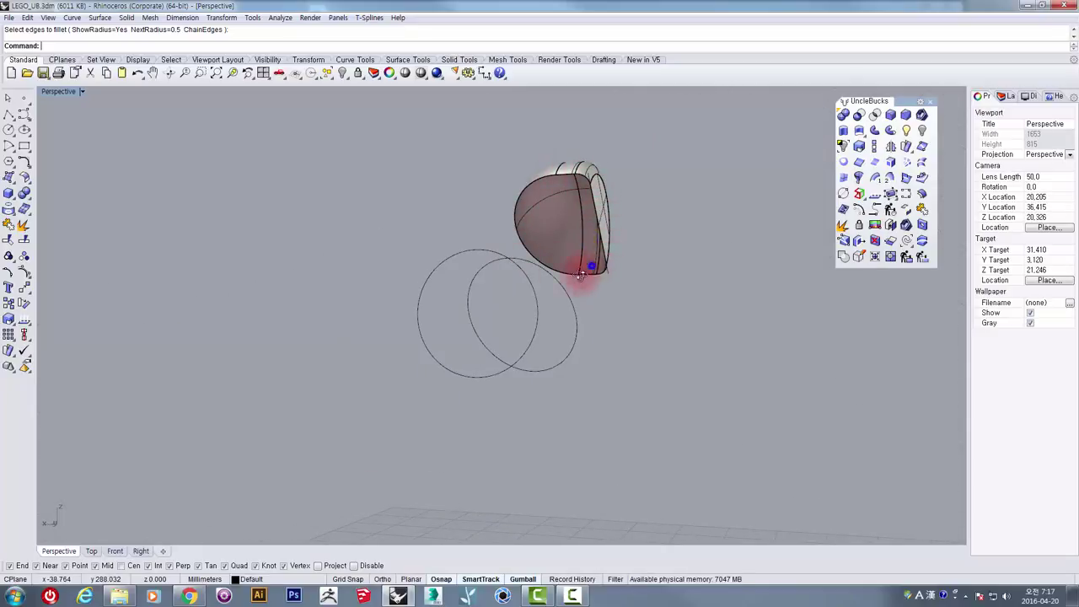
- Examine the filleted head and the two oval cross-section curves below it from several angles
right_drag(580, 276, 553, 286)
drag(559, 281, 519, 318)
drag(484, 407, 455, 375)
right_drag(525, 319, 417, 369)
right_drag(657, 201, 643, 260)
click(642, 259)
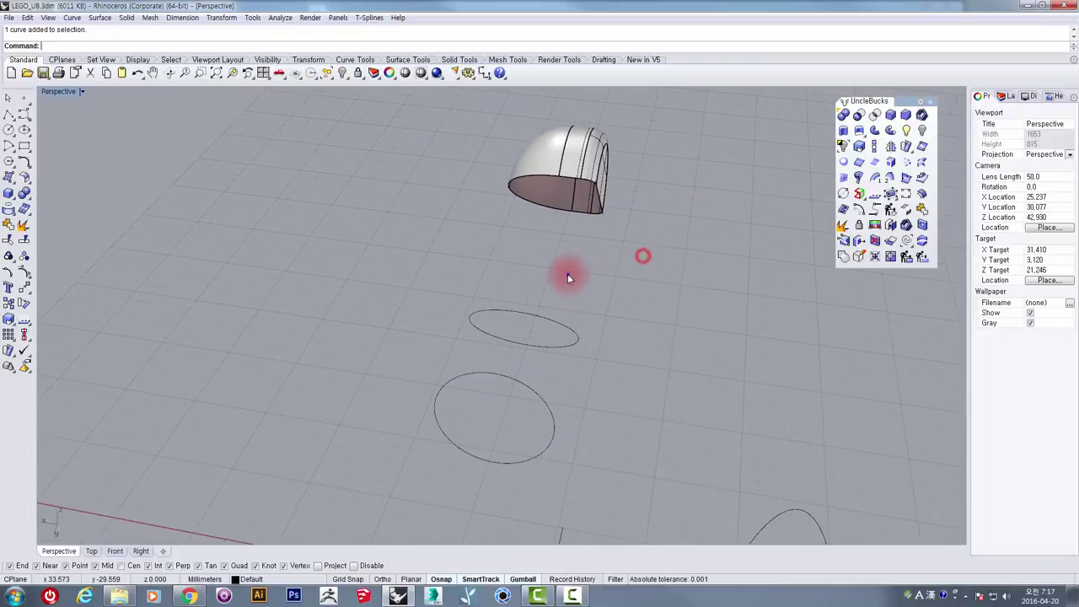
right_drag(570, 274, 553, 257)
right_drag(595, 263, 445, 197)
- Copy the filleted head together with its cross-section curves and closing line alongside the originals
drag(641, 469, 641, 469)
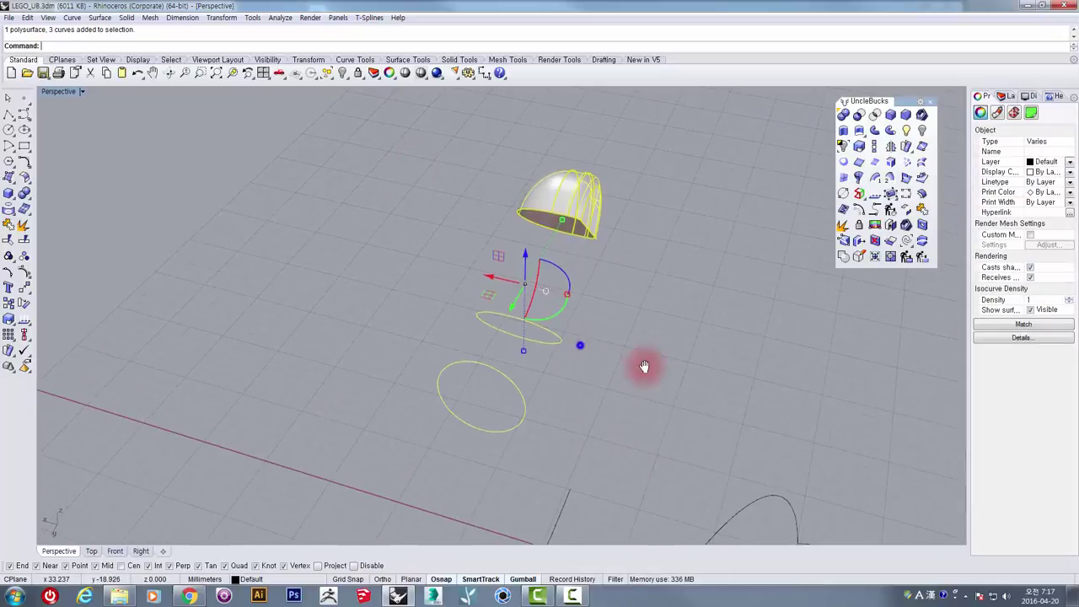
right_drag(646, 366, 582, 314)
alt+drag(570, 296, 387, 253)
click(540, 246)
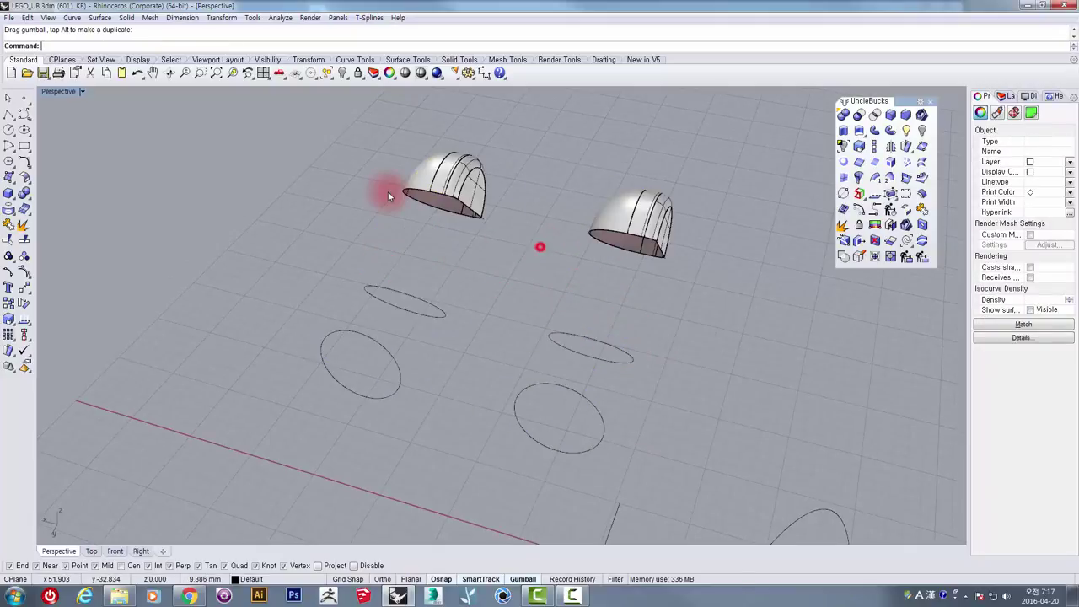
- Explode one of the two heads into separate surfaces and check its individual pieces
scroll(387, 192, up, 4)
right_drag(526, 225, 615, 224)
click(594, 169)
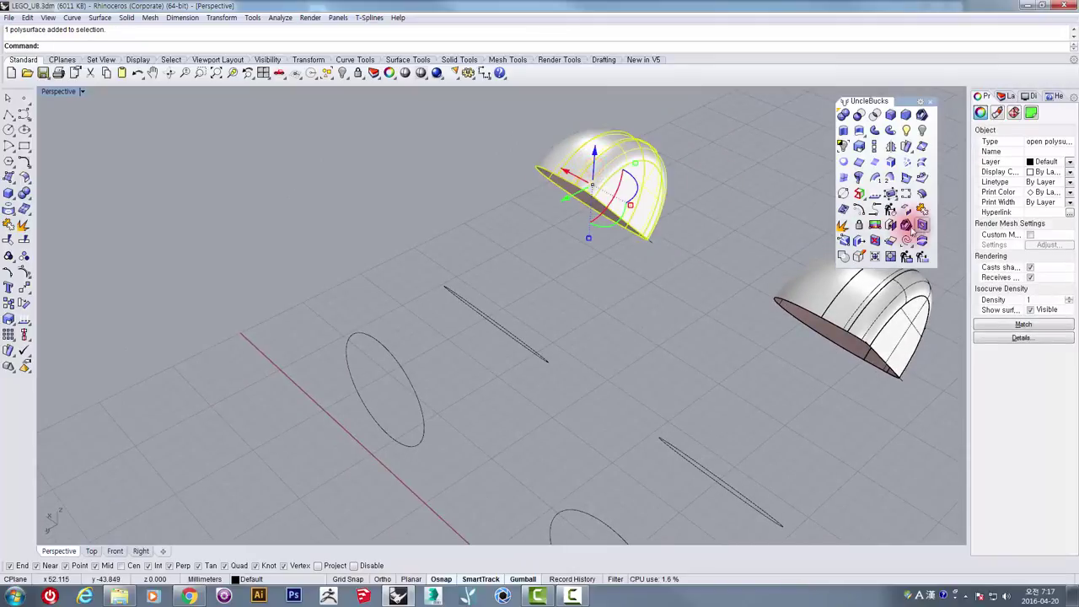
click(626, 288)
scroll(598, 180, up, 7)
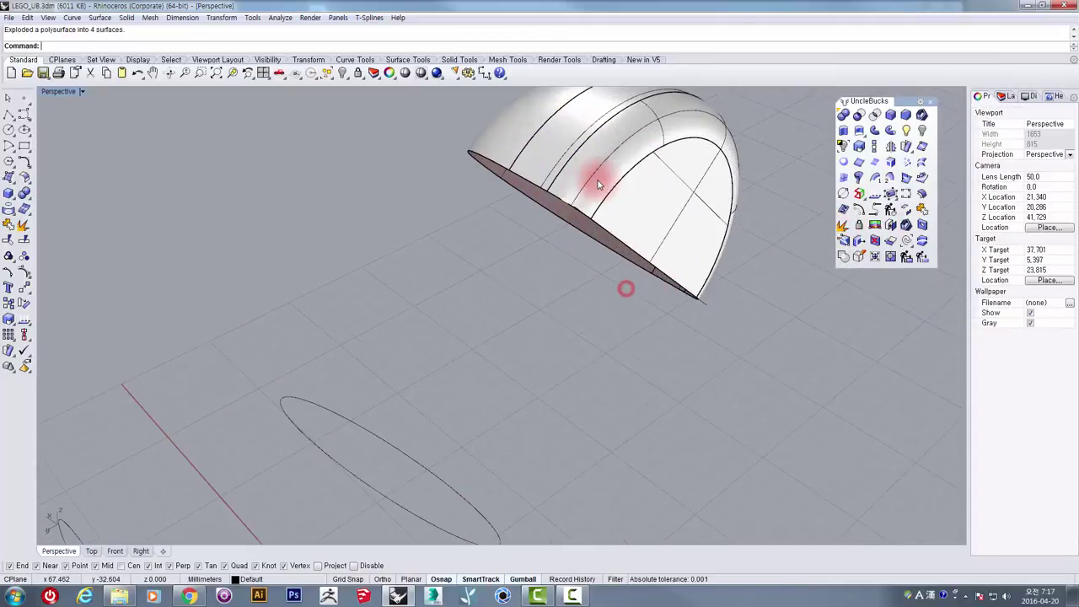
click(598, 180)
click(540, 160)
click(494, 143)
right_drag(653, 239, 613, 245)
click(608, 246)
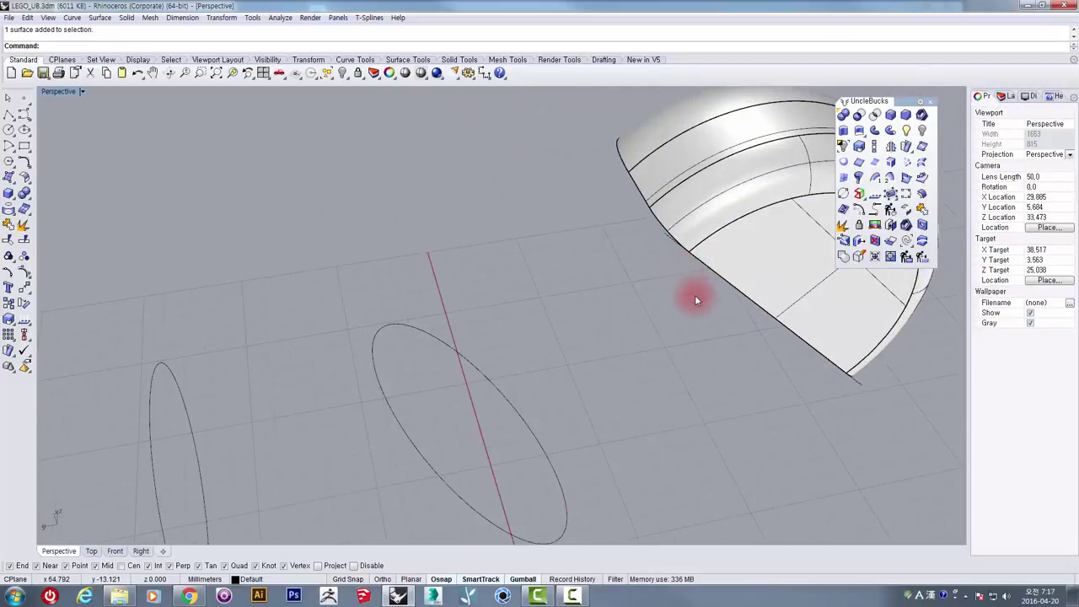
- Delete the leftover straight closing lines at the flat ends of the two heads
right_drag(701, 306, 396, 427)
click(632, 234)
key(Delete)
click(523, 386)
key(Delete)
click(509, 384)
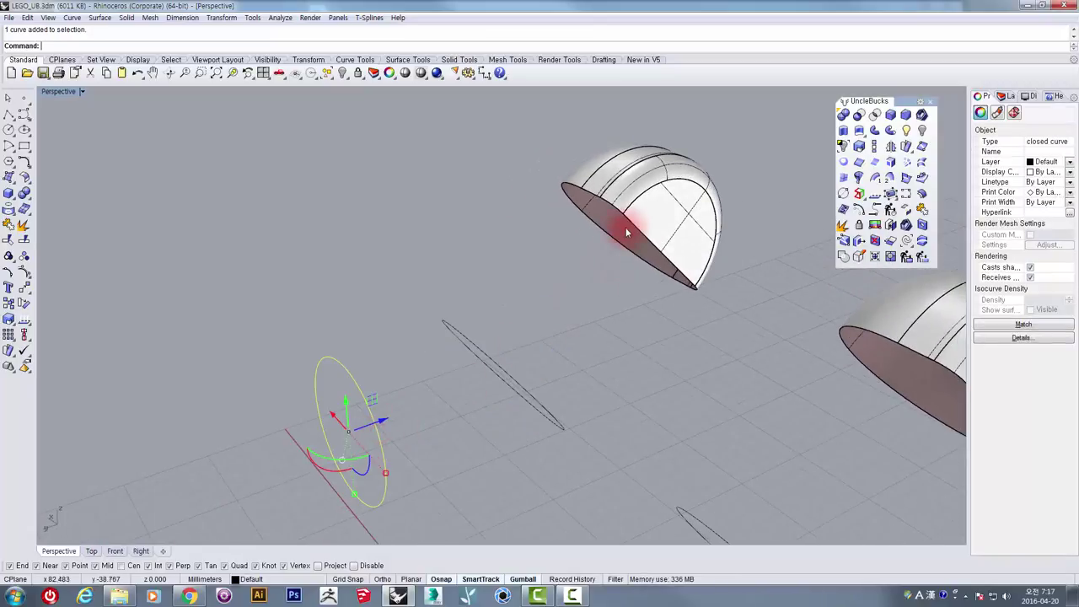
right_drag(568, 331, 499, 207)
click(446, 158)
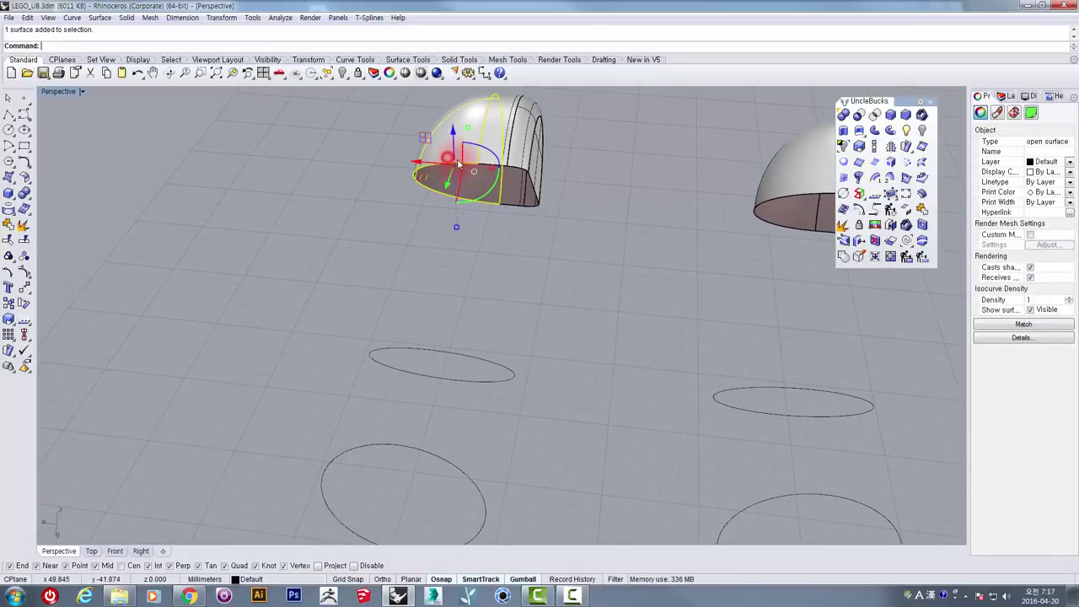
right_drag(578, 251, 612, 249)
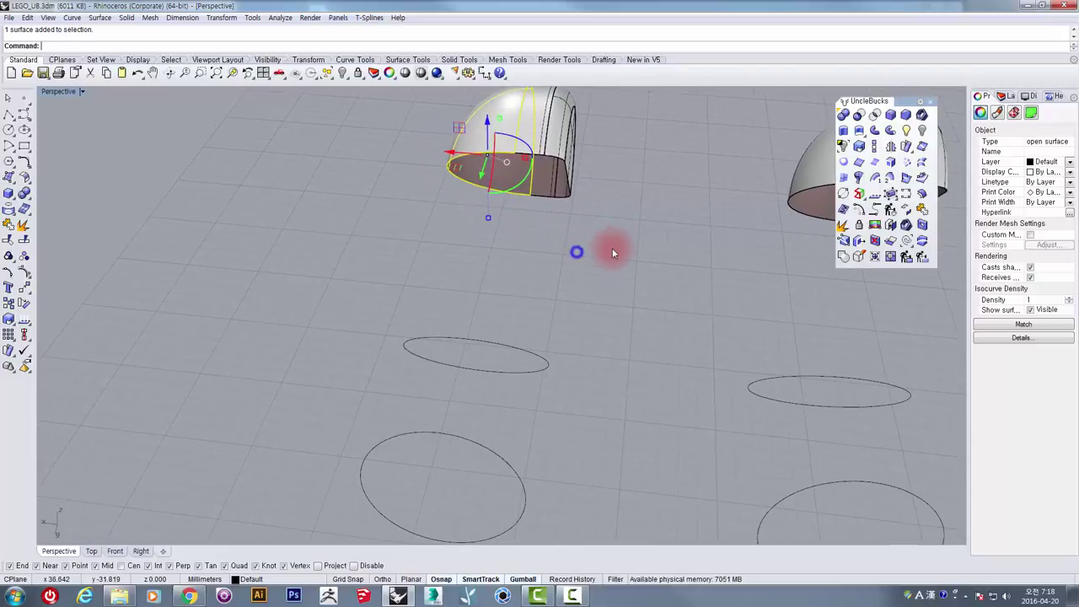
click(612, 249)
right_drag(479, 307, 451, 308)
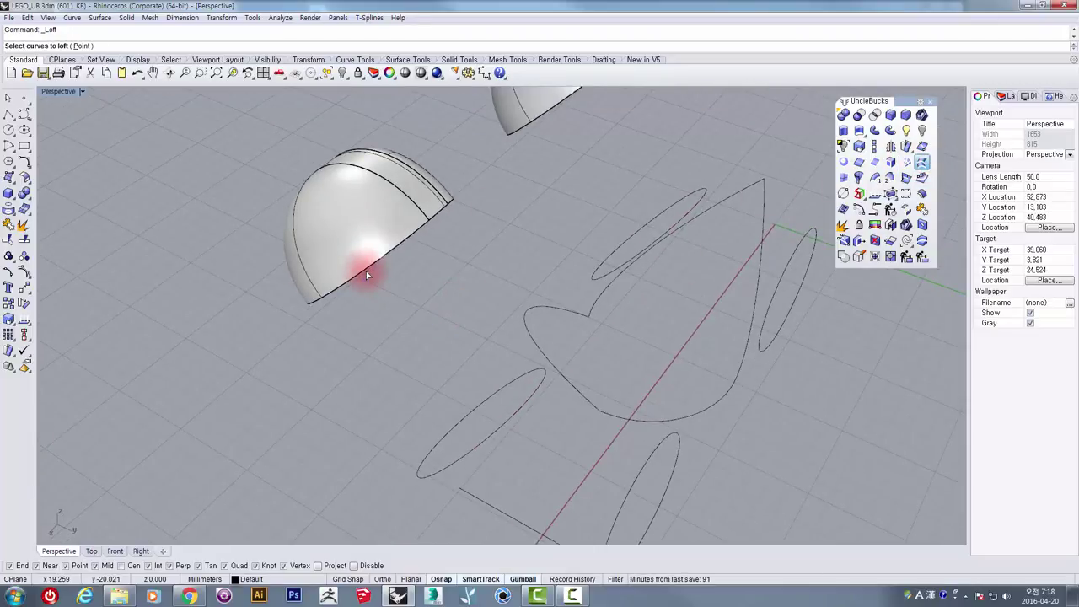
right_drag(482, 348, 459, 254)
click(459, 416)
click(447, 457)
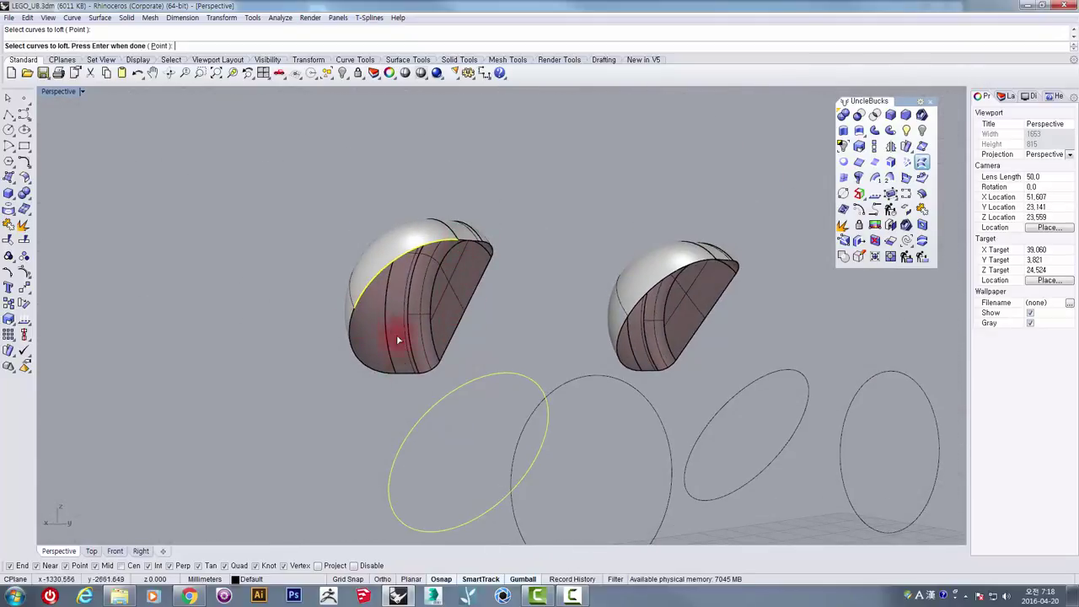
right_drag(461, 345, 523, 402)
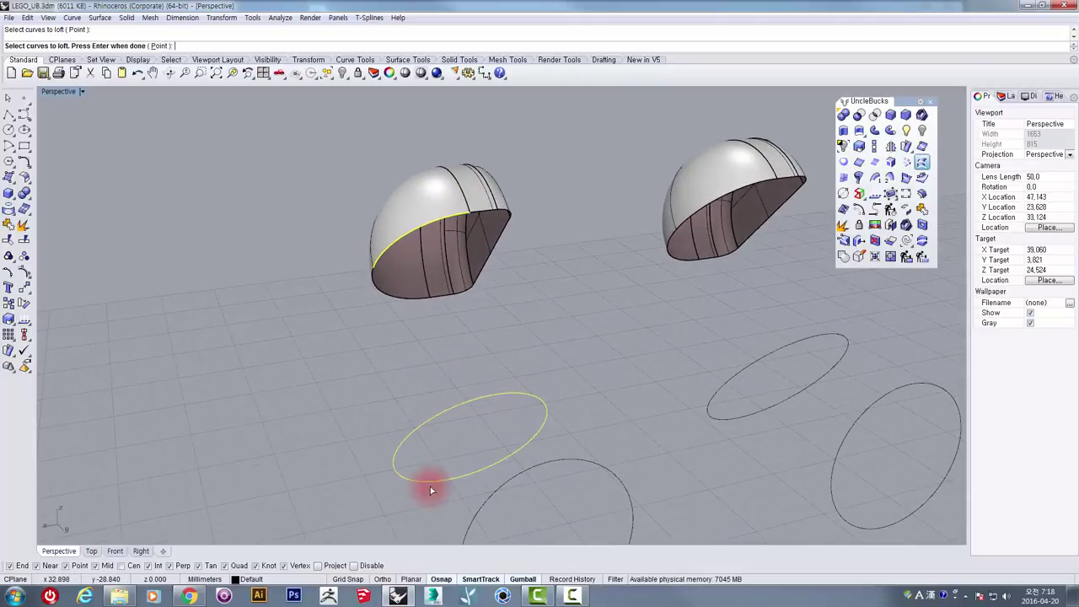
right_drag(558, 348, 525, 390)
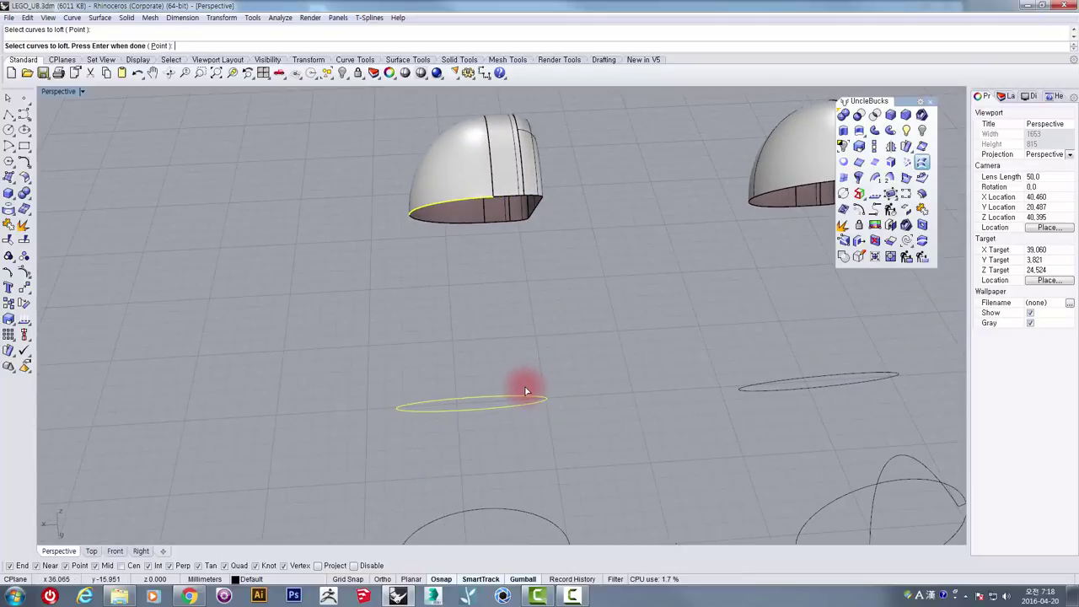
right_drag(337, 366, 497, 312)
- Draw a straight line across the oval nearest the exploded head, joining two adjacent quadrant points
scroll(485, 294, up, 4)
click(11, 114)
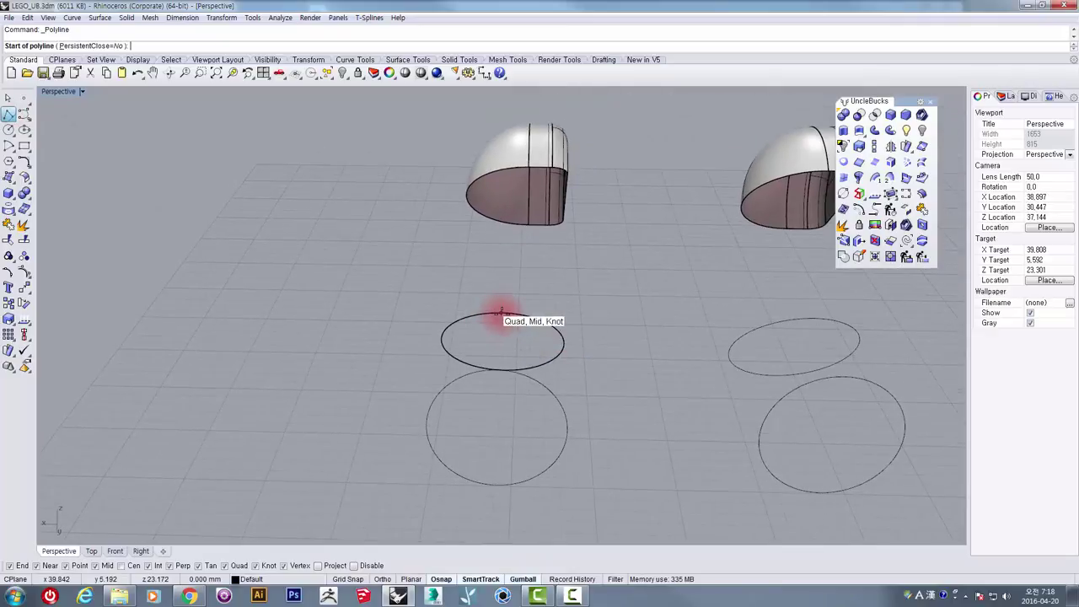
click(501, 313)
click(441, 342)
key(Return)
scroll(493, 331, up, 5)
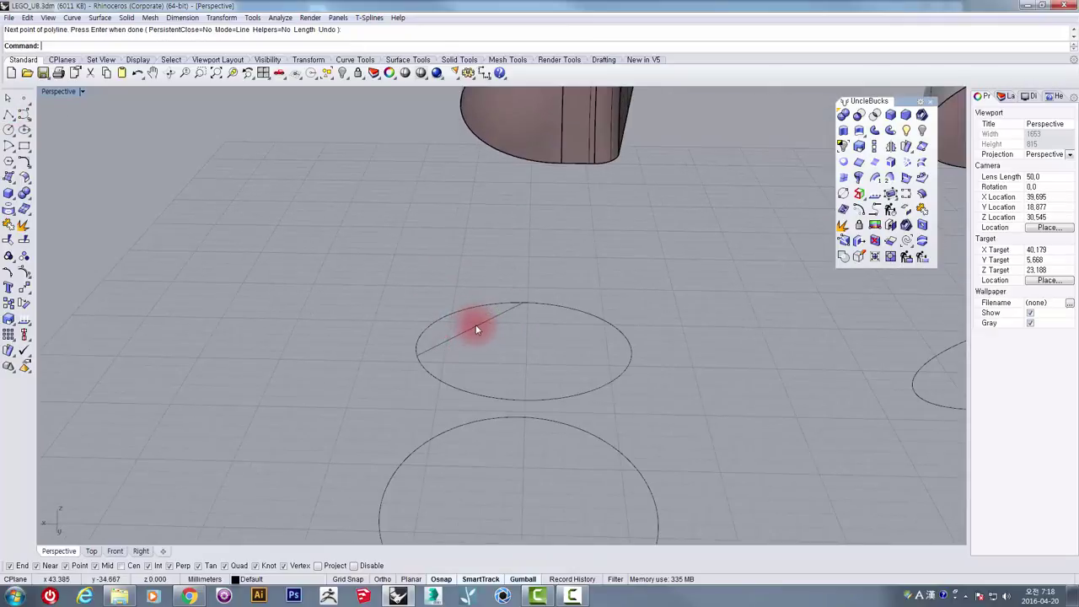
- Split the oval with the straight line so the quarter arc becomes a separate curve
click(477, 327)
right_drag(484, 333, 387, 325)
click(321, 296)
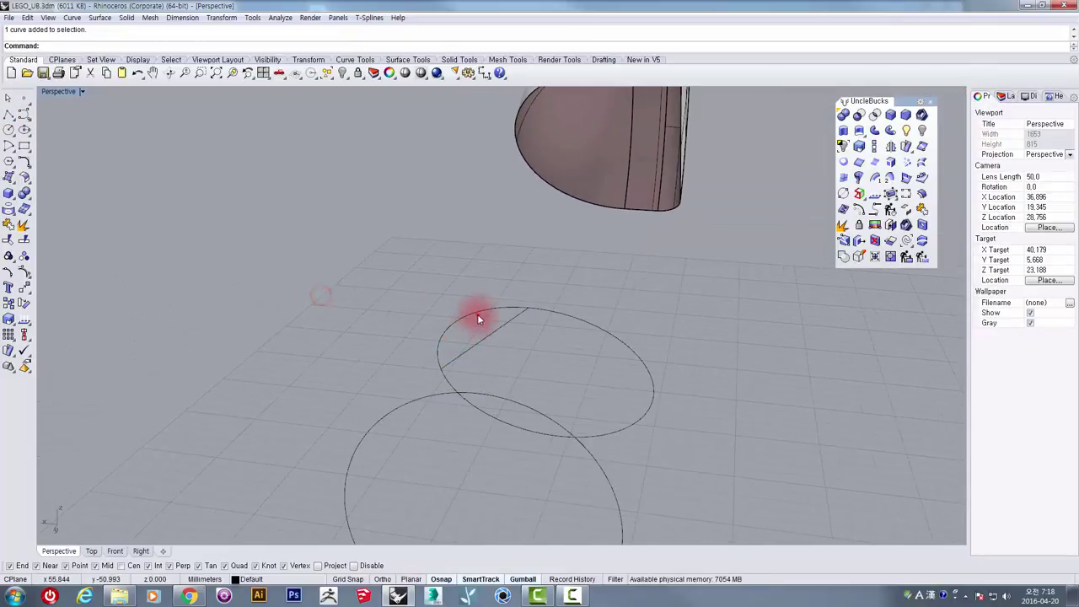
click(477, 314)
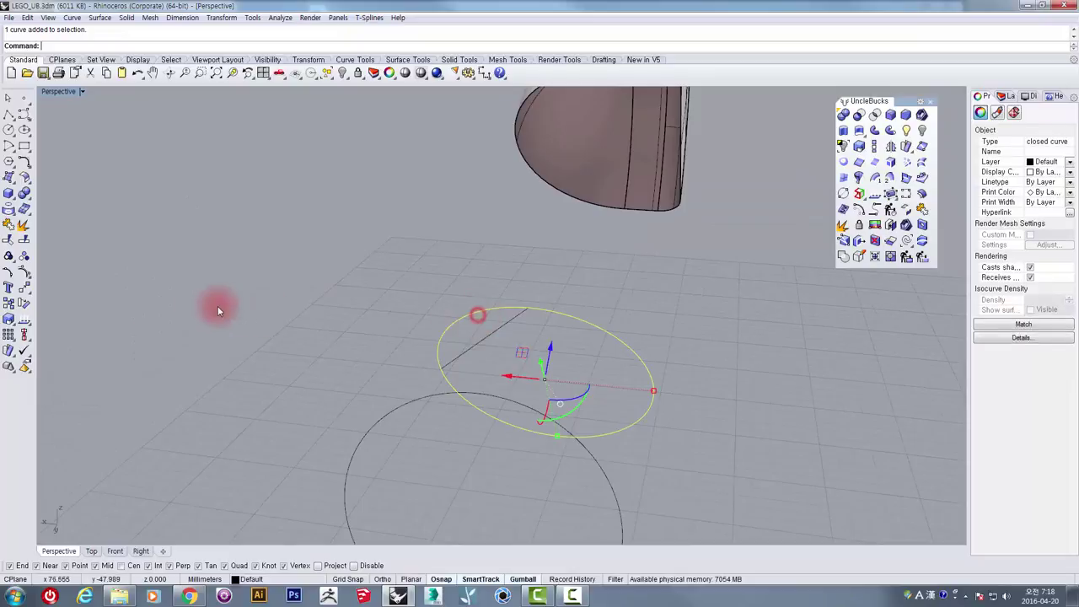
click(23, 240)
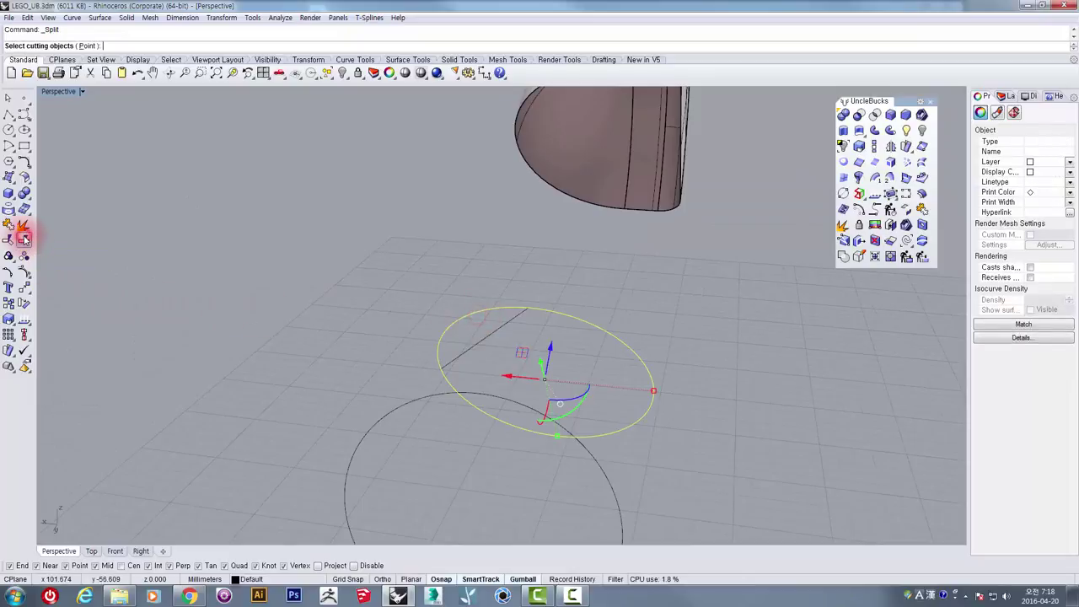
click(486, 312)
right_drag(488, 316, 470, 373)
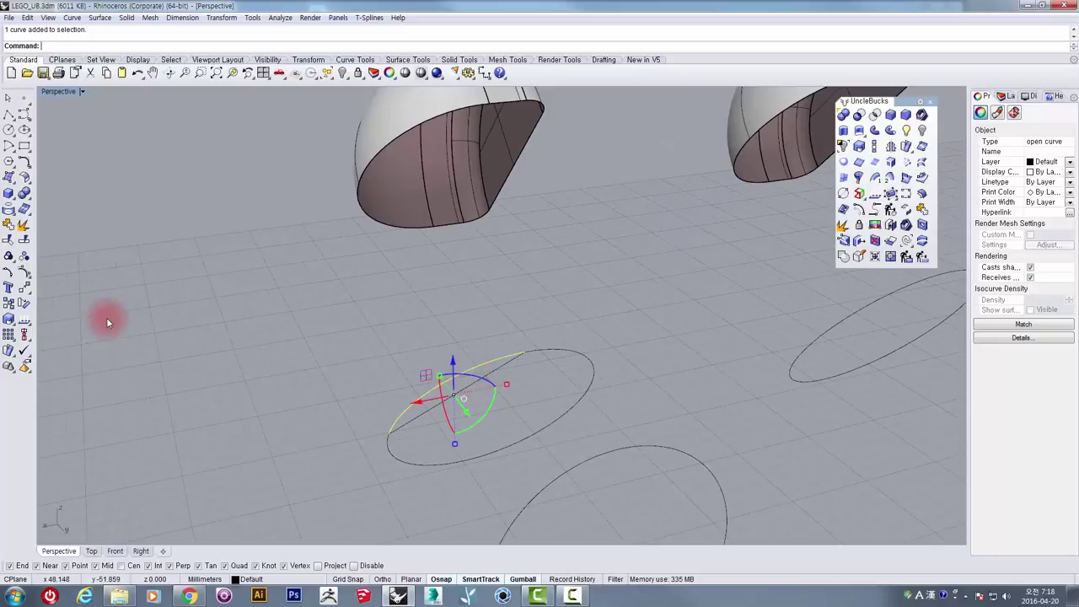
click(625, 292)
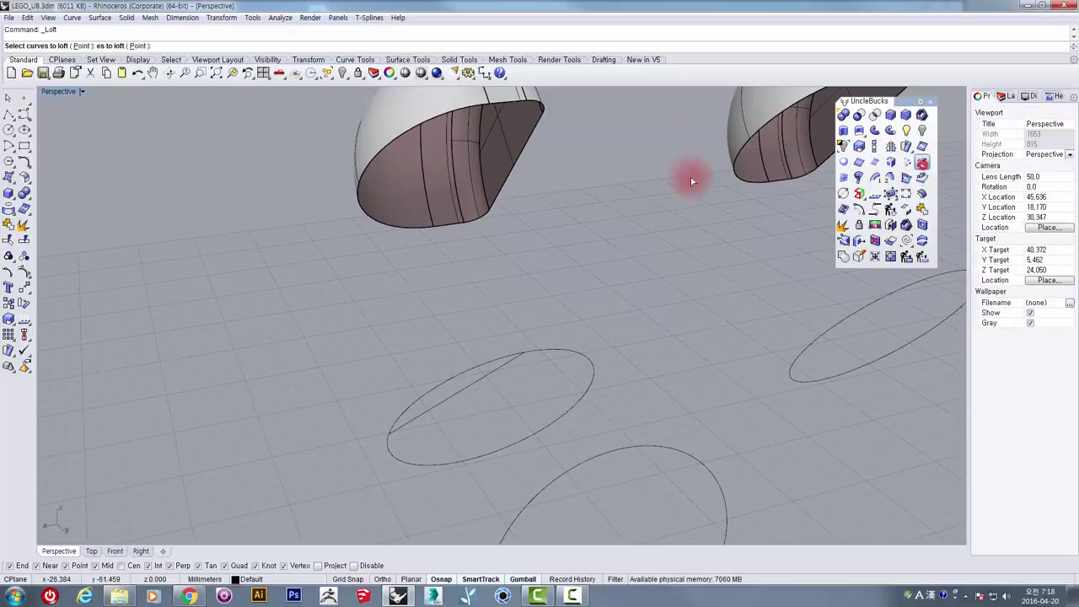
right_drag(690, 181, 407, 114)
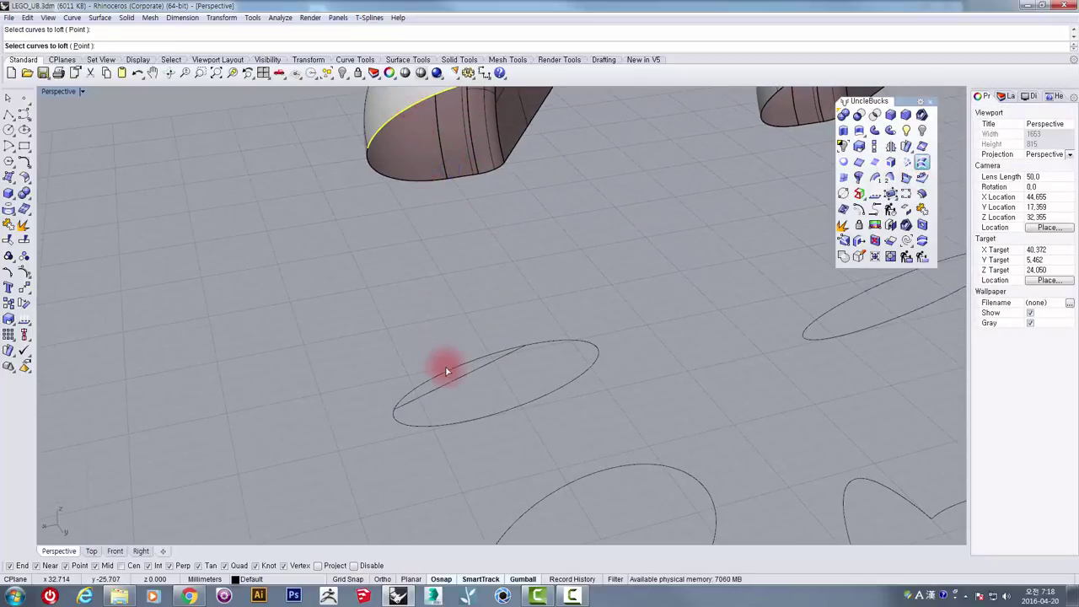
key(Return)
shift+right_drag(489, 290, 470, 366)
key(Escape)
click(751, 287)
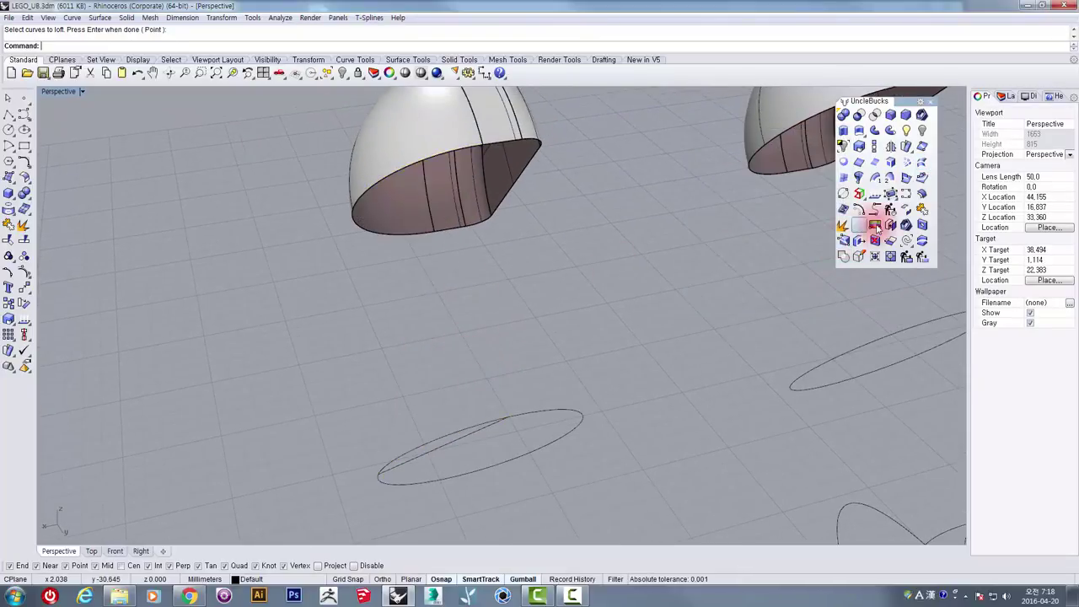
- Loft a surface from the rim edge of the head's large rounded piece down to the split quarter arc
click(921, 164)
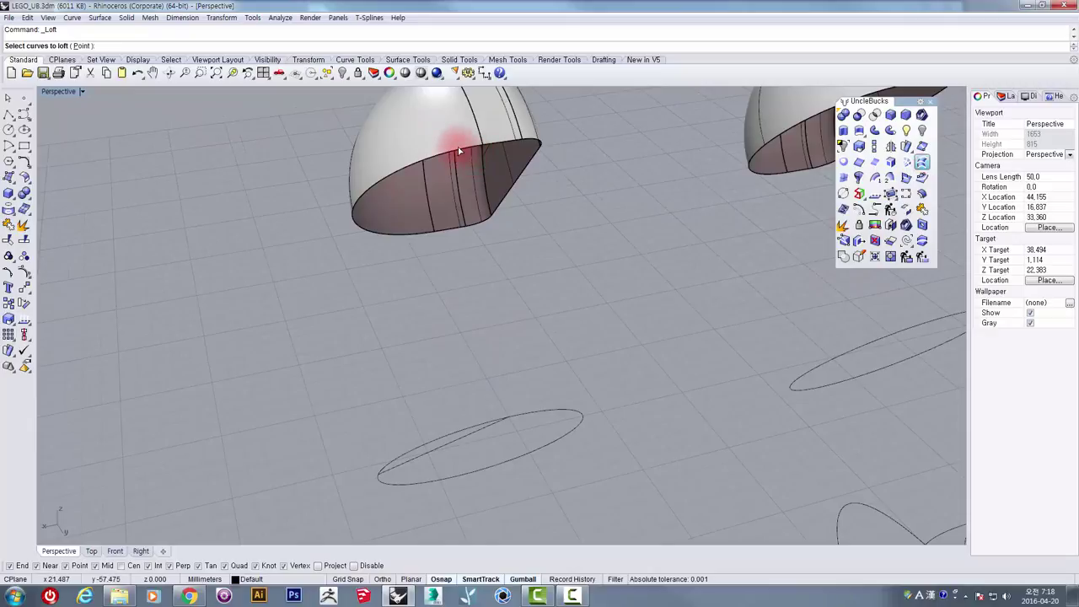
right_drag(451, 387, 508, 227)
right_click(477, 384)
right_drag(514, 292, 447, 410)
key(Return)
click(503, 388)
- Draw a short straight line from the lofted strip's lower corner to a point farther along the remaining oval curve
click(450, 409)
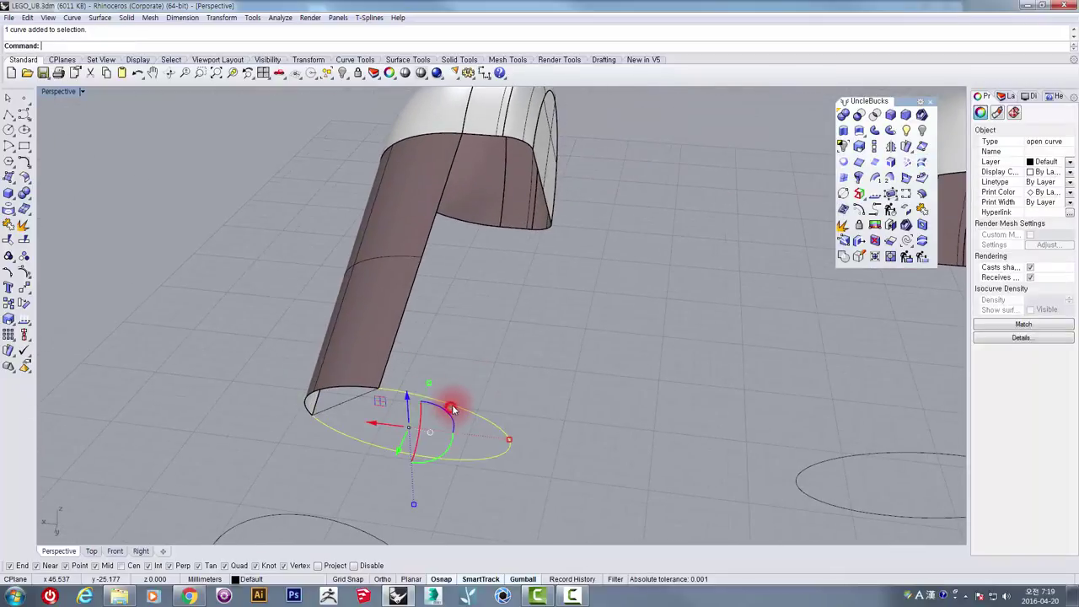
click(9, 115)
click(381, 389)
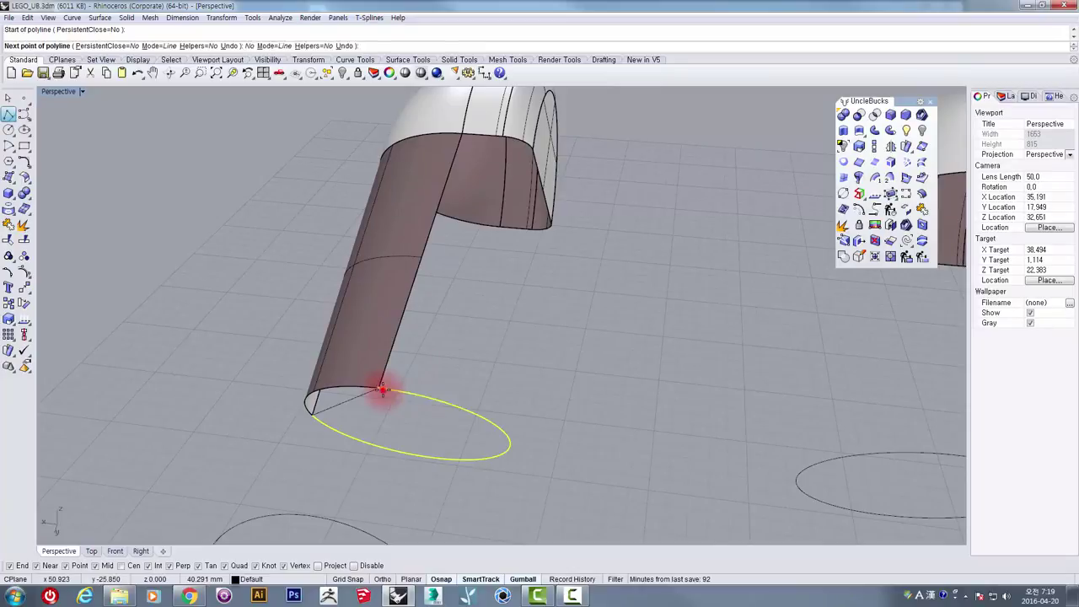
click(467, 411)
right_click(448, 400)
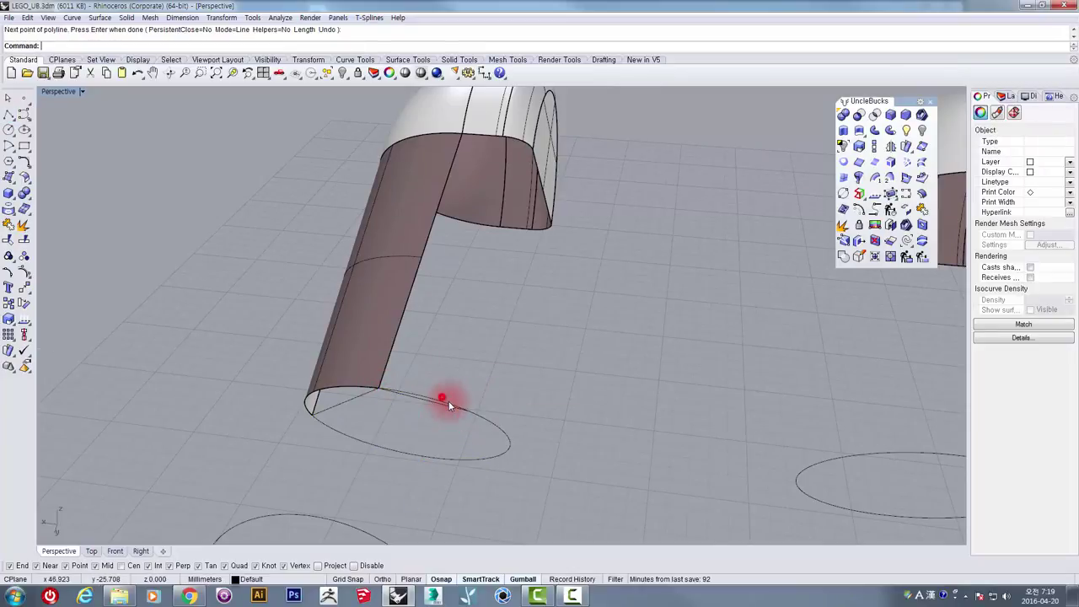
- Split the remaining oval curve with the short line to separate the arc next to the lofted strip
click(440, 404)
shift+click(446, 405)
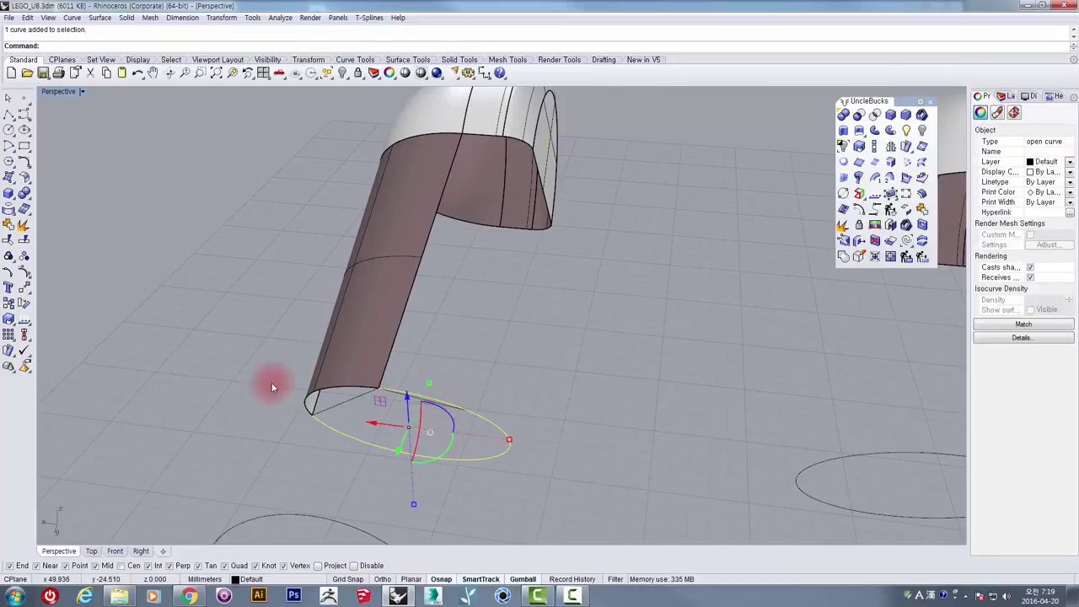
click(25, 242)
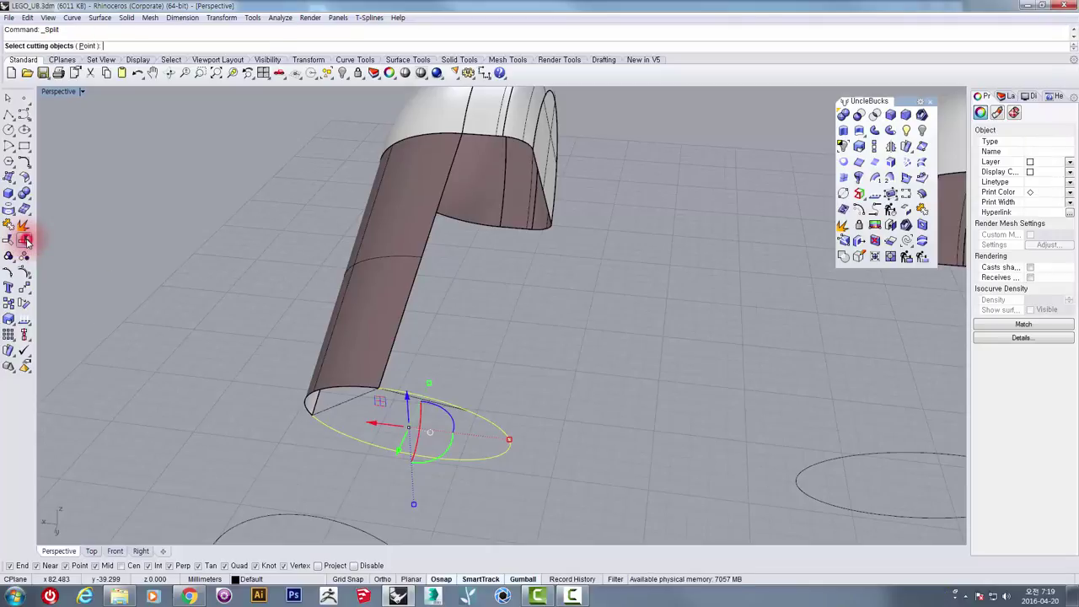
scroll(421, 400, up, 2)
click(420, 399)
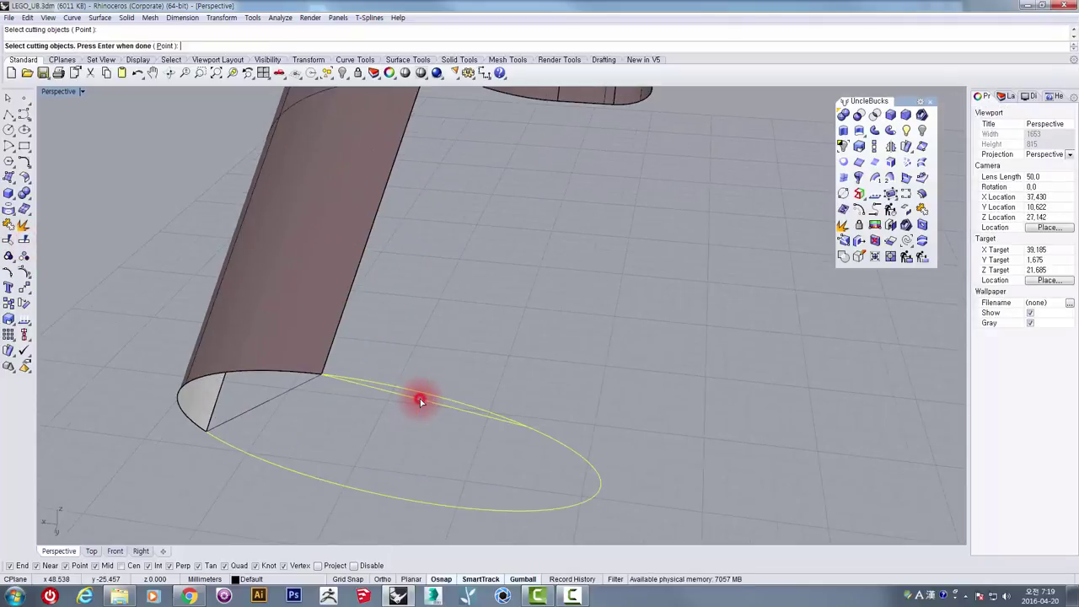
right_click(472, 388)
click(471, 392)
- Loft the head's next rim edge to the newly split arc, using straight sections
right_drag(464, 402, 585, 402)
click(584, 397)
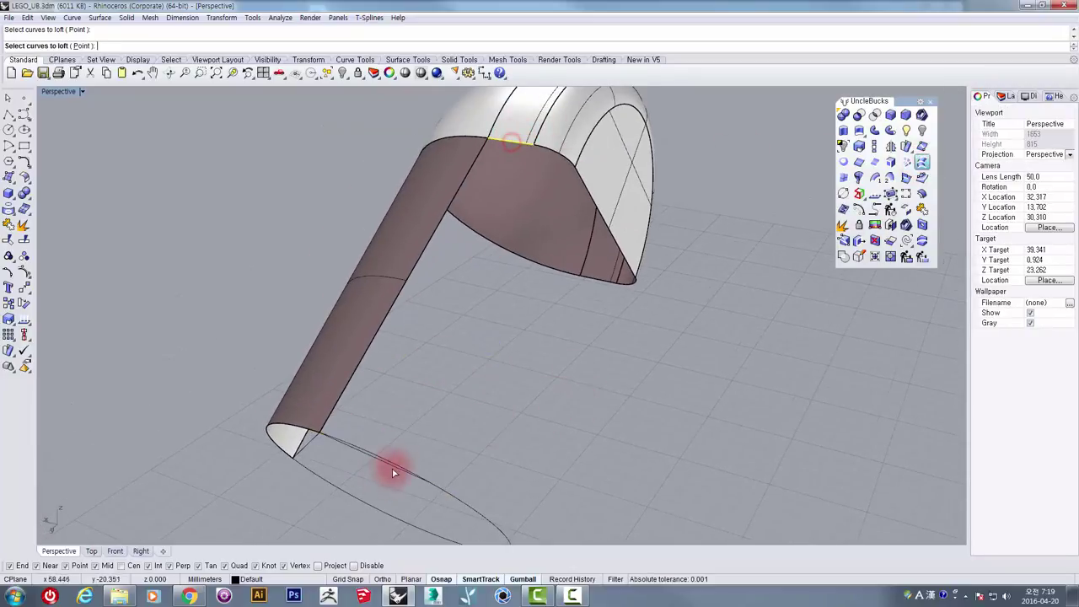
right_drag(377, 457, 423, 434)
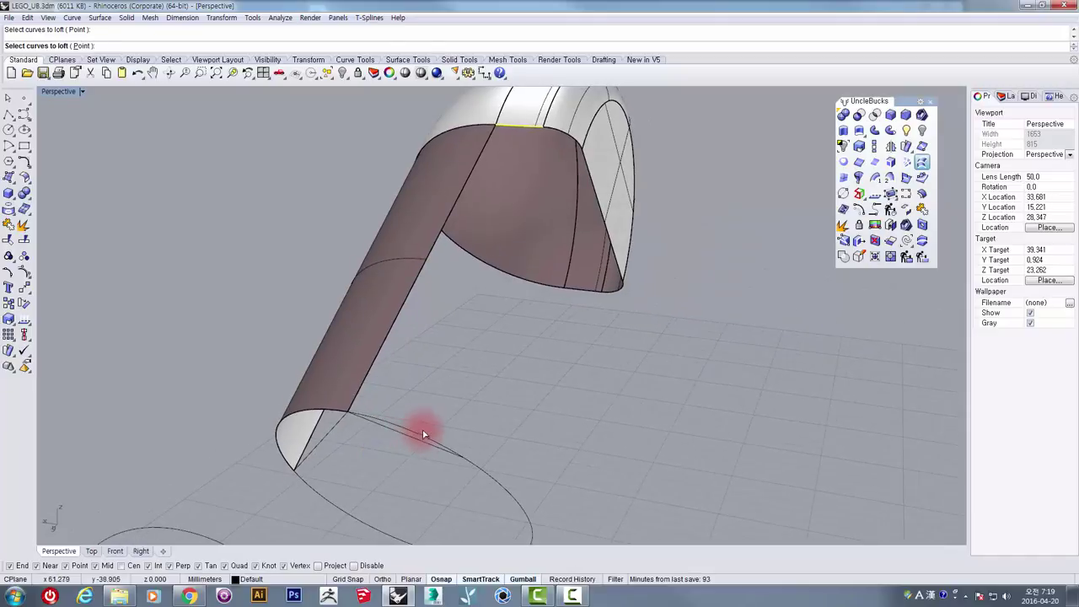
click(429, 437)
right_click(441, 436)
right_drag(494, 374, 455, 430)
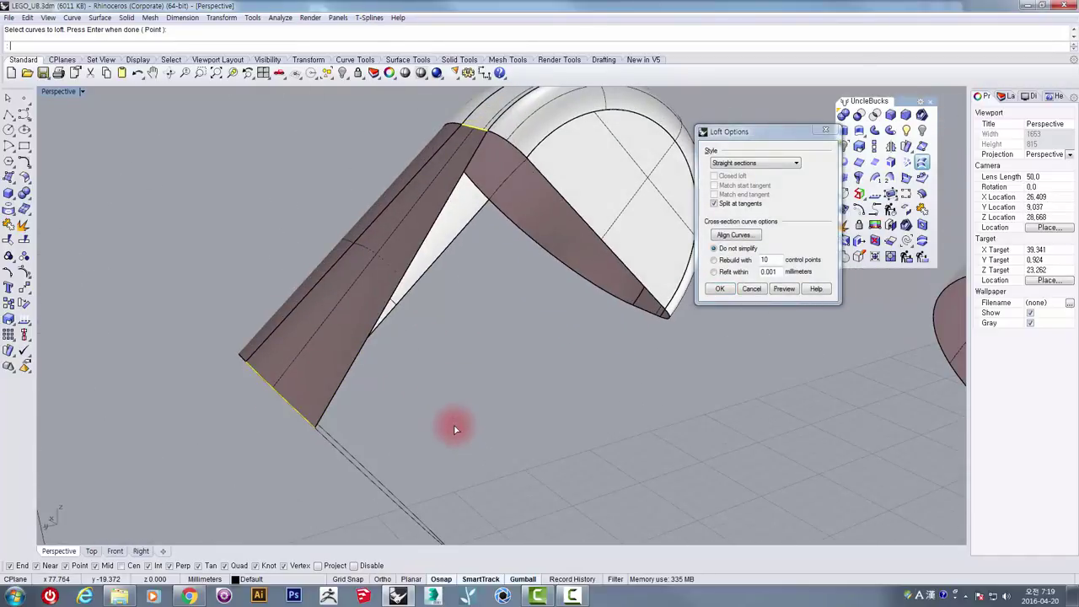
right_drag(429, 466, 525, 400)
key(Return)
- Draw another short line from the second lofted strip's free lower corner to a point farther along the oval
right_drag(450, 418, 495, 396)
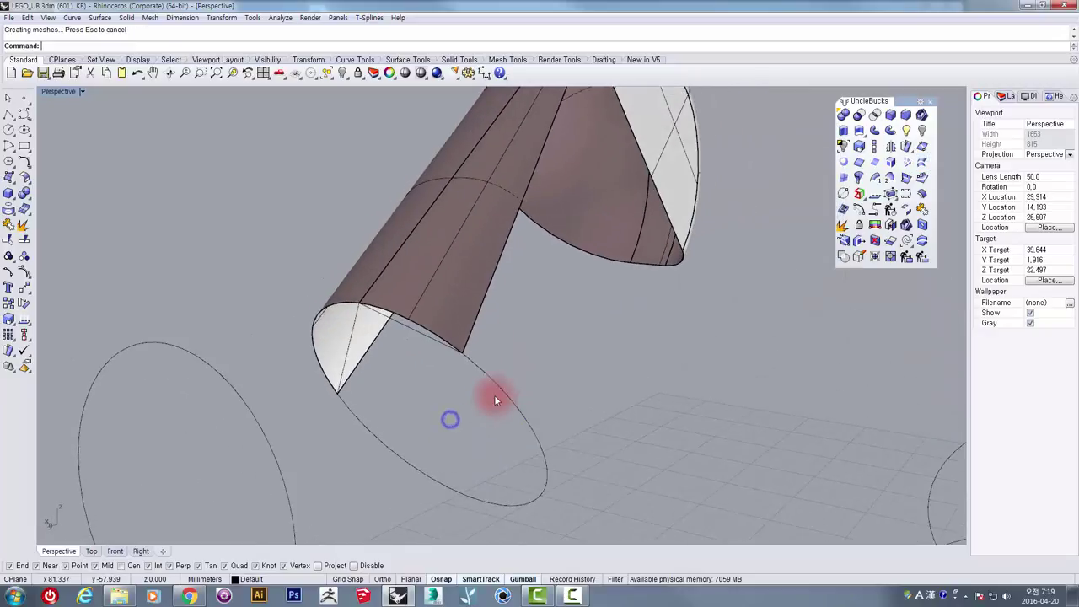
click(8, 115)
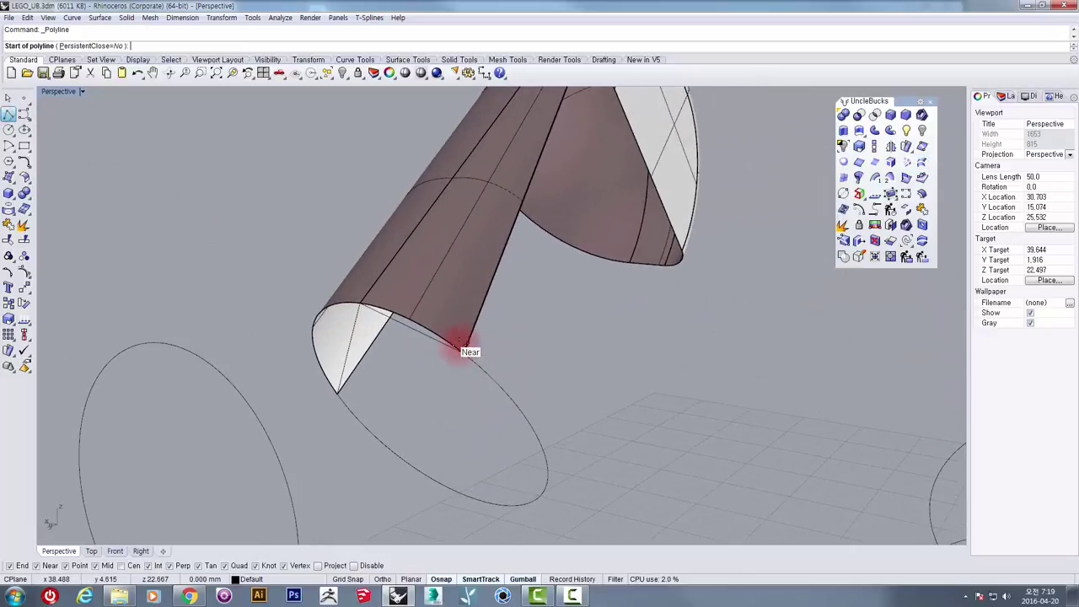
click(462, 349)
click(524, 424)
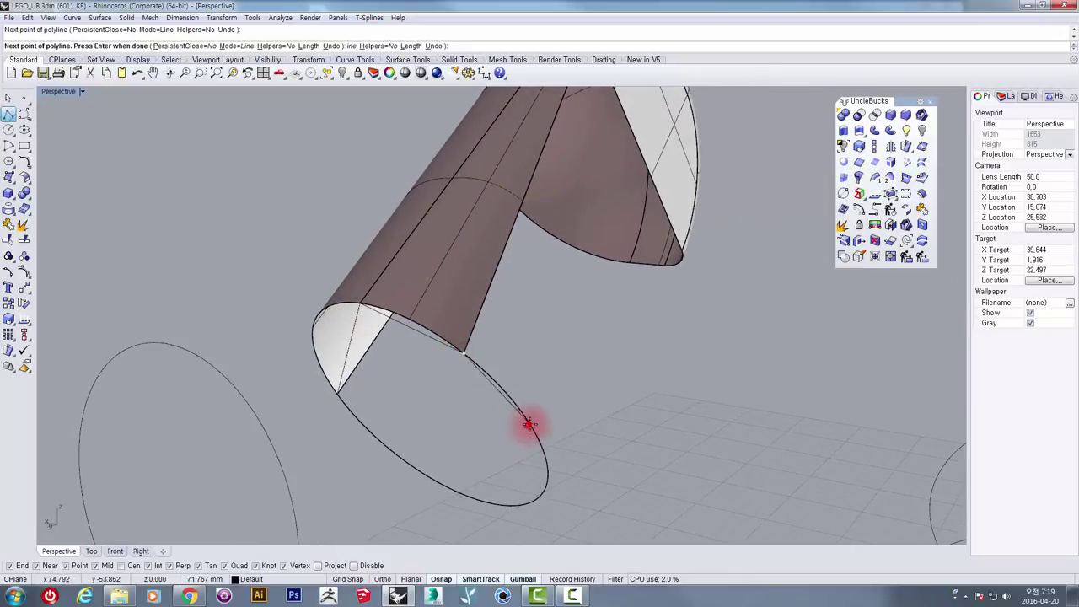
right_drag(520, 397, 498, 380)
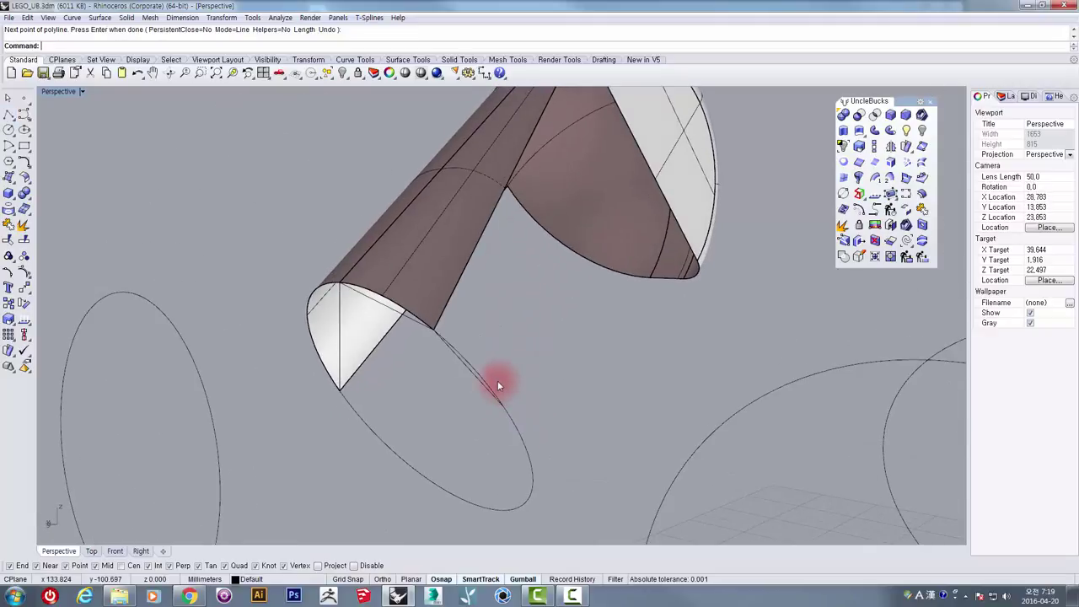
right_click(498, 380)
- Split the rest of the oval at the new line to separate the third arc
click(476, 374)
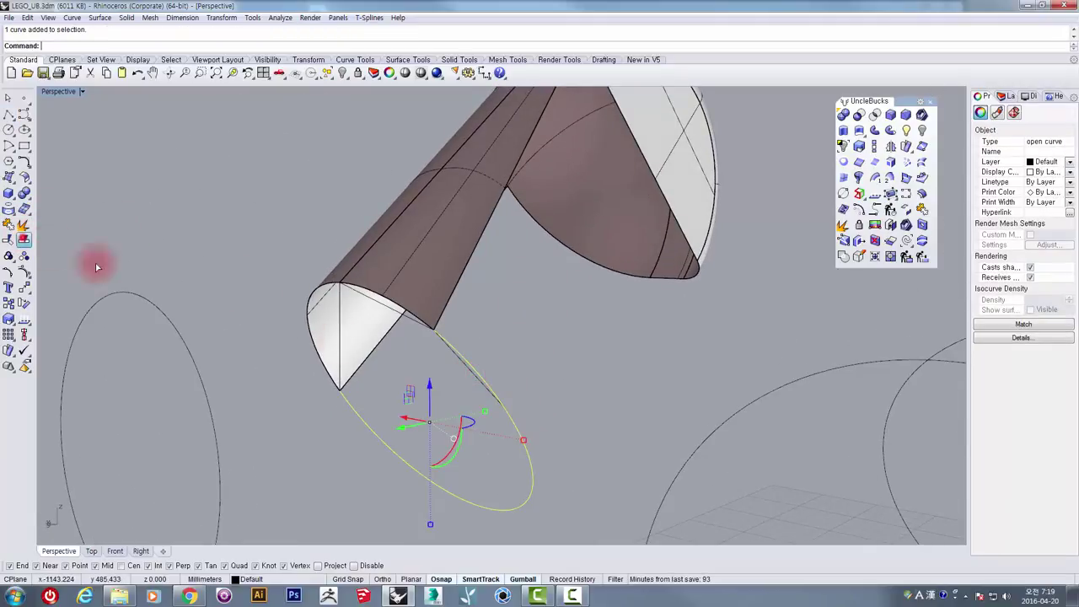
right_click(477, 367)
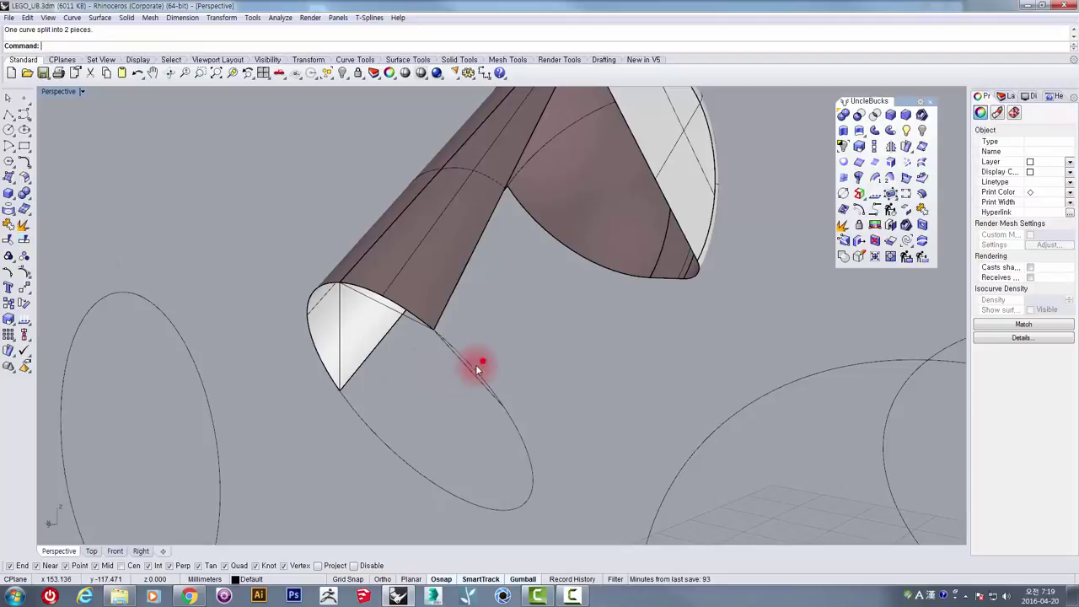
click(476, 372)
- Try to loft the head's next rim edge to the third split arc, using straight sections
right_drag(496, 302, 494, 344)
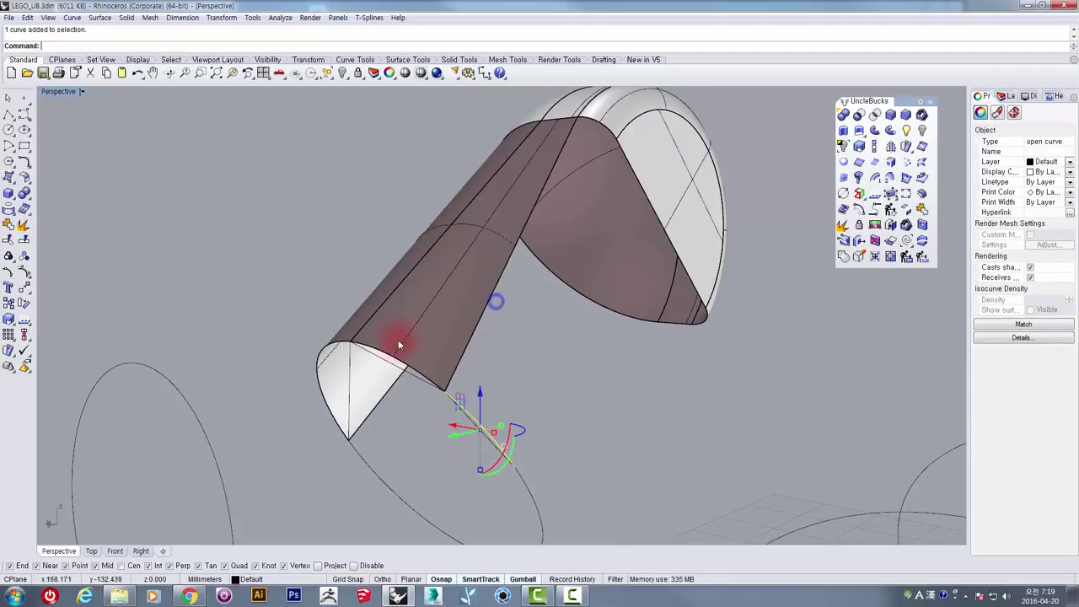
click(656, 397)
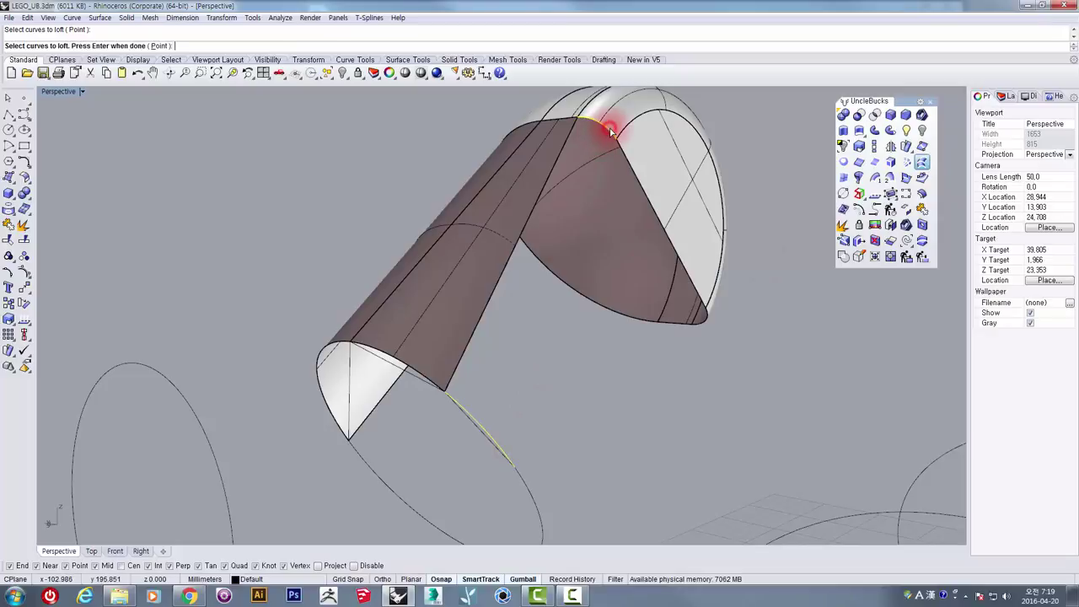
key(Return)
mouse_move(591, 253)
right_down()
mouse_move(616, 321)
mouse_move(588, 311)
mouse_move(549, 212)
mouse_move(585, 176)
mouse_move(639, 277)
mouse_move(566, 318)
mouse_move(514, 212)
mouse_move(621, 193)
mouse_move(607, 294)
mouse_move(529, 355)
mouse_move(502, 261)
mouse_move(542, 303)
mouse_move(509, 345)
mouse_move(575, 258)
right_up()
scroll(624, 333, down, 4)
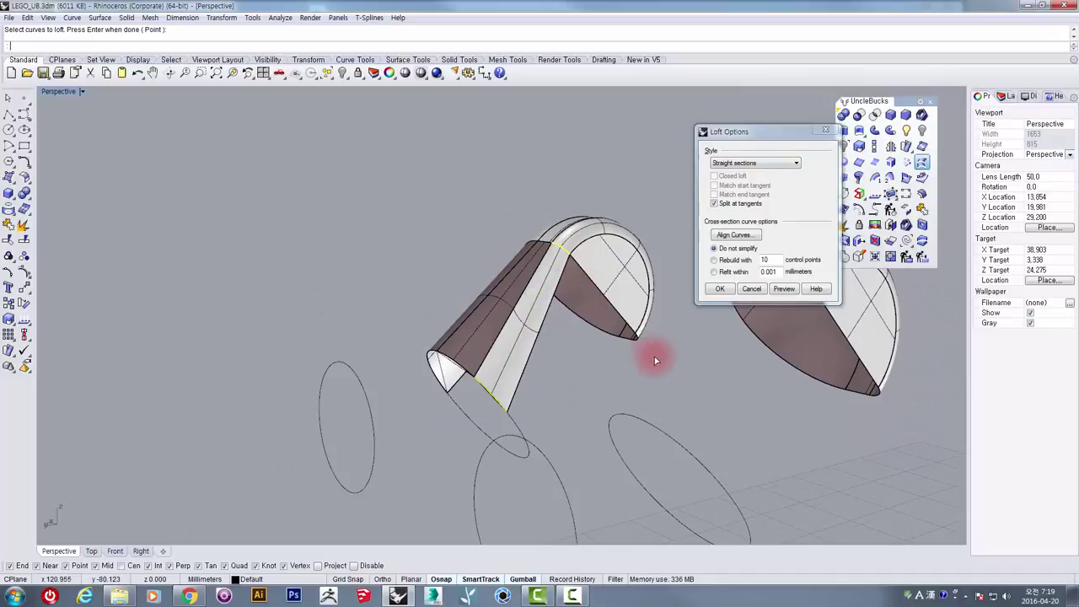
right_drag(536, 363, 498, 373)
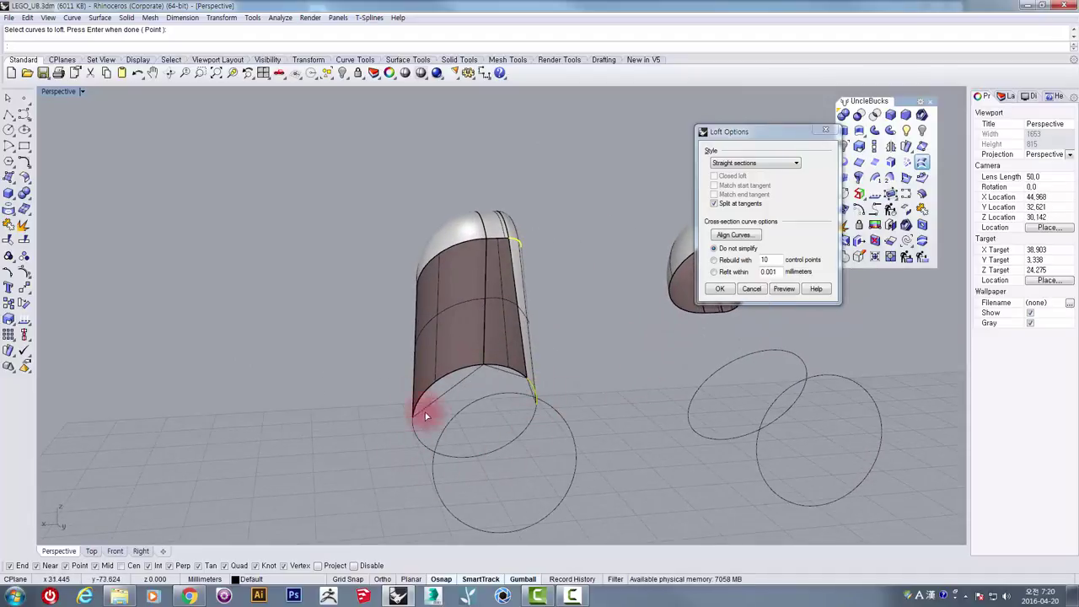
right_drag(425, 412, 547, 363)
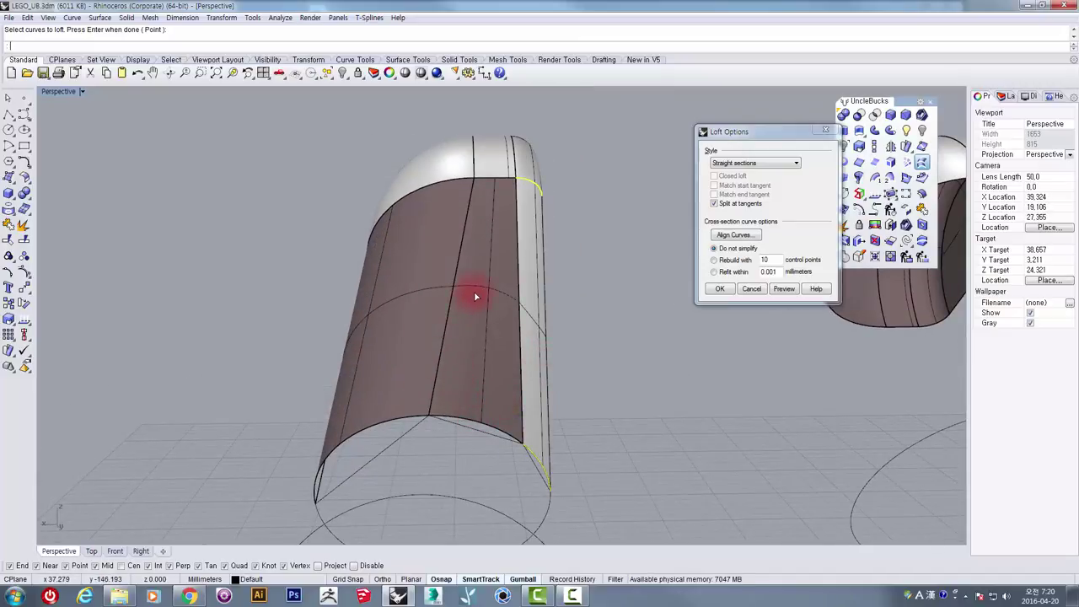
key(Return)
- Examine from several angles how the first lofted strip meets the head's domed surface along their shared rim
right_drag(513, 346, 493, 372)
click(493, 372)
click(402, 339)
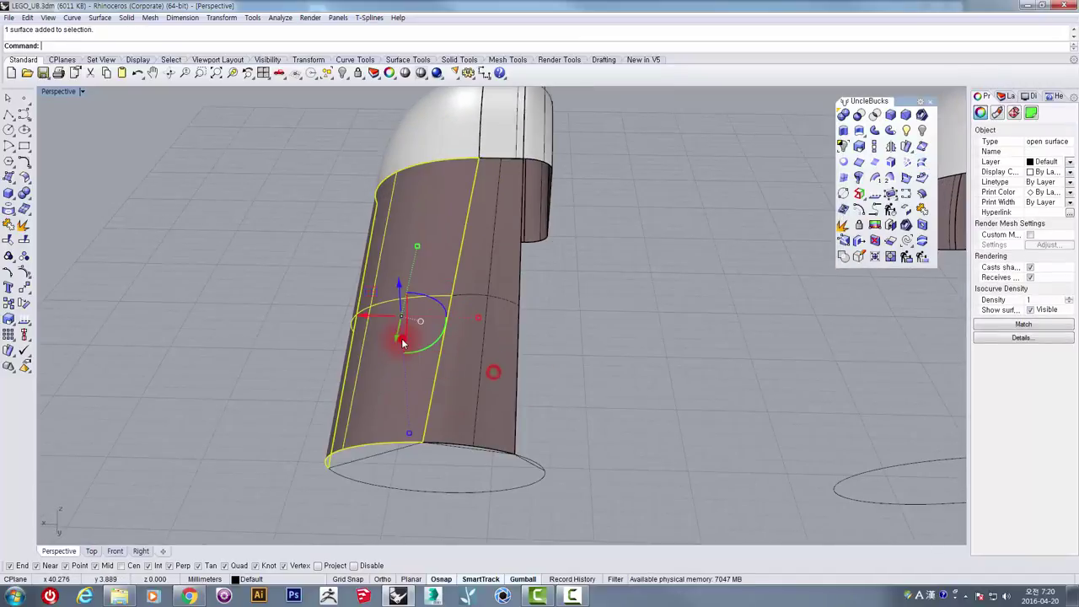
right_drag(403, 341, 520, 243)
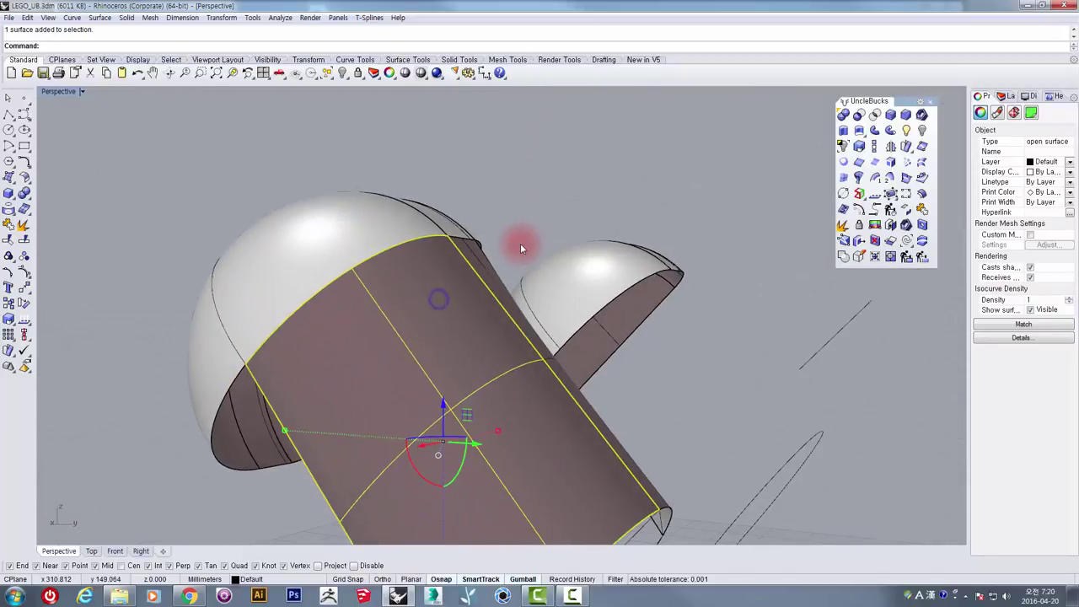
right_drag(440, 305, 455, 223)
scroll(479, 241, up, 4)
scroll(479, 241, up, 3)
scroll(477, 243, down, 6)
right_drag(412, 276, 524, 160)
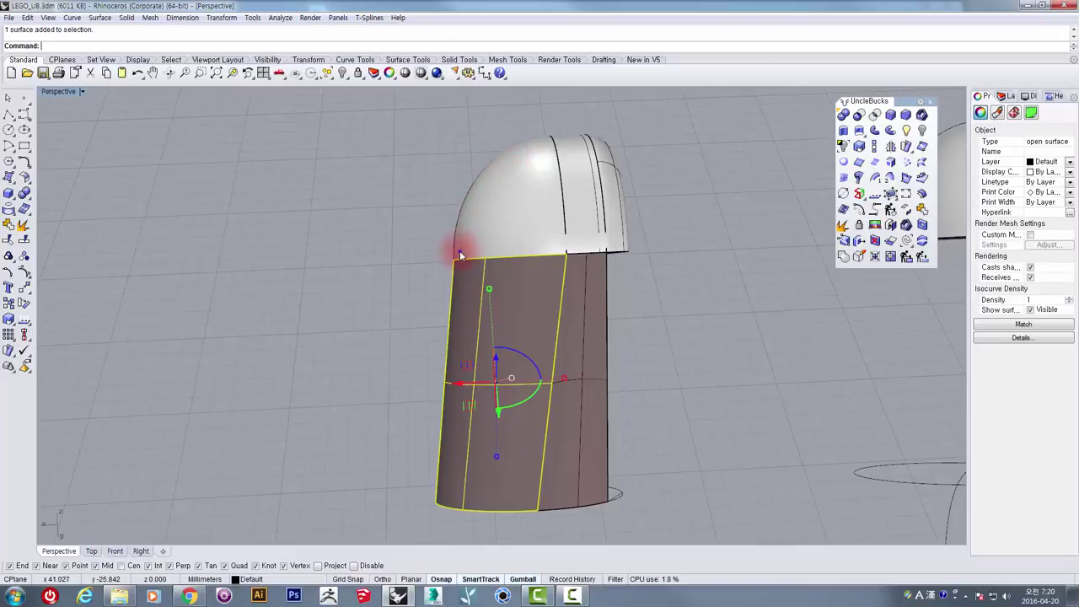
right_drag(459, 253, 458, 231)
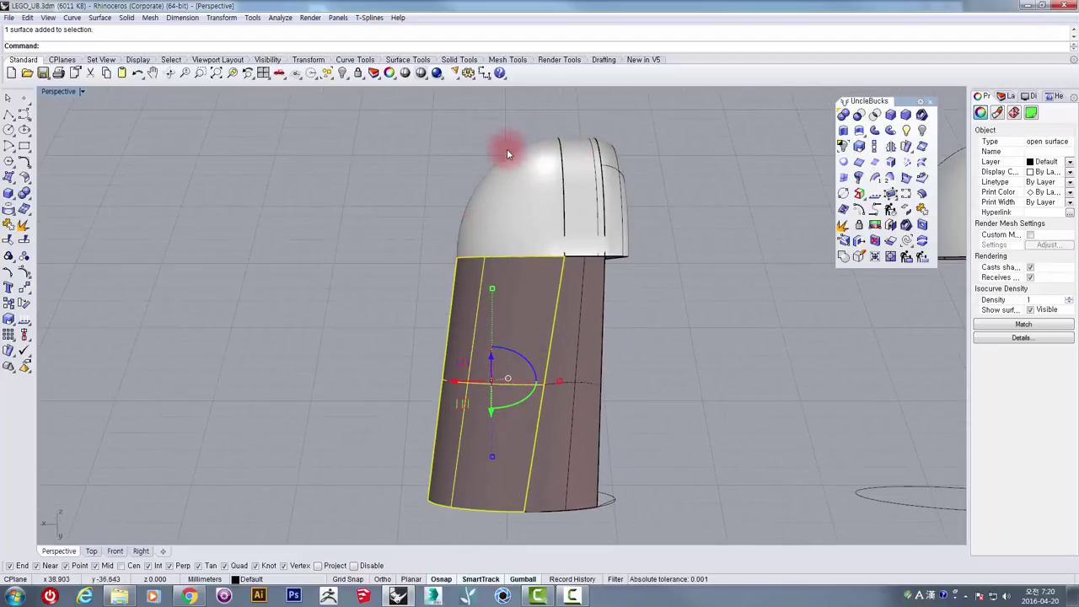
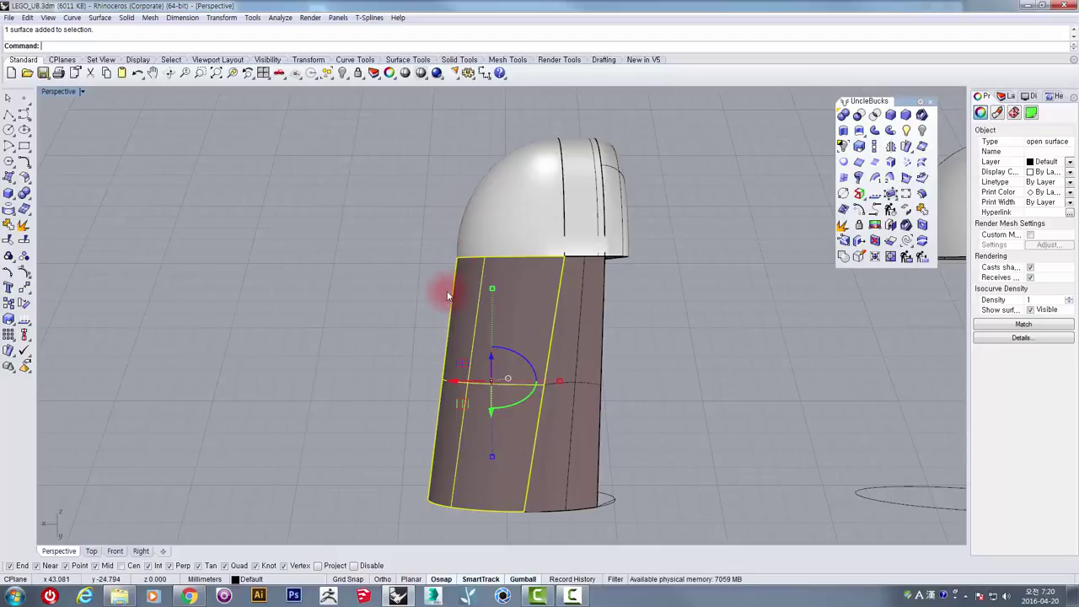
right_drag(429, 385, 552, 227)
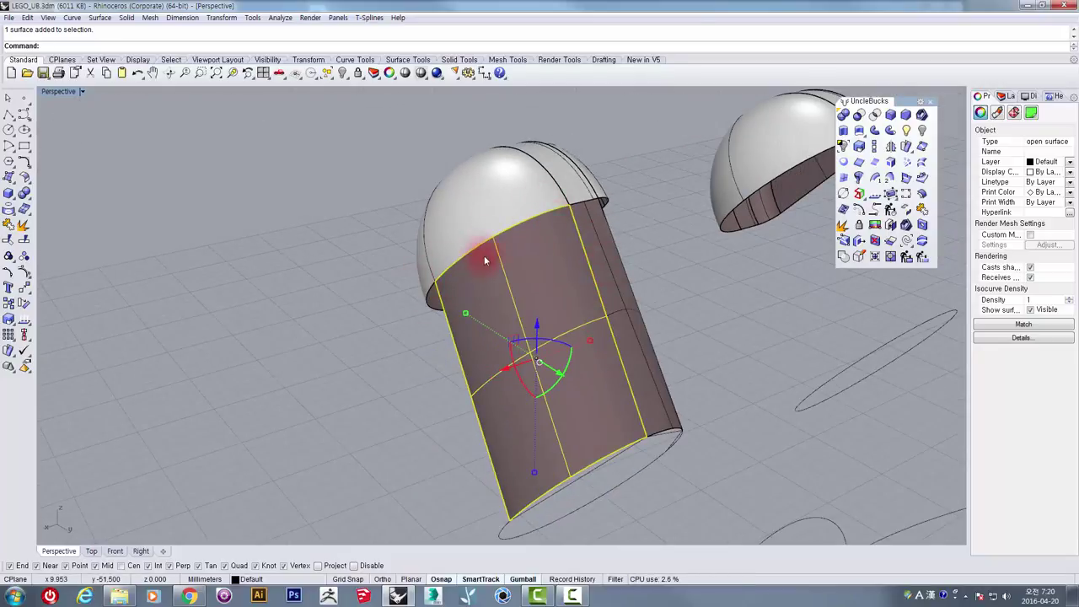
right_drag(485, 261, 588, 263)
scroll(493, 267, up, 4)
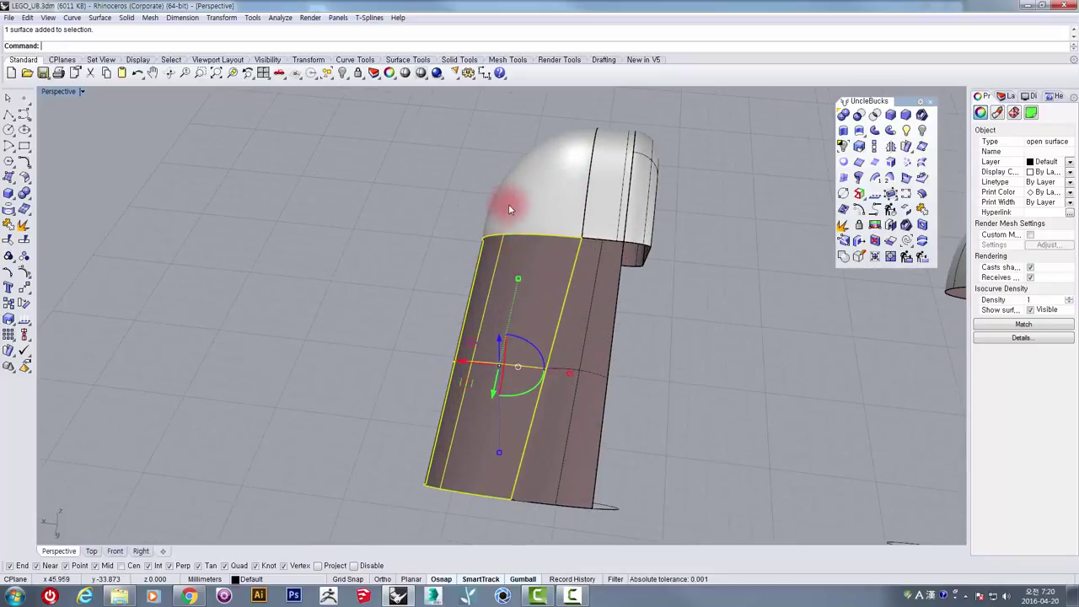
- Try to shift the domed head surface's three outer control points inward along X by about 0.344 mm, and undo the shift
right_drag(508, 204, 431, 253)
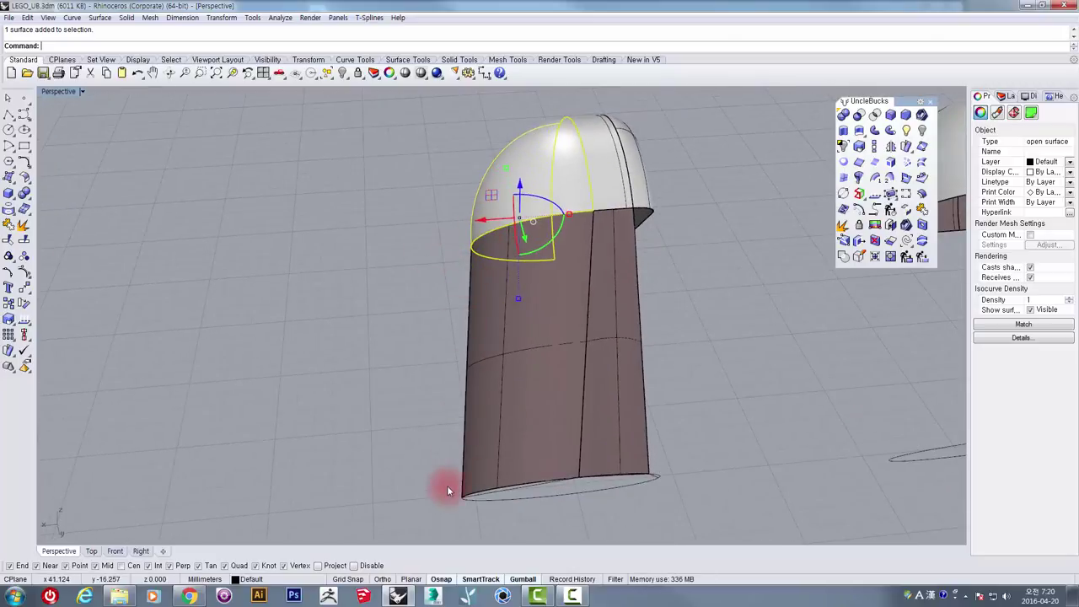
right_drag(429, 180, 360, 145)
click(25, 271)
drag(459, 200, 460, 202)
right_drag(460, 202, 419, 232)
drag(408, 224, 429, 222)
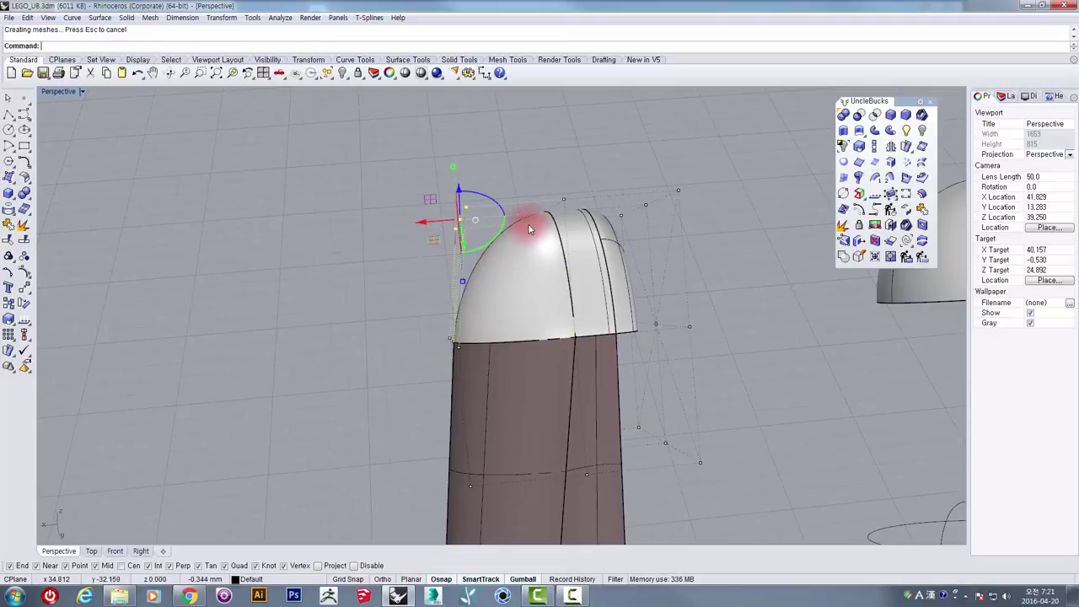
shift+right_drag(443, 374, 427, 234)
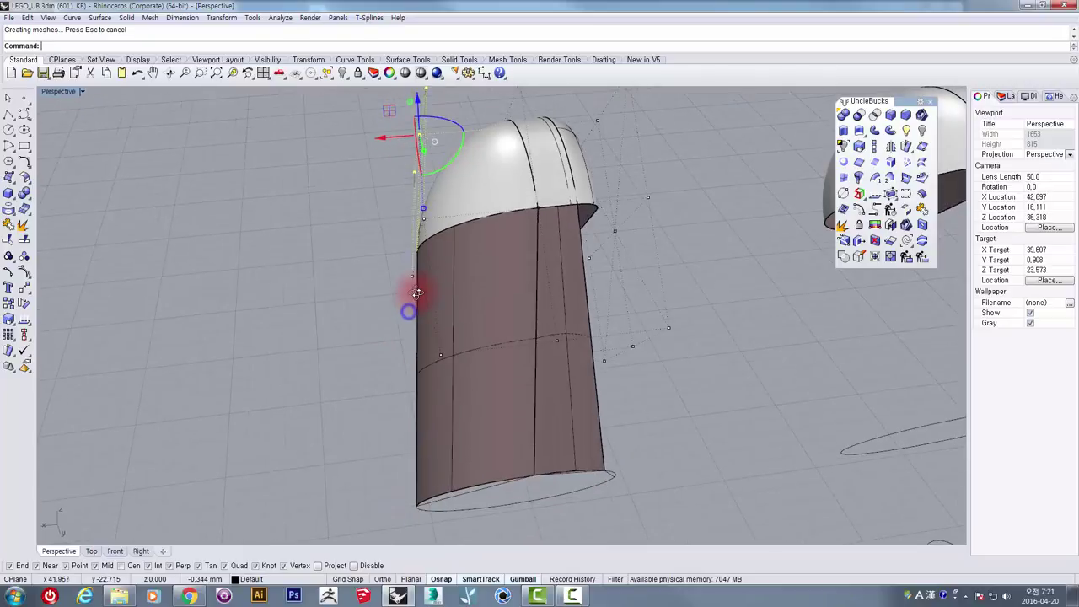
key(ctrl+z)
right_drag(402, 299, 350, 301)
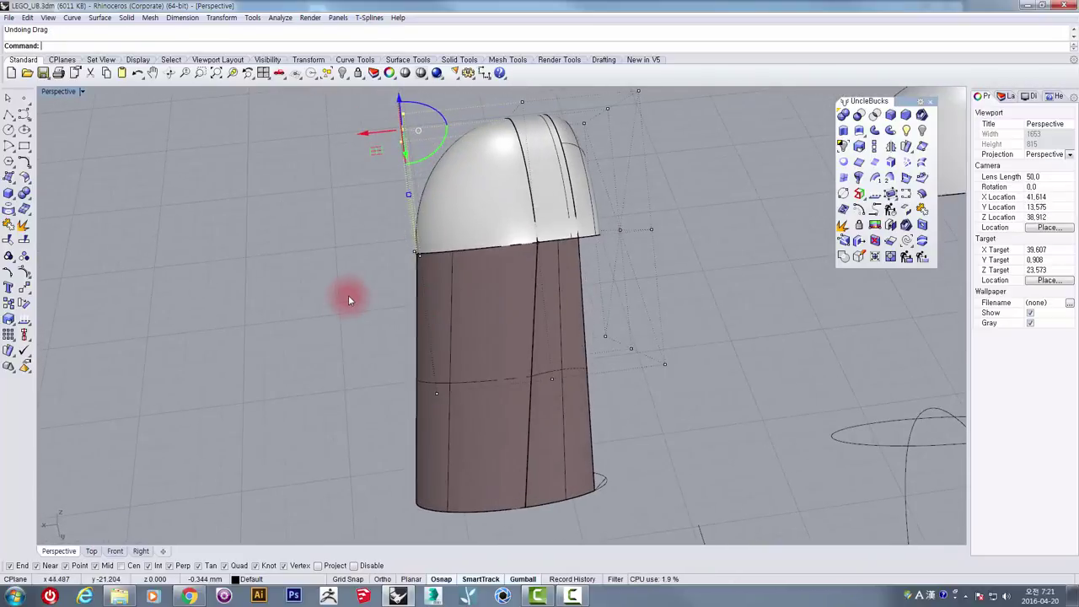
- Draw a straight line along the first lofted strip's outer side edge, from the head's rim to the strip's lower corner
click(414, 275)
right_drag(414, 275, 341, 264)
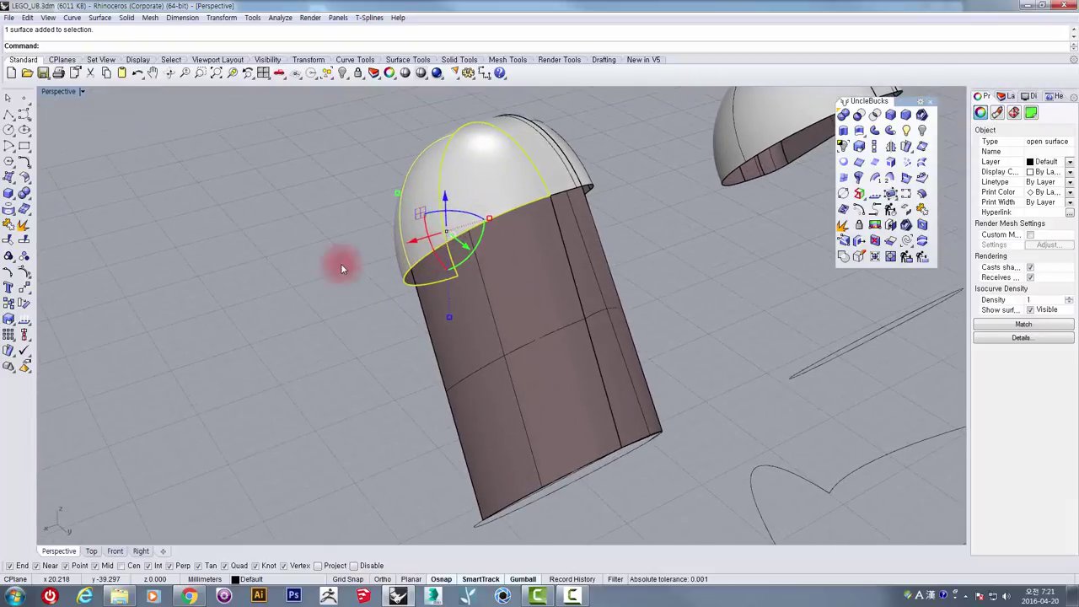
click(8, 113)
right_drag(414, 357, 430, 317)
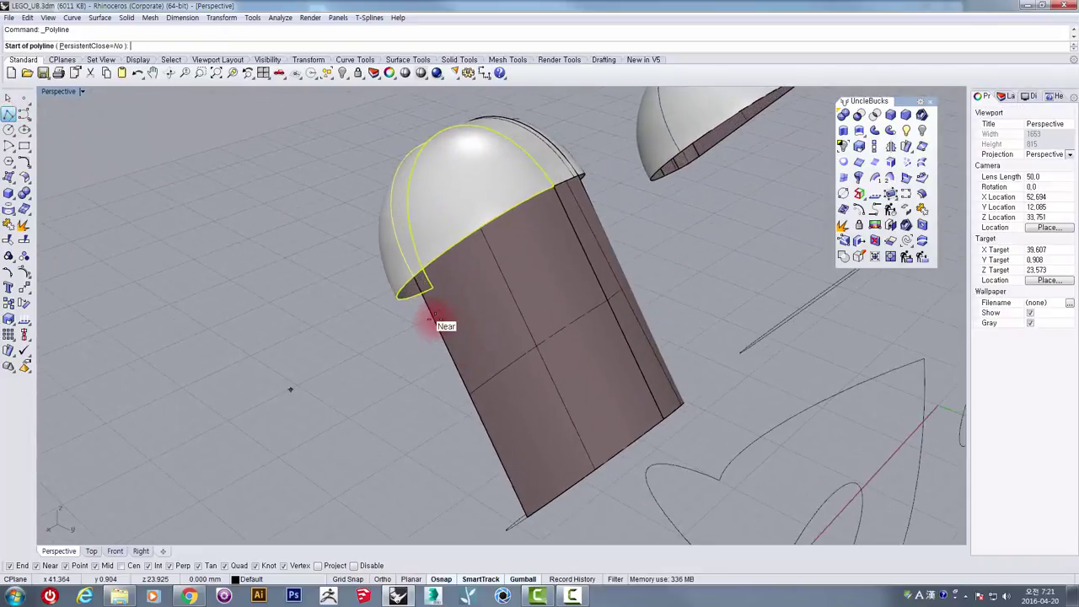
click(414, 291)
right_drag(512, 450, 455, 396)
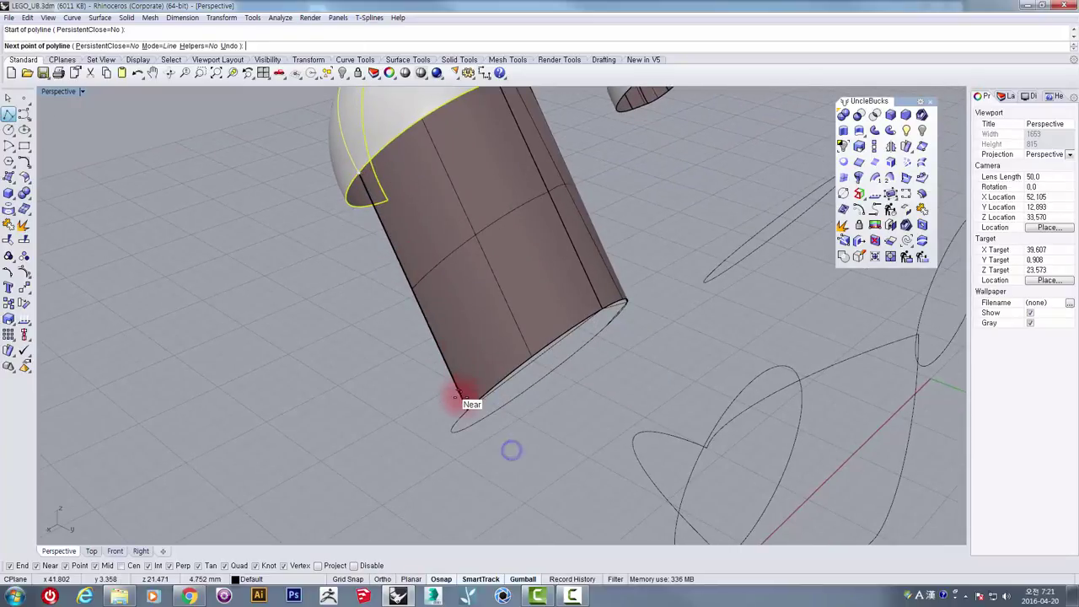
click(466, 410)
right_click(456, 381)
- Stretch the line lengthwise with the gumball so it extends well beyond both the head and the strip's lower end
click(453, 378)
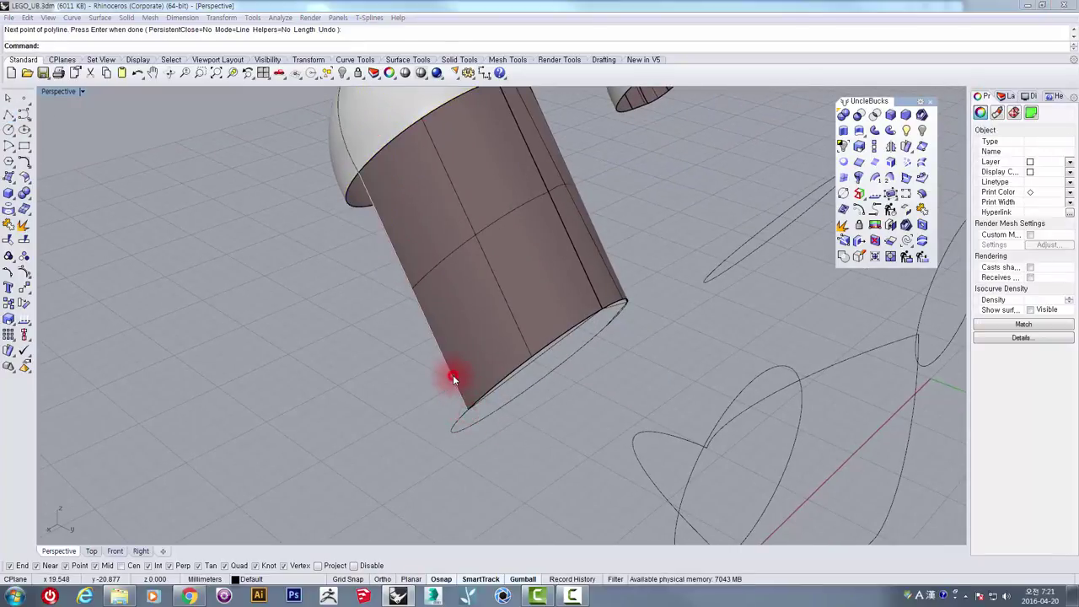
click(489, 406)
right_drag(489, 405, 426, 353)
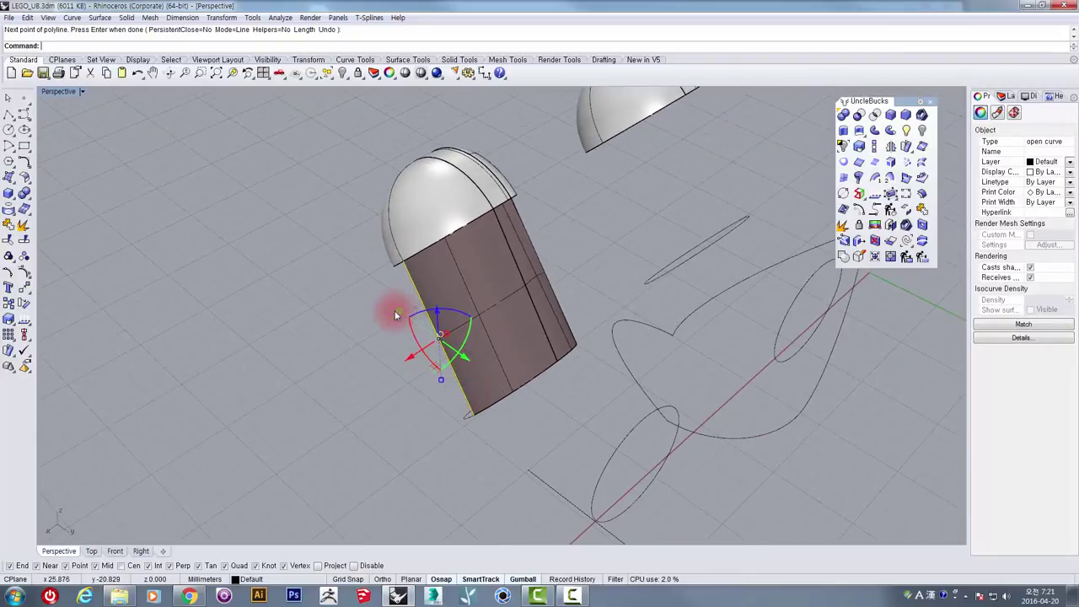
drag(396, 313, 356, 285)
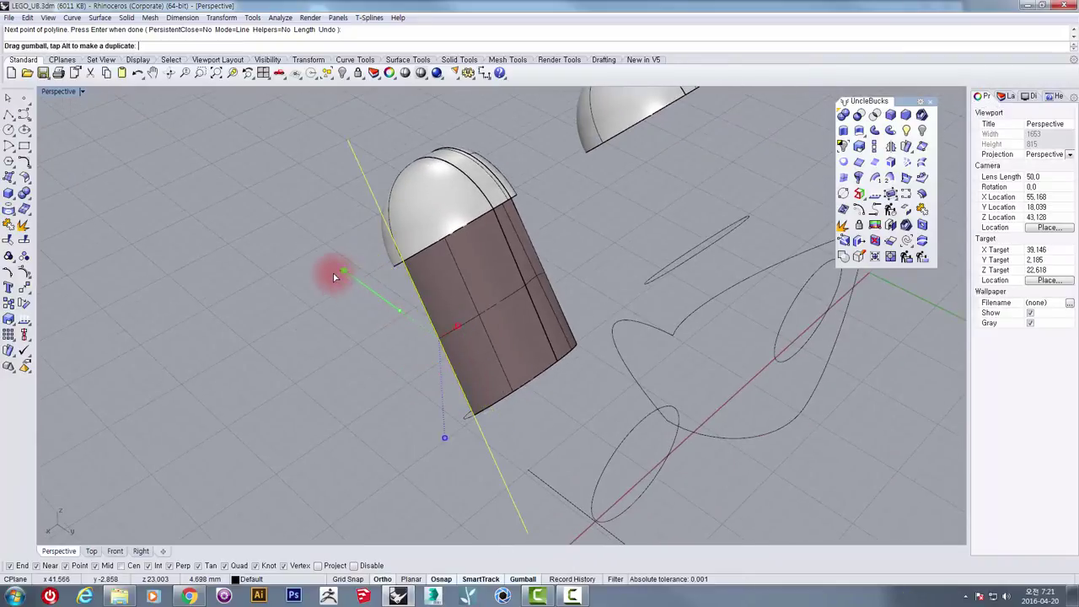
drag(427, 331, 348, 299)
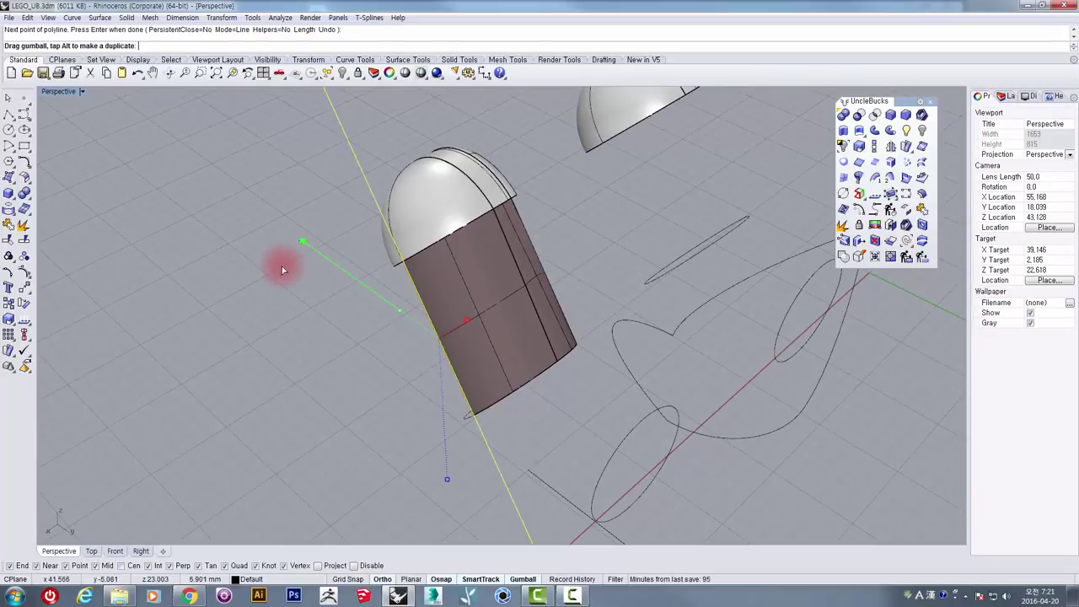
drag(283, 270, 345, 295)
right_drag(344, 295, 448, 335)
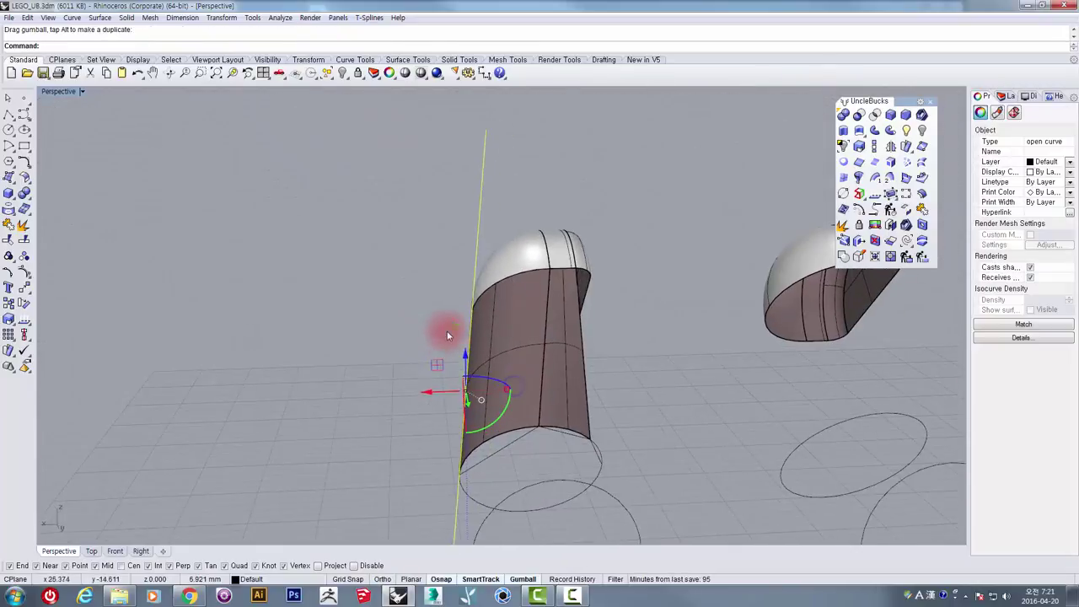
- Display the domed head surface's control points and select the three beside the extended guide line
click(502, 278)
scroll(489, 286, up, 3)
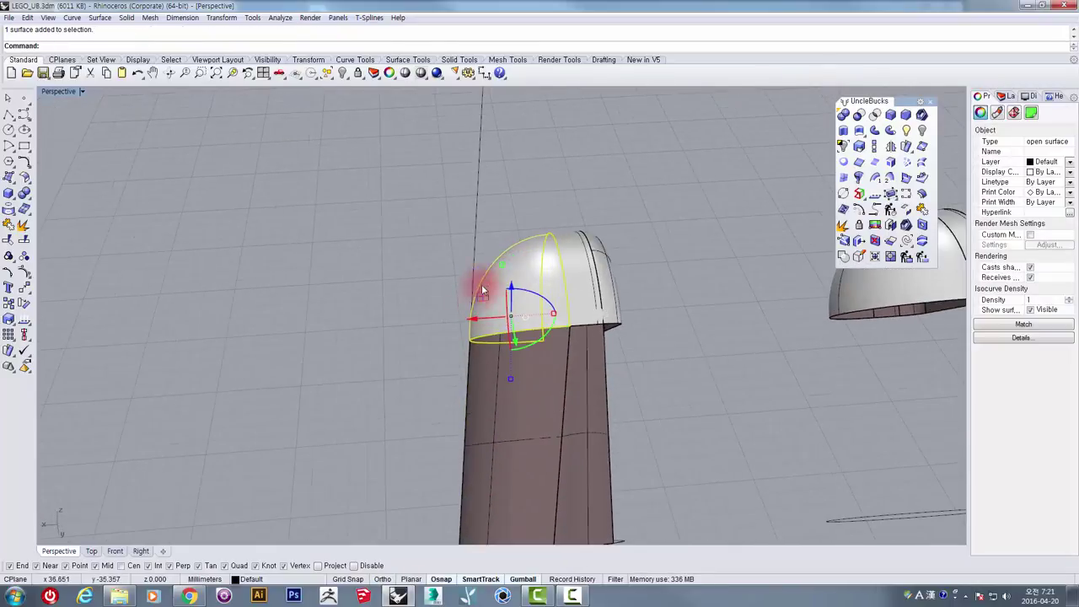
click(24, 271)
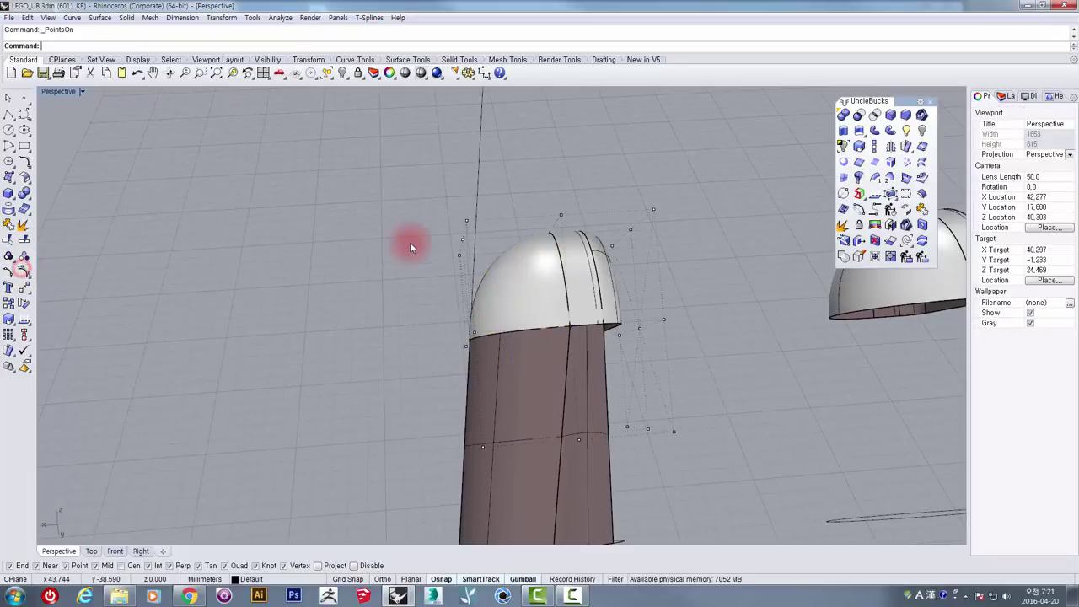
scroll(447, 236, up, 2)
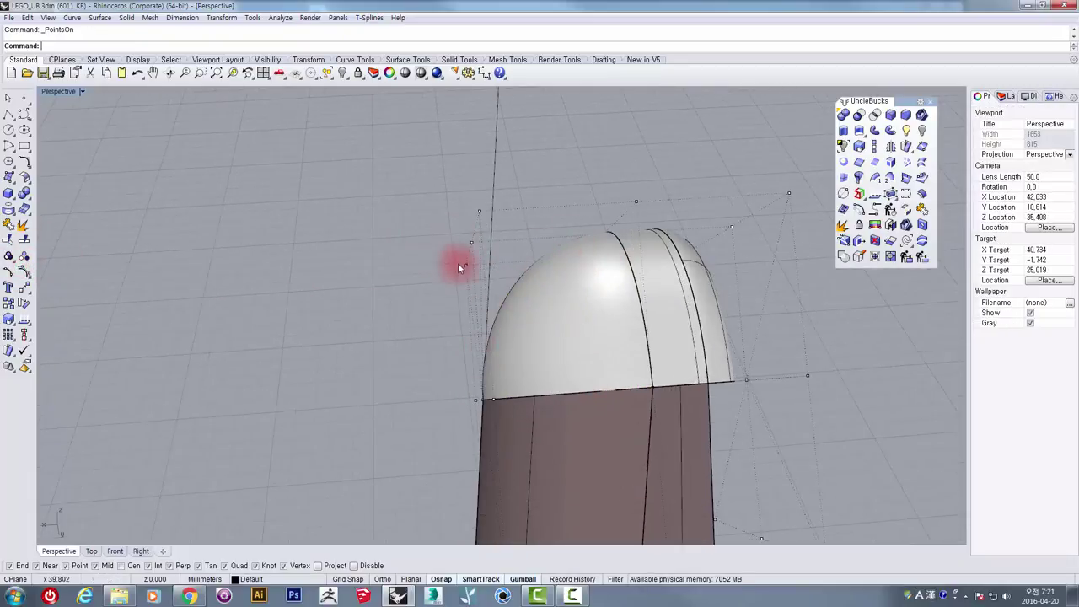
drag(410, 174, 502, 315)
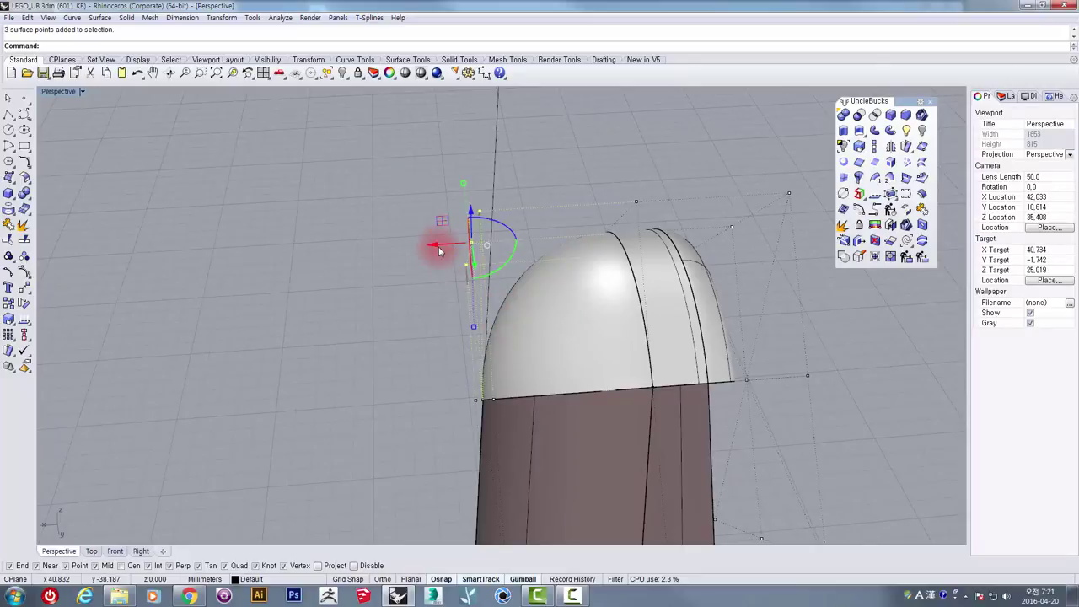
right_drag(439, 251, 479, 262)
scroll(477, 263, up, 6)
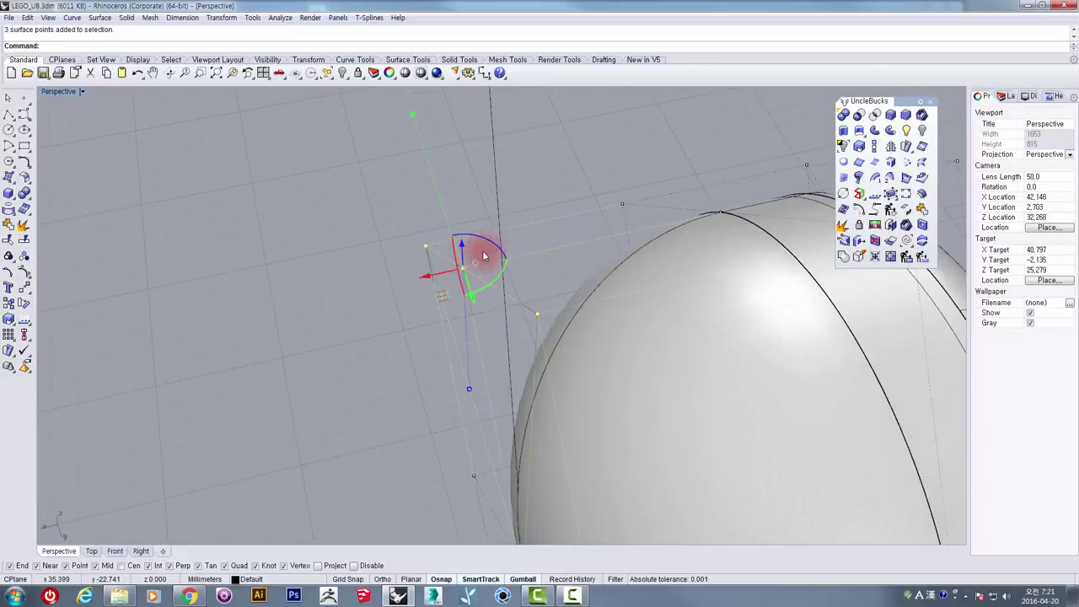
- Enable projected object snapping in the top view, with the head's three outer control points still selected
double_click(53, 93)
double_click(49, 92)
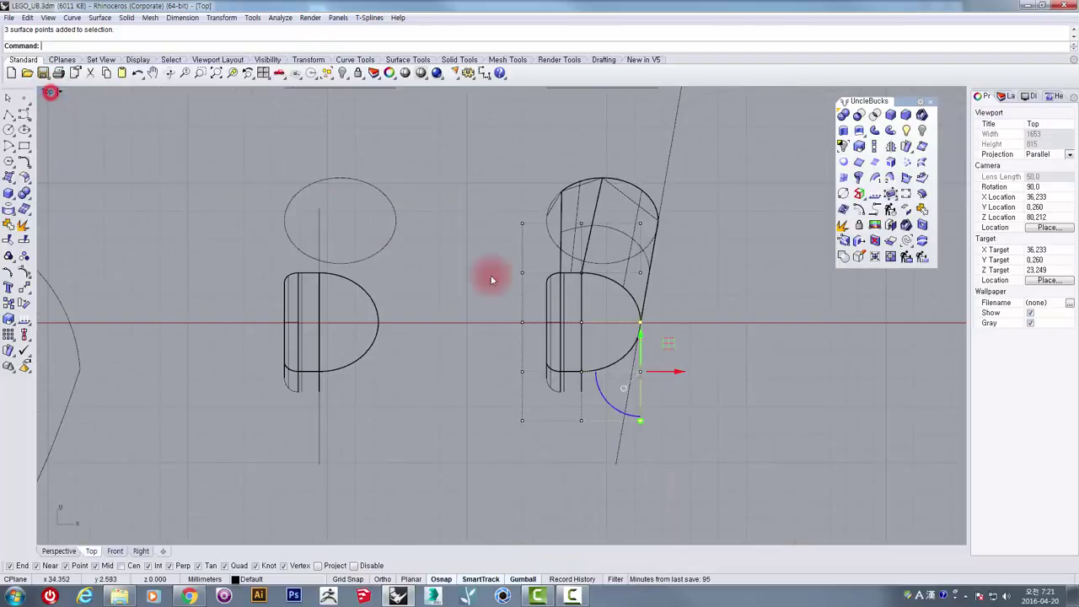
scroll(717, 357, up, 5)
scroll(618, 357, up, 3)
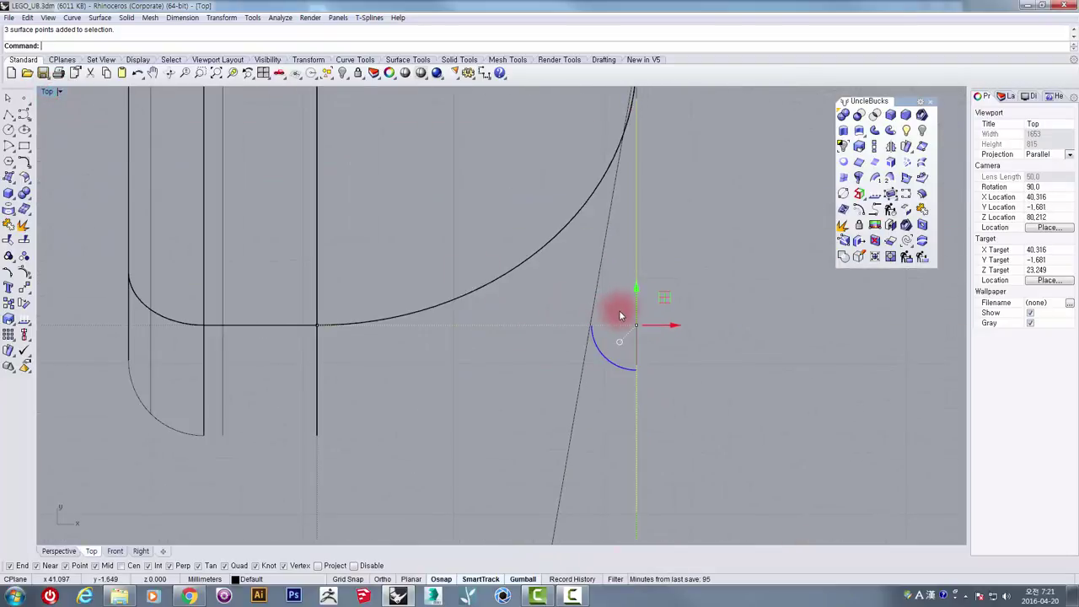
click(318, 566)
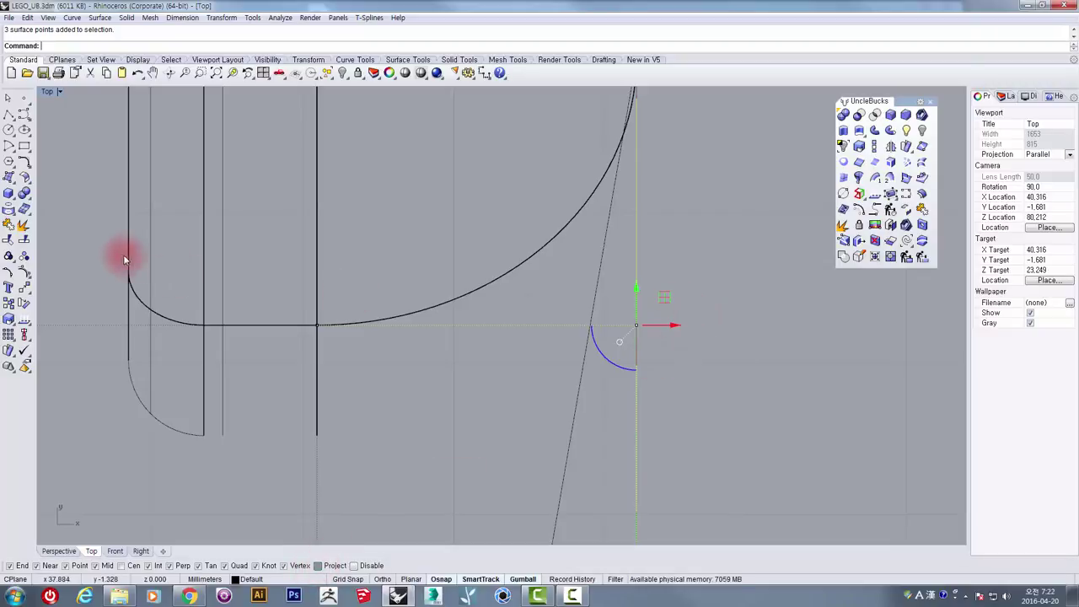
- Try to move the three selected control points inward along X by about 0.307 mm onto the guide line in the top view
text(Move)
key(Return)
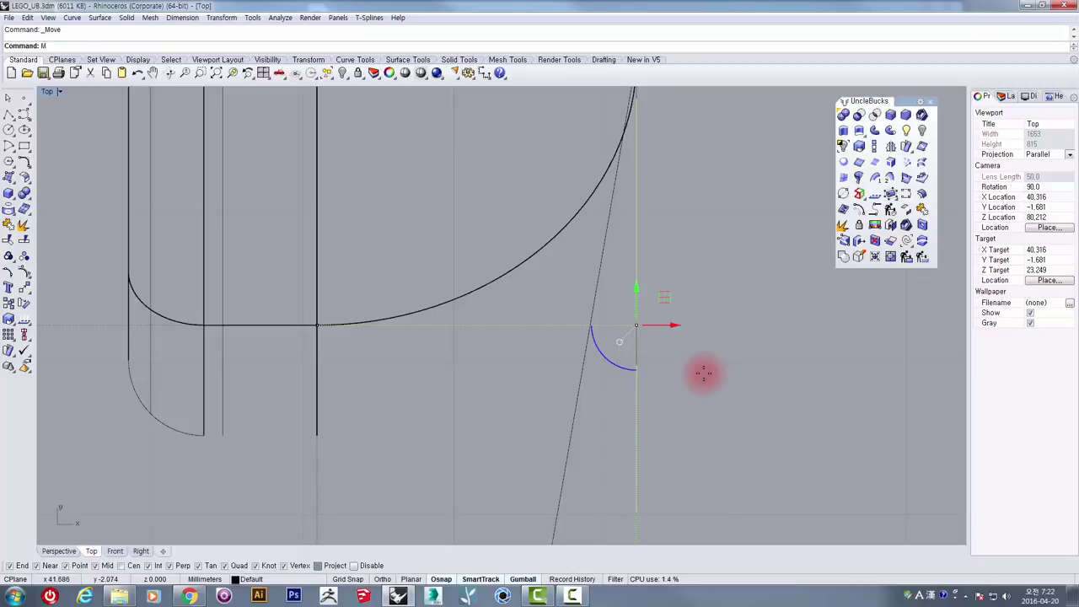
scroll(693, 373, down, 4)
scroll(693, 373, down, 1)
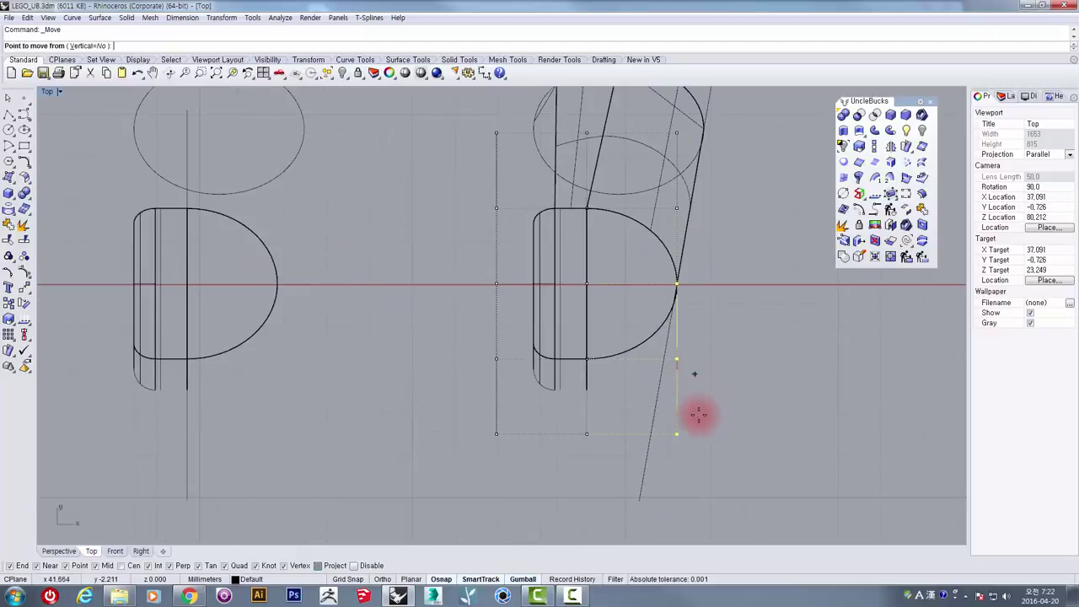
scroll(718, 360, up, 5)
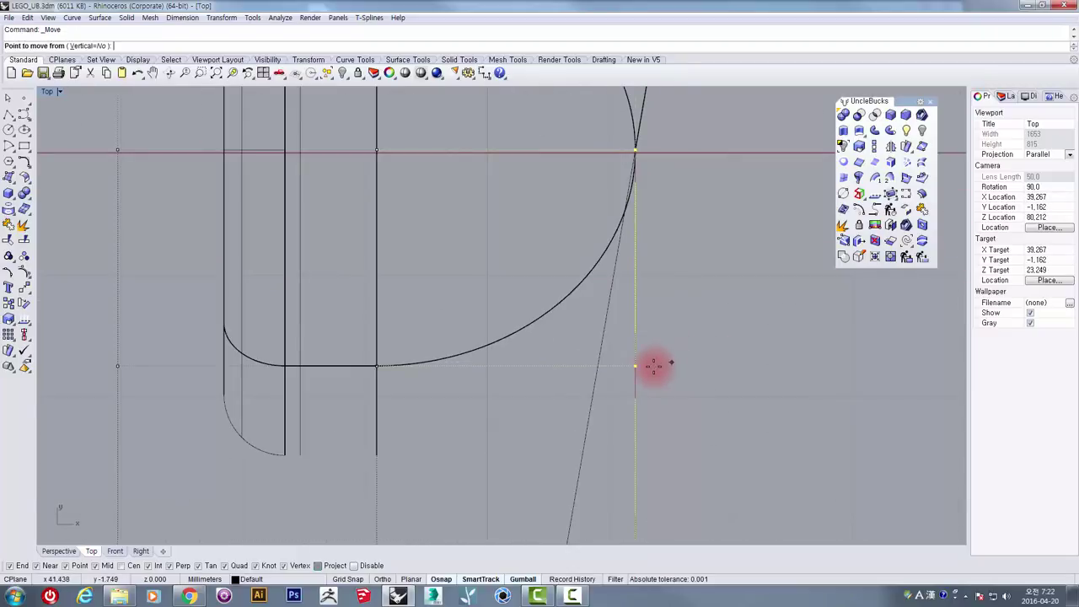
scroll(637, 367, down, 3)
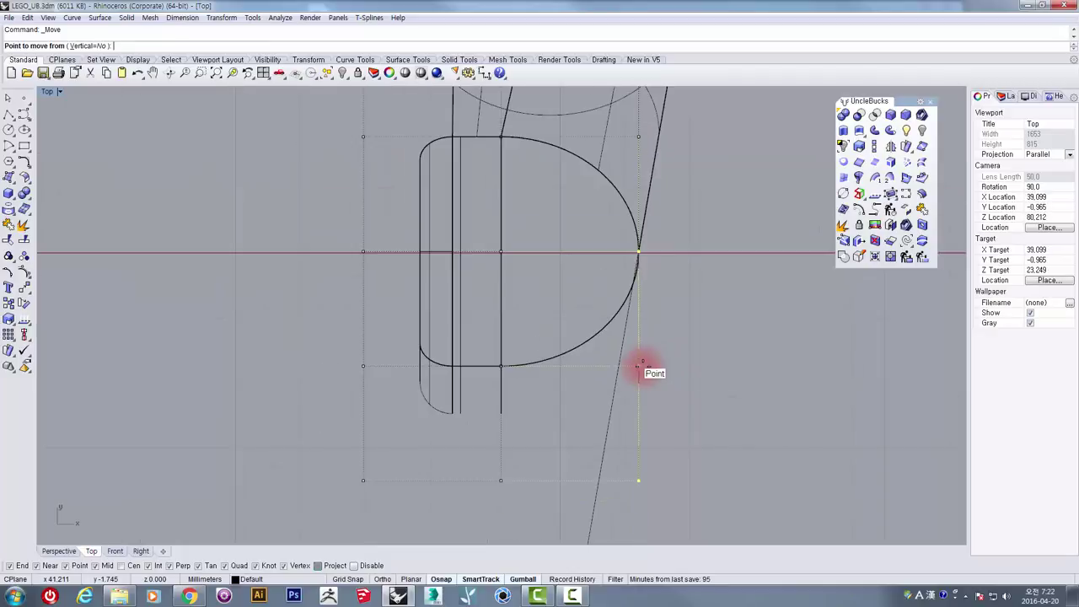
scroll(714, 385, down, 2)
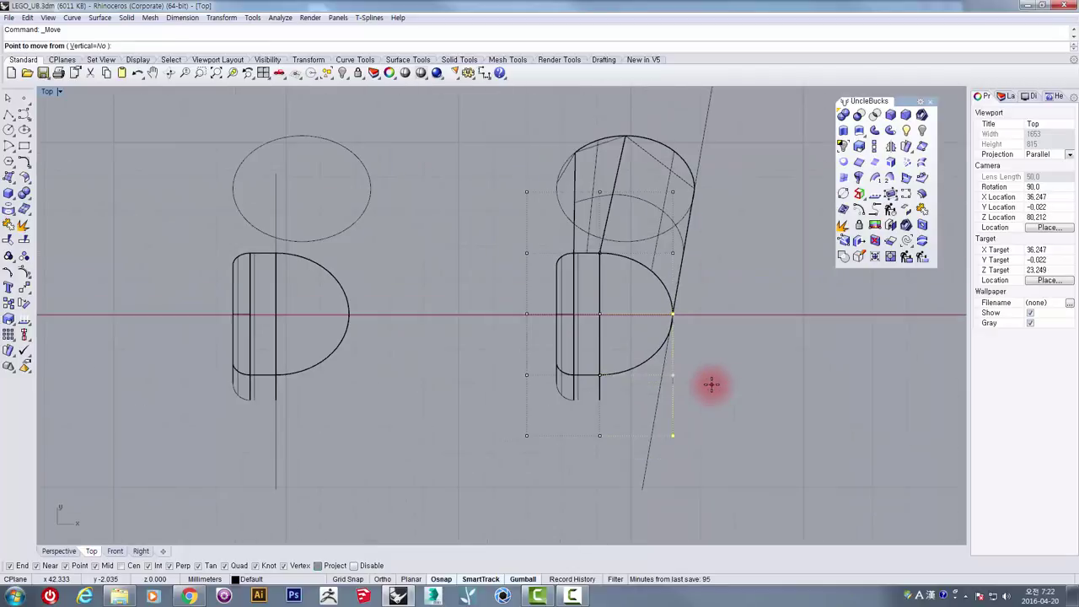
double_click(48, 92)
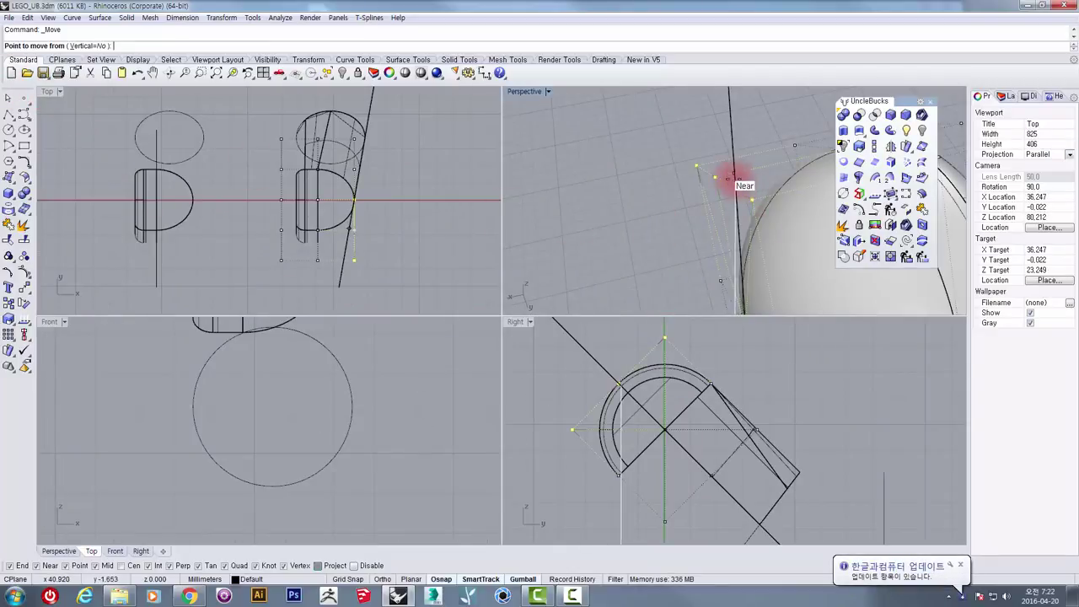
scroll(379, 224, up, 2)
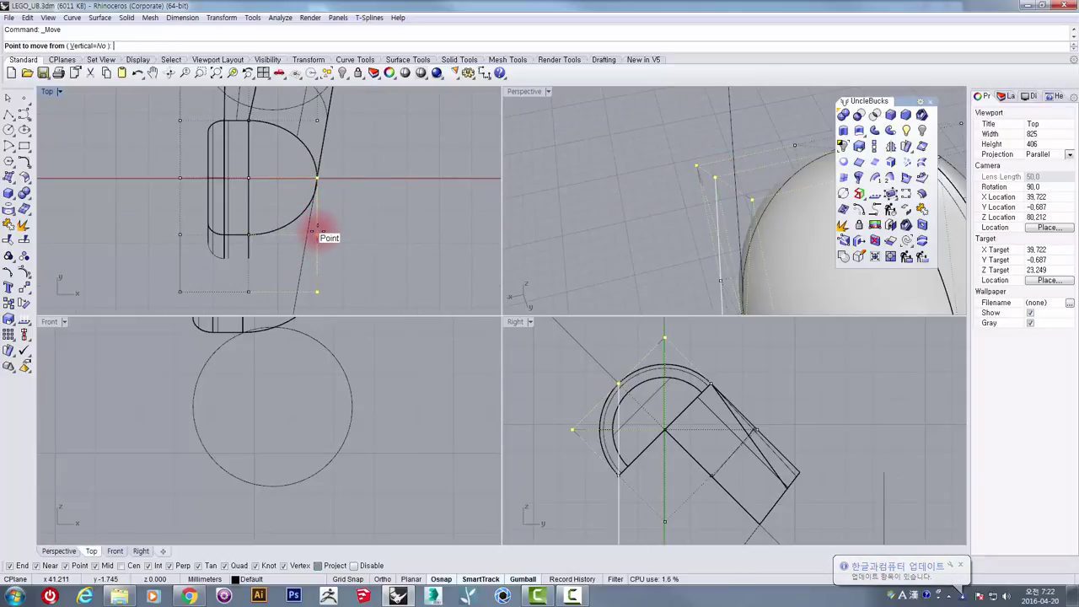
click(317, 228)
scroll(317, 229, up, 4)
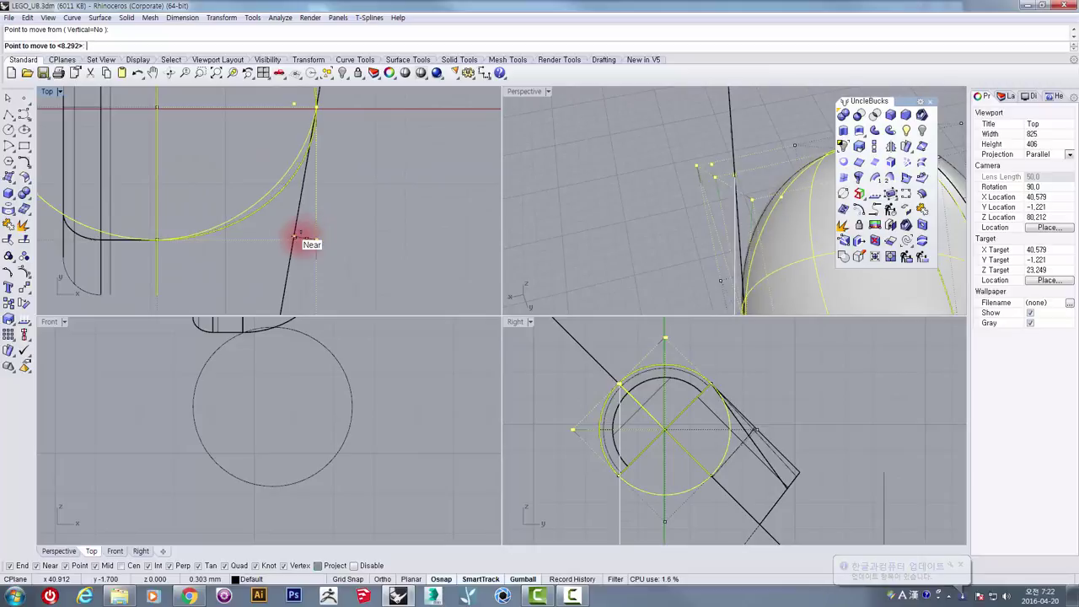
scroll(304, 239, up, 2)
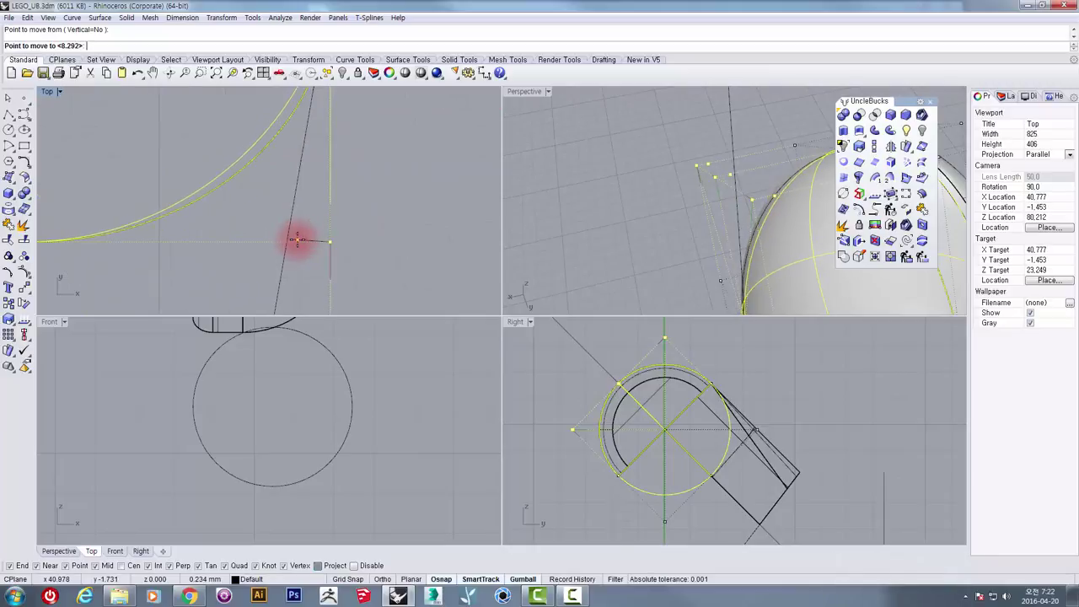
scroll(301, 243, up, 3)
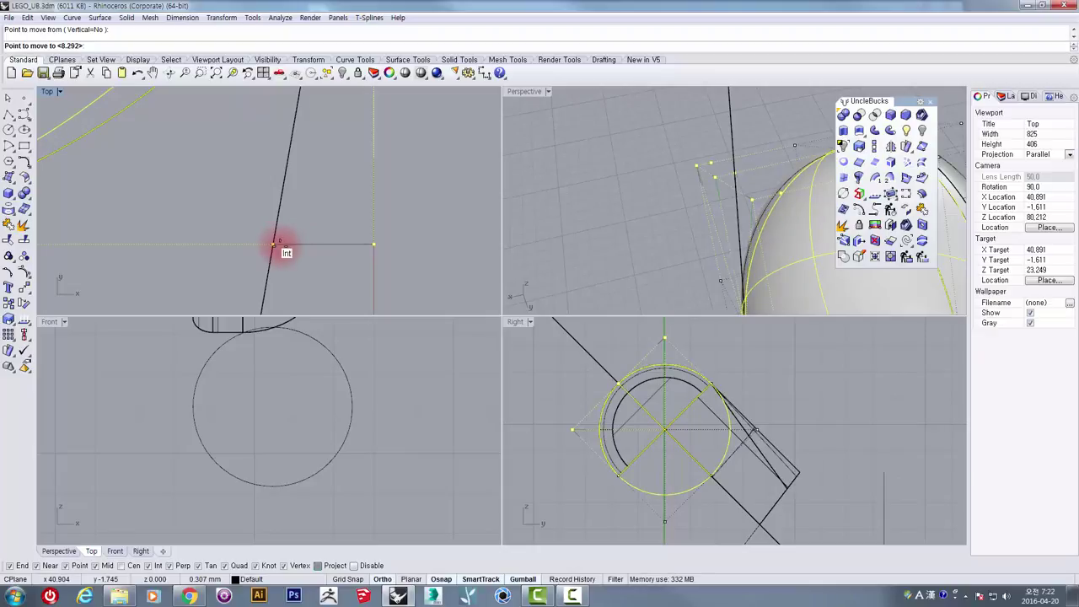
click(281, 246)
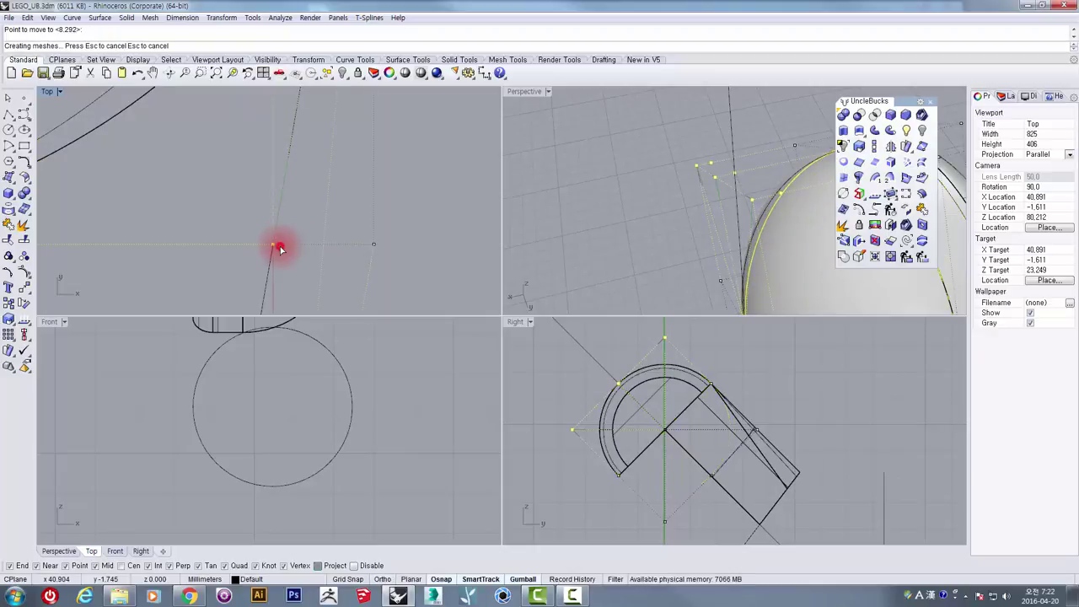
- Inspect the reshaped dome against the guide line and lofted strips, and undo the control point move
scroll(282, 245, down, 2)
scroll(282, 246, down, 2)
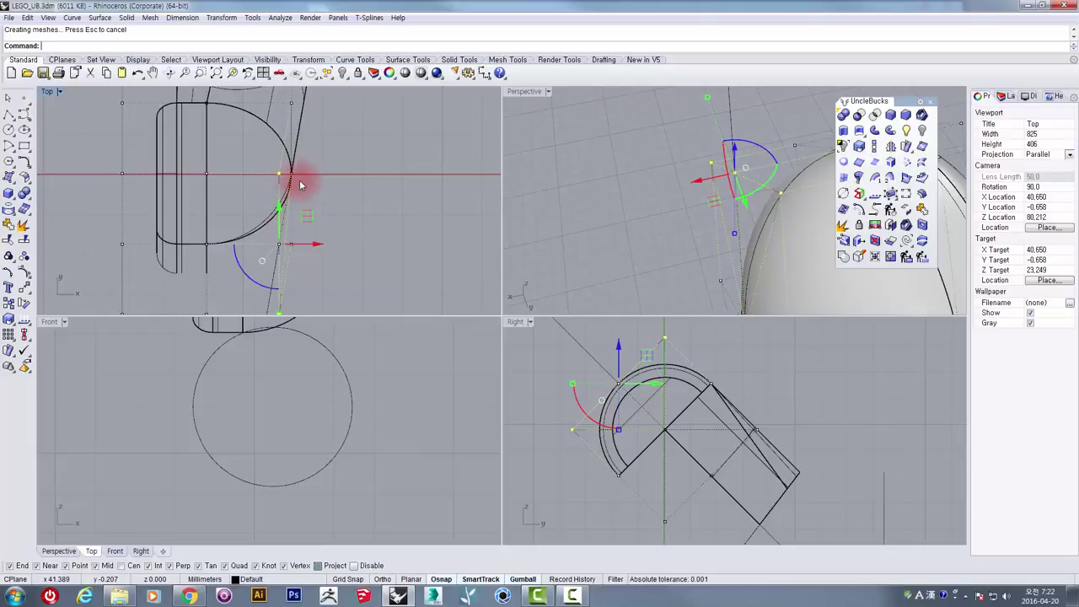
scroll(291, 190, up, 3)
scroll(303, 166, down, 1)
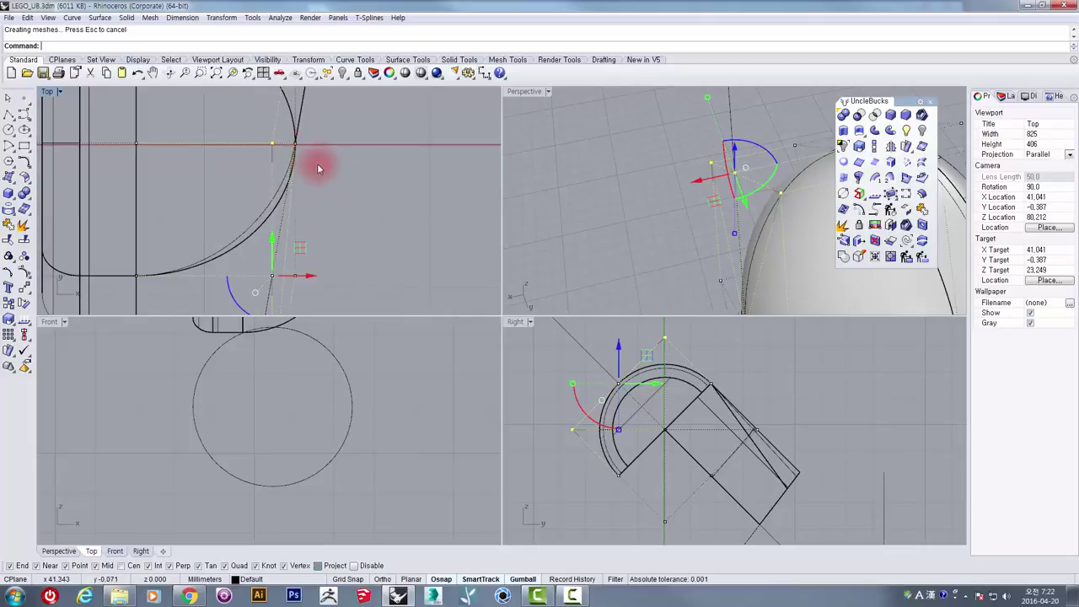
double_click(519, 91)
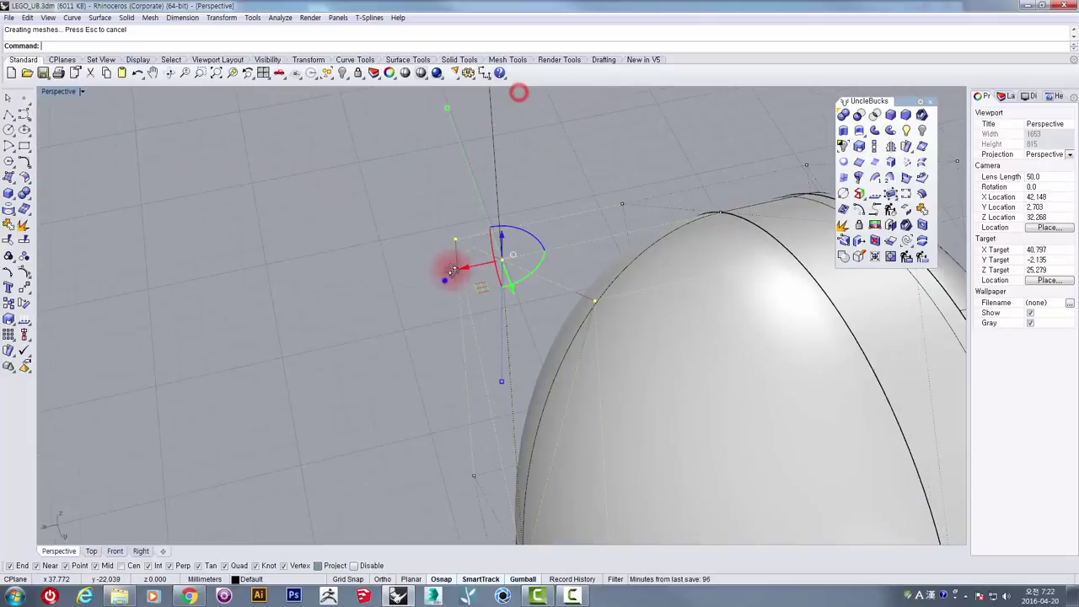
right_drag(445, 281, 554, 271)
scroll(554, 270, down, 6)
right_drag(689, 194, 696, 224)
right_drag(655, 337, 672, 322)
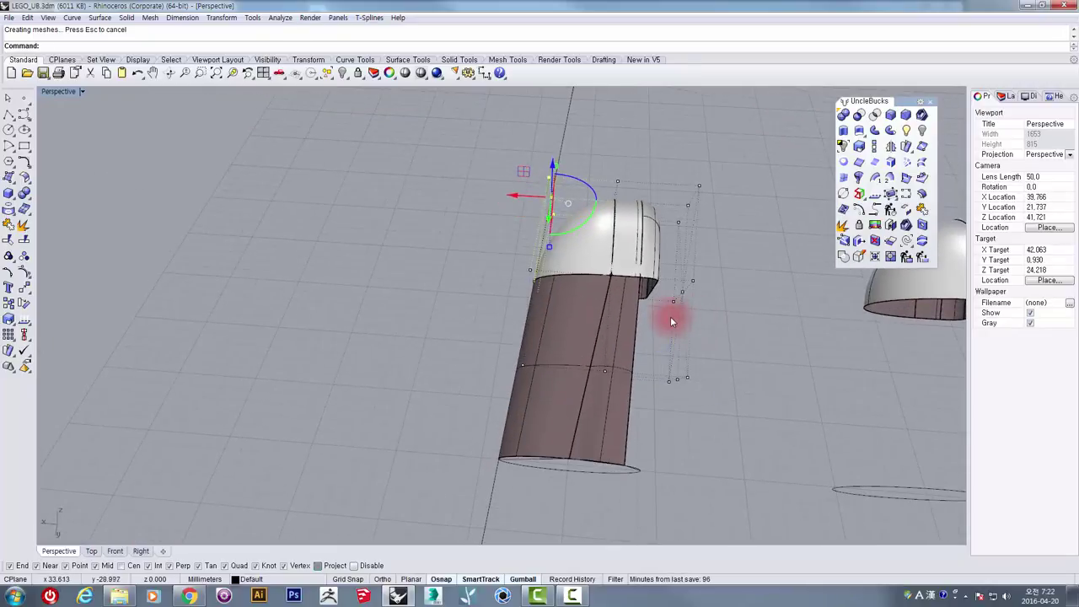
key(ctrl+z)
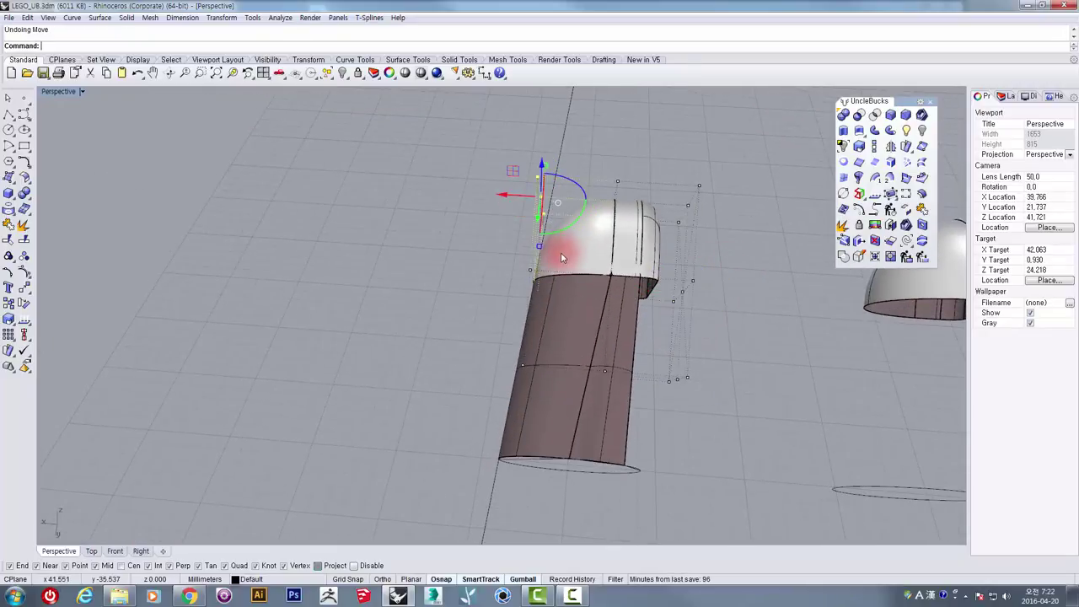
- Shrink the trimmed dome surface on the outer side of the head to its trimmed edges
click(462, 264)
click(558, 253)
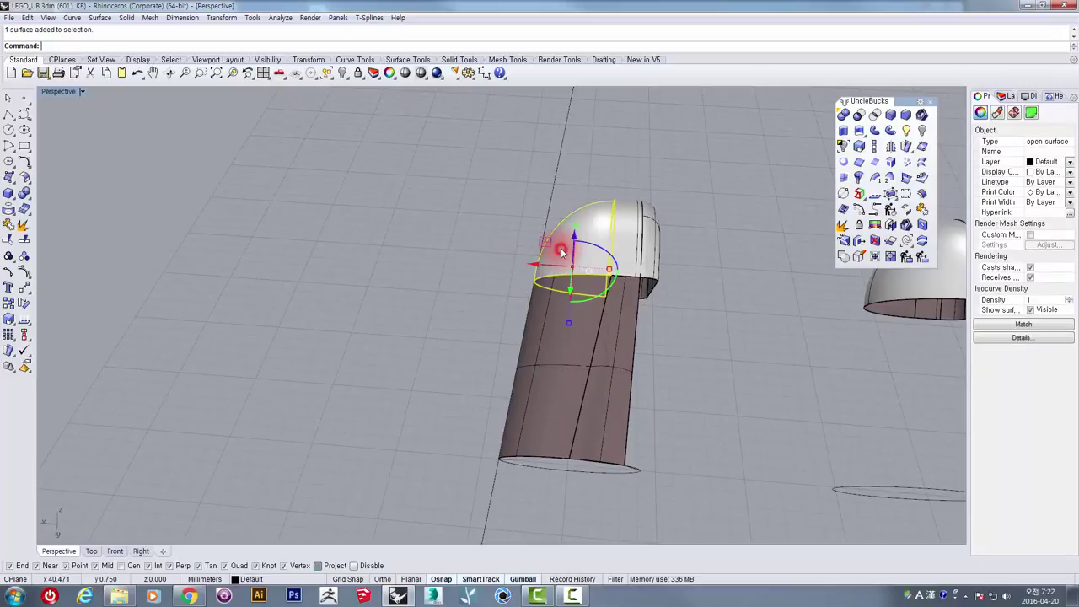
scroll(563, 249, up, 4)
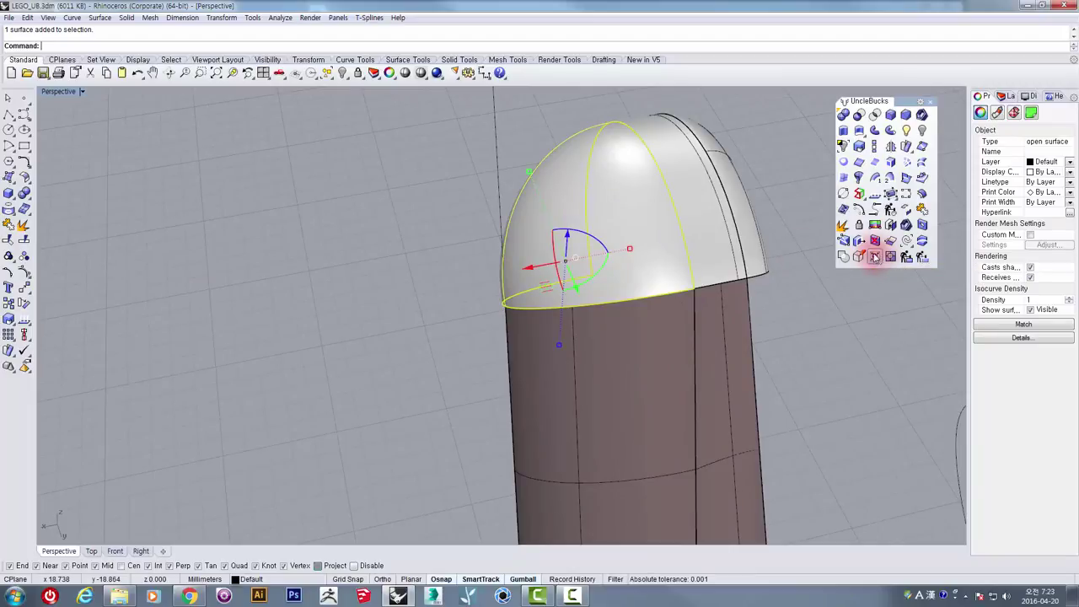
mouse_move(630, 248)
right_down()
mouse_move(602, 222)
mouse_move(624, 232)
right_up()
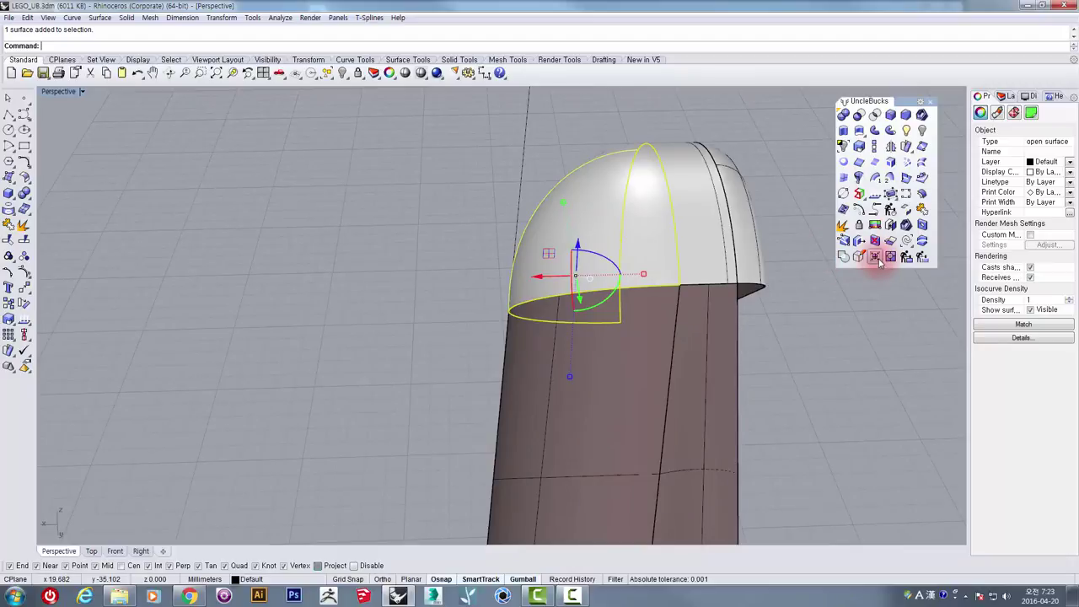
click(25, 270)
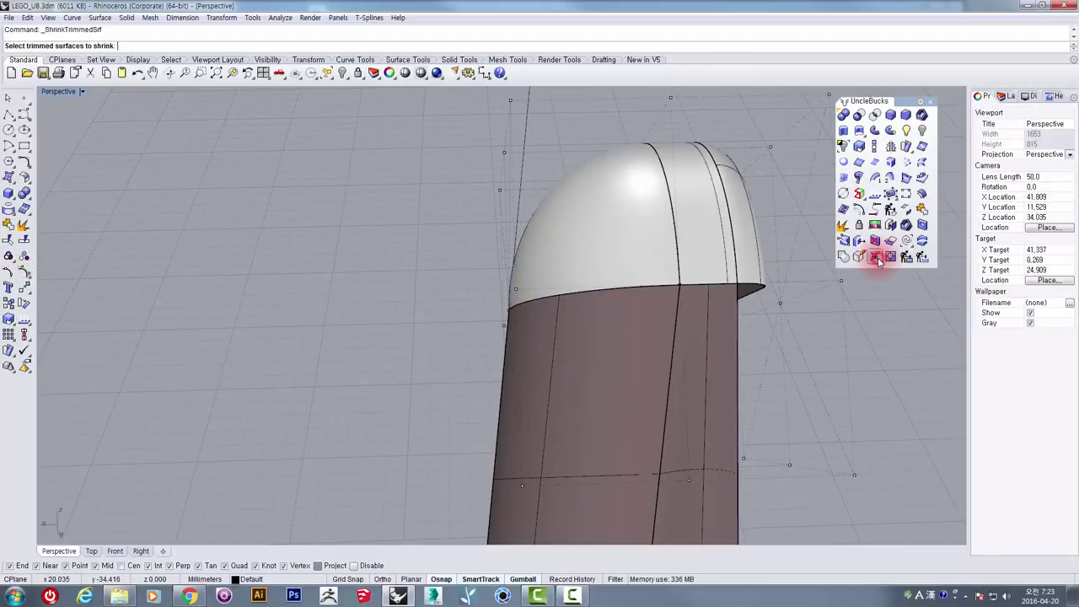
click(591, 239)
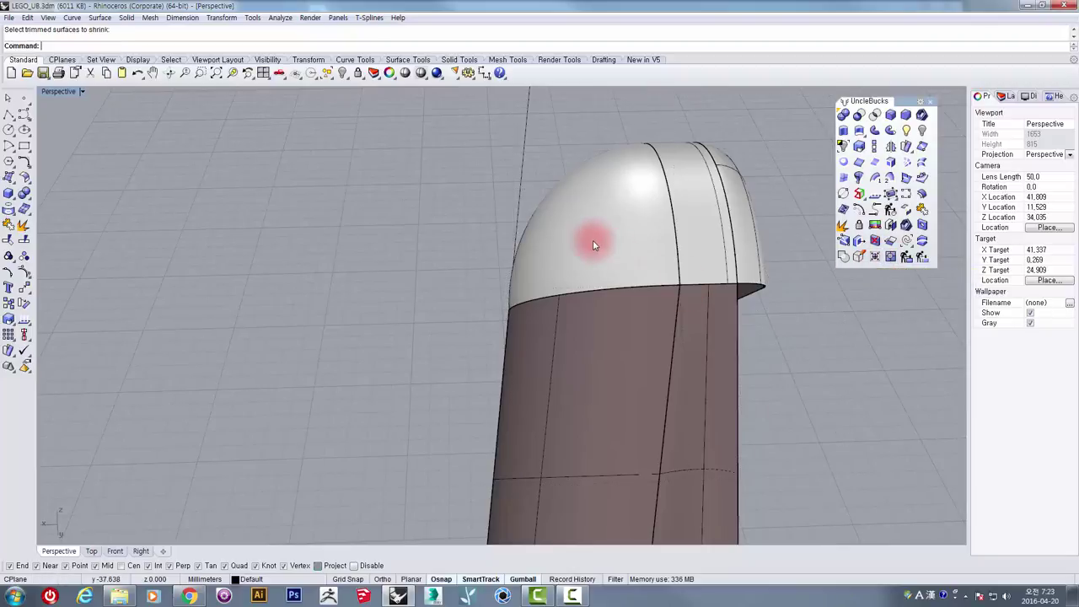
right_click(848, 268)
- Display the shrunk dome surface's control points and select the three outer ones beside the guide line
click(649, 258)
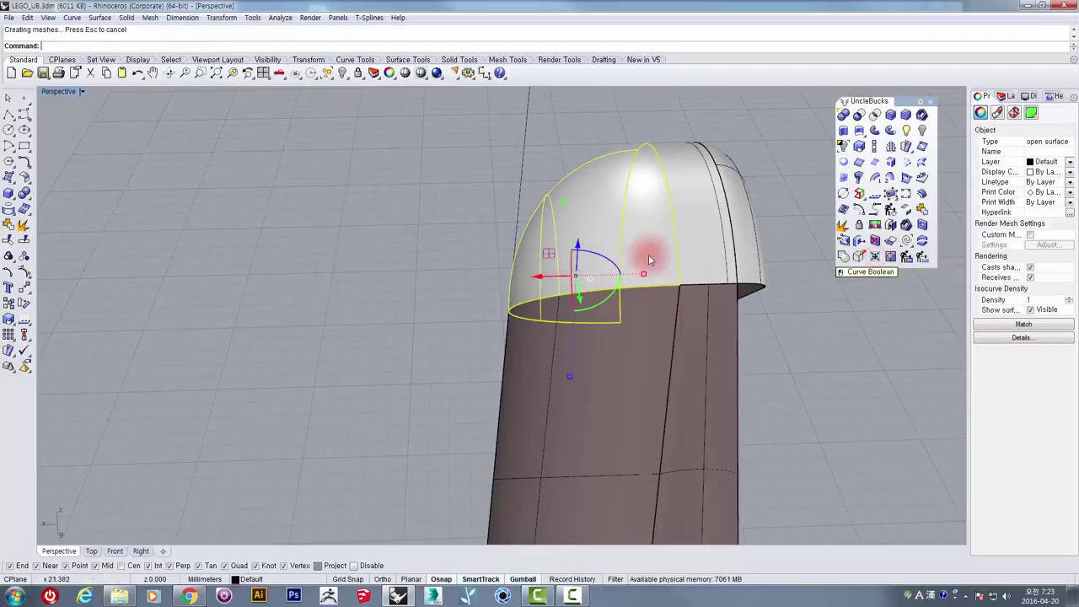
right_drag(444, 253, 484, 257)
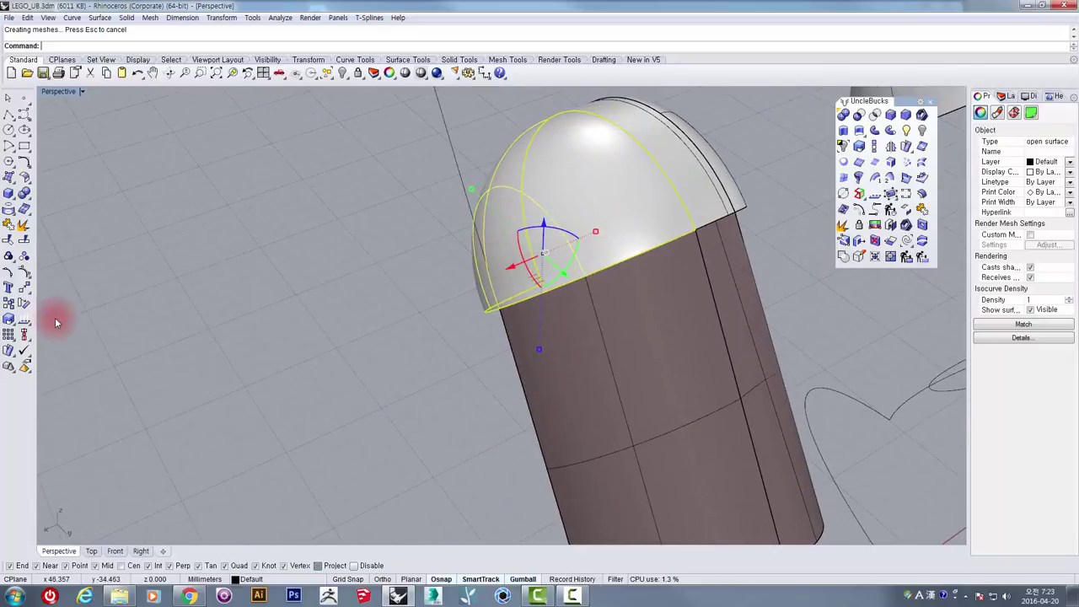
click(24, 274)
right_drag(309, 284, 517, 250)
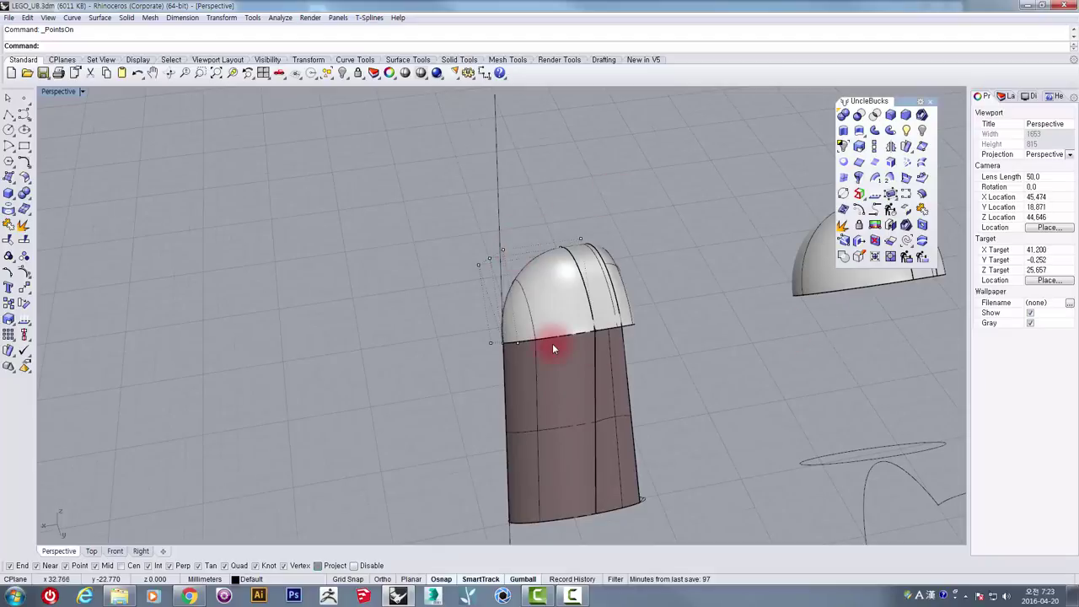
right_drag(554, 348, 400, 157)
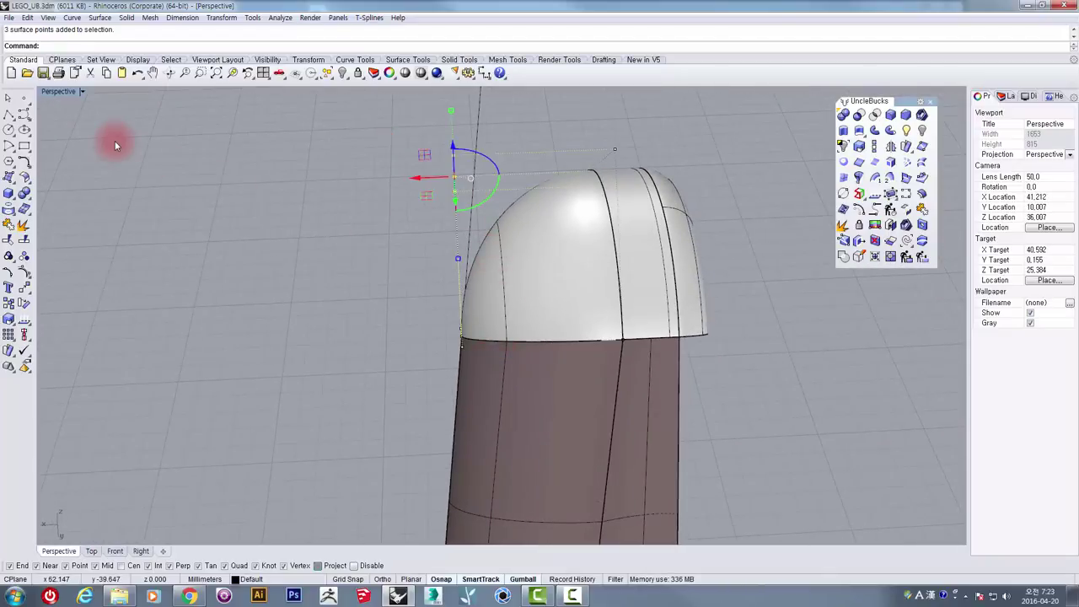
- Move the three selected control points inward along X by about 0.307 mm to the guide line's intersection in the top view
double_click(58, 93)
click(367, 294)
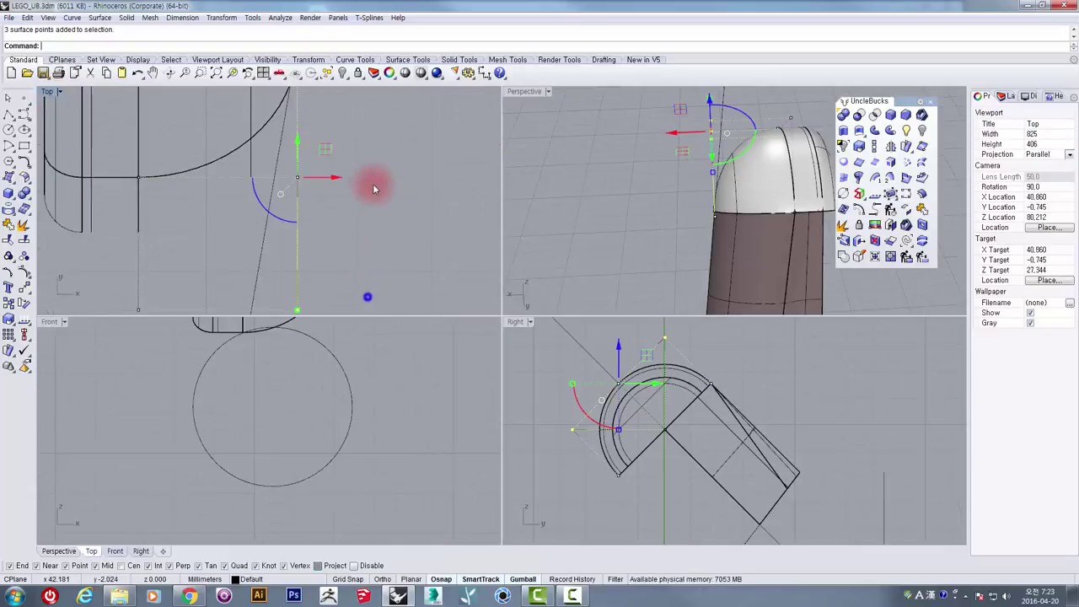
scroll(295, 178, up, 4)
right_drag(303, 170, 309, 202)
text(m)
key(space)
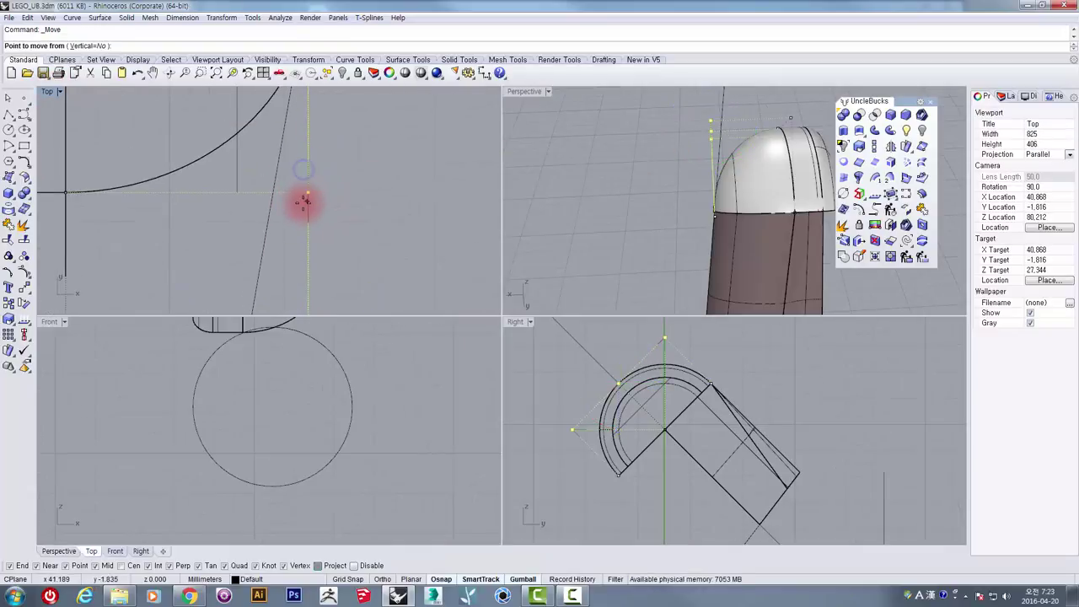
click(306, 192)
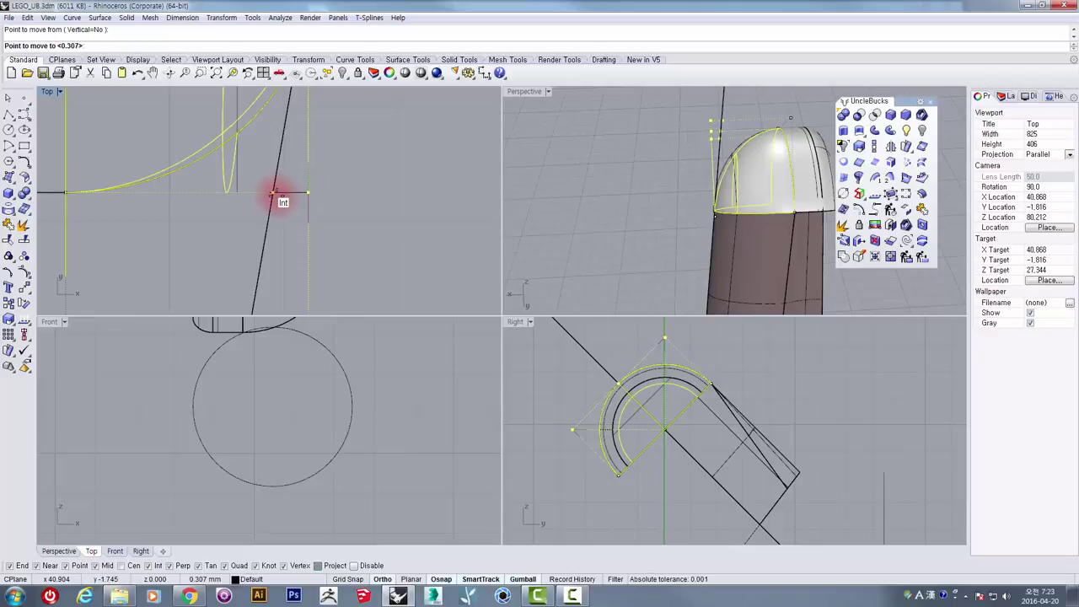
click(271, 194)
mouse_move(271, 195)
right_down()
mouse_move(284, 193)
mouse_move(278, 241)
mouse_move(317, 194)
right_up()
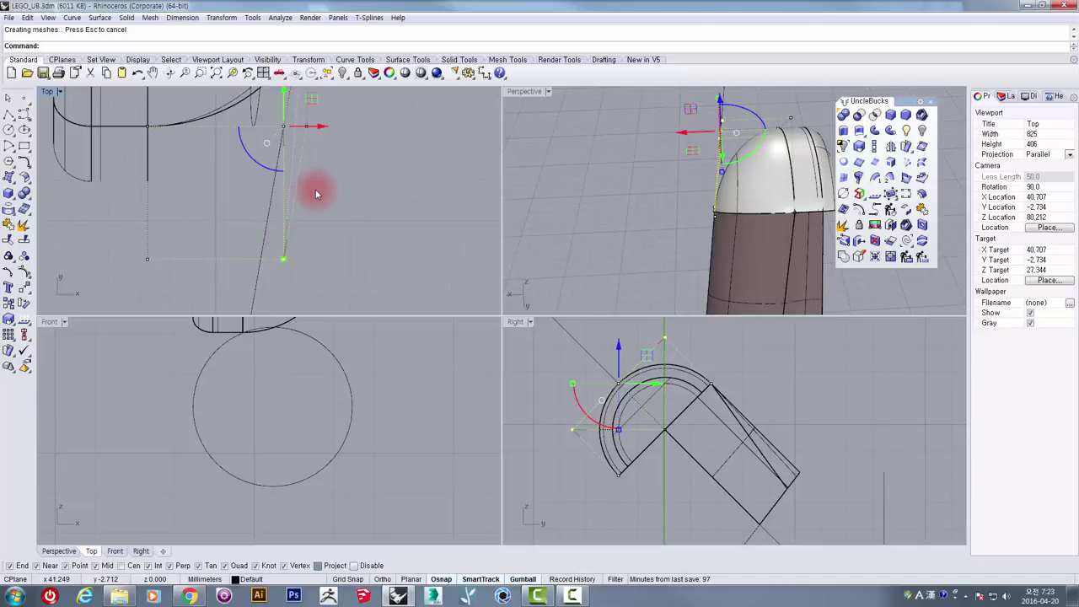
- Delete the lofted strip beneath the reshaped dome surface, keeping the narrower strip next to it
double_click(523, 92)
mouse_move(532, 221)
right_down()
mouse_move(520, 150)
mouse_move(494, 138)
mouse_move(653, 123)
mouse_move(778, 186)
mouse_move(812, 155)
mouse_move(819, 116)
mouse_move(754, 131)
mouse_move(826, 110)
mouse_move(783, 111)
mouse_move(595, 214)
mouse_move(525, 234)
mouse_move(501, 320)
mouse_move(494, 301)
mouse_move(503, 306)
mouse_move(450, 277)
mouse_move(529, 286)
mouse_move(585, 313)
mouse_move(582, 244)
mouse_move(586, 331)
mouse_move(550, 302)
mouse_move(544, 245)
right_up()
click(529, 286)
key(Delete)
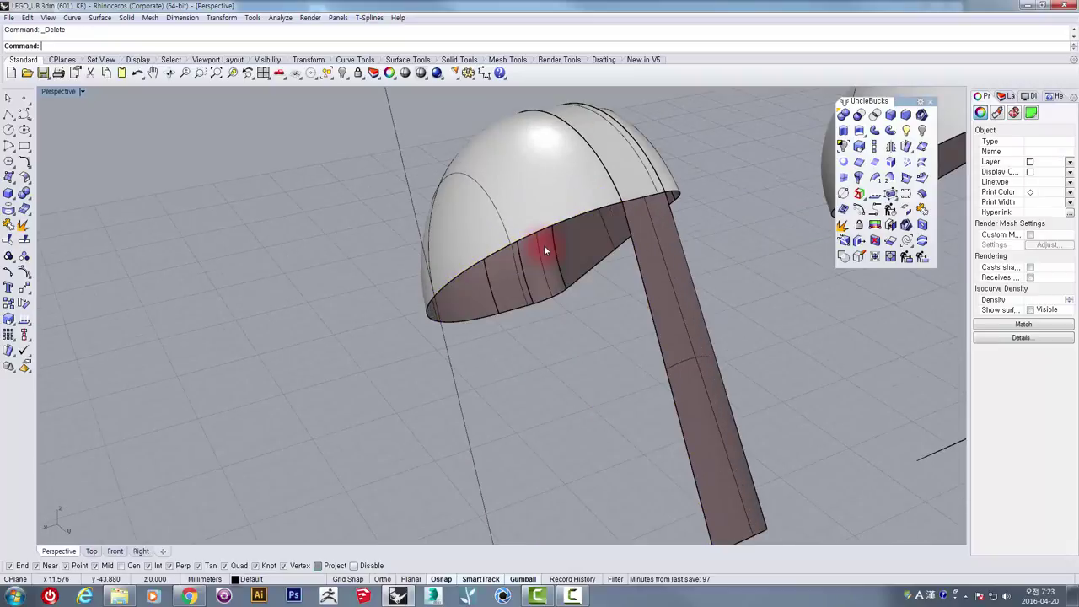
scroll(536, 352, down, 2)
right_drag(532, 353, 530, 348)
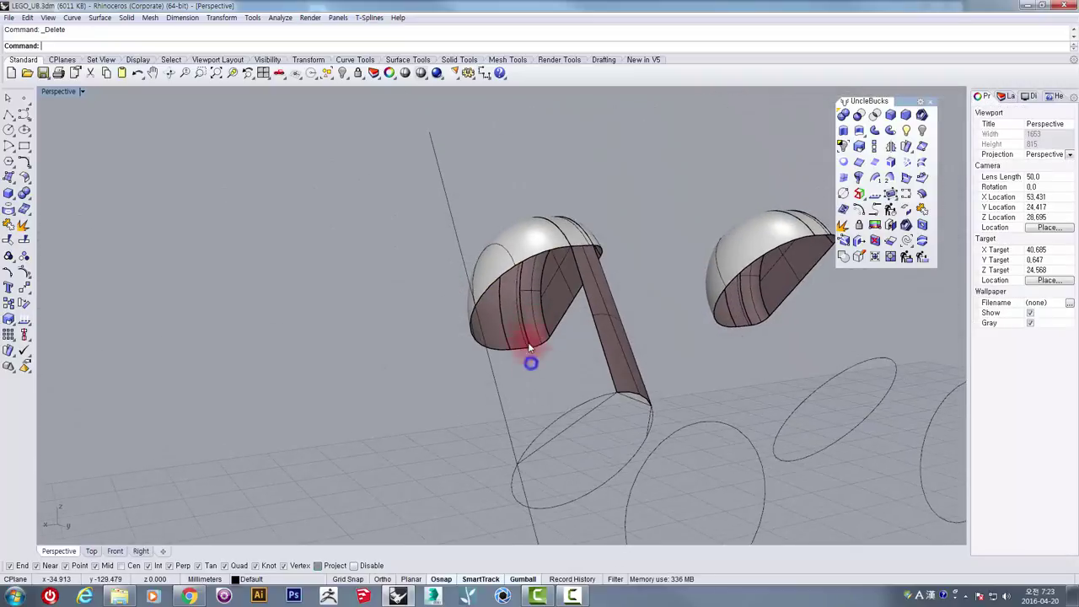
click(563, 413)
right_drag(579, 411, 540, 375)
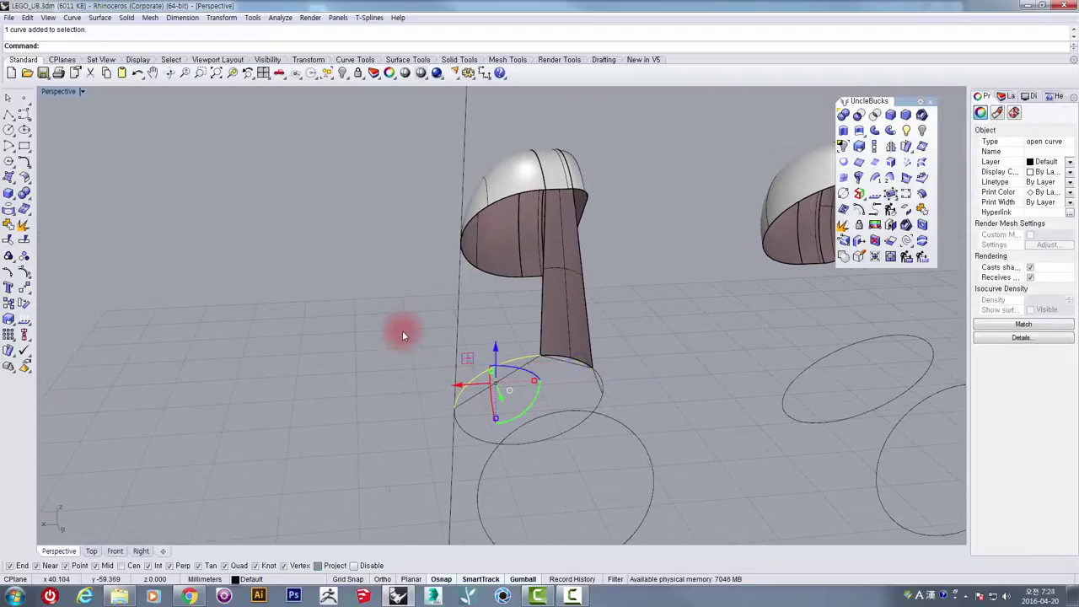
drag(371, 332, 638, 465)
right_drag(578, 349, 582, 383)
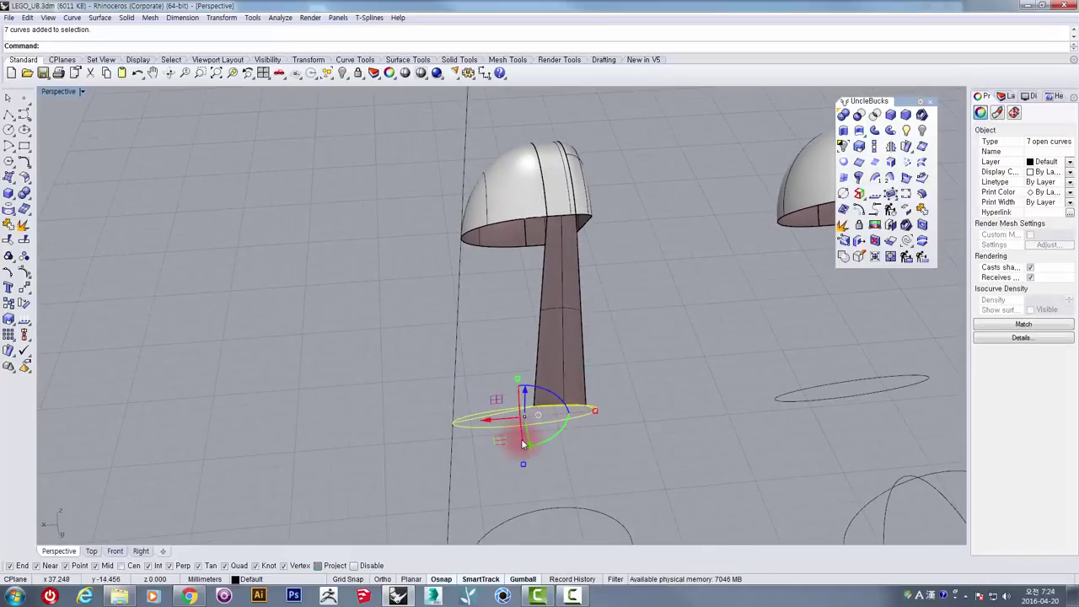
key(ctrl+z)
right_drag(526, 402, 545, 415)
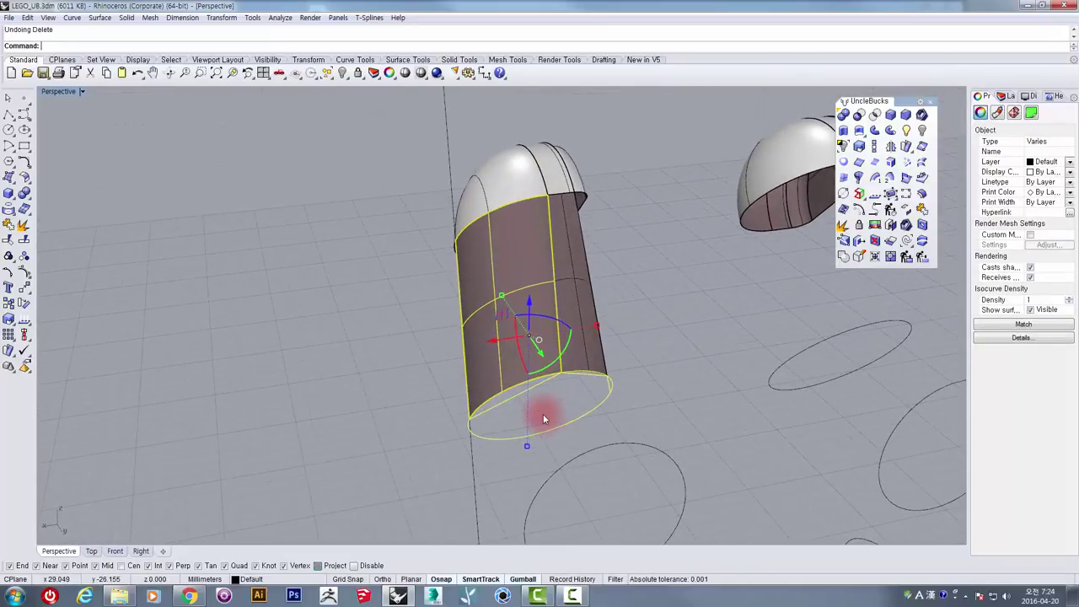
key(ctrl+y)
click(410, 399)
- Show the control points of the arc on the tilted oval and try to move its outer corner point, undoing the change
click(512, 386)
scroll(510, 388, up, 4)
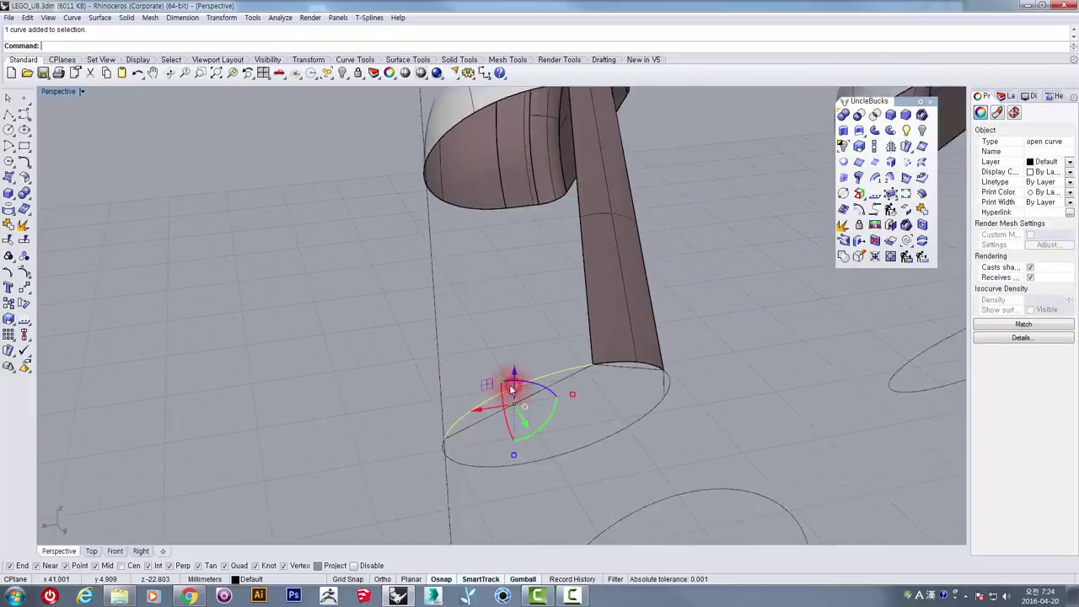
scroll(511, 388, up, 1)
click(24, 275)
right_drag(457, 385, 381, 295)
drag(422, 305, 422, 302)
right_drag(422, 302, 665, 194)
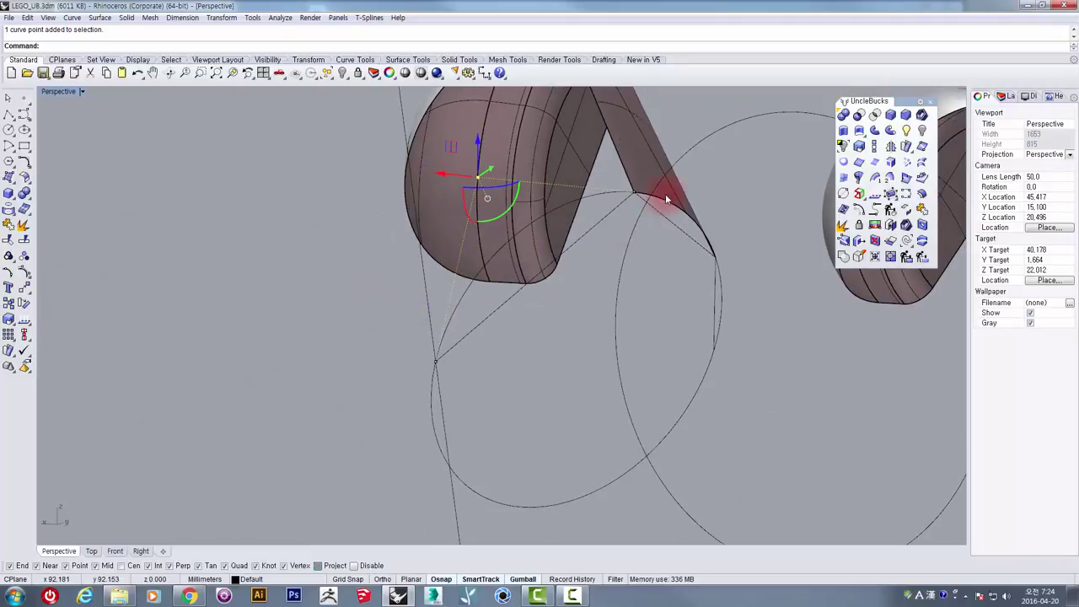
right_drag(483, 261, 446, 296)
drag(446, 296, 397, 289)
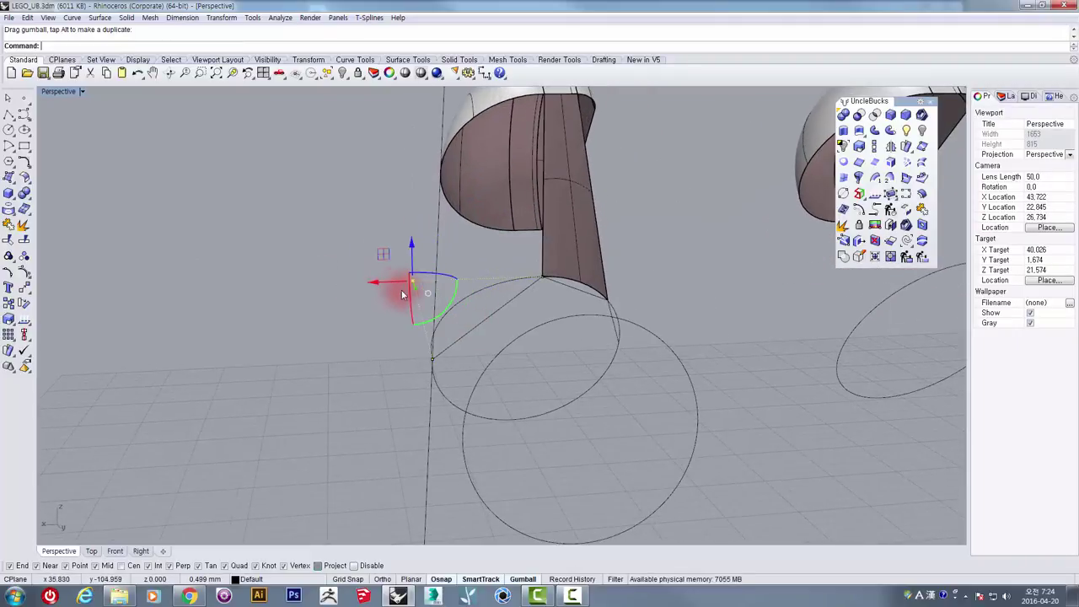
key(ctrl+z)
click(490, 364)
right_drag(487, 366, 113, 332)
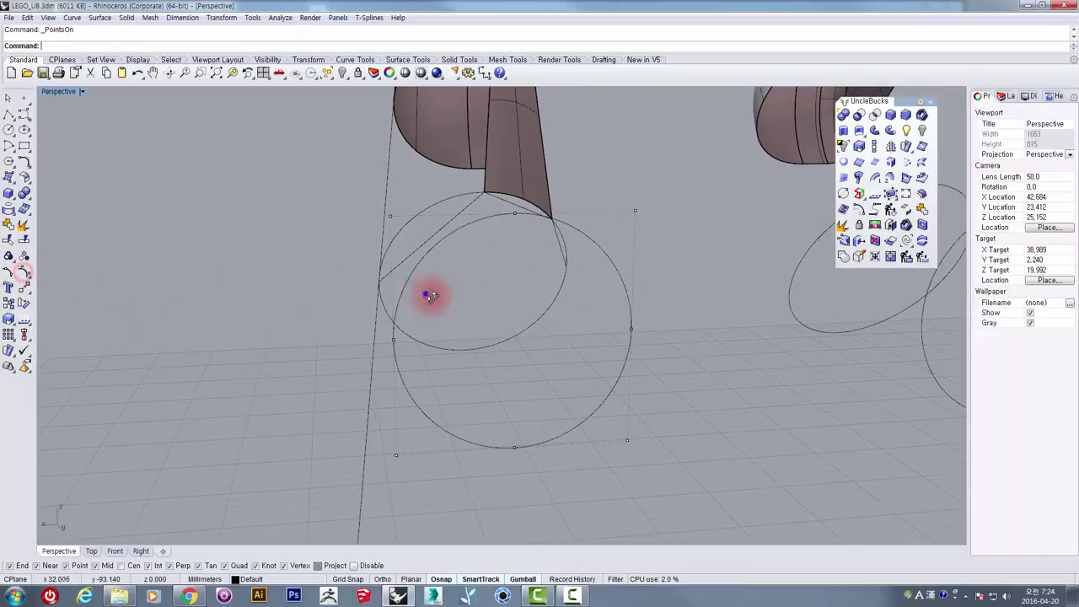
right_drag(427, 292, 299, 303)
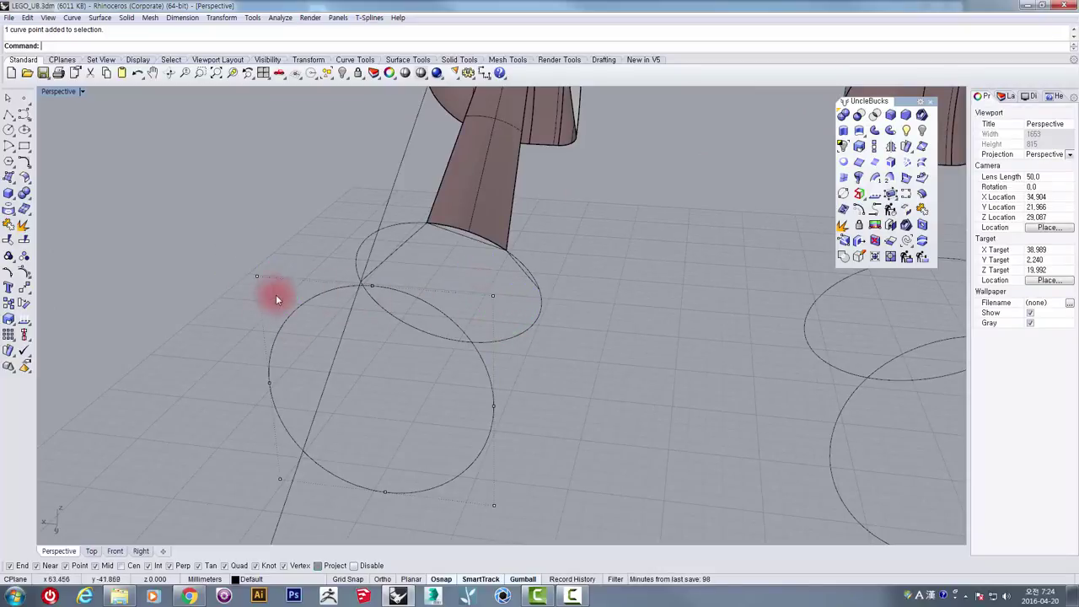
click(8, 114)
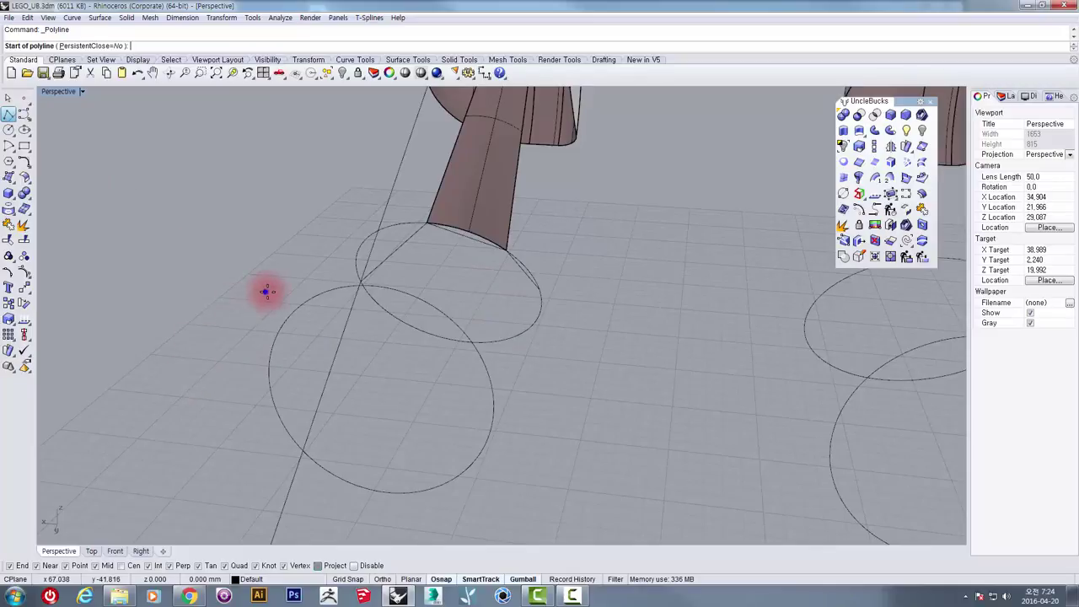
right_drag(267, 292, 288, 313)
key(Escape)
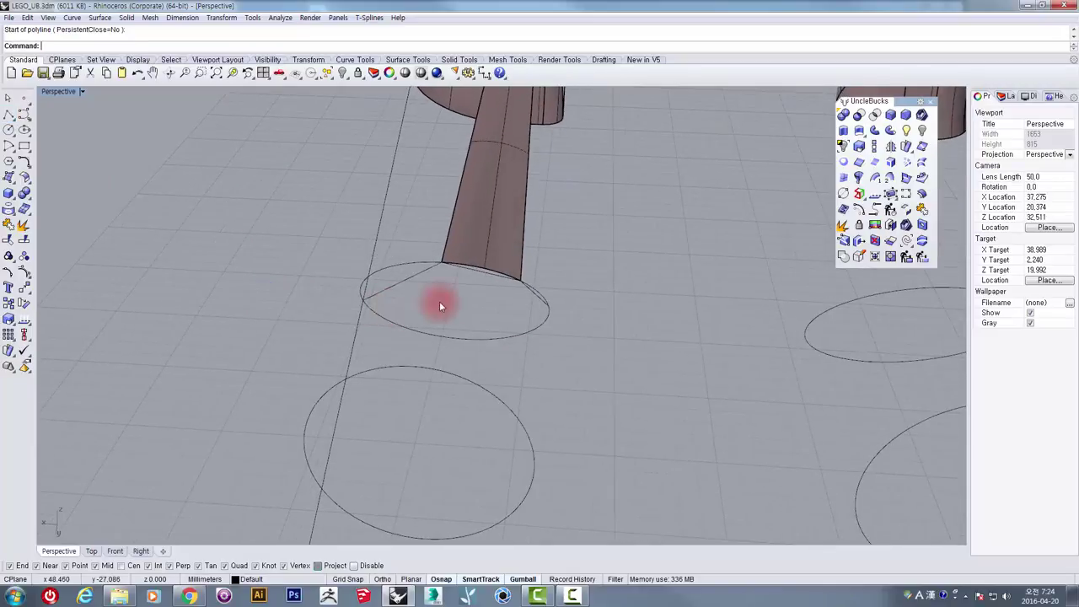
- Delete the remaining narrow lofted strip between the reshaped head and the tilted oval
click(401, 262)
right_drag(416, 301, 417, 262)
click(484, 255)
right_drag(543, 348, 471, 363)
key(Delete)
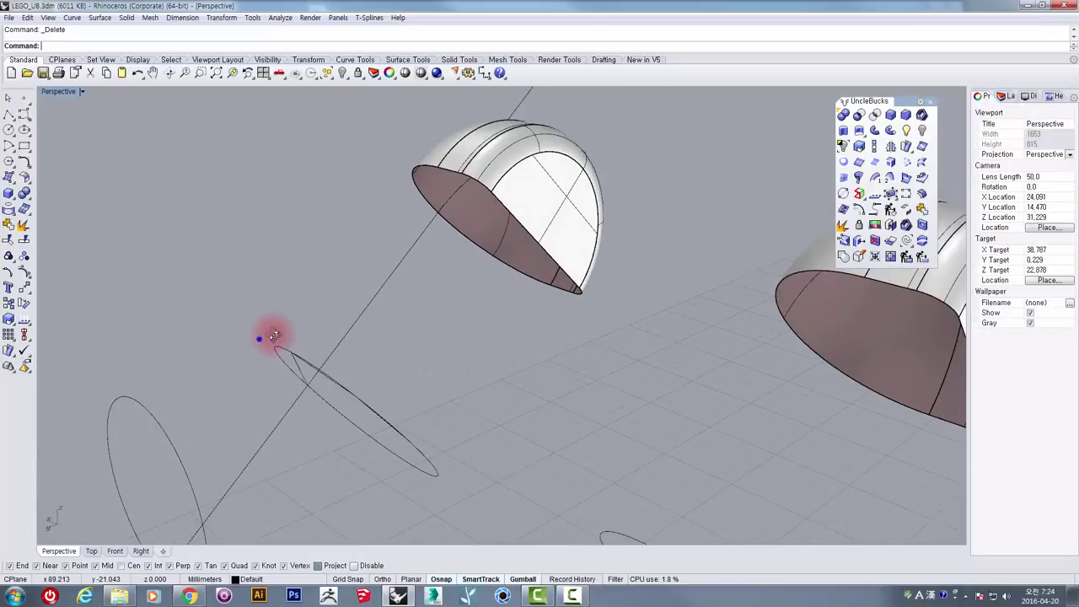
- Select all seven open curves that form the tilted oval below the reshaped head and delete them
right_drag(274, 336, 250, 354)
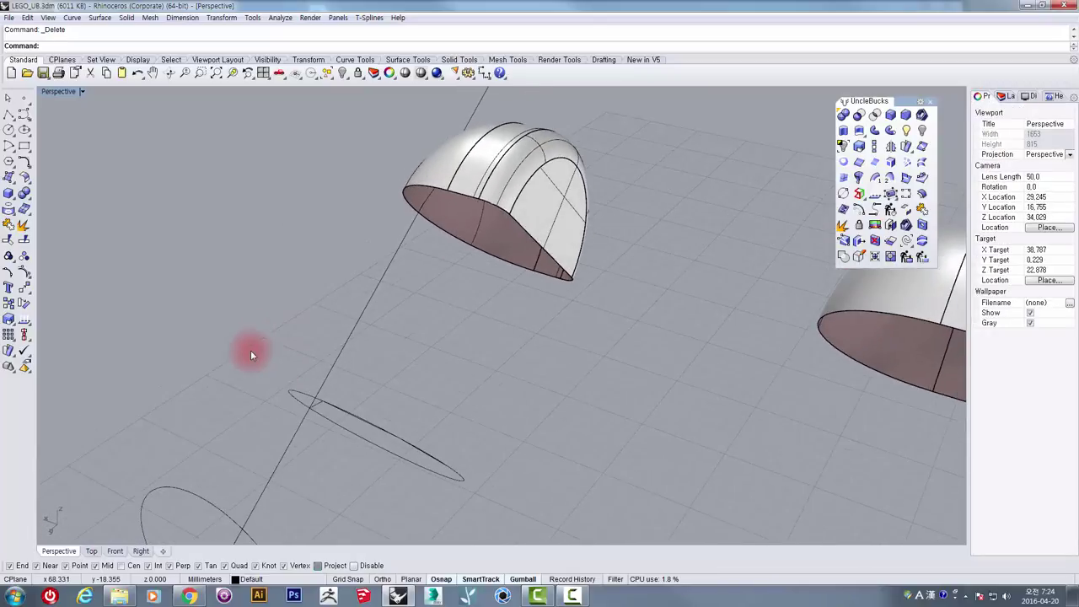
click(304, 398)
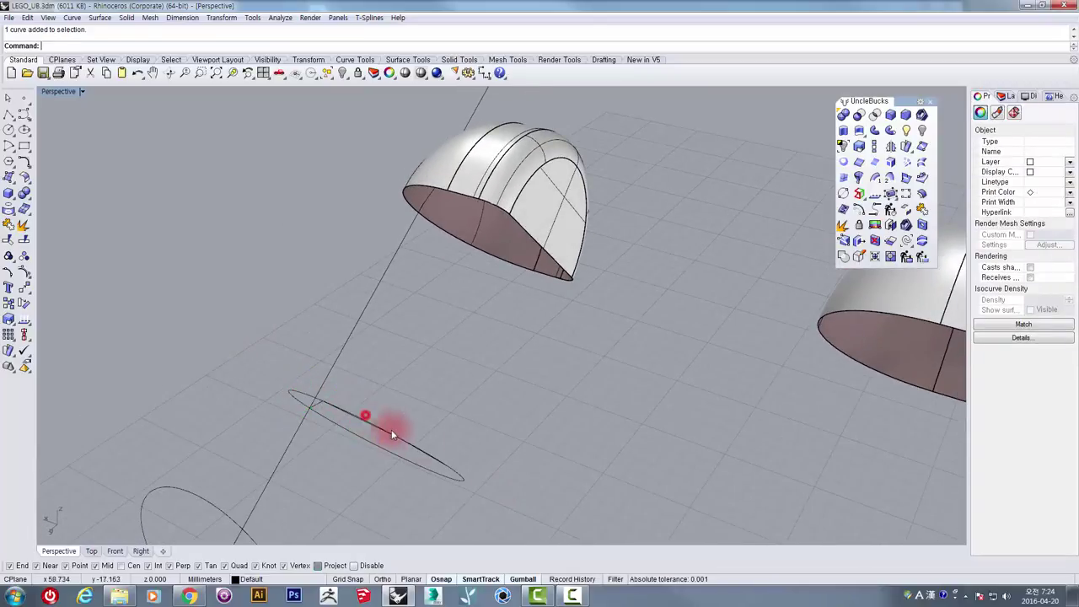
click(467, 451)
right_drag(433, 441, 483, 350)
click(337, 307)
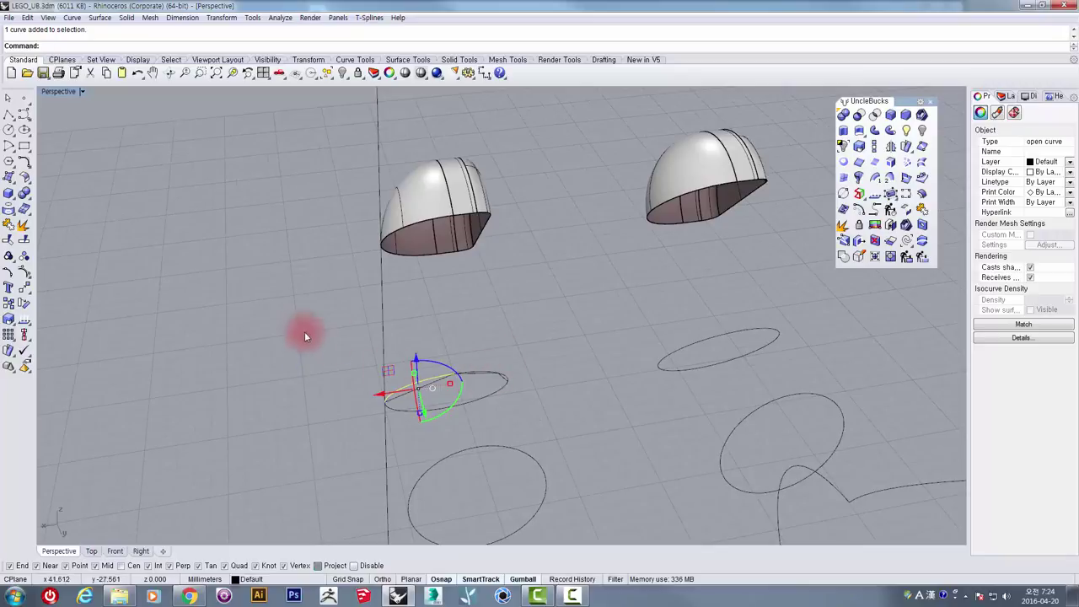
drag(304, 336, 565, 434)
right_drag(565, 434, 564, 342)
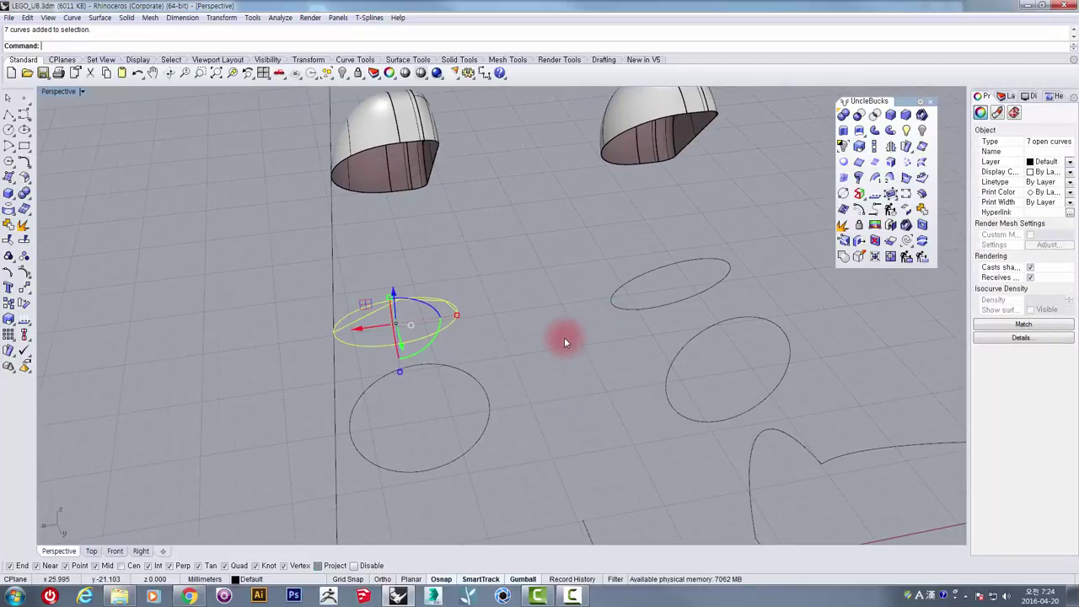
- Try to move the closed tilted oval from under the original head 9.386 mm across to the reshaped head in the top view
click(629, 312)
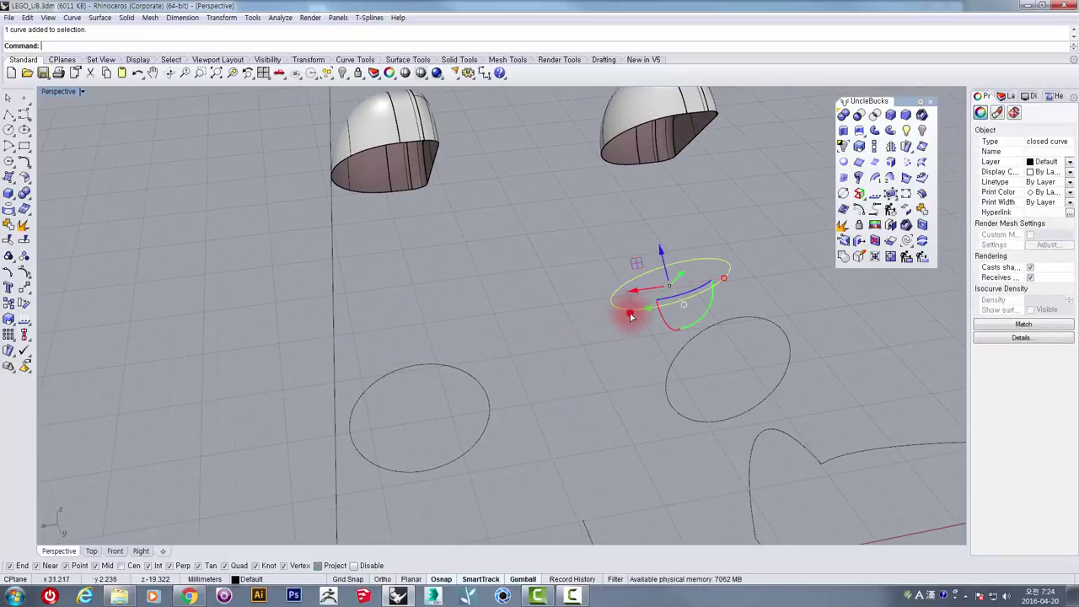
double_click(57, 92)
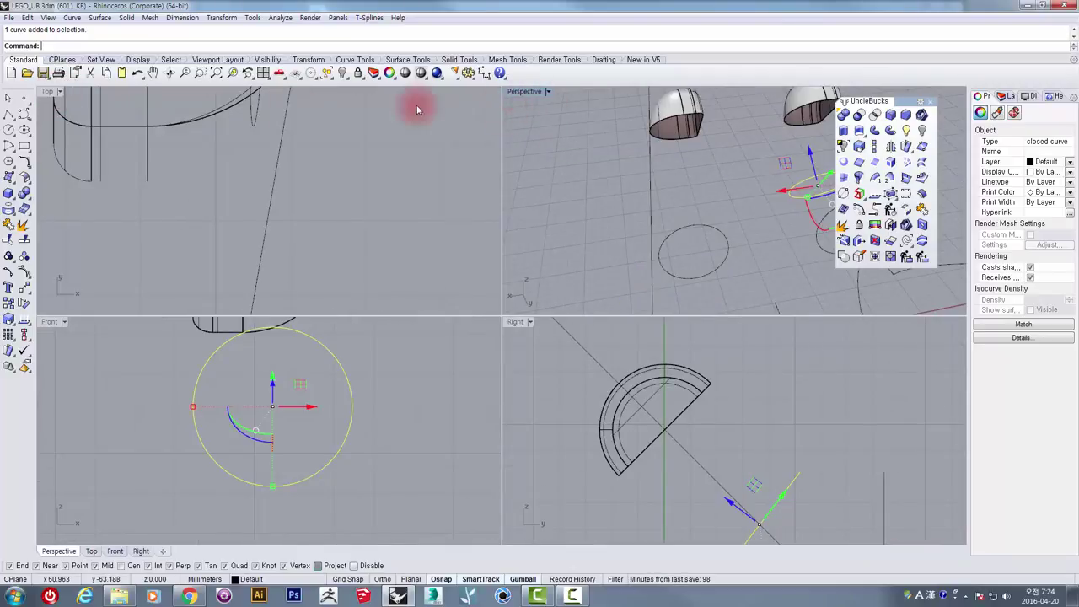
double_click(48, 93)
scroll(308, 243, down, 6)
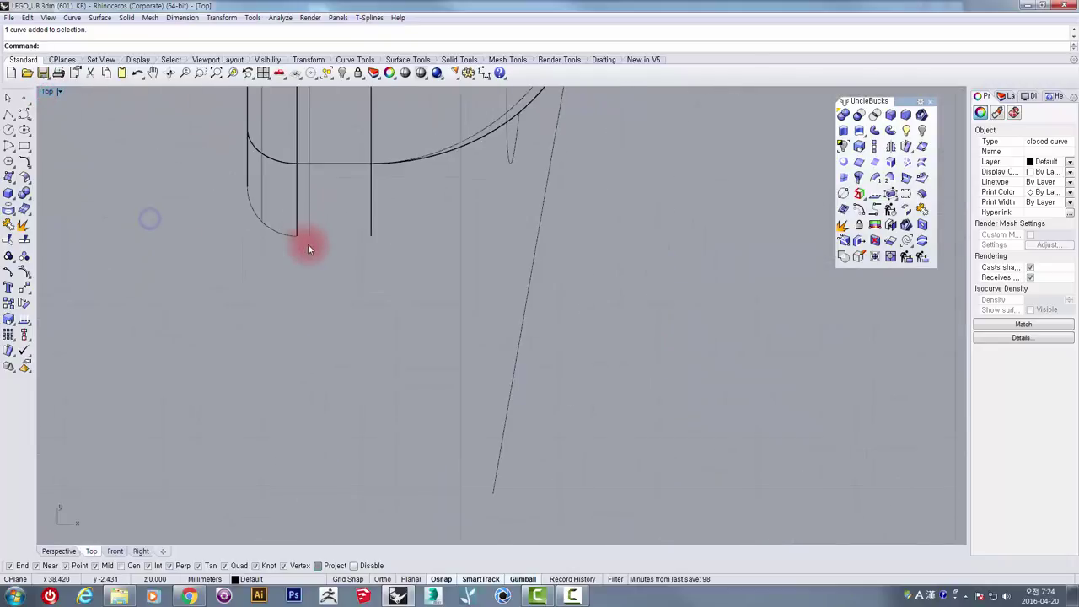
scroll(277, 247, up, 6)
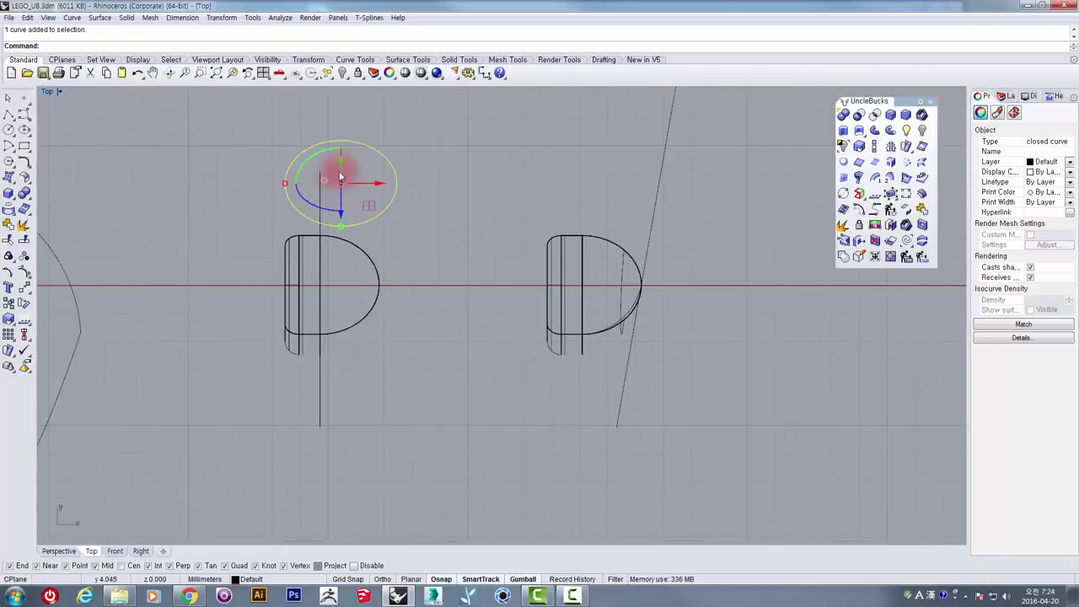
text(m)
key(space)
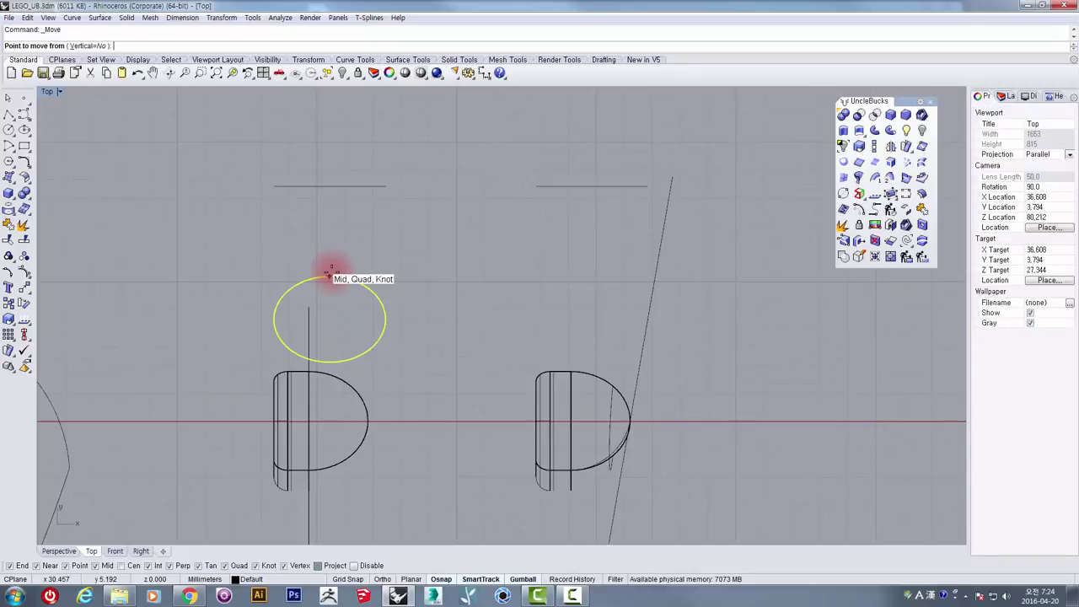
click(324, 184)
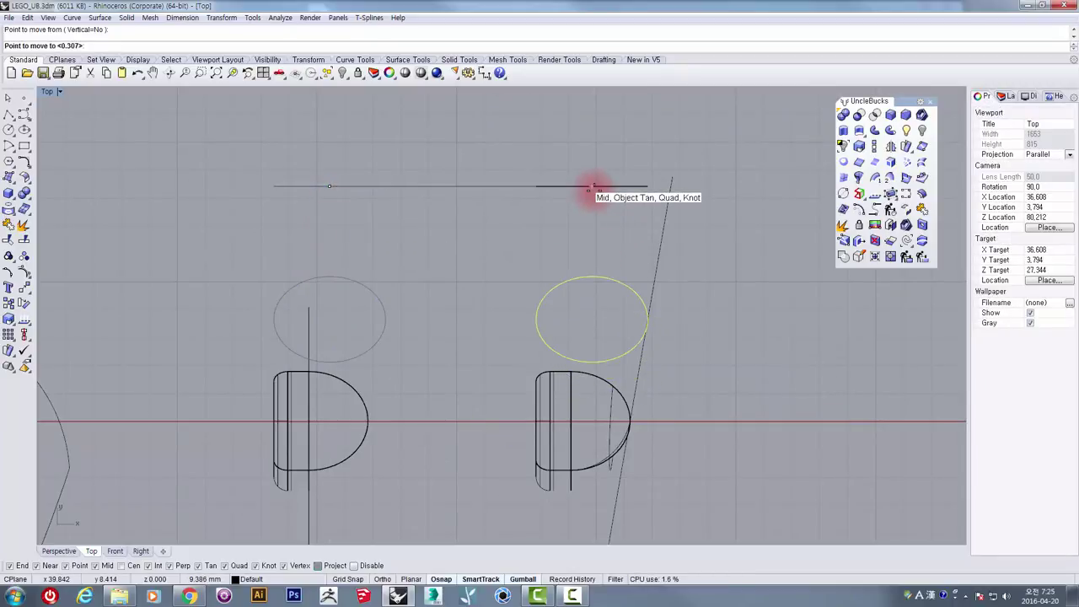
click(590, 187)
scroll(657, 331, up, 6)
scroll(655, 330, down, 7)
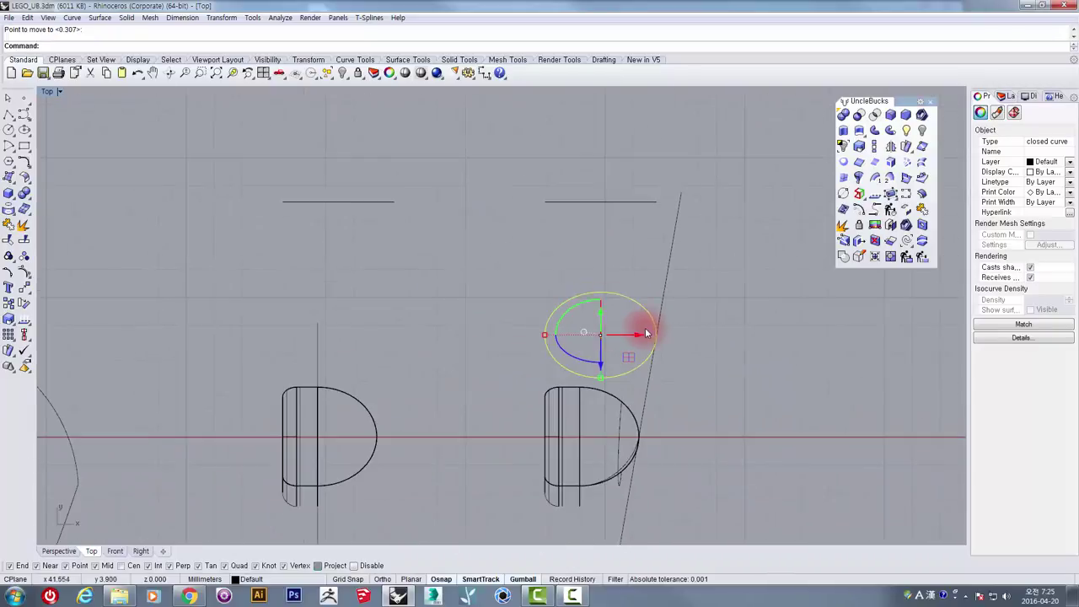
key(ctrl+z)
- Move the closed oval 9.386 mm in the top view, from the midpoint of the first circle's edge-on line to the second's
right_click(344, 278)
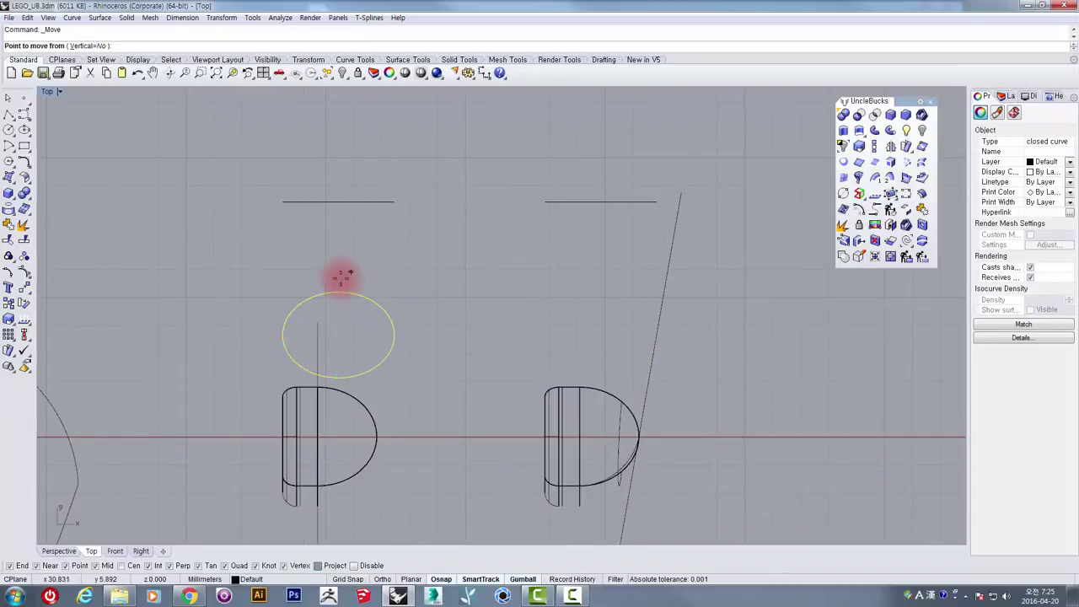
click(338, 201)
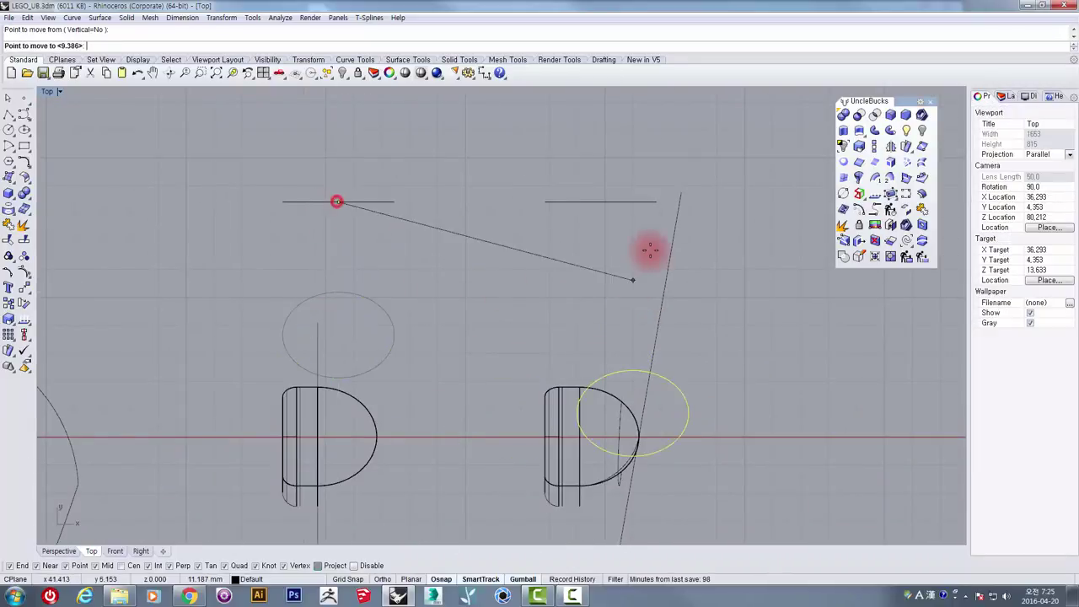
click(600, 202)
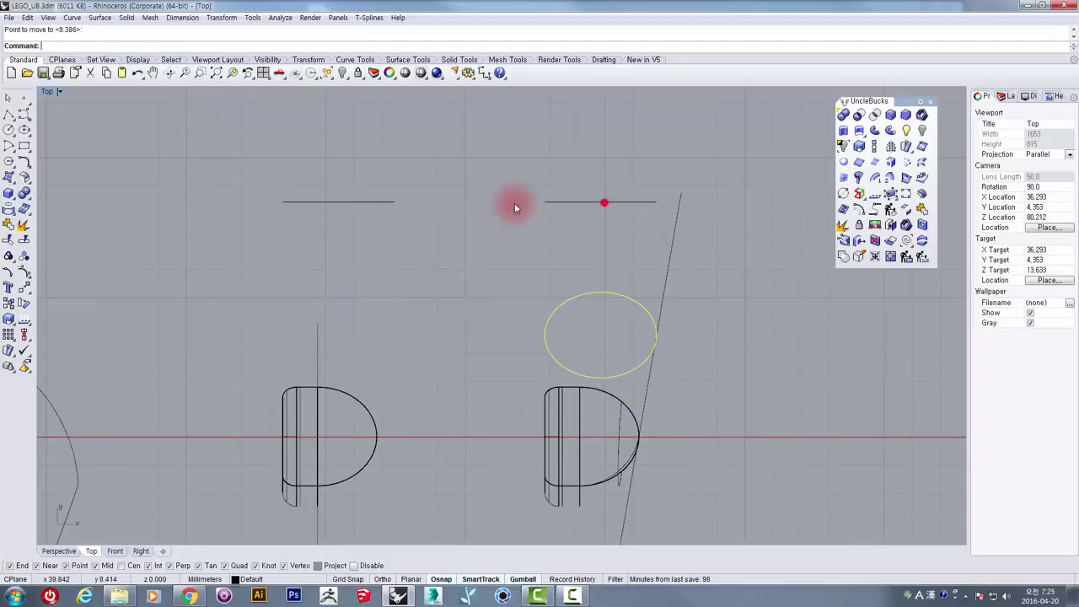
double_click(49, 94)
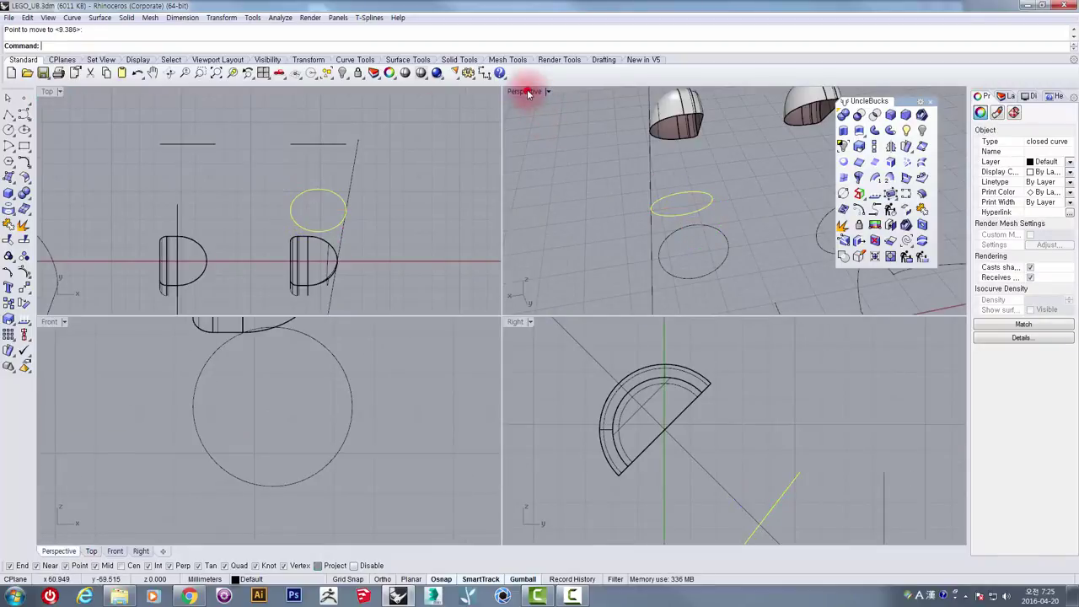
double_click(525, 91)
- Duplicate the lower rim edge of the reshaped dome surface as a curve and select that curve
right_drag(525, 214, 523, 295)
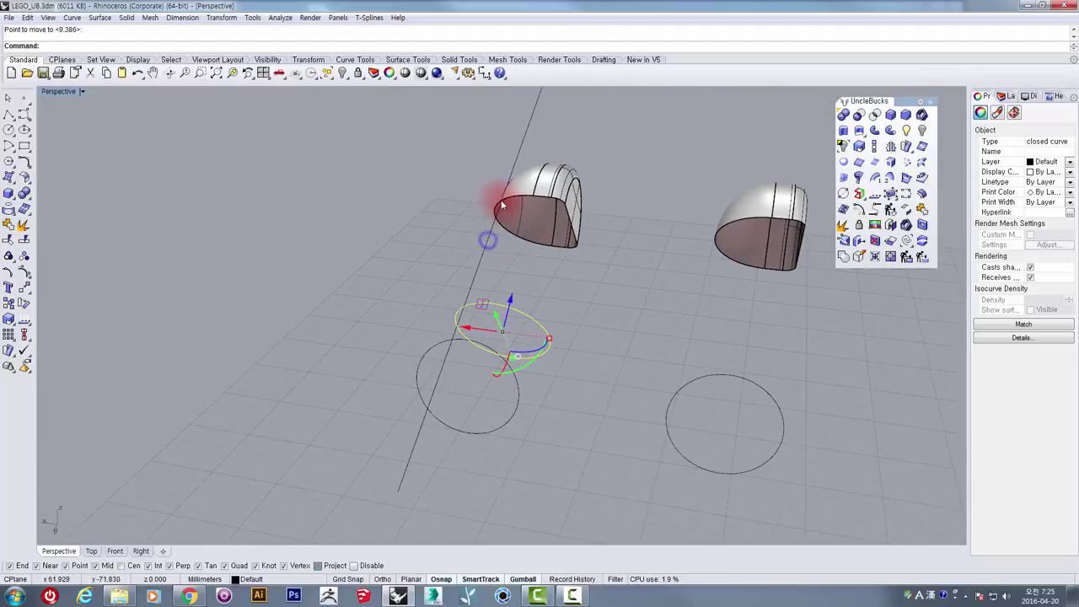
scroll(513, 193, up, 8)
click(515, 195)
right_drag(483, 211, 624, 291)
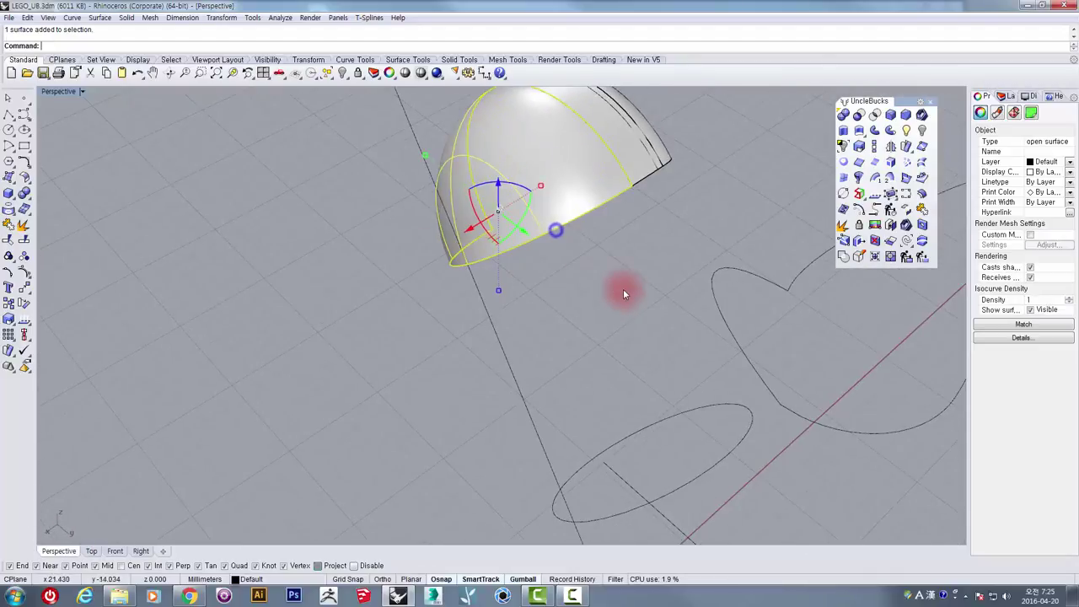
click(570, 307)
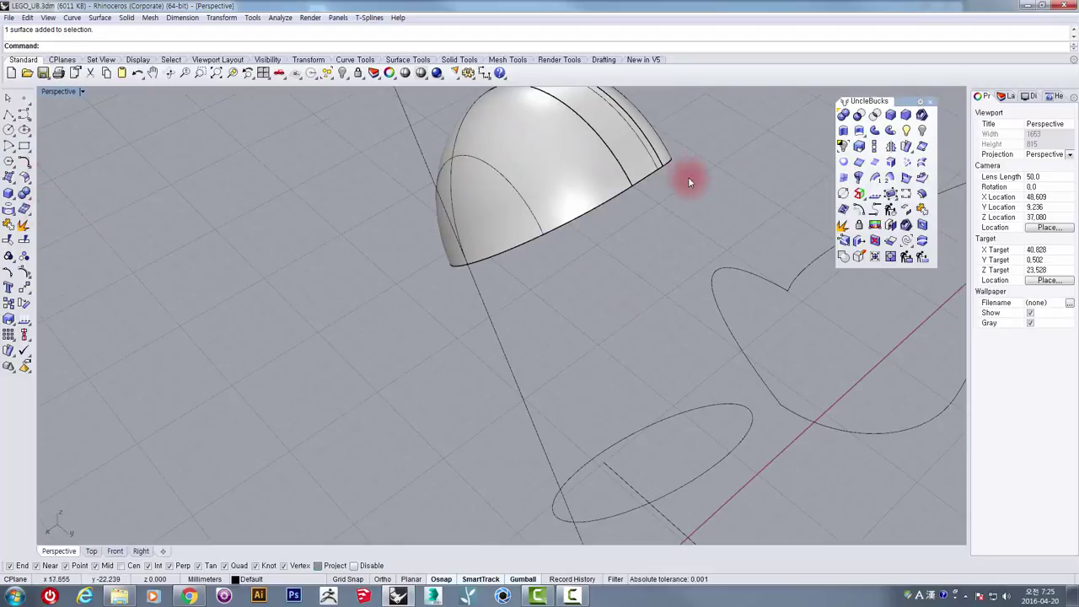
click(857, 164)
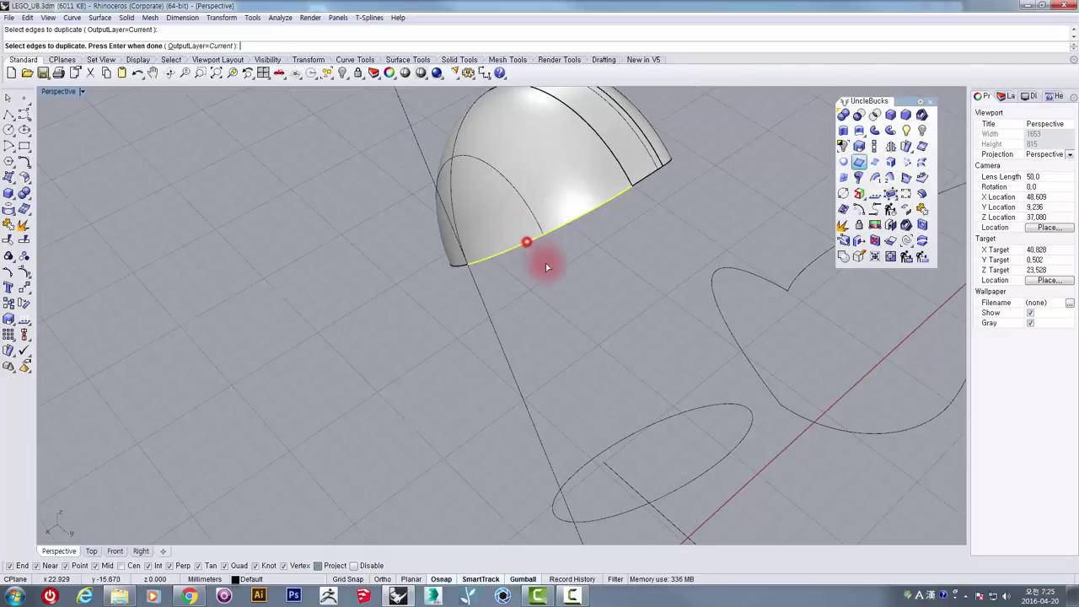
right_drag(544, 263, 494, 228)
key(Return)
click(511, 215)
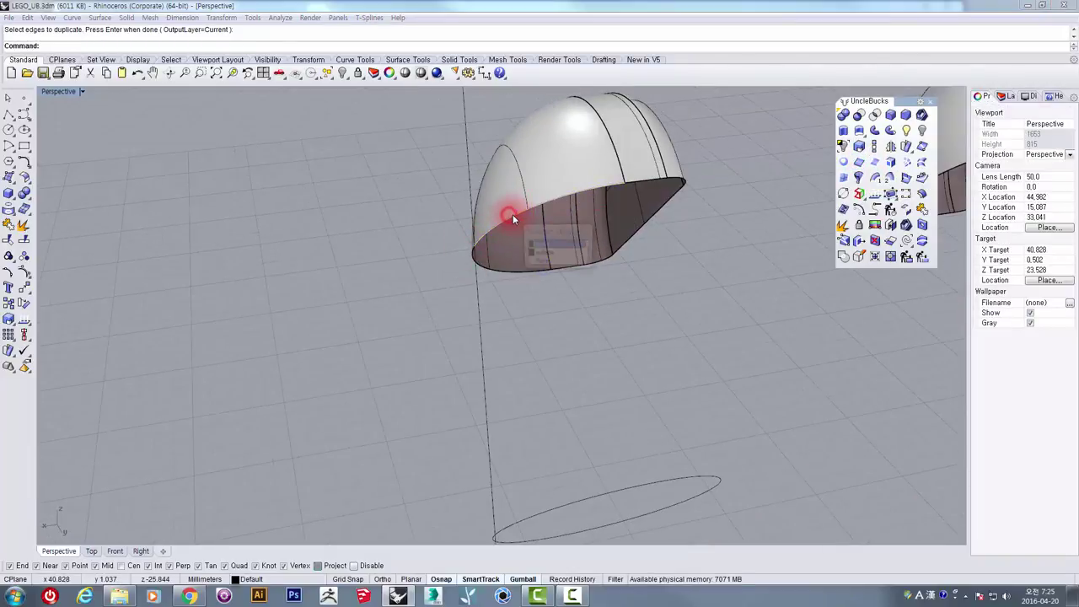
click(529, 245)
right_drag(505, 279, 480, 240)
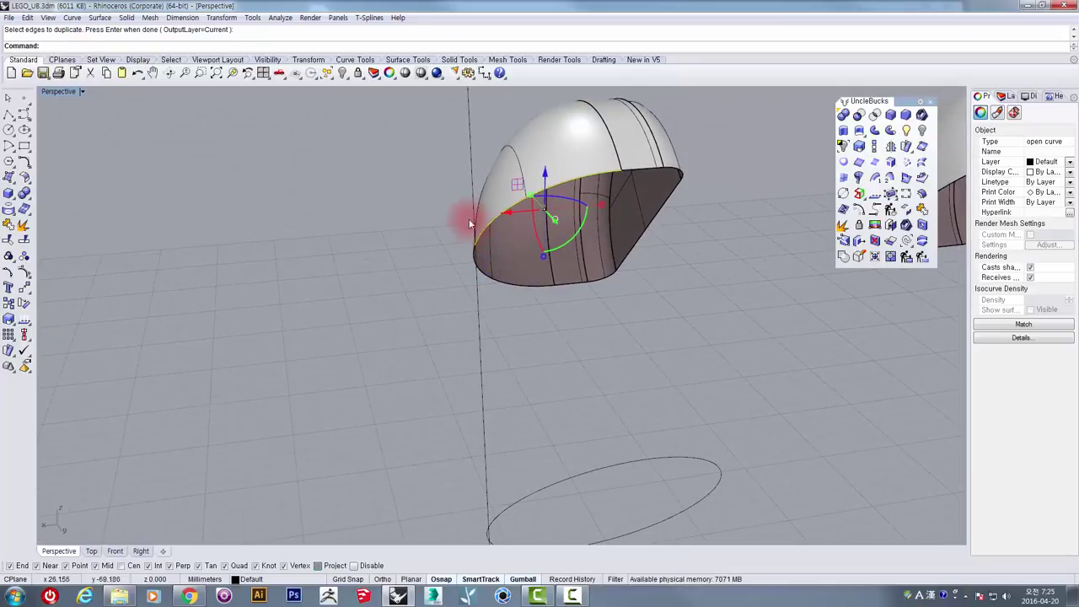
text(Re)
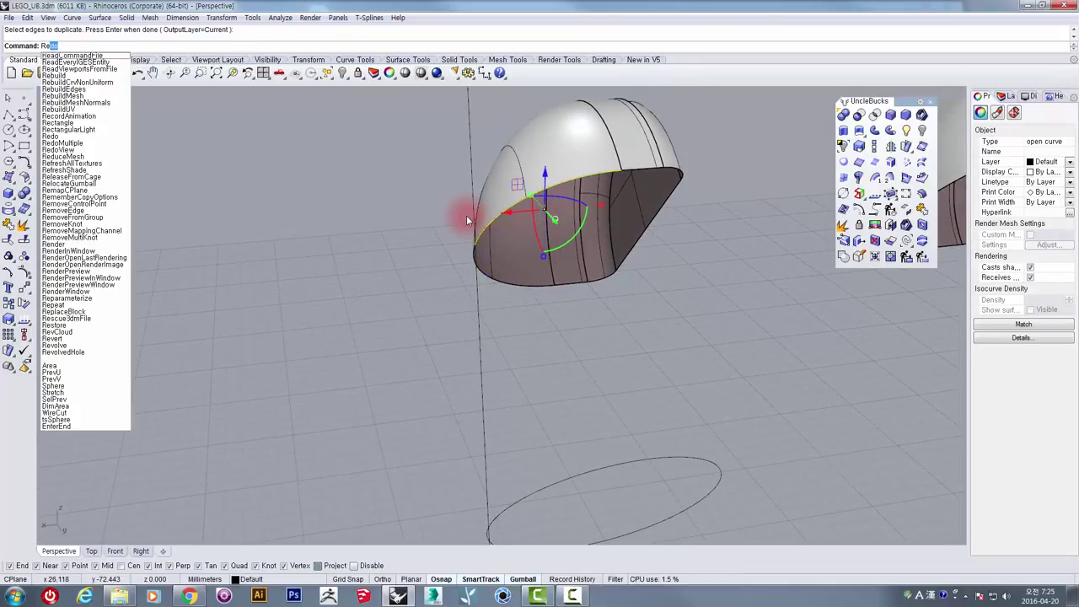
text(build)
key(Return)
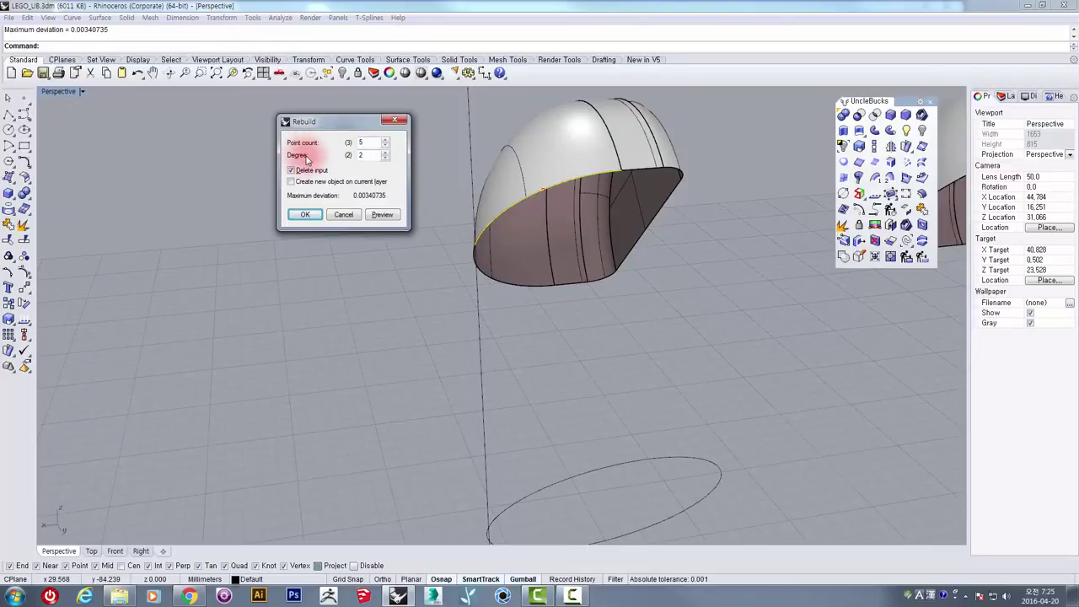
click(346, 214)
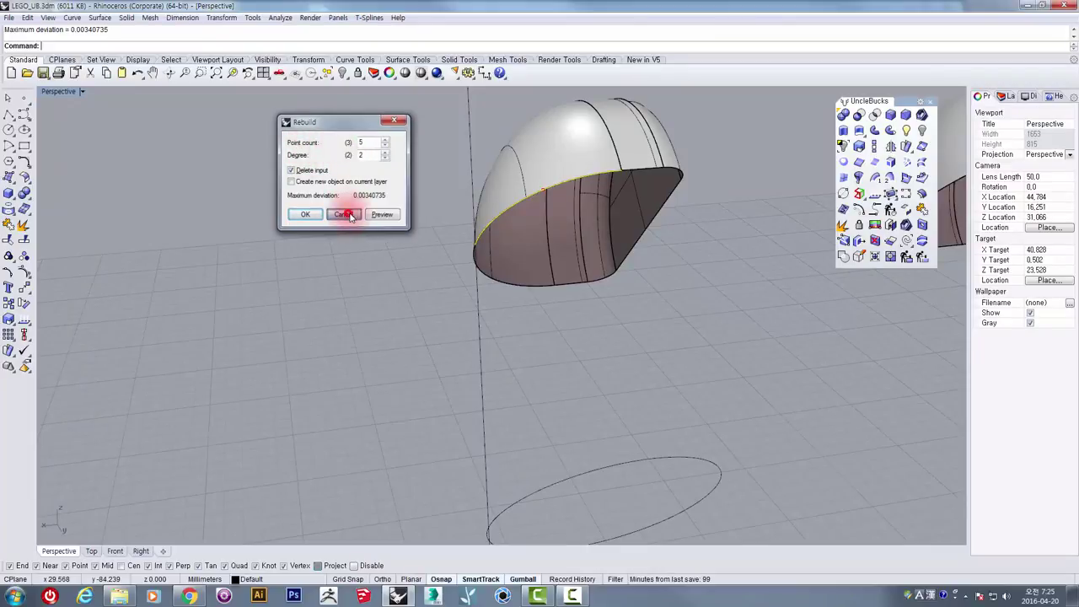
- Select the closed tilted oval below the reshaped head and start a polyline with object-snap projection turned off
right_drag(376, 258, 457, 235)
shift+right_drag(516, 450, 462, 329)
click(537, 391)
click(529, 398)
click(16, 131)
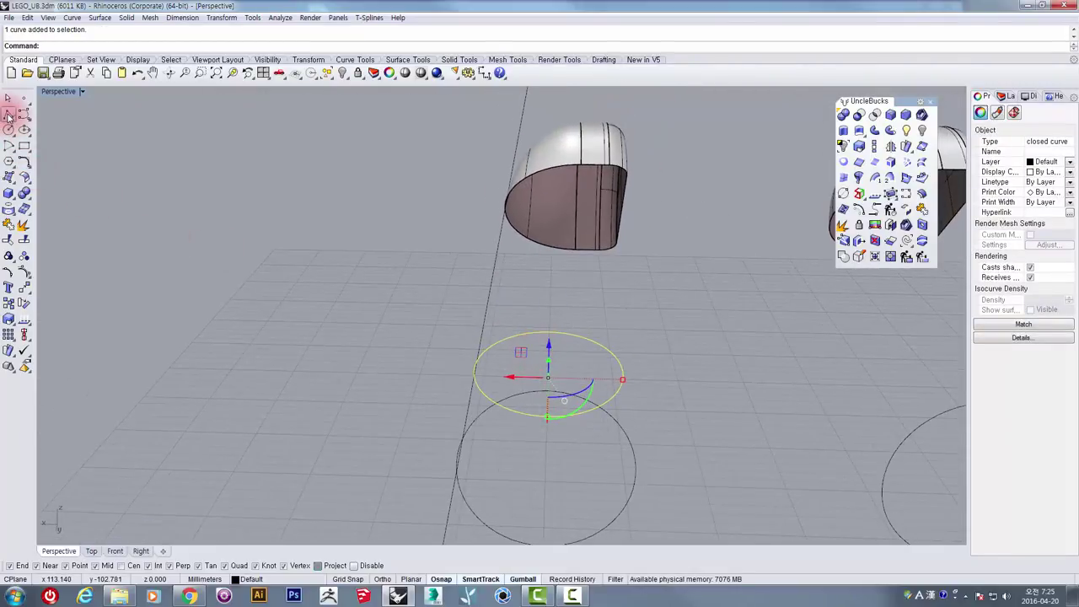
click(9, 116)
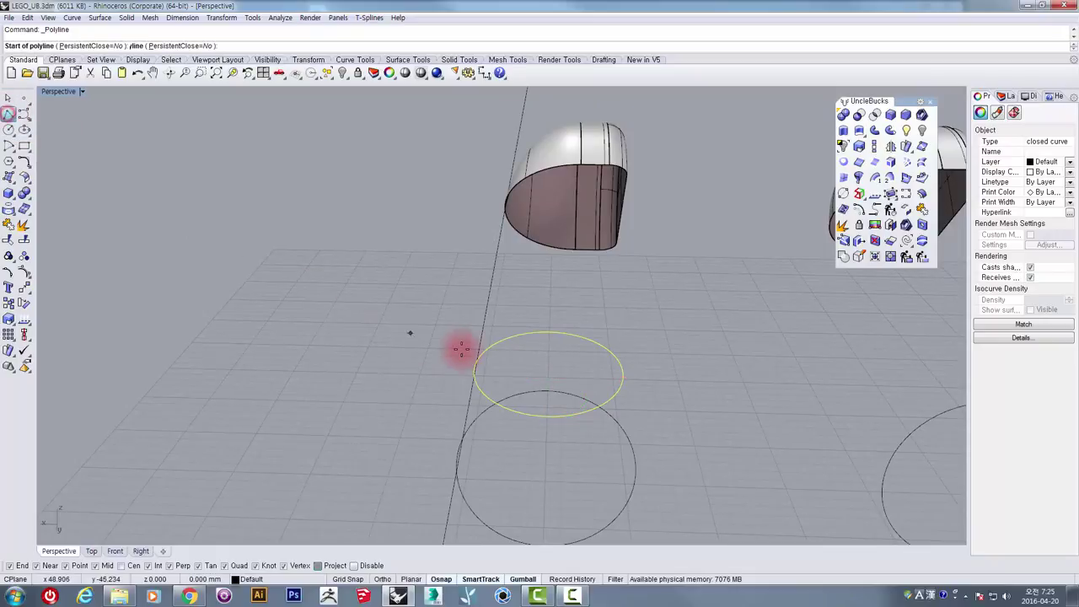
right_drag(458, 349, 590, 345)
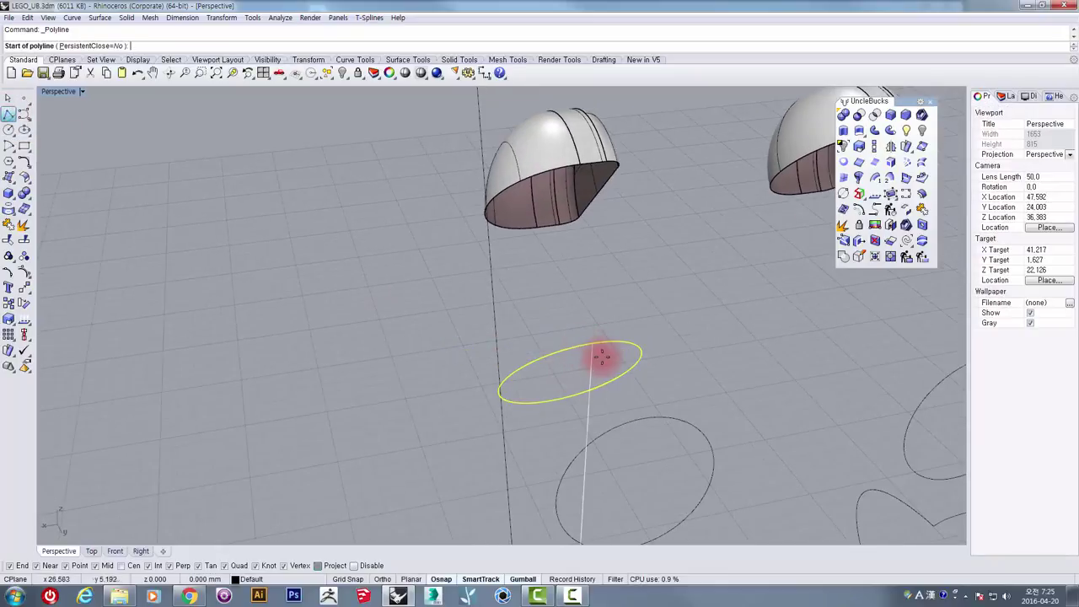
text(zs)
key(Return)
scroll(557, 379, down, 4)
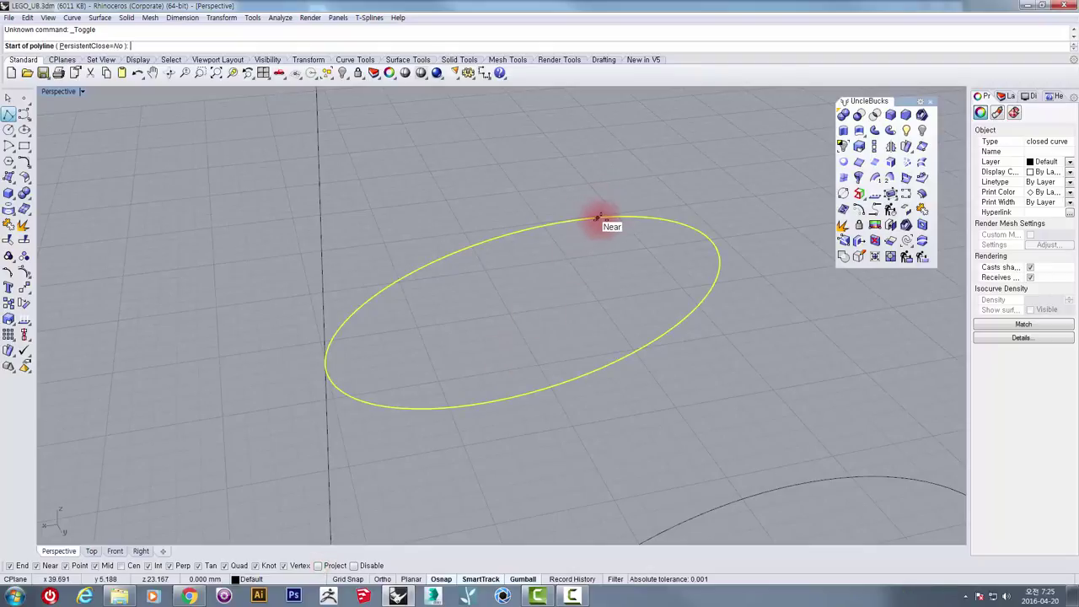
- Draw a straight line about 5 mm long across the tilted oval between its opposite quadrant points
right_drag(610, 228, 559, 265)
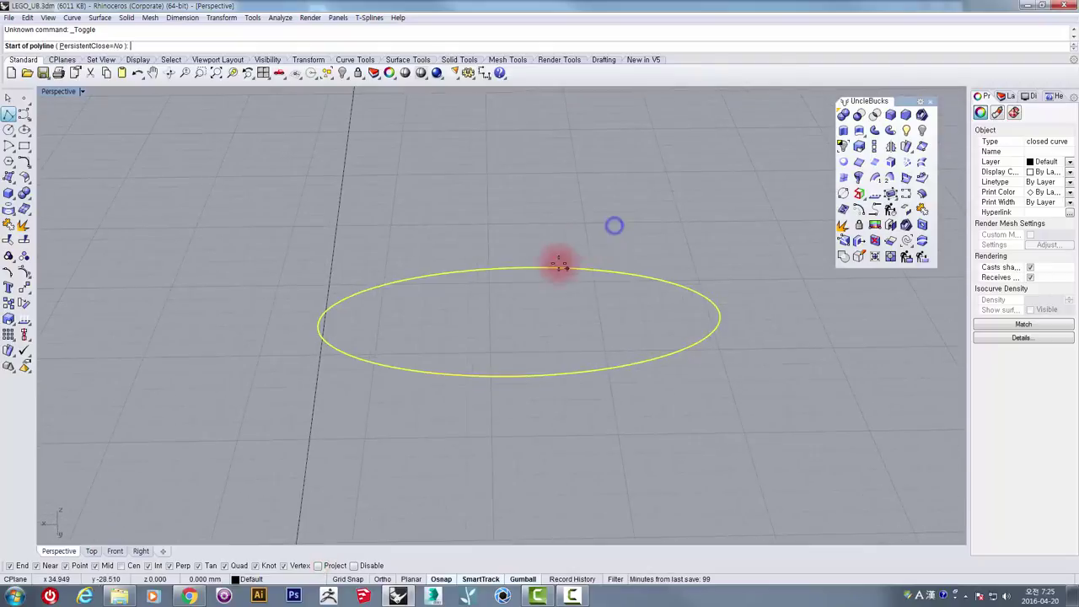
click(524, 273)
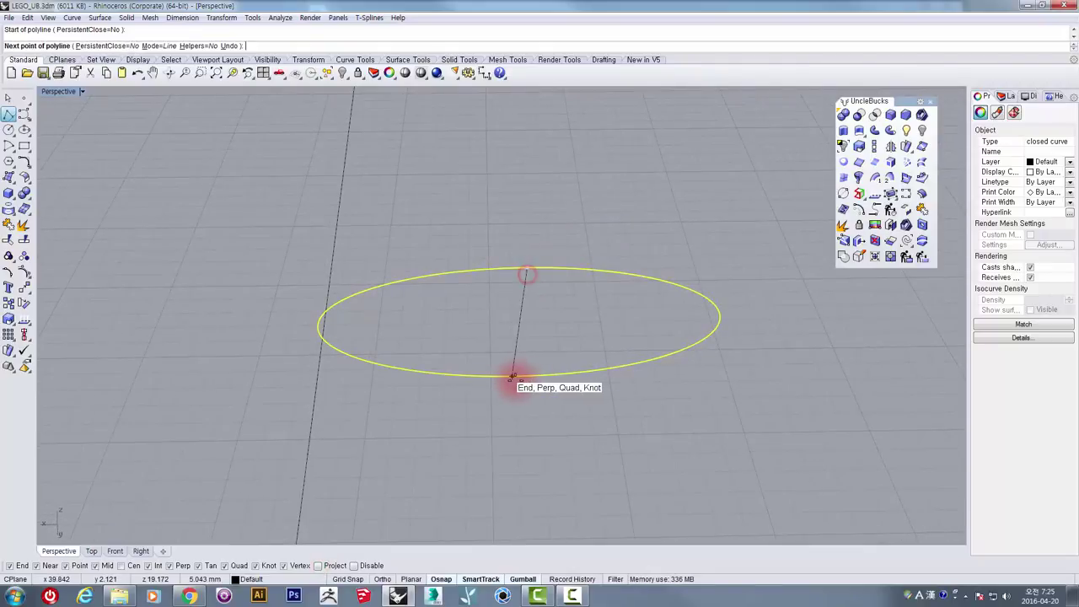
click(508, 376)
right_drag(521, 346, 471, 243)
click(473, 228)
scroll(477, 241, down, 2)
right_drag(531, 225, 511, 273)
key(Delete)
- Draw a second line about 2 mm long from the midpoint of the crossing line to the oval's side quadrant
click(9, 115)
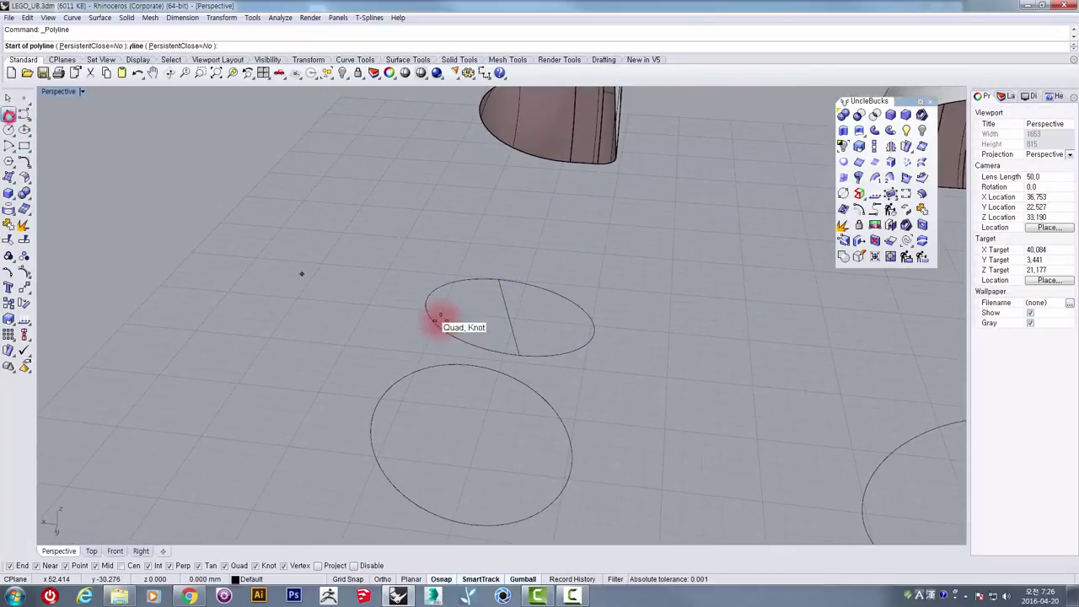
click(506, 323)
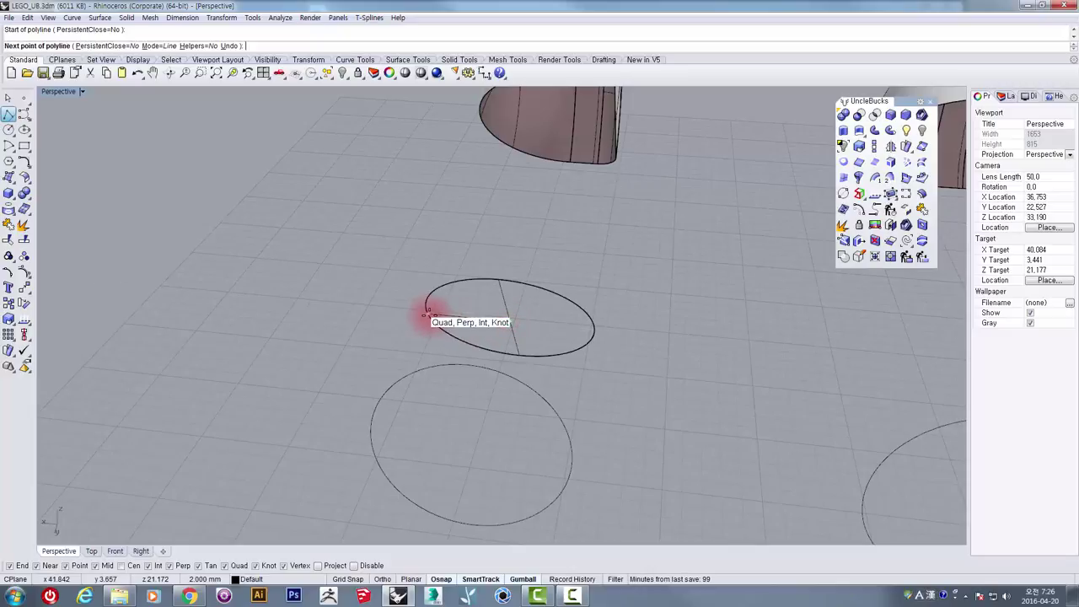
click(426, 315)
right_click(441, 309)
- Split the closed tilted oval using the two construction lines inside it as cutting objects
right_drag(441, 309, 500, 311)
scroll(504, 312, up, 2)
drag(541, 305, 497, 327)
right_drag(521, 305, 477, 295)
click(486, 274)
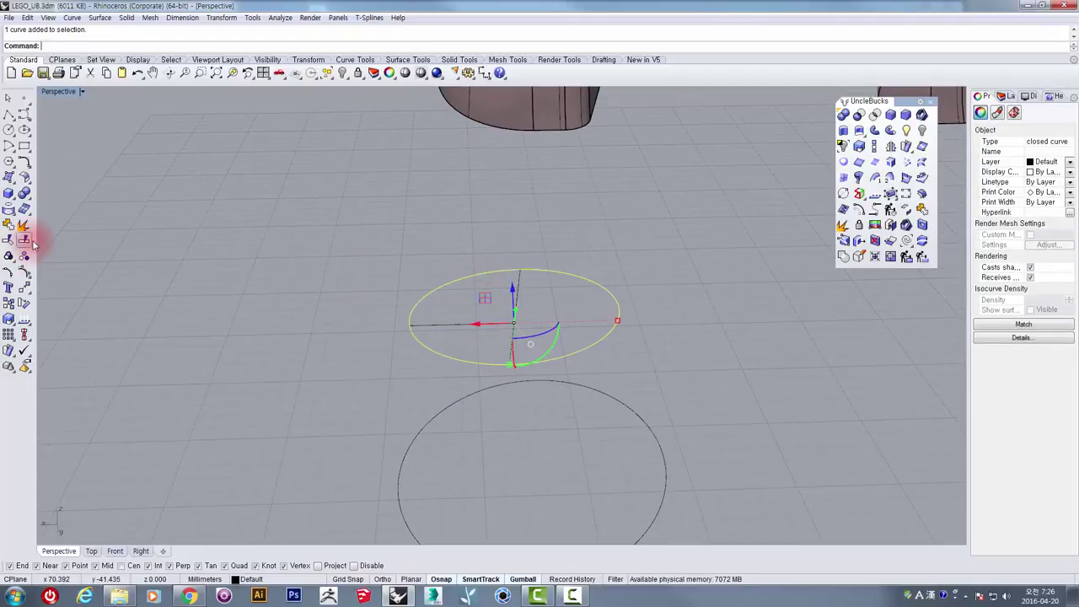
click(440, 334)
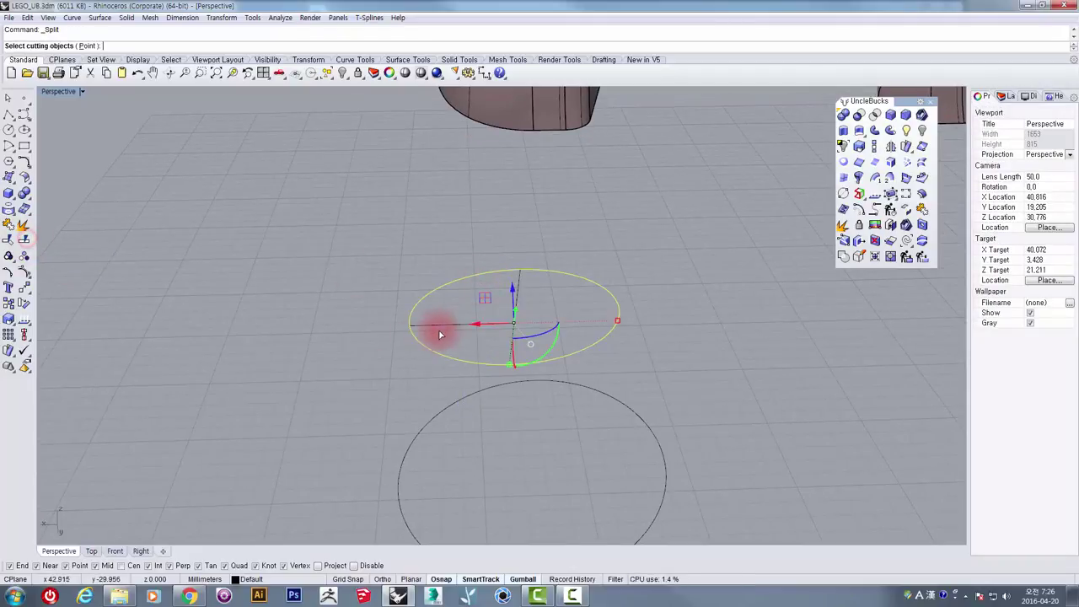
click(448, 328)
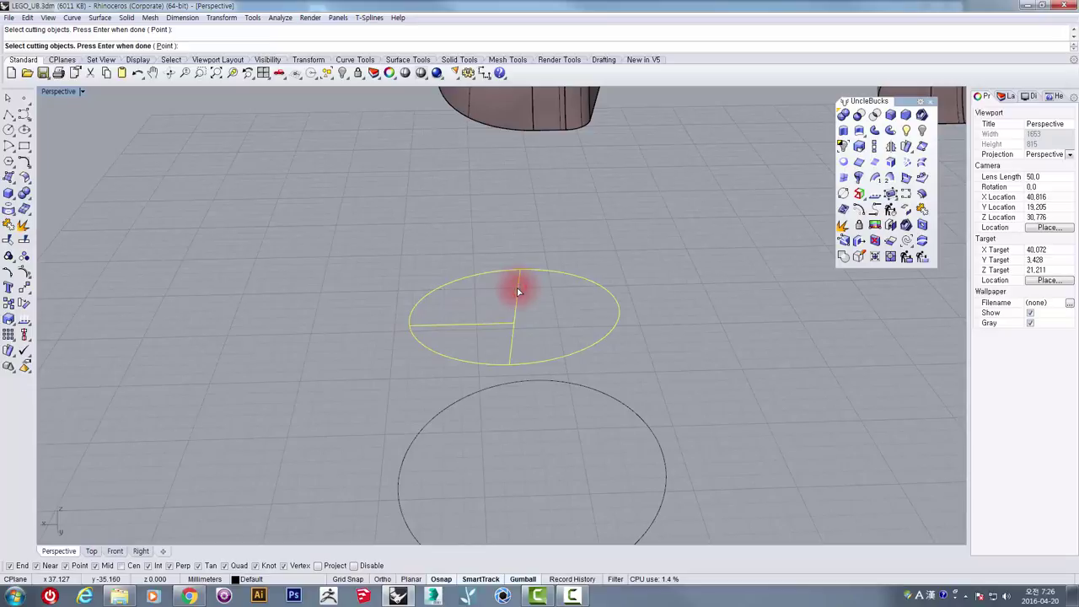
key(Return)
- Rebuild the oval's quarter arc between the two lines with 5 points and degree 2, deleting the input curve
click(452, 292)
click(425, 292)
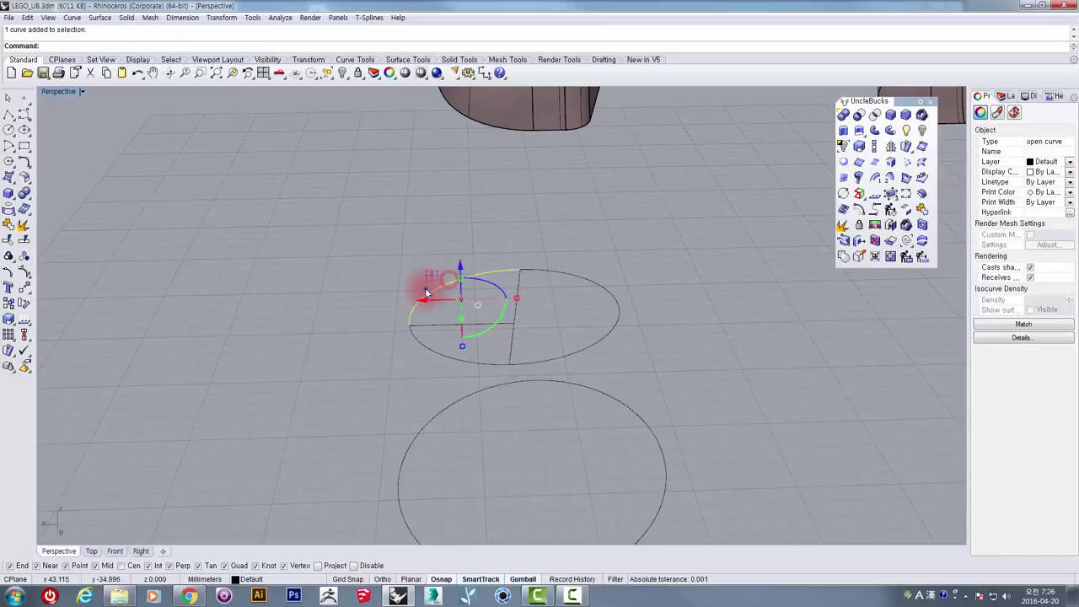
right_drag(425, 293, 296, 287)
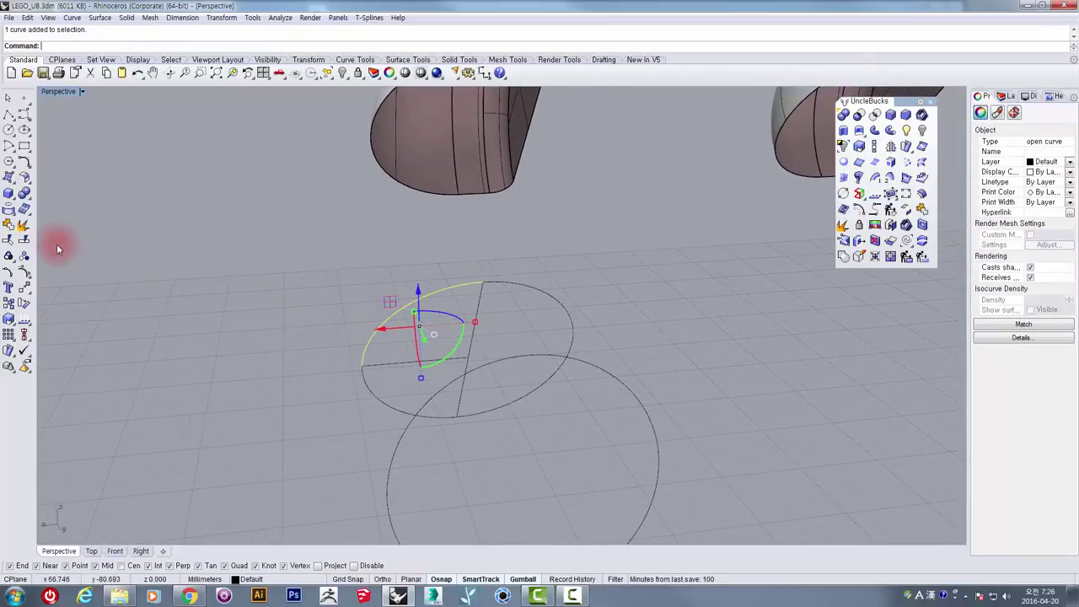
text(Rebuild)
key(Return)
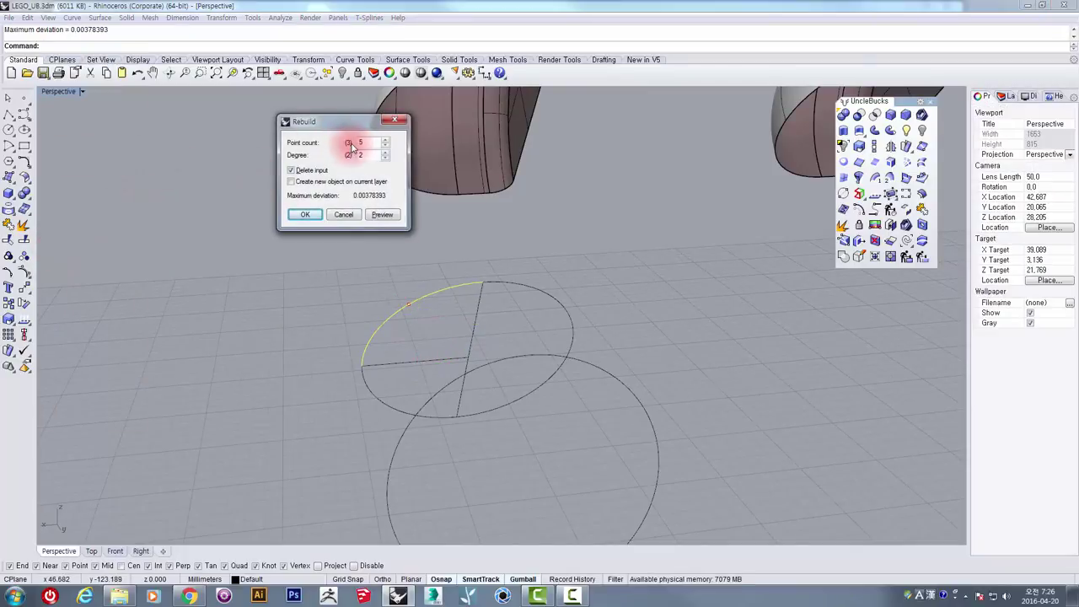
click(318, 219)
- Loft the rebuilt quarter arc to the duplicated rim curve of the reshaped dome using straight sections without simplifying
right_drag(436, 260, 447, 394)
click(488, 259)
click(446, 396)
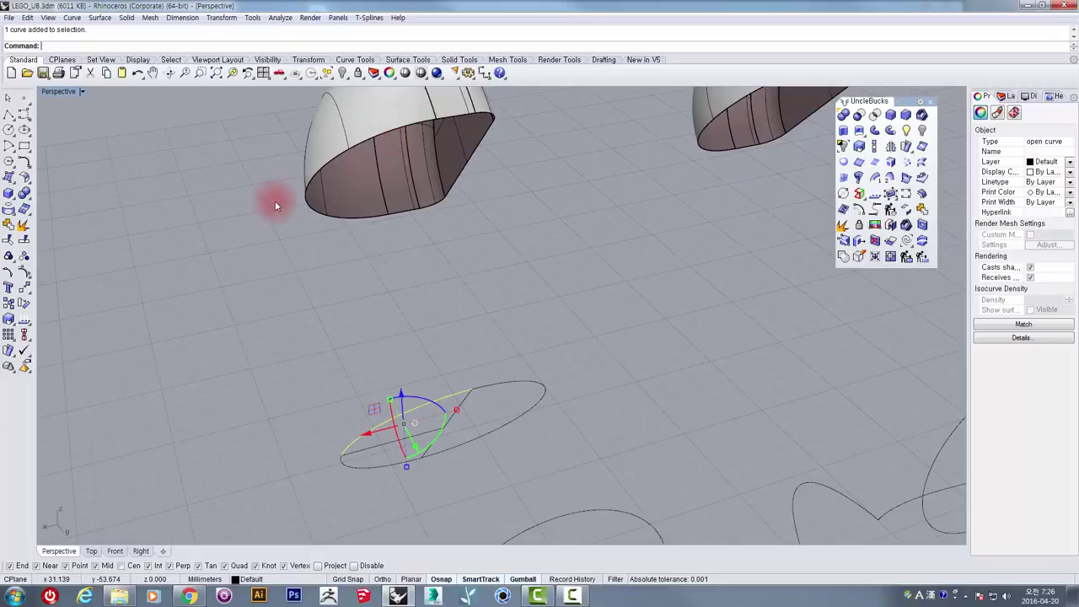
right_drag(275, 201, 362, 279)
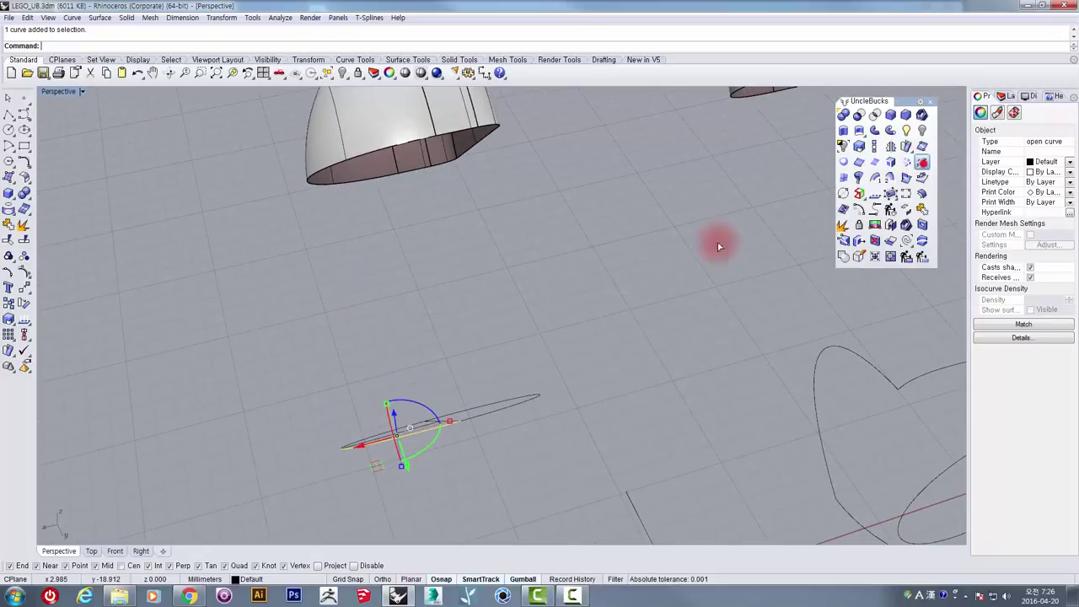
right_drag(717, 245, 451, 369)
click(435, 382)
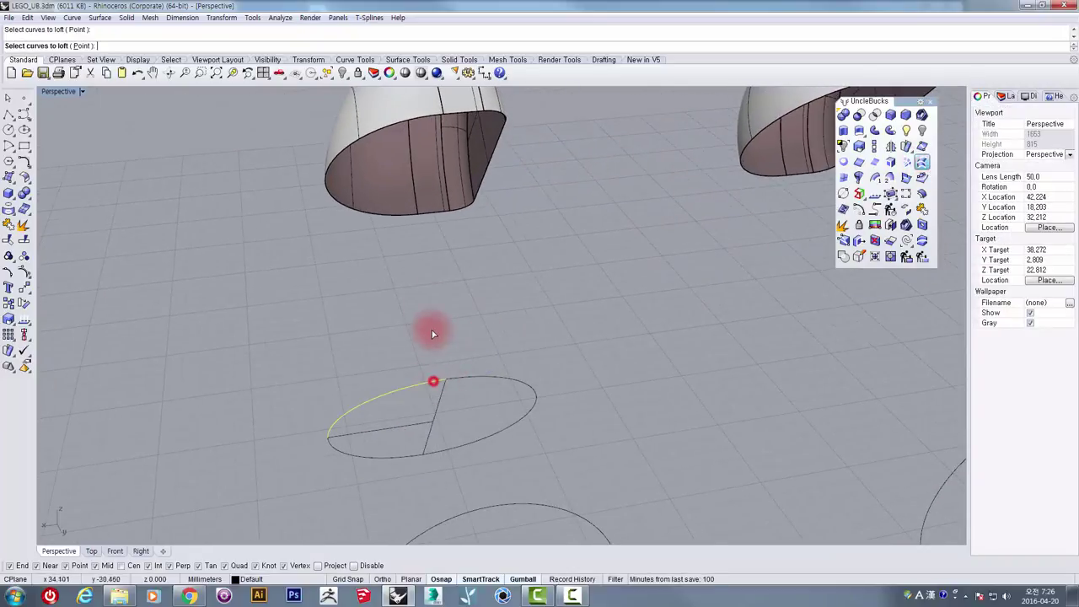
click(426, 120)
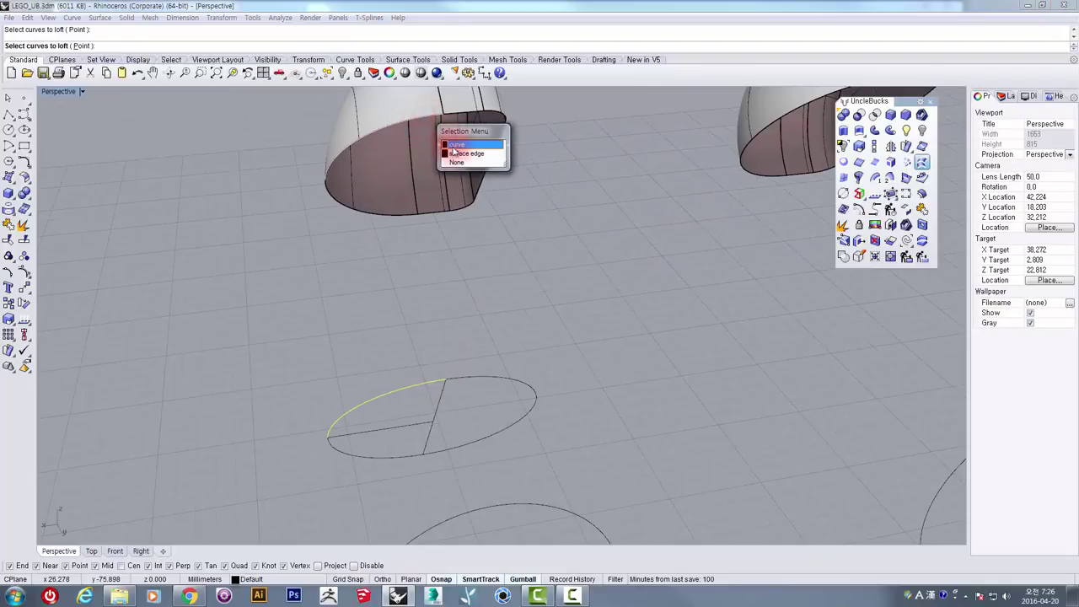
click(455, 145)
right_click(453, 144)
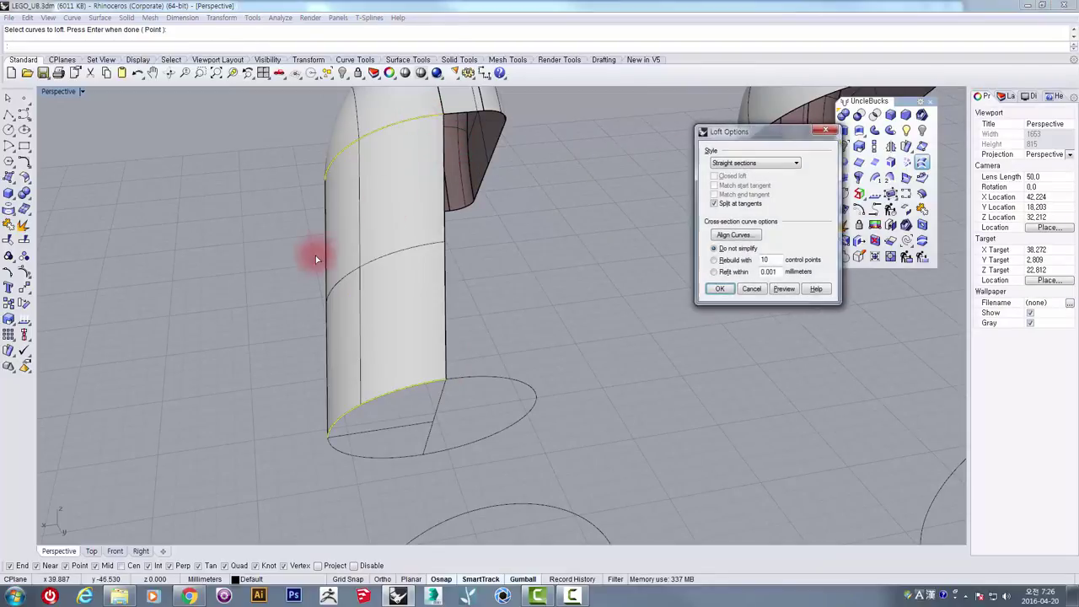
right_drag(321, 254, 344, 127)
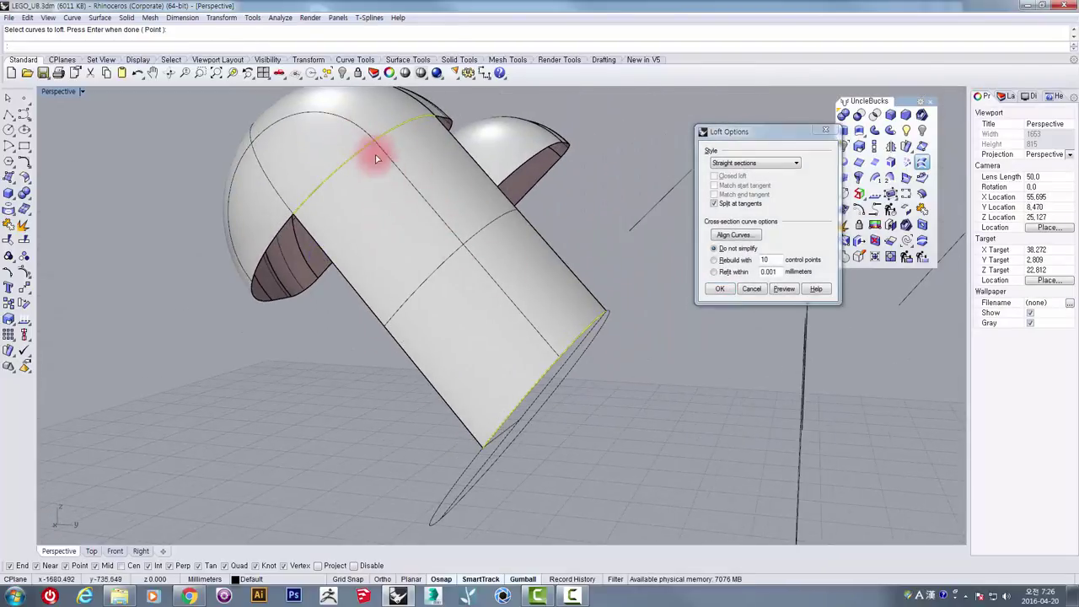
right_drag(376, 158, 244, 212)
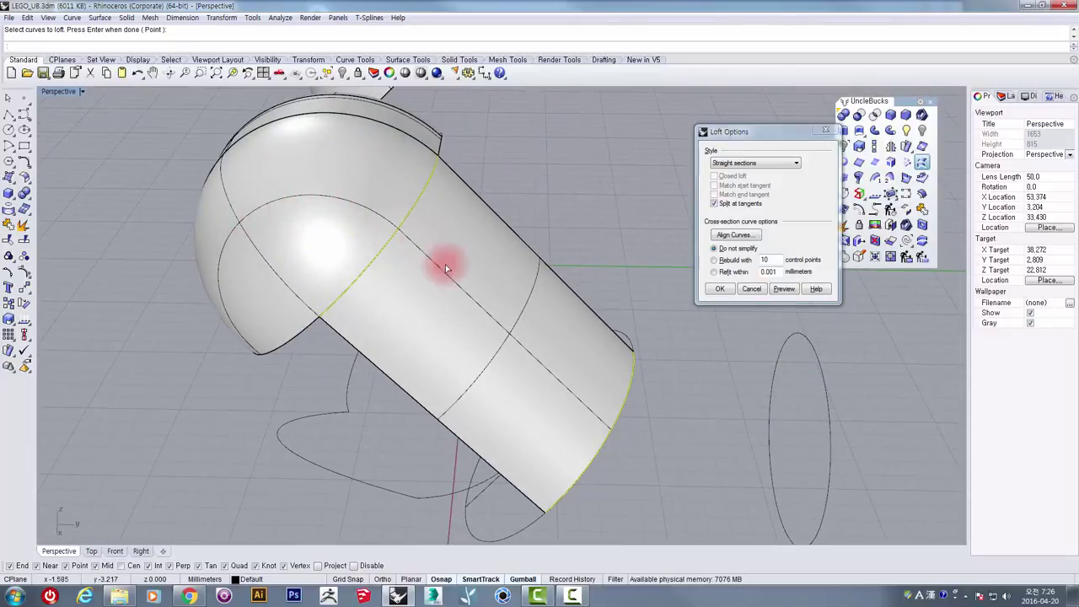
right_drag(573, 388, 725, 297)
click(720, 288)
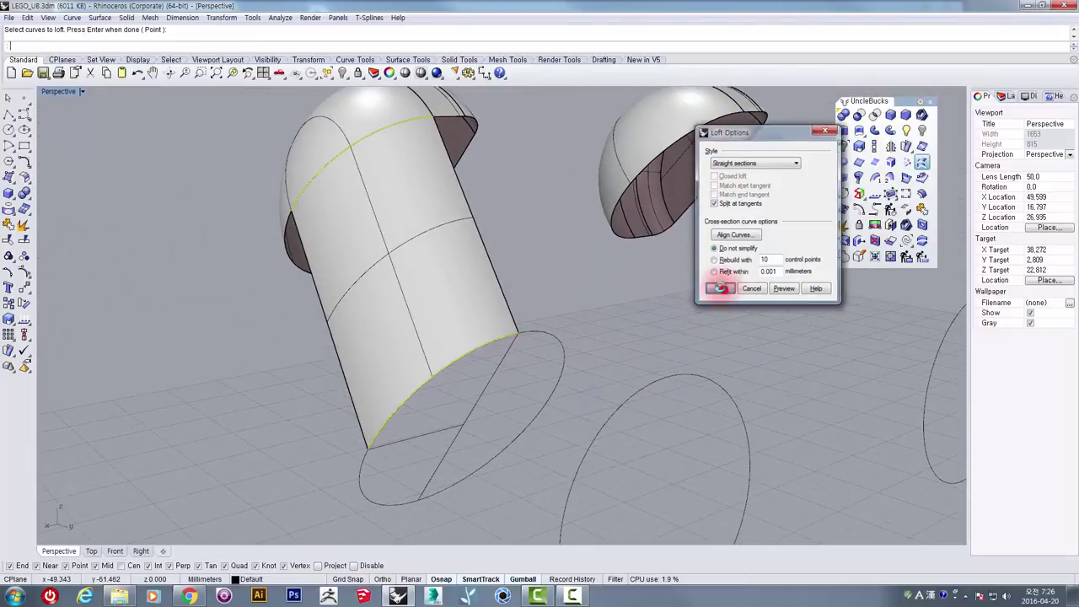
click(219, 350)
- Loft the dome's adjoining rim edge to the neighbouring quarter arc of the oval using straight sections without simplifying
right_drag(241, 349, 273, 307)
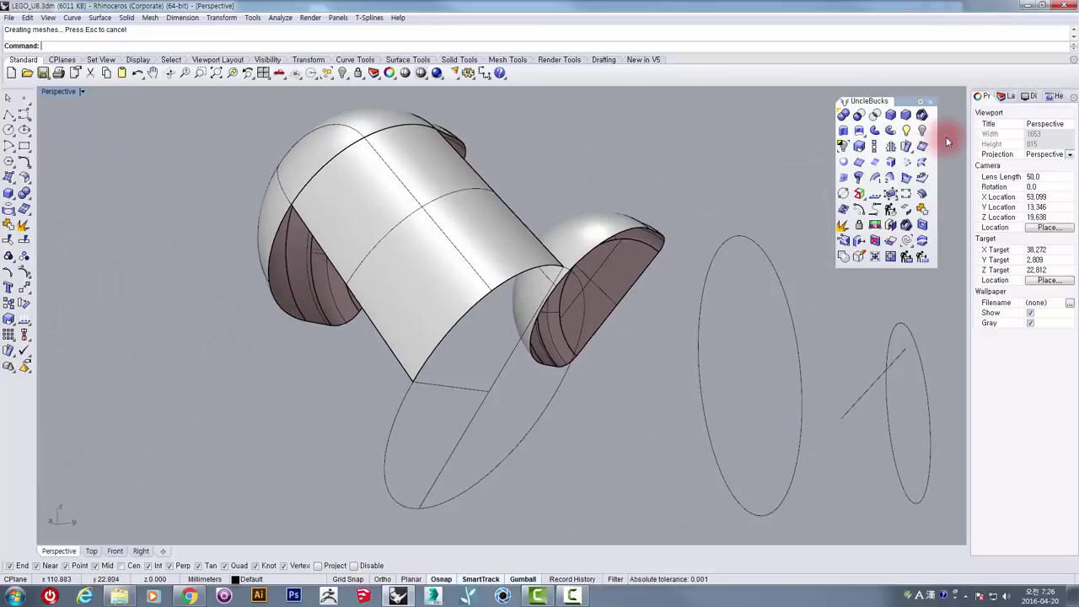
click(922, 163)
click(318, 191)
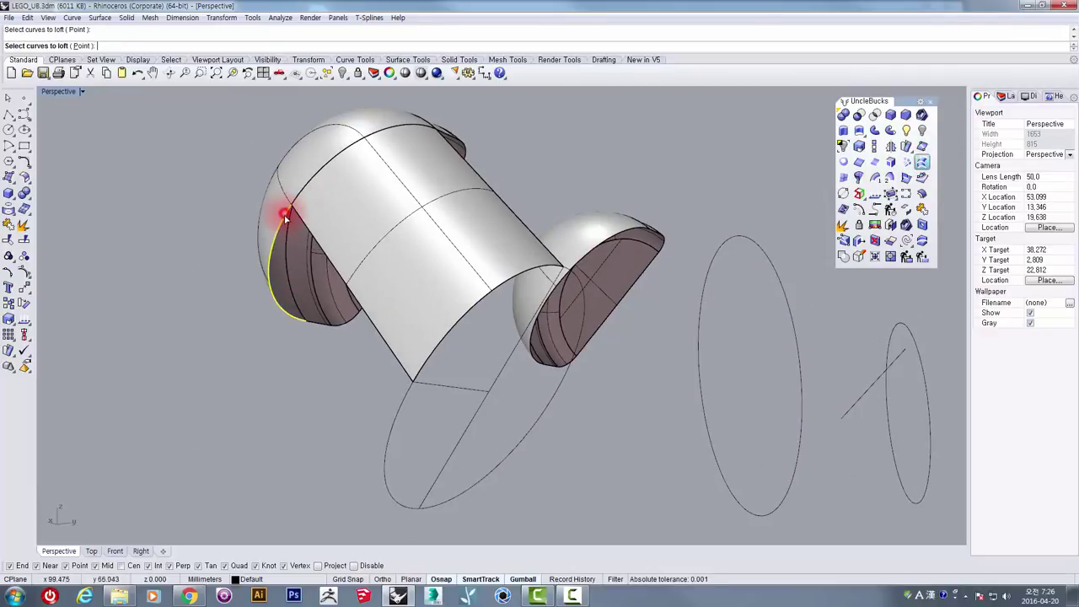
right_drag(277, 256, 432, 435)
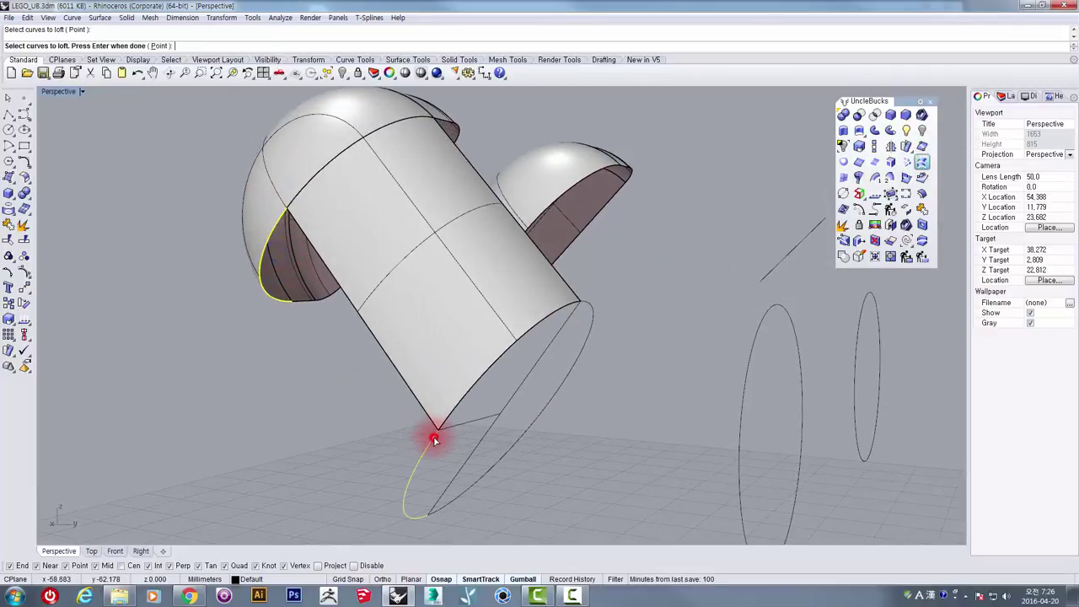
right_click(435, 440)
right_drag(298, 375, 351, 185)
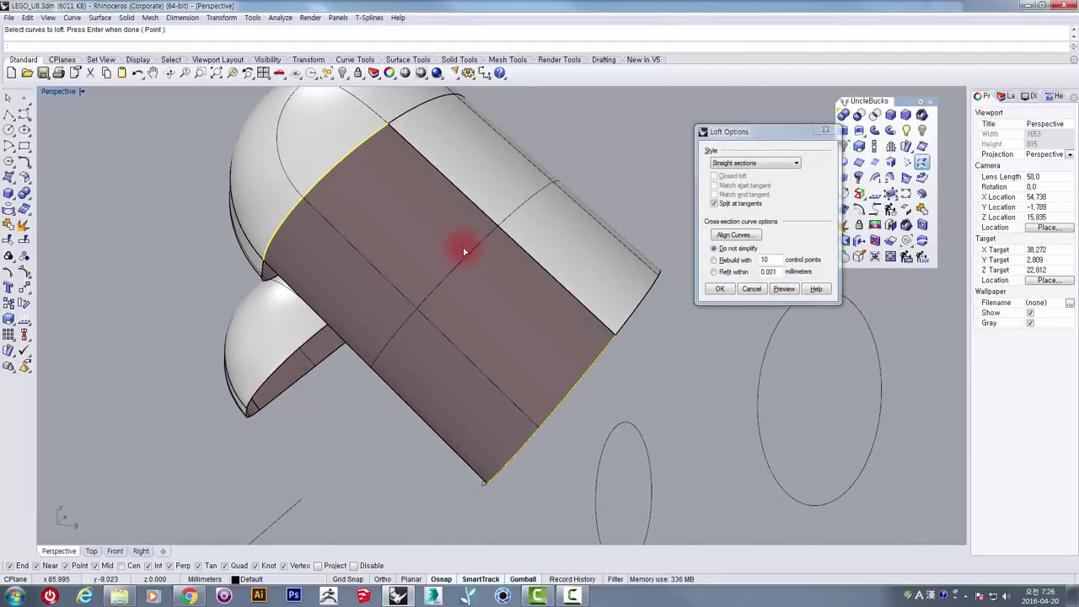
click(721, 288)
- Flip the direction of the second lofted arm surface so that its front side faces outward
right_drag(446, 245, 848, 234)
click(479, 263)
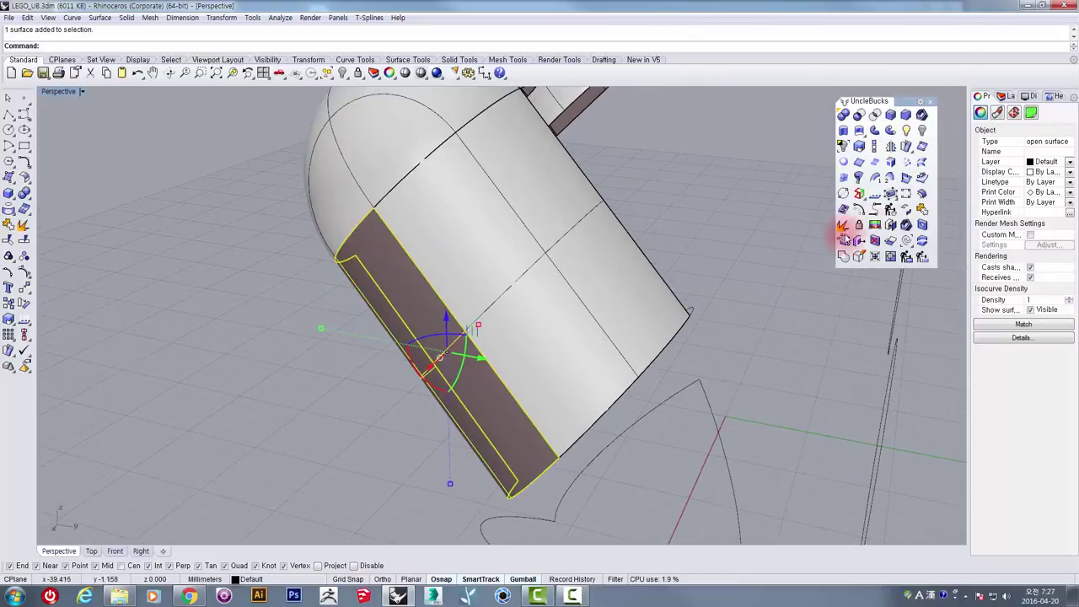
click(876, 200)
click(385, 241)
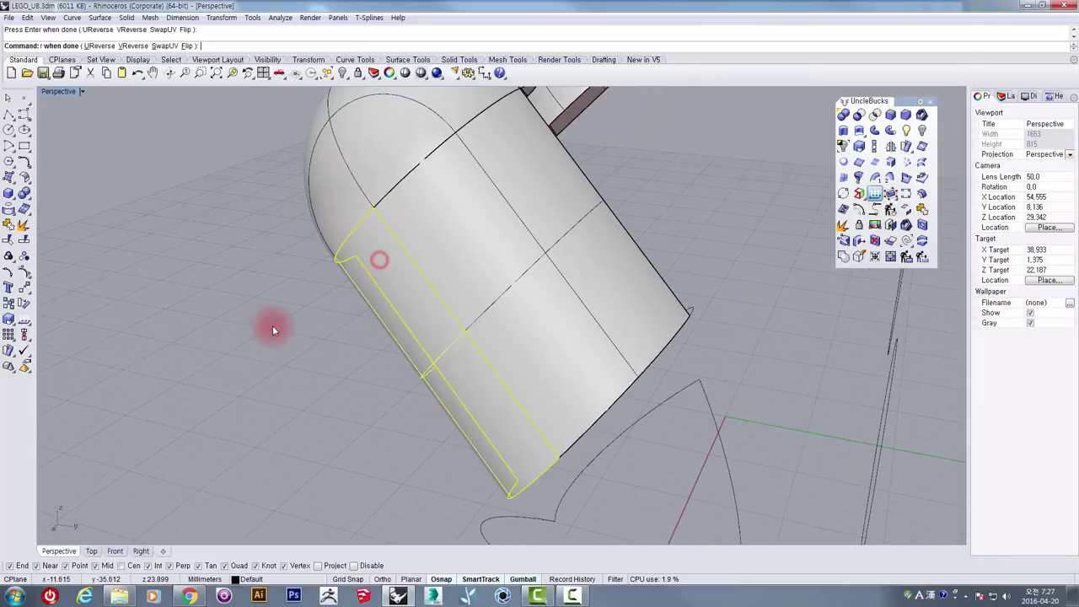
right_drag(331, 311, 426, 163)
scroll(426, 164, up, 3)
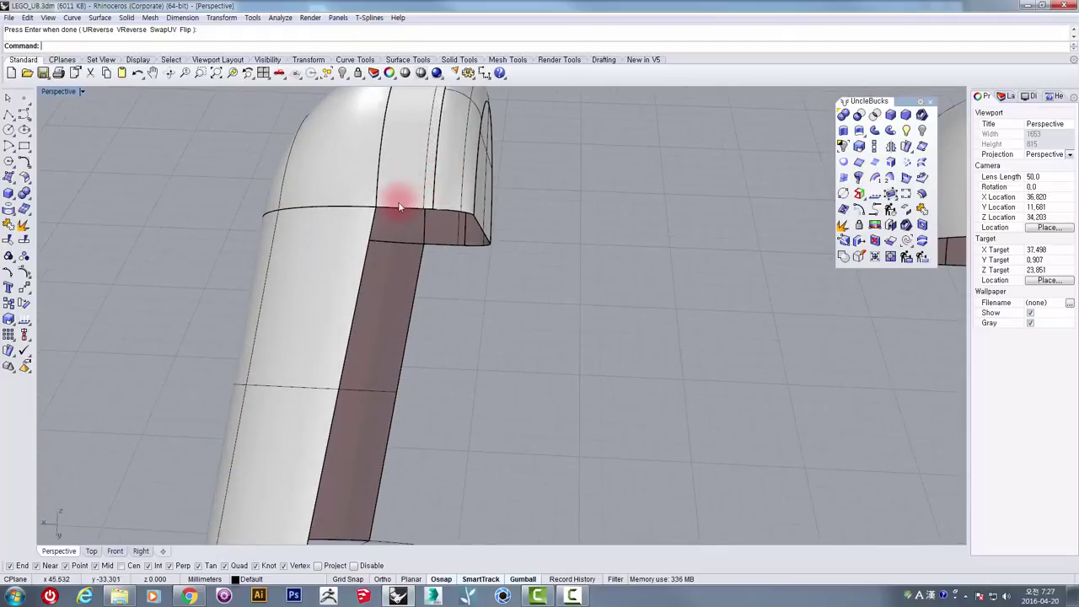
- Show the control points of the narrow band surface on the rounded cap and try to move one of its upper points
click(398, 205)
right_drag(398, 204, 421, 226)
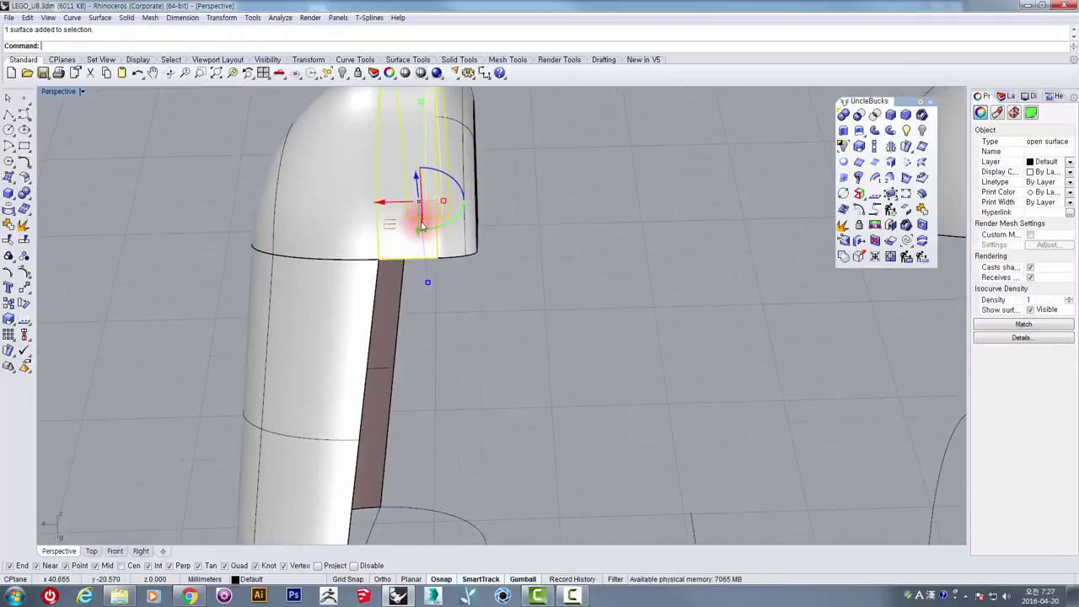
click(24, 273)
right_drag(118, 270, 427, 343)
right_drag(505, 343, 503, 338)
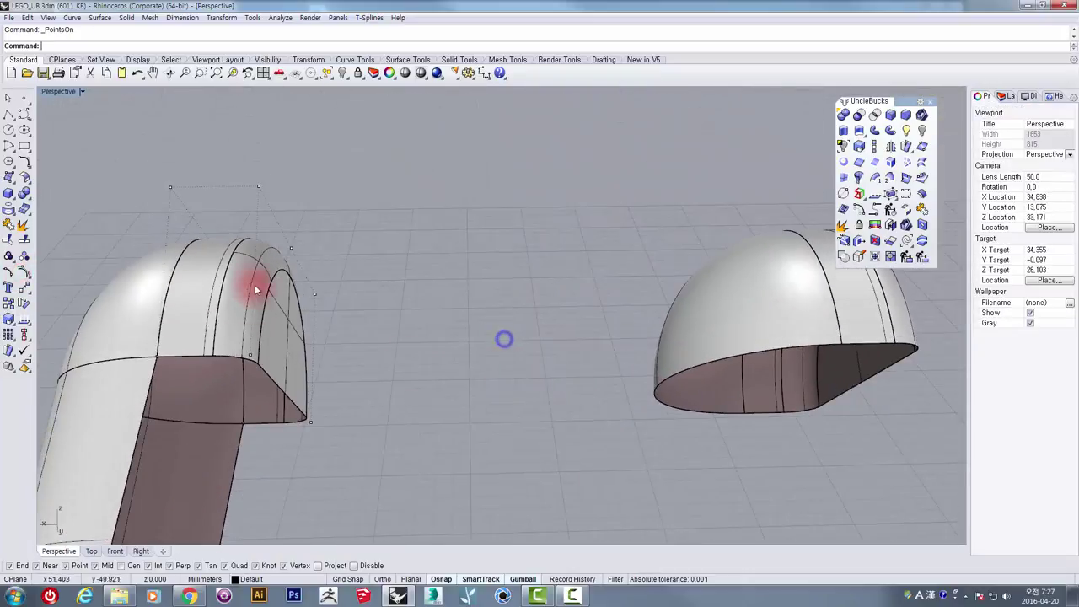
shift+right_drag(280, 258, 413, 221)
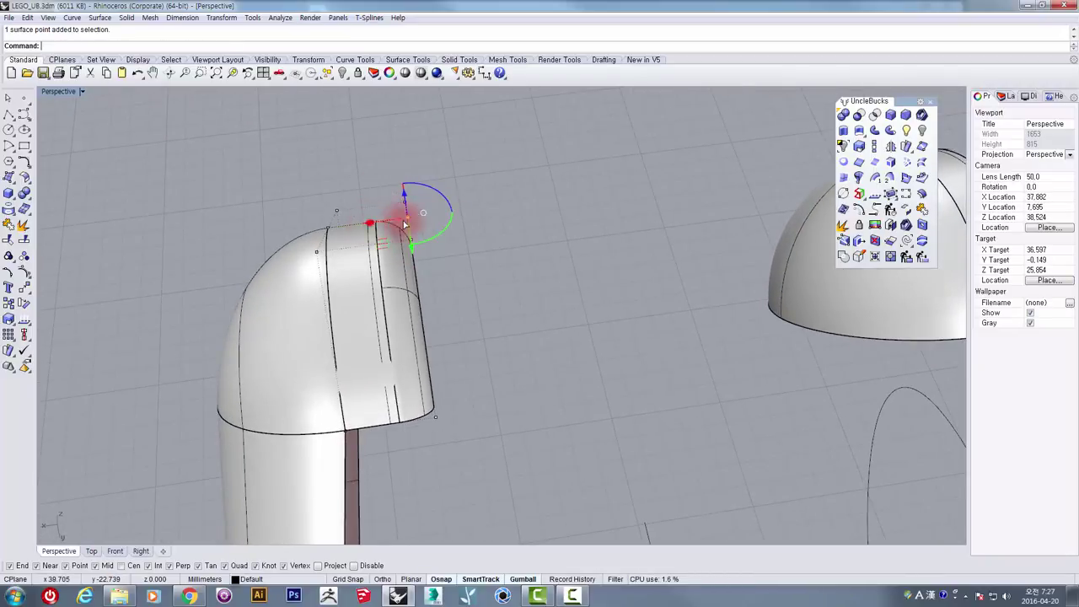
drag(404, 216, 580, 203)
right_drag(511, 278, 476, 288)
key(ctrl+z)
- Undo the trimmed-surface shrink on the cap's narrow band surface and delete that band
click(457, 236)
scroll(516, 291, up, 2)
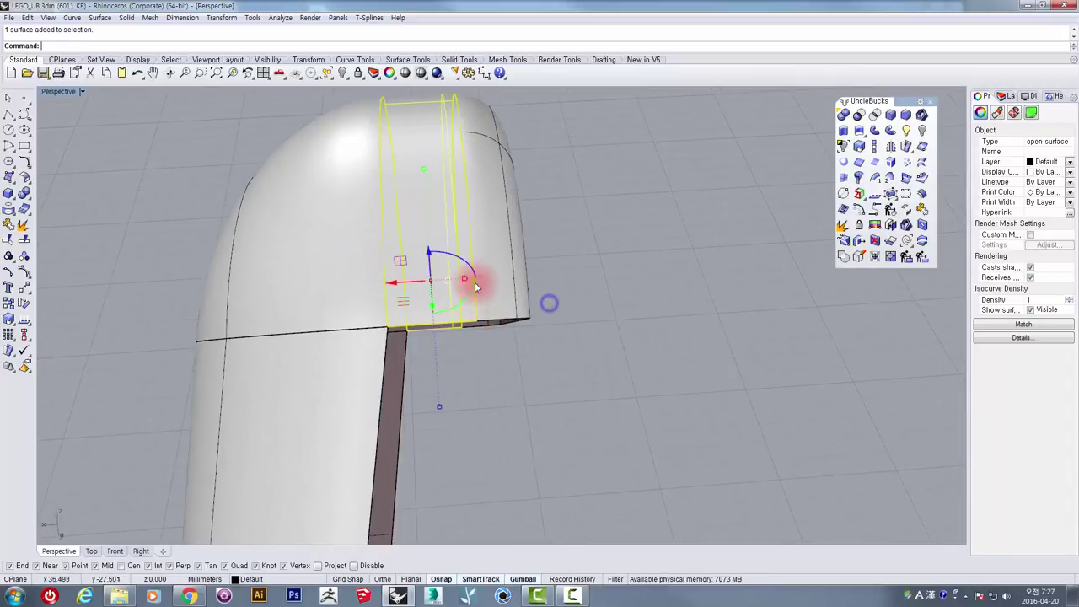
right_drag(541, 308, 494, 274)
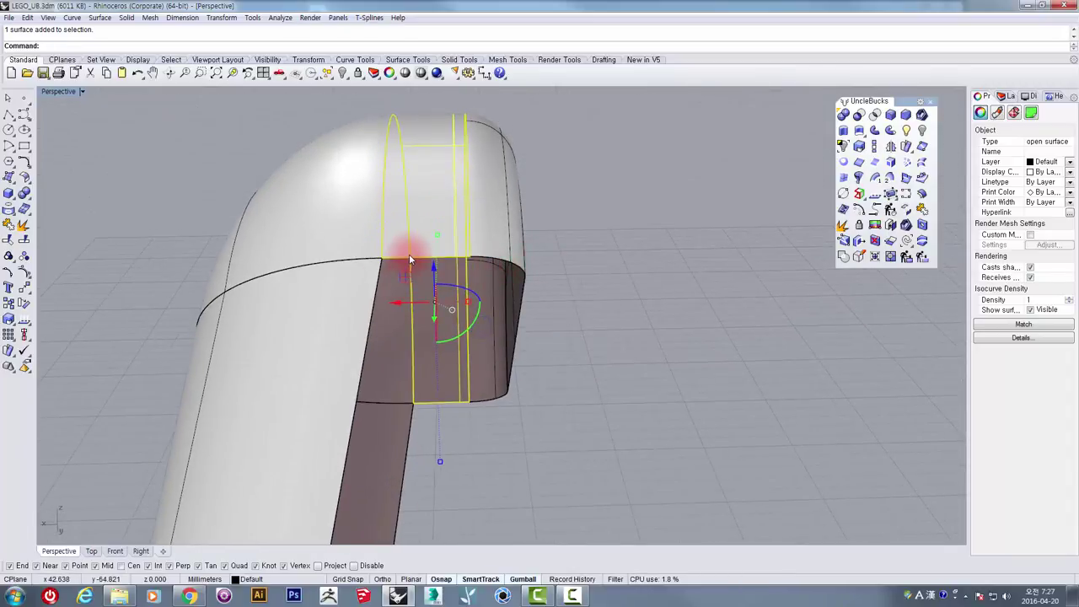
scroll(409, 256, down, 4)
right_drag(424, 214, 419, 247)
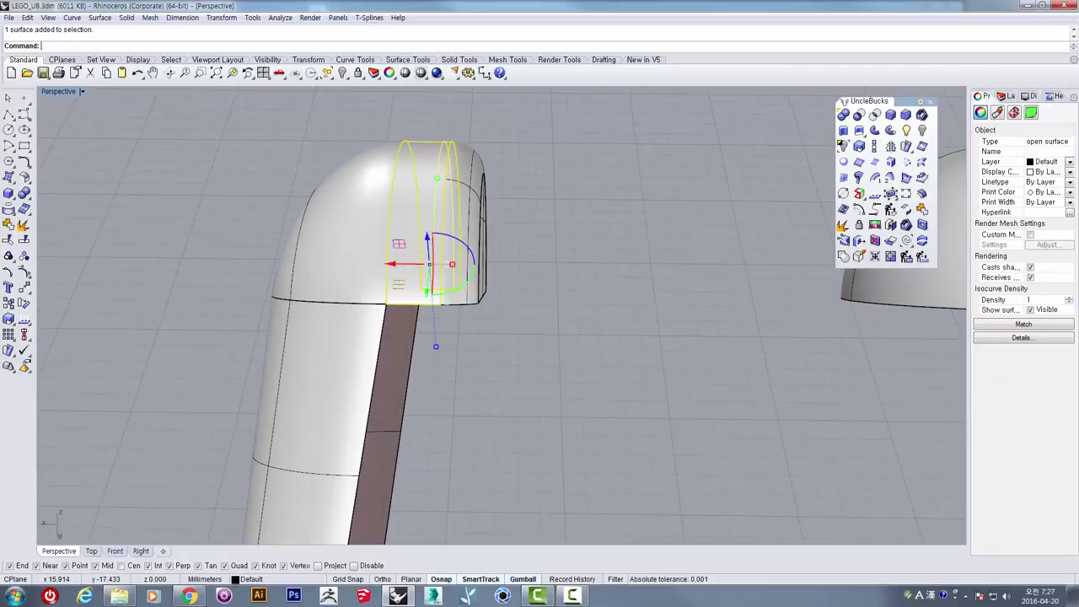
key(ctrl+z)
right_drag(517, 322, 491, 344)
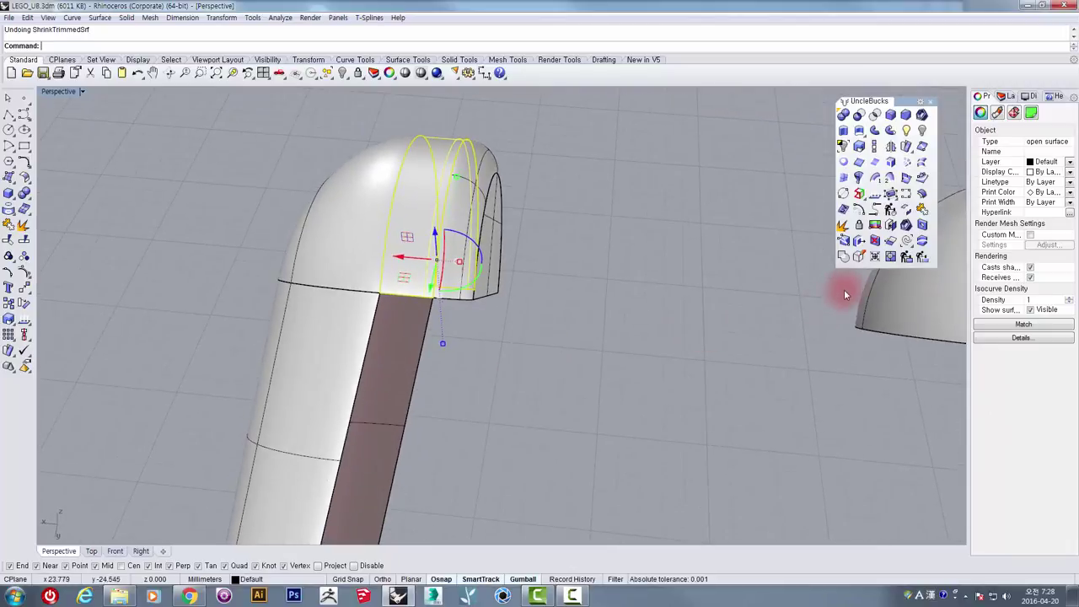
click(872, 258)
right_drag(494, 205, 413, 262)
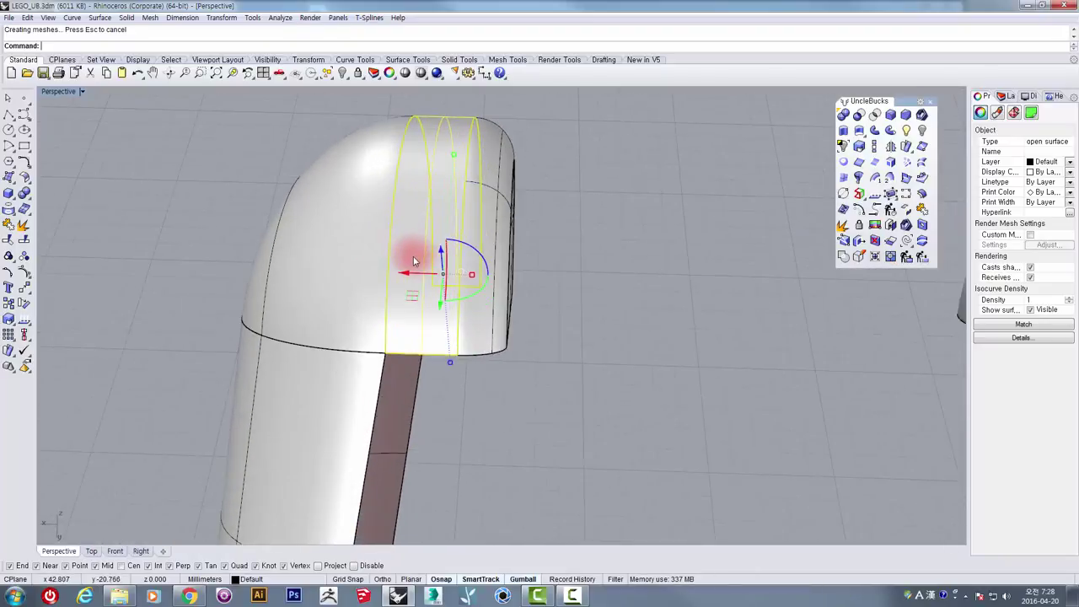
key(Delete)
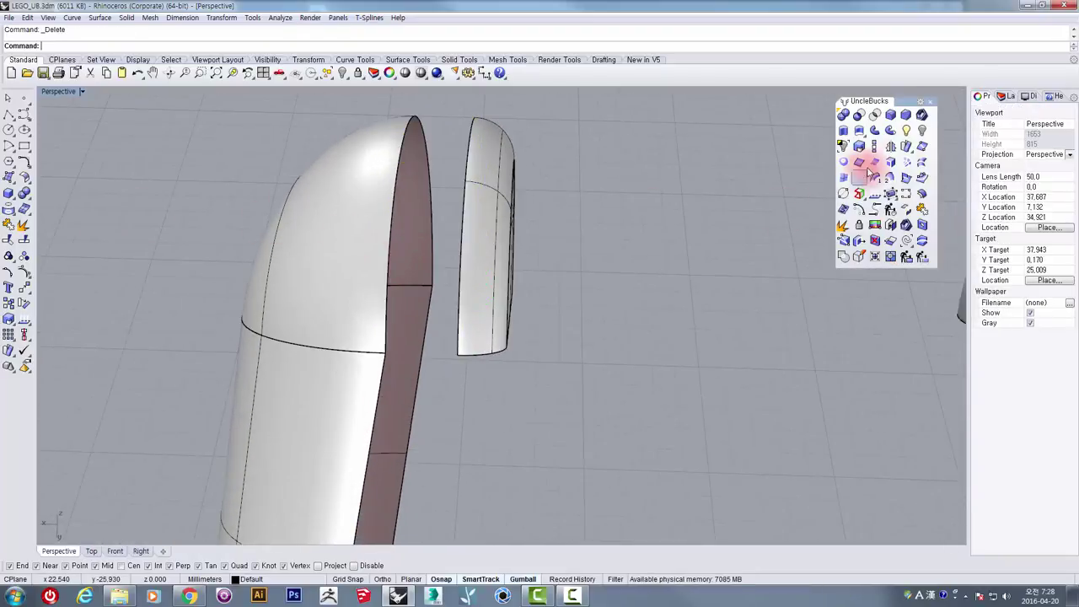
- Extrude the open arched edge of the large cap surface across the gap to the end point of the separate rounded rim piece
click(844, 131)
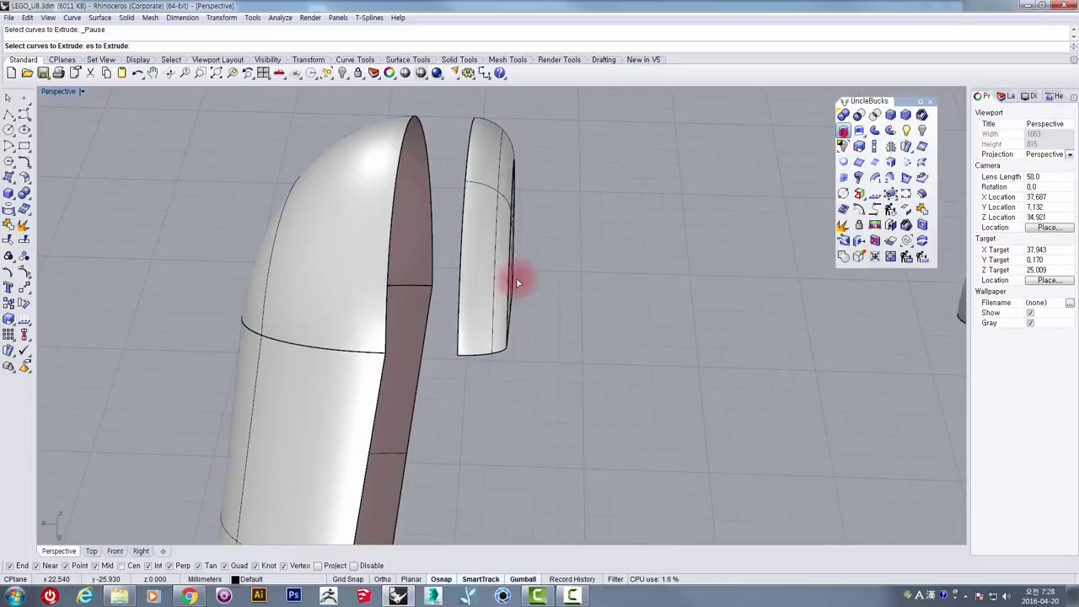
click(388, 318)
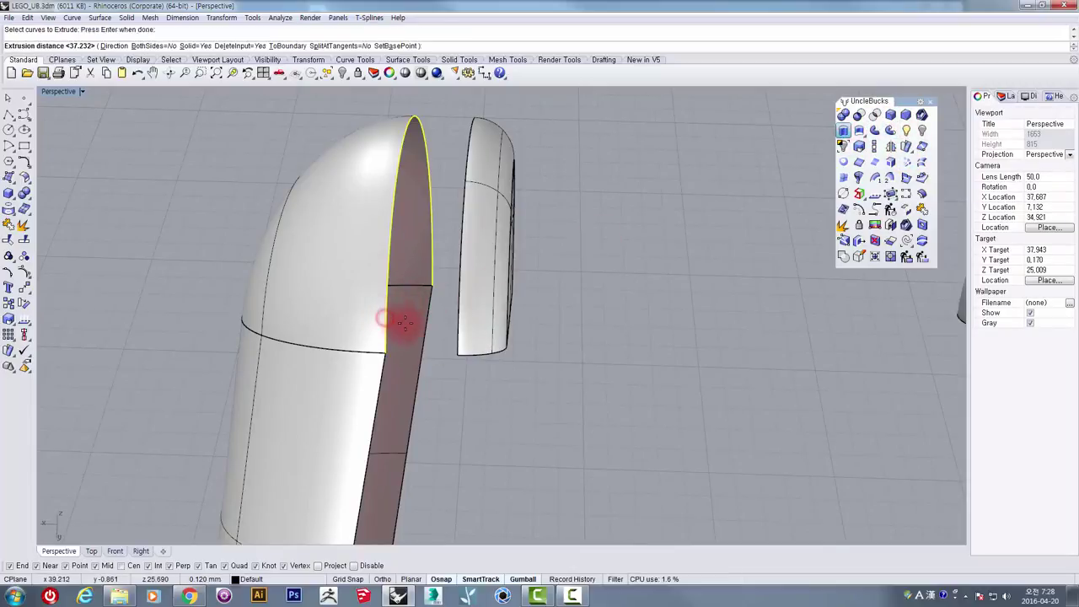
key(Return)
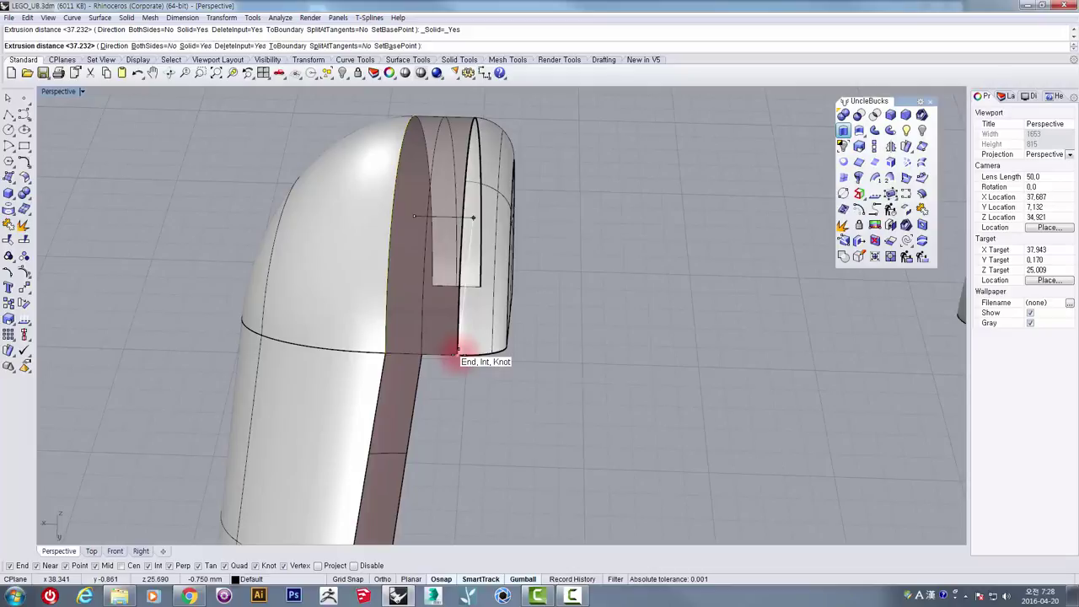
click(458, 353)
right_drag(465, 390, 447, 321)
- Flip the normal direction of the newly extruded band surface so its front side faces outward
click(458, 210)
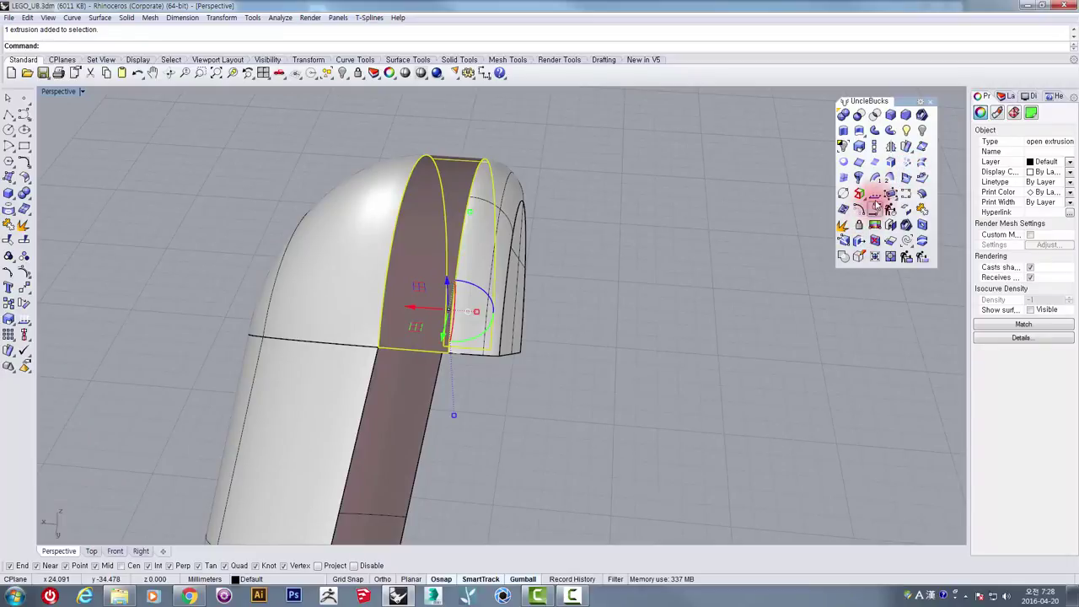
click(875, 195)
click(450, 228)
right_click(564, 237)
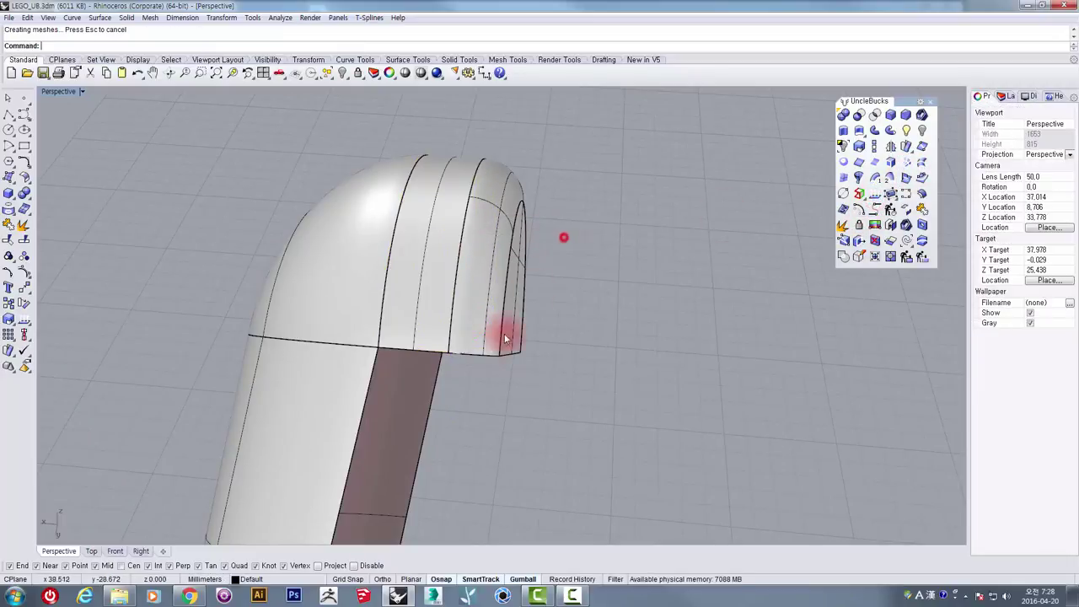
- Inspect the underside of the cap and the open lower end of the cylindrical surface
right_drag(494, 345, 494, 284)
click(422, 208)
right_drag(408, 292, 523, 235)
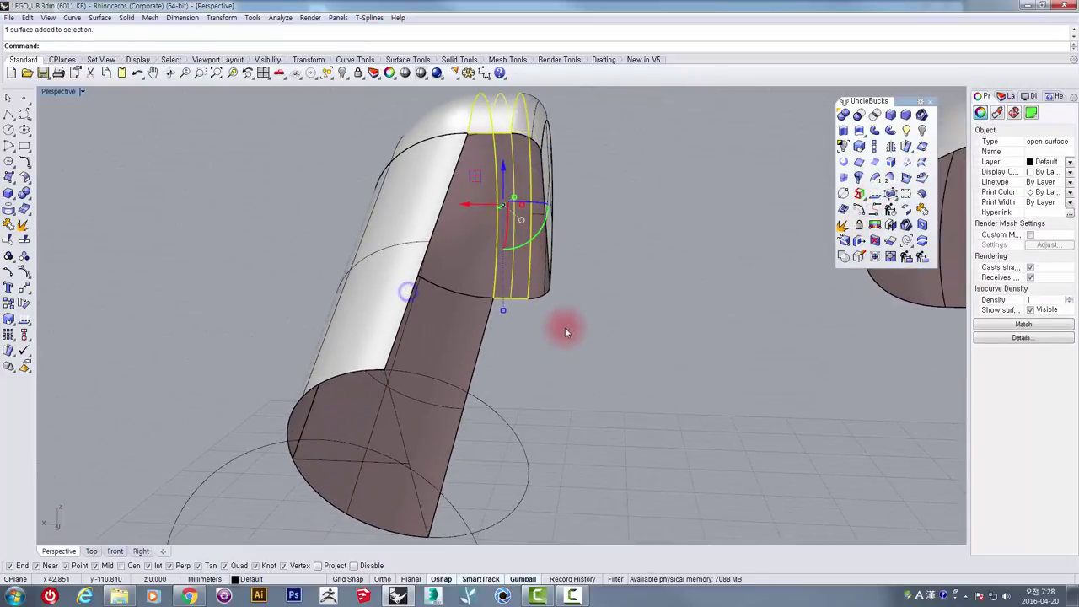
click(565, 332)
right_drag(565, 332, 410, 341)
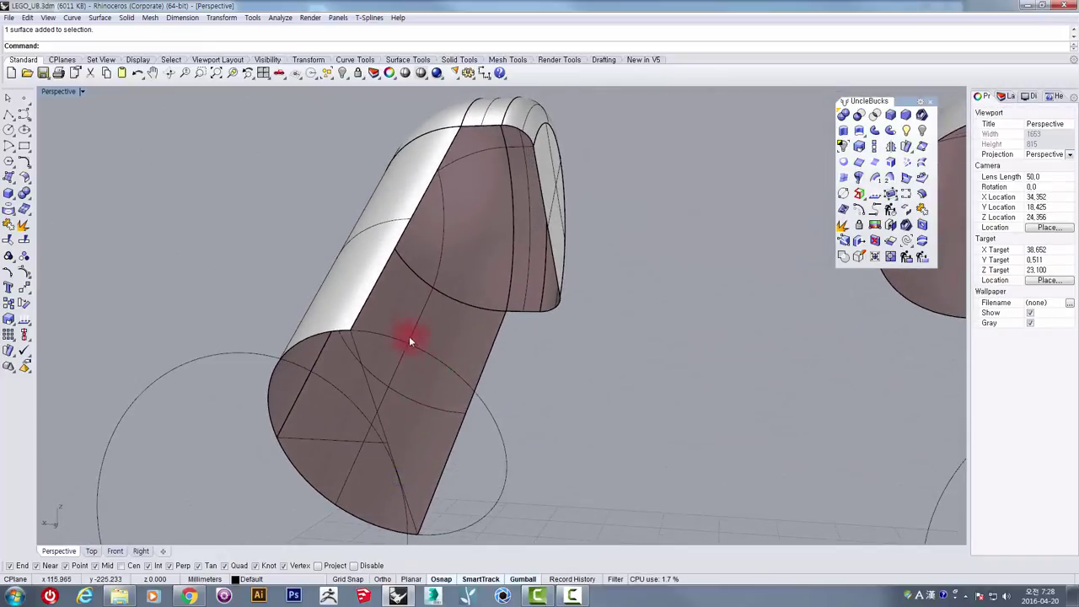
right_drag(483, 377, 505, 372)
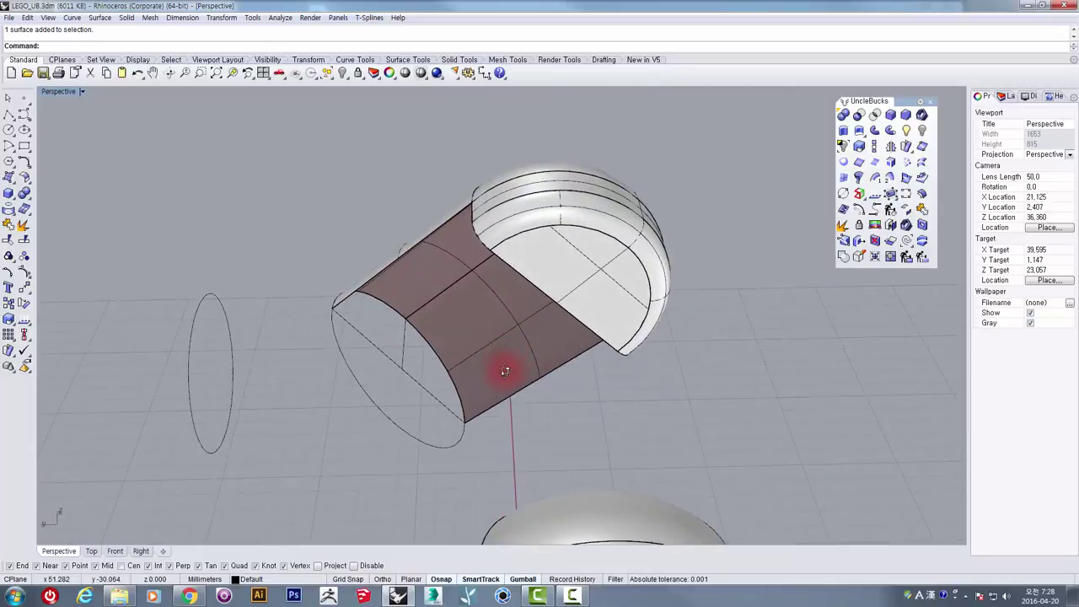
click(8, 114)
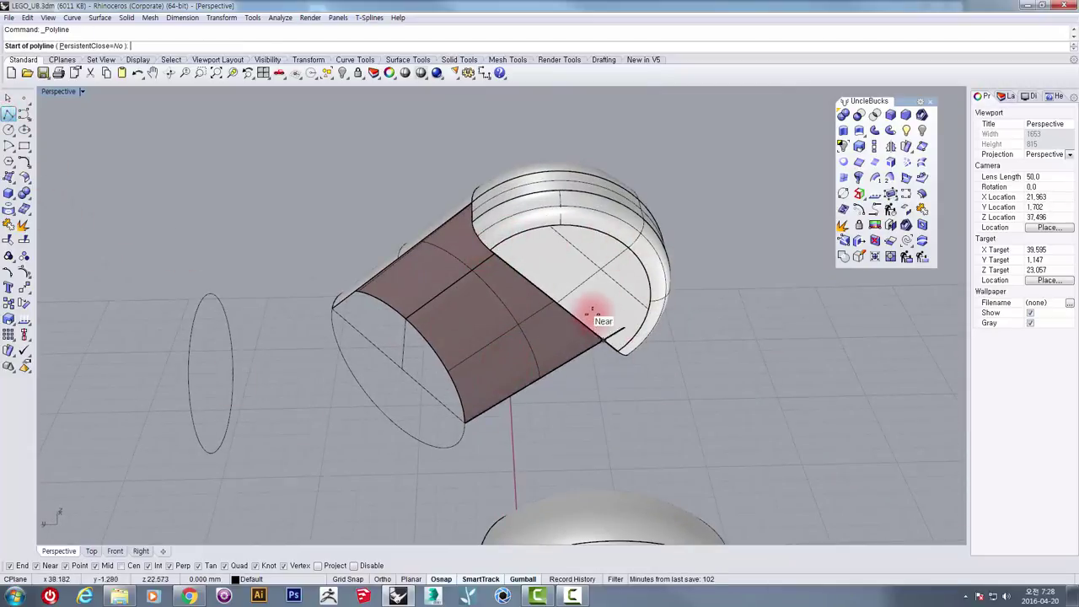
click(556, 299)
right_drag(524, 317, 572, 284)
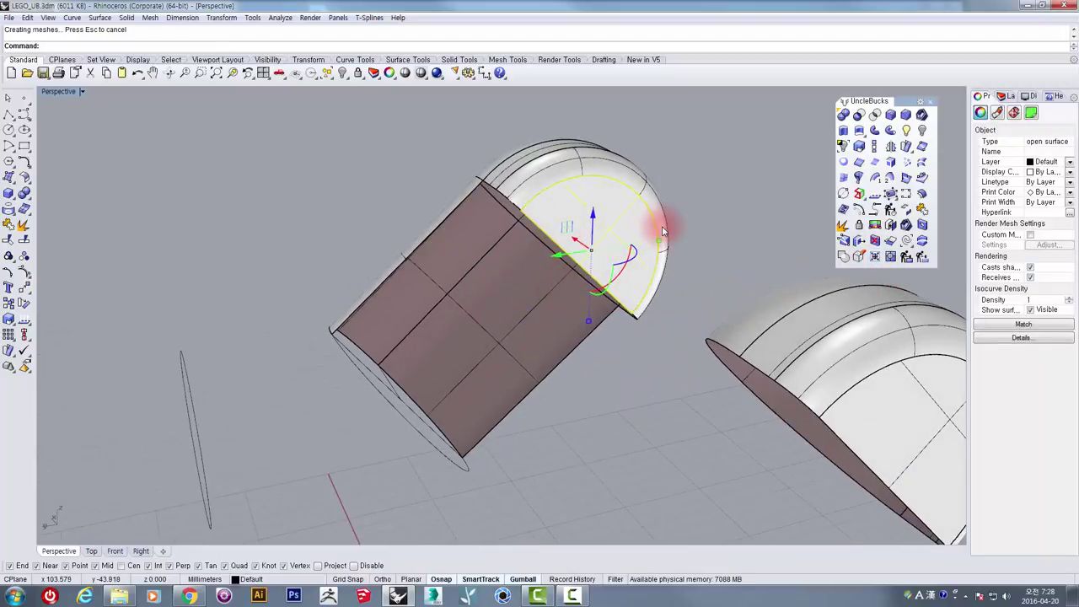
scroll(662, 231, up, 3)
click(789, 438)
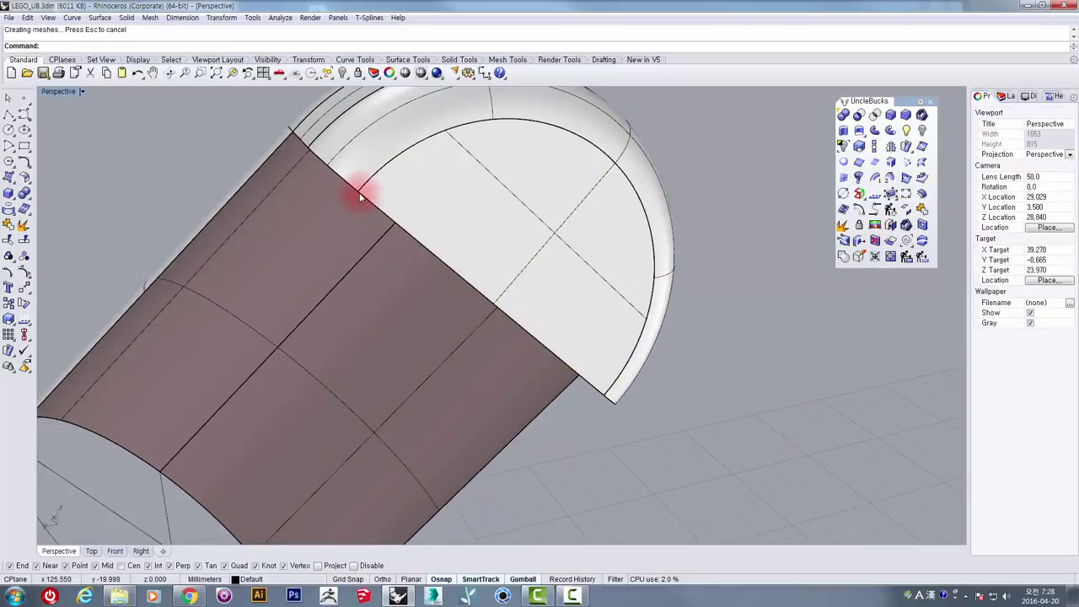
scroll(539, 396, down, 5)
scroll(474, 407, up, 2)
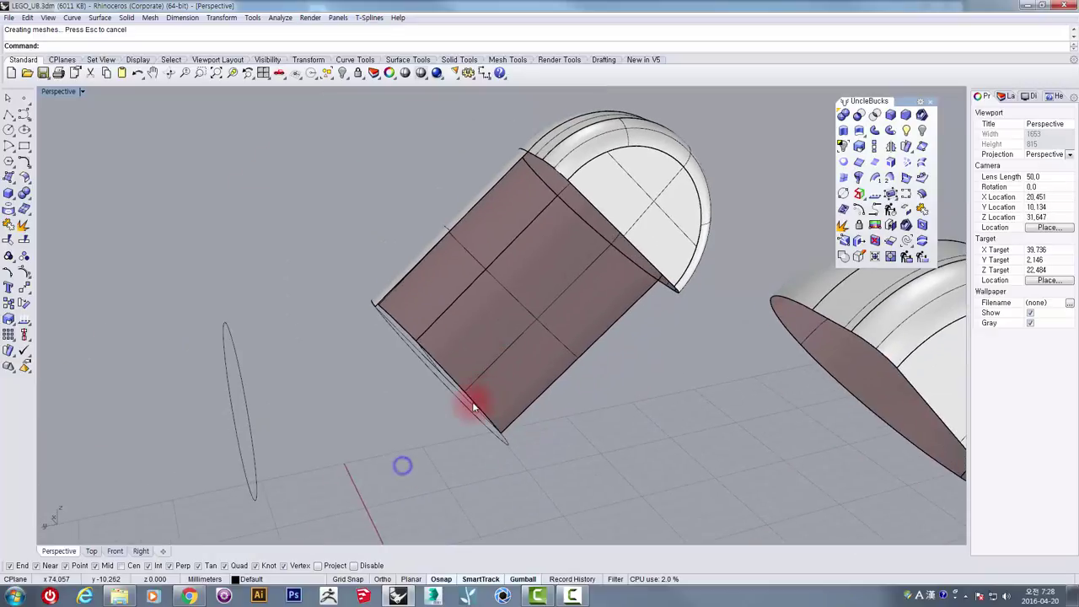
right_drag(466, 405, 437, 414)
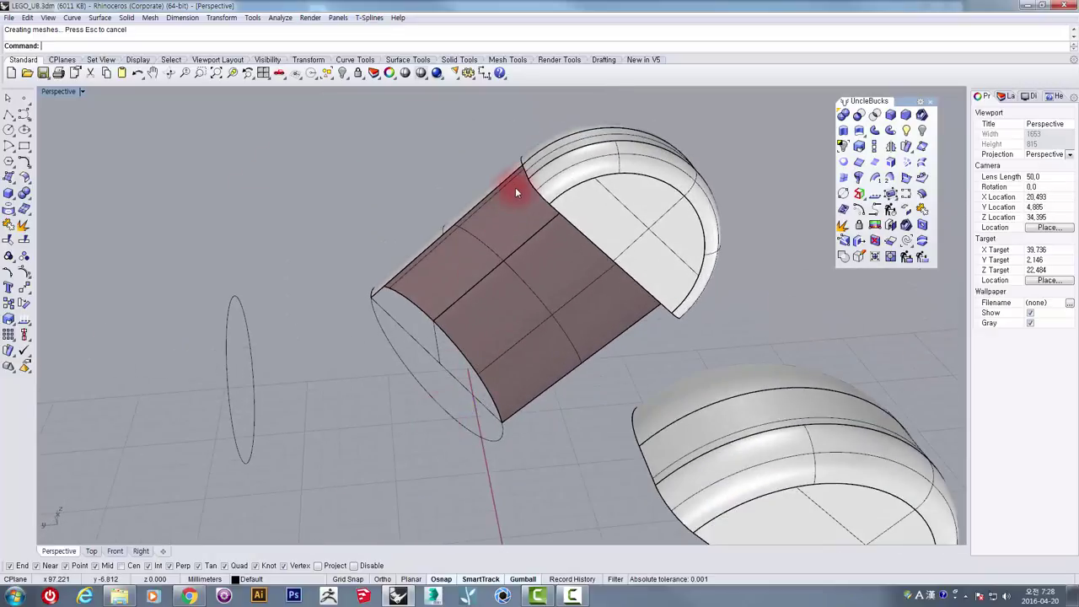
- Draw a straight polyline from the middle of the cap's straight lower edge to the circle at the cylinder's open end
right_drag(488, 223, 146, 170)
click(8, 114)
right_drag(540, 321, 625, 246)
click(626, 246)
right_drag(494, 408, 603, 236)
click(413, 406)
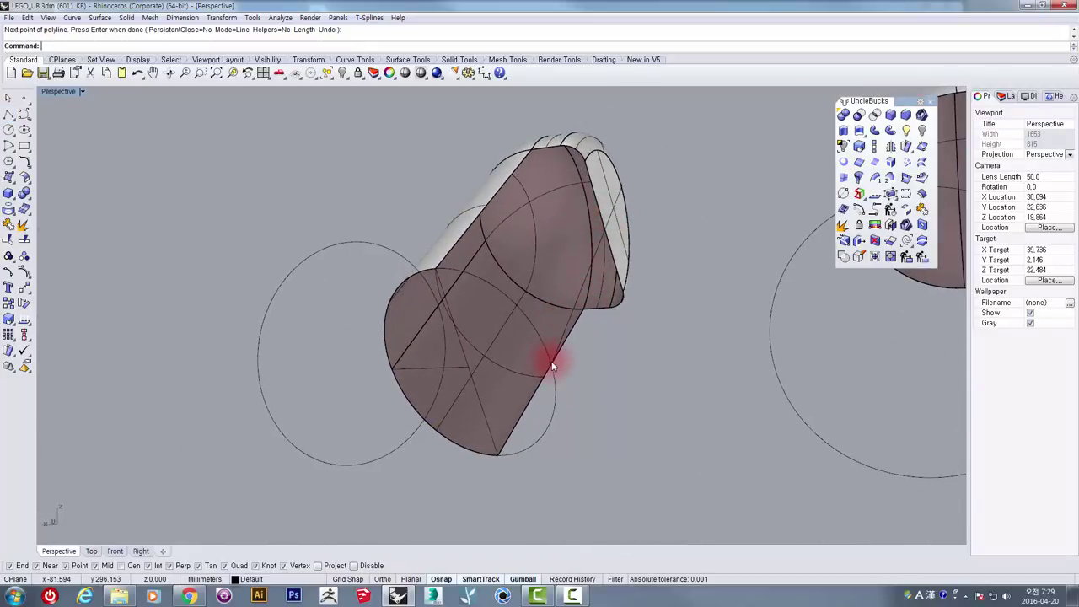
- Draw a second polyline from the corner of the cap's flat end face to the circle at the cylinder's open end and select it
right_drag(556, 364, 426, 443)
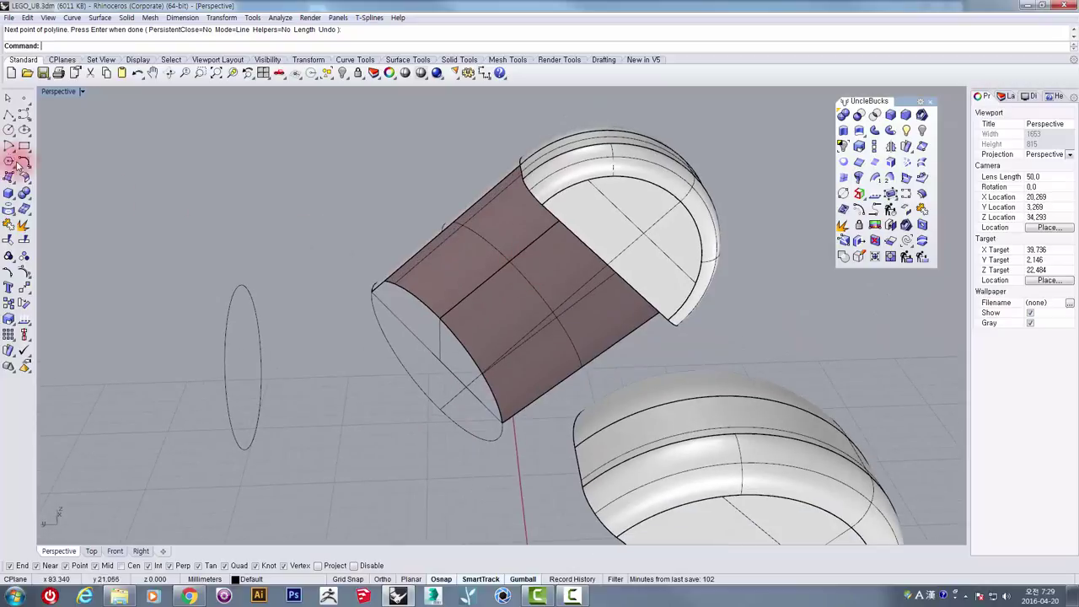
click(8, 115)
right_drag(492, 329, 417, 363)
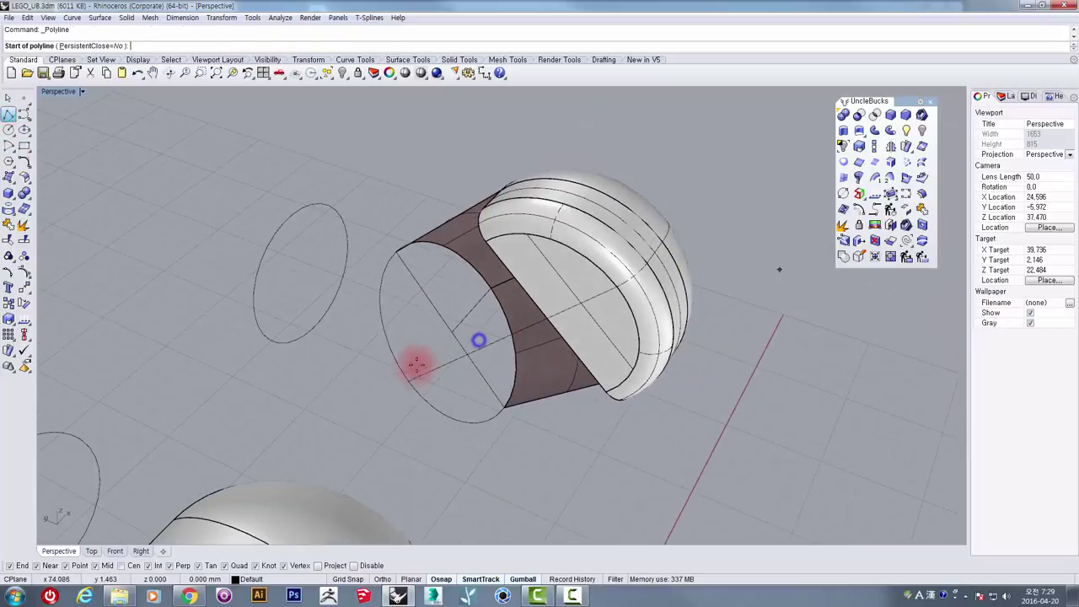
scroll(410, 365, up, 4)
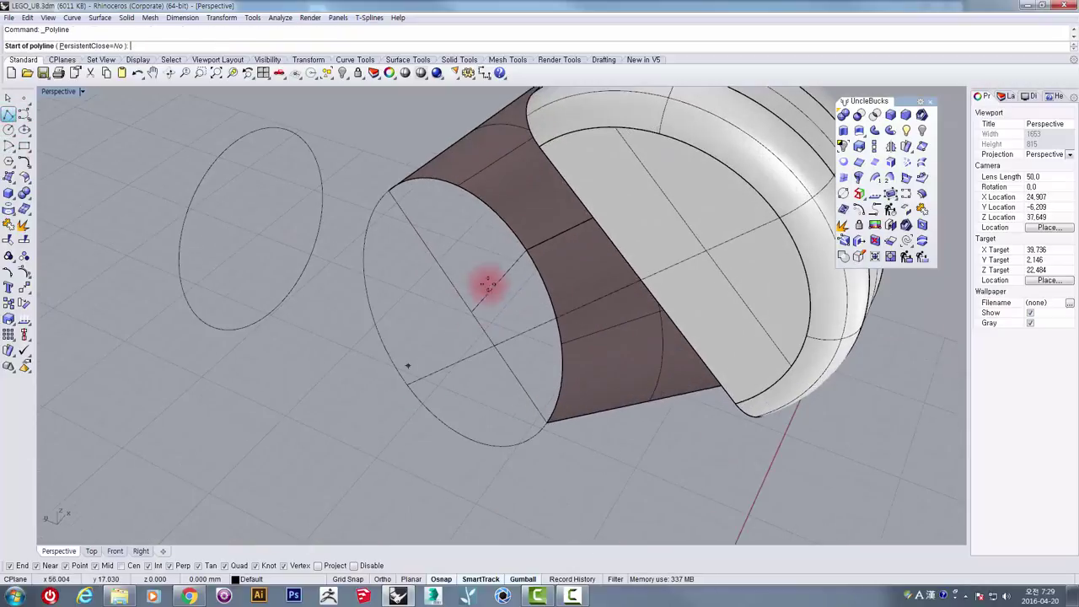
click(534, 150)
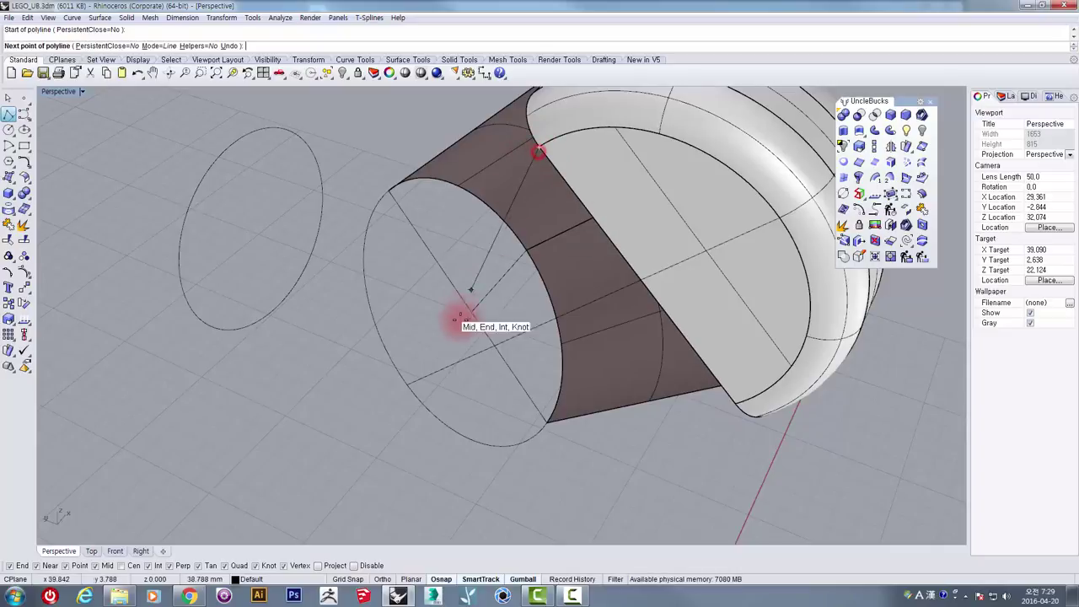
click(383, 354)
click(404, 327)
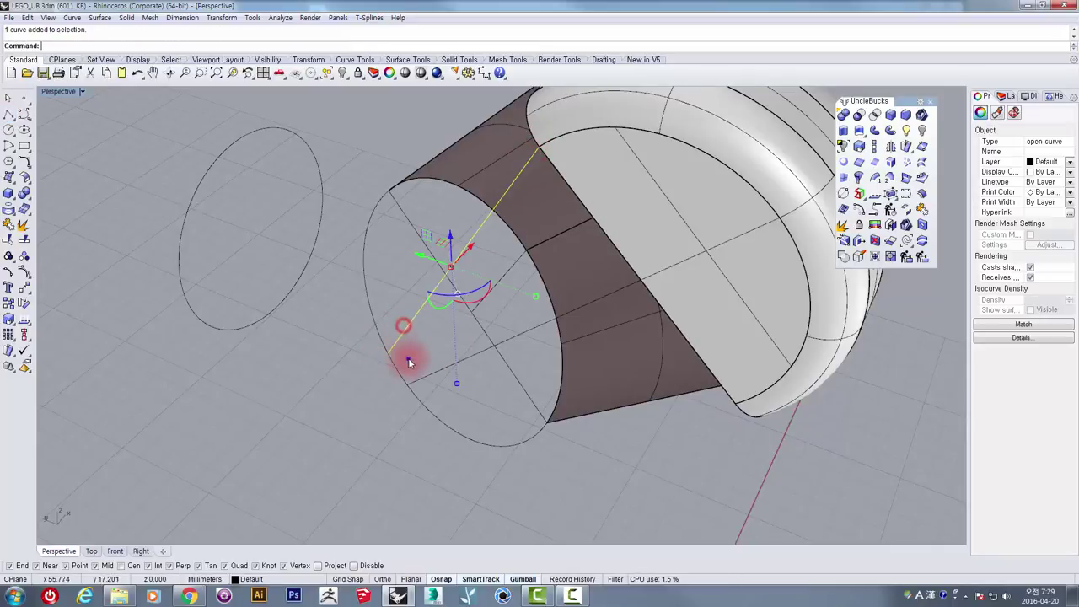
right_drag(408, 359, 413, 386)
right_drag(394, 339, 439, 429)
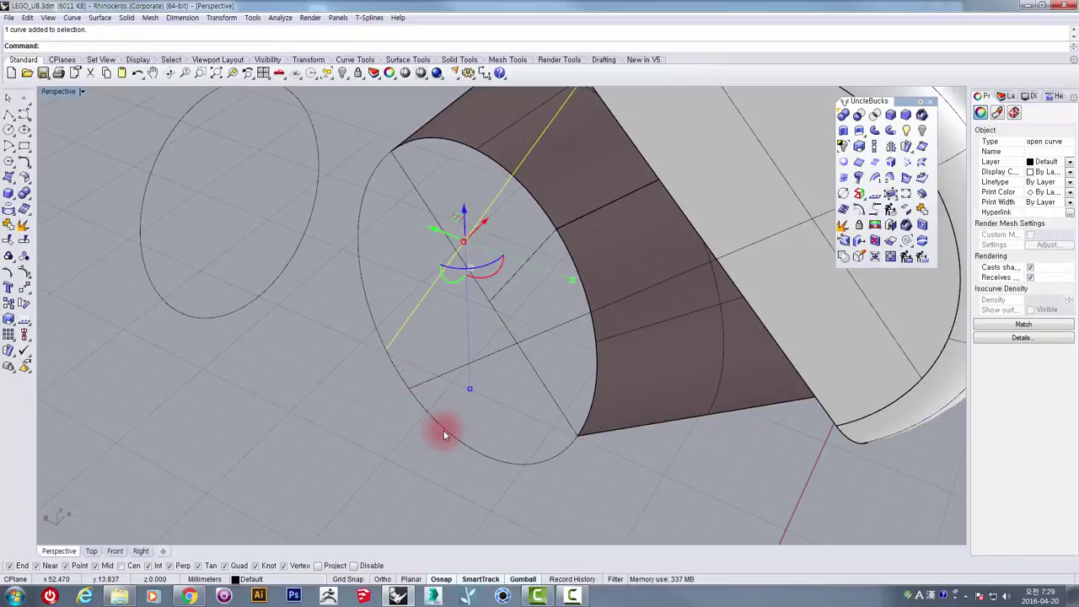
right_drag(372, 380, 285, 330)
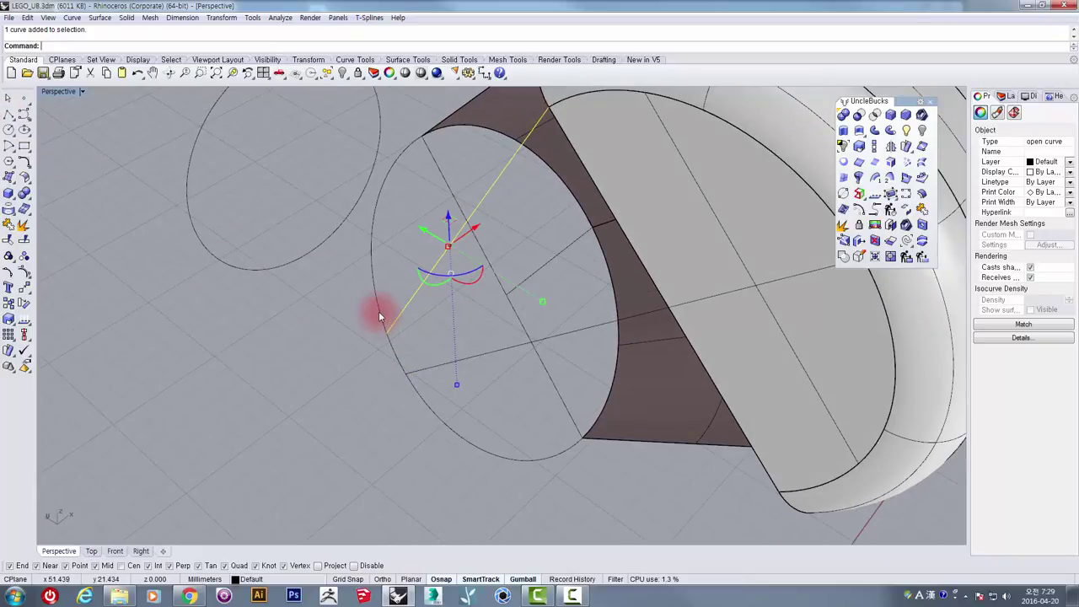
right_drag(452, 340, 23, 122)
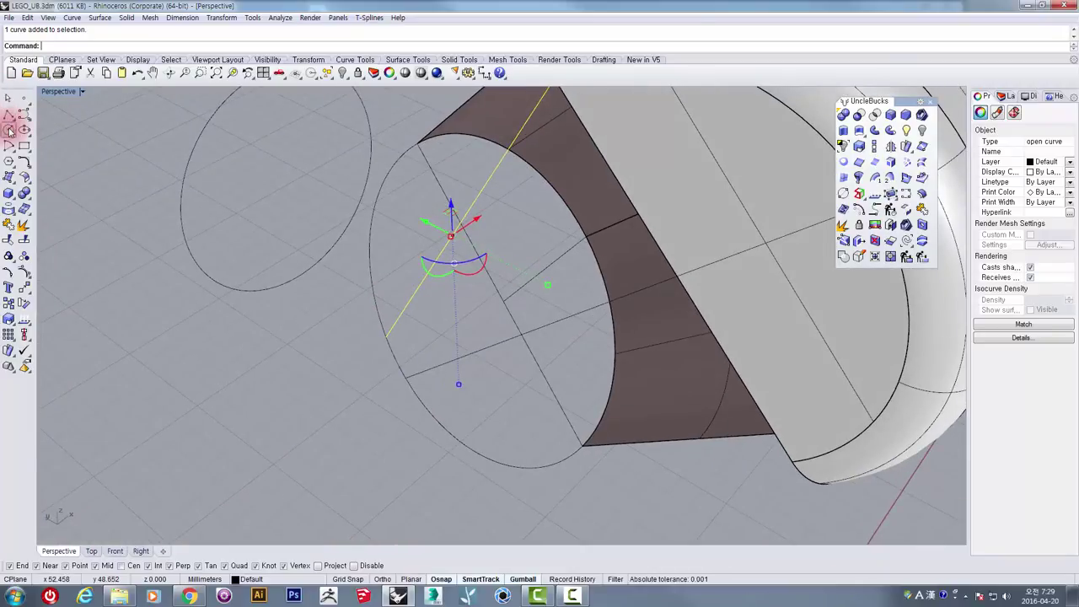
click(10, 116)
scroll(356, 374, up, 5)
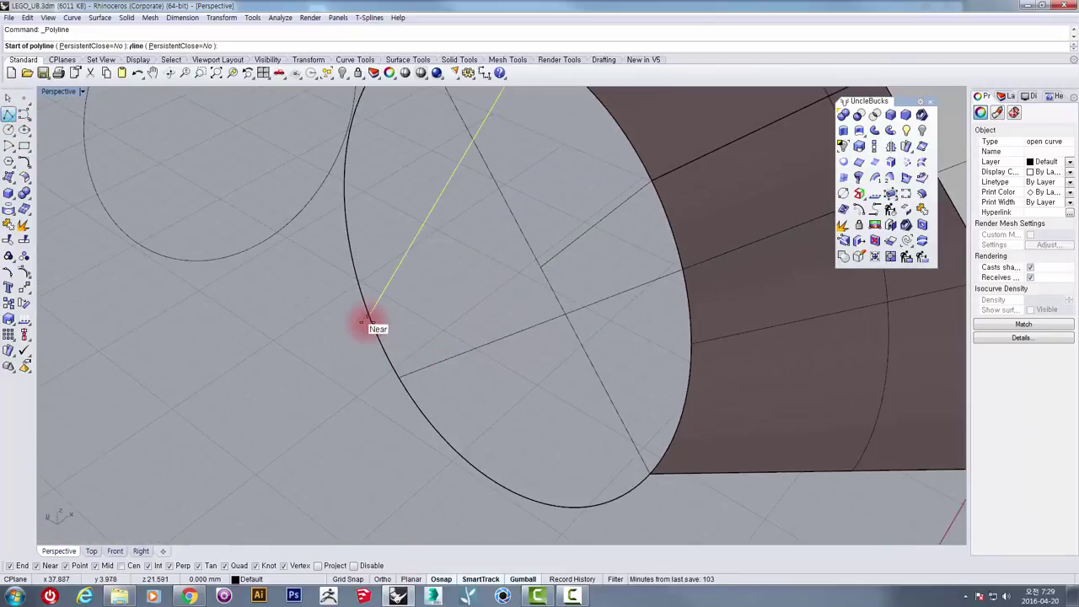
click(365, 317)
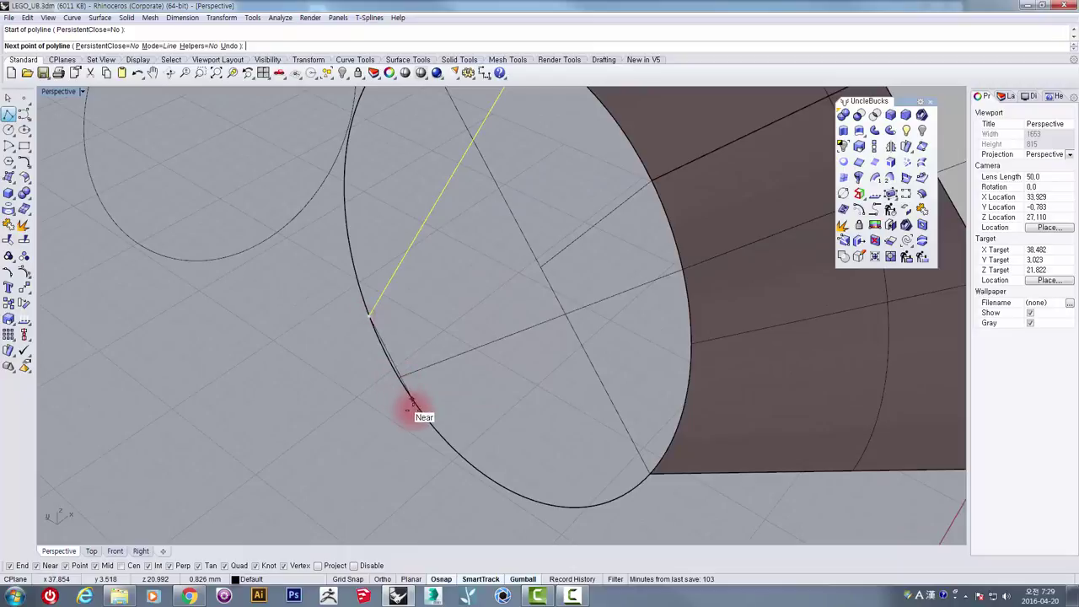
key(Escape)
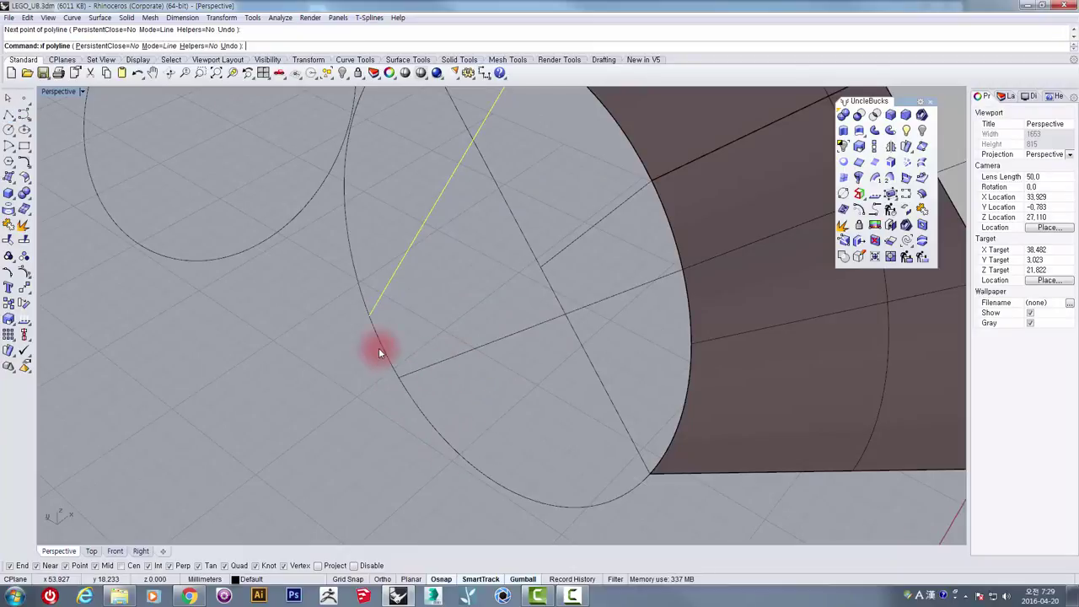
right_drag(379, 347, 423, 232)
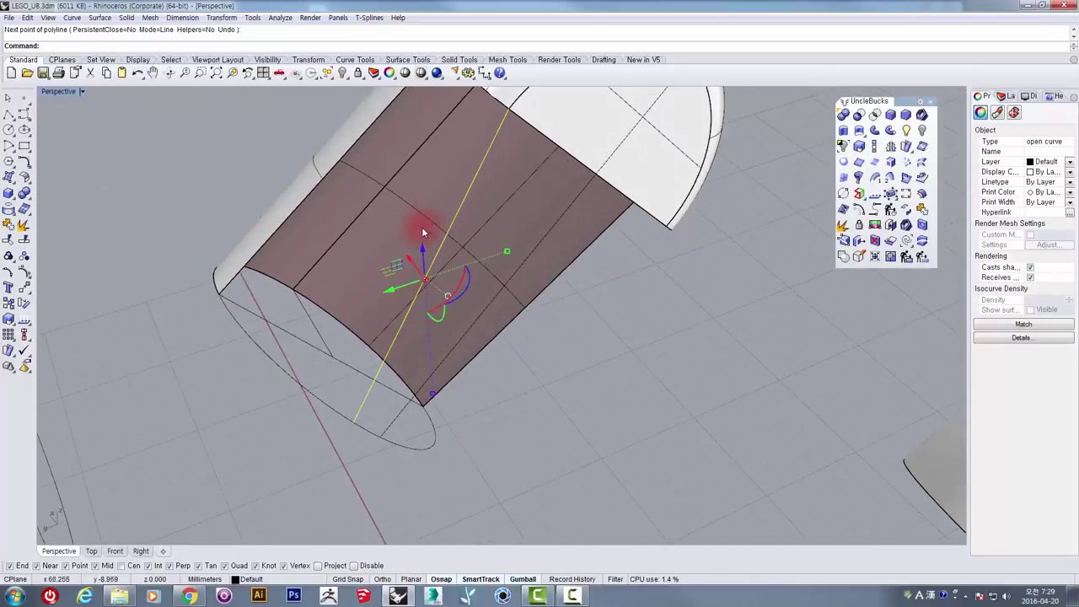
- Draw a third straight polyline from the base circle to the opposite corner of the cap's flat end face
right_drag(485, 323, 379, 326)
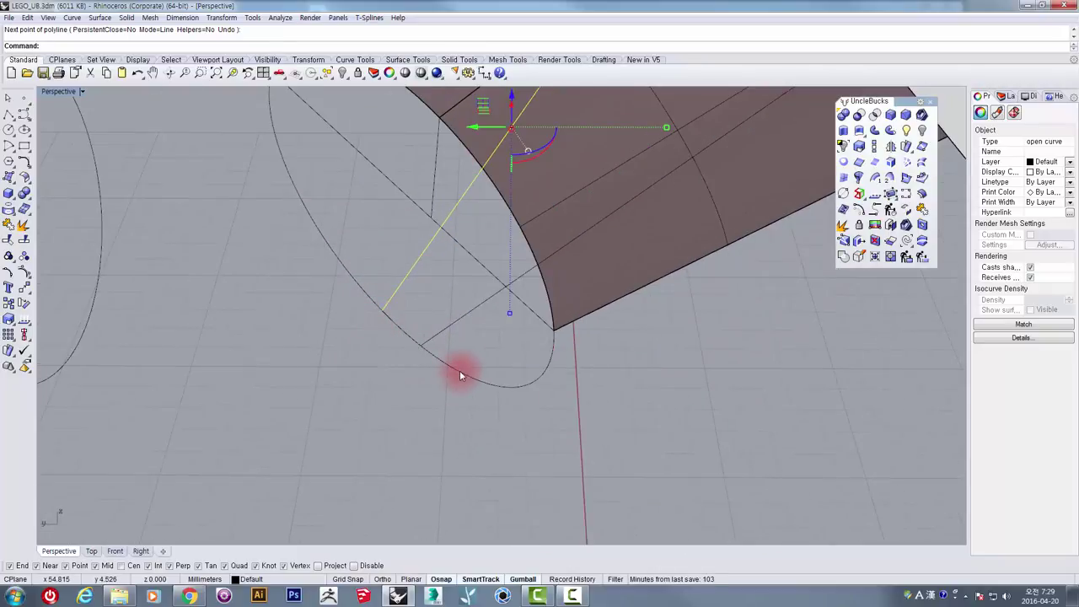
right_drag(460, 372, 150, 240)
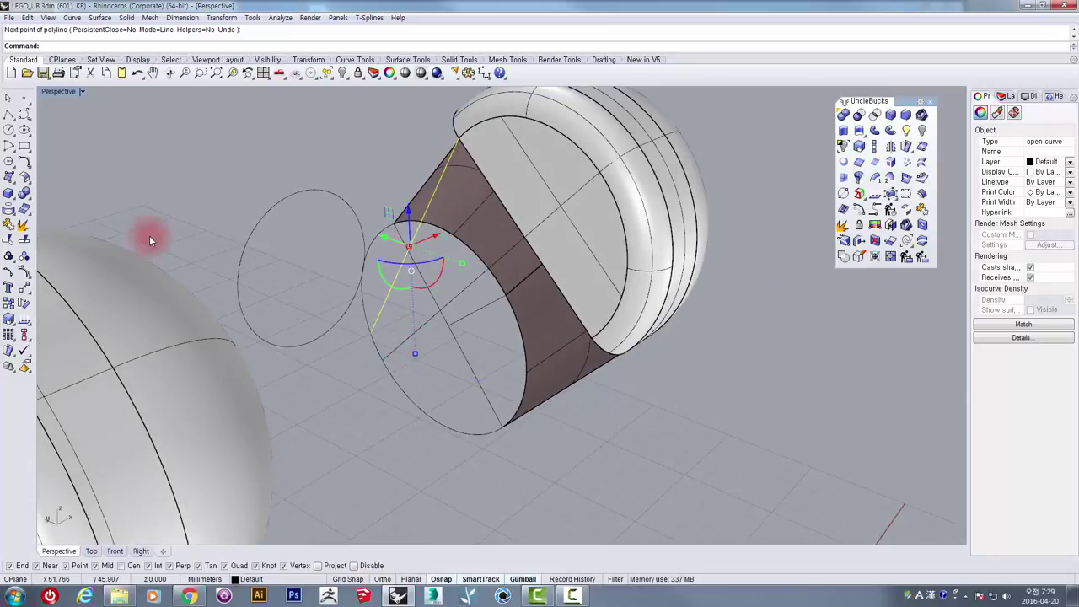
click(10, 116)
right_drag(433, 385, 551, 390)
click(377, 390)
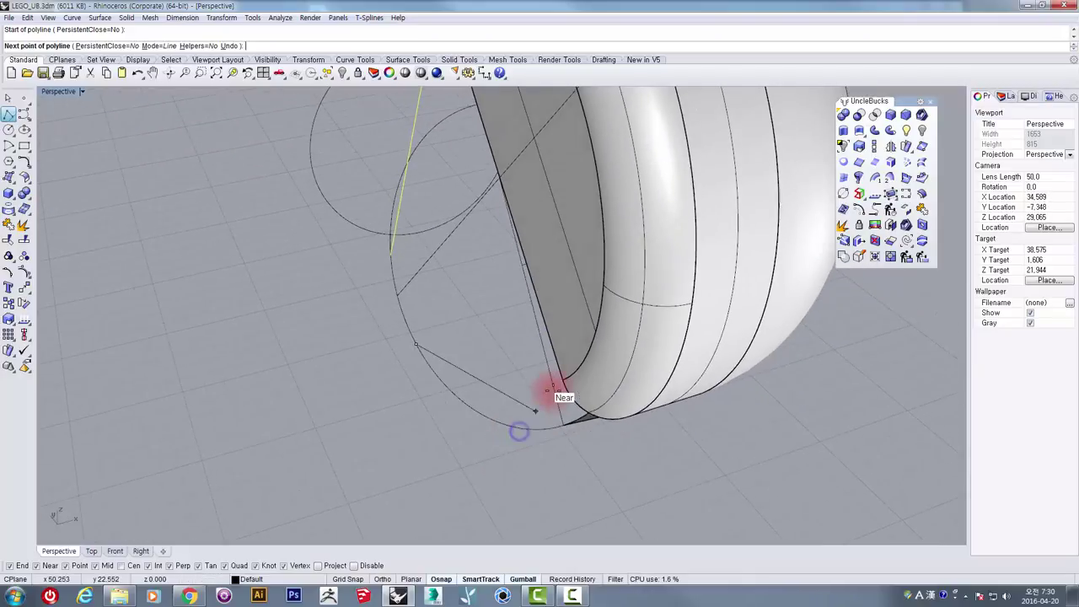
click(559, 380)
key(Return)
- Select the open arc of the base circle where the guide lines end
scroll(578, 344, down, 3)
mouse_move(493, 355)
right_down()
mouse_move(513, 381)
mouse_move(482, 354)
right_up()
click(482, 352)
right_drag(456, 320, 511, 185)
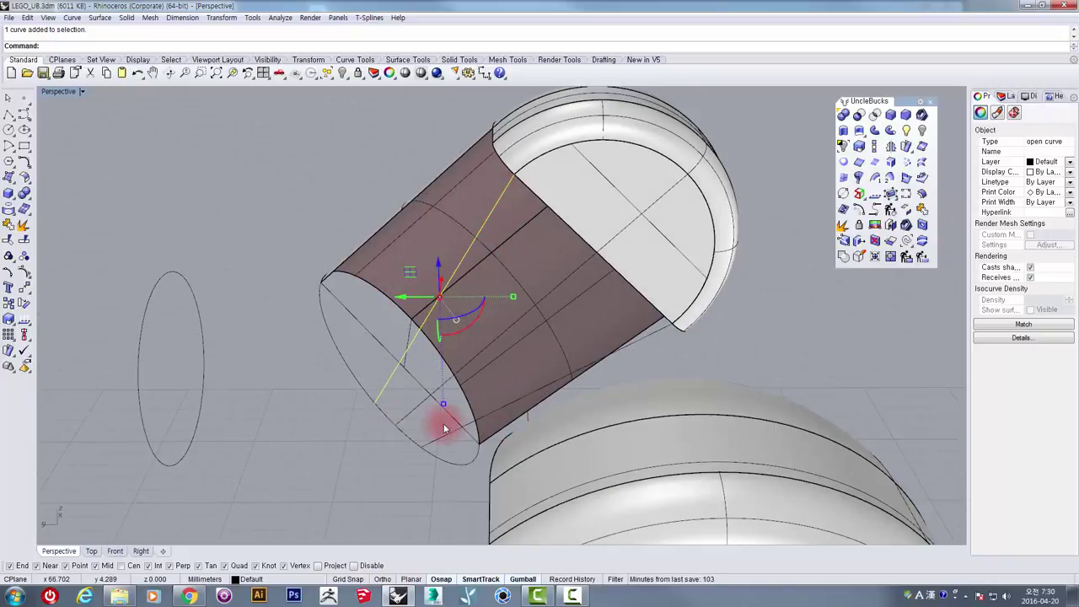
right_drag(444, 426, 384, 444)
scroll(376, 385, up, 3)
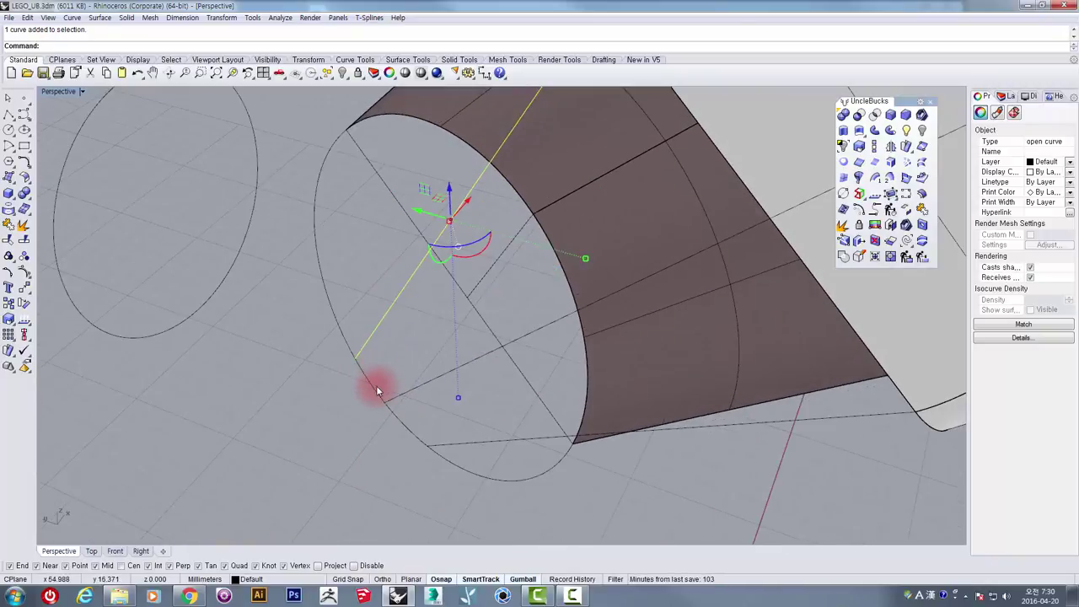
click(376, 385)
scroll(358, 362, down, 3)
right_drag(324, 349, 405, 341)
- Draw a straight polyline from the seam point on the cap's rounded rim to the base circle's open arc
click(8, 114)
scroll(469, 273, up, 4)
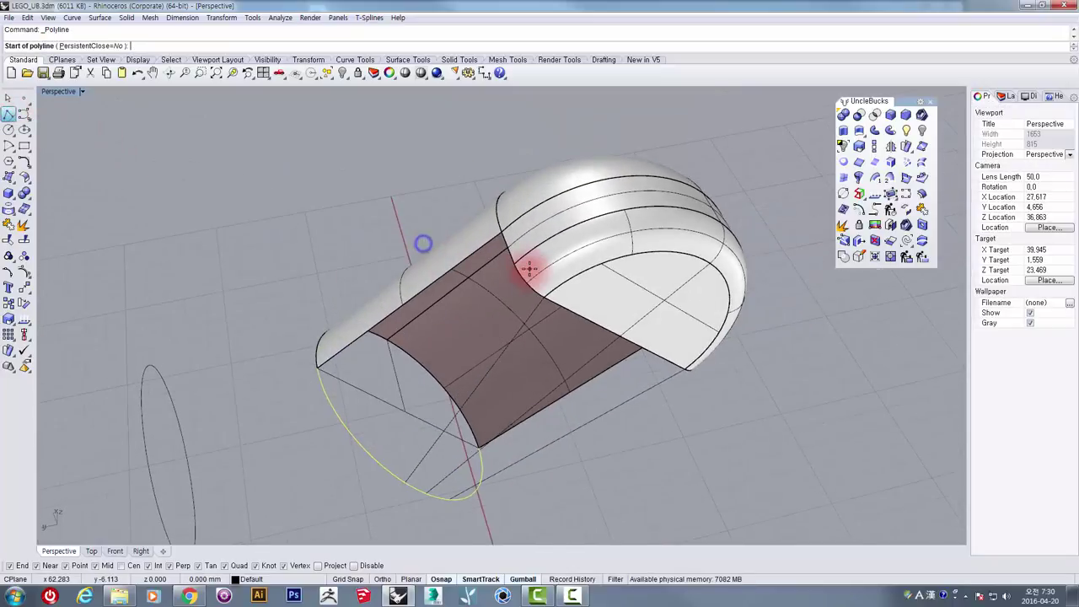
click(504, 260)
right_drag(414, 374, 436, 412)
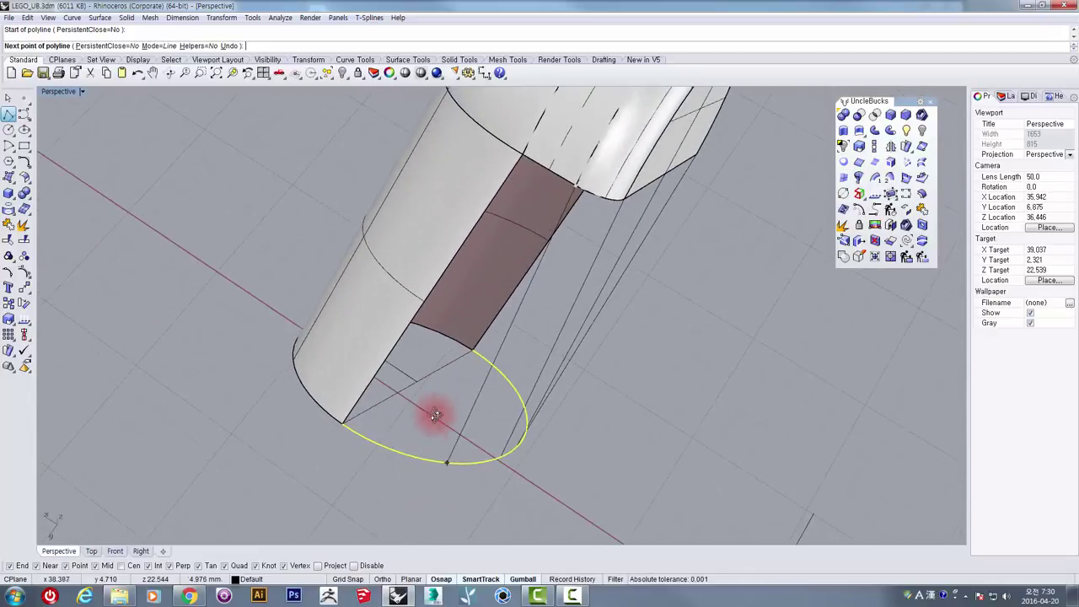
right_drag(403, 456, 458, 448)
click(464, 467)
key(Return)
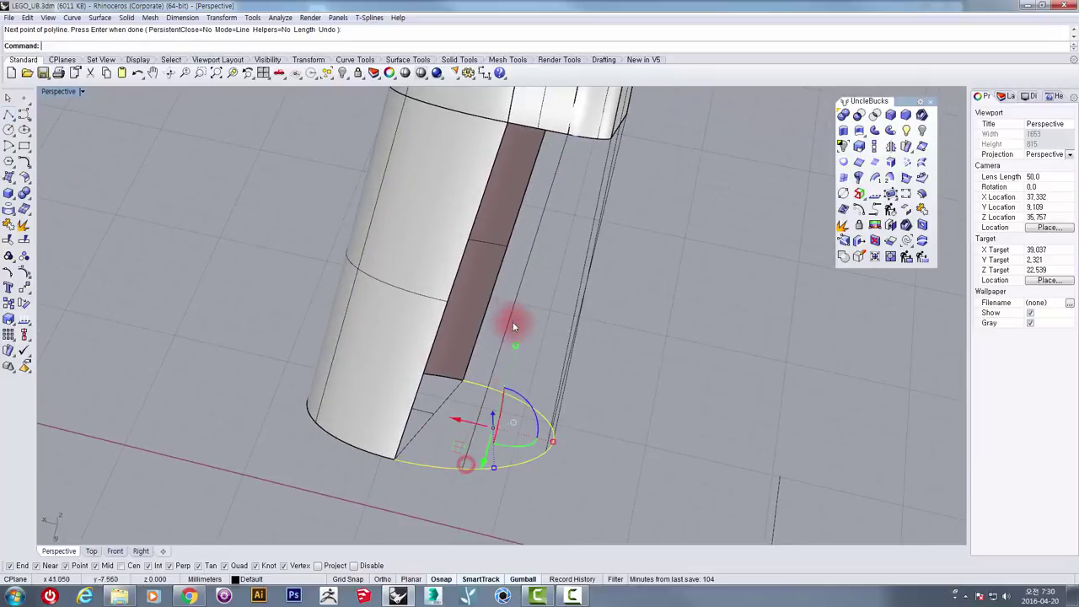
- Draw a matching polyline from the seam point on the opposite side of the cap's rim to the open arc
right_drag(508, 318, 320, 197)
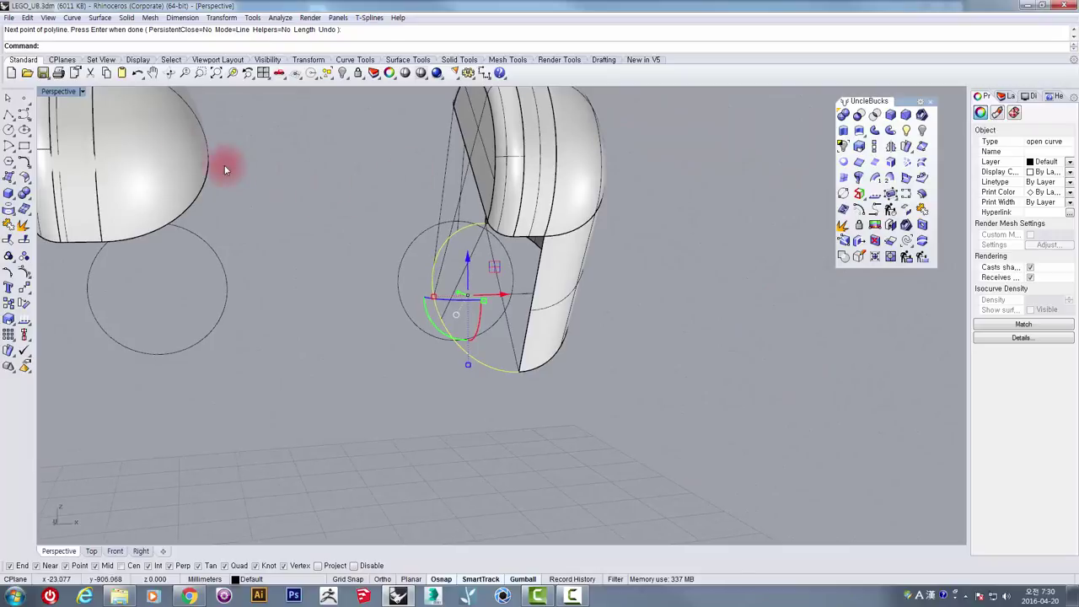
click(9, 114)
scroll(526, 272, up, 1)
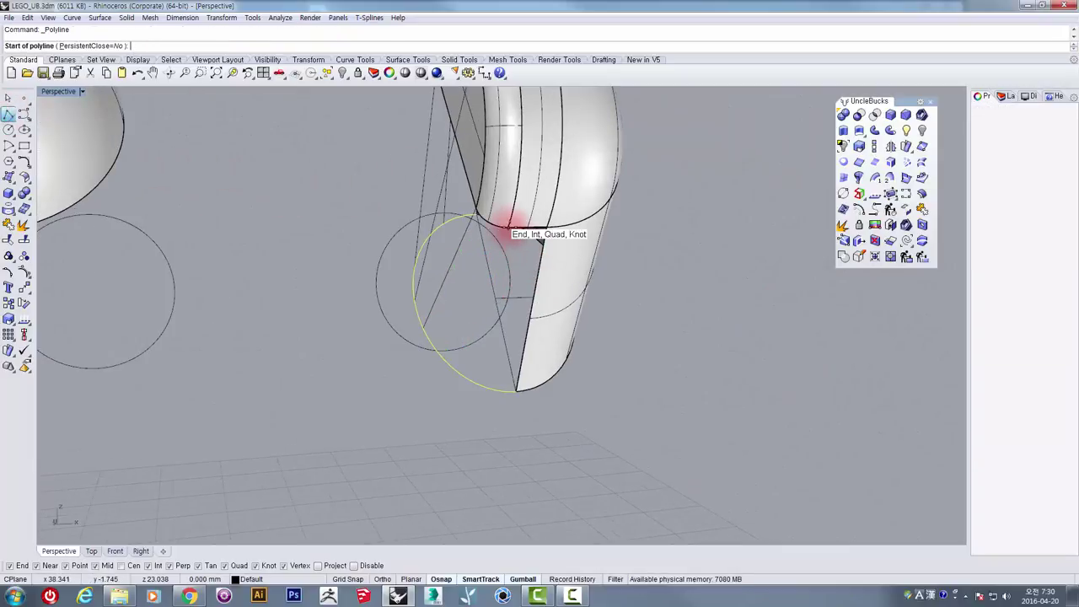
click(509, 226)
right_drag(509, 294, 491, 345)
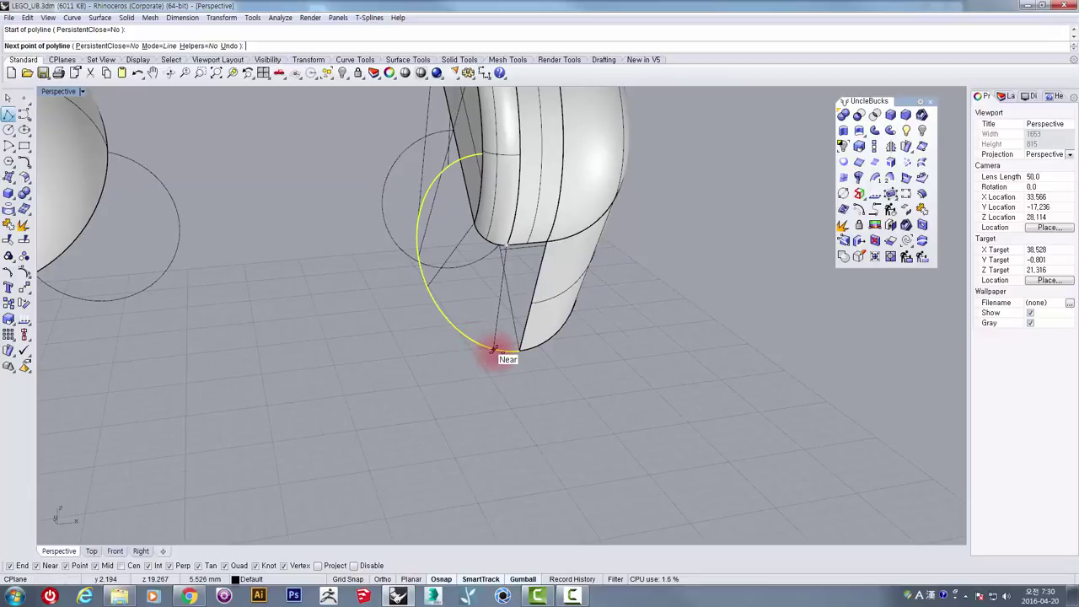
click(483, 346)
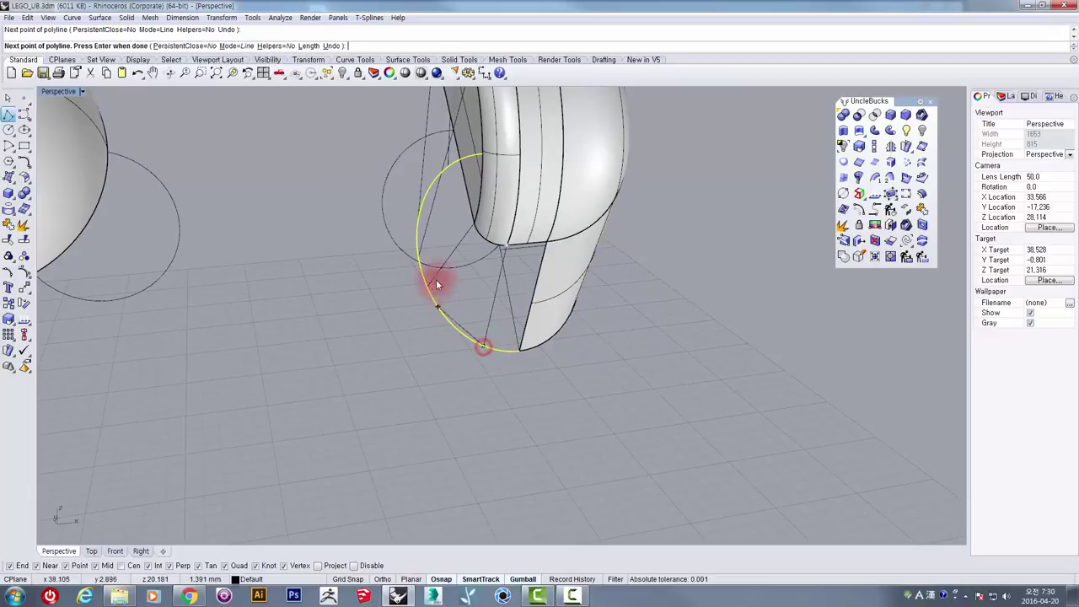
key(Return)
- Split the base circle's open arc using the guide polylines as cutting objects
right_drag(436, 285, 667, 265)
scroll(667, 265, down, 5)
right_drag(494, 284, 560, 335)
click(612, 282)
scroll(584, 235, up, 4)
right_drag(581, 236, 578, 269)
mouse_move(607, 306)
right_down()
mouse_move(532, 247)
mouse_move(444, 210)
mouse_move(494, 279)
mouse_move(520, 292)
mouse_move(532, 381)
mouse_move(508, 349)
mouse_move(498, 387)
mouse_move(567, 331)
mouse_move(560, 356)
mouse_move(571, 356)
mouse_move(602, 273)
mouse_move(550, 293)
mouse_move(571, 309)
mouse_move(624, 258)
mouse_move(838, 207)
right_up()
click(481, 392)
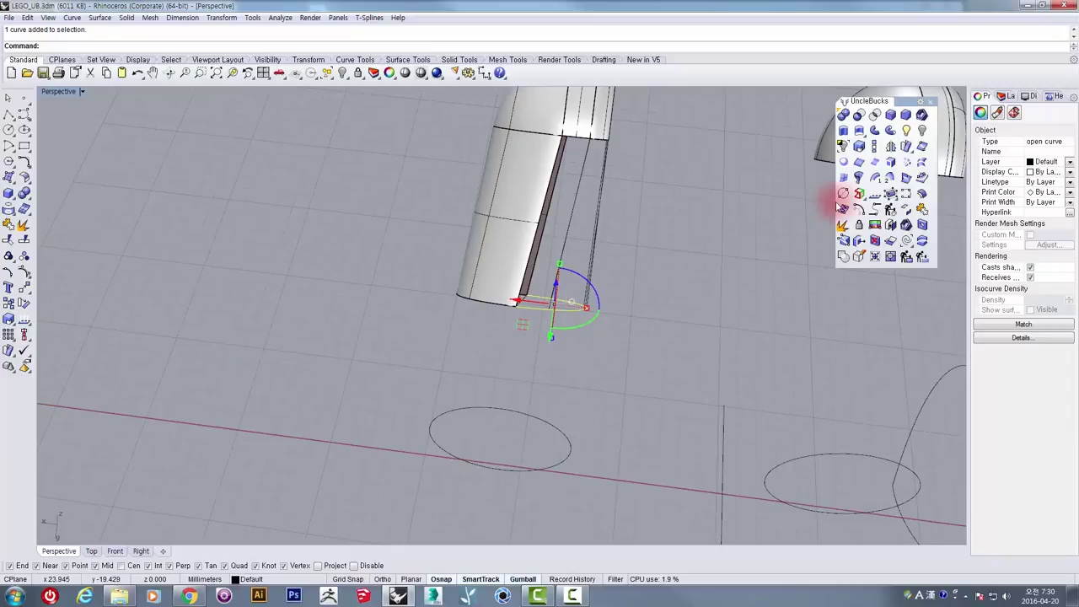
click(25, 241)
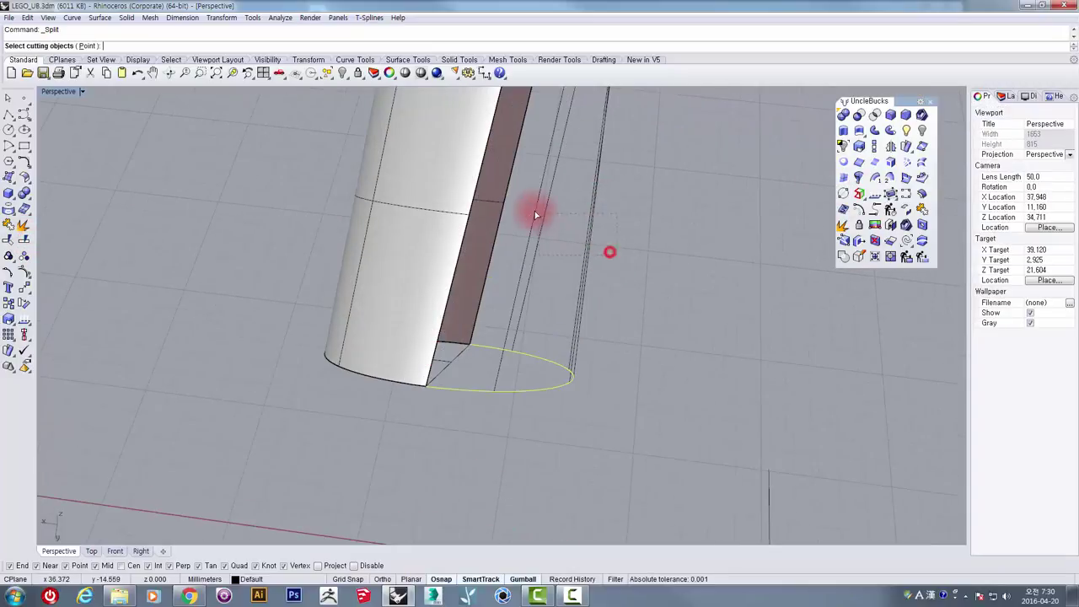
drag(534, 214, 532, 212)
key(Return)
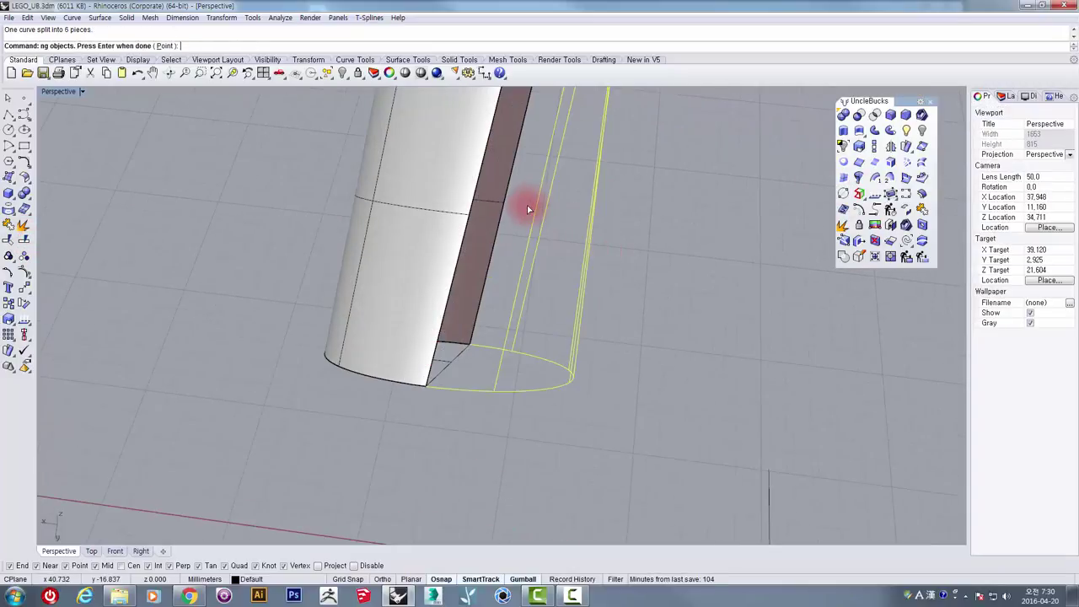
- Delete the guide line running from the middle of the cap's straight edge to the split arc
click(541, 430)
click(468, 385)
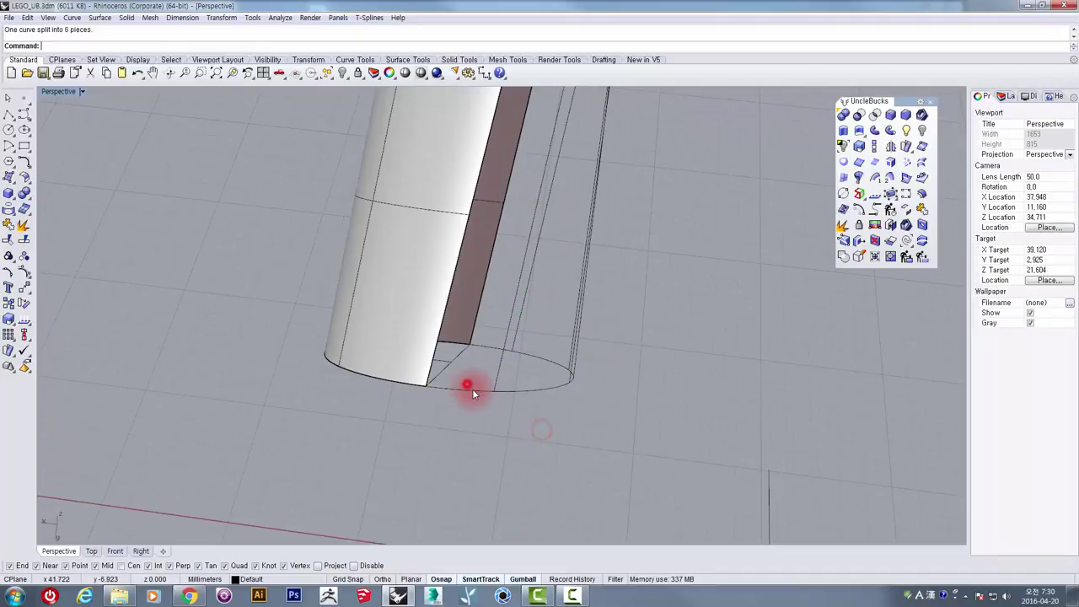
click(531, 390)
right_drag(576, 386, 561, 320)
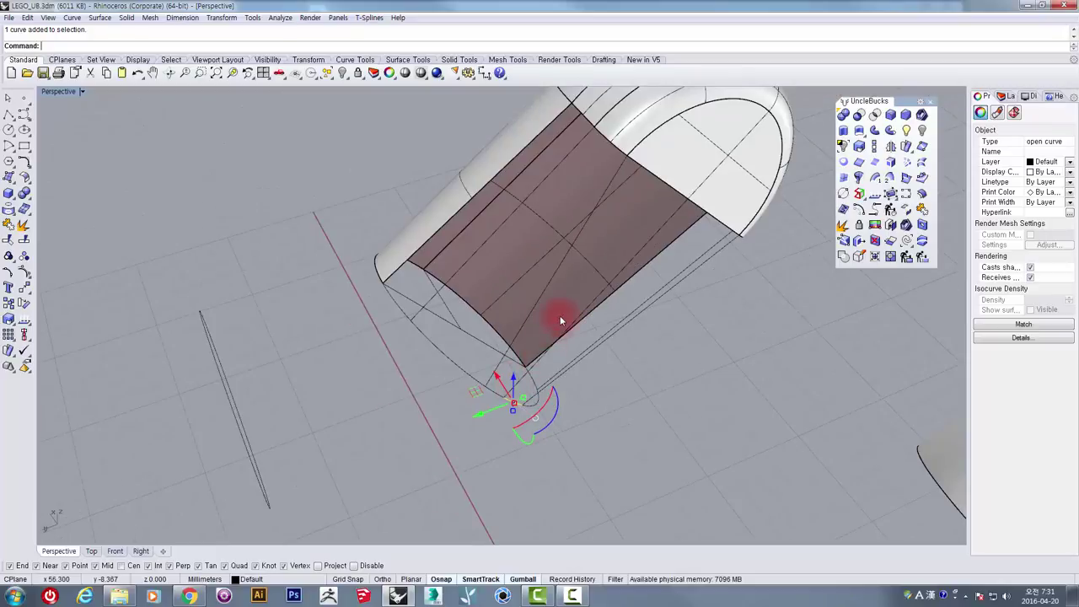
scroll(505, 401, up, 2)
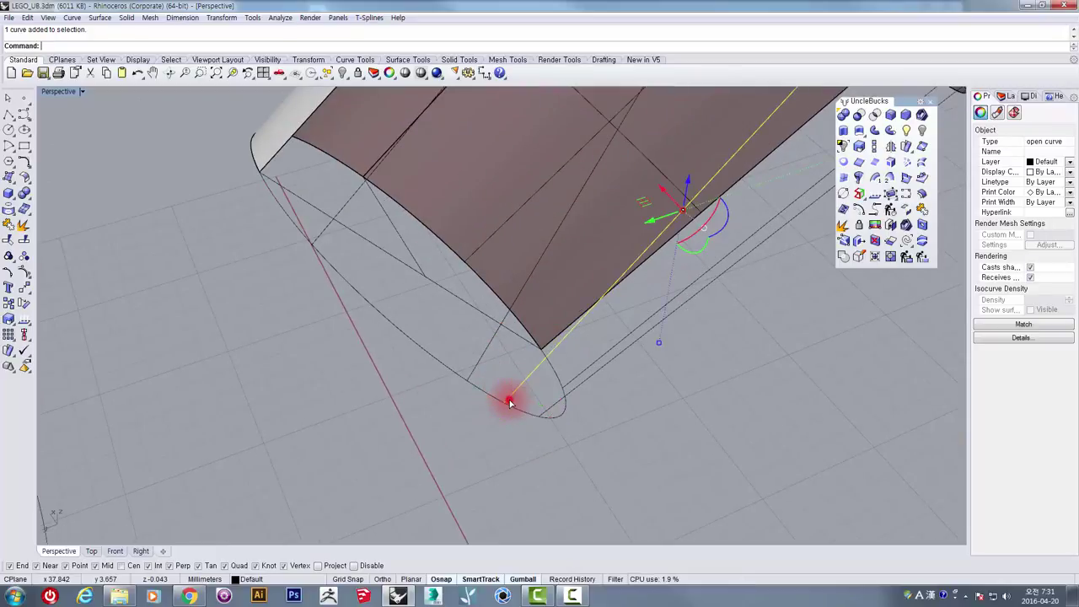
scroll(509, 403, down, 2)
scroll(509, 401, up, 2)
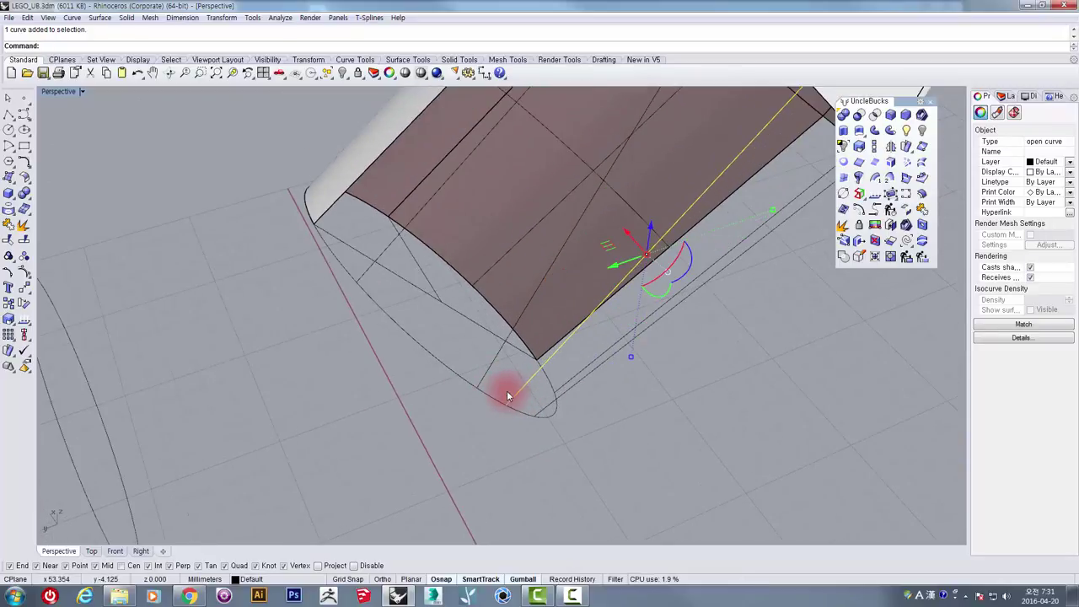
key(Delete)
- Rebuild the first two segments of the split arc, starting beside the cylindrical surface, with a point count of 5
scroll(509, 403, down, 2)
scroll(440, 356, up, 2)
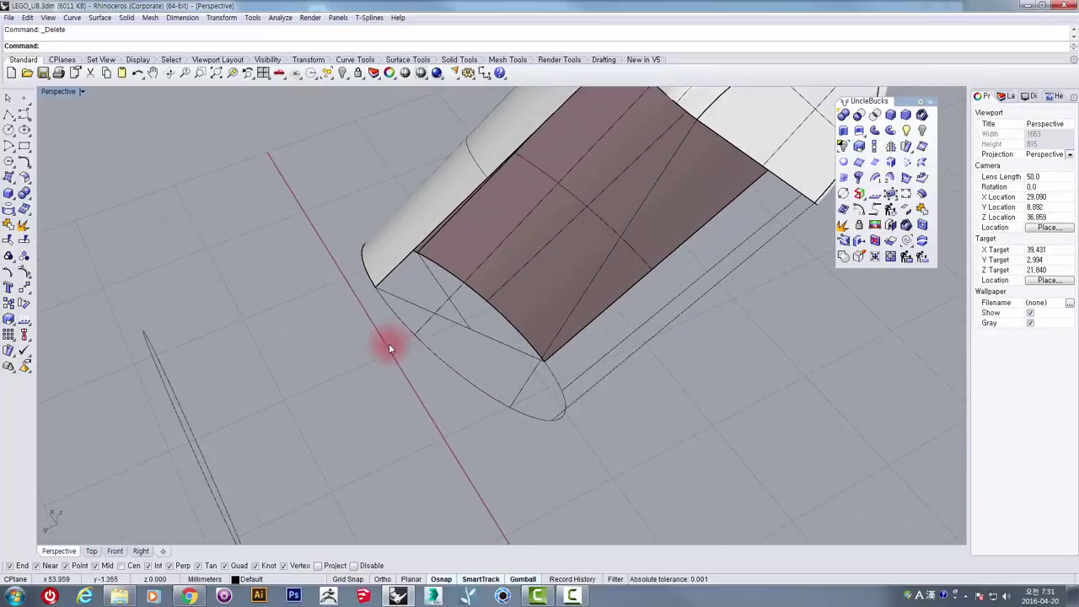
click(396, 315)
right_drag(407, 318, 422, 367)
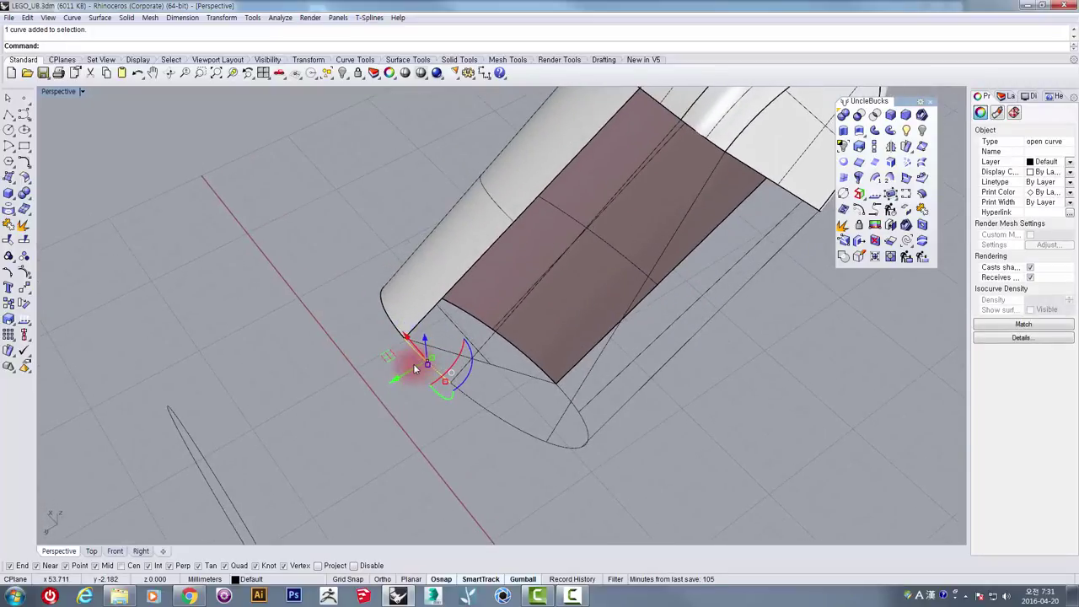
text(Rebuild)
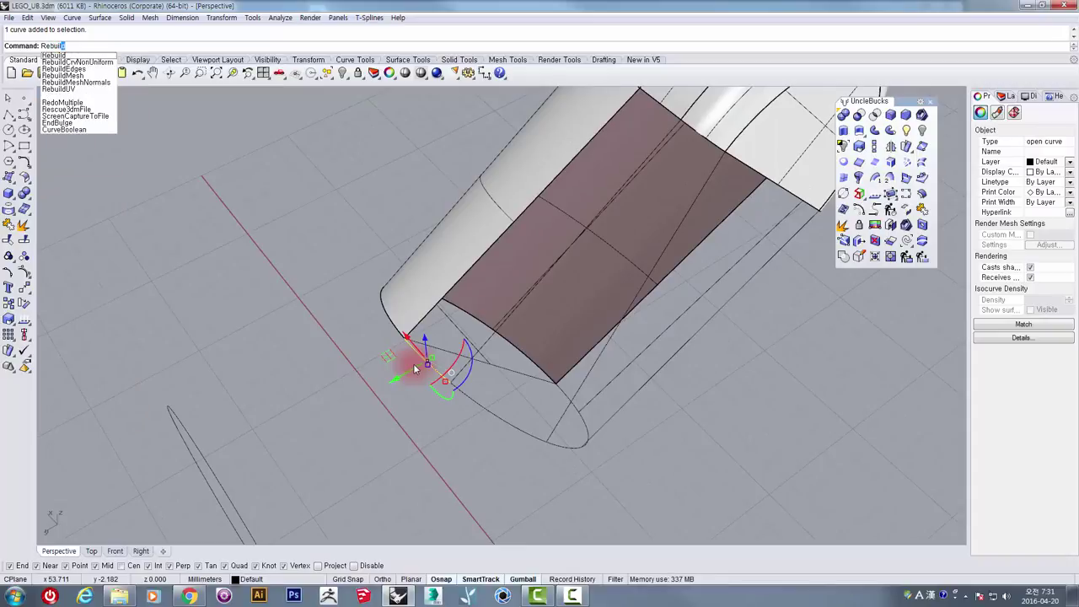
key(Return)
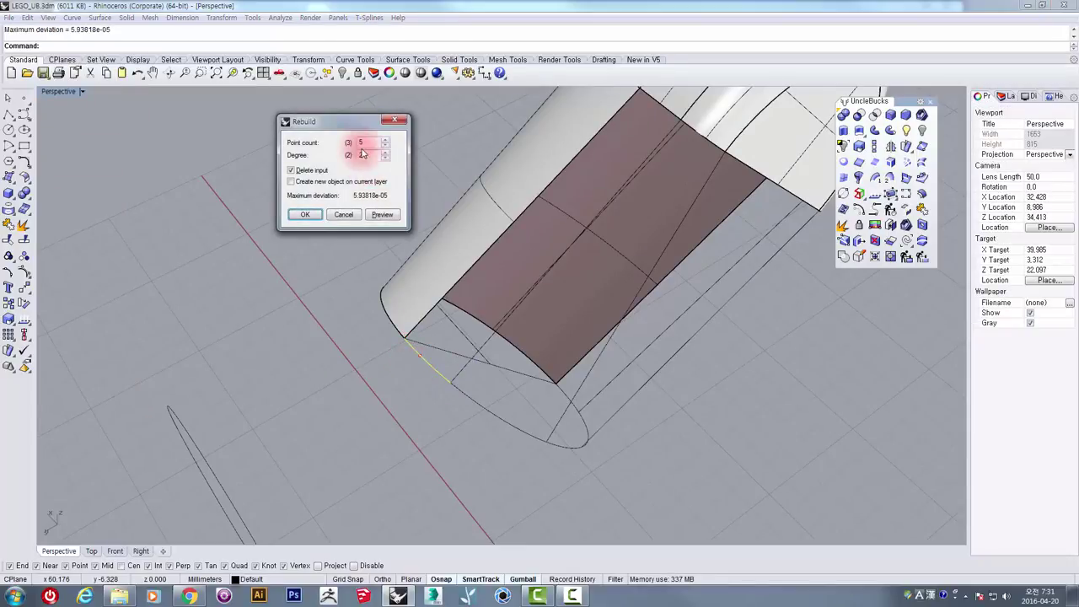
click(308, 216)
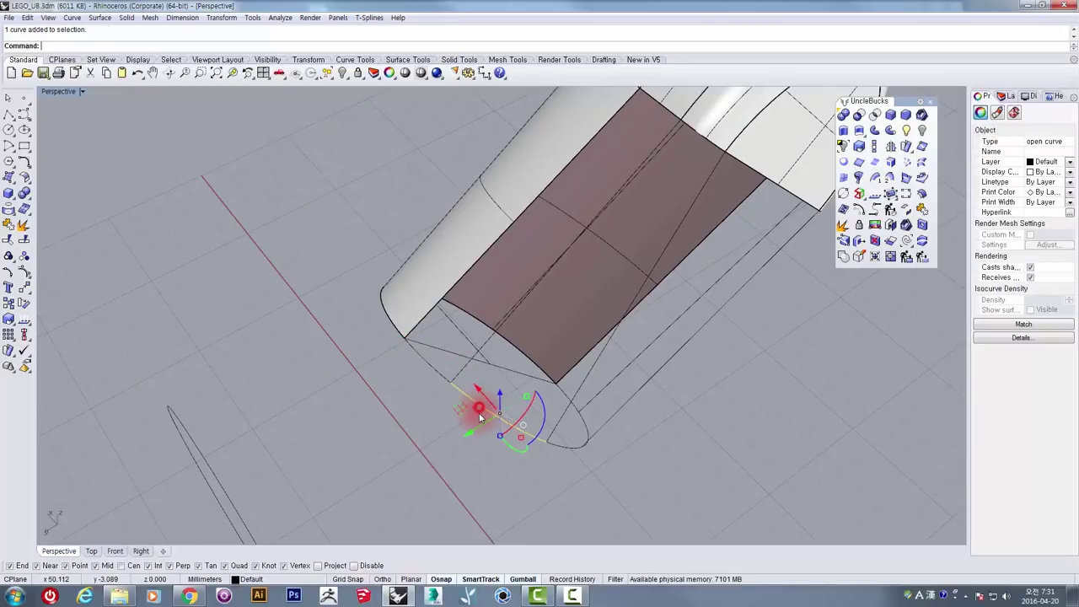
right_click(480, 416)
click(309, 212)
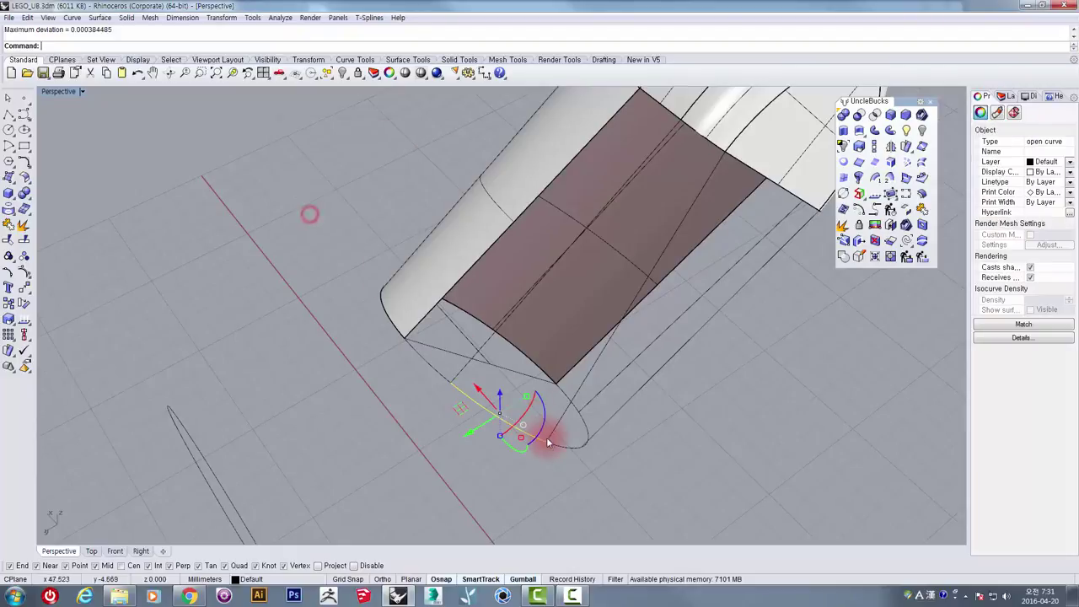
- Join the two short middle arc segments between the guide lines to the flat face's corners
right_drag(548, 442, 511, 458)
click(511, 464)
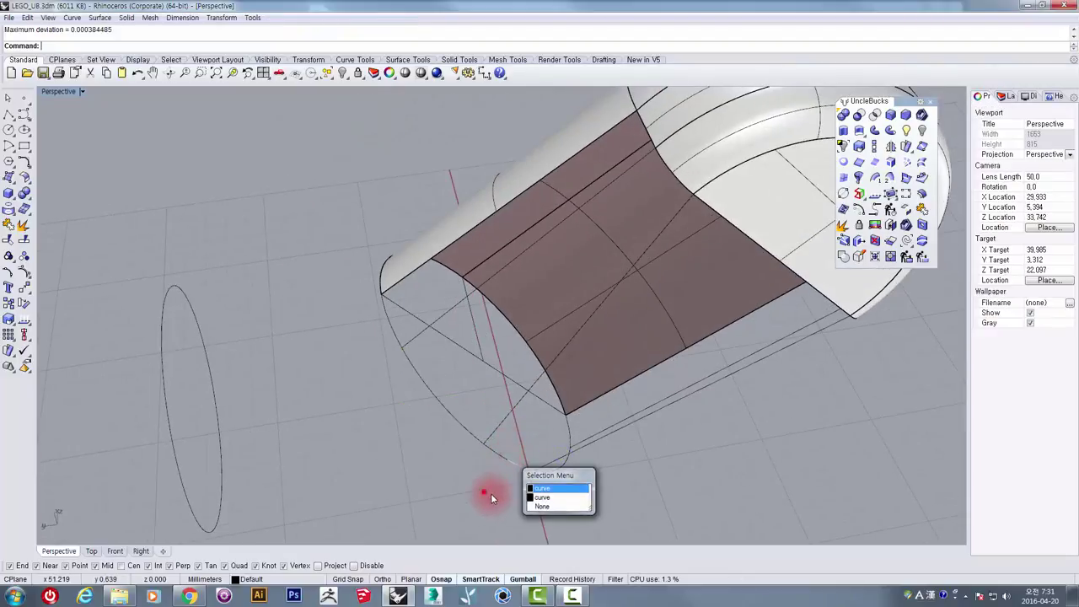
click(484, 491)
scroll(507, 480, up, 6)
drag(495, 418, 495, 417)
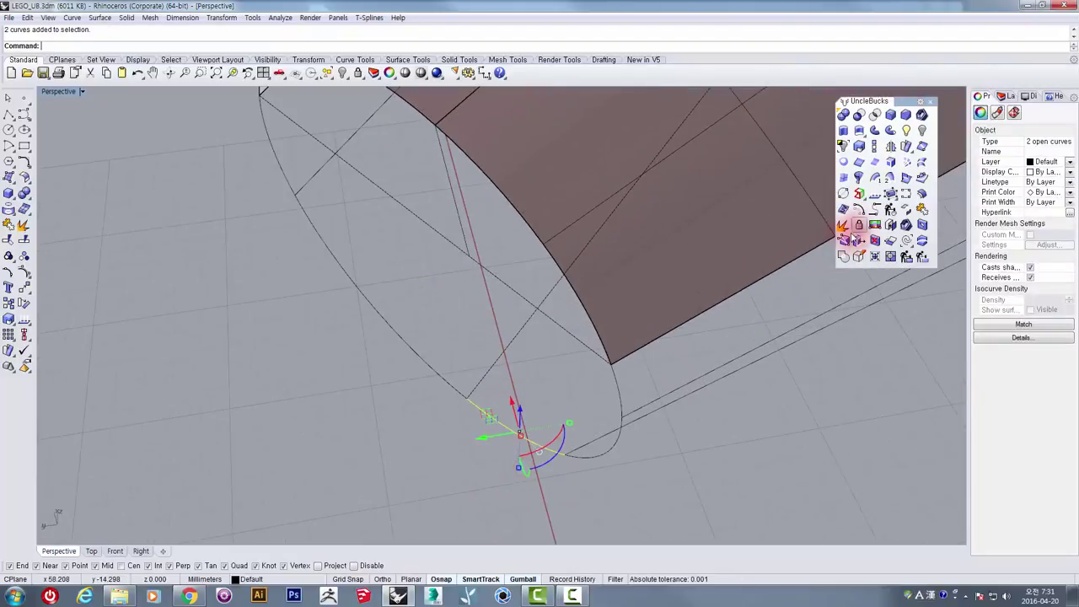
click(923, 210)
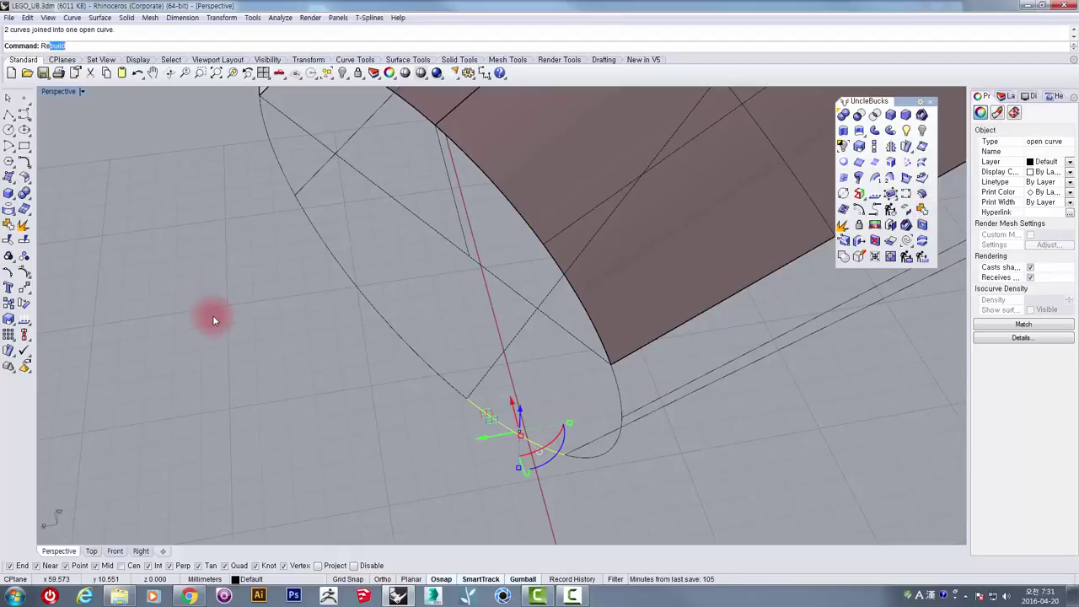
- Rebuild the joined middle arc segment with a point count of 3 and degree 2
key(Return)
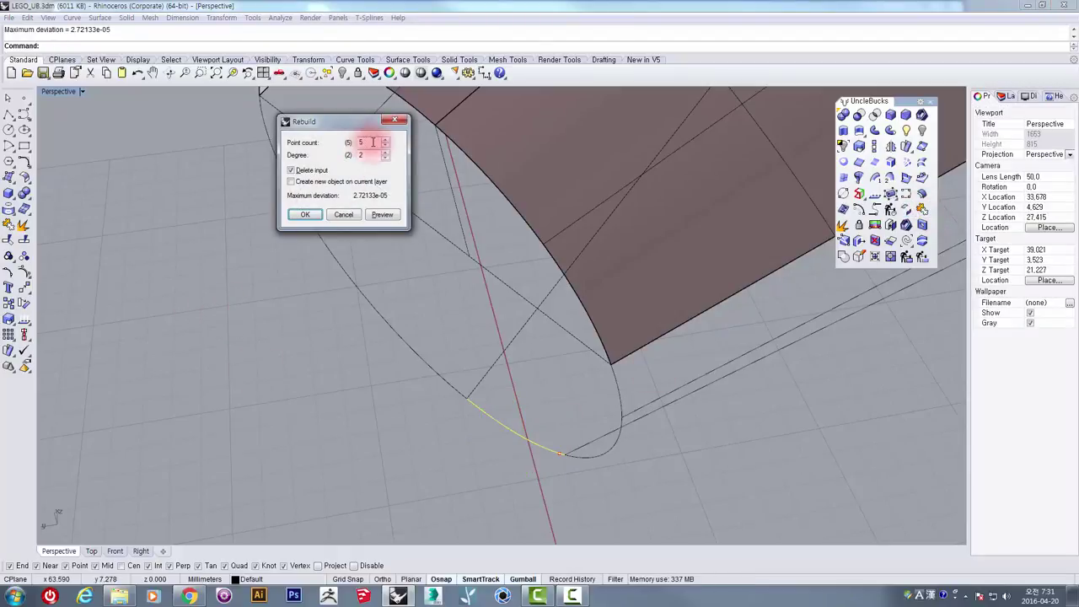
double_click(372, 142)
click(386, 215)
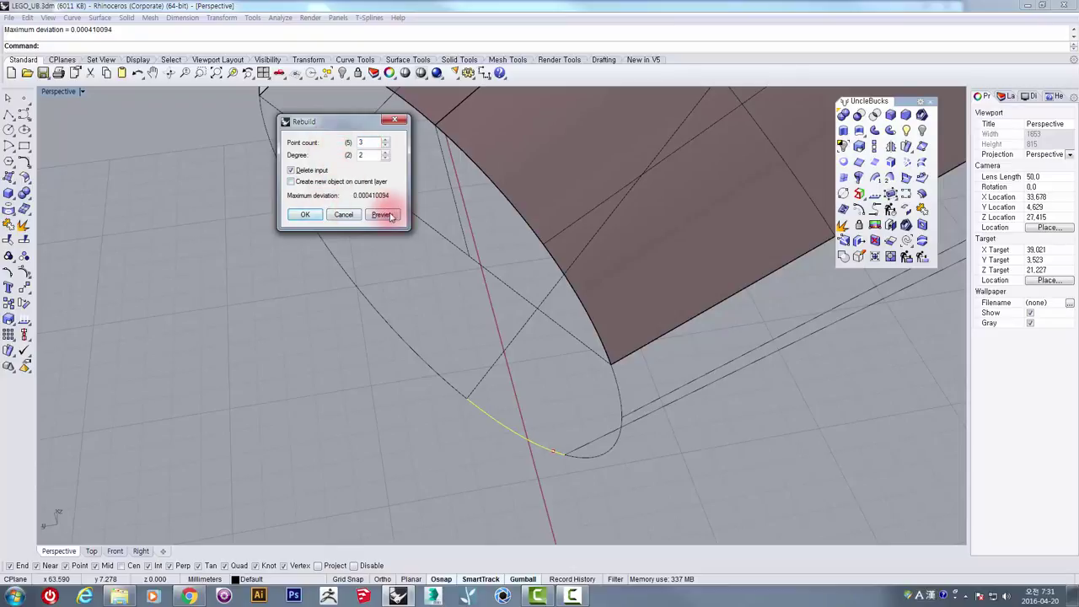
click(318, 216)
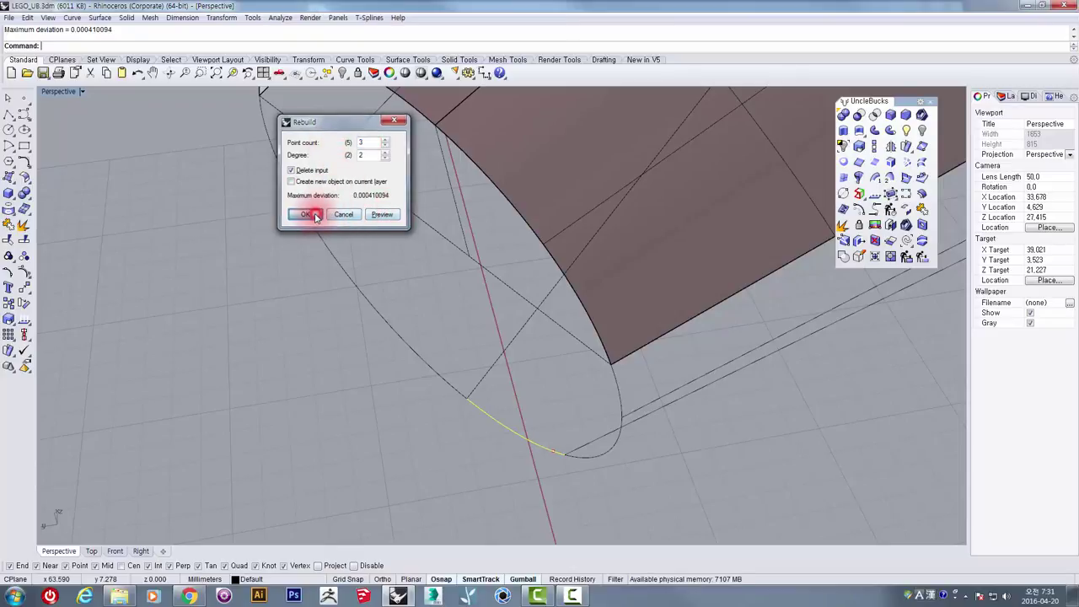
- Show the control points of the rebuilt middle segment and the two remaining arc segments to examine their structure
click(491, 419)
click(28, 273)
click(445, 447)
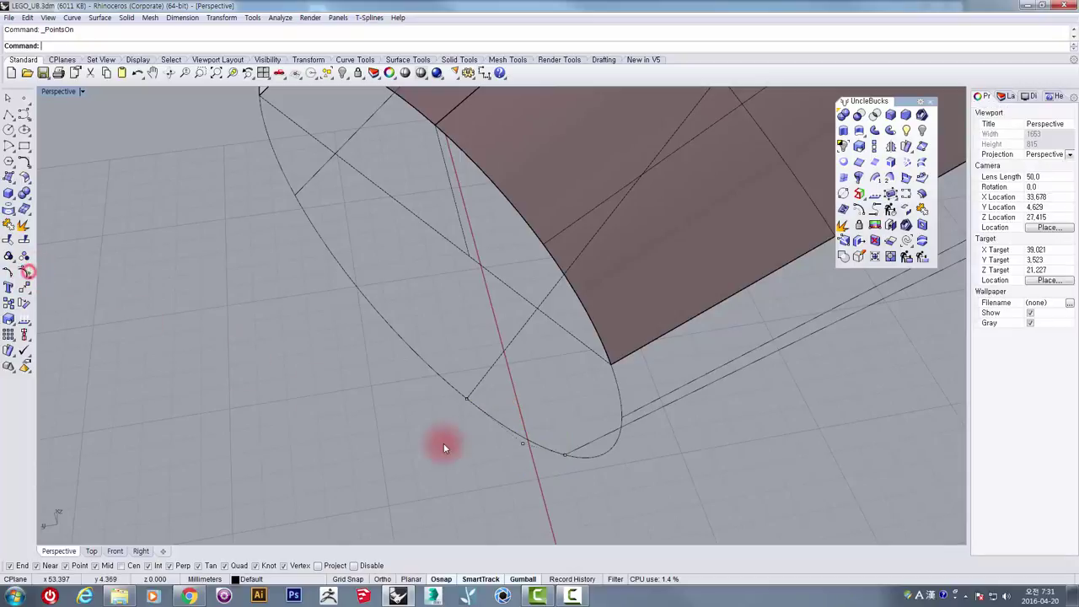
click(608, 460)
right_drag(650, 469, 506, 401)
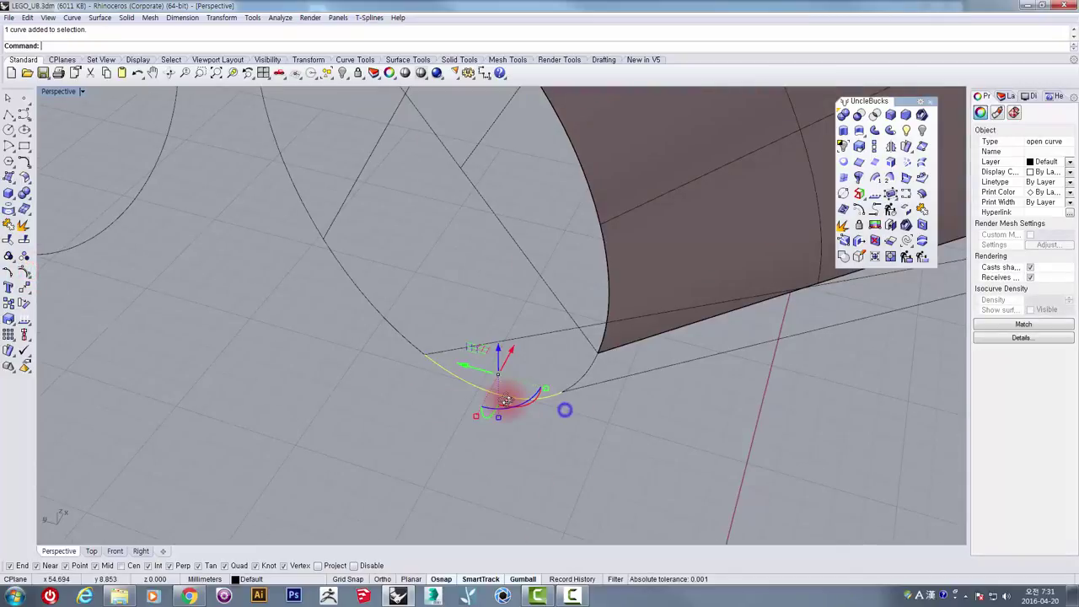
key(F10)
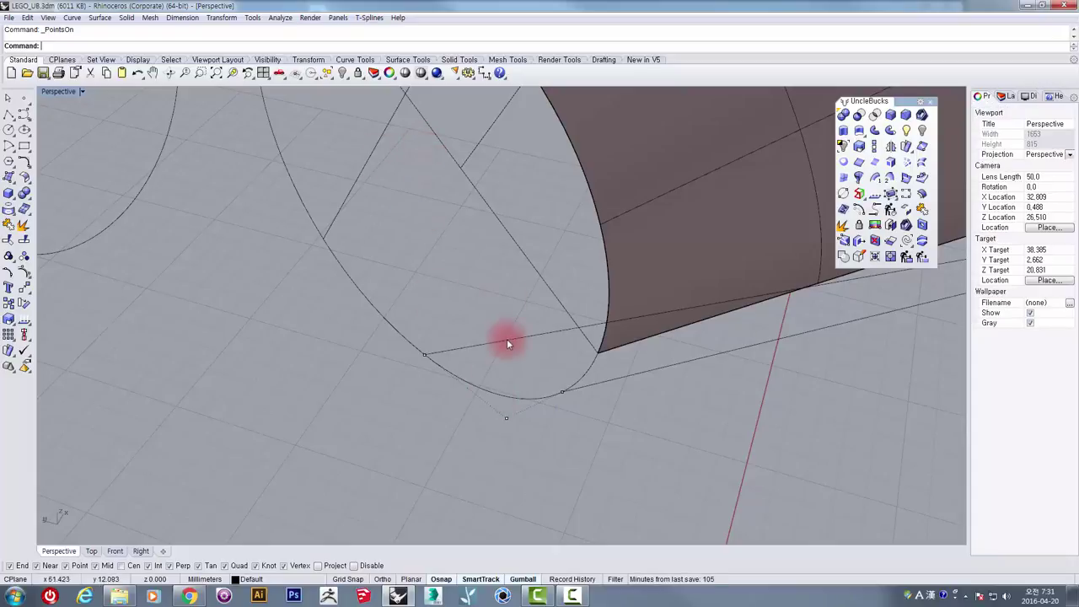
click(590, 376)
right_click(604, 393)
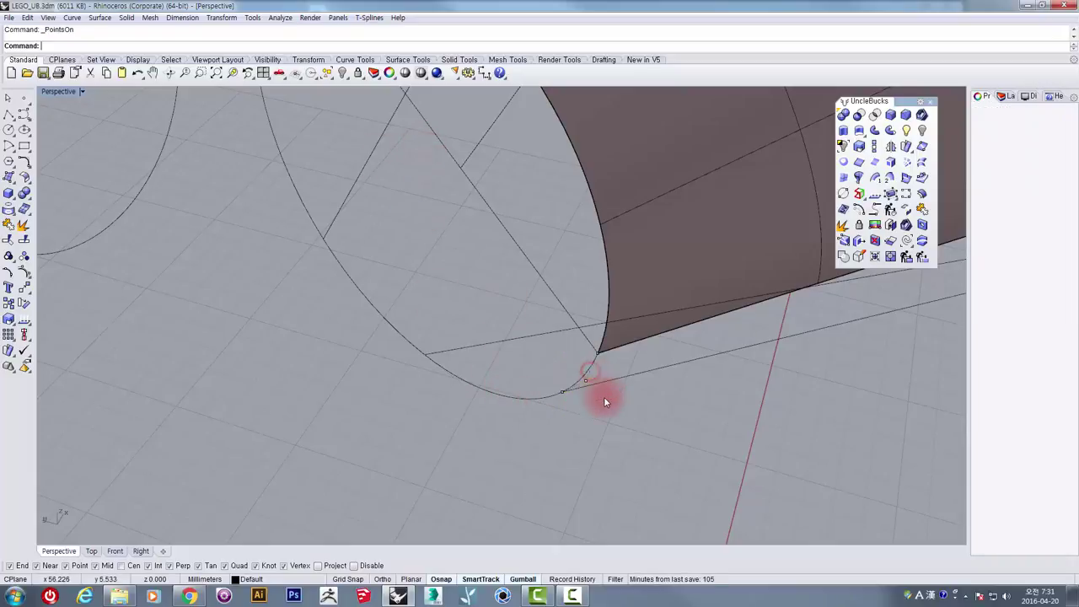
- Try to loft a straight-section strip between the cap's short edge and the matching base arc segment beside the cylindrical surface
right_drag(579, 385, 671, 404)
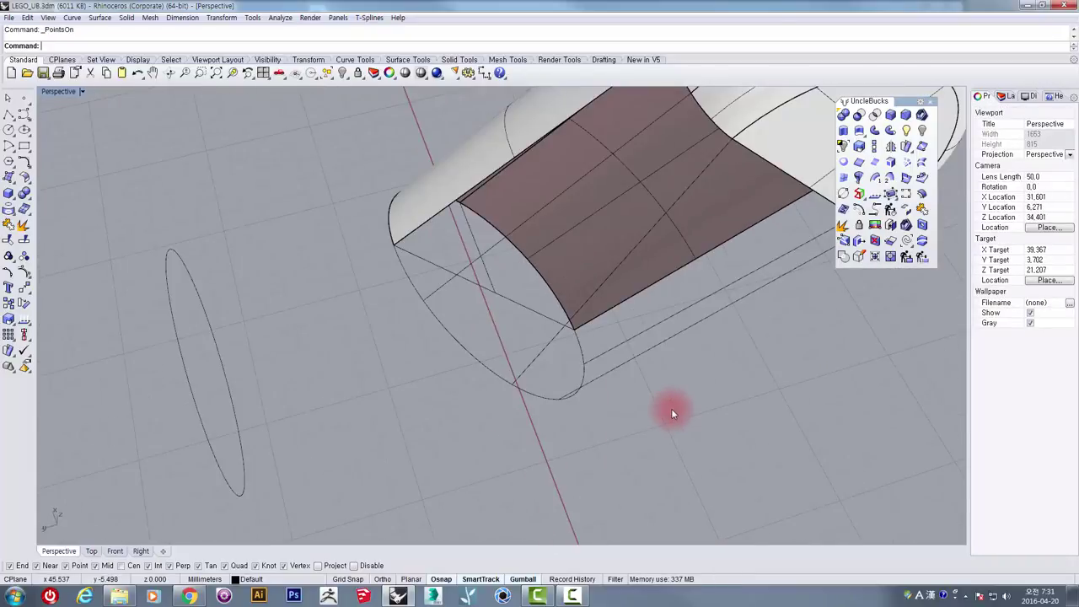
right_drag(622, 313, 549, 211)
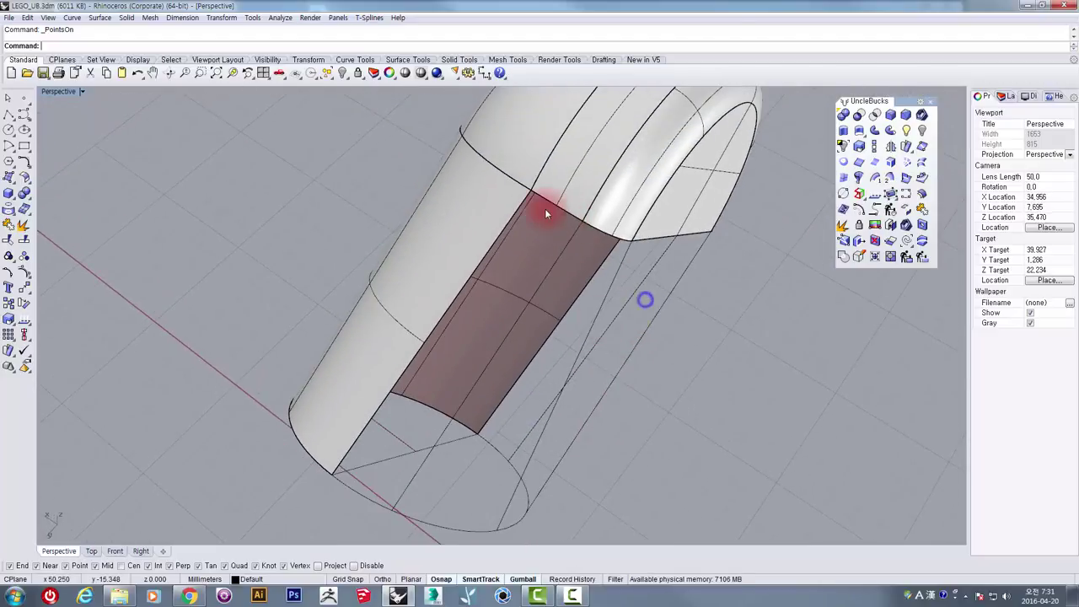
click(557, 205)
click(701, 386)
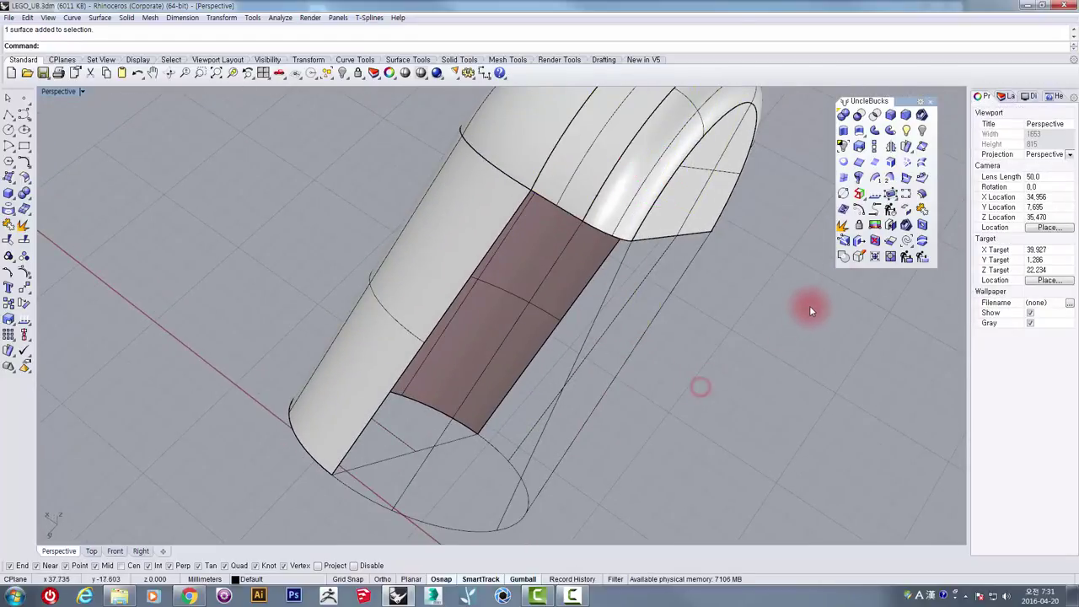
click(922, 163)
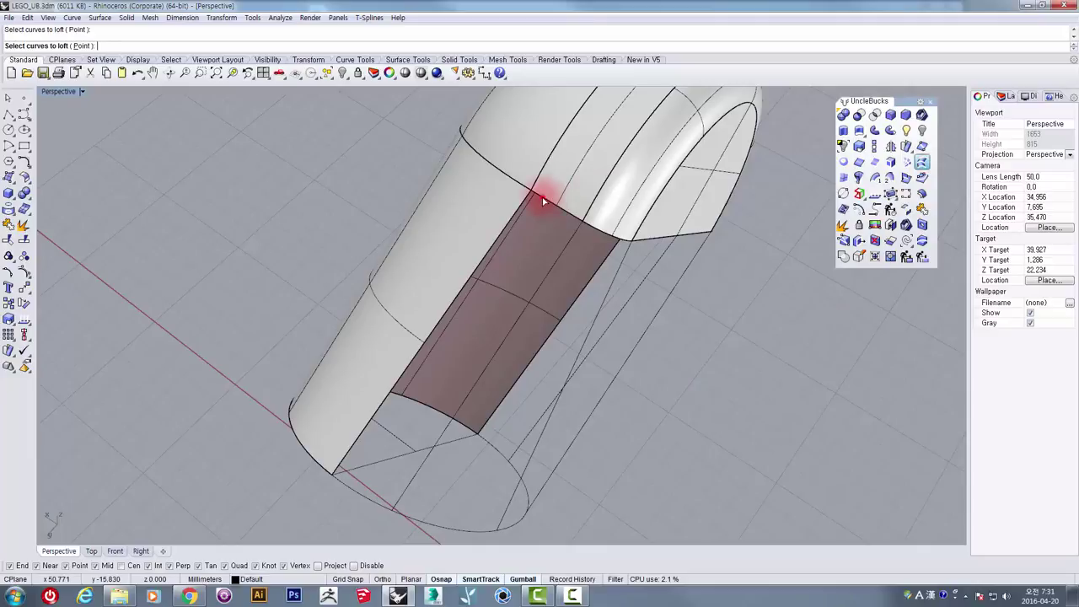
click(344, 482)
key(Return)
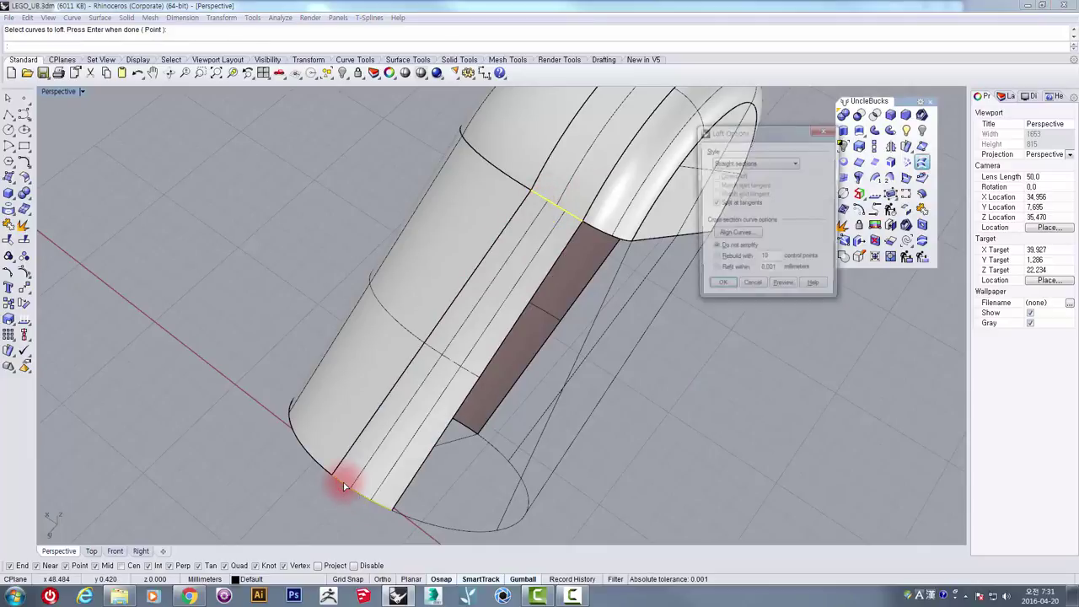
right_drag(561, 253, 486, 301)
key(Return)
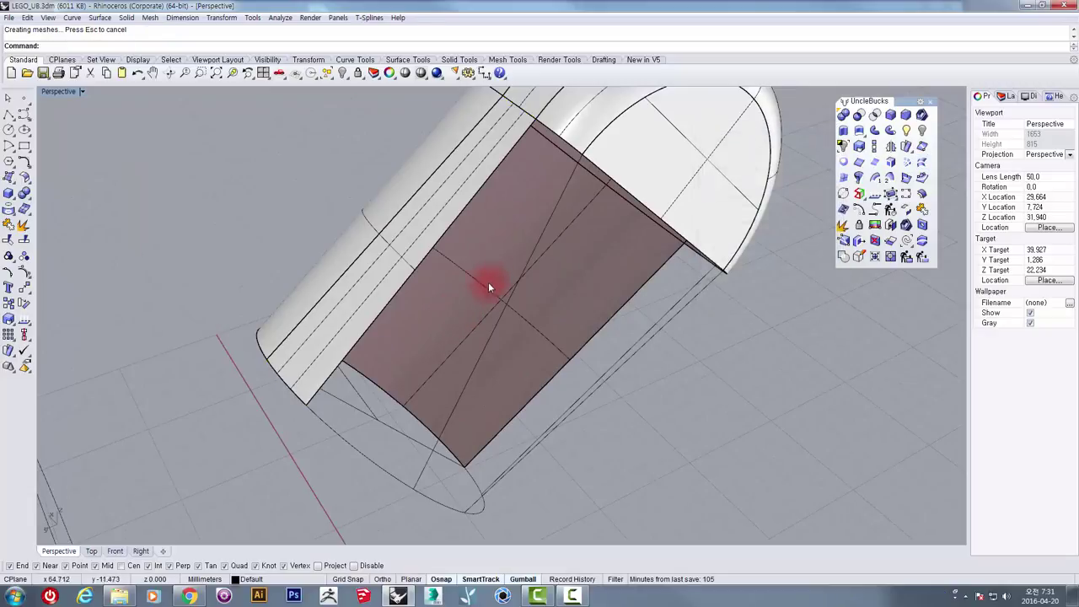
- Try to loft the adjacent rounded corner edge and the flat face's straight edge to their matching base arc segments with straight sections
right_drag(531, 211, 524, 216)
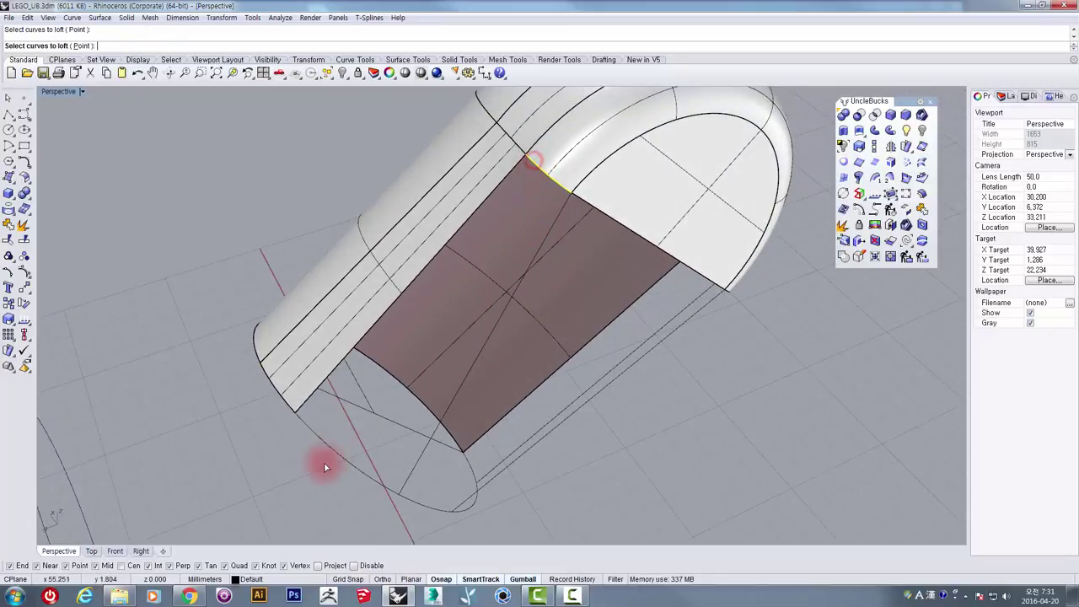
key(Return)
key(Return)
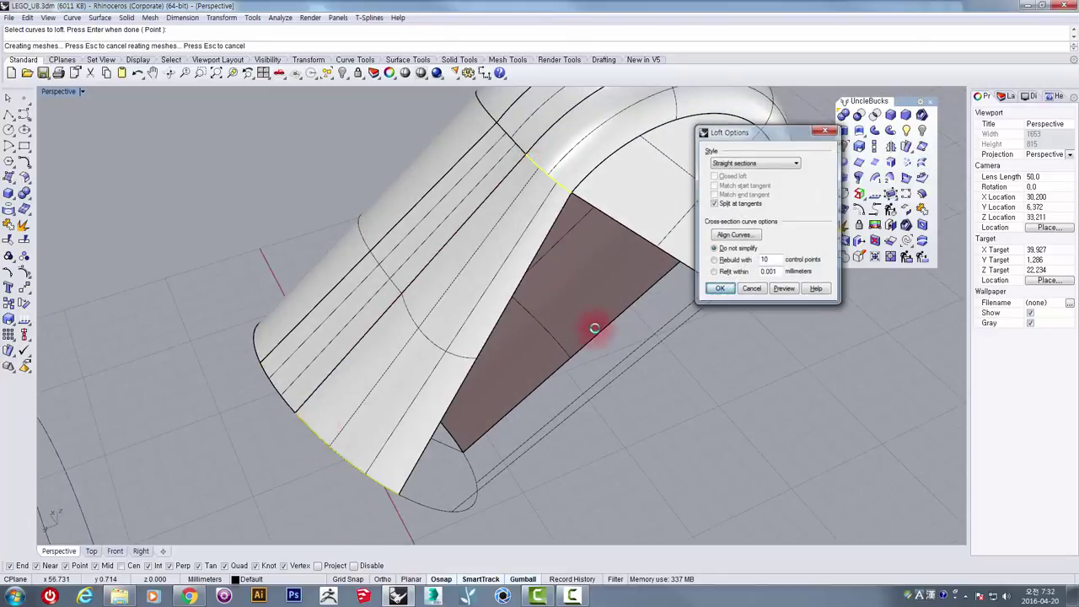
right_drag(601, 295, 571, 295)
key(Return)
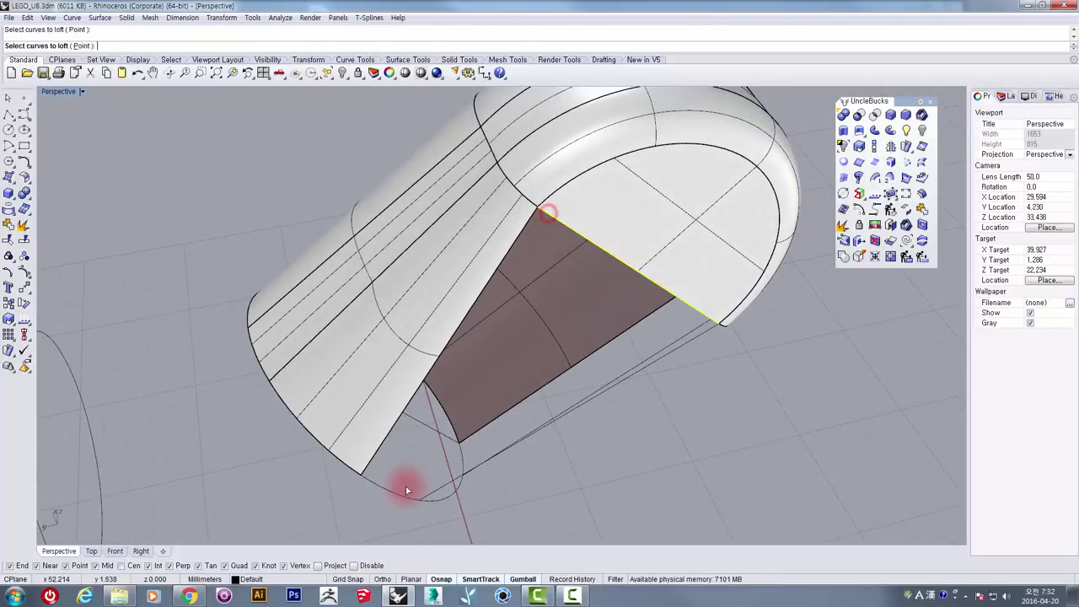
click(375, 485)
right_click(379, 480)
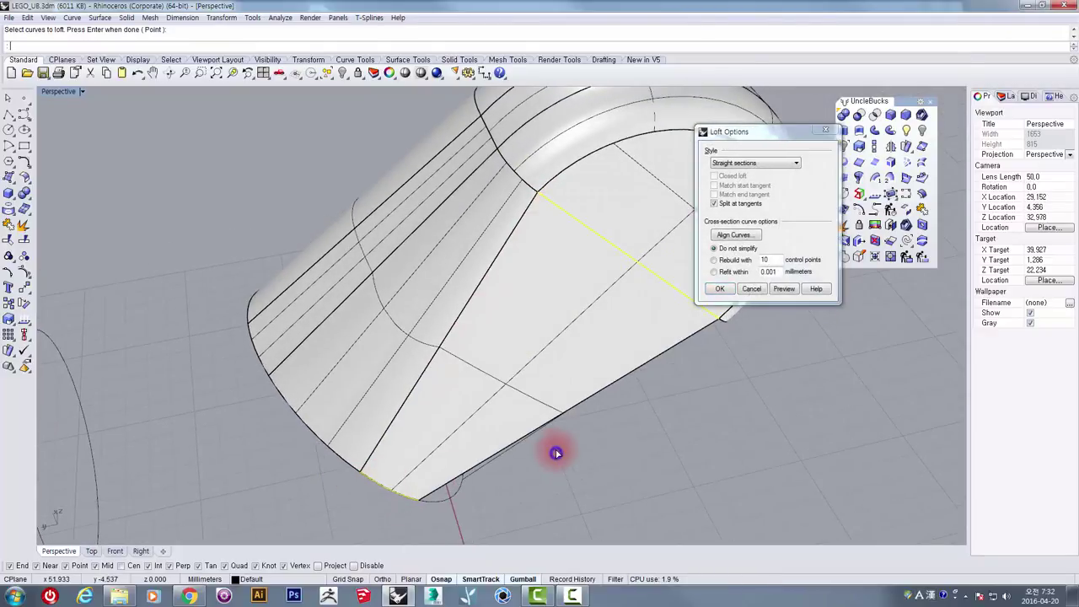
right_click(604, 462)
- Try to loft the other rounded corner edge and the last short gap to their matching base arc segments
right_drag(605, 462, 574, 359)
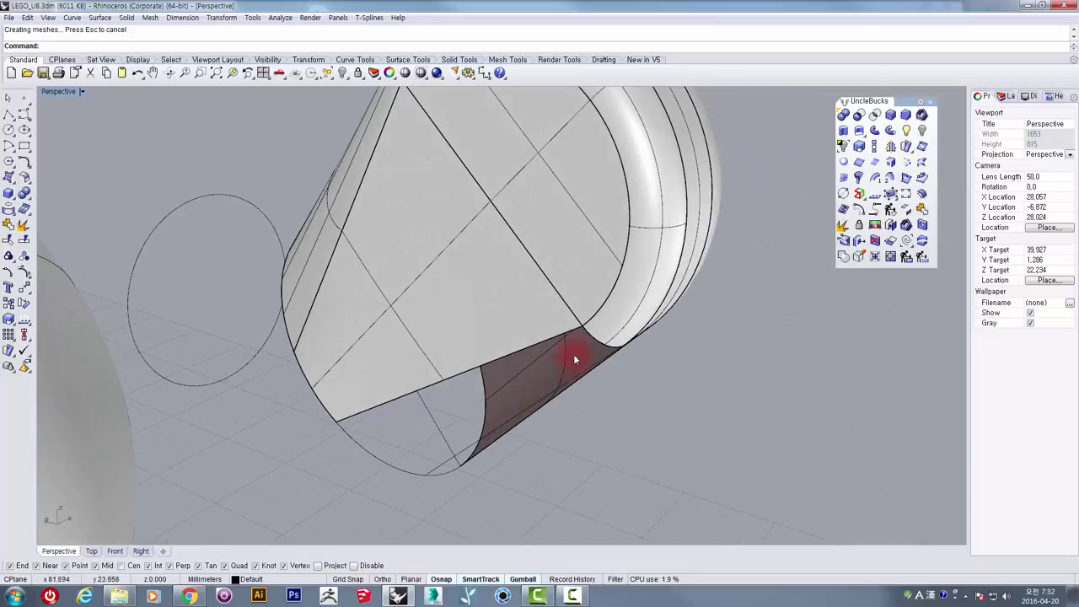
click(356, 441)
key(Return)
right_drag(509, 448, 463, 399)
key(Return)
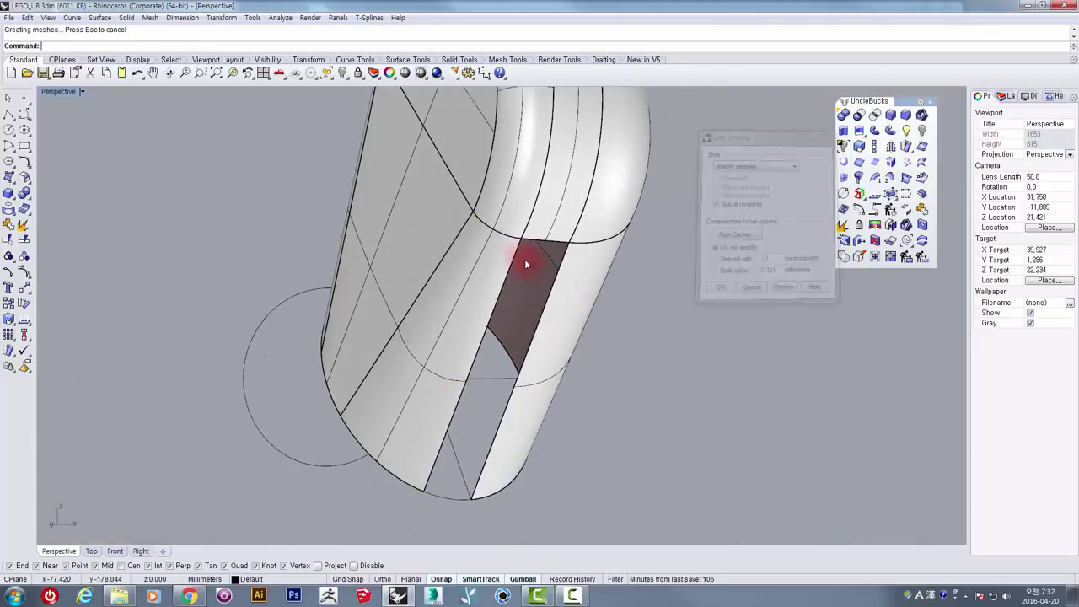
right_click(530, 240)
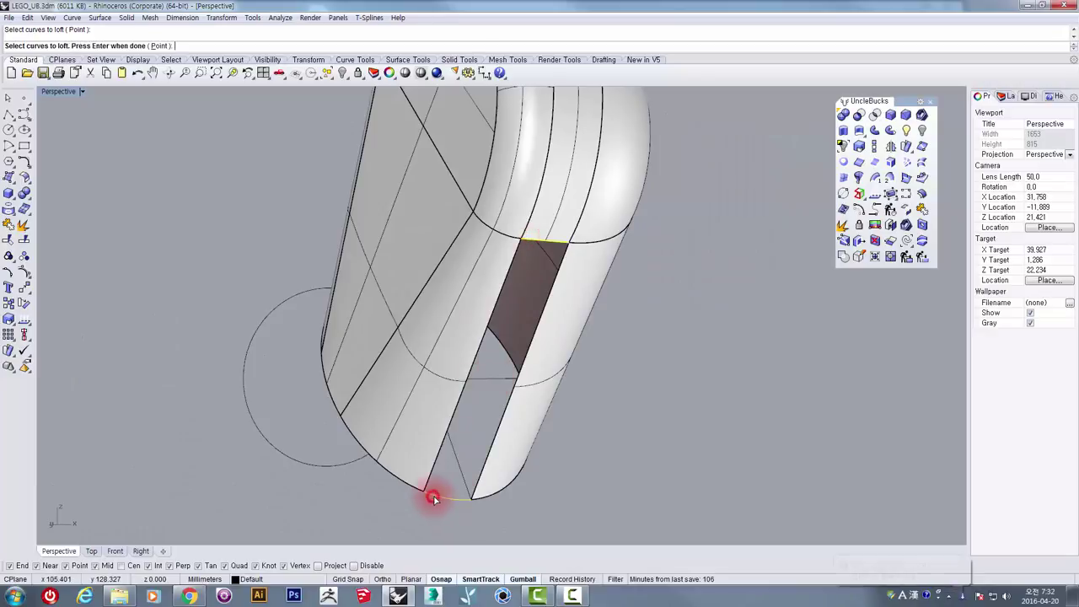
key(Return)
key(Return)
- Inspect the isocurves of the lofted body surfaces and undo all the lofts between the cap and the base arc
scroll(439, 411, down, 3)
right_drag(403, 361, 596, 443)
click(511, 410)
right_drag(511, 409, 484, 378)
scroll(520, 348, down, 6)
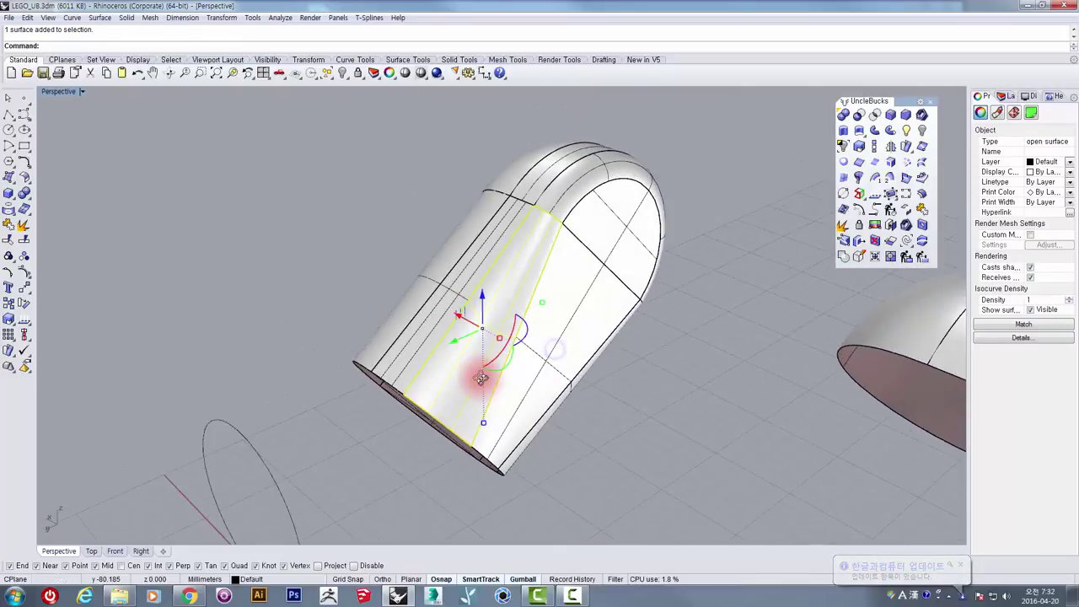
scroll(410, 407, up, 5)
key(Escape)
scroll(416, 401, down, 3)
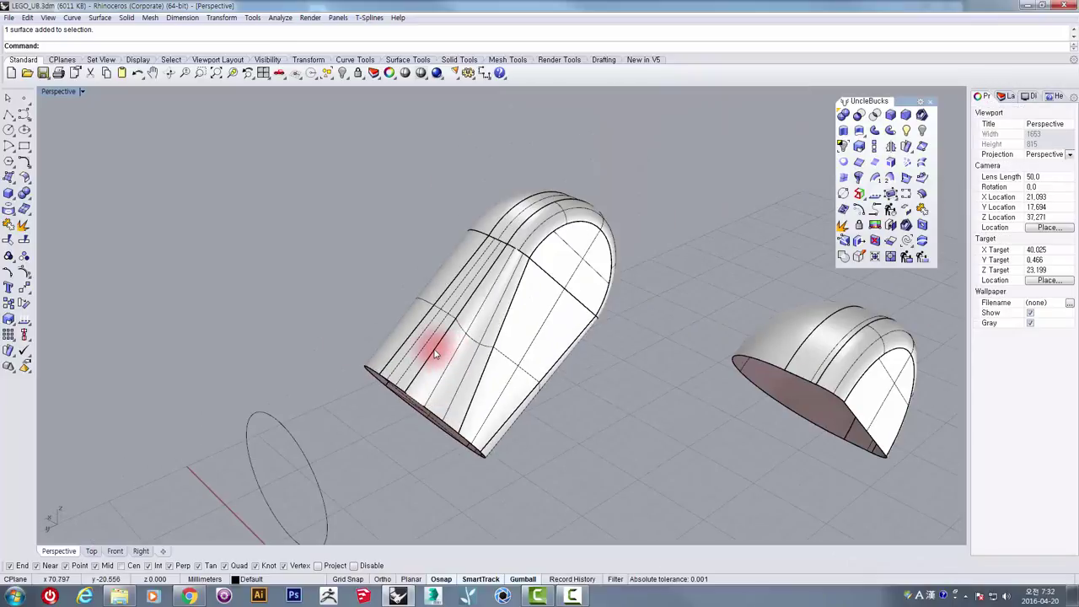
click(436, 354)
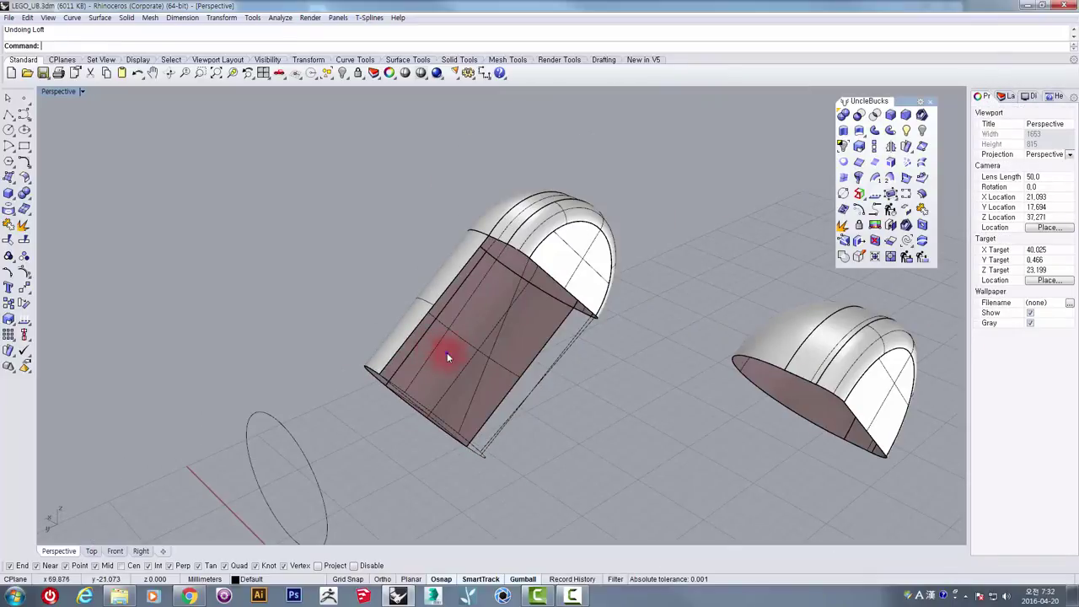
- Rebuild the short base arc segment beside the cylindrical surface and the adjacent corner segment, each with point count 3 and degree 2
right_drag(447, 352, 406, 415)
scroll(406, 415, up, 3)
click(399, 436)
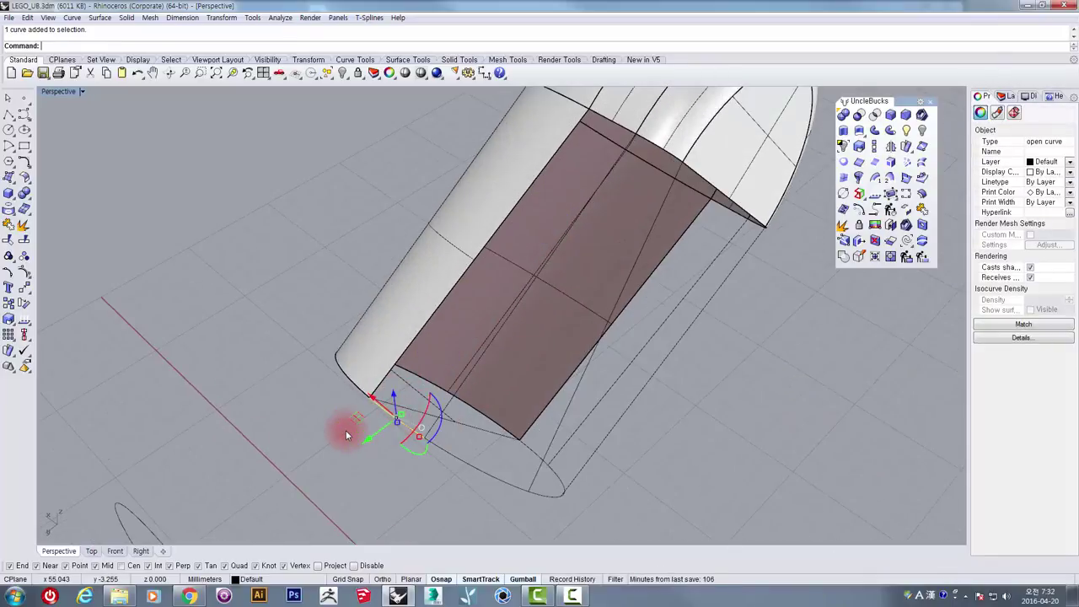
key(Return)
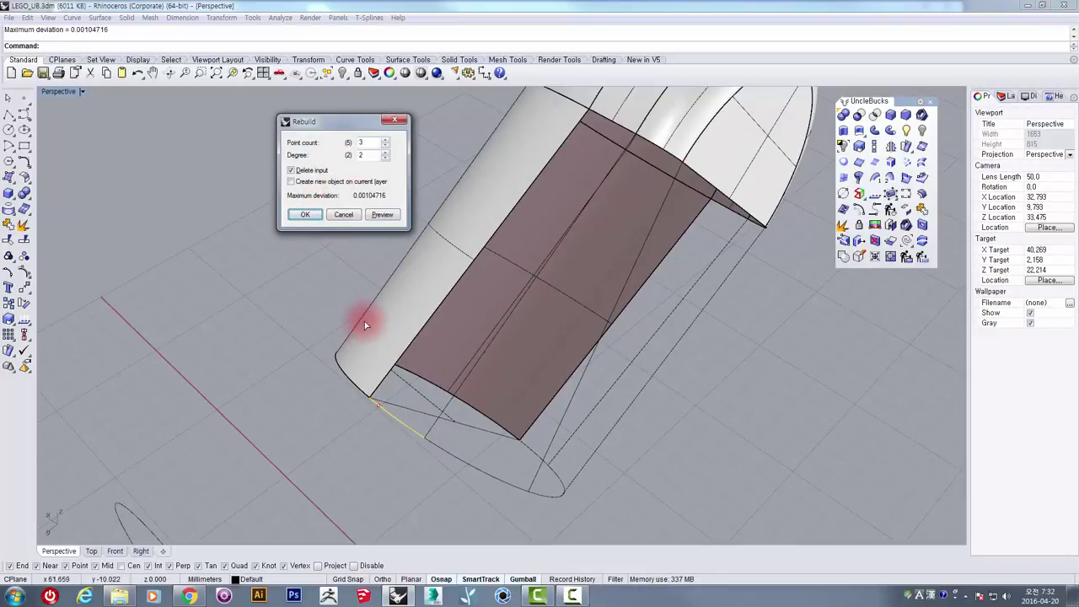
click(307, 216)
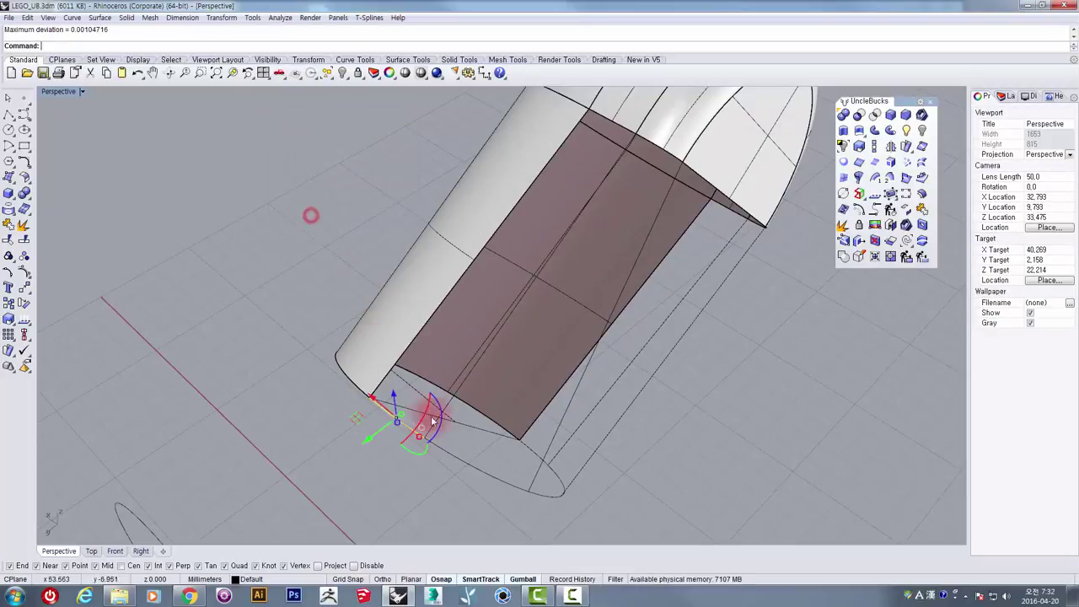
right_click(449, 458)
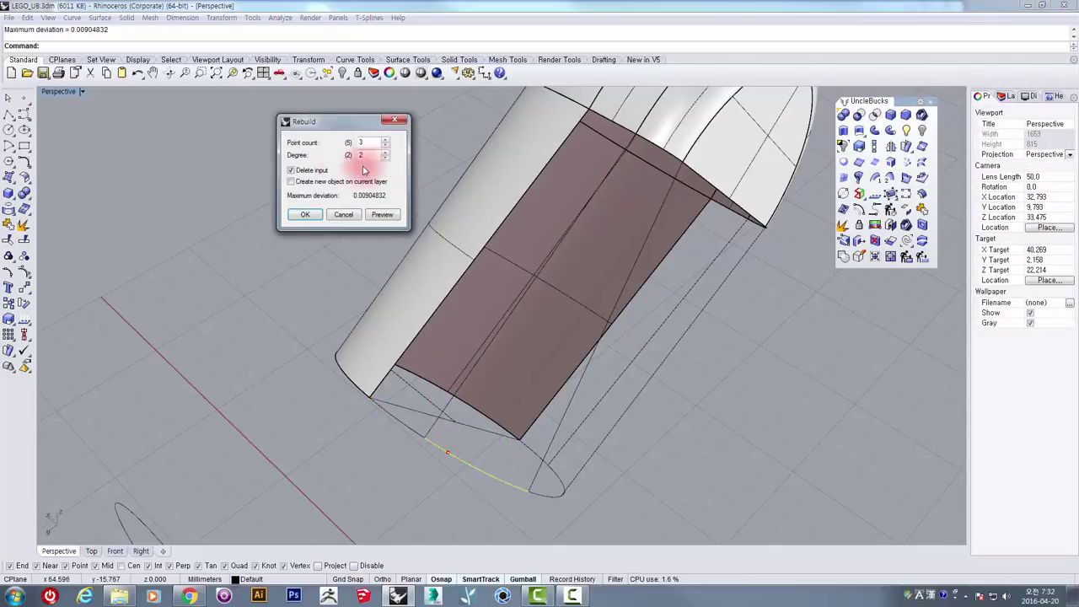
click(310, 215)
- Rebuild the middle base arc segment below the flat face with the same settings and check the segment beyond it
right_drag(483, 383, 431, 336)
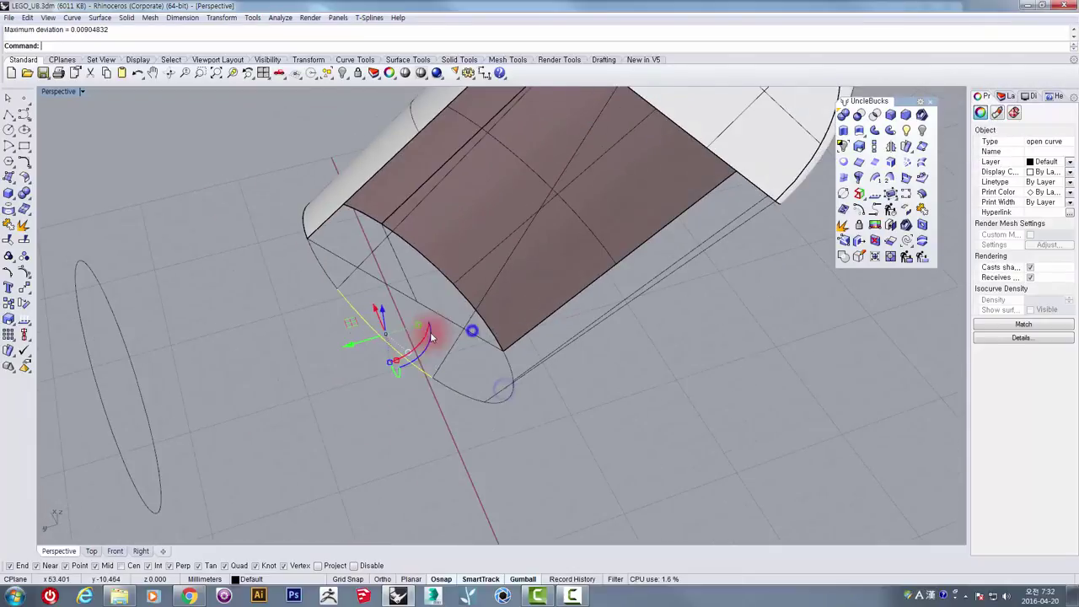
right_click(446, 386)
key(Return)
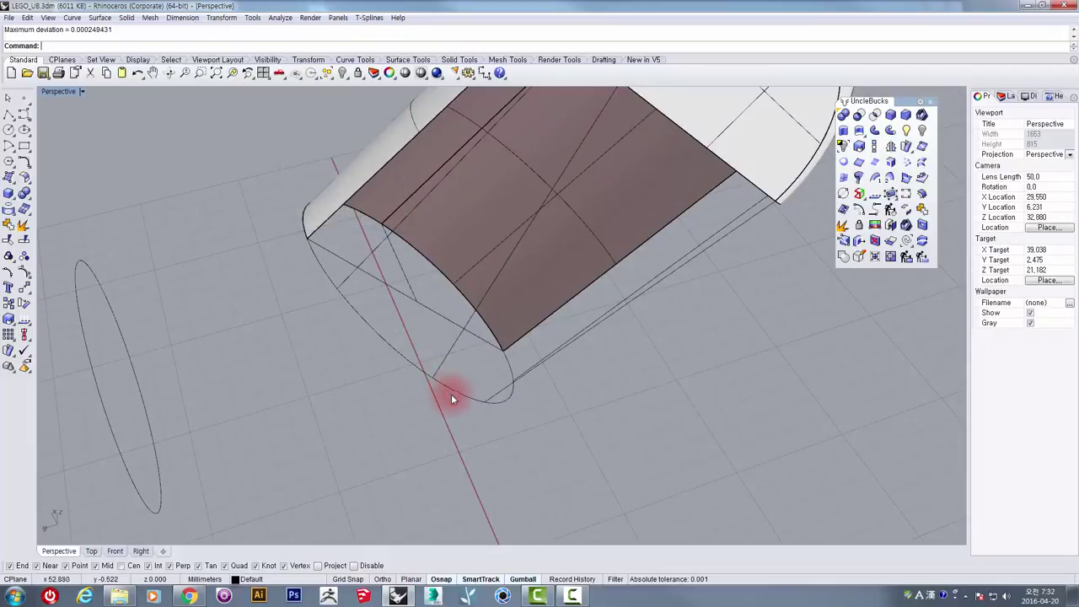
click(456, 392)
right_drag(502, 409, 518, 381)
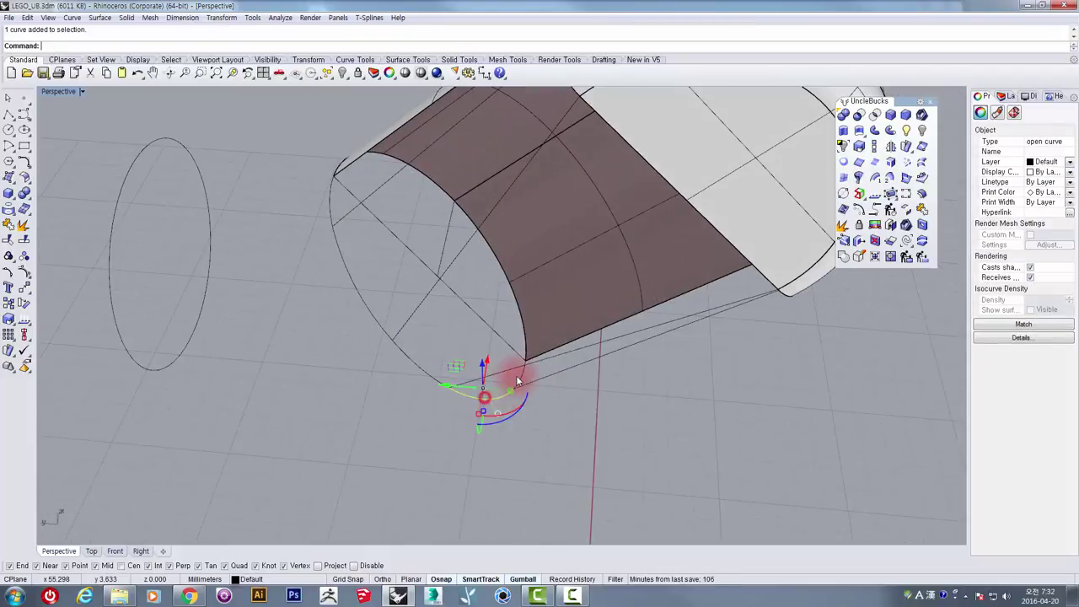
- Loft the cap's short edge to the rebuilt base arc segment beside the cylindrical surface, using straight sections
right_drag(398, 321, 561, 261)
click(921, 162)
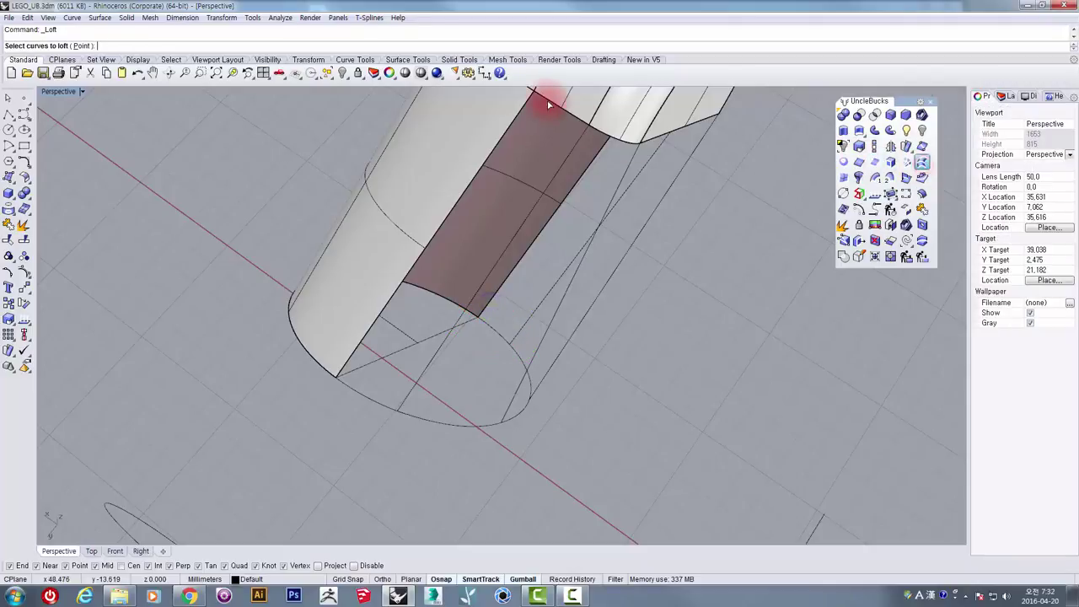
click(376, 396)
right_click(414, 385)
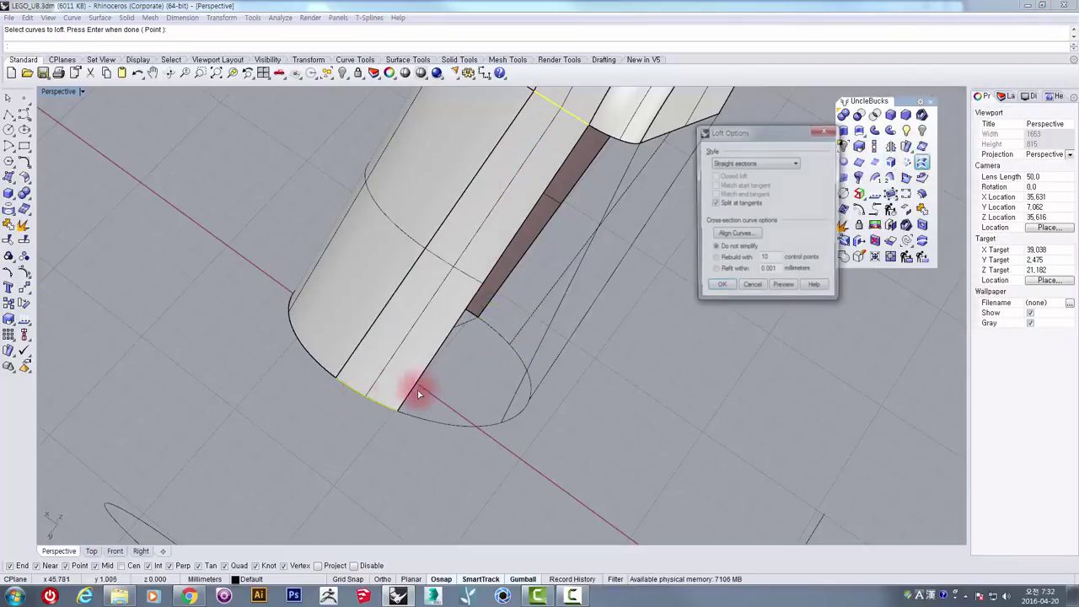
click(719, 289)
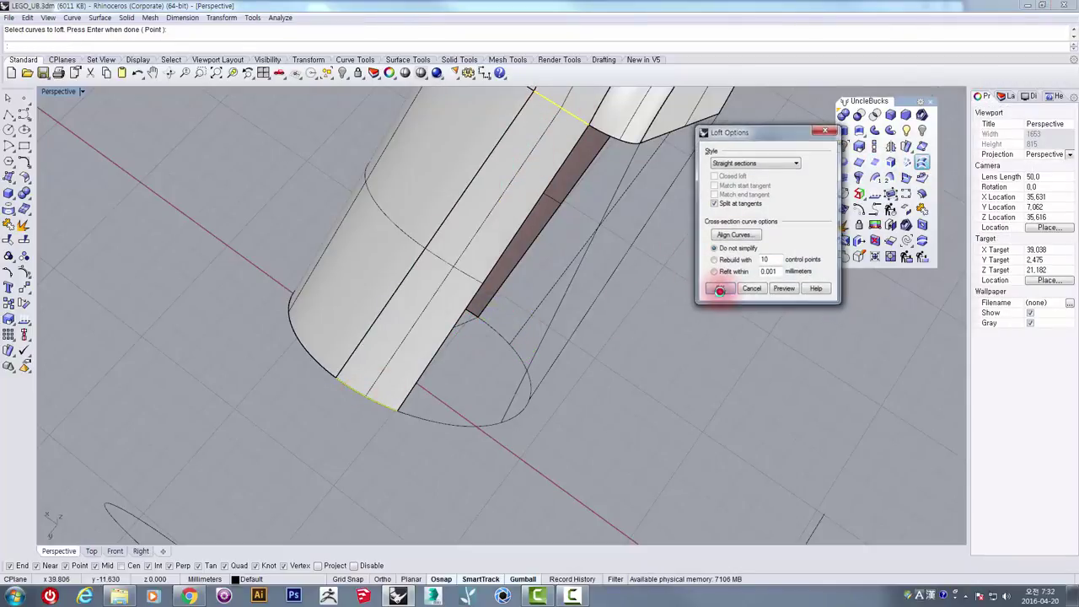
- Loft the first rounded corner edge of the cap to its rebuilt base arc segment
right_drag(625, 317, 596, 228)
key(Return)
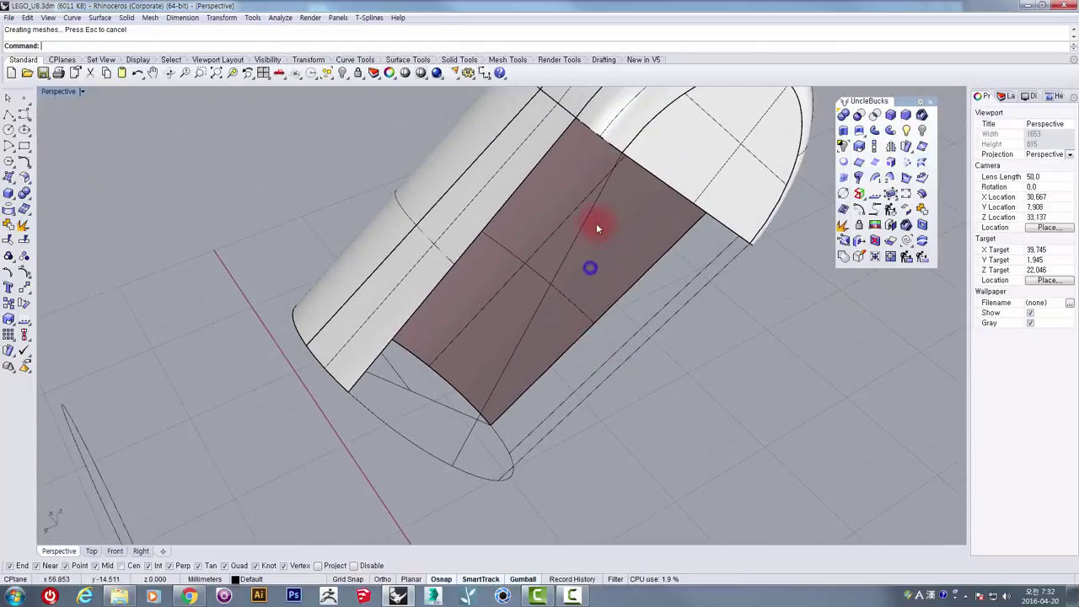
click(359, 403)
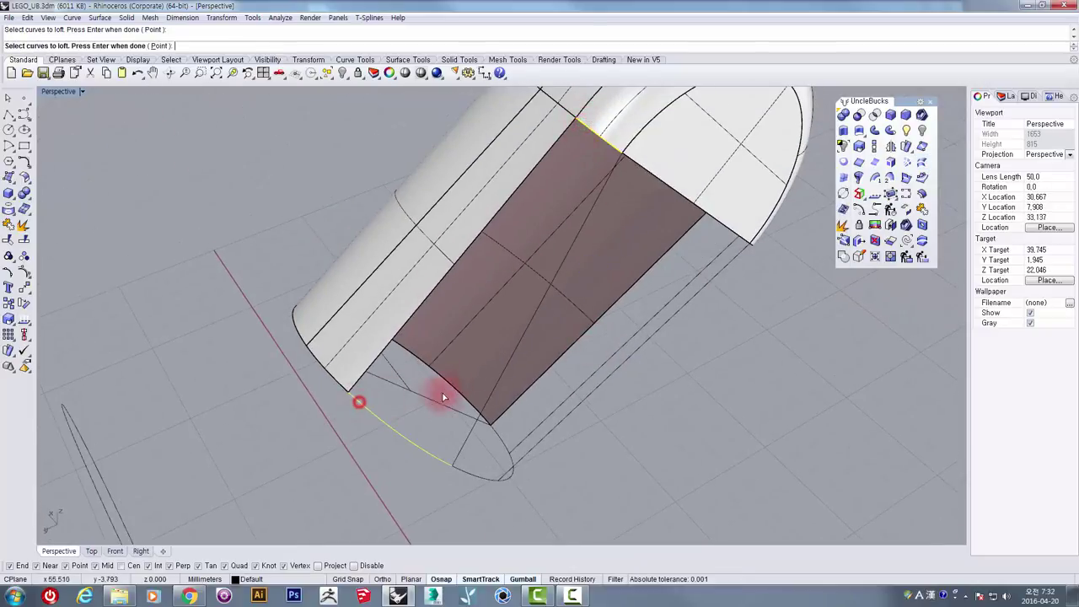
right_click(443, 396)
key(Return)
- Loft the flat face's straight edge to the middle base arc segment with straight sections
right_click(637, 161)
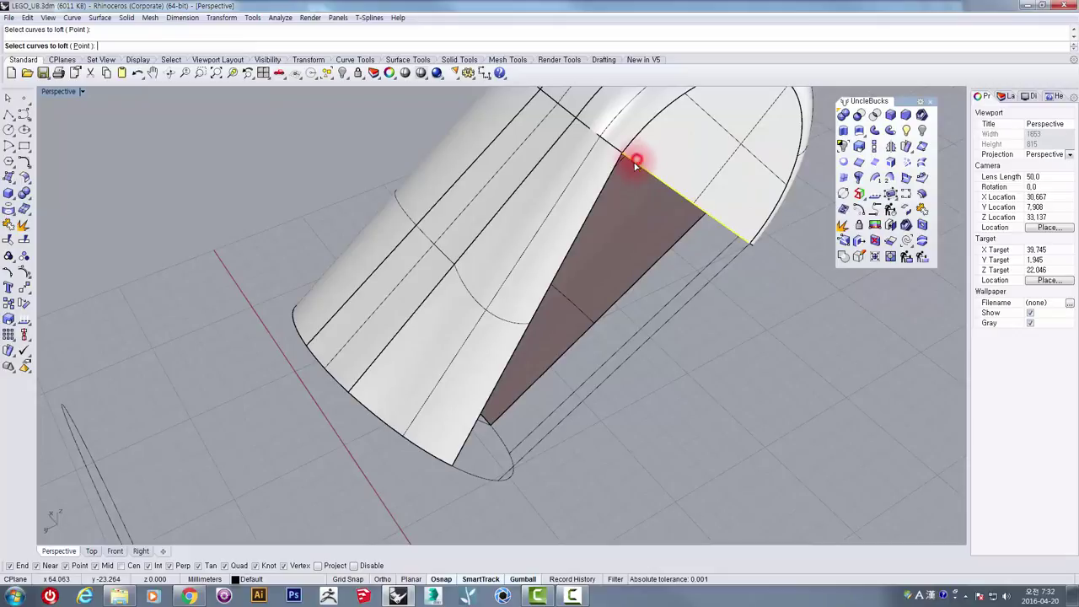
click(464, 478)
right_click(552, 460)
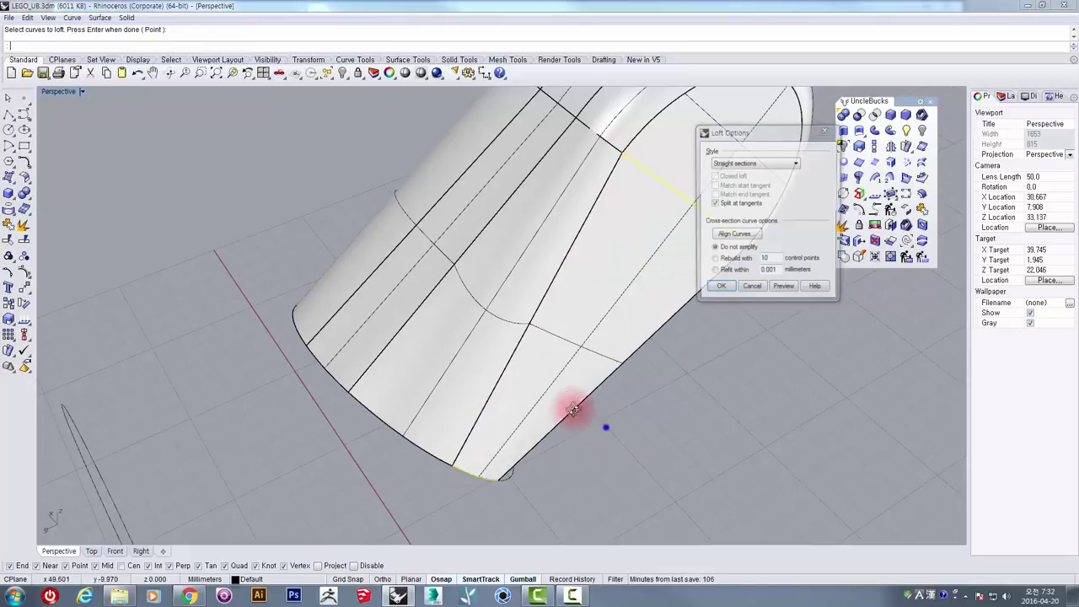
right_drag(573, 409, 591, 352)
key(Return)
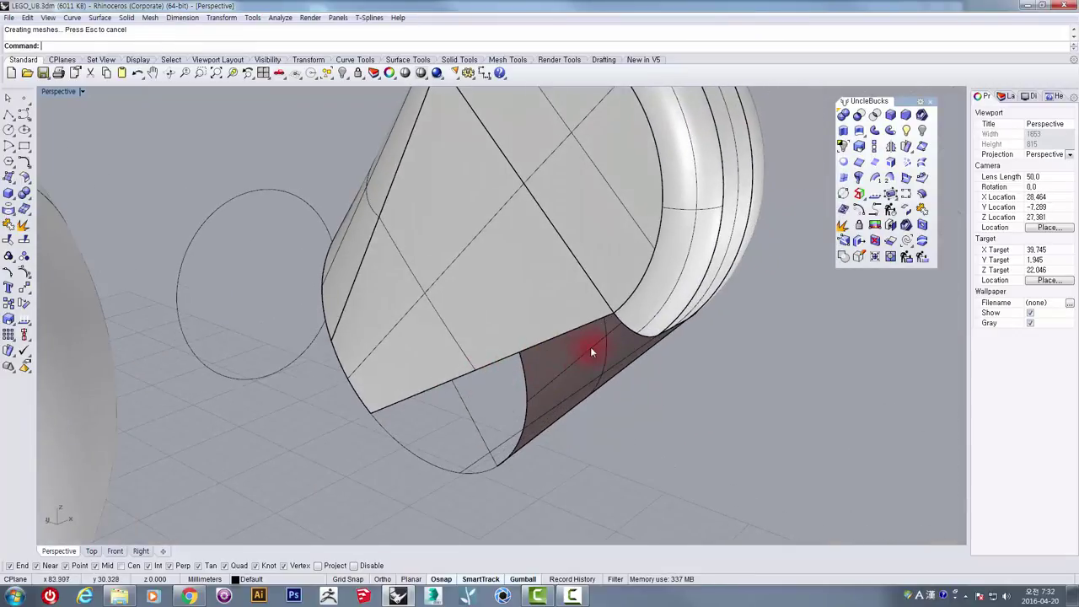
- Loft the second rounded corner edge and the last short gap to their matching base arc segments, using straight sections
click(385, 434)
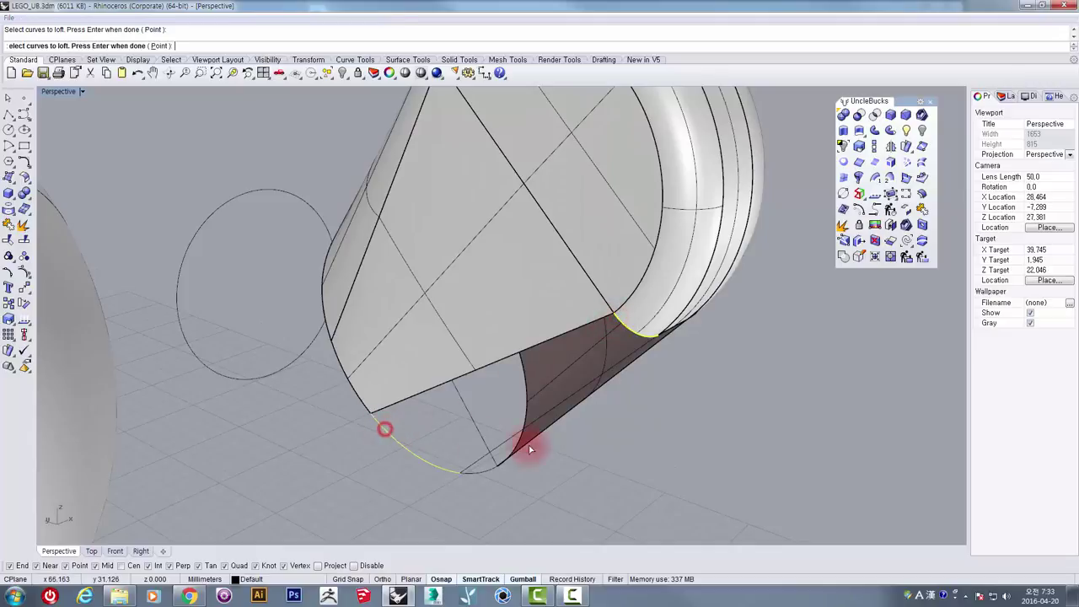
right_click(530, 441)
right_drag(529, 441, 520, 379)
key(Return)
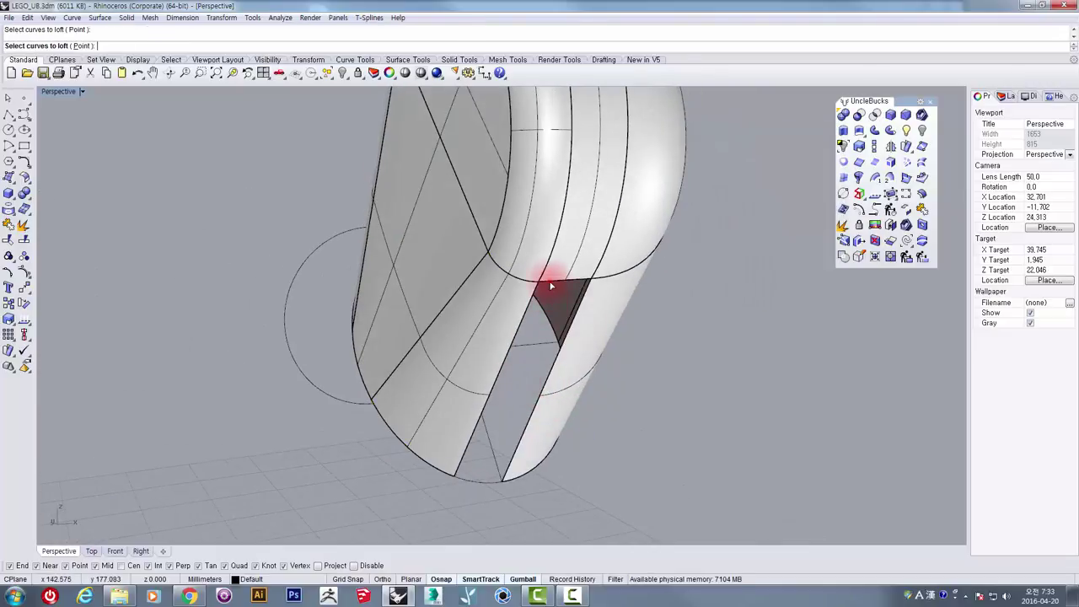
right_click(477, 459)
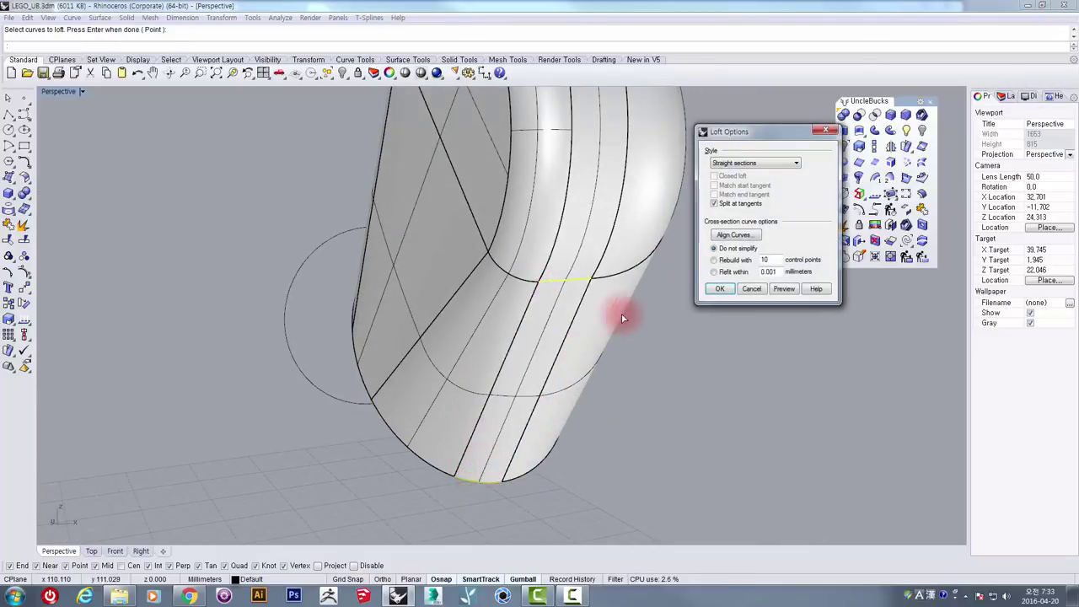
click(708, 291)
- Draw three straight polylines from seam ends on the body's lower rim to the separate circle
mouse_move(414, 313)
right_down()
mouse_move(494, 368)
mouse_move(686, 306)
mouse_move(621, 386)
mouse_move(530, 313)
mouse_move(585, 296)
mouse_move(542, 210)
mouse_move(465, 202)
mouse_move(544, 296)
mouse_move(739, 282)
mouse_move(694, 278)
mouse_move(658, 316)
mouse_move(622, 311)
mouse_move(531, 232)
mouse_move(475, 289)
mouse_move(518, 337)
mouse_move(483, 354)
mouse_move(504, 296)
mouse_move(549, 316)
mouse_move(479, 323)
mouse_move(405, 278)
right_up()
click(9, 115)
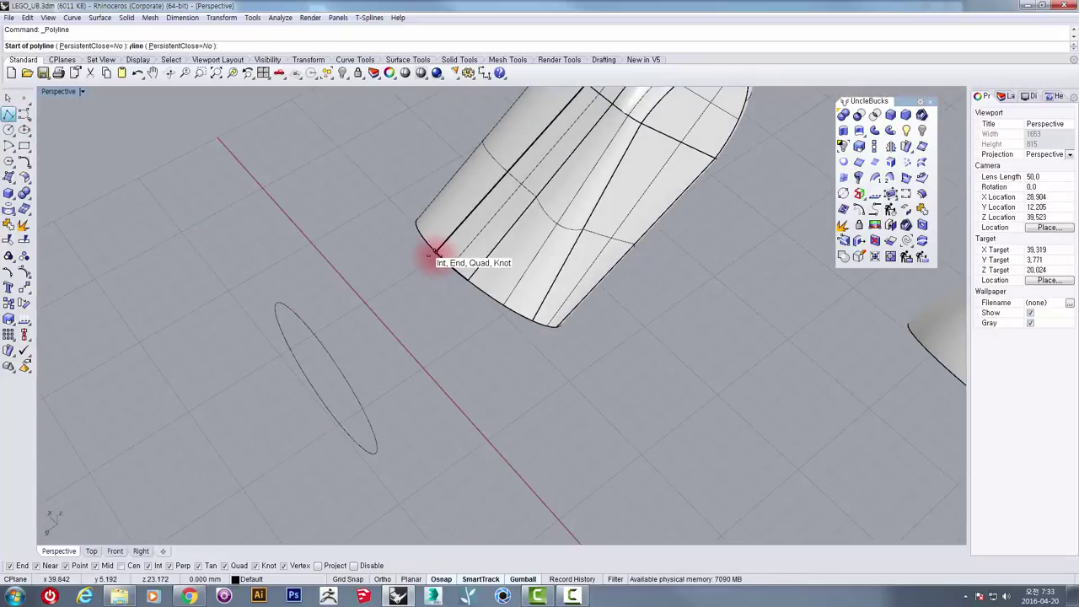
click(433, 256)
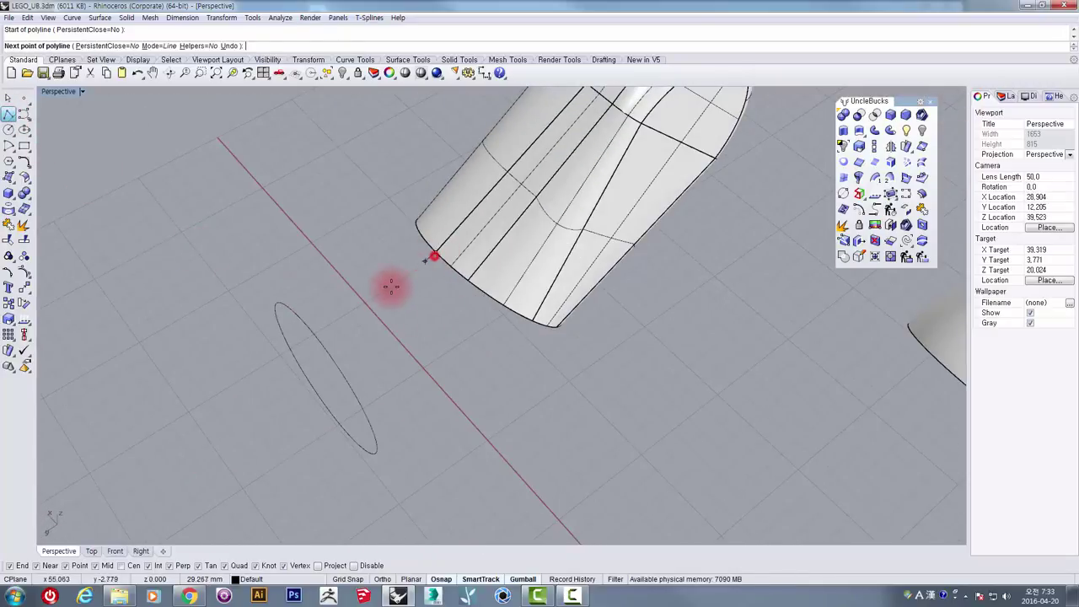
click(312, 327)
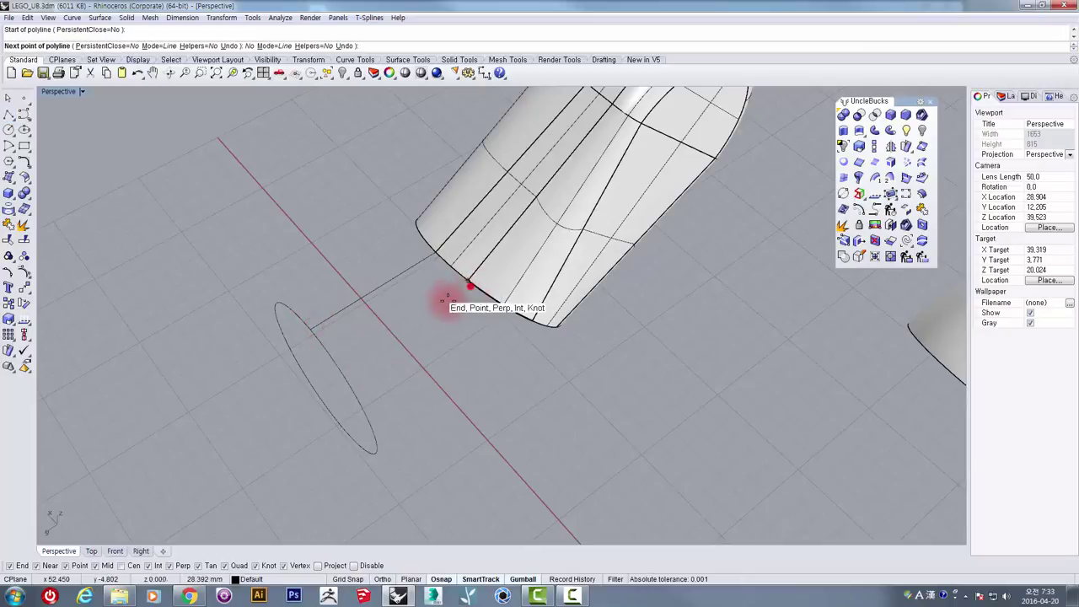
key(Return)
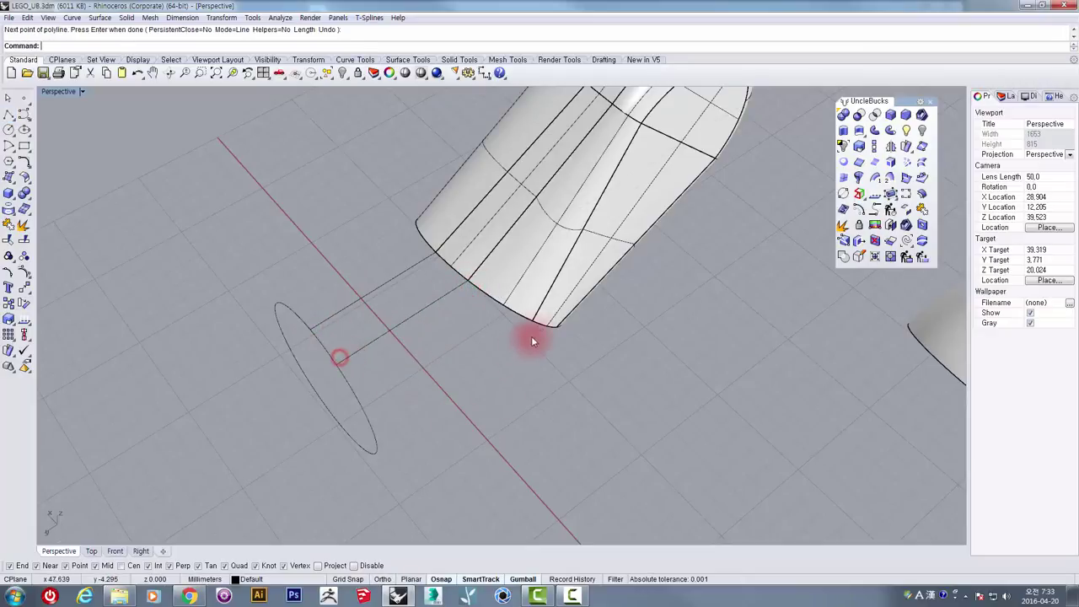
key(Return)
click(532, 321)
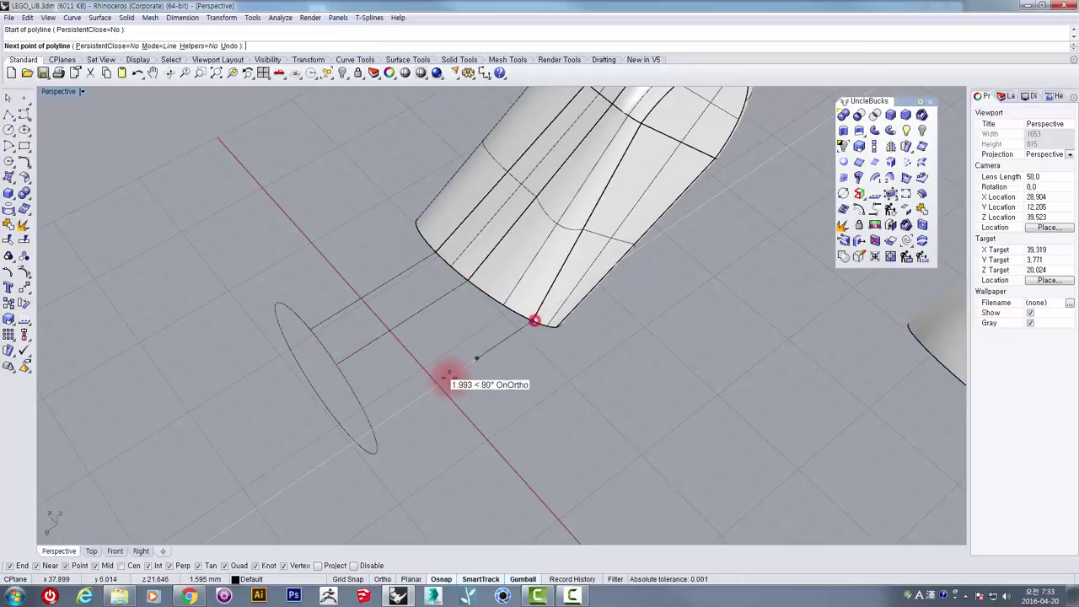
click(374, 426)
key(Return)
- Draw two more straight polylines from the next seam ends on the lower rim, past the flat face, to the circle
right_drag(529, 441, 534, 353)
key(Return)
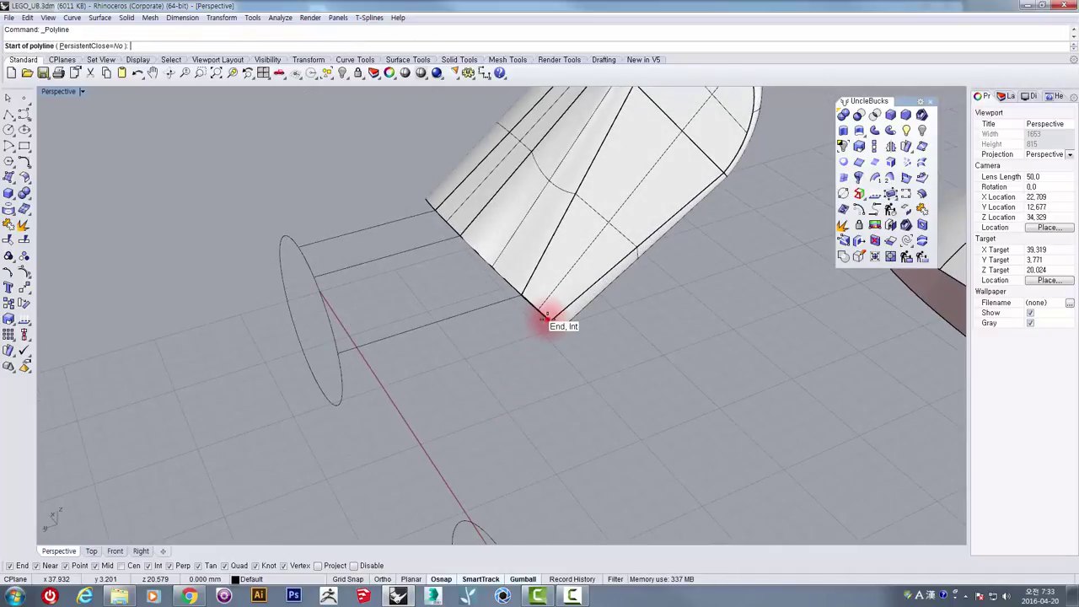
click(546, 321)
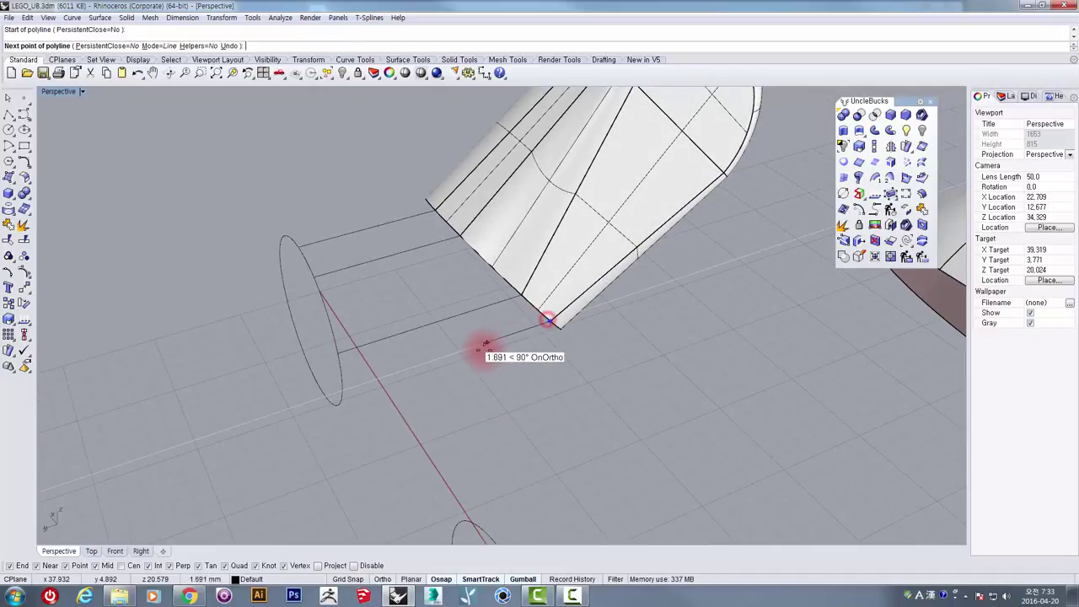
click(341, 390)
key(Return)
right_drag(506, 450, 435, 323)
key(Return)
click(553, 334)
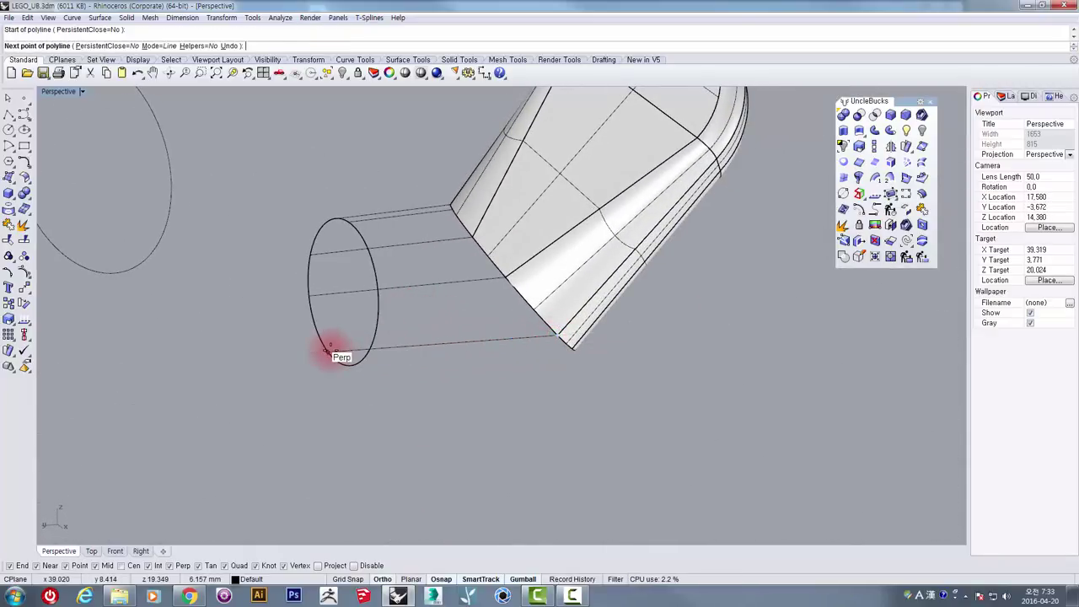
click(330, 352)
right_drag(515, 344, 345, 391)
key(Return)
- Connect the last two seam ends, beside the body's cylindrical surface, to the circle with straight polylines
key(Return)
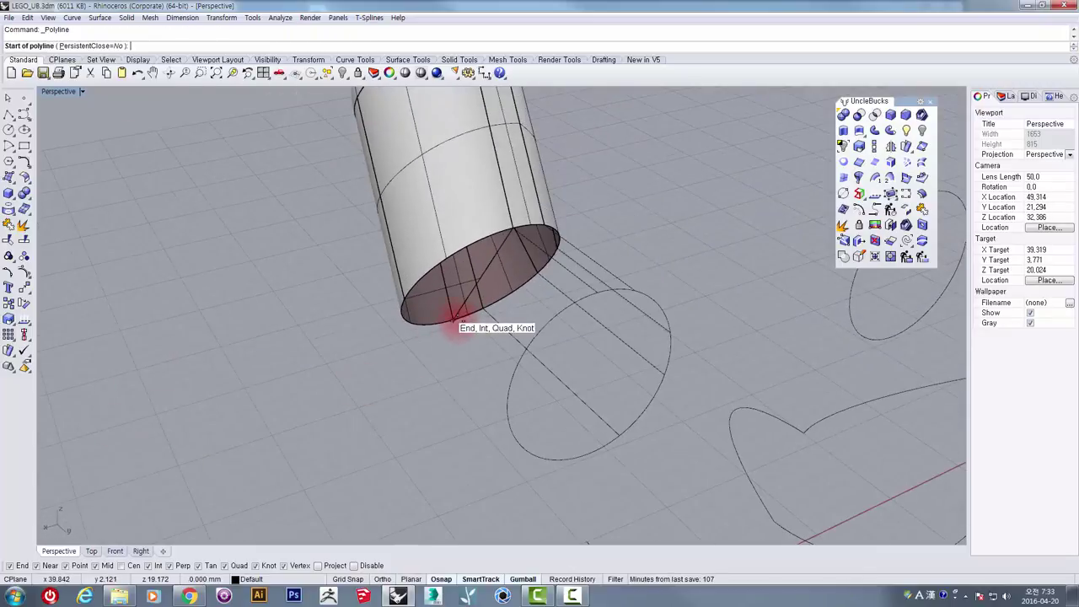
click(455, 320)
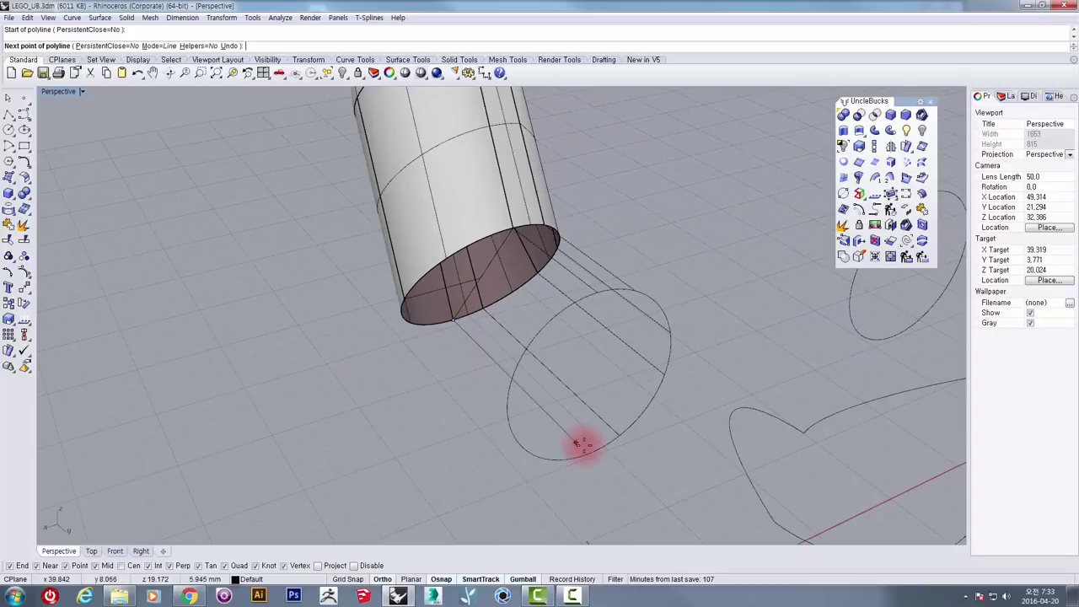
click(587, 450)
key(Return)
key(Return)
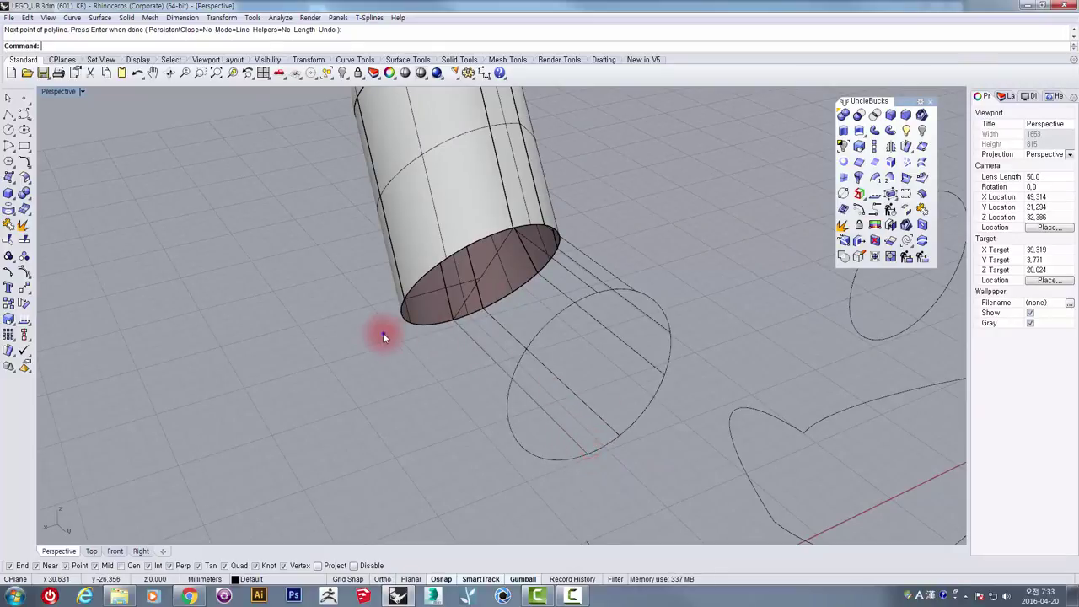
right_drag(385, 332, 428, 343)
click(429, 343)
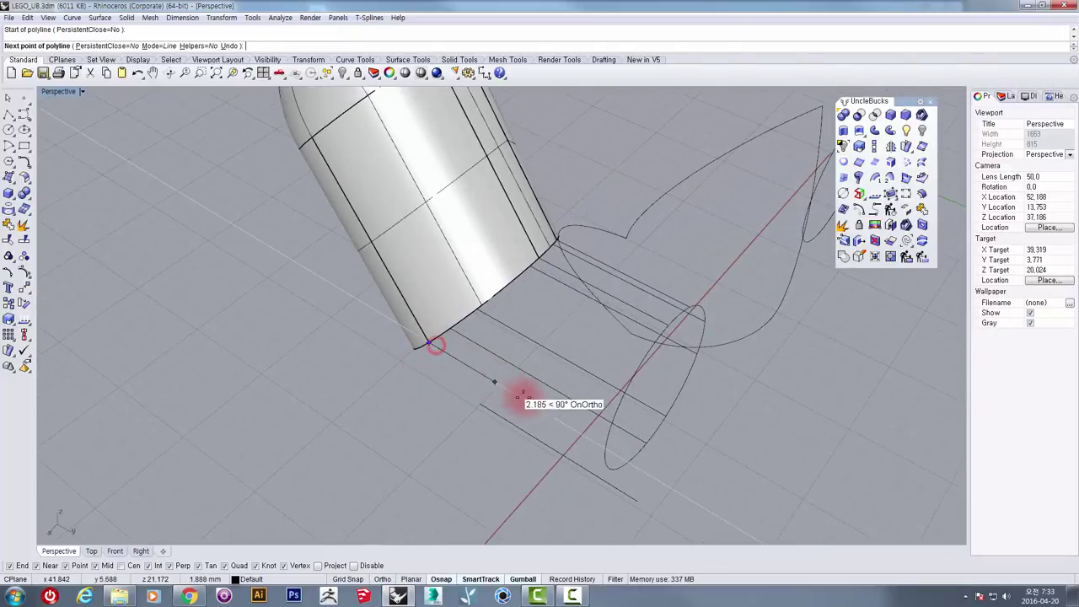
click(600, 439)
right_drag(602, 441, 510, 432)
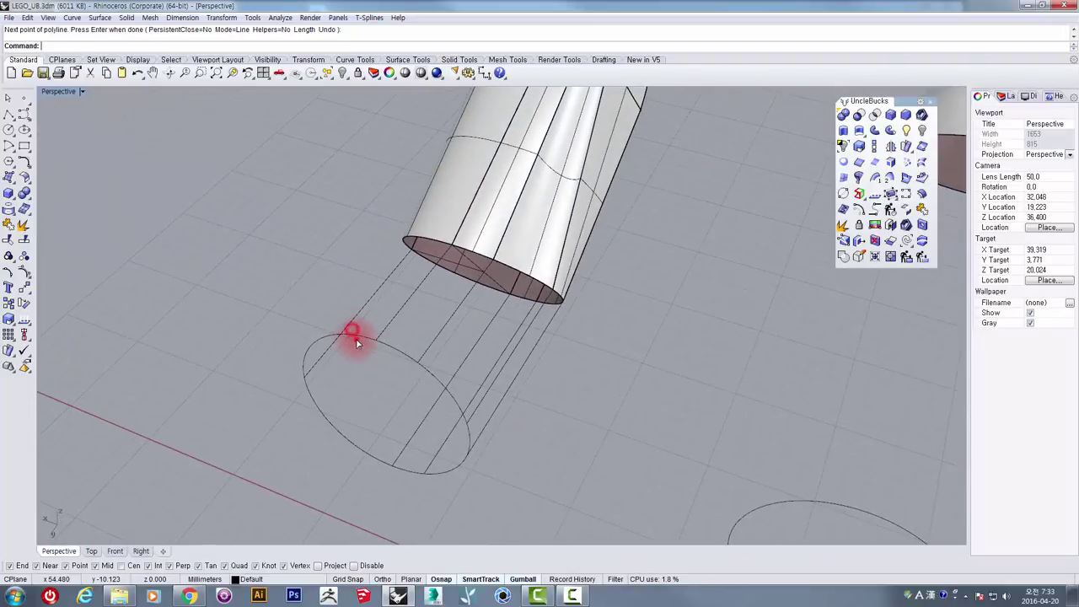
key(Return)
- Split the circle using the connecting polylines as cutting objects
click(355, 343)
right_drag(368, 315, 113, 268)
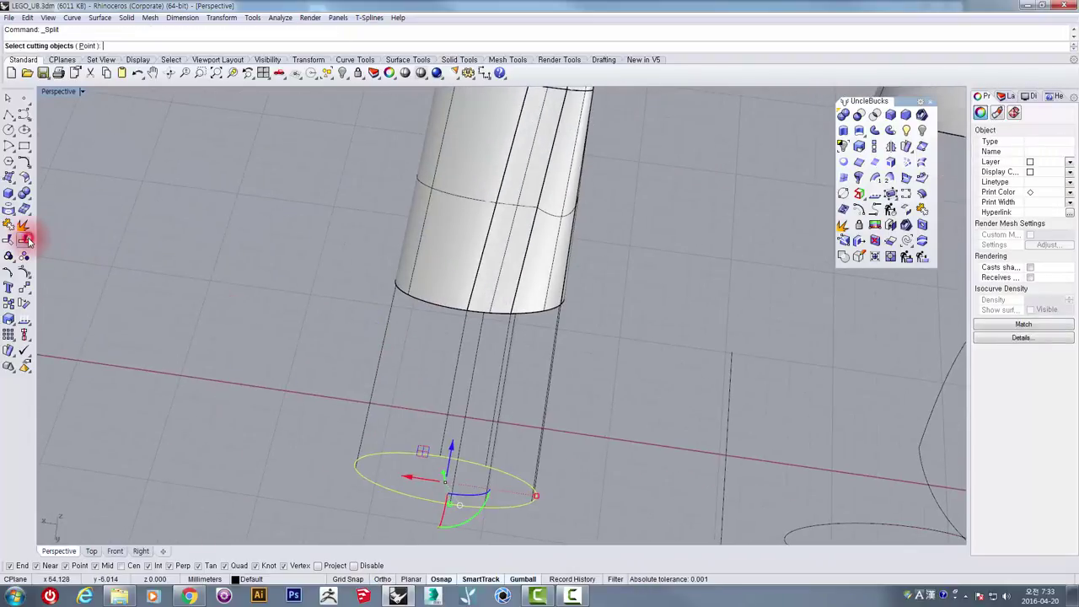
drag(258, 364, 257, 364)
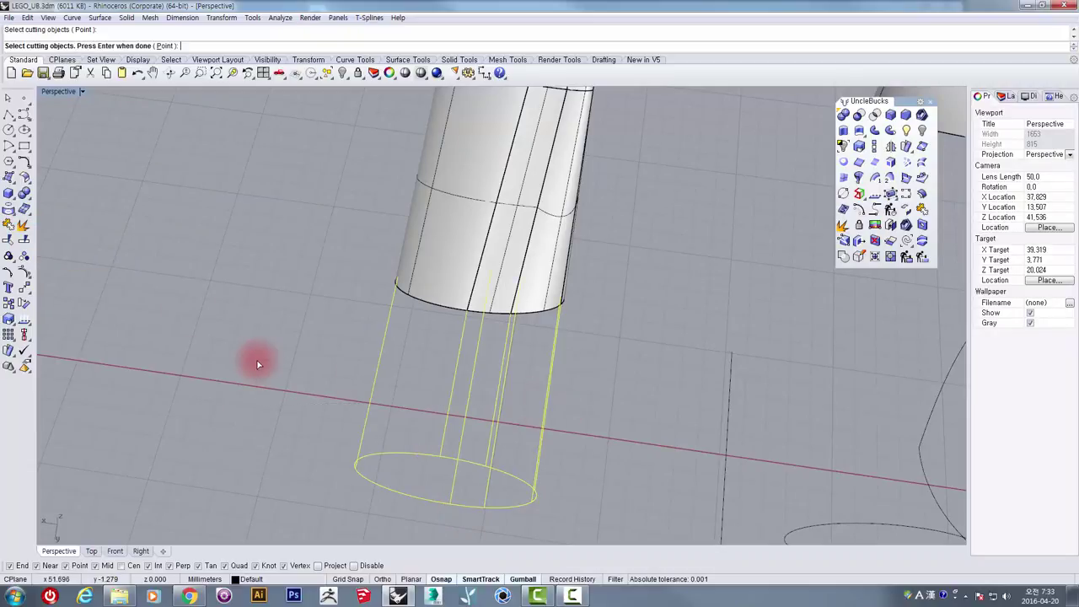
key(Return)
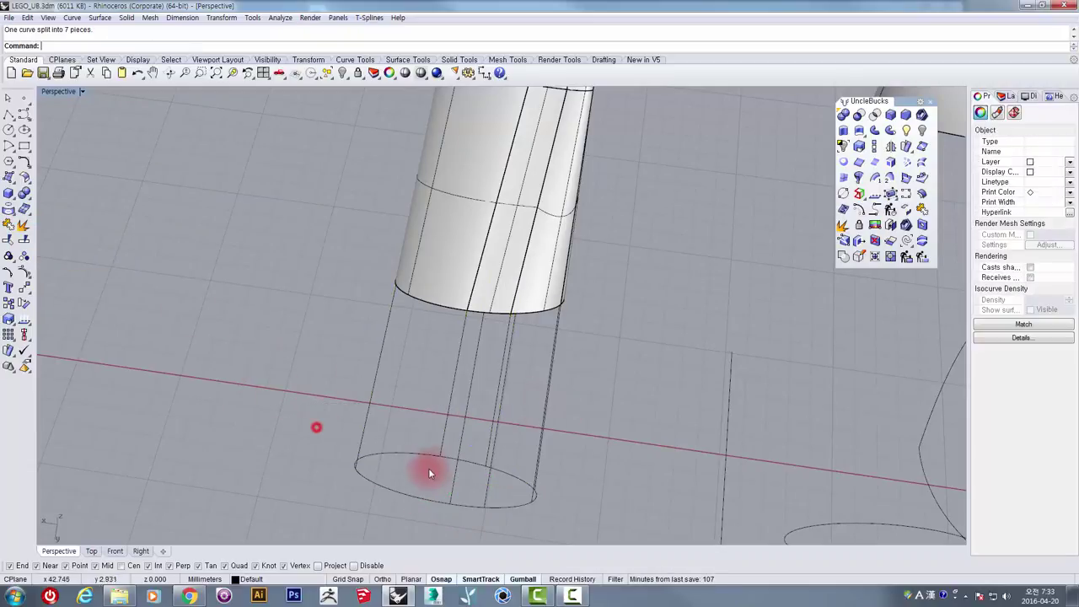
- Loft the cylindrical surface's lower rim curve to the matching largest arc of the split circle
click(424, 456)
right_drag(424, 456, 571, 419)
click(921, 164)
right_drag(422, 234, 378, 241)
click(378, 240)
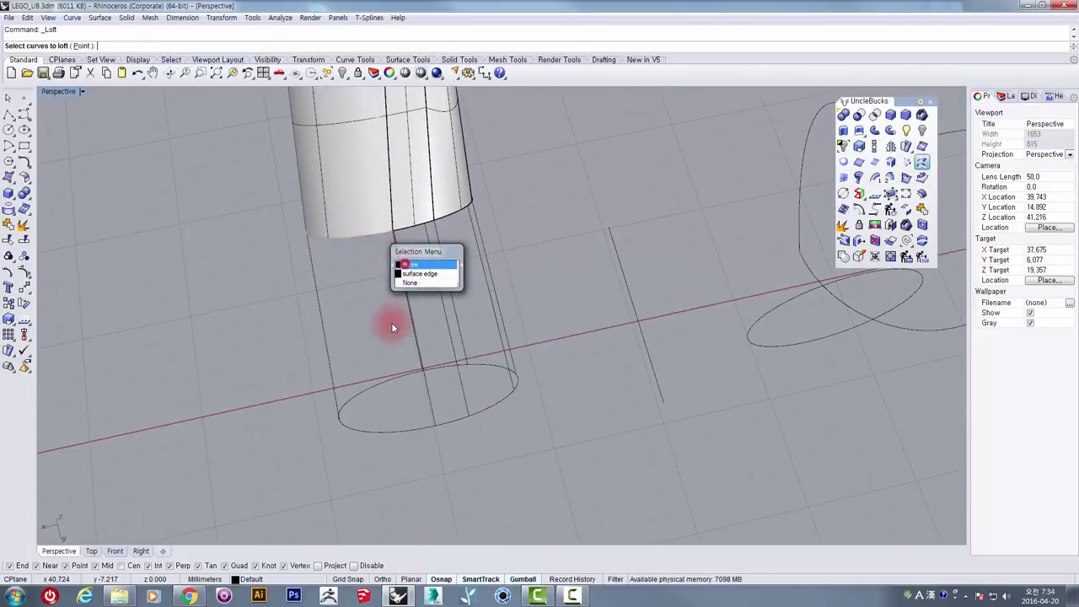
click(406, 260)
key(Return)
right_drag(323, 373, 415, 314)
key(Return)
right_drag(306, 333, 342, 278)
- Loft the rim segment next to the first connecting surface to its matching circle arc
key(Return)
click(310, 292)
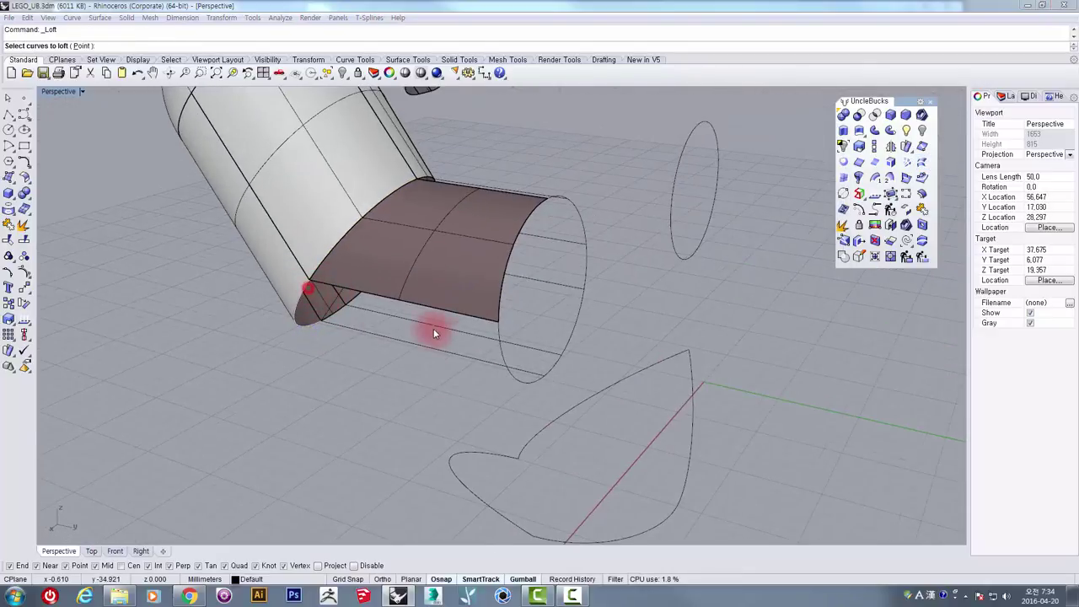
click(375, 318)
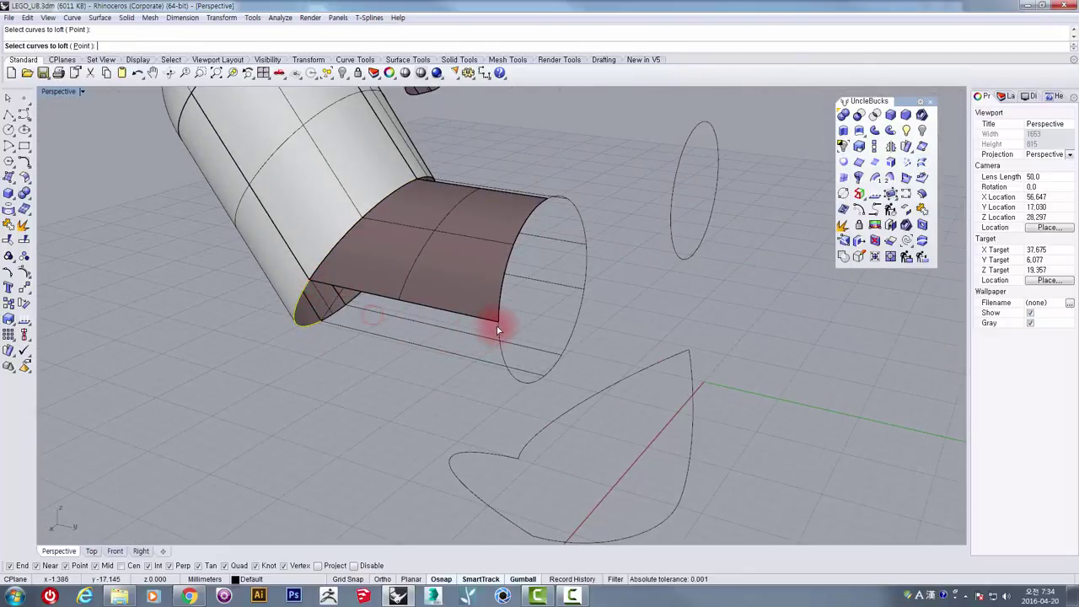
key(Return)
mouse_move(436, 354)
right_down()
mouse_move(414, 325)
mouse_move(431, 314)
mouse_move(373, 285)
mouse_move(296, 301)
mouse_move(306, 345)
mouse_move(340, 323)
mouse_move(472, 326)
mouse_move(453, 344)
right_up()
key(Return)
- Loft the short rim curve beside the second connecting surface to its circle arc, using straight sections
right_drag(308, 319, 239, 371)
right_drag(618, 244, 427, 262)
click(446, 251)
key(Return)
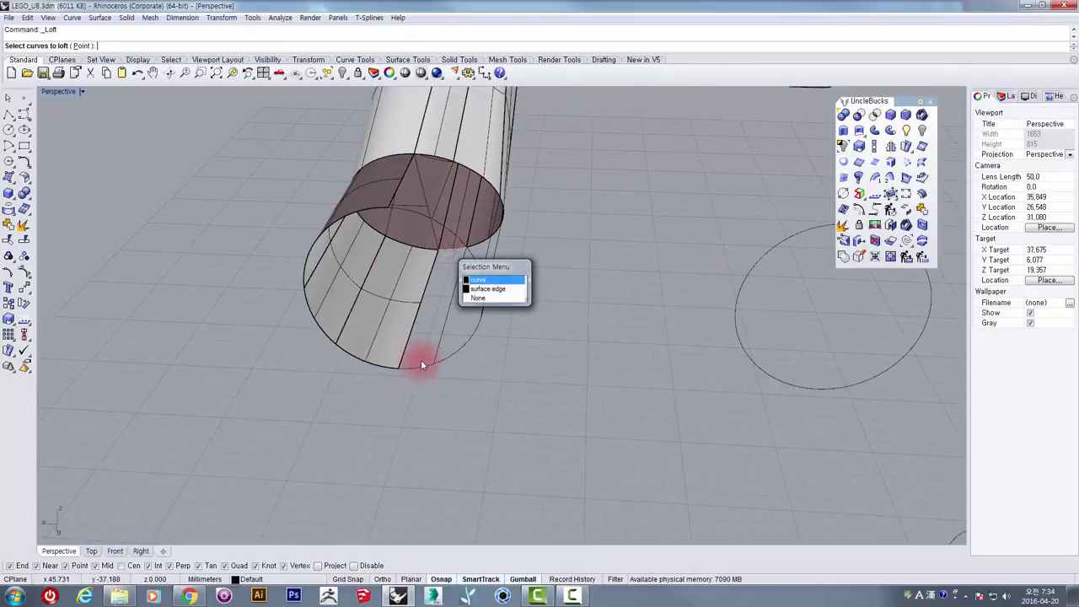
click(411, 366)
key(Return)
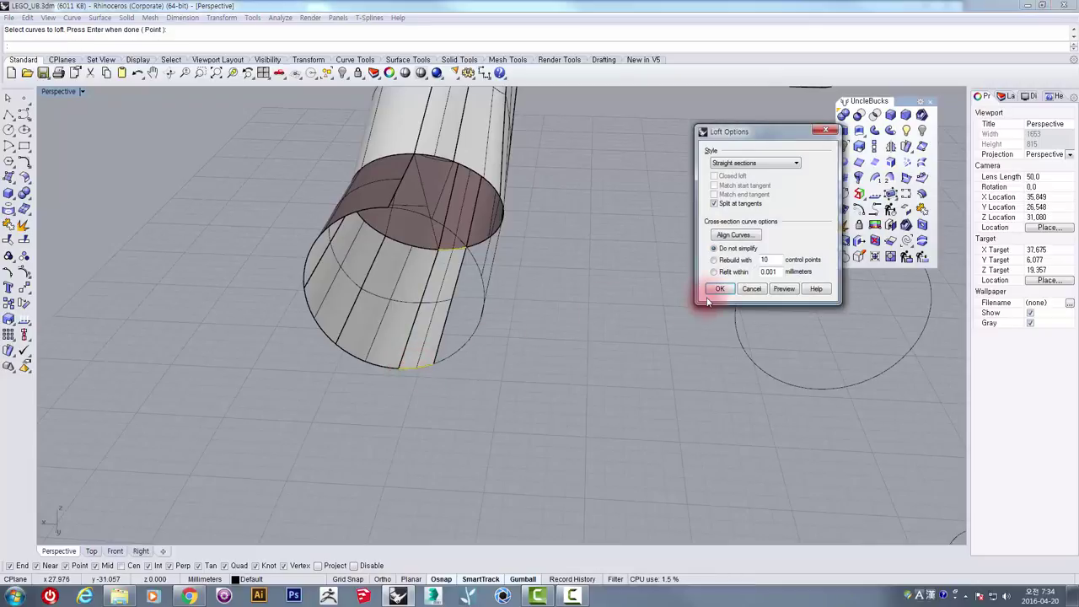
right_drag(464, 282, 493, 284)
key(Return)
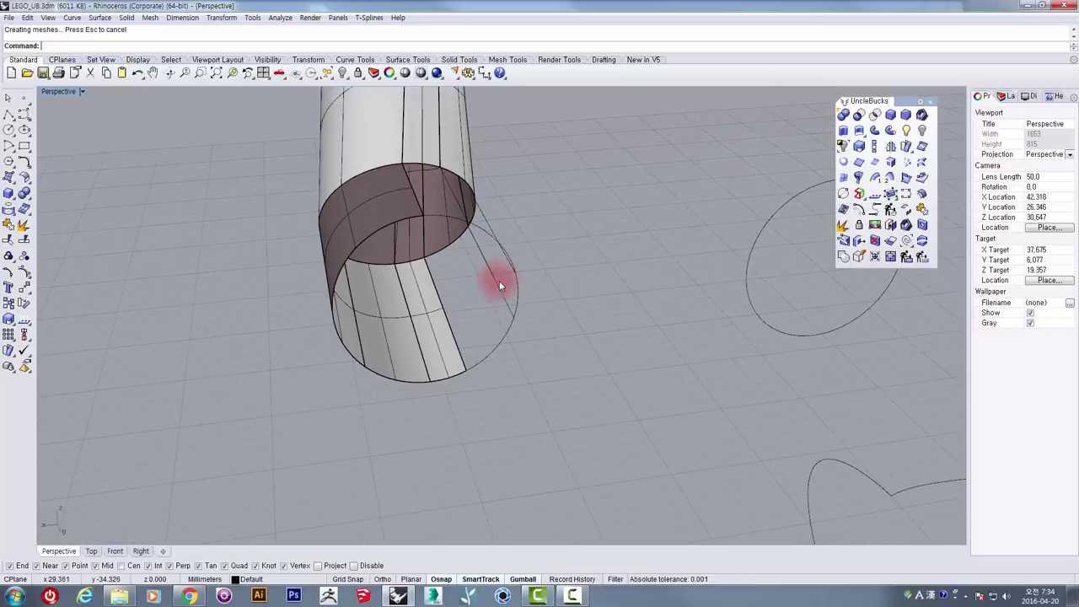
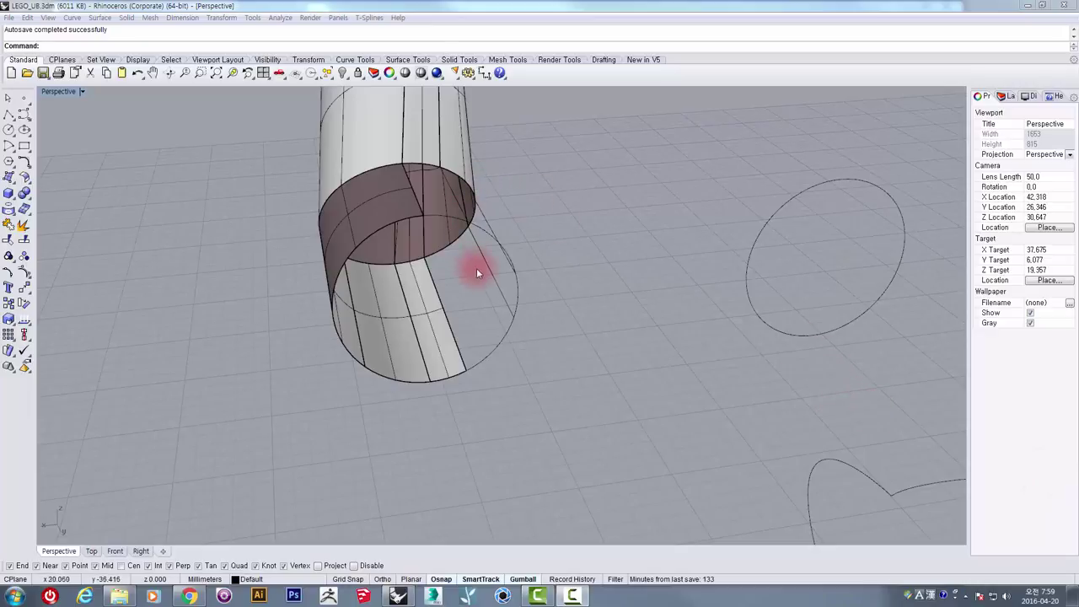
- Loft the short rim curve on the other side of the large cylindrical connecting surface to its circle arc
right_drag(565, 239, 489, 286)
right_drag(450, 236, 672, 238)
scroll(497, 279, up, 6)
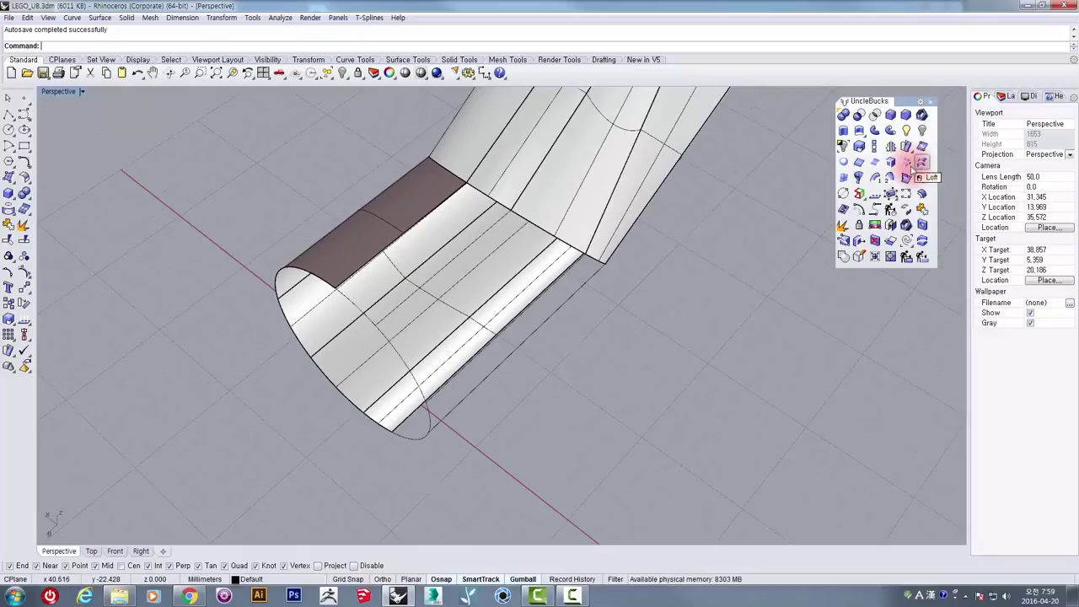
right_drag(434, 242, 879, 227)
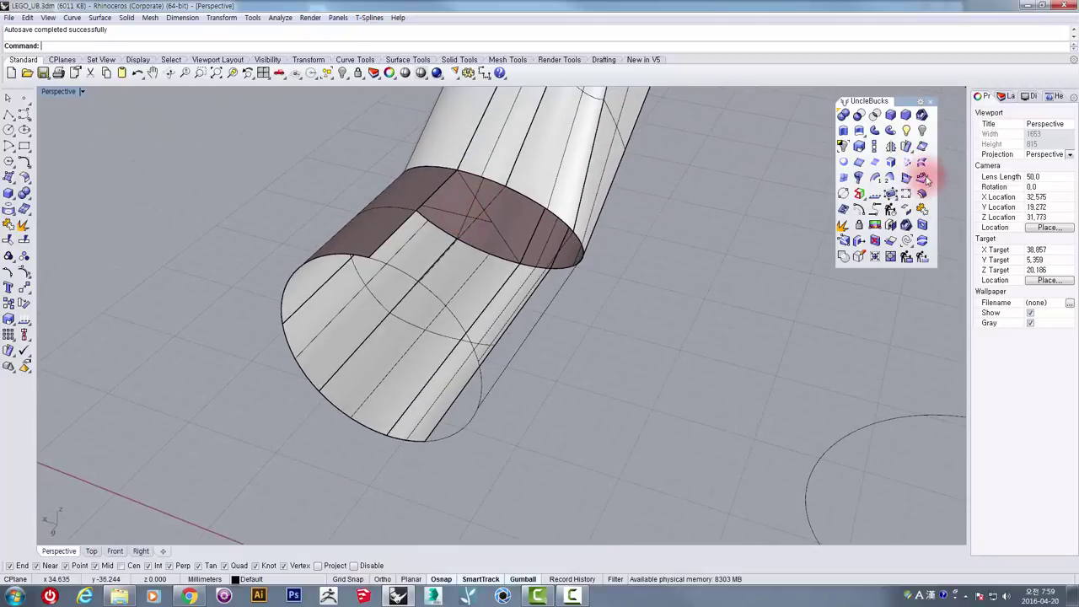
click(877, 175)
click(464, 173)
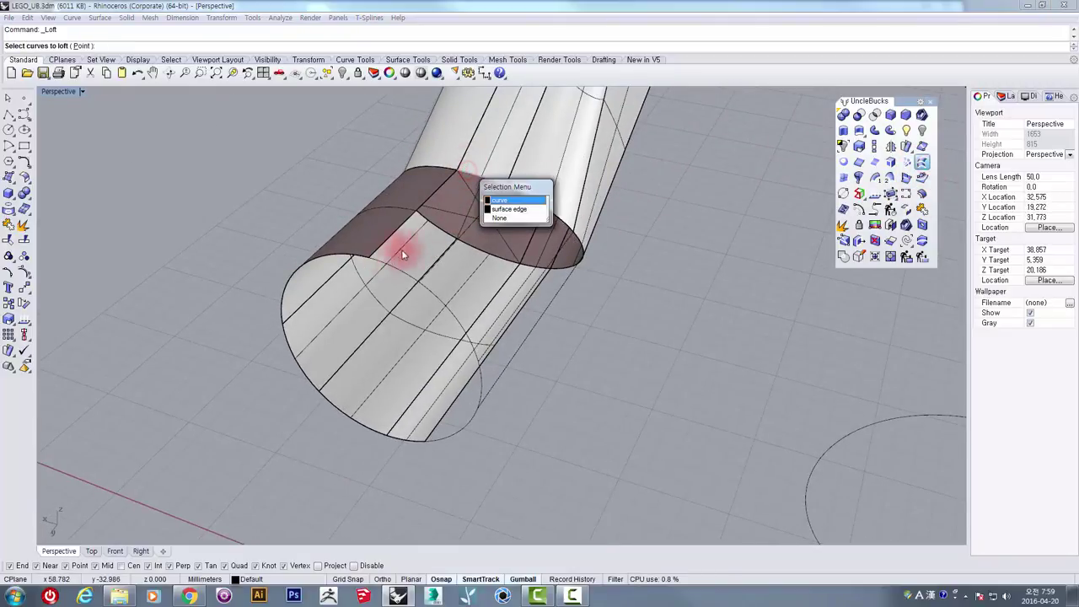
click(500, 202)
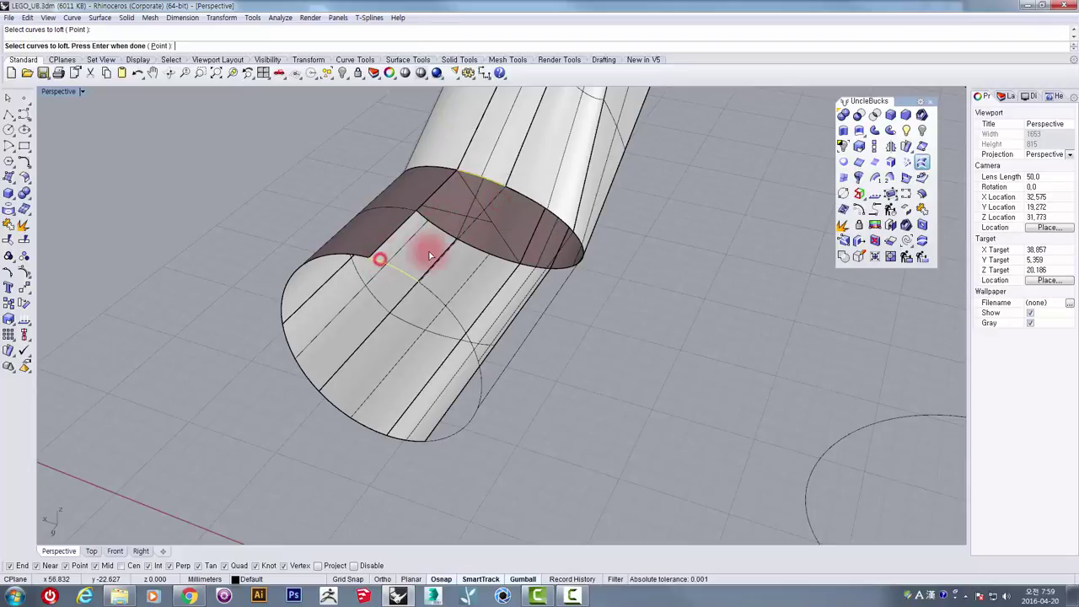
key(Return)
key(Return)
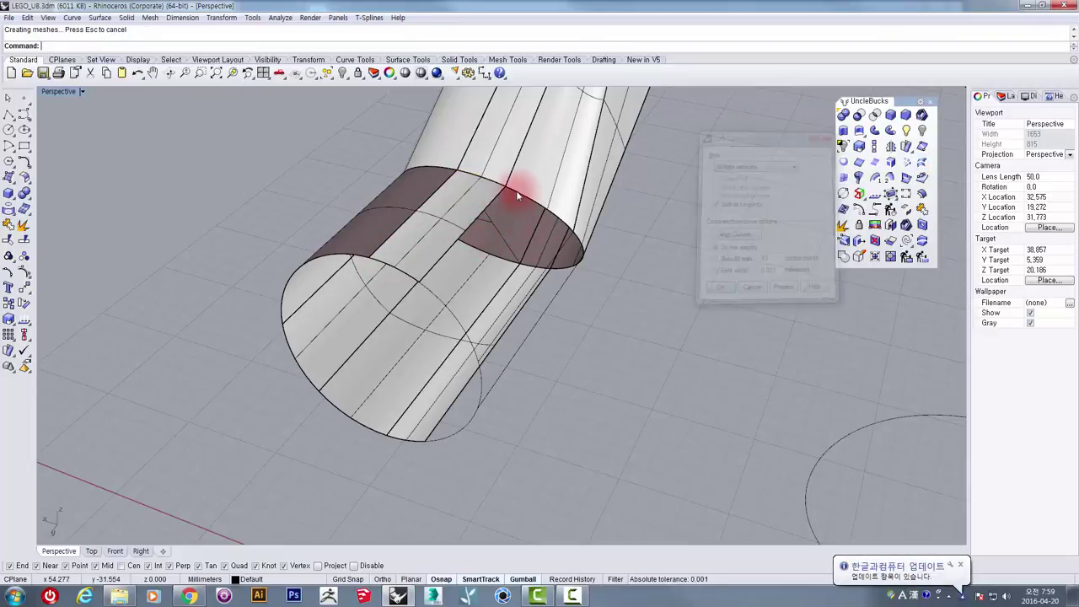
- Loft the adjoining rounded corner's rim curve to the next circle arc
key(Return)
click(510, 189)
key(Return)
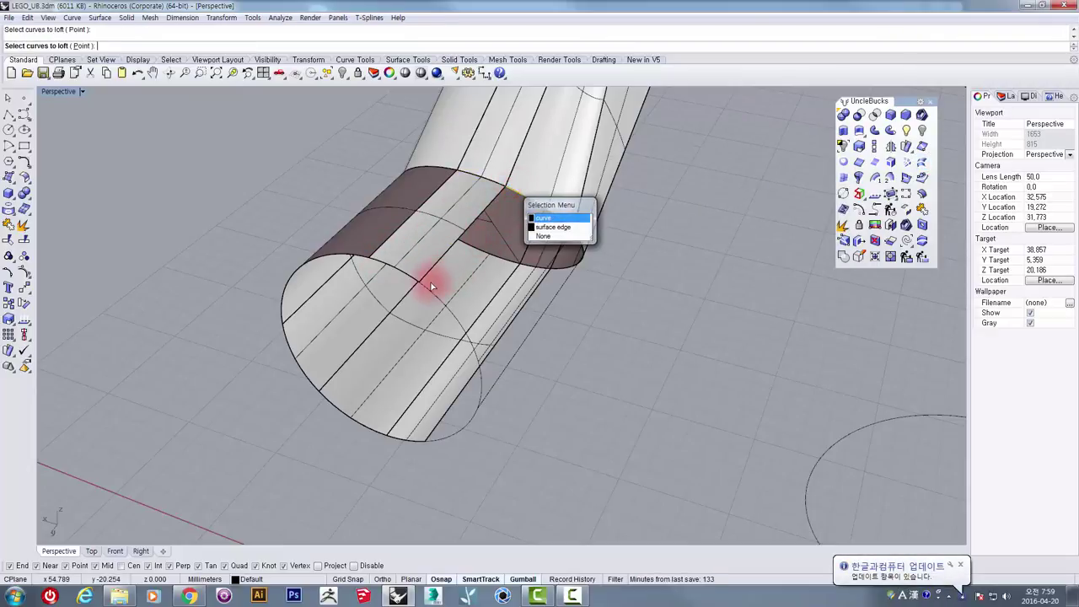
click(427, 287)
key(Return)
key(Return)
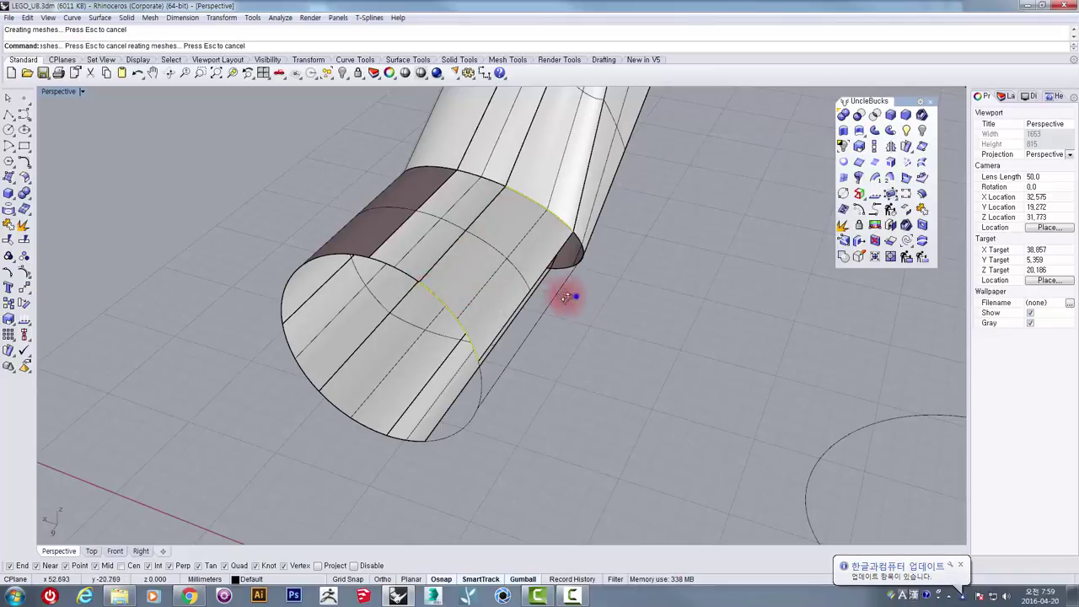
- Loft the flat face's lower rim curve to its matching circle arc with straight sections
right_drag(576, 296, 547, 272)
click(582, 257)
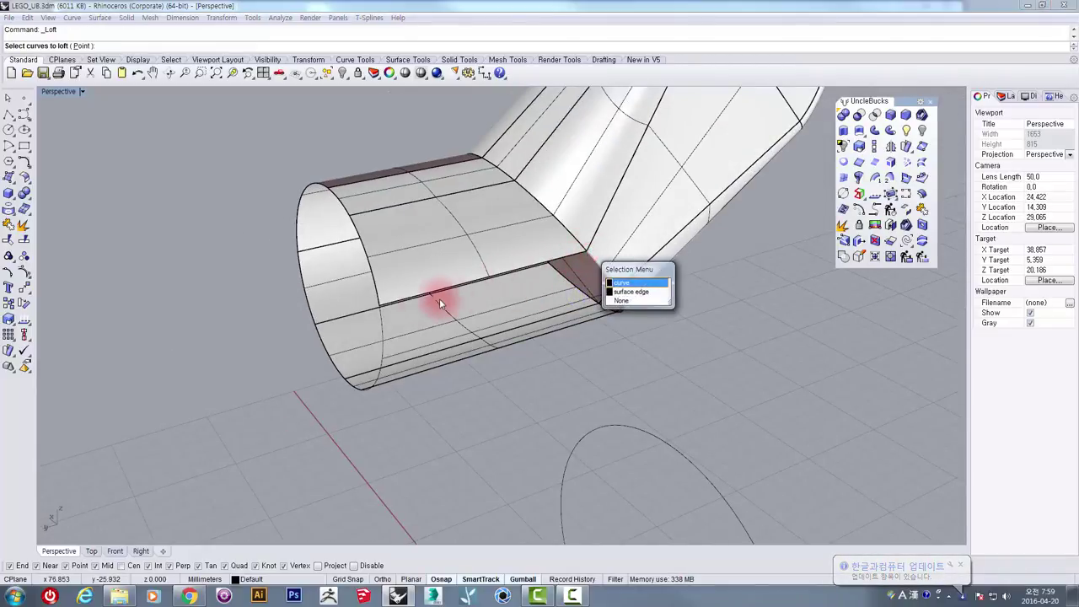
click(383, 314)
key(Return)
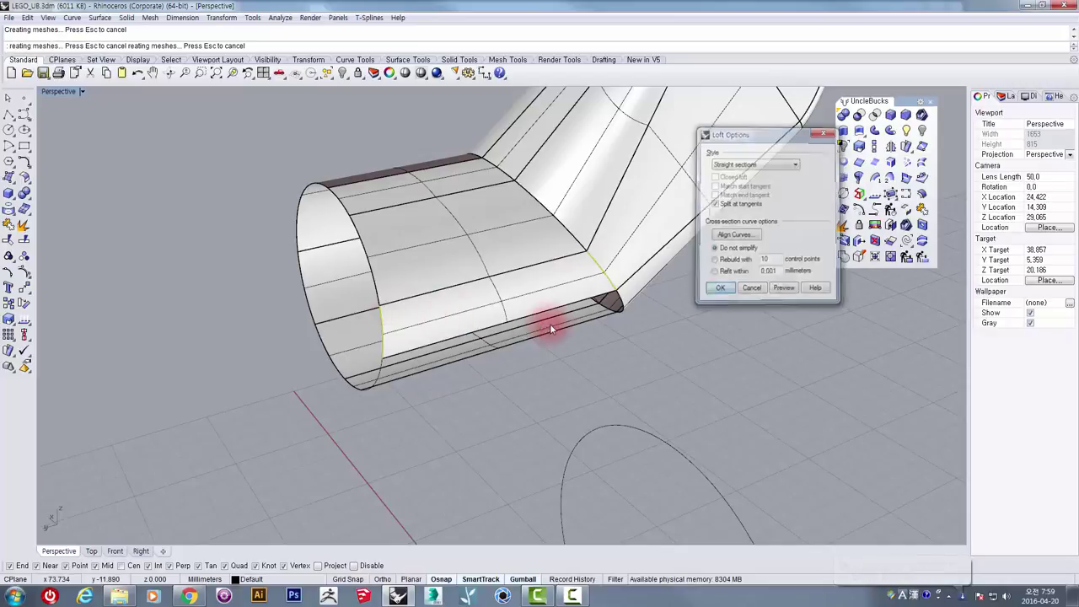
key(Return)
- Close the remaining gap by lofting the second rounded corner's rim curve to the last open circle arc
right_drag(482, 320, 630, 314)
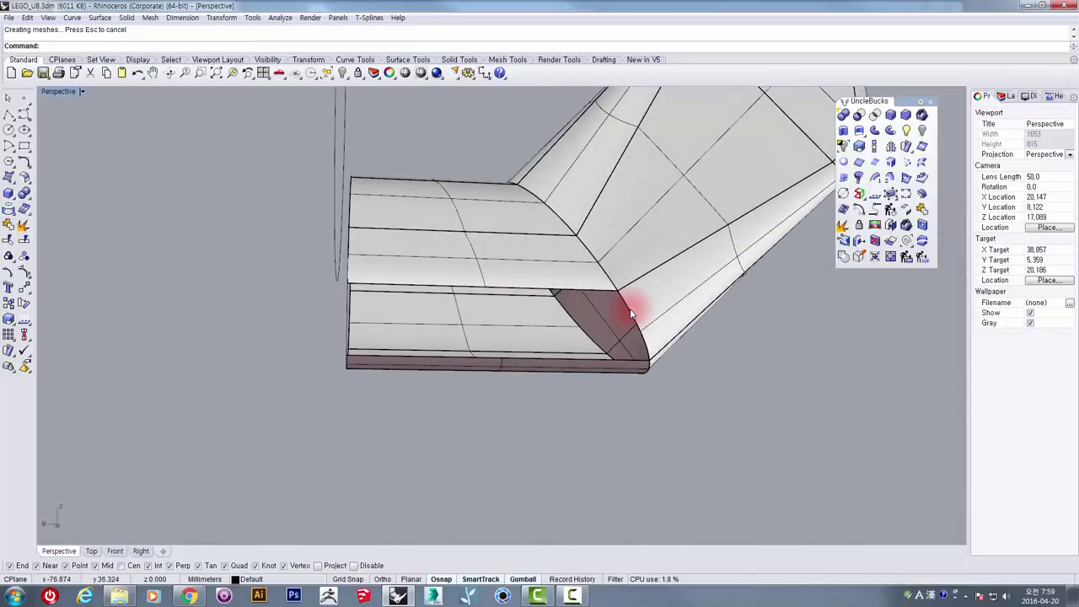
click(624, 304)
right_drag(386, 301, 344, 307)
key(Return)
key(Return)
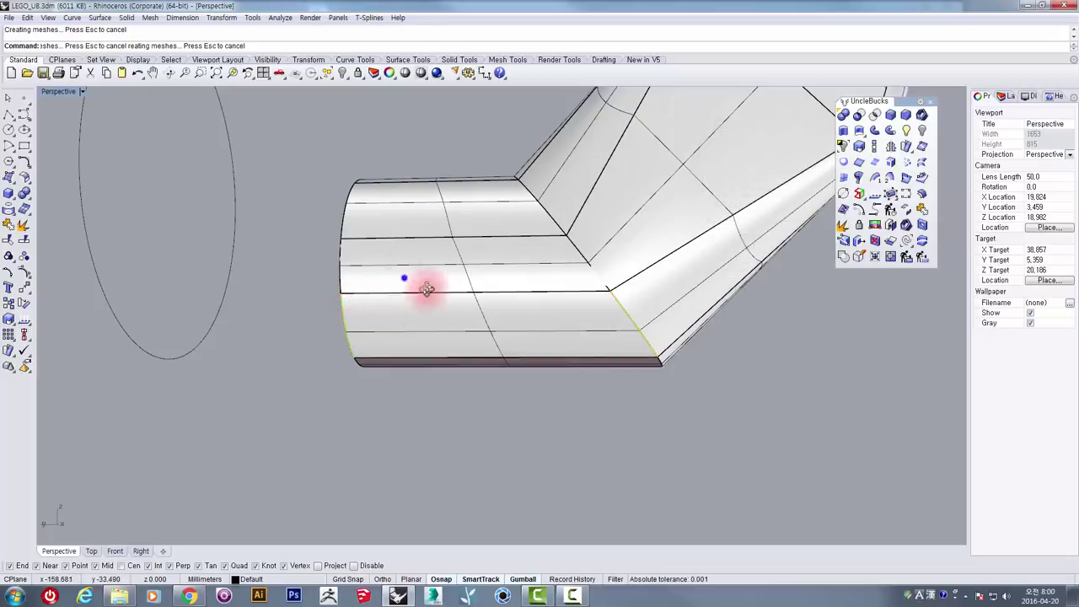
right_drag(429, 286, 485, 413)
right_drag(525, 328, 522, 349)
scroll(515, 328, down, 6)
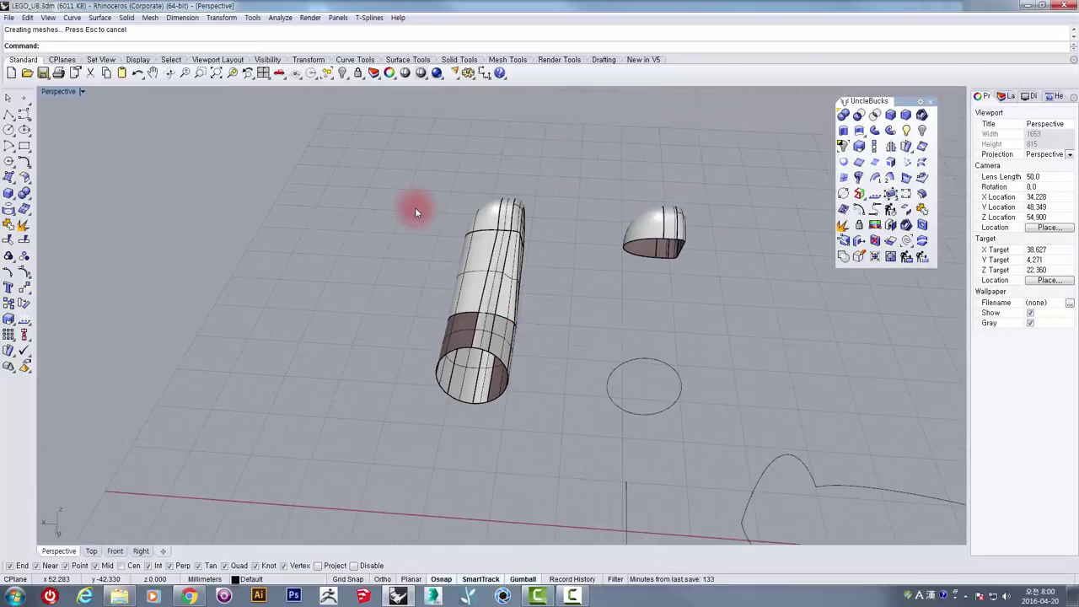
- Join all the arm's surfaces into one polysurface and cap its open circular end
drag(569, 479, 570, 480)
scroll(537, 318, up, 3)
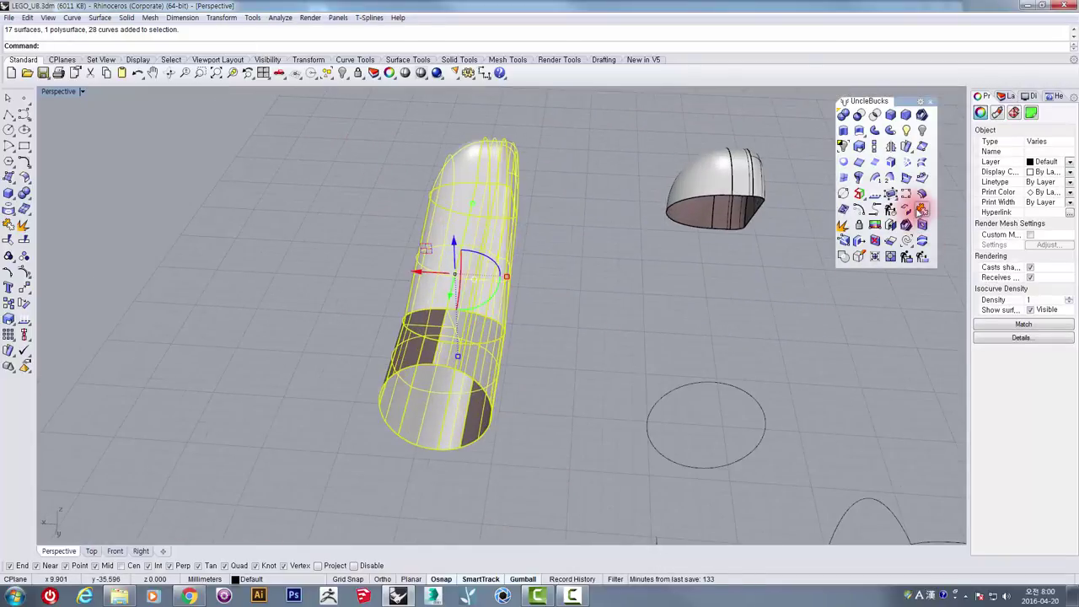
click(631, 351)
scroll(499, 375, up, 6)
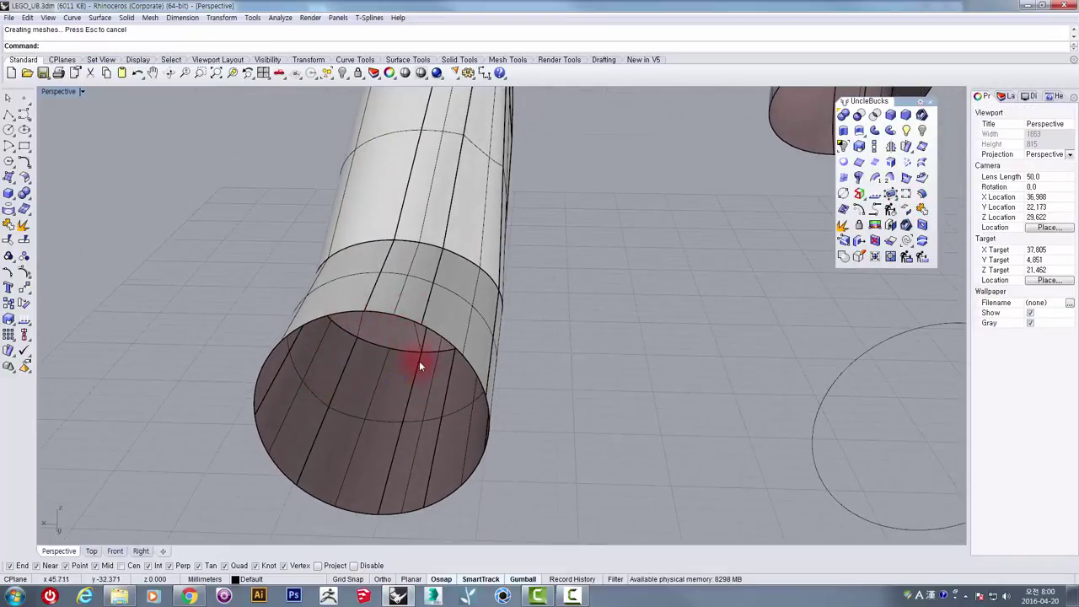
scroll(419, 364, down, 5)
click(435, 337)
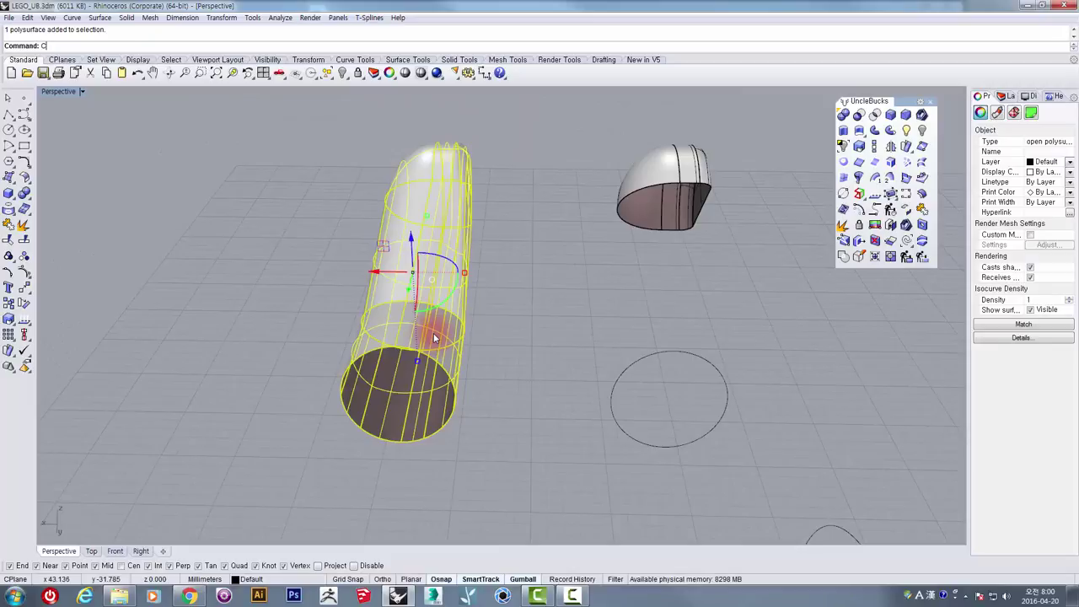
click(566, 310)
scroll(518, 292, down, 4)
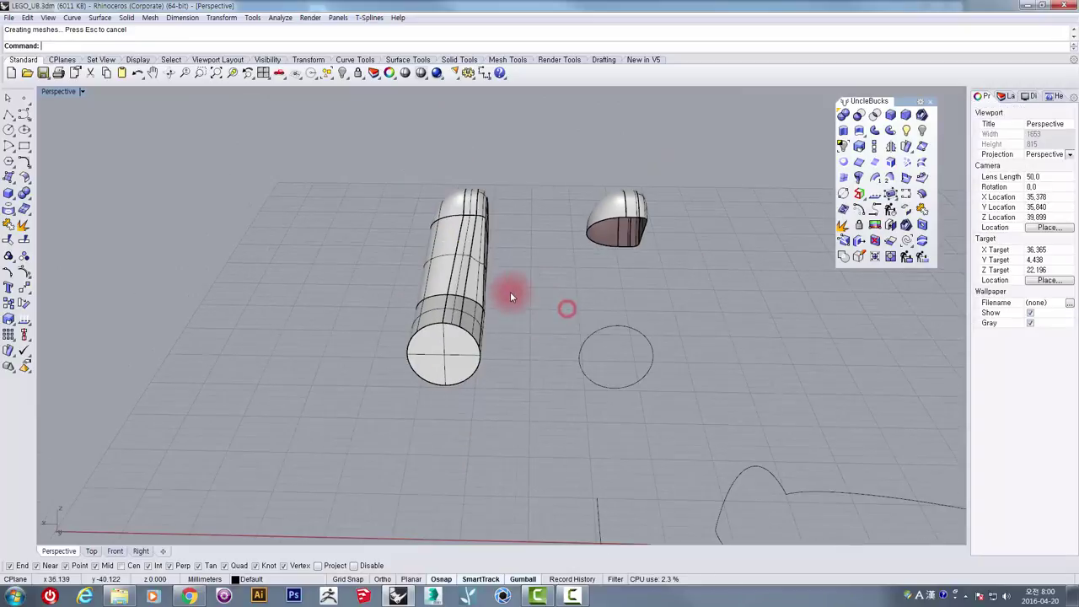
- Examine the capped arm from several sides, checking its bend, lofted lower section and rounded shoulder end
right_drag(506, 295, 514, 333)
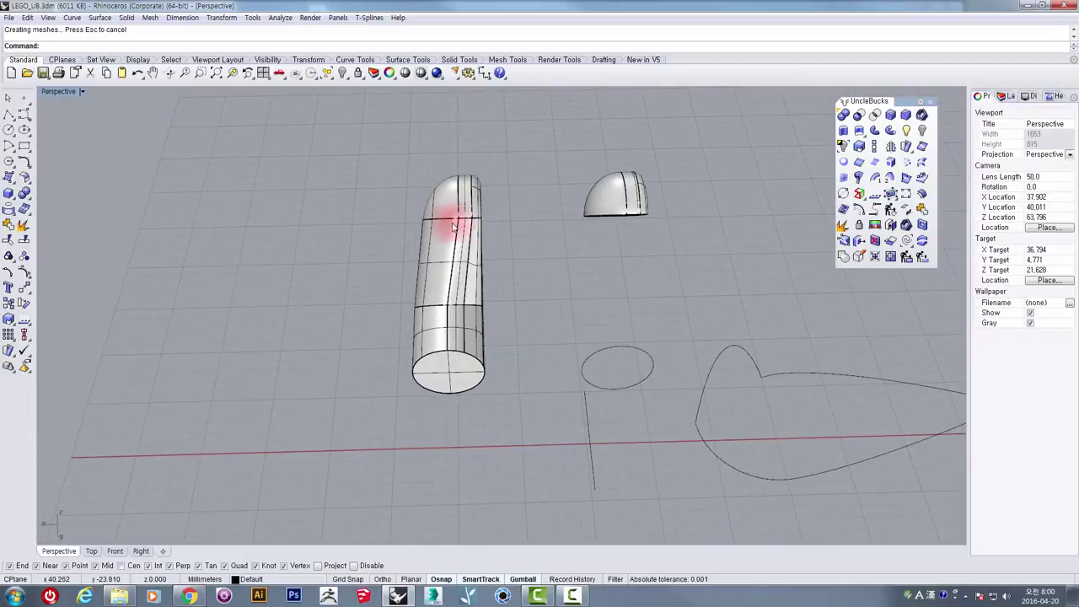
scroll(455, 221, up, 4)
shift+right_drag(475, 212, 487, 265)
right_drag(535, 277, 394, 205)
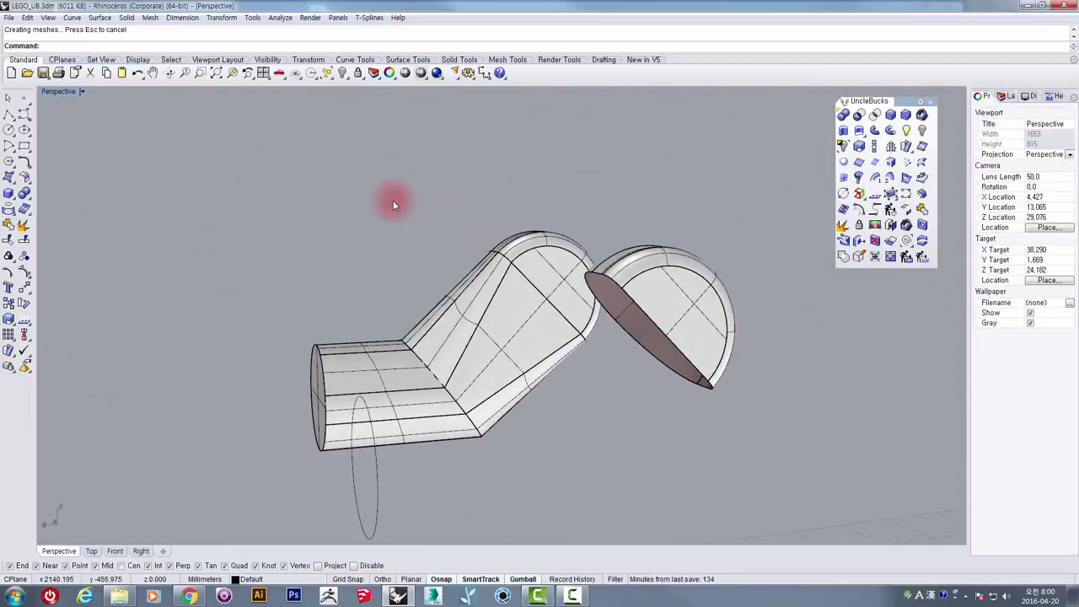
right_drag(485, 289, 516, 255)
scroll(494, 308, up, 5)
right_drag(494, 309, 448, 204)
scroll(567, 267, down, 12)
scroll(579, 232, up, 3)
- Move the spare dome-shaped polysurface to the other side of the arm and delete it
click(453, 210)
click(538, 297)
click(445, 287)
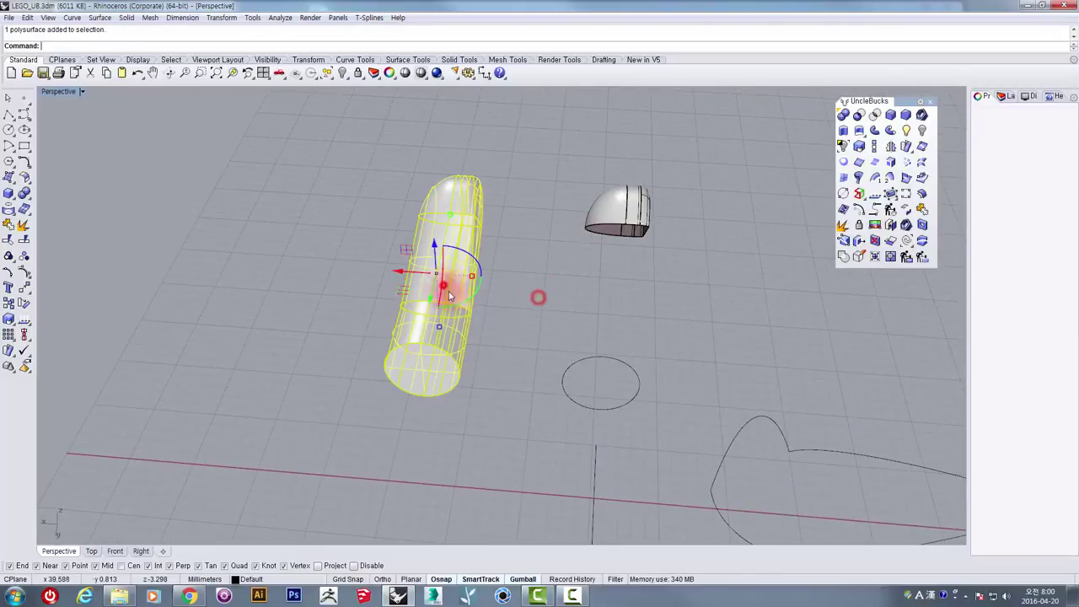
click(621, 208)
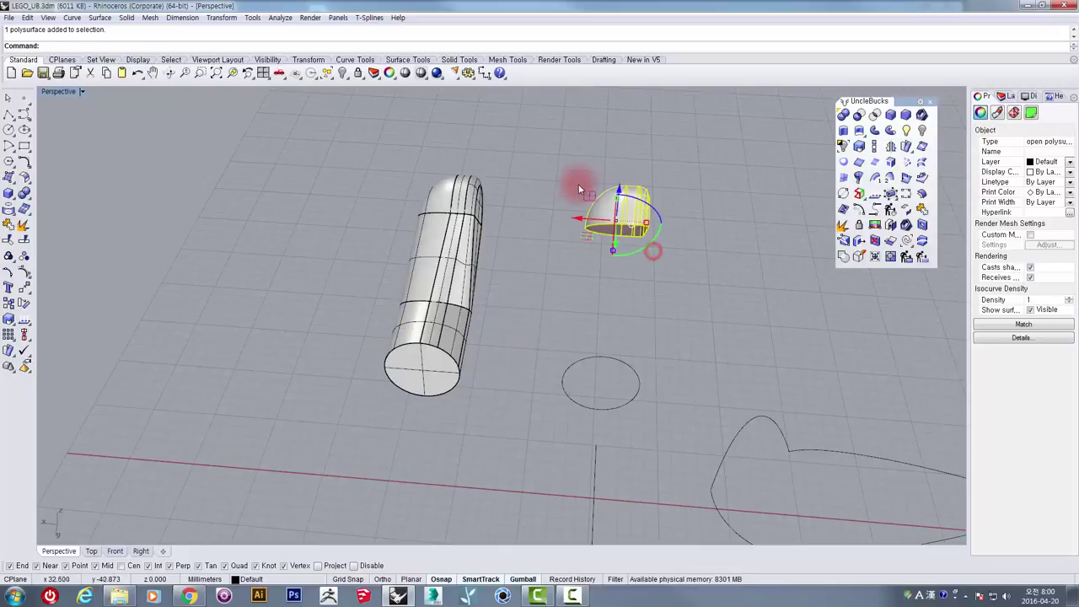
drag(601, 221, 274, 219)
click(397, 258)
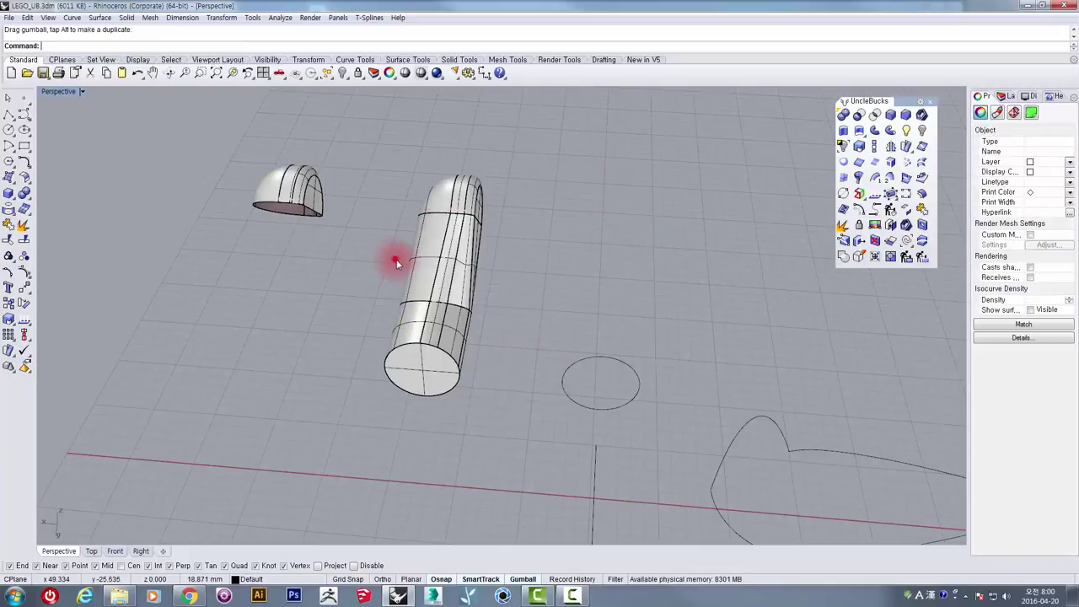
click(425, 318)
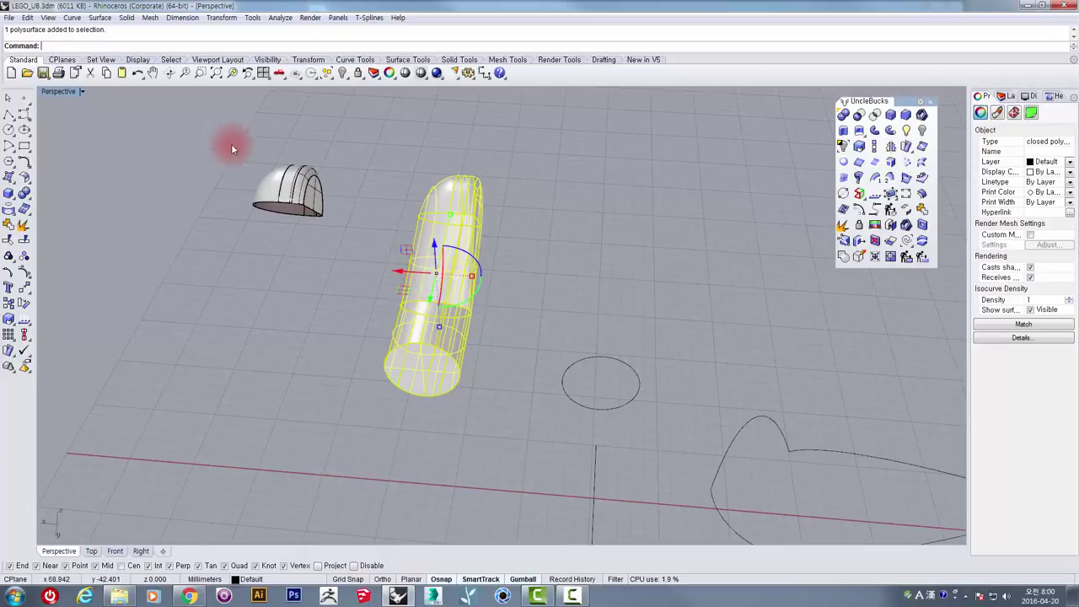
drag(233, 149, 354, 239)
key(Delete)
- Move the closed arm from its end face's lowest quadrant to the matching quadrant of the separate circle
click(409, 261)
click(413, 326)
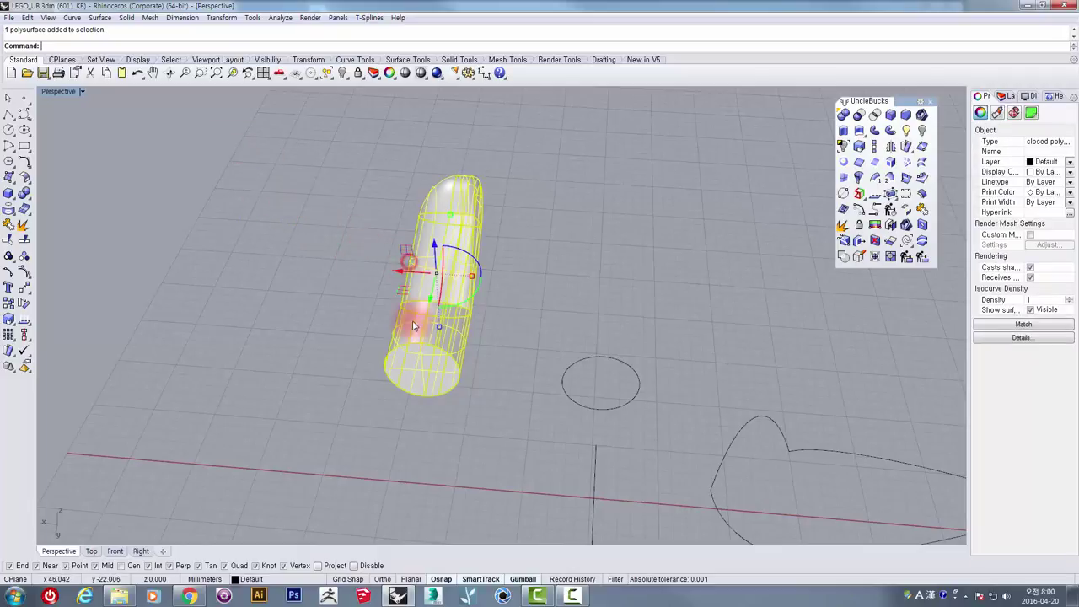
scroll(426, 388, up, 4)
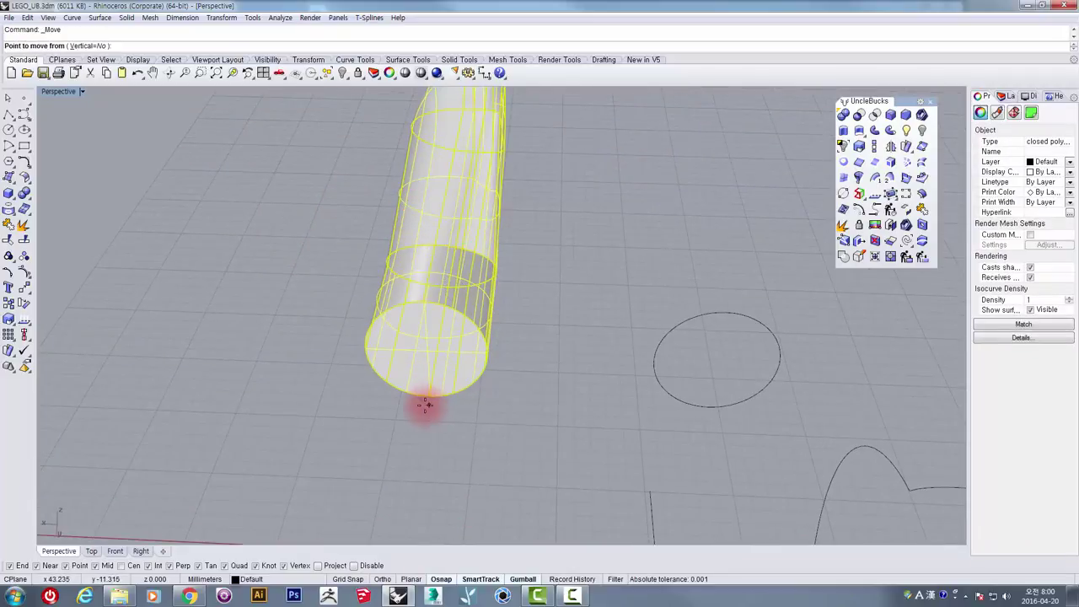
click(427, 395)
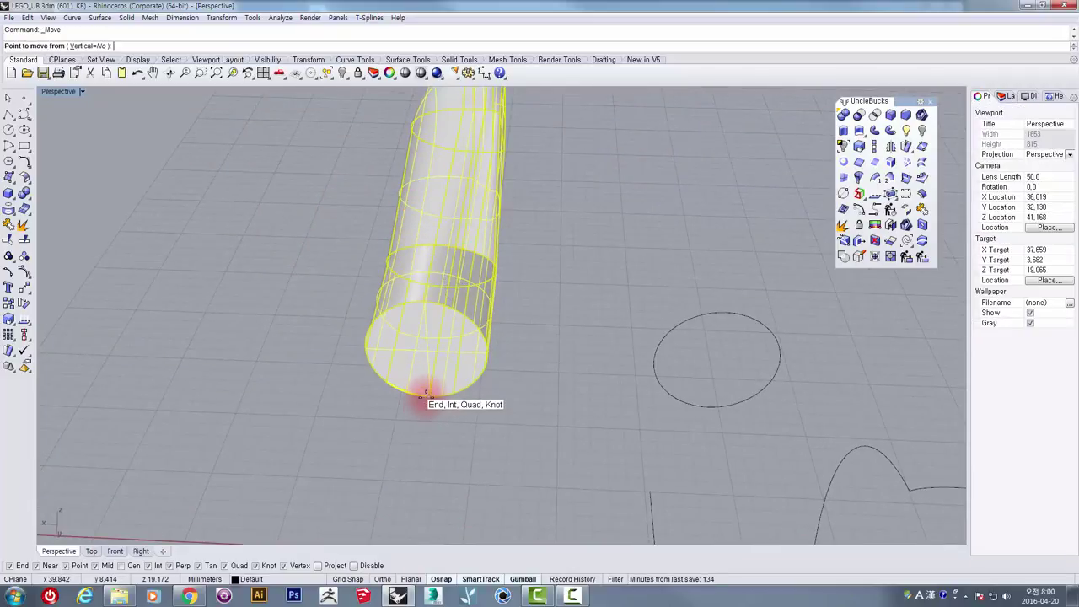
click(711, 407)
click(793, 430)
- Show all hidden objects around the repositioned arm
scroll(816, 346, down, 6)
shift+right_drag(820, 345, 750, 305)
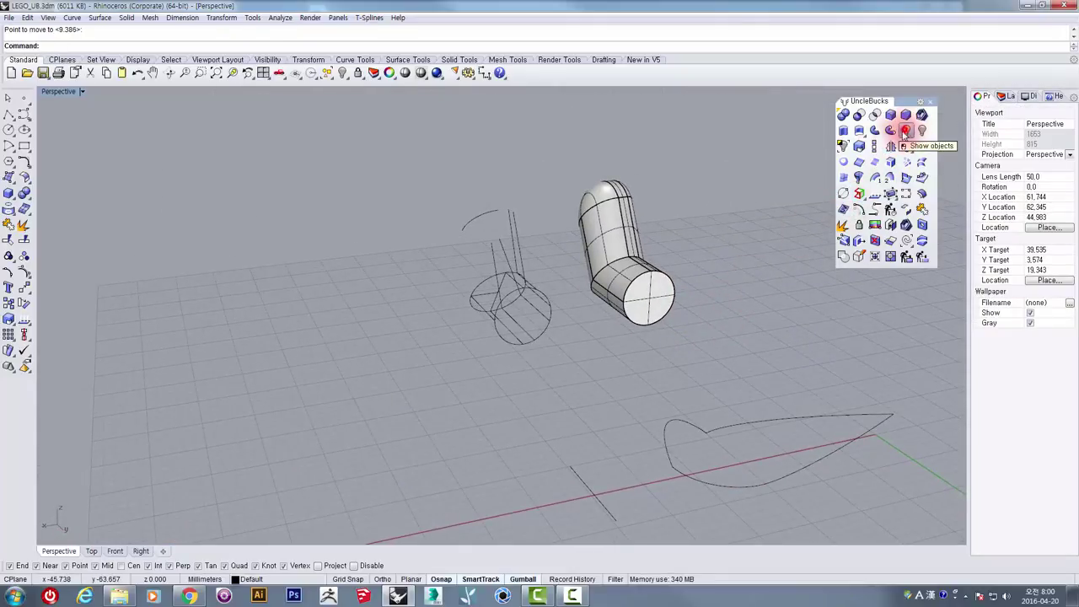
click(905, 134)
right_drag(733, 242, 653, 287)
- Draw a circle across the inner hole's diameter on the arm's end face and rotate it 90 degrees upright
scroll(641, 300, up, 8)
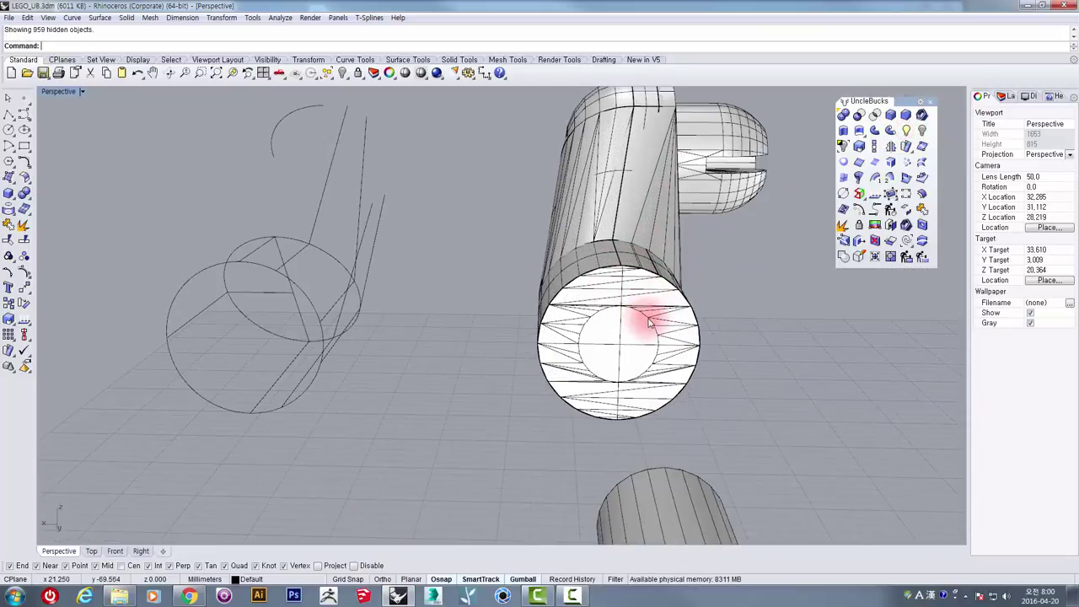
scroll(649, 322, up, 4)
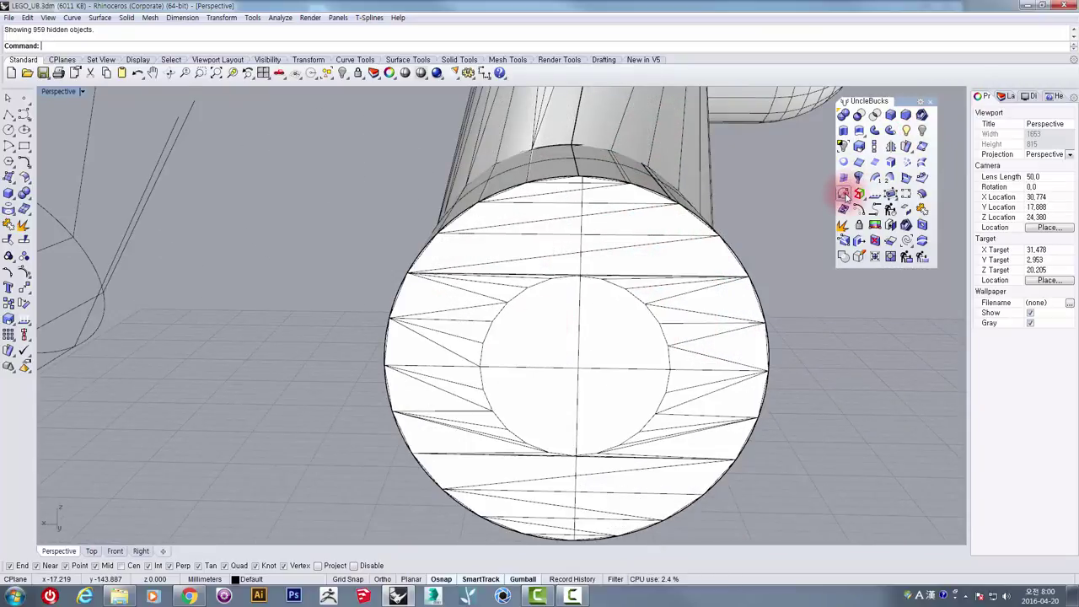
click(532, 371)
click(480, 366)
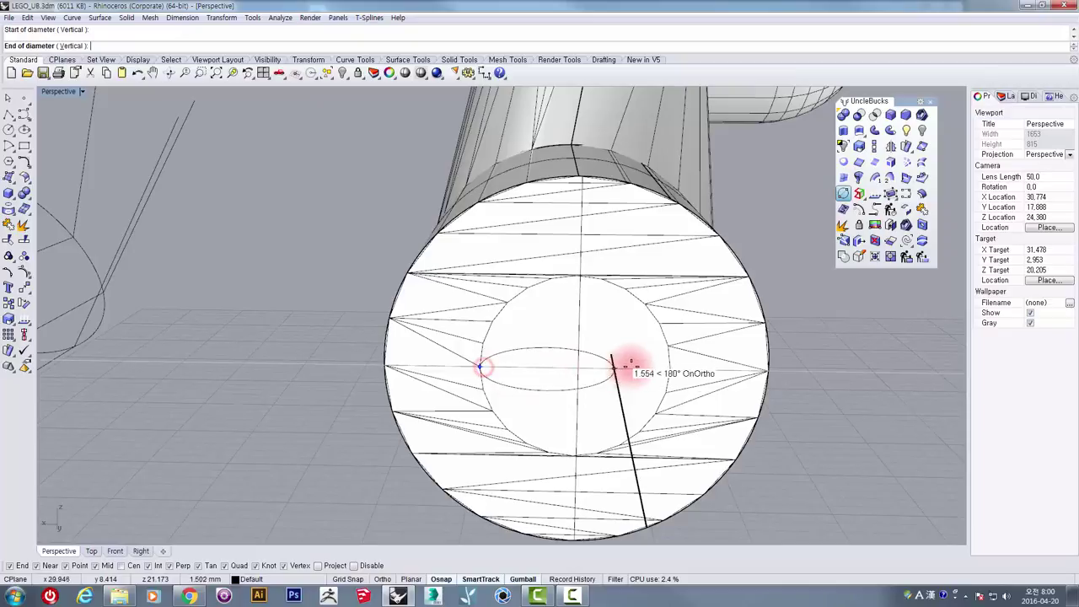
click(667, 364)
click(638, 393)
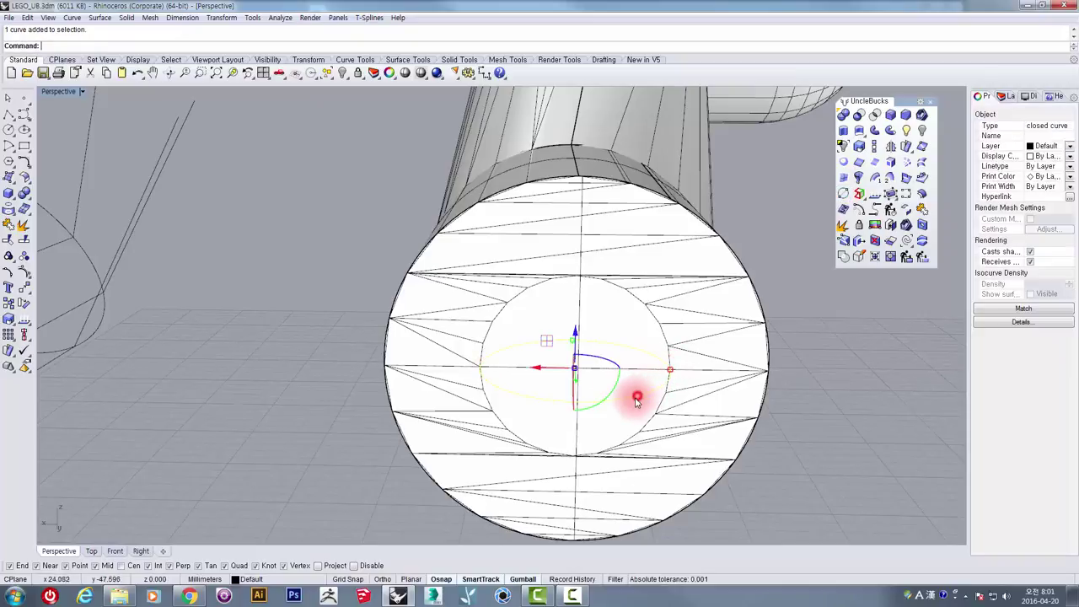
right_drag(639, 393, 403, 442)
drag(386, 428, 419, 372)
- Extrude the hole circle as a solid into the arm, judging the depth in the Right view
scroll(419, 373, down, 7)
right_drag(404, 376, 654, 373)
shift+right_drag(654, 372, 446, 282)
scroll(494, 325, up, 2)
scroll(446, 283, up, 1)
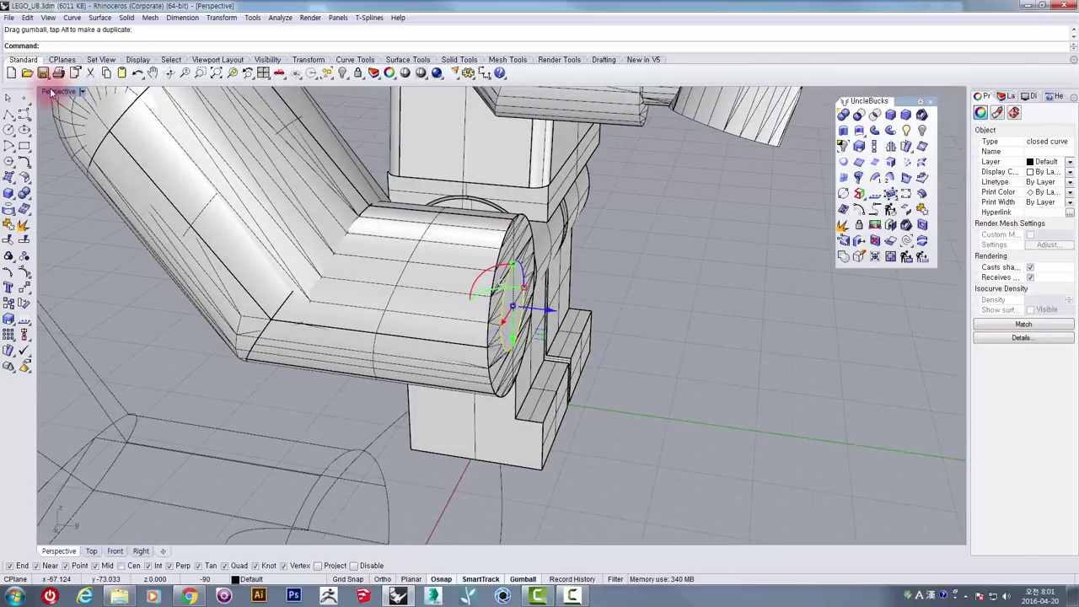
double_click(48, 92)
click(291, 402)
right_drag(804, 504, 726, 457)
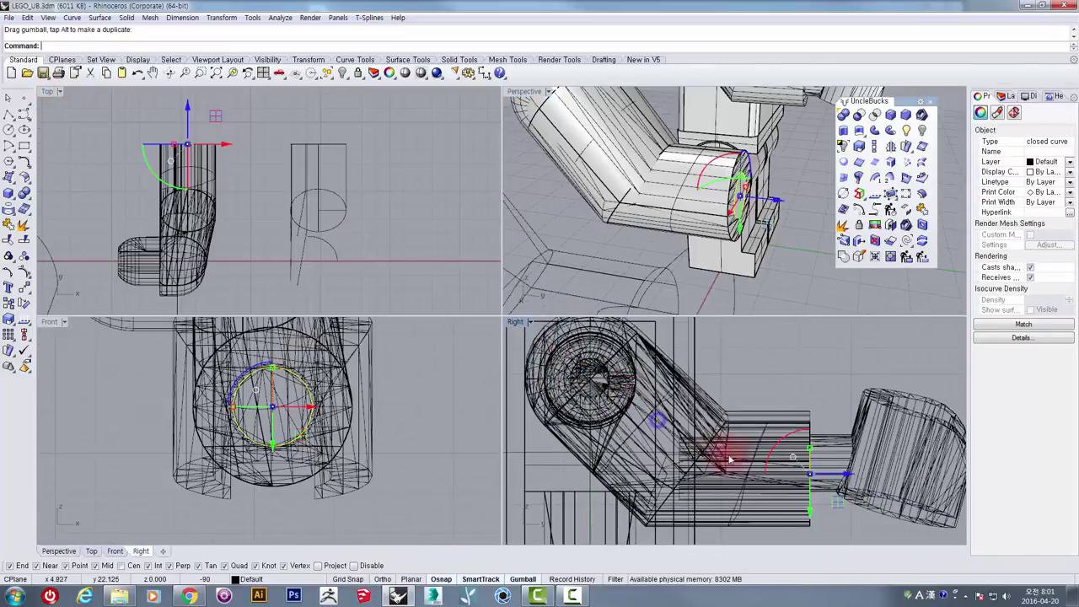
scroll(726, 458, up, 2)
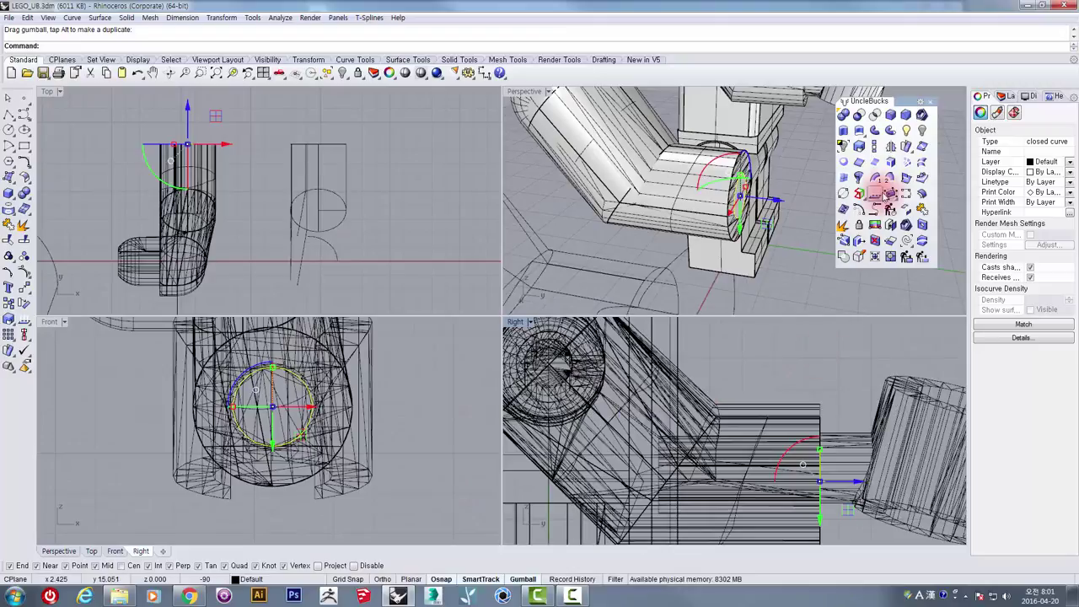
click(844, 132)
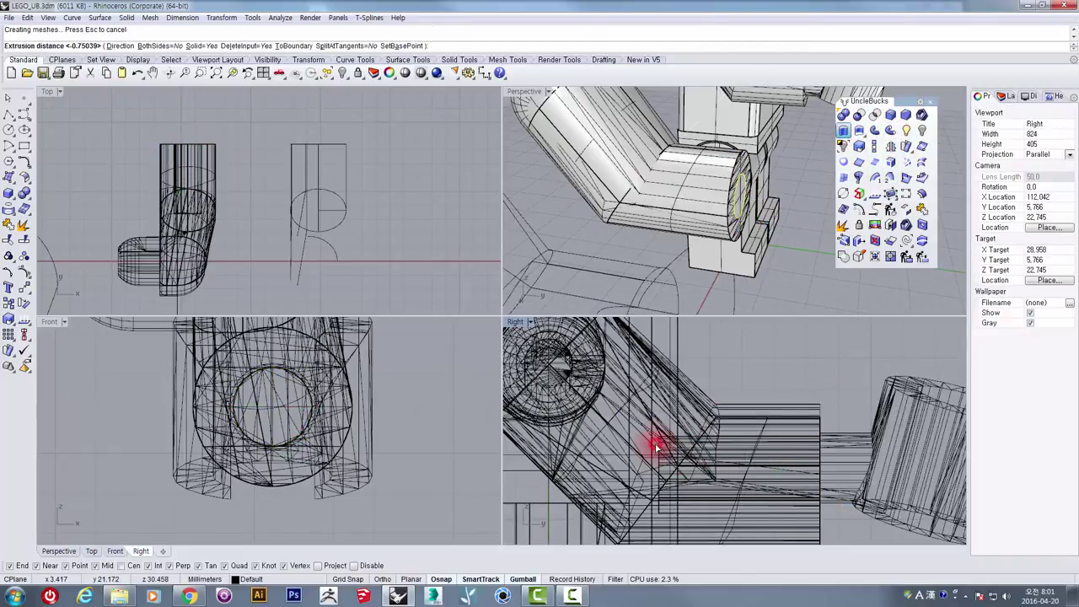
click(812, 395)
- Copy the solid hole cylinder about 9.3 mm straight out beyond the arm's end face
click(683, 180)
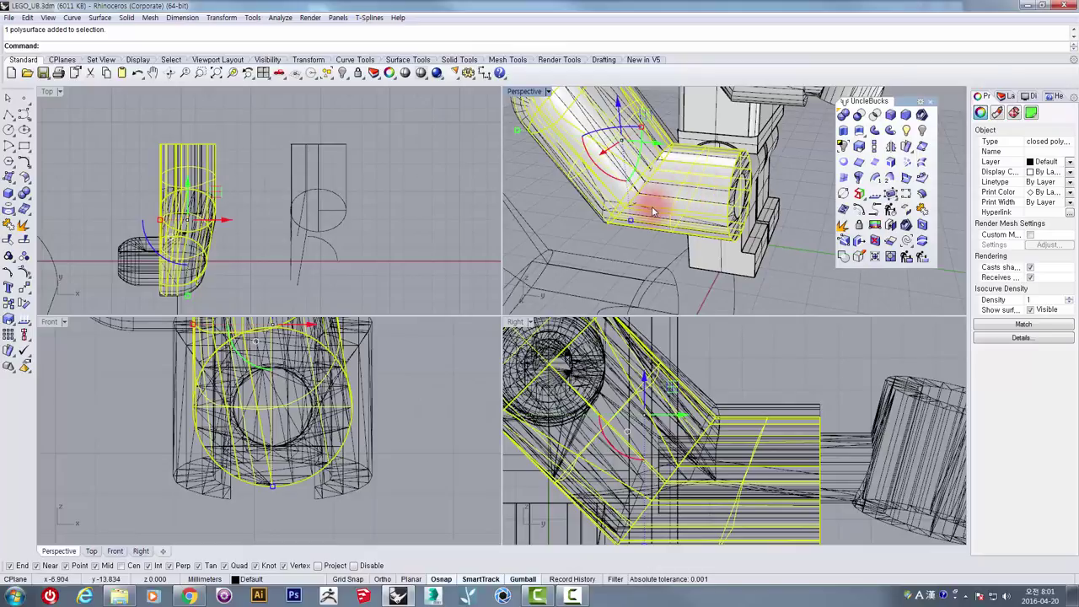
double_click(526, 95)
scroll(549, 188, up, 5)
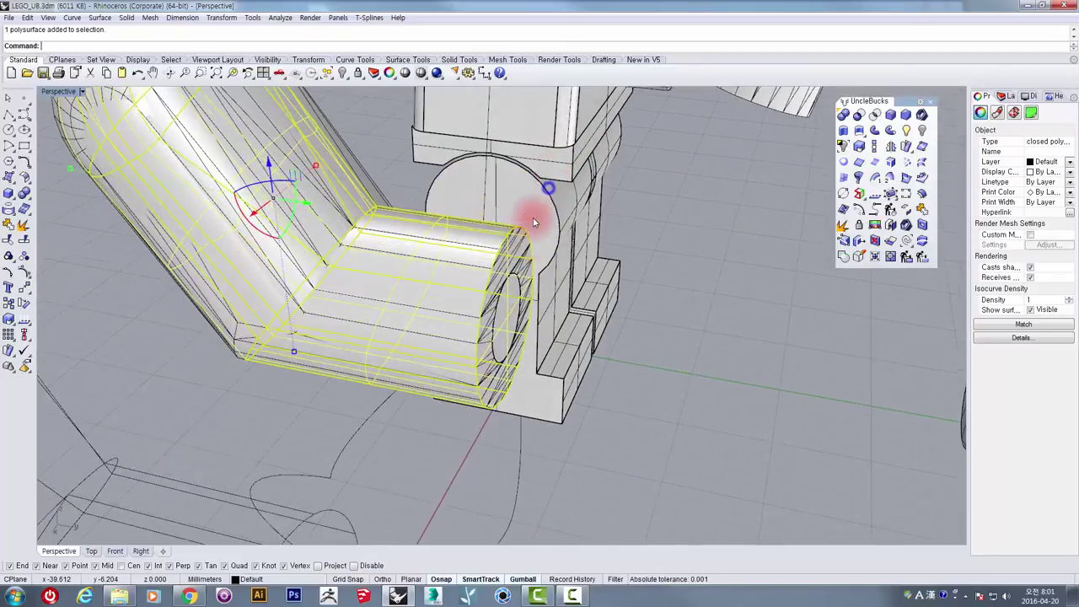
click(498, 318)
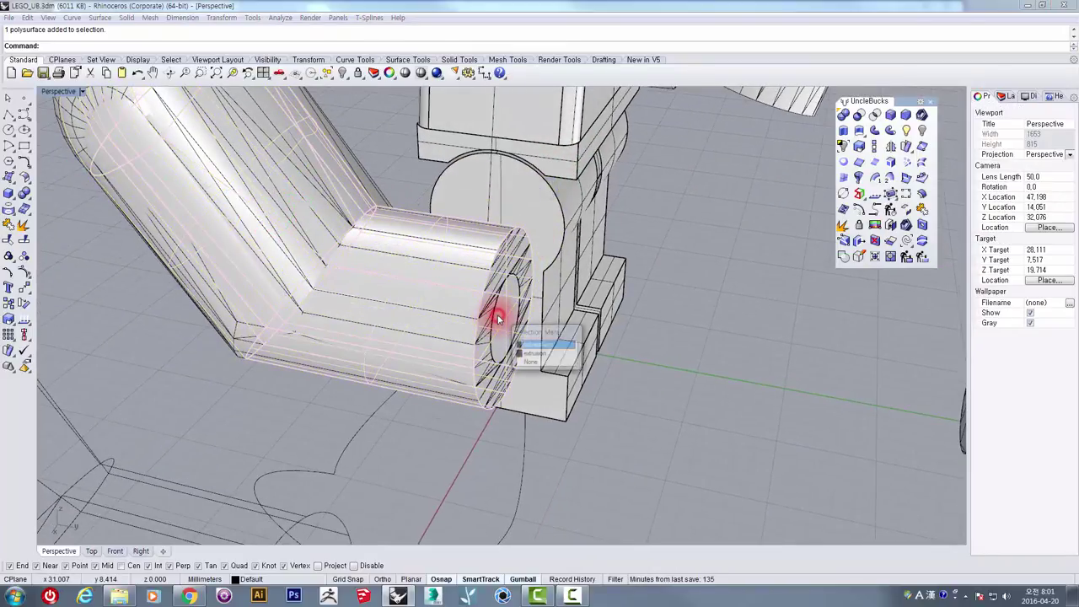
click(529, 352)
drag(422, 309, 847, 459)
click(804, 459)
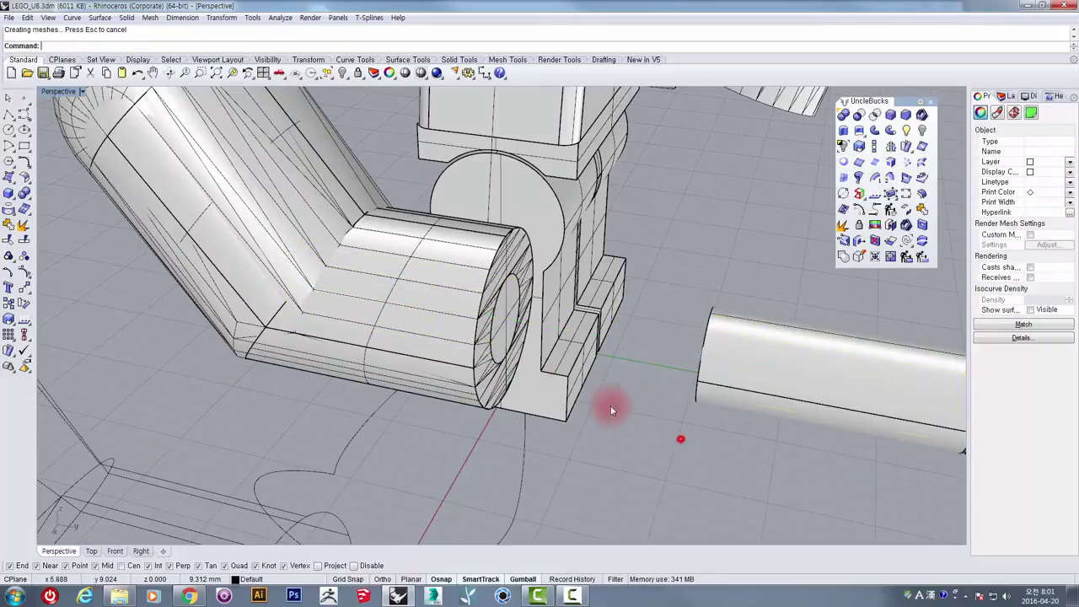
- Hide the reference mesh group that overlaps the new arm
click(458, 301)
click(544, 272)
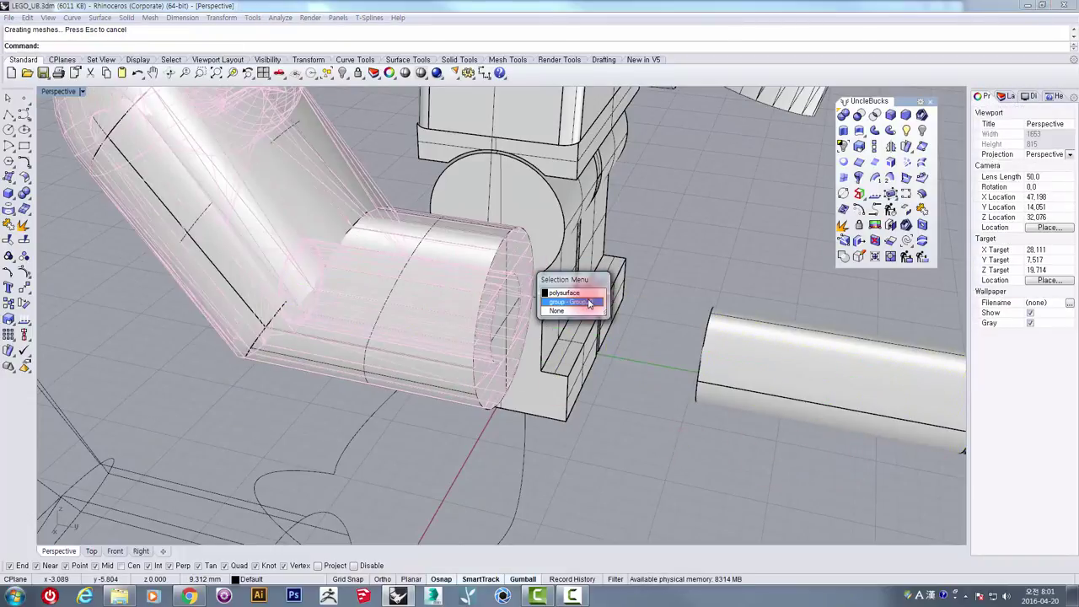
click(573, 293)
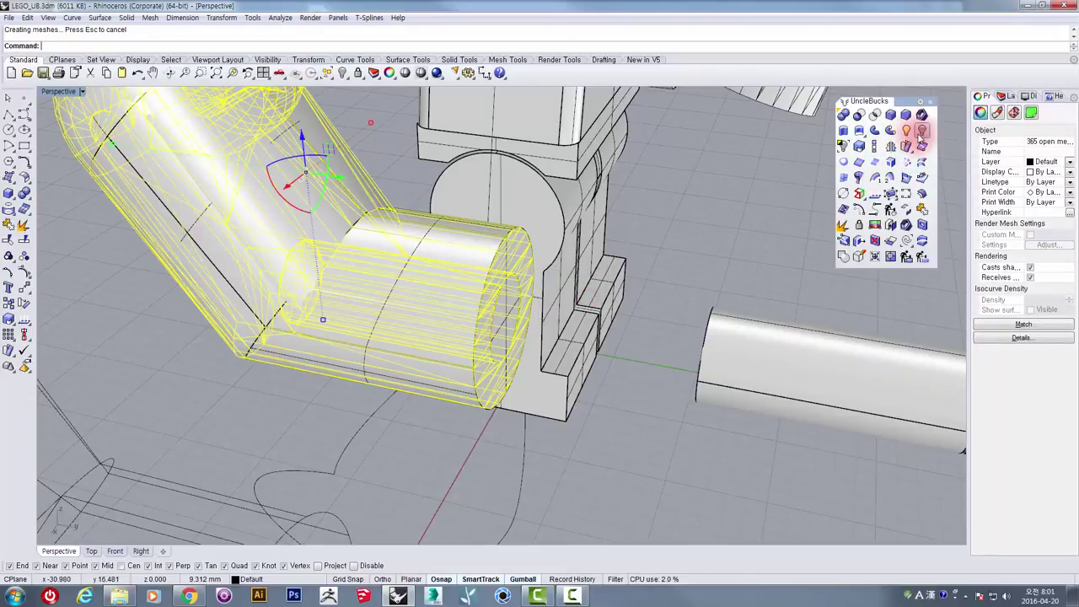
- Subtract the inner cylinder from the arm with a Boolean difference to cut the wrist hole
right_drag(551, 313, 486, 258)
click(486, 257)
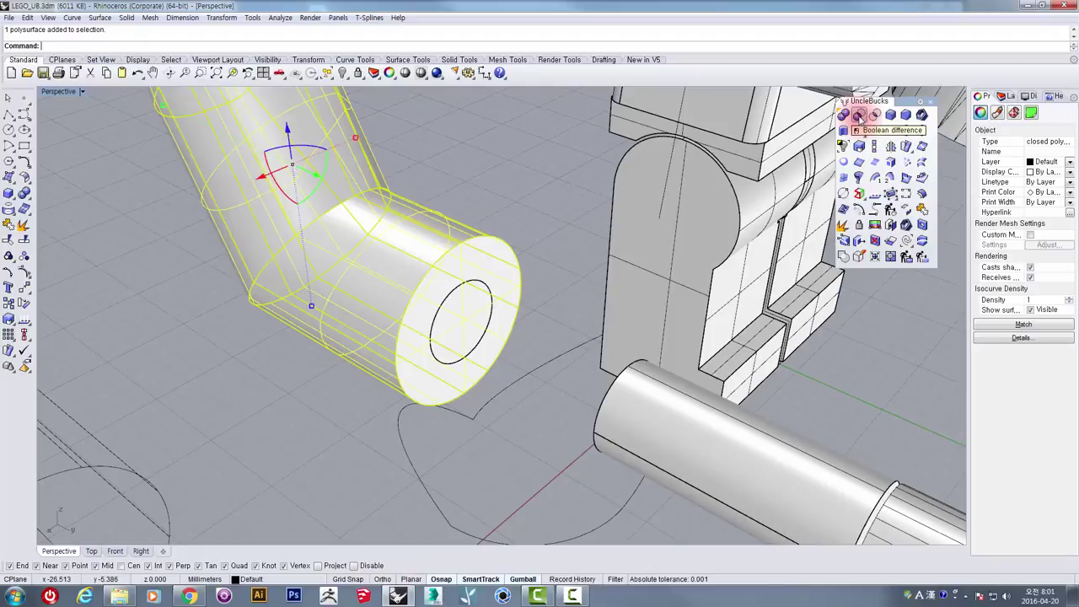
click(470, 318)
key(Return)
click(525, 188)
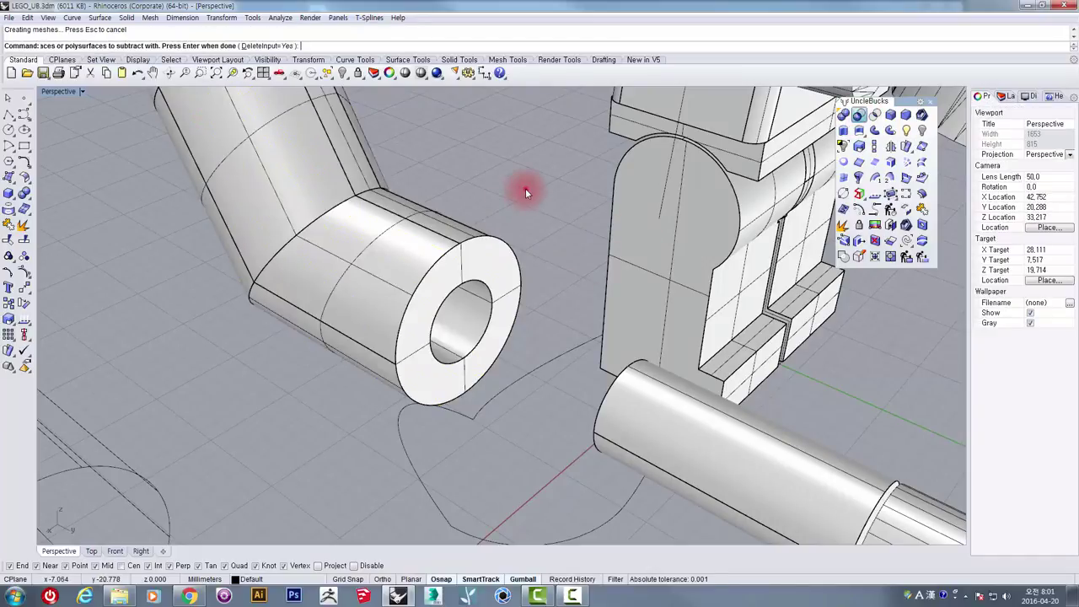
- Move the copied cylinder about 1.7 mm back toward the arm along its axis
shift+right_drag(481, 288, 504, 264)
scroll(542, 354, down, 2)
click(472, 308)
key(Escape)
click(699, 294)
click(579, 383)
scroll(627, 325, up, 4)
click(413, 238)
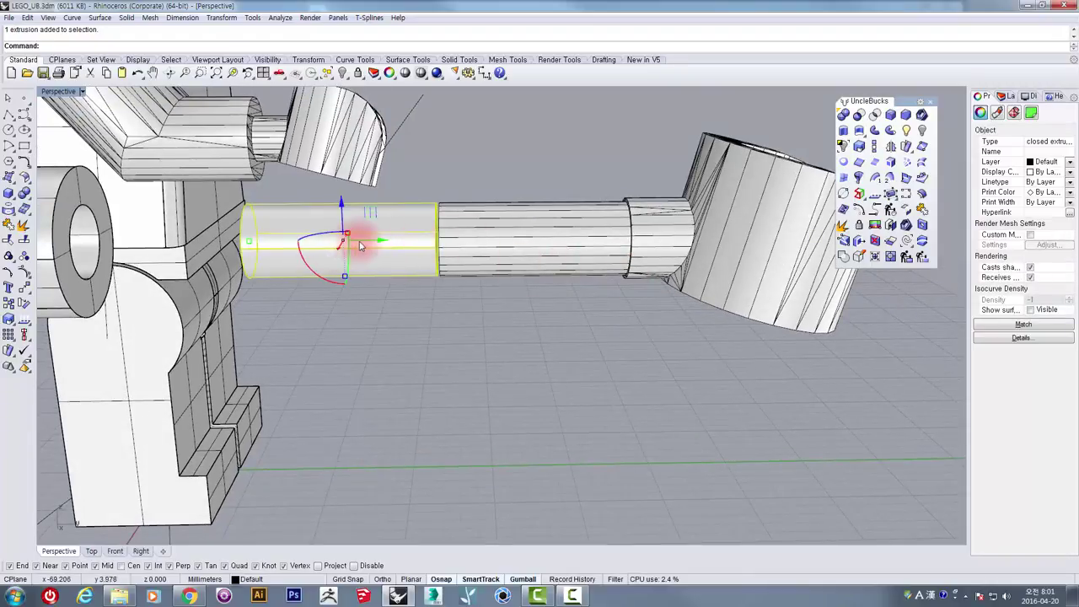
drag(360, 245, 296, 265)
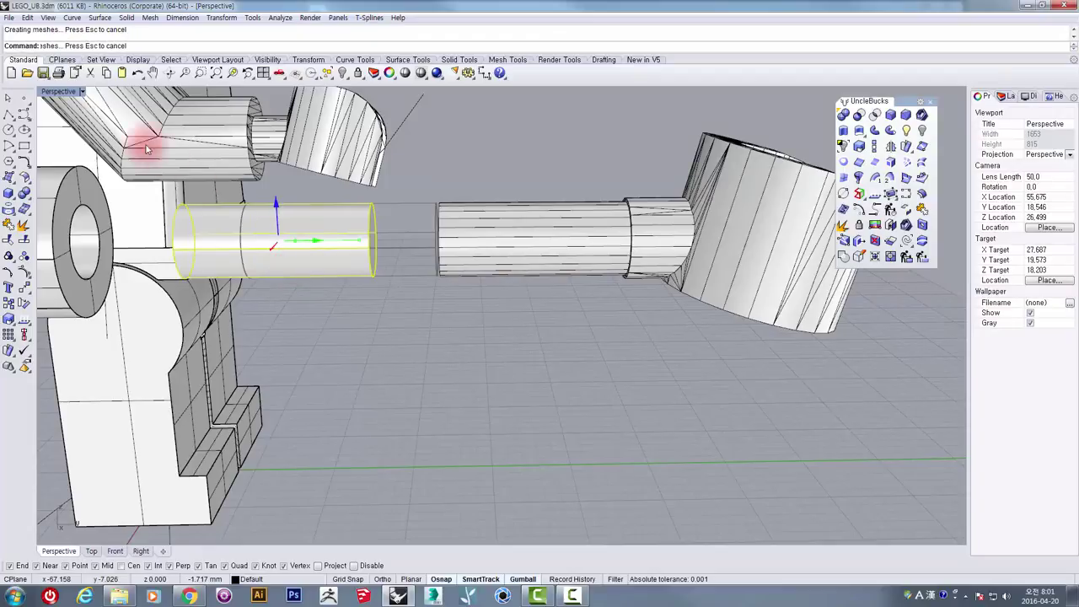
- Move the copied cylinder about 6.6 mm outward along its axis onto the reference hand's peg
double_click(53, 91)
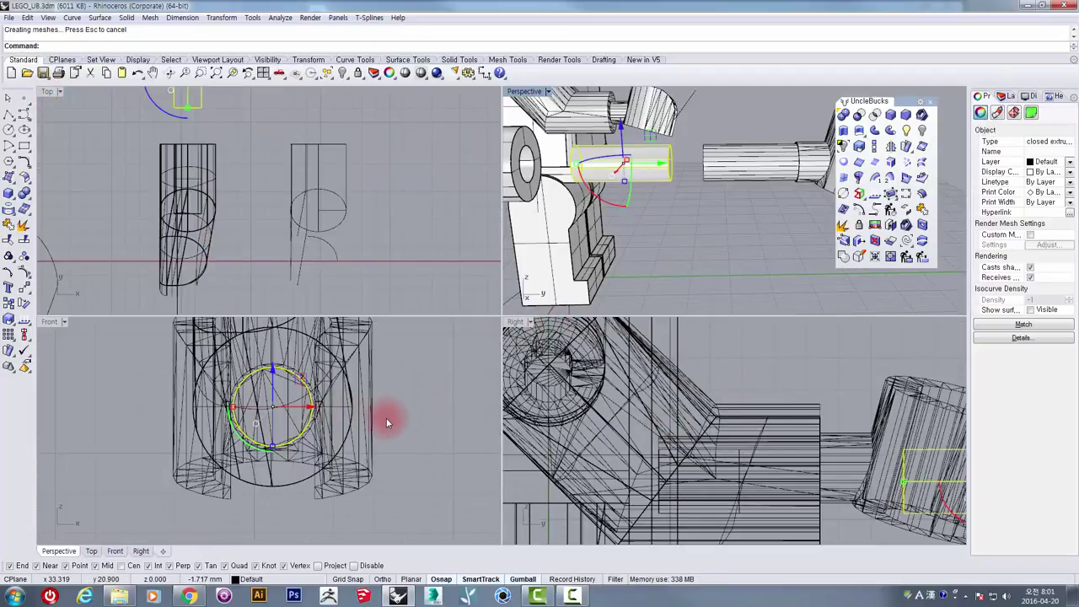
scroll(389, 416, down, 8)
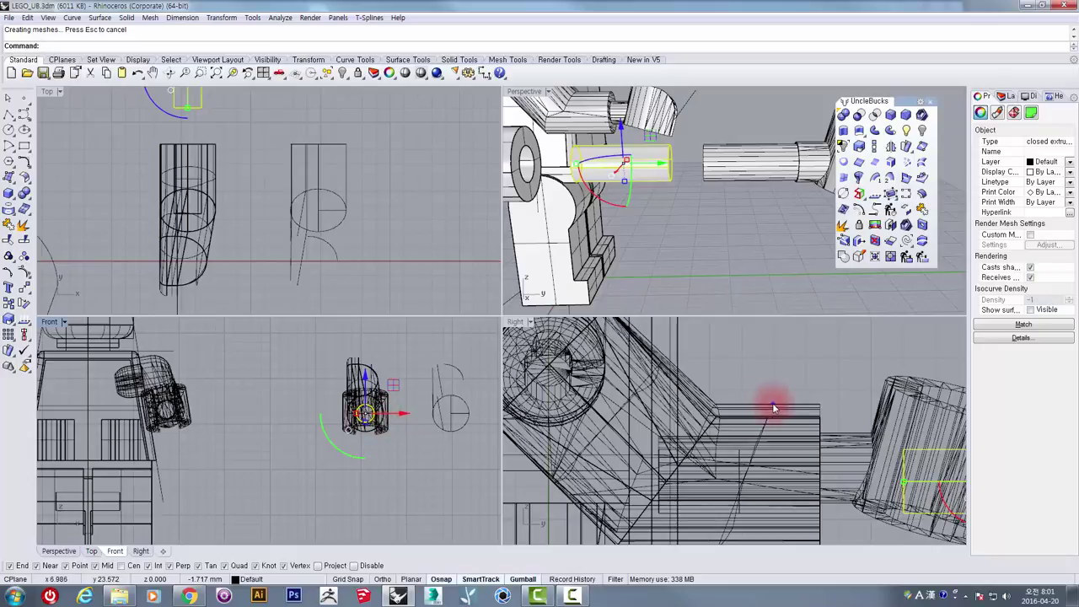
right_drag(774, 408, 569, 339)
double_click(512, 322)
right_drag(734, 340, 320, 340)
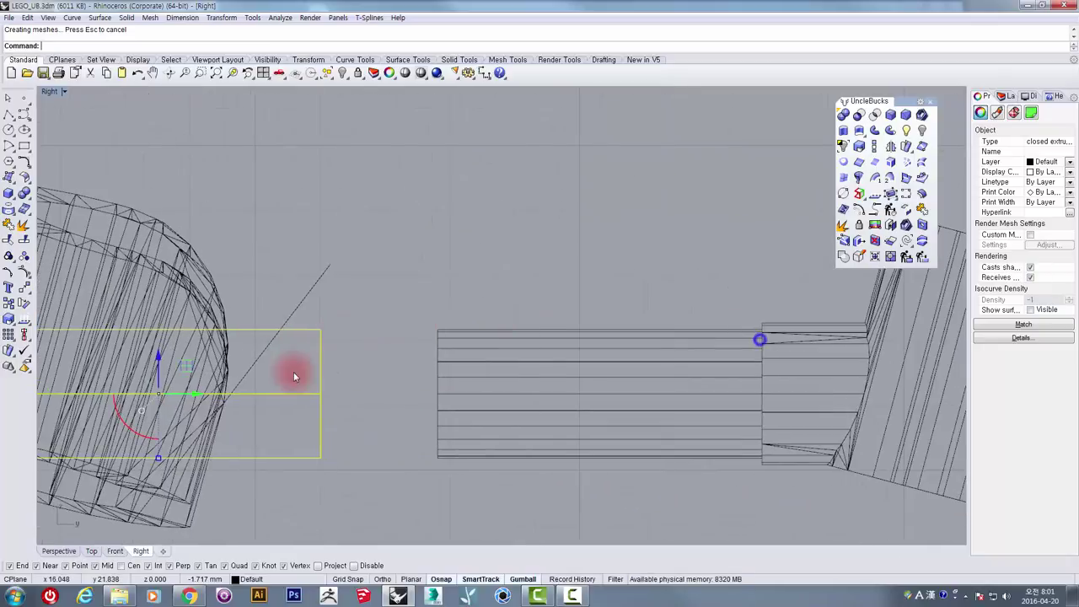
drag(191, 398, 605, 429)
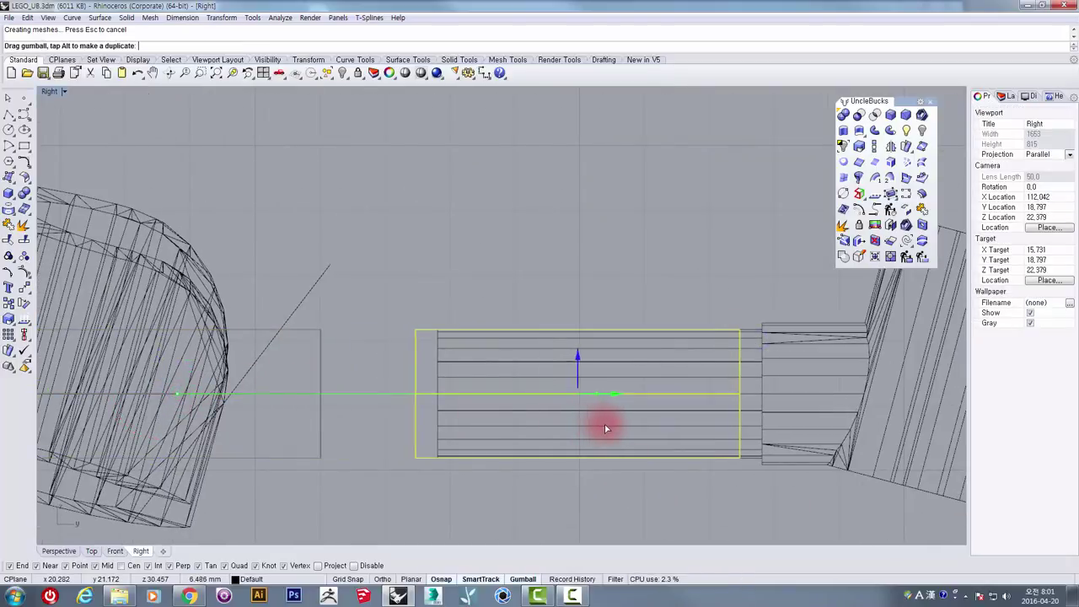
- Move the cylinder from its inner end point so that end snaps exactly to the end of the reference peg
scroll(466, 397, up, 6)
right_drag(434, 396, 415, 368)
drag(325, 559, 325, 551)
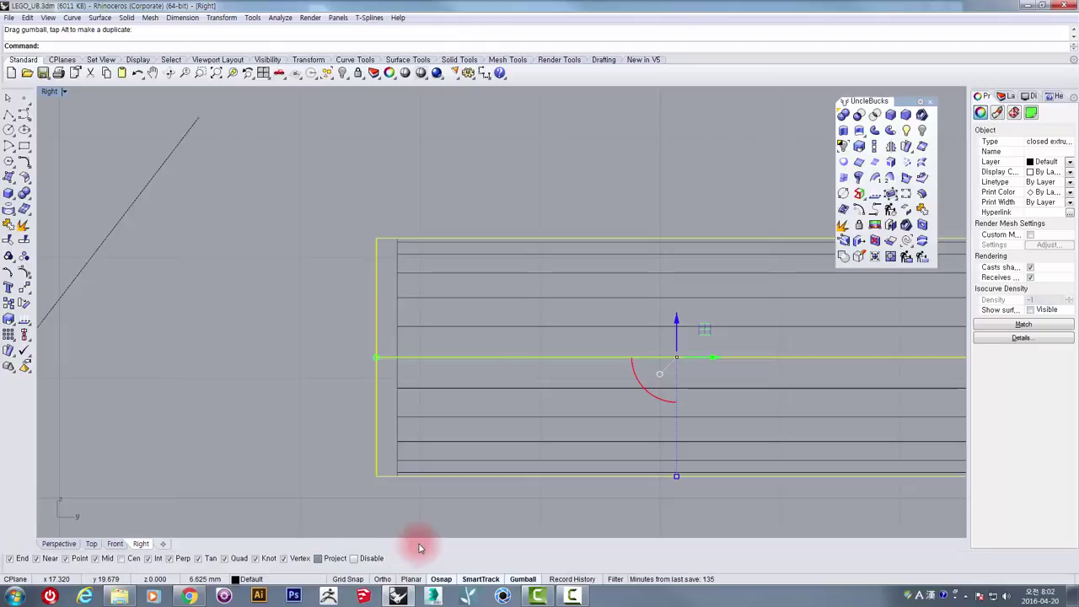
drag(415, 552, 416, 554)
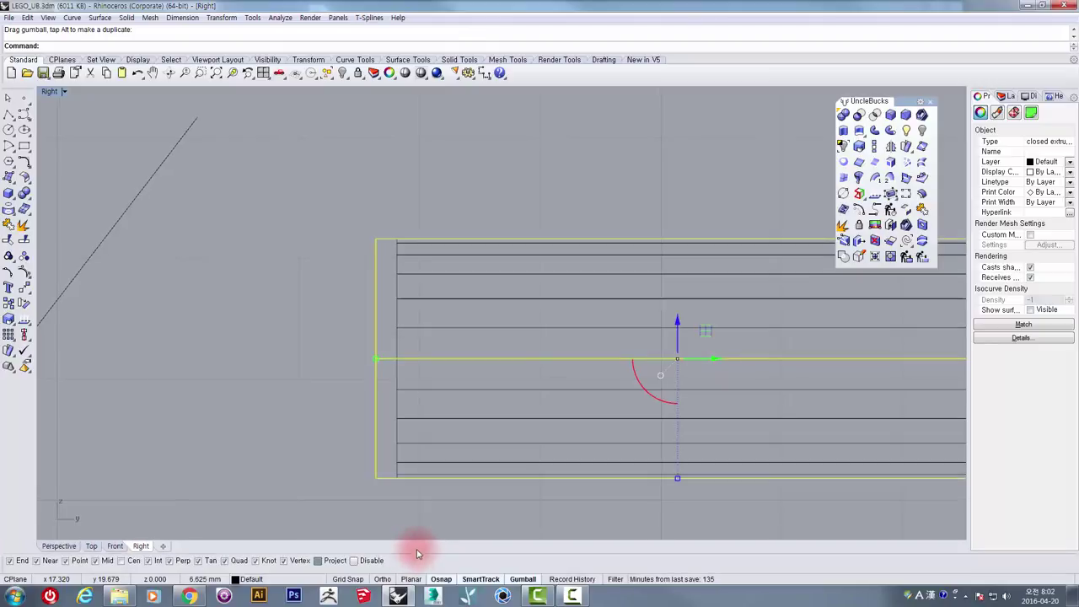
right_drag(395, 456, 357, 403)
text(M)
key(Return)
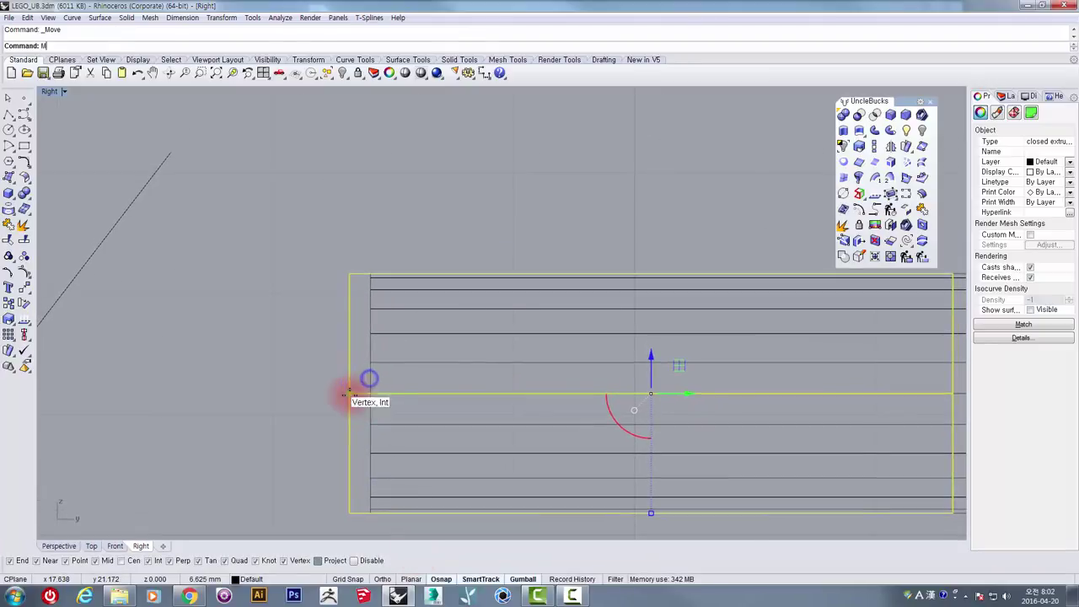
click(343, 394)
click(366, 395)
scroll(367, 386, down, 6)
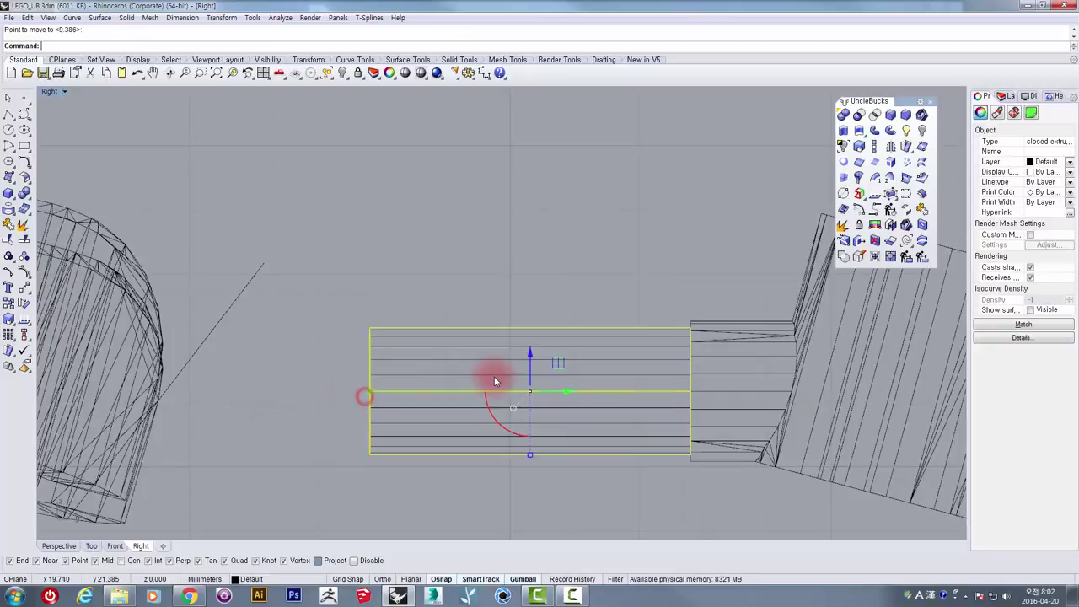
- Copy the peg cylinder about 5.1 mm outward along its axis, over the reference hand's collar
right_drag(492, 377, 406, 386)
scroll(462, 350, up, 2)
scroll(590, 344, down, 3)
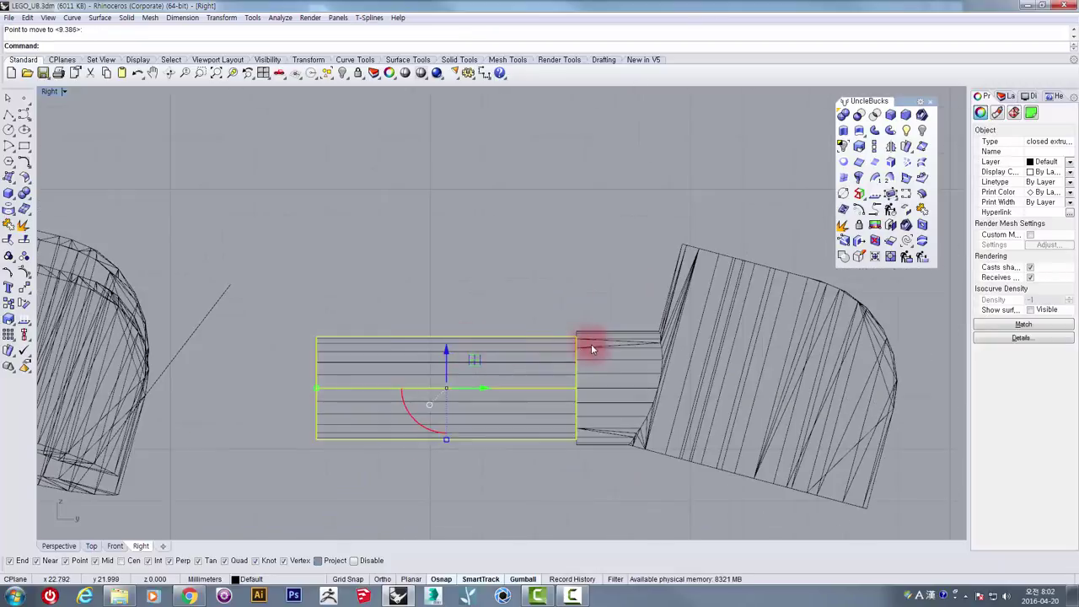
scroll(592, 344, up, 3)
scroll(592, 346, down, 1)
scroll(592, 346, down, 3)
scroll(586, 315, up, 3)
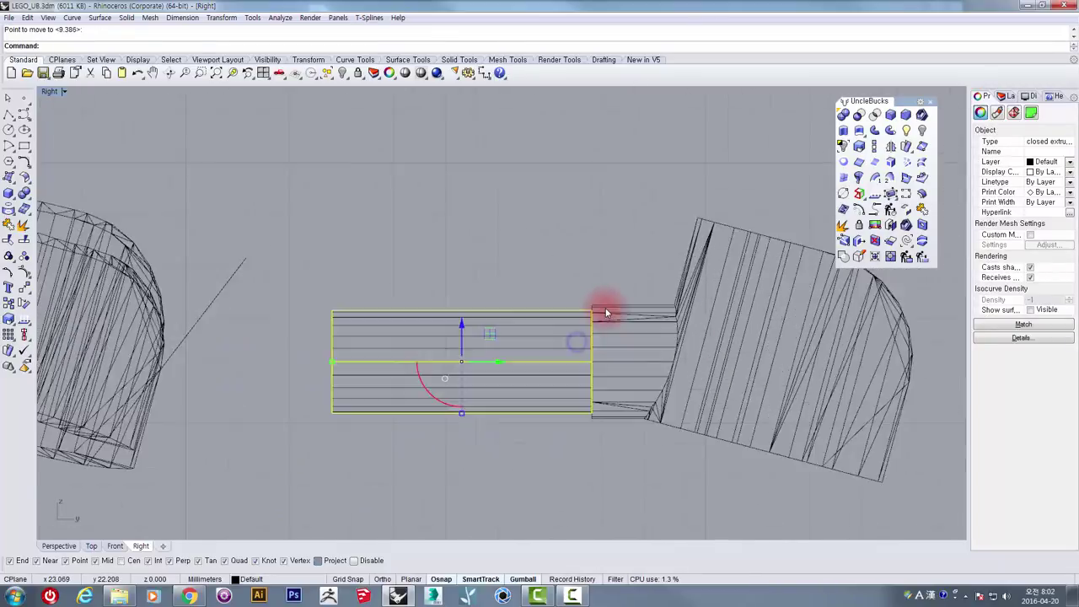
drag(413, 391, 677, 407)
right_drag(675, 402, 527, 384)
scroll(527, 383, down, 6)
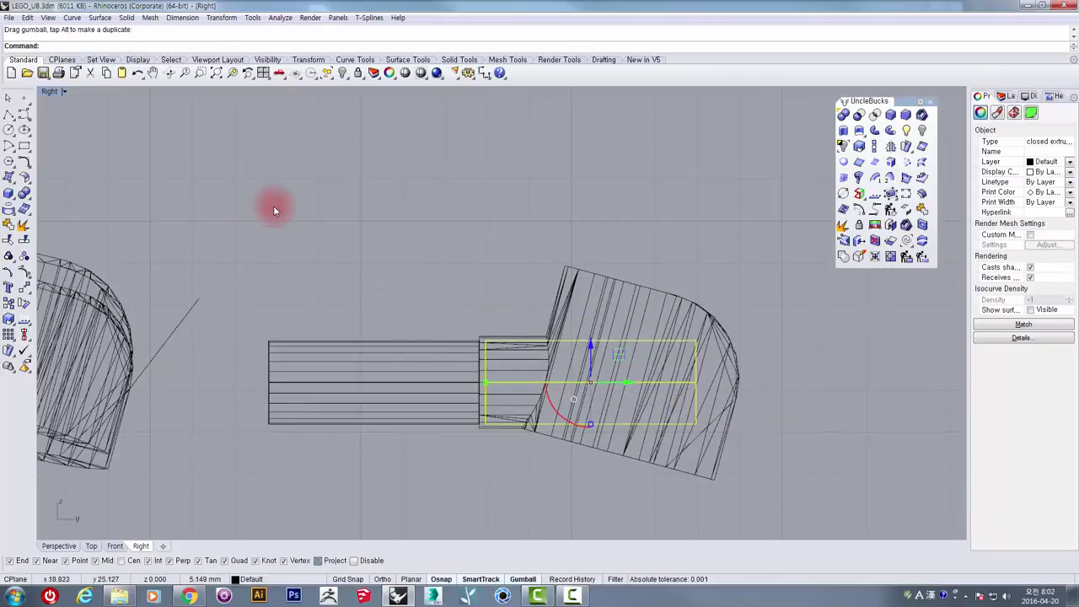
scroll(497, 377, up, 3)
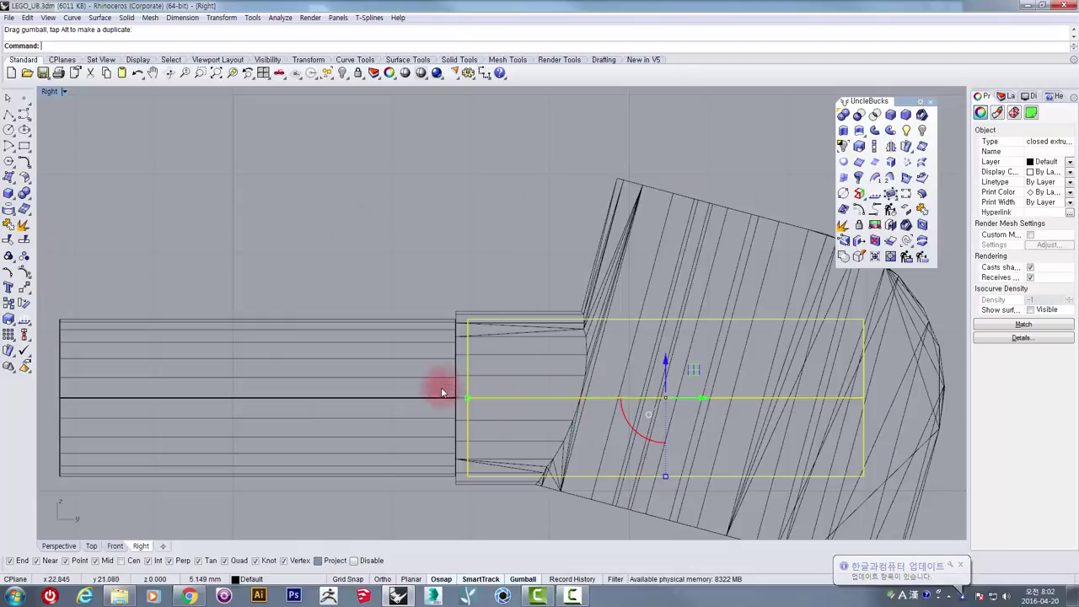
- Enlarge the copied cylinder to the collar's diameter and snap its inner end to the peg's outer end
drag(466, 400, 449, 398)
scroll(448, 357, up, 5)
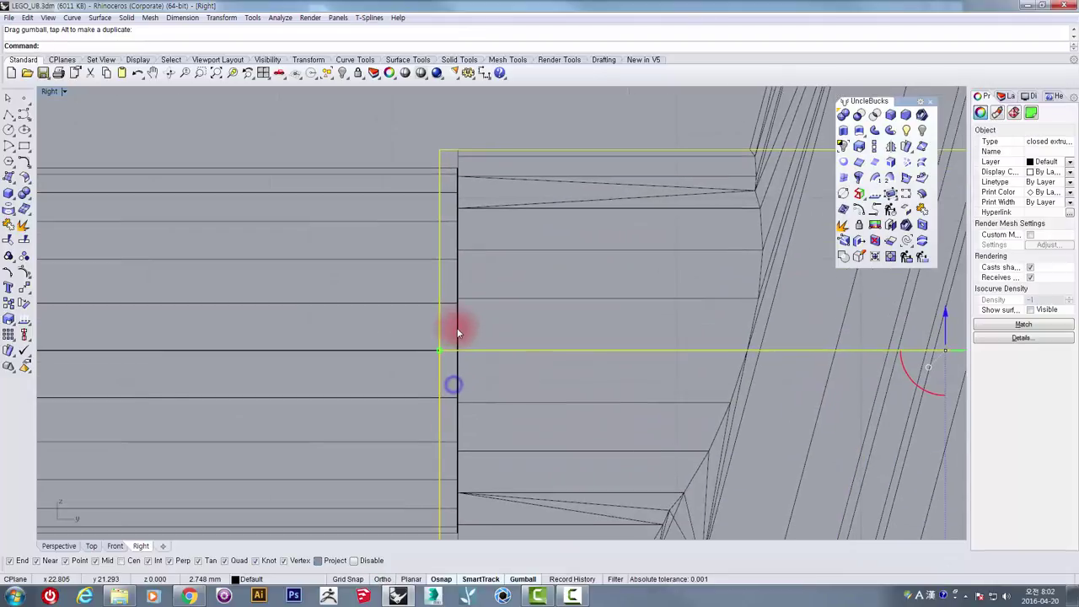
key(Return)
click(439, 352)
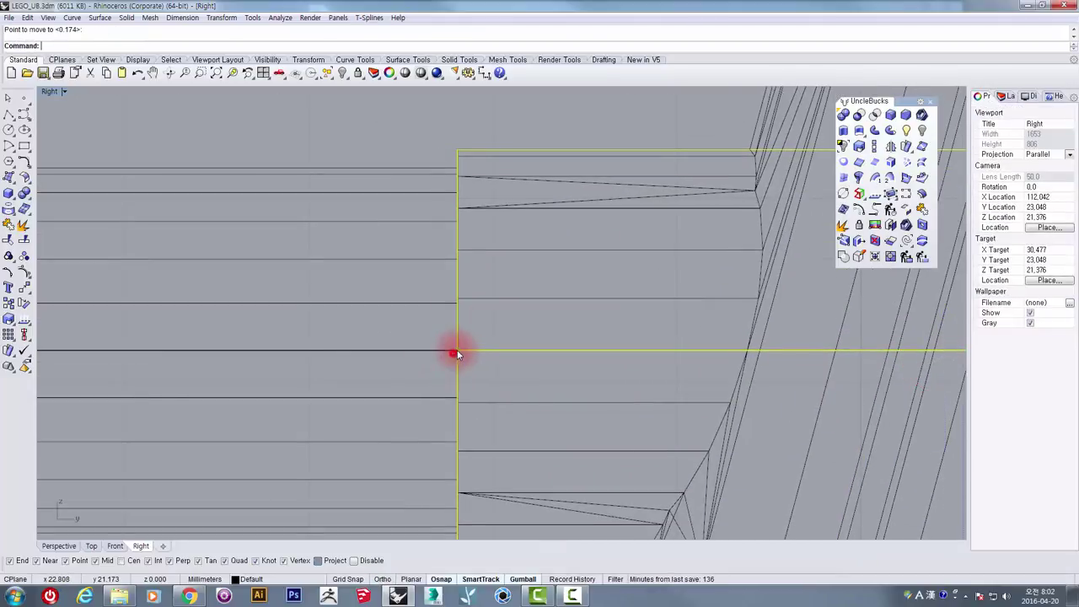
scroll(455, 351, down, 5)
scroll(457, 349, down, 5)
scroll(445, 362, up, 4)
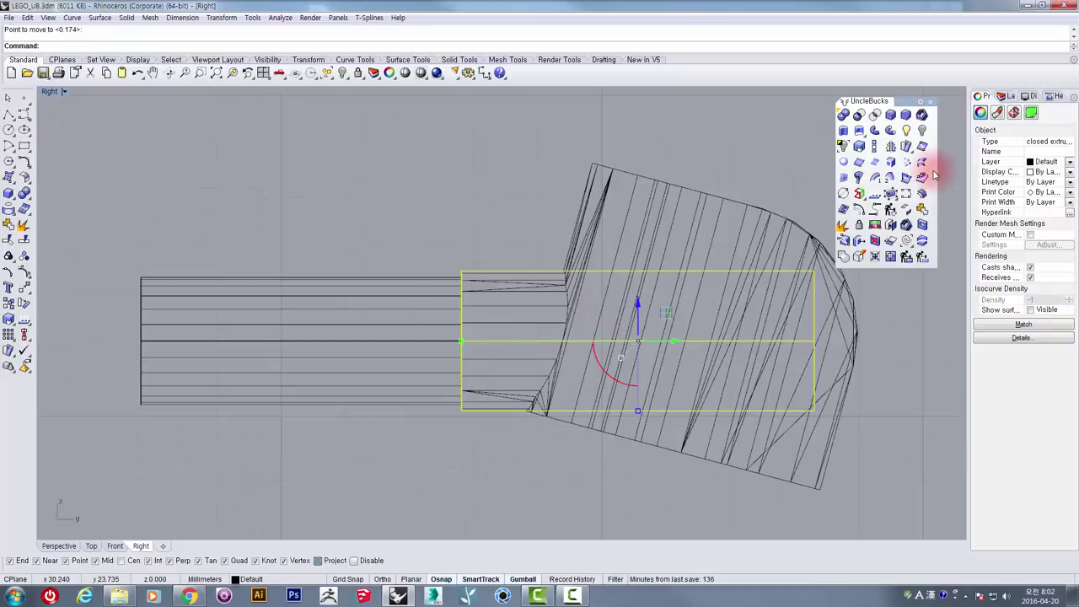
- Shorten the collar cylinder with Scale1D from its inner end so it ends just inside the hand mesh
click(875, 147)
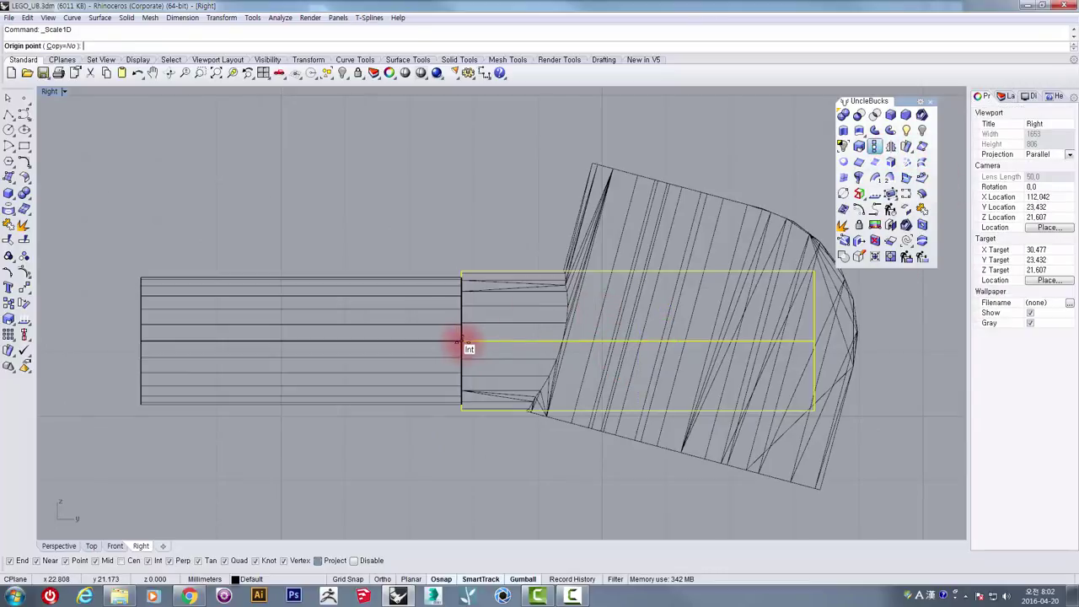
click(461, 341)
click(808, 340)
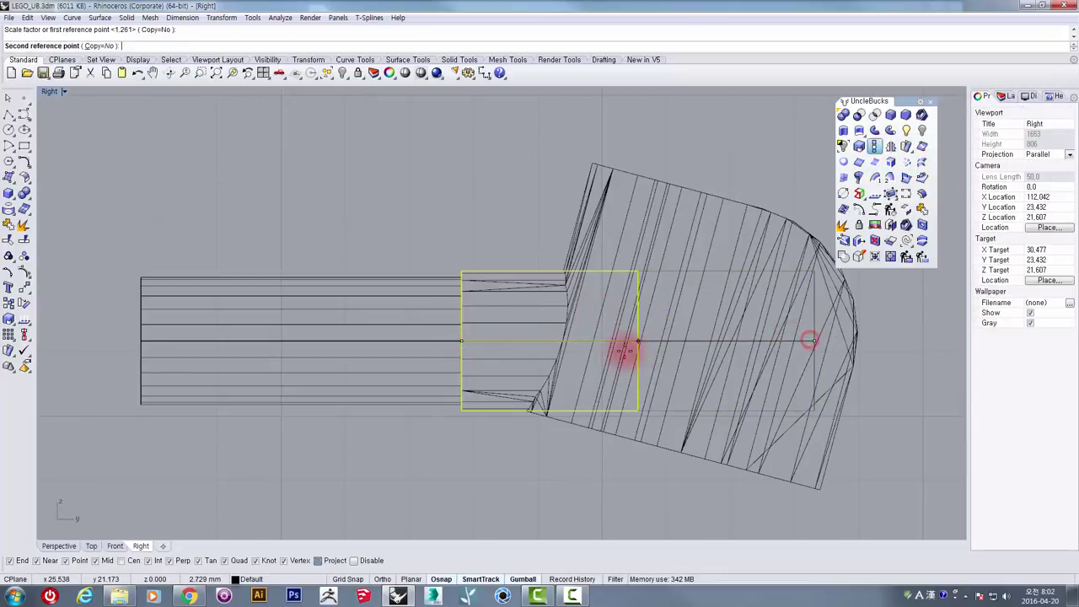
click(590, 354)
click(583, 489)
- Copy the reference hand mesh group about 13.5 mm outward, clear of the new peg
right_drag(599, 424, 518, 380)
scroll(508, 348, down, 4)
click(523, 210)
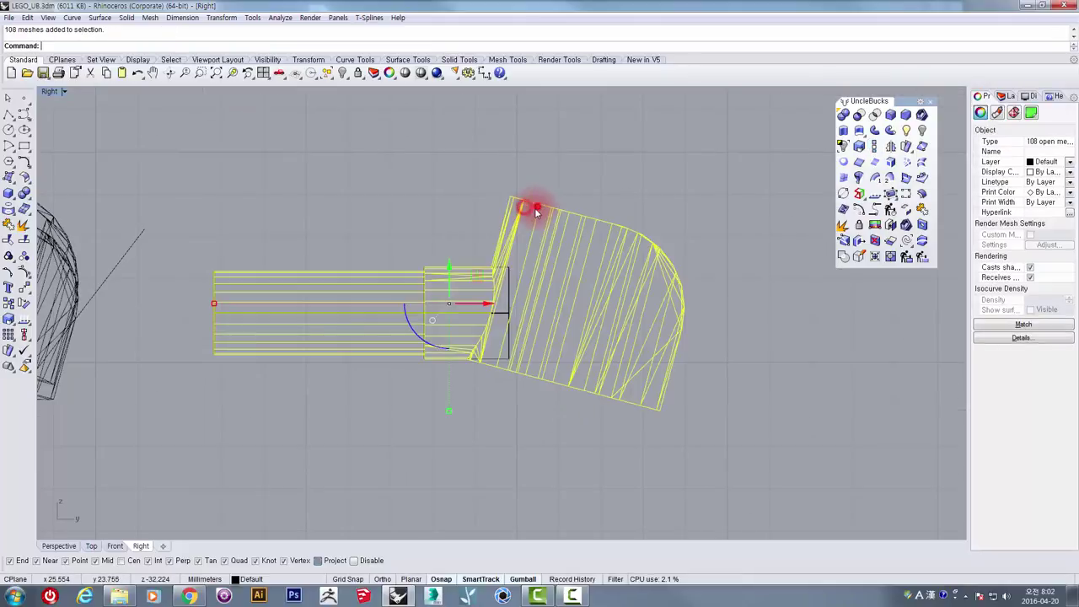
scroll(535, 204, down, 3)
drag(405, 294, 754, 321)
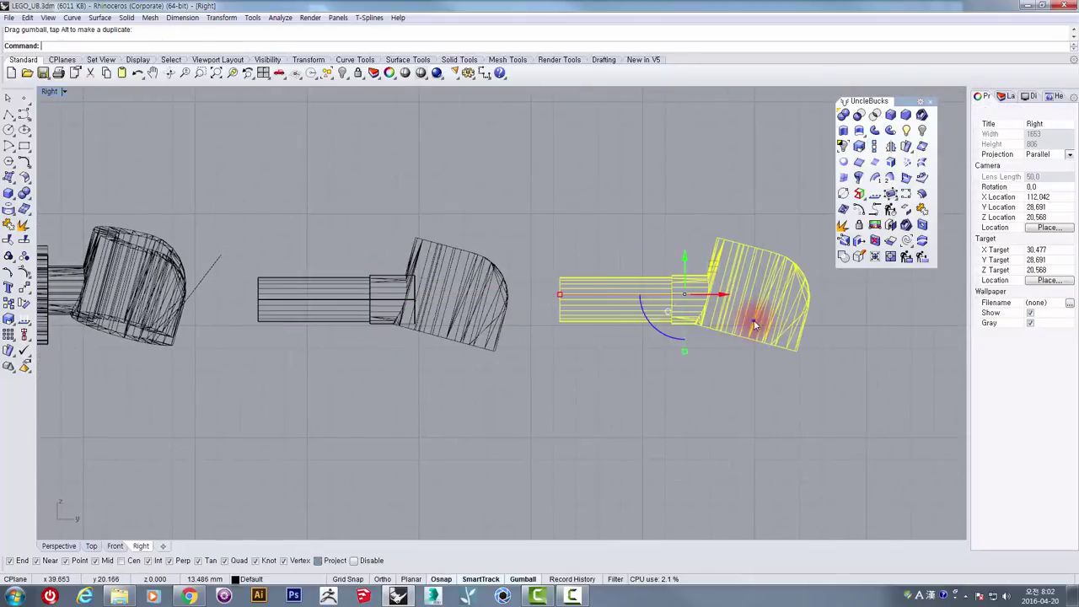
right_drag(655, 327, 463, 352)
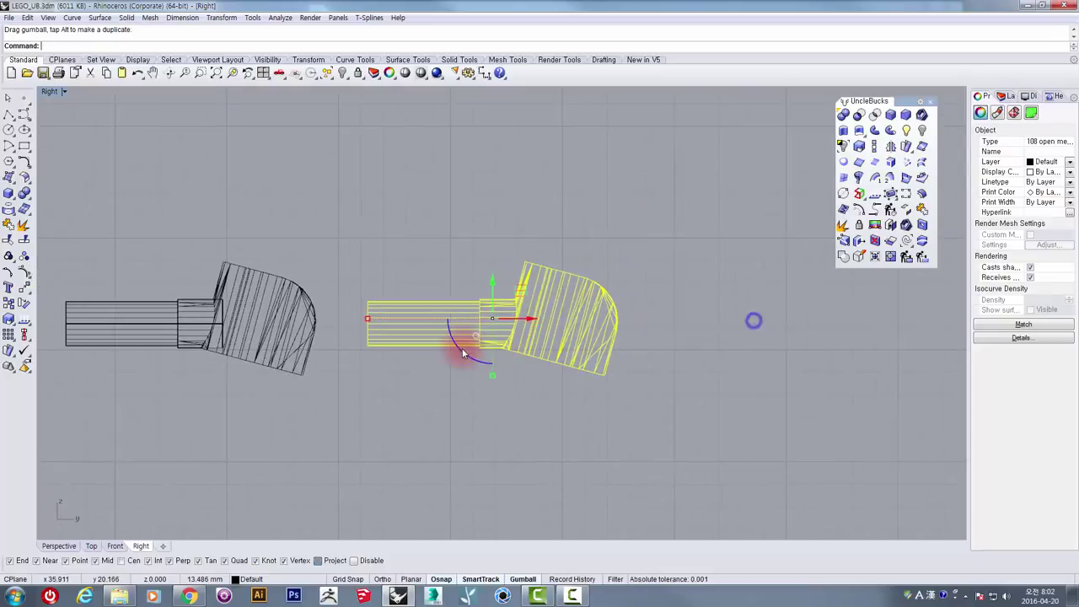
- Rotate the copied hand mesh about its lower corner until the claw's slanted base edge is horizontal
click(26, 305)
click(516, 353)
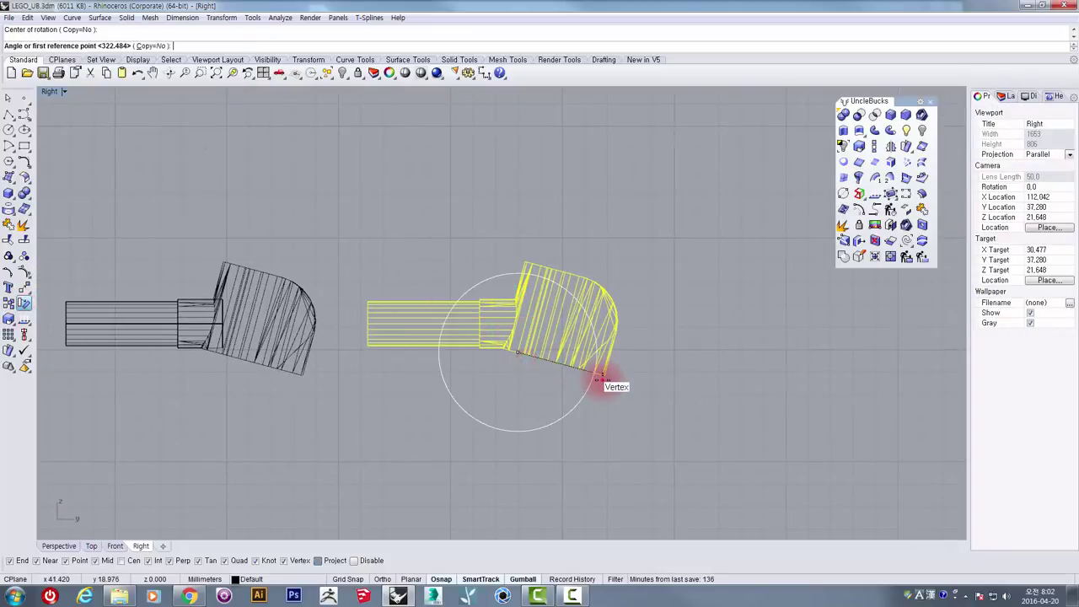
click(597, 381)
click(627, 354)
click(704, 327)
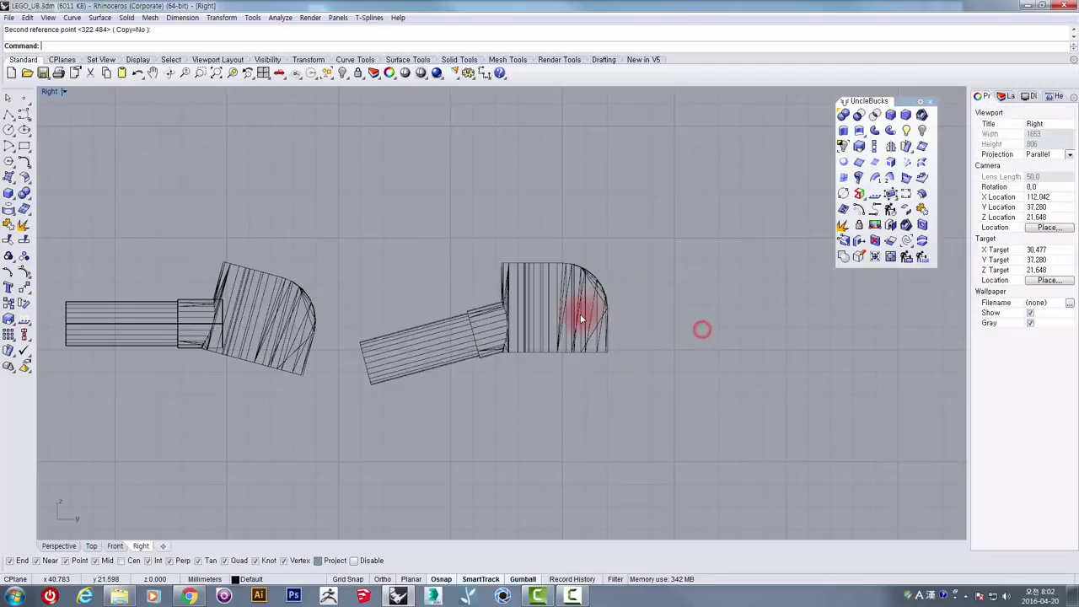
- Draw a circle by diameter across the outer edge of the copied hand's claw in the Top view
scroll(580, 319, up, 5)
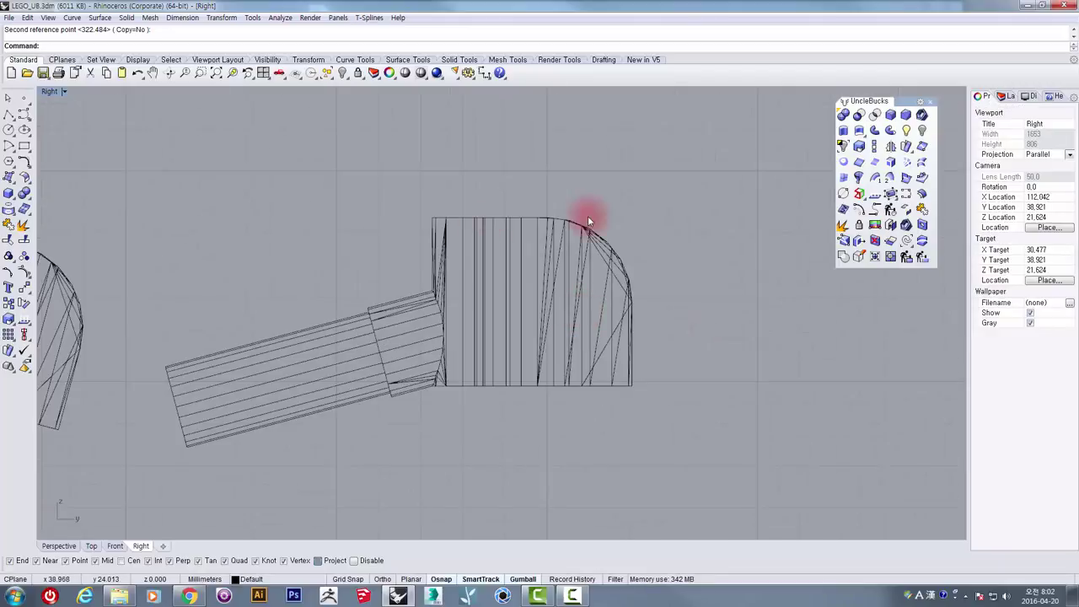
double_click(50, 92)
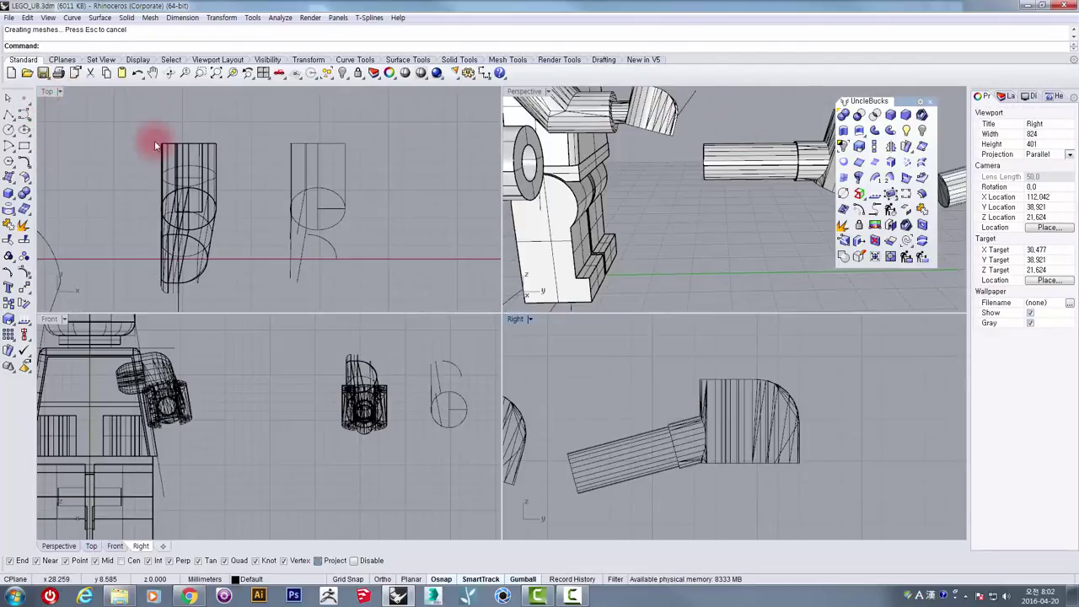
scroll(309, 159, down, 5)
right_drag(306, 219, 285, 4)
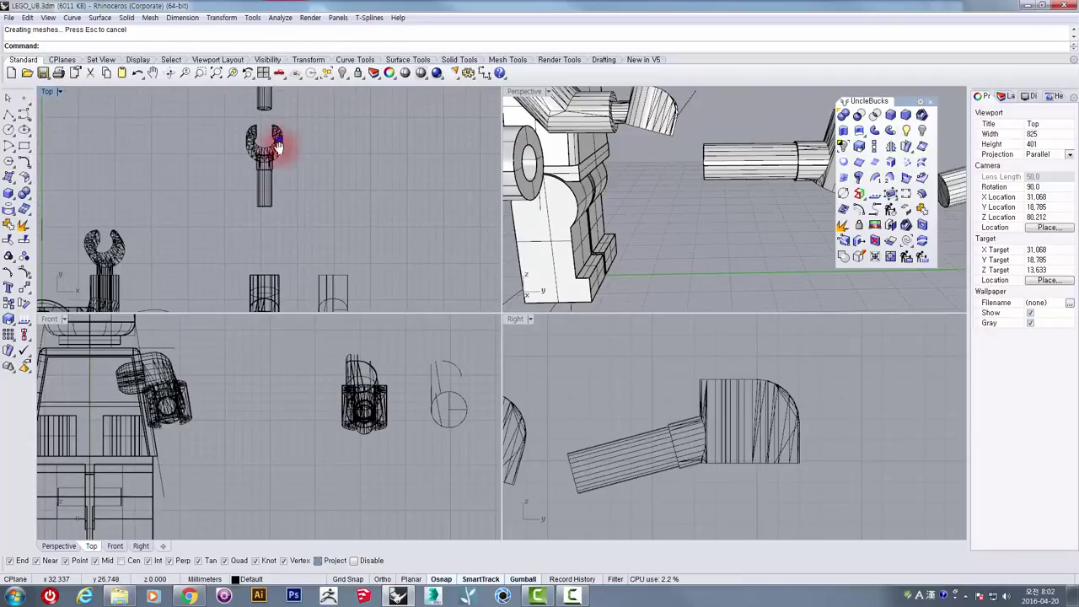
right_drag(278, 145, 292, 207)
right_drag(294, 137, 284, 183)
scroll(266, 141, up, 14)
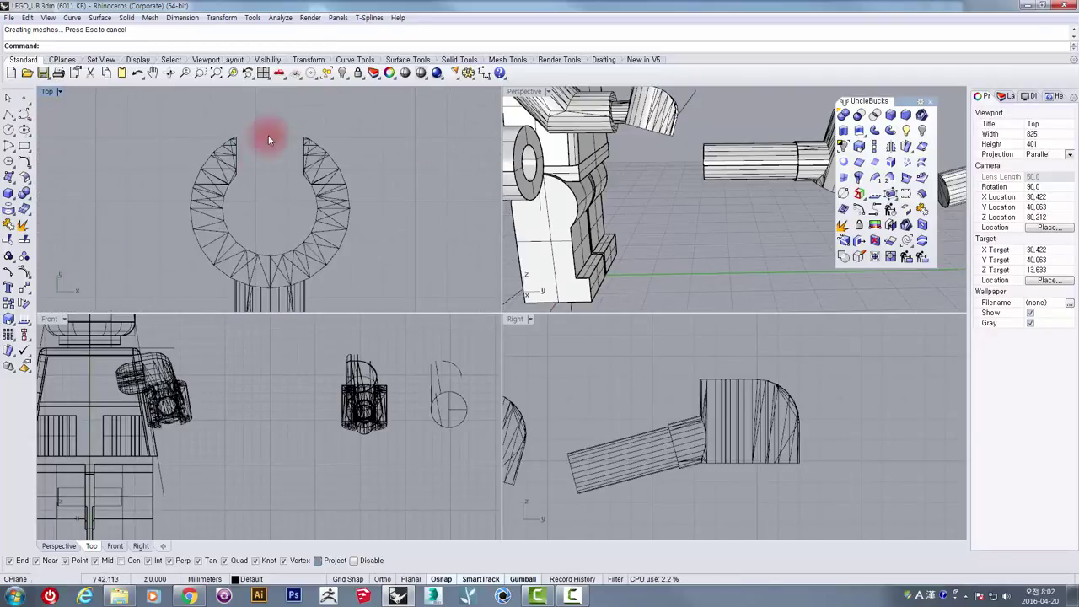
click(845, 209)
click(191, 208)
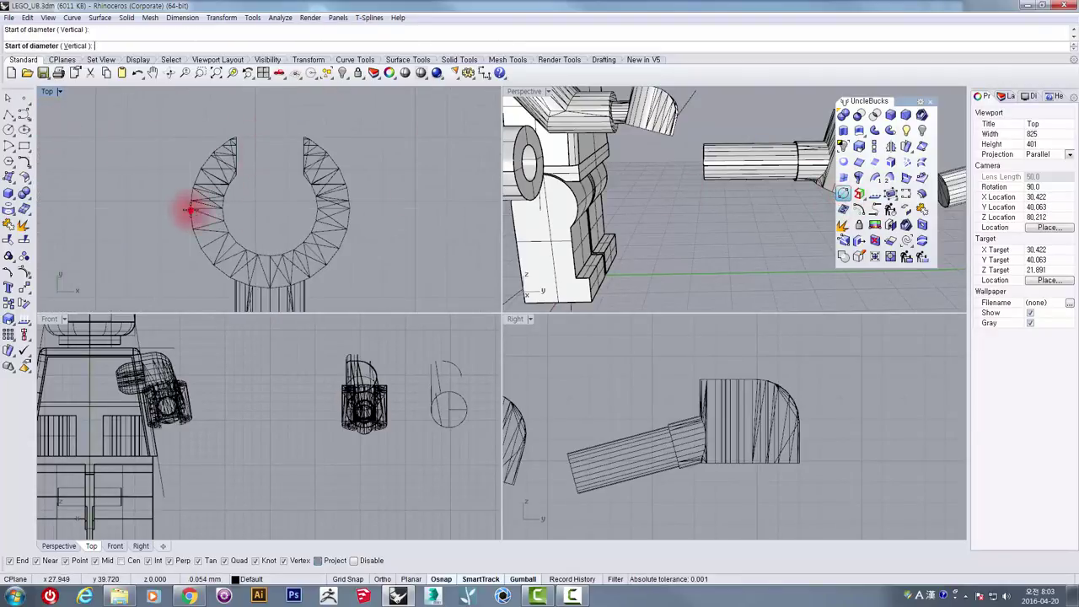
click(350, 208)
- Draw a circle by diameter, about 3 mm across, on the inner edge of the claw
right_click(256, 211)
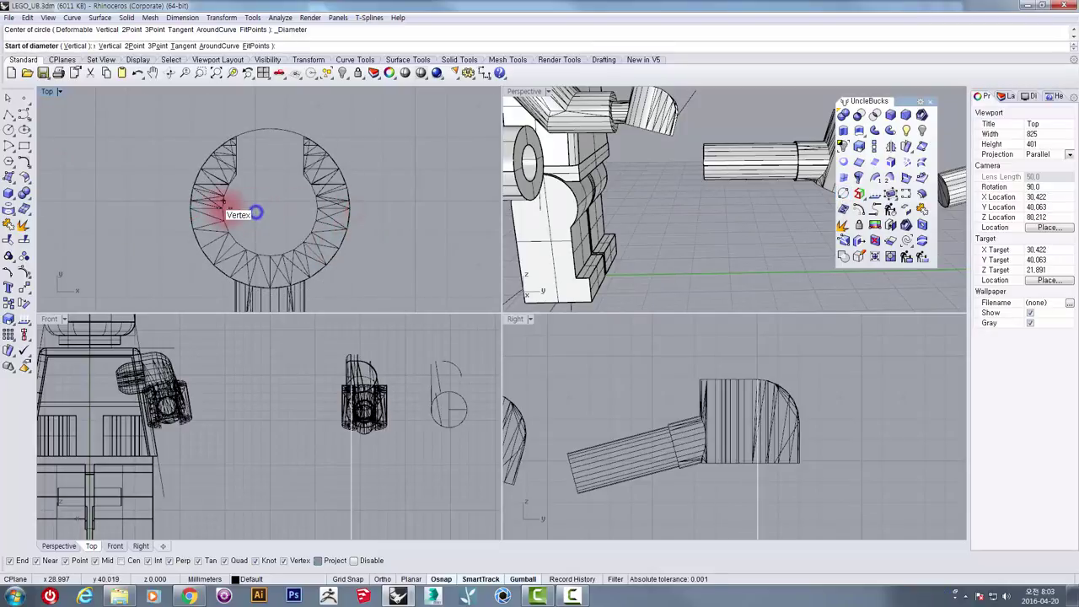
click(223, 208)
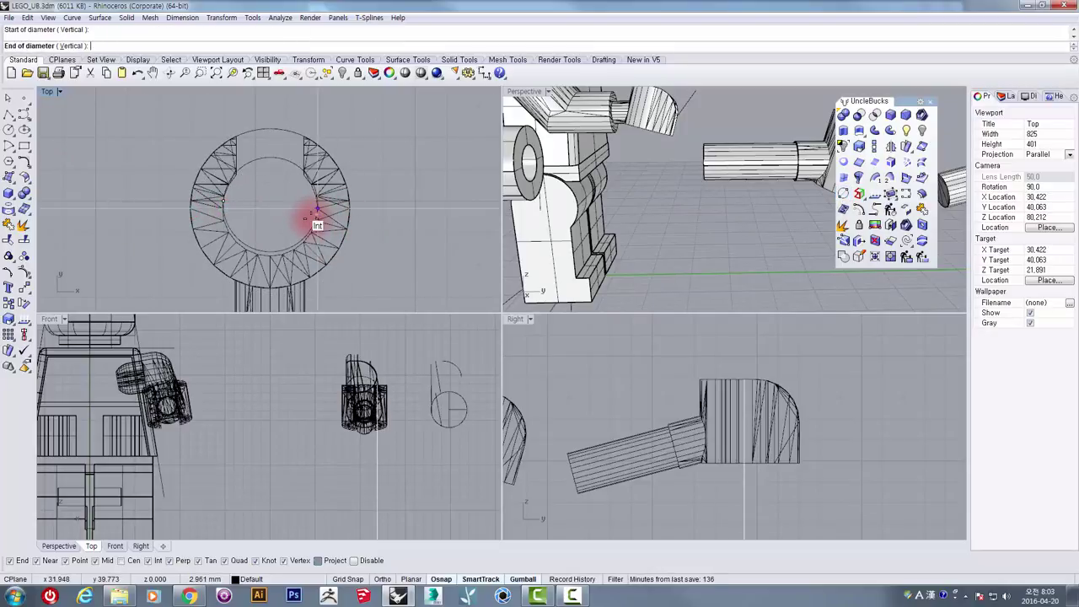
scroll(316, 209, up, 5)
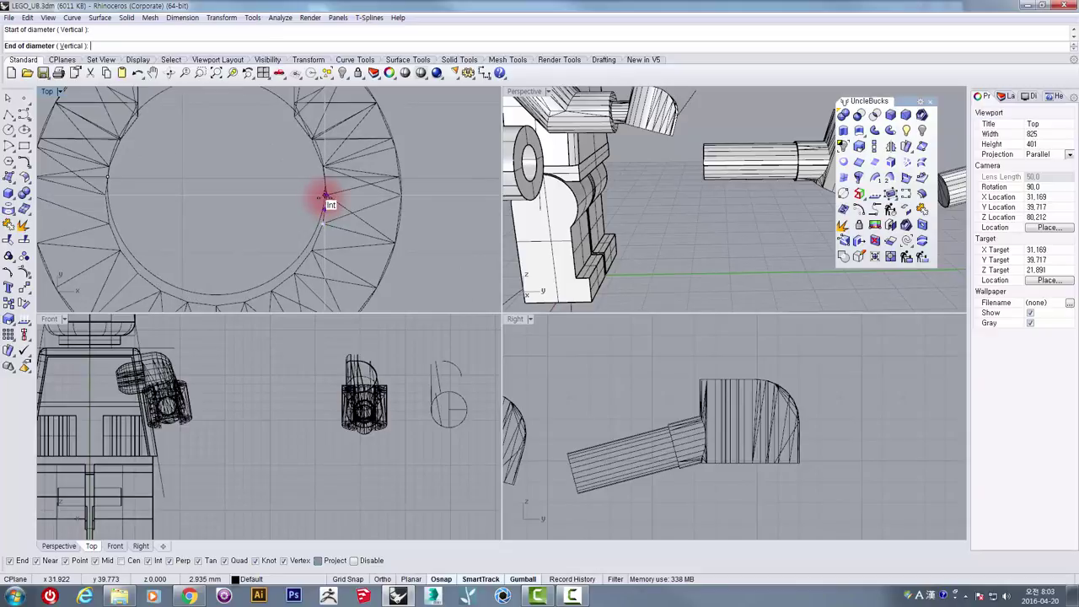
click(325, 199)
right_click(164, 207)
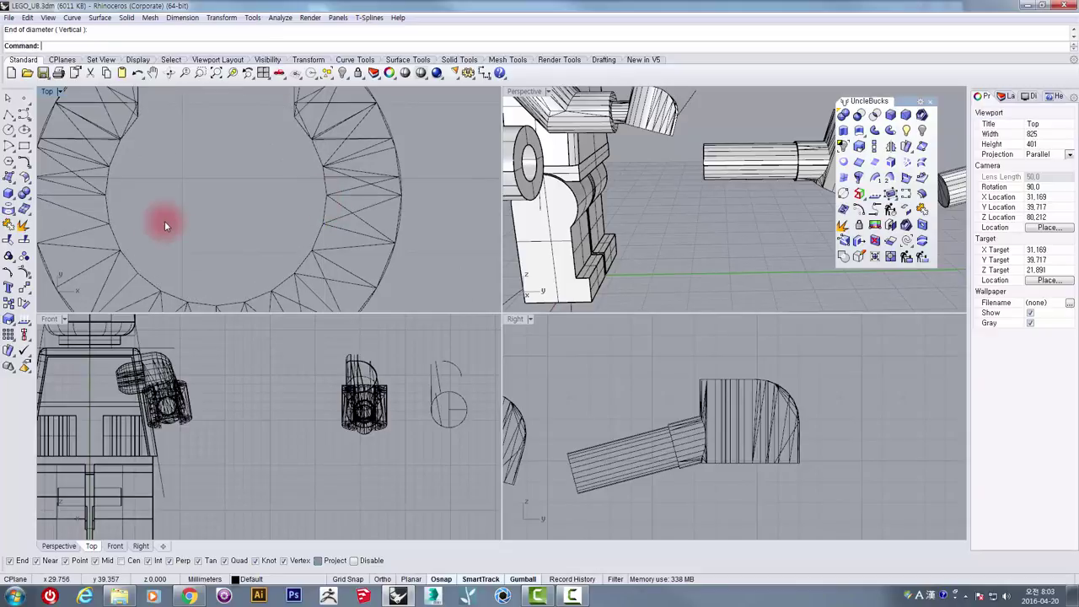
click(101, 190)
click(326, 203)
- Draw a vertical line from the claw opening's left corner vertex upward past the outer circle in the Top view
scroll(297, 196, down, 3)
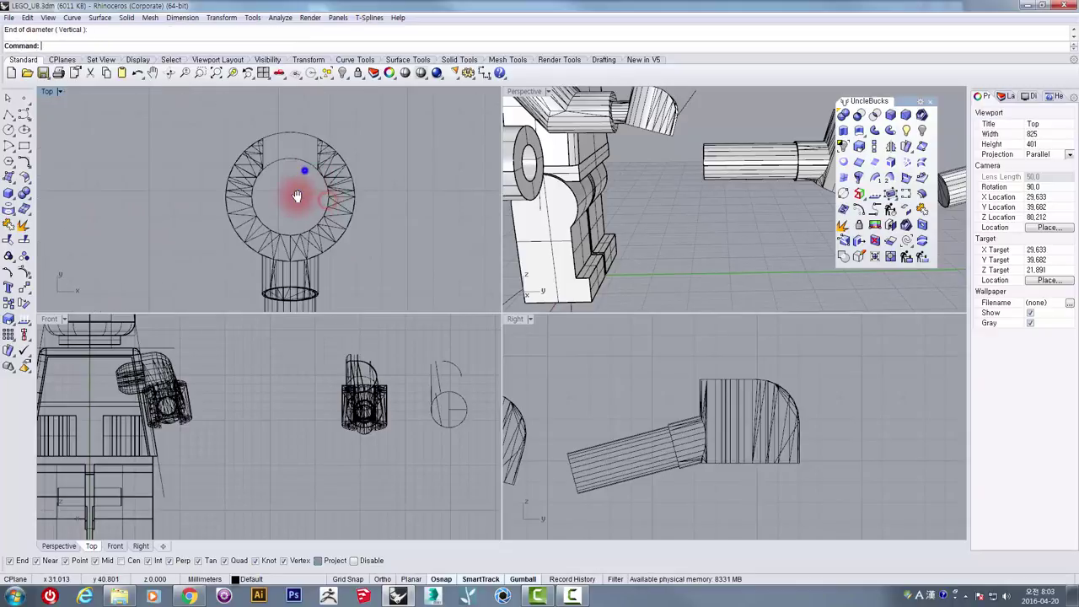
right_drag(296, 196, 284, 226)
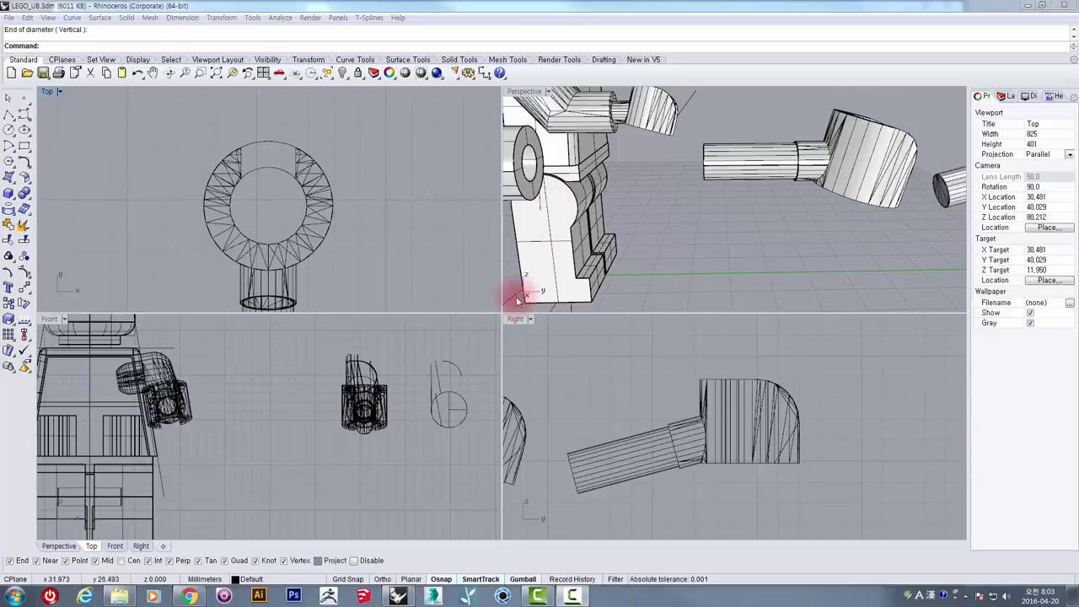
right_drag(280, 158, 274, 190)
scroll(260, 187, up, 6)
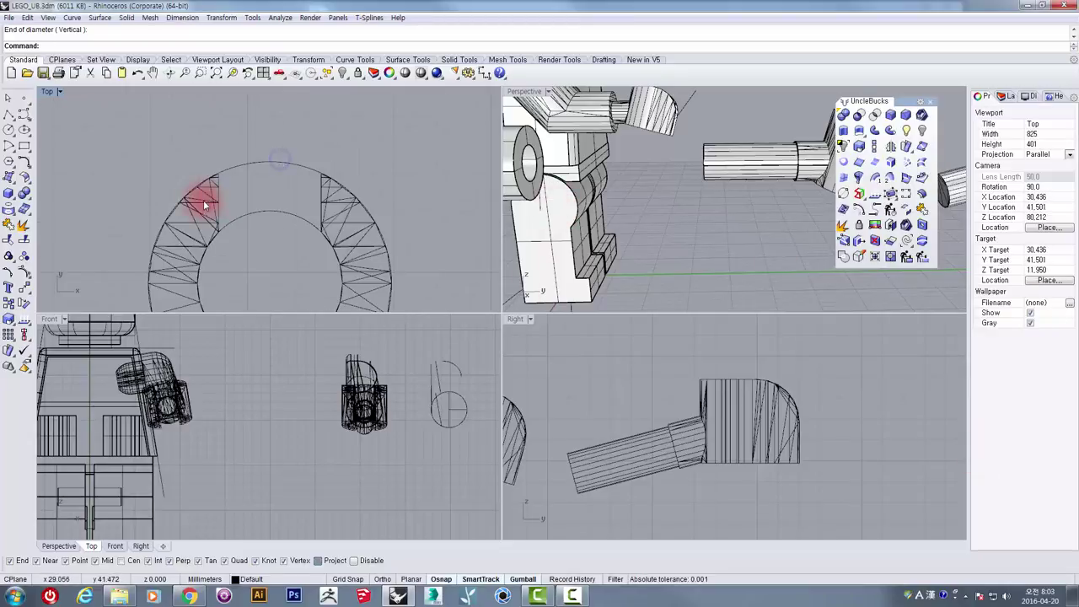
click(10, 113)
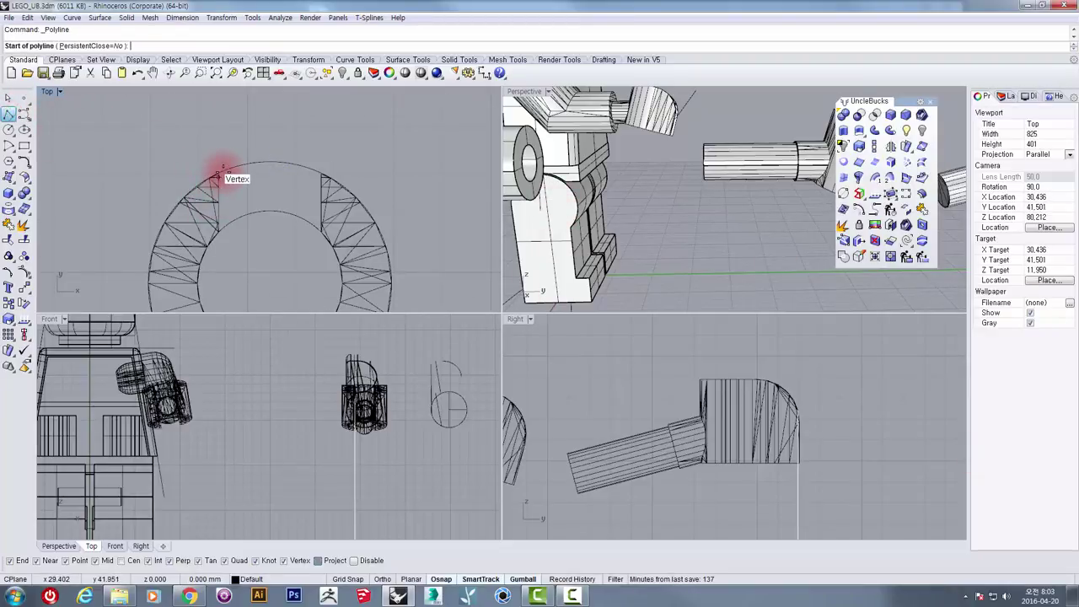
click(217, 176)
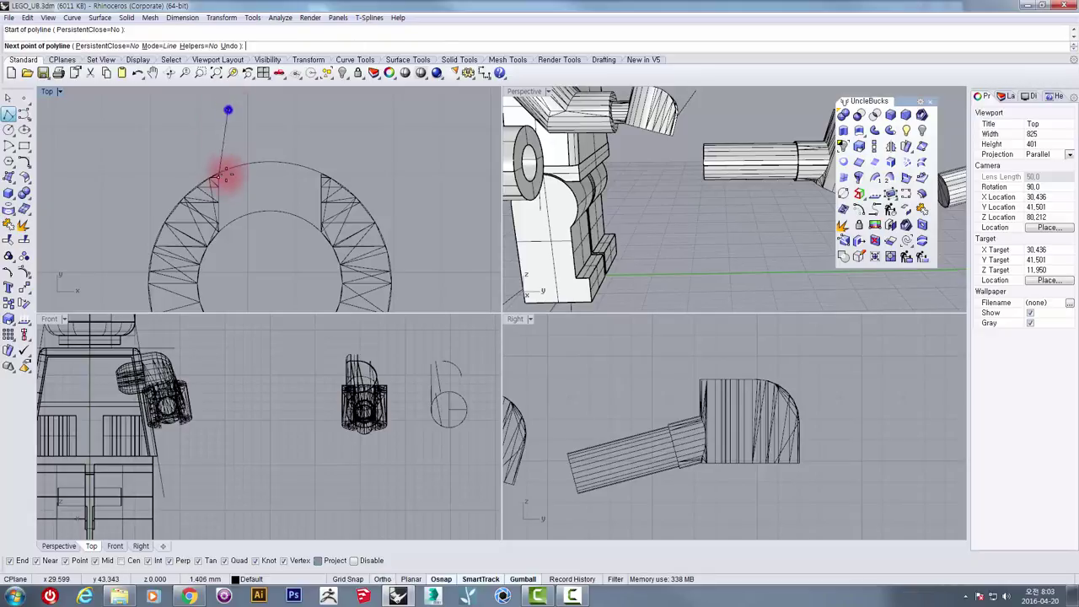
right_drag(228, 110, 226, 177)
scroll(224, 183, down, 8)
click(226, 126)
key(Return)
- Move the vertical line straight down along the opening's left edge so it crosses both circles
drag(270, 168, 226, 175)
drag(240, 211, 241, 211)
scroll(240, 210, up, 2)
right_drag(240, 211, 256, 173)
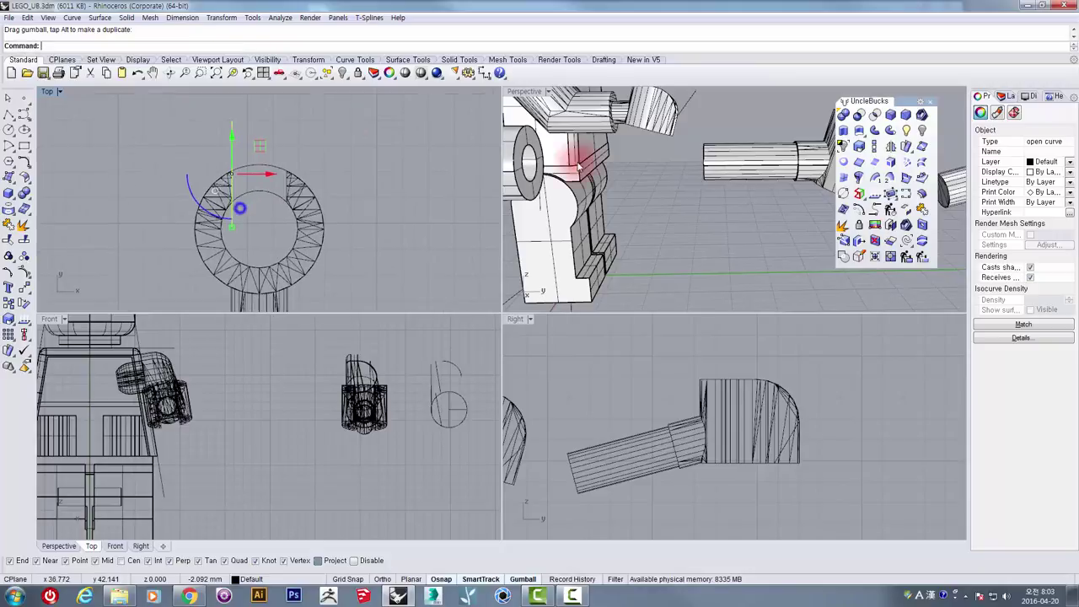
click(889, 147)
click(260, 265)
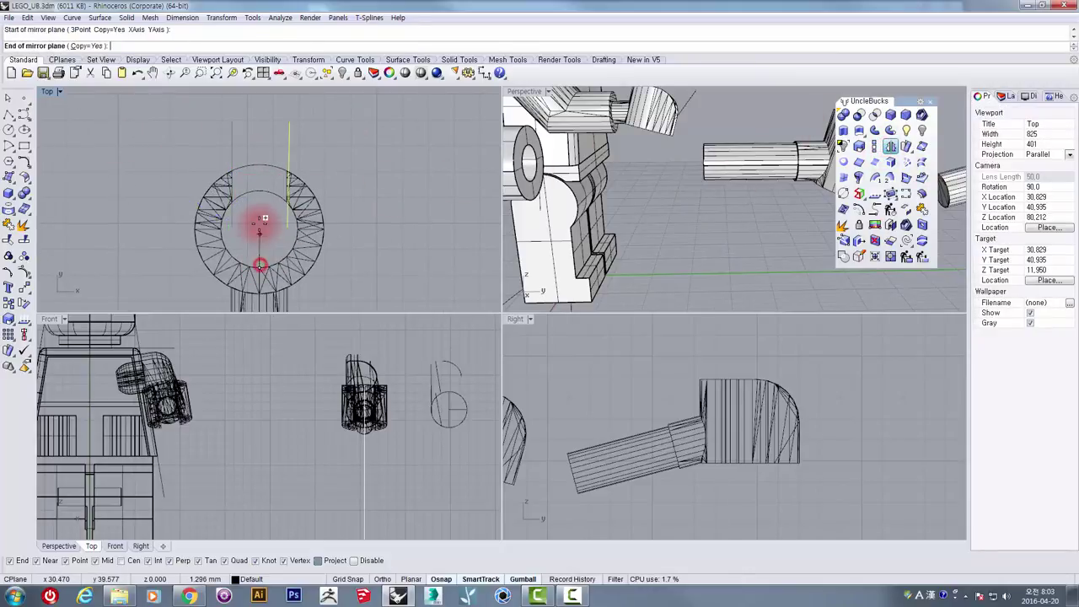
key(ctrl+z)
- Mirror the vertical line across the claw's vertical centre axis, keeping the original, to mark the opening's other edge
right_drag(263, 208, 268, 178)
right_click(266, 216)
click(264, 237)
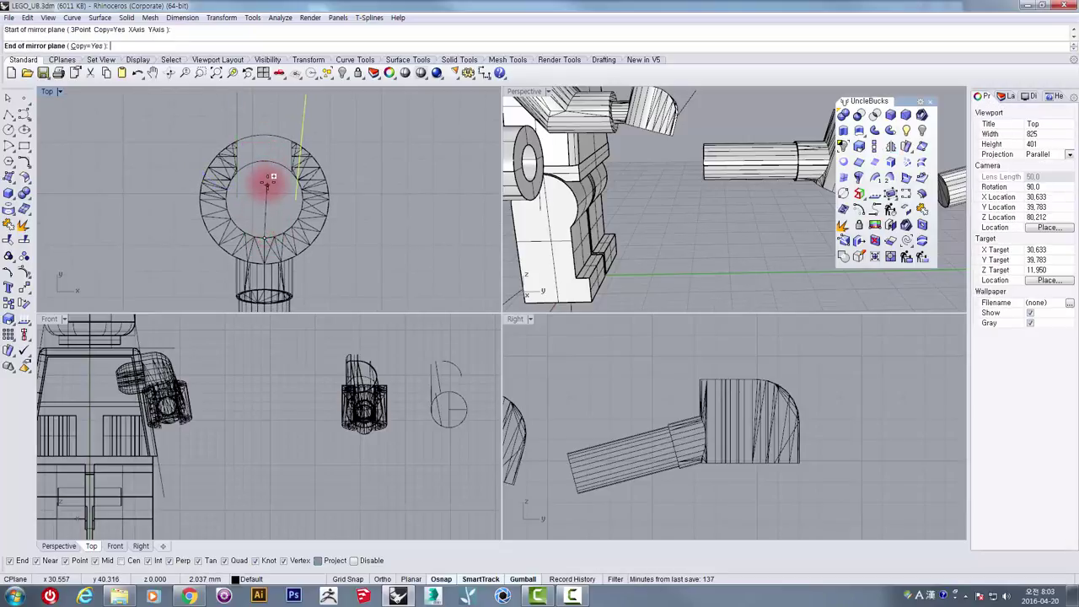
shift+click(265, 177)
right_drag(290, 159, 278, 192)
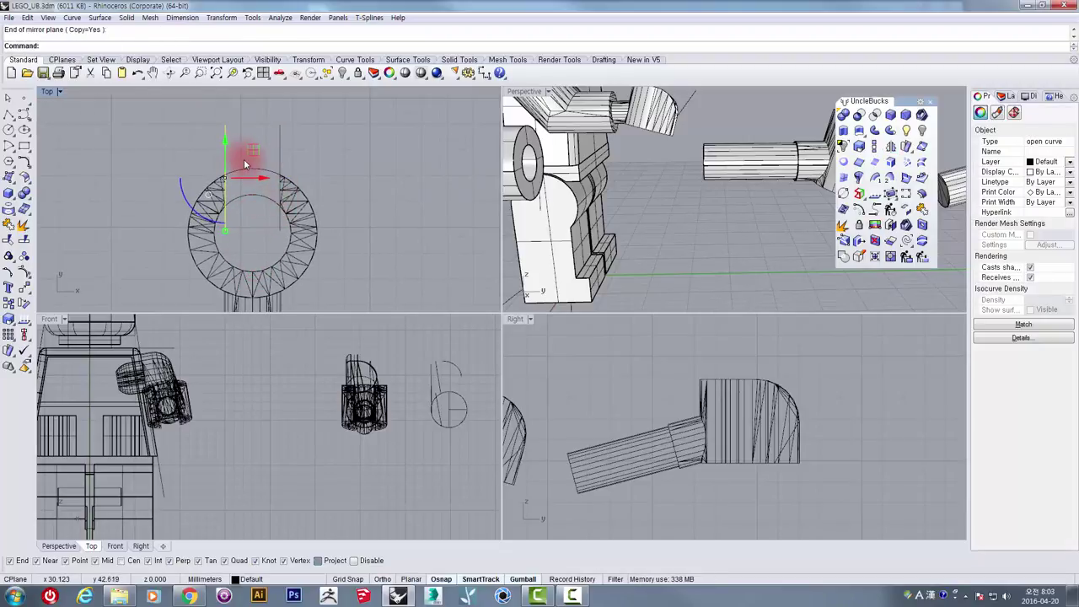
- Create a closed C-shaped claw profile from the two circles and two lines with CurveBoolean, keeping the open ring region
scroll(256, 218, up, 2)
click(333, 103)
drag(181, 137, 265, 222)
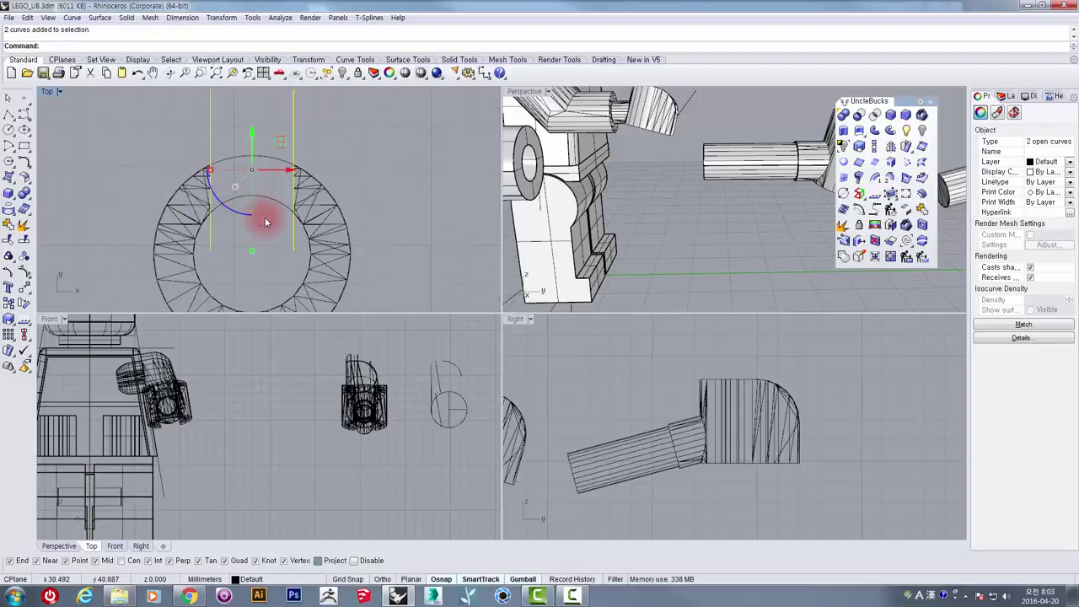
shift+drag(248, 132, 248, 129)
scroll(249, 137, down, 5)
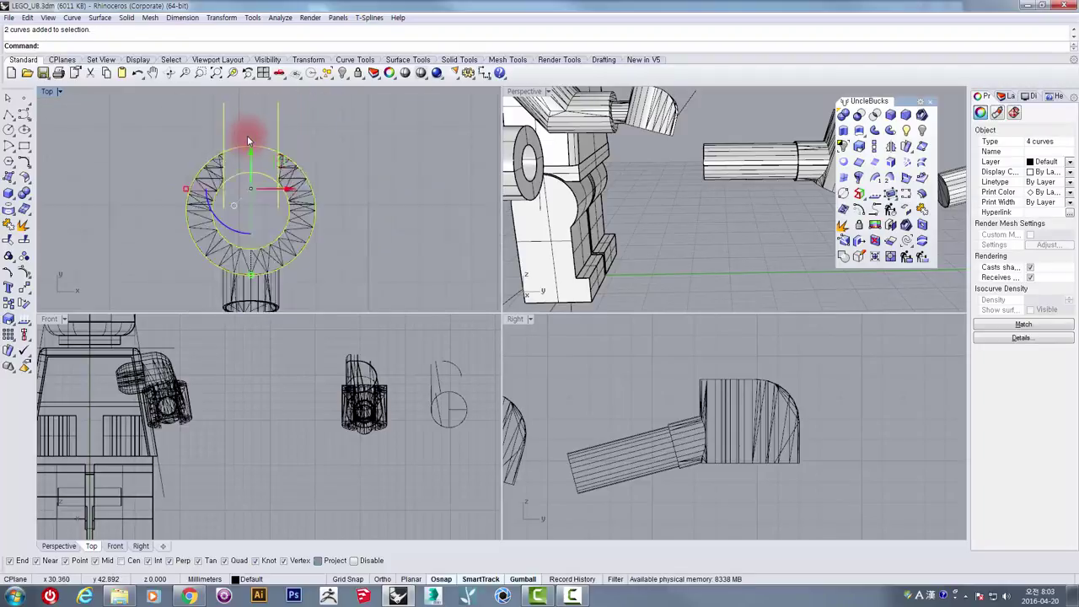
right_drag(254, 160, 260, 140)
scroll(280, 150, up, 2)
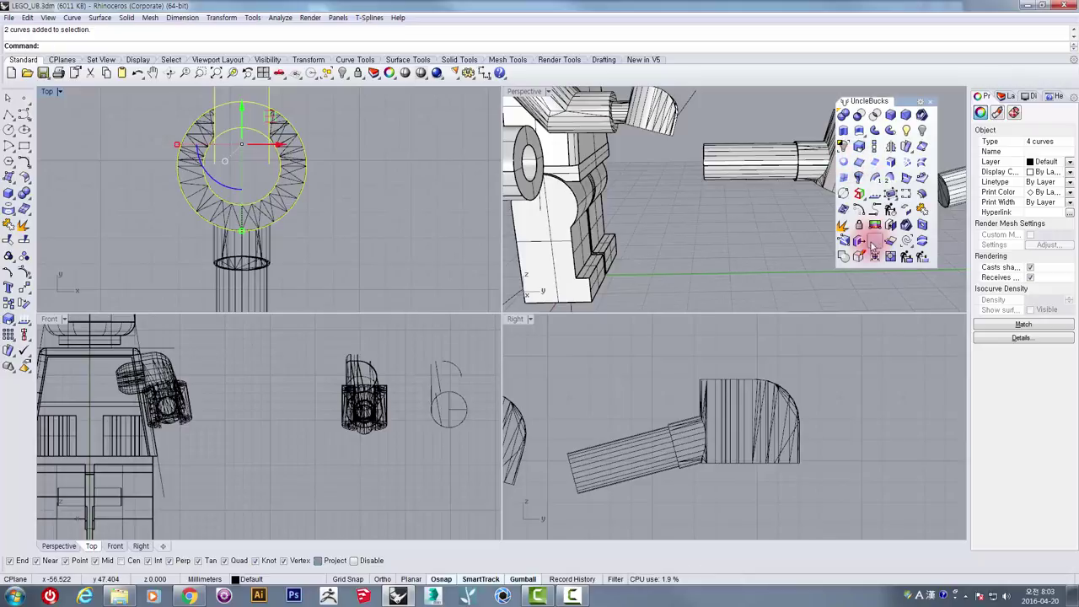
click(844, 257)
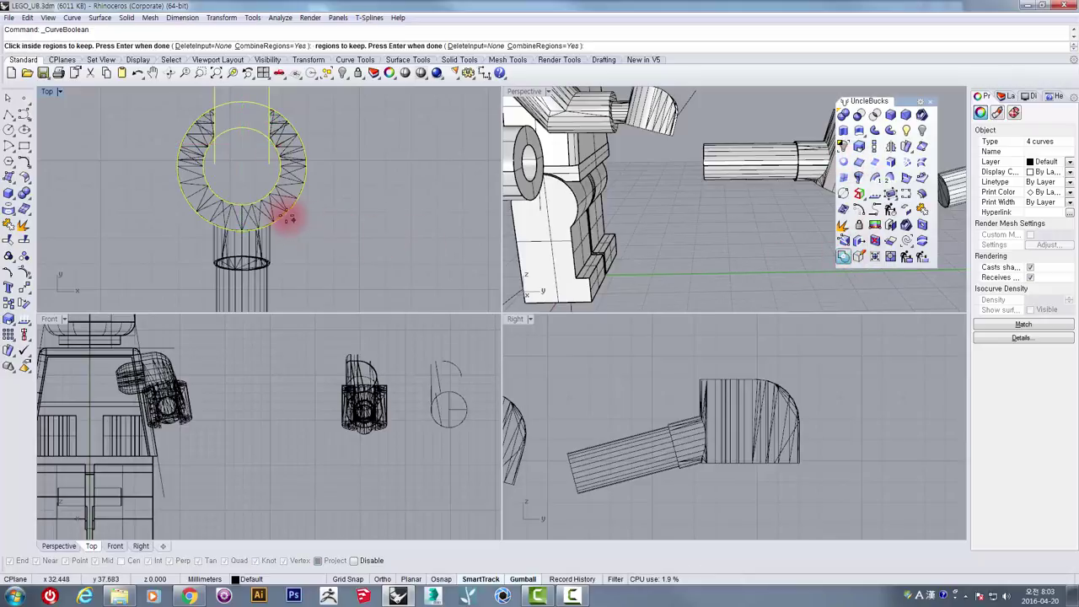
click(284, 201)
key(Return)
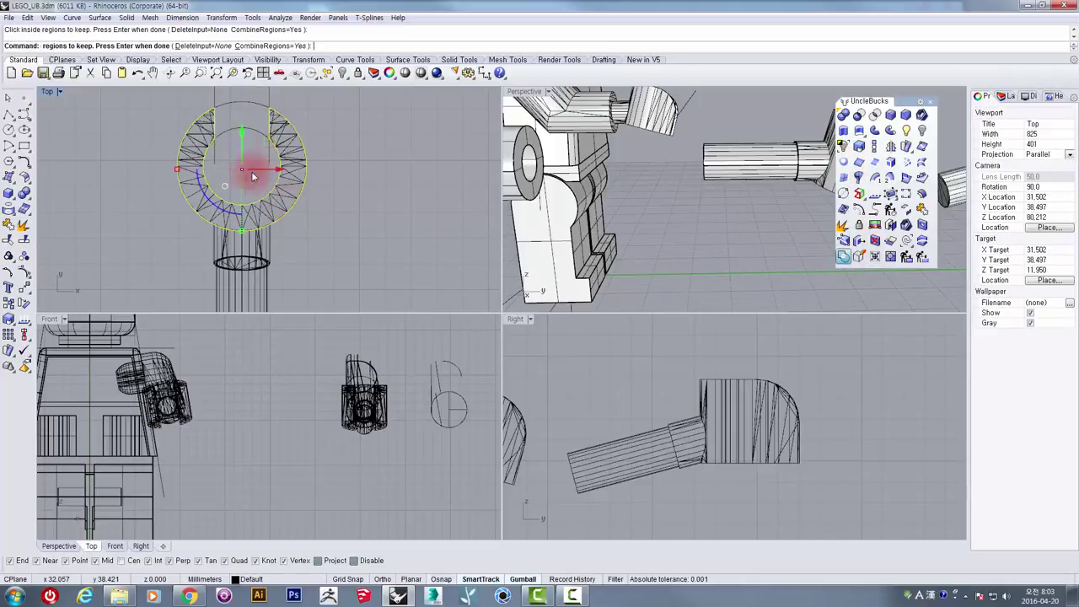
- Move the closed claw profile vertically up onto the copied hand mesh's base edge in the Right view
double_click(51, 92)
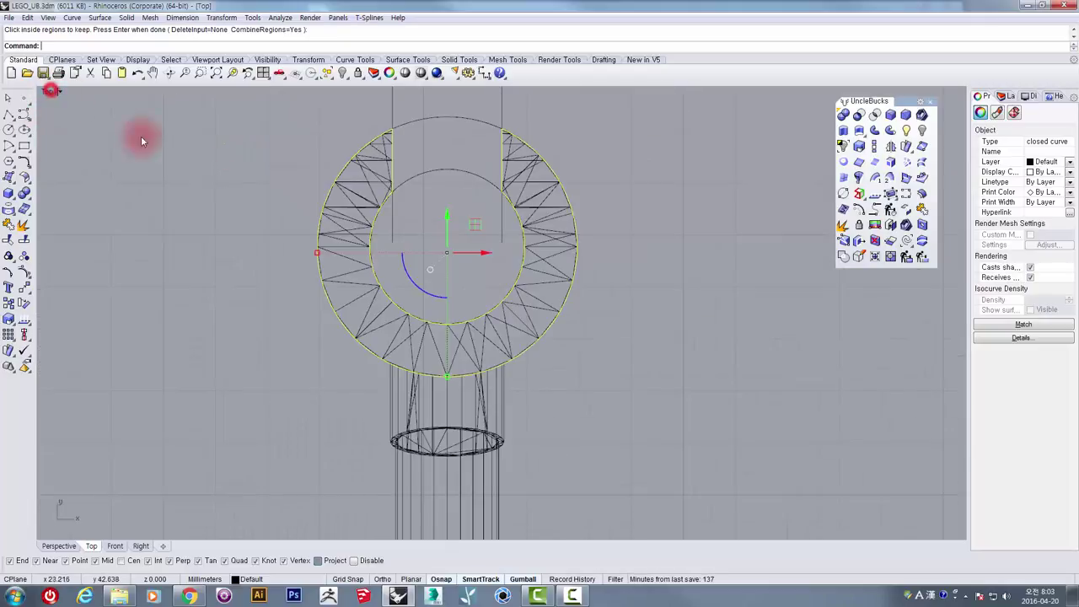
double_click(48, 93)
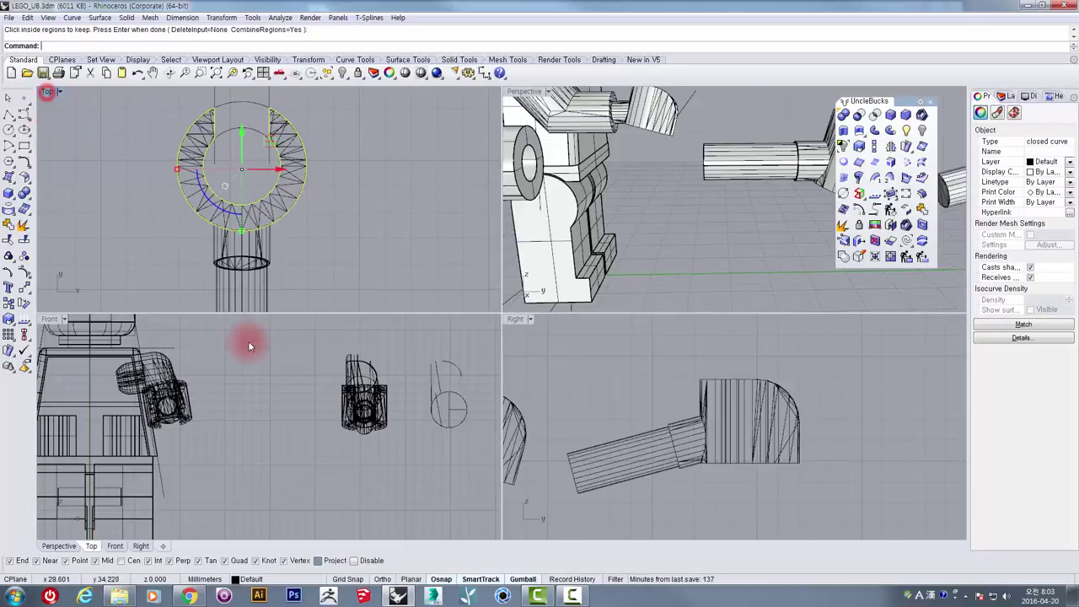
double_click(512, 320)
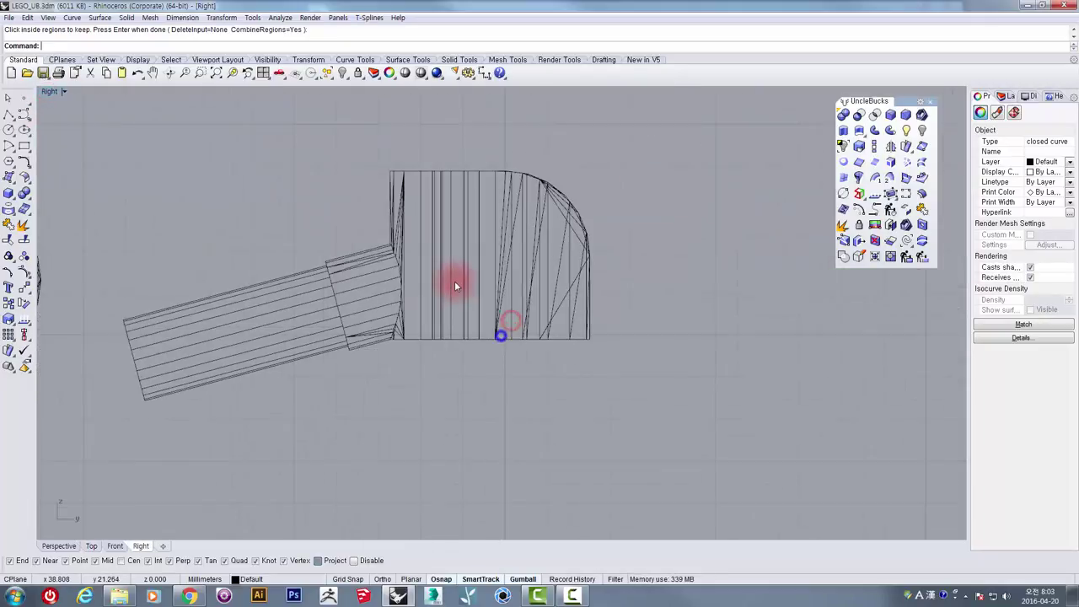
scroll(452, 282, down, 5)
drag(463, 427, 462, 284)
scroll(462, 284, up, 15)
scroll(454, 300, up, 4)
right_drag(436, 348, 474, 280)
text(m)
key(space)
click(431, 434)
key(shift)
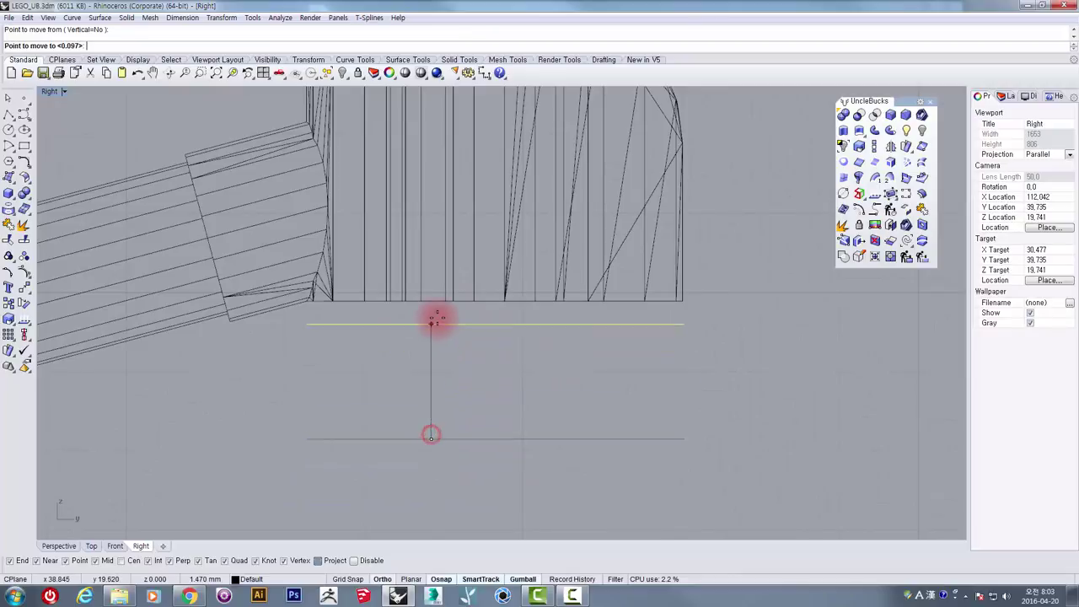
click(430, 301)
scroll(430, 301, down, 4)
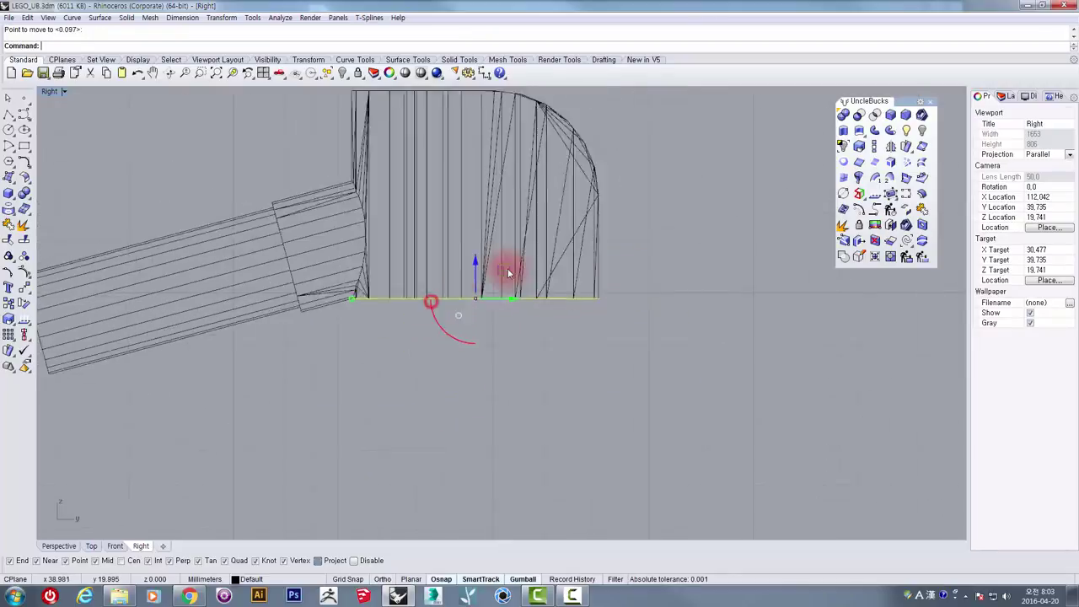
- Extrude the claw profile as a solid up to the top edge of the hand mesh
click(843, 132)
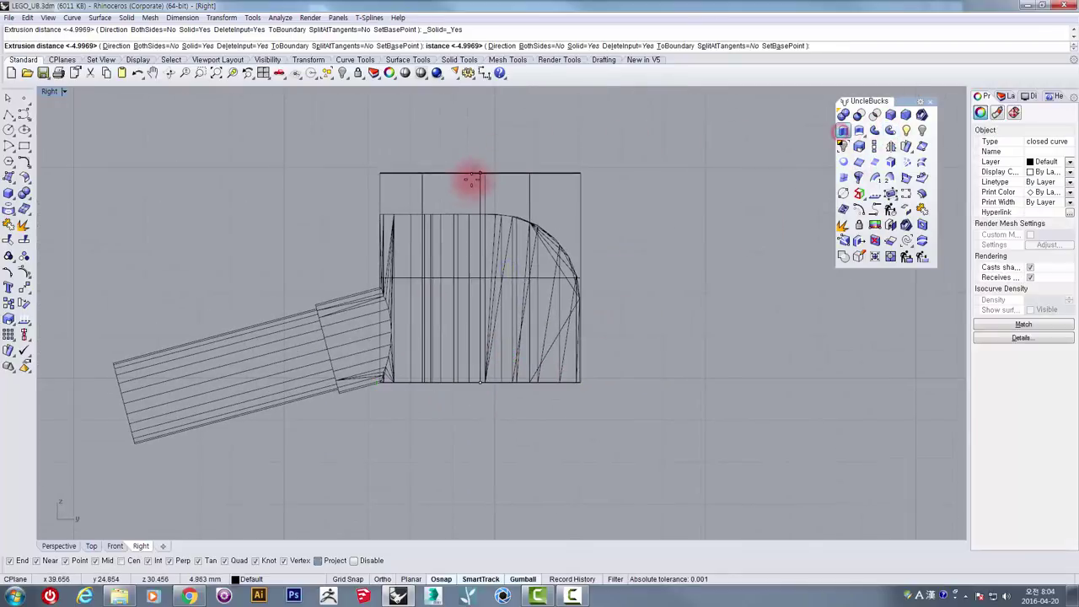
click(460, 211)
scroll(537, 257, up, 3)
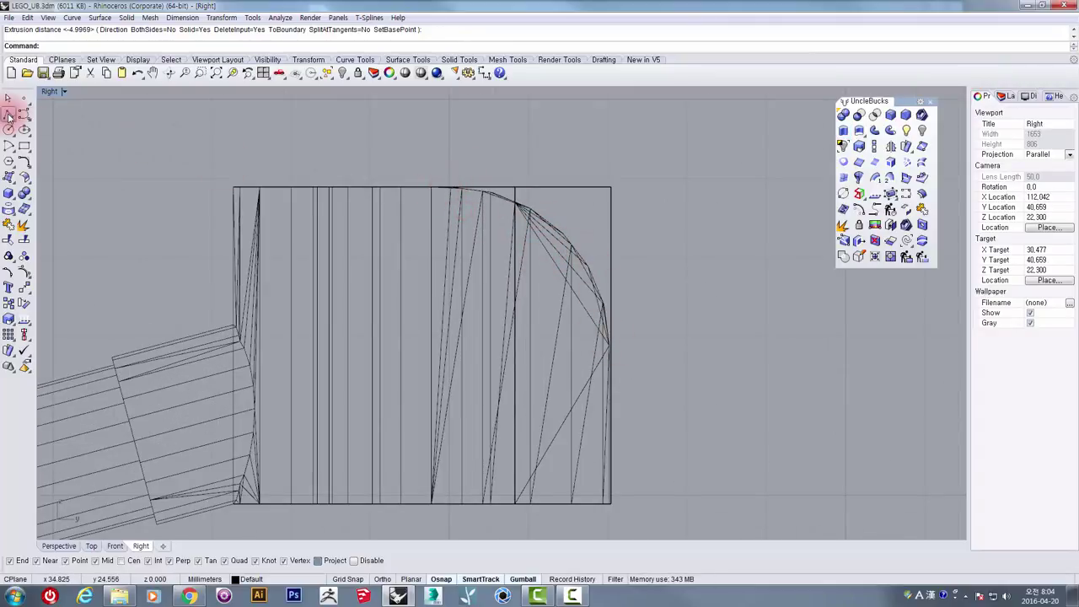
click(24, 161)
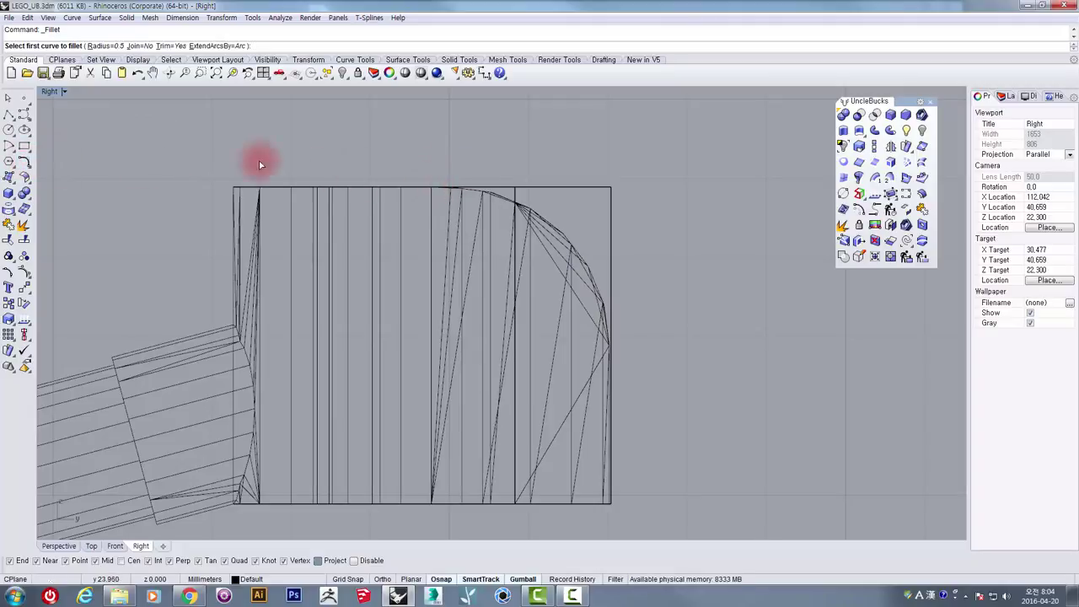
click(9, 150)
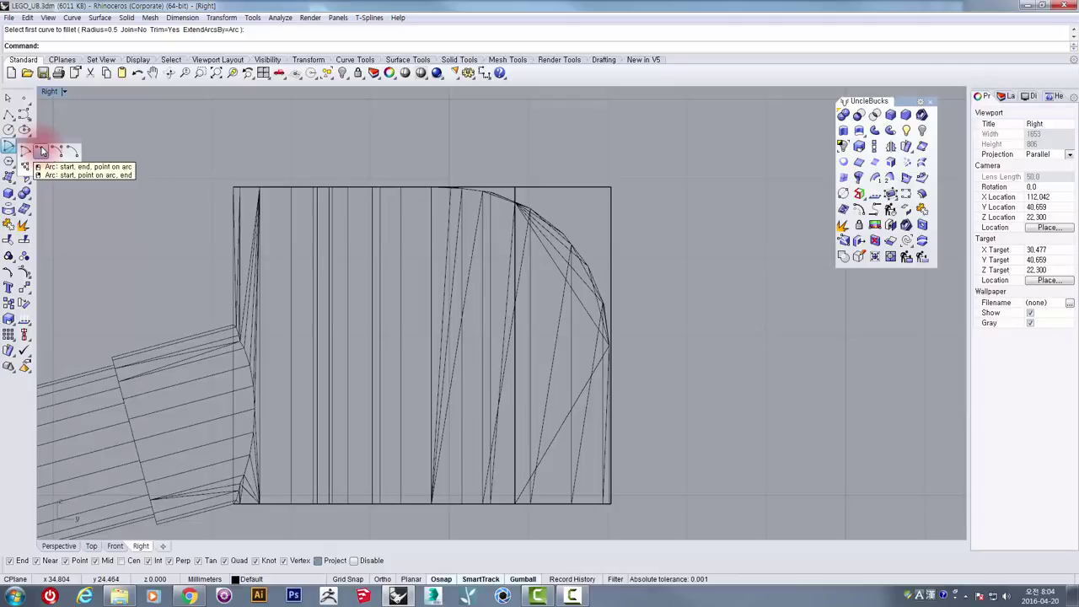
click(42, 150)
click(433, 186)
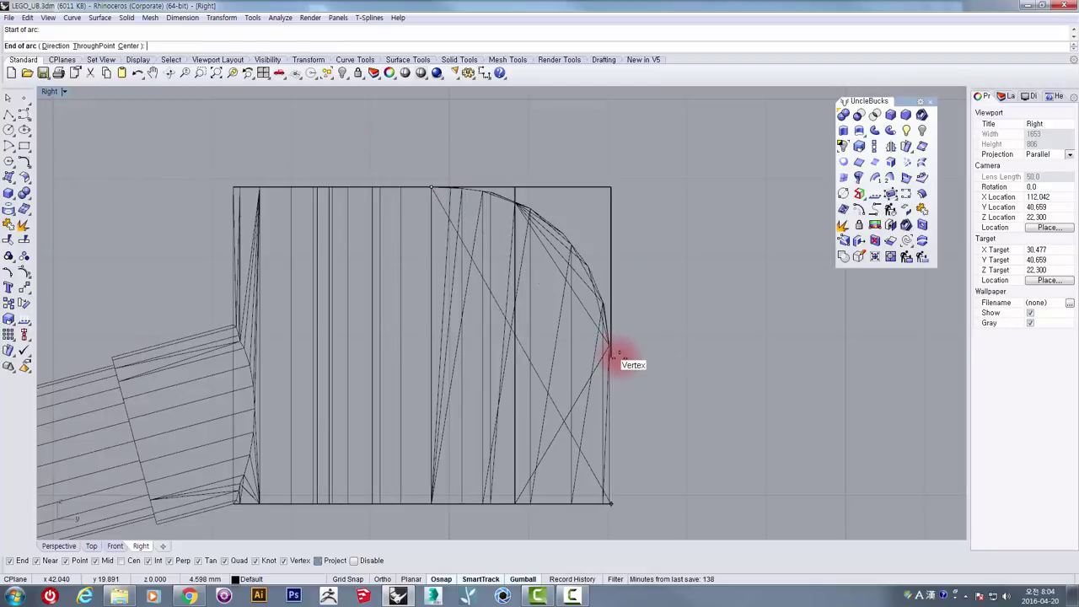
key(Escape)
scroll(483, 188, down, 2)
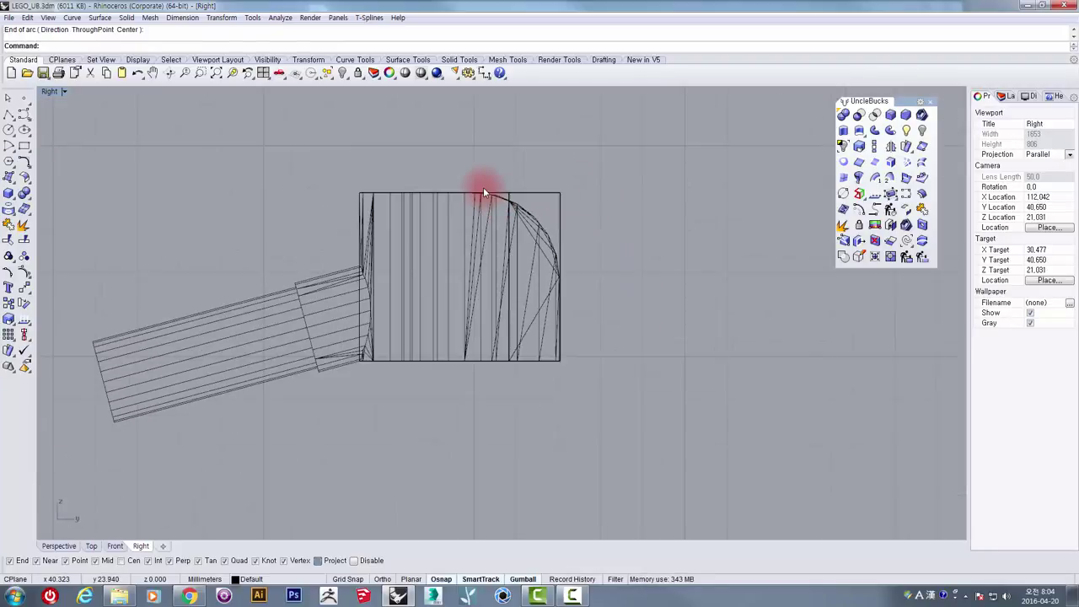
scroll(480, 192, up, 5)
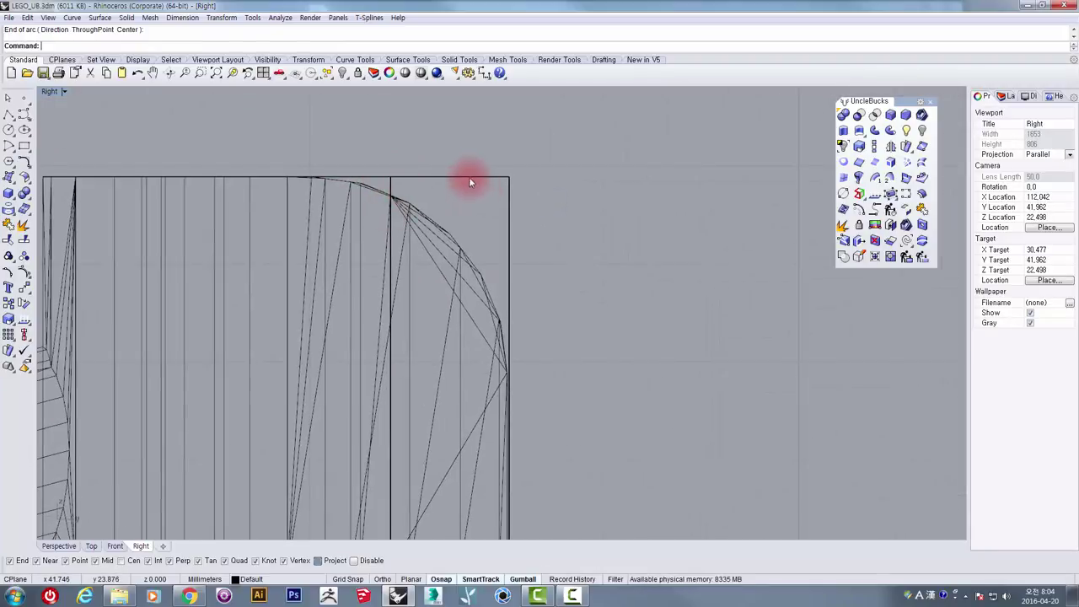
click(8, 113)
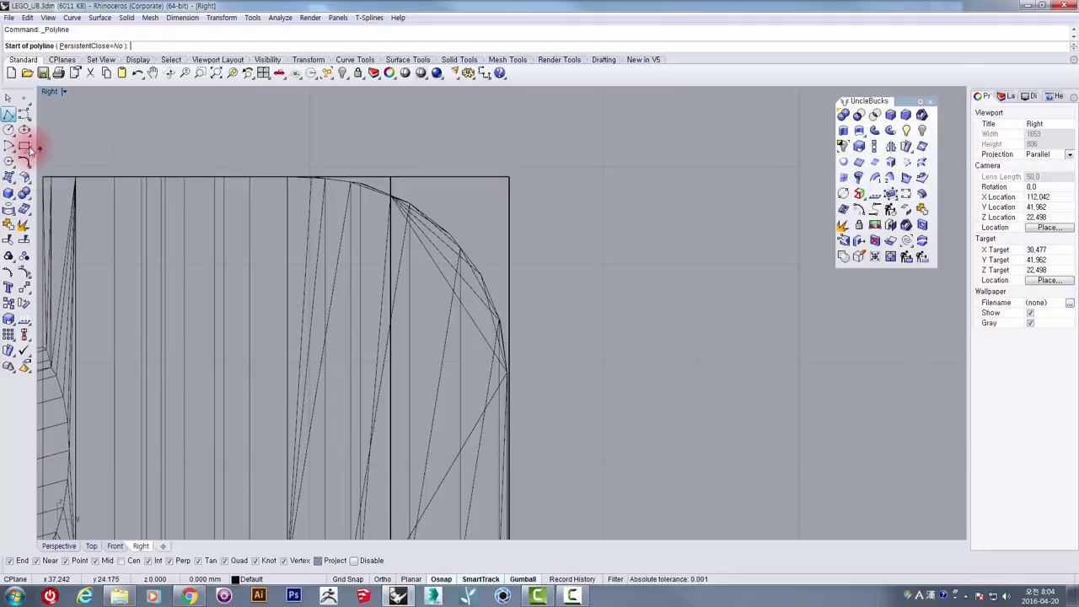
click(24, 147)
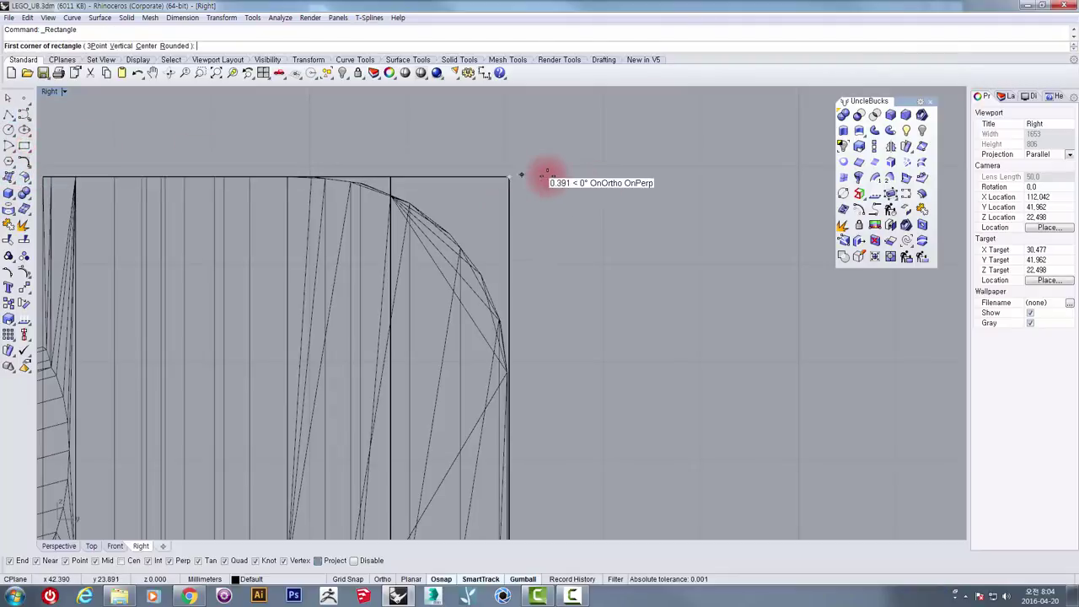
click(506, 178)
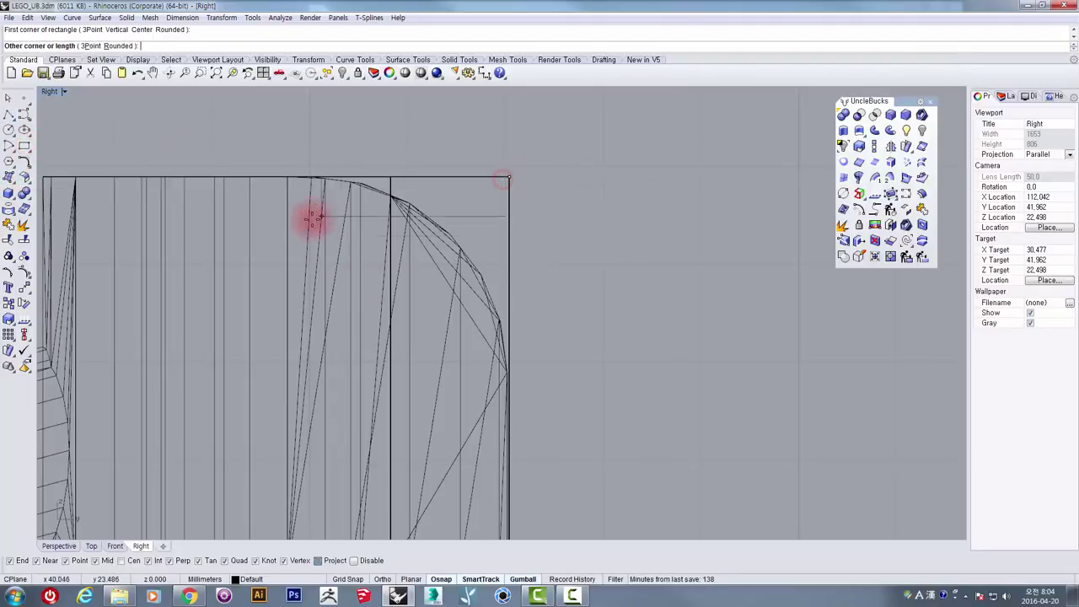
scroll(722, 251, down, 6)
key(Escape)
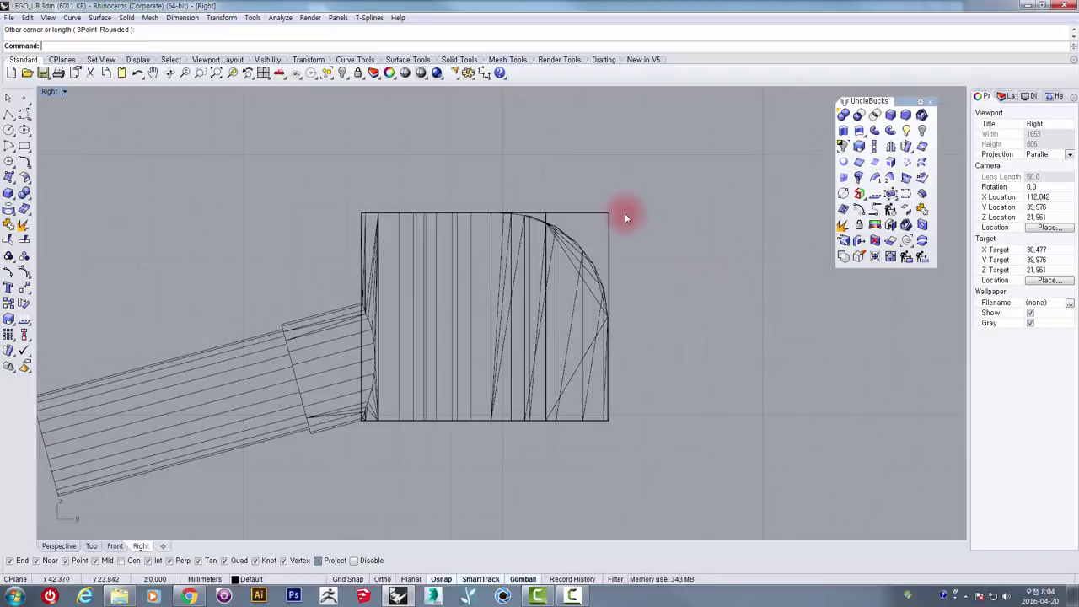
scroll(625, 207, up, 2)
right_drag(627, 207, 406, 175)
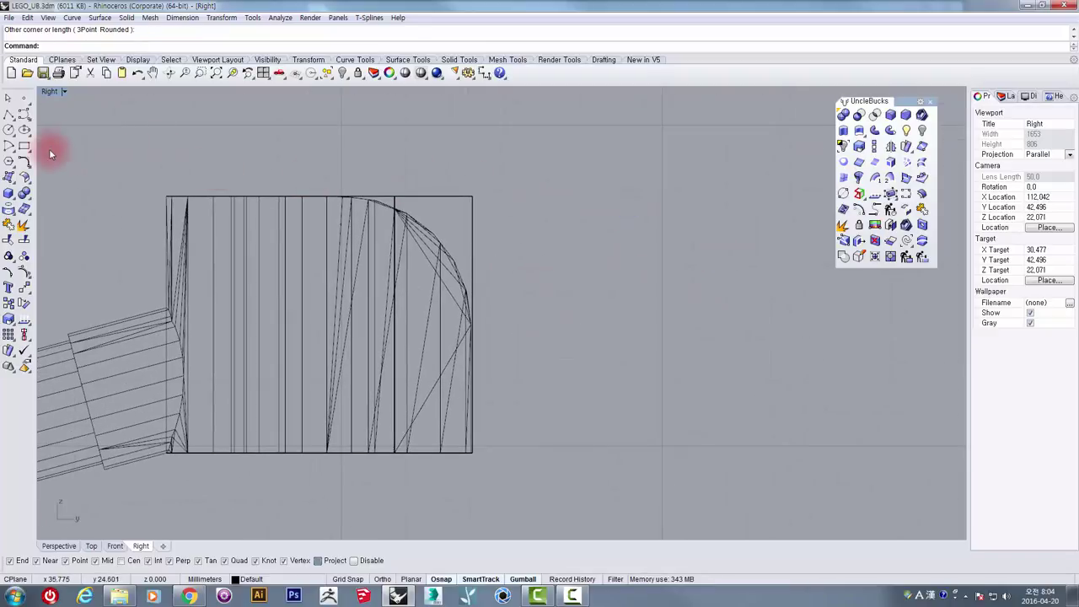
click(9, 115)
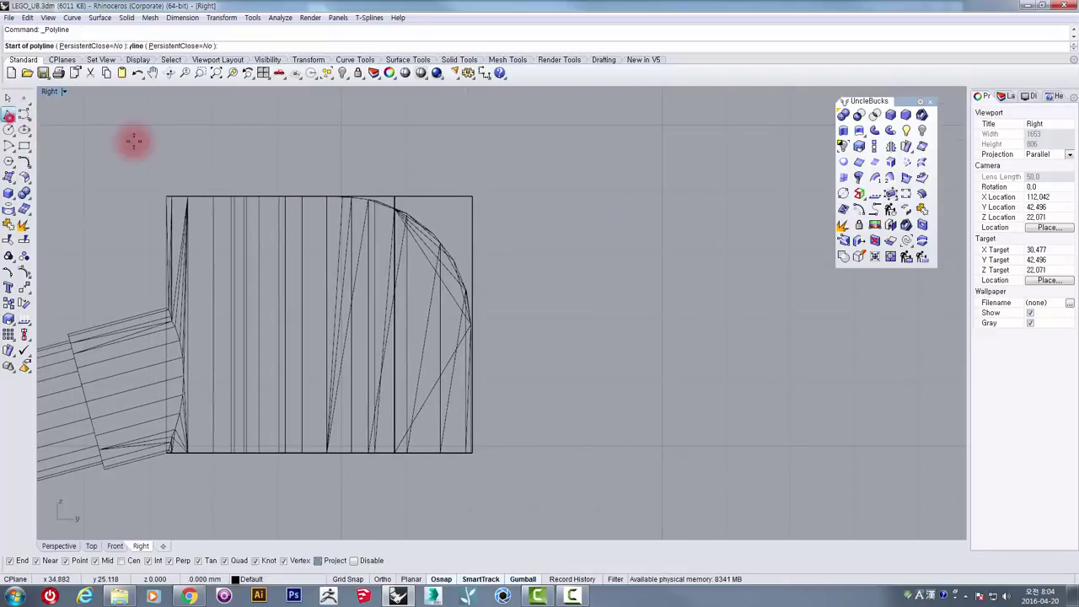
key(Escape)
- Move the reference hand mesh group about 20.5 mm sideways in the Right view, clear of the extruded claw solid
key(ctrl+a)
scroll(428, 232, down, 3)
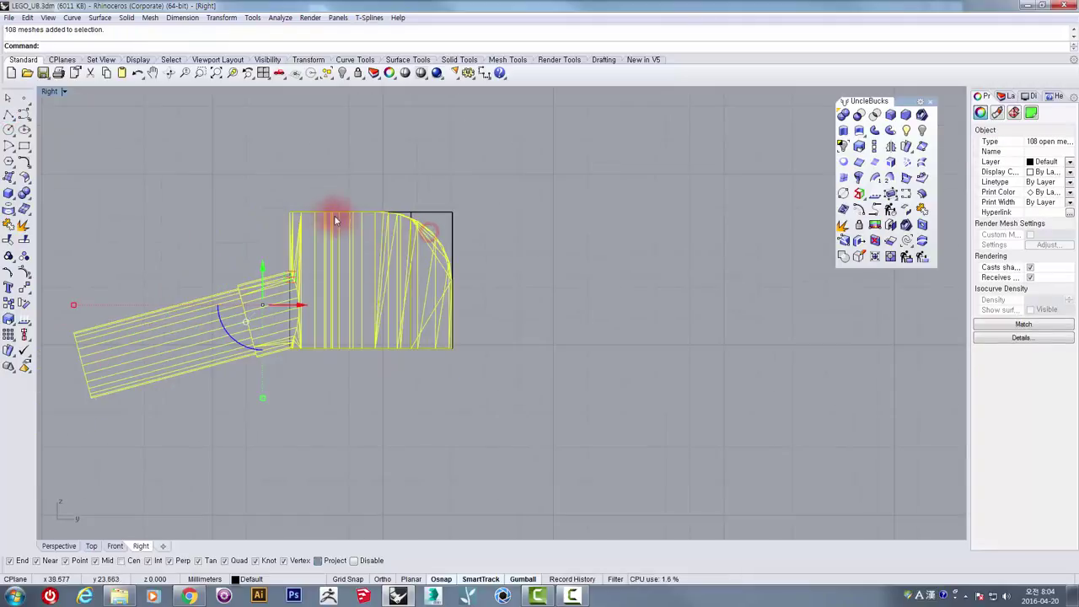
scroll(305, 229, down, 4)
drag(298, 251, 759, 271)
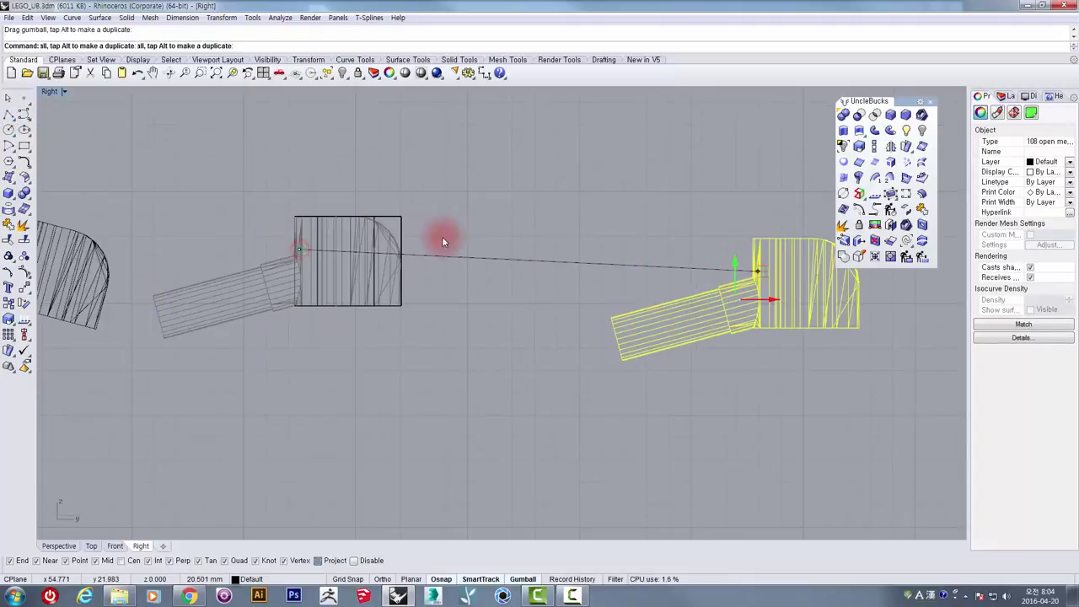
- Draw a line about 1.95 mm long in the Right view along the claw solid's upper edge, ending at its outer corner
scroll(382, 236, up, 6)
scroll(383, 238, up, 3)
click(8, 118)
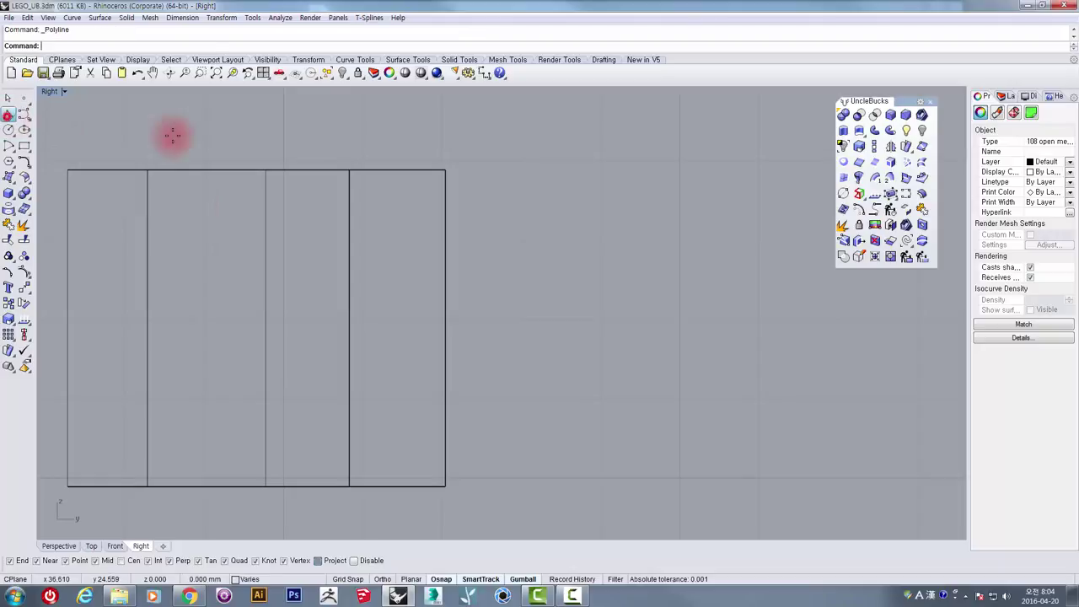
click(289, 171)
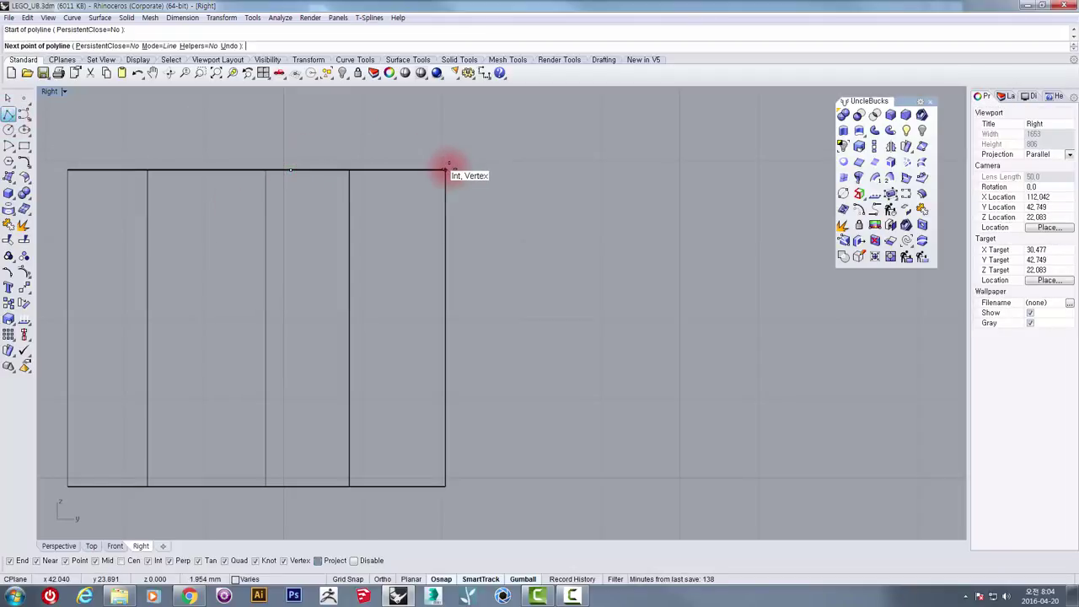
click(445, 170)
key(Return)
- Rotate the short line 90 degrees and move its end onto the claw's upper outer corner, running down the vertical edge
drag(261, 147, 466, 229)
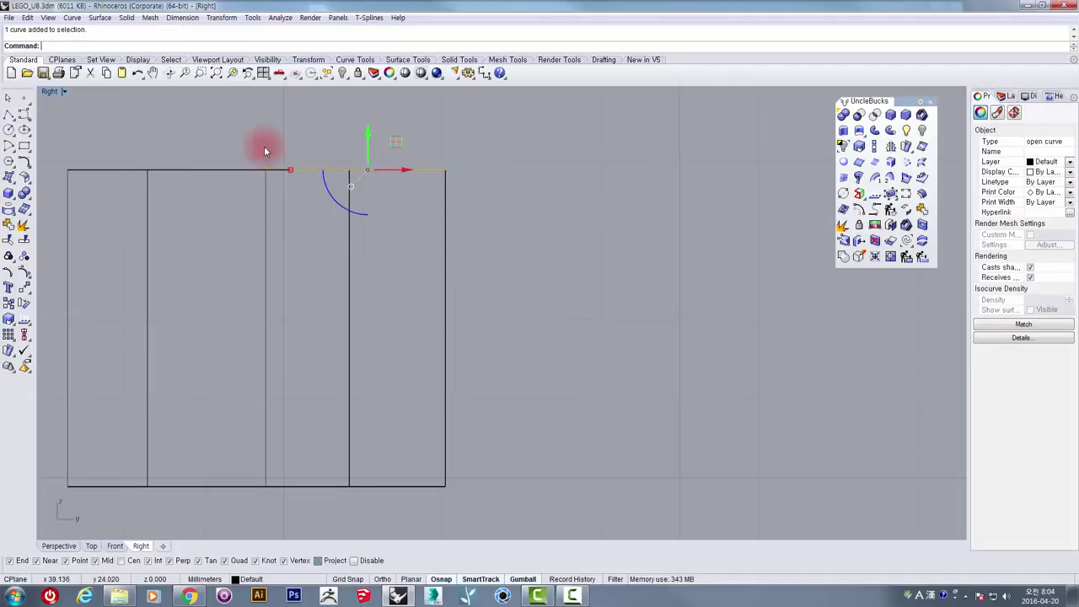
drag(404, 146, 661, 339)
right_drag(647, 212, 652, 241)
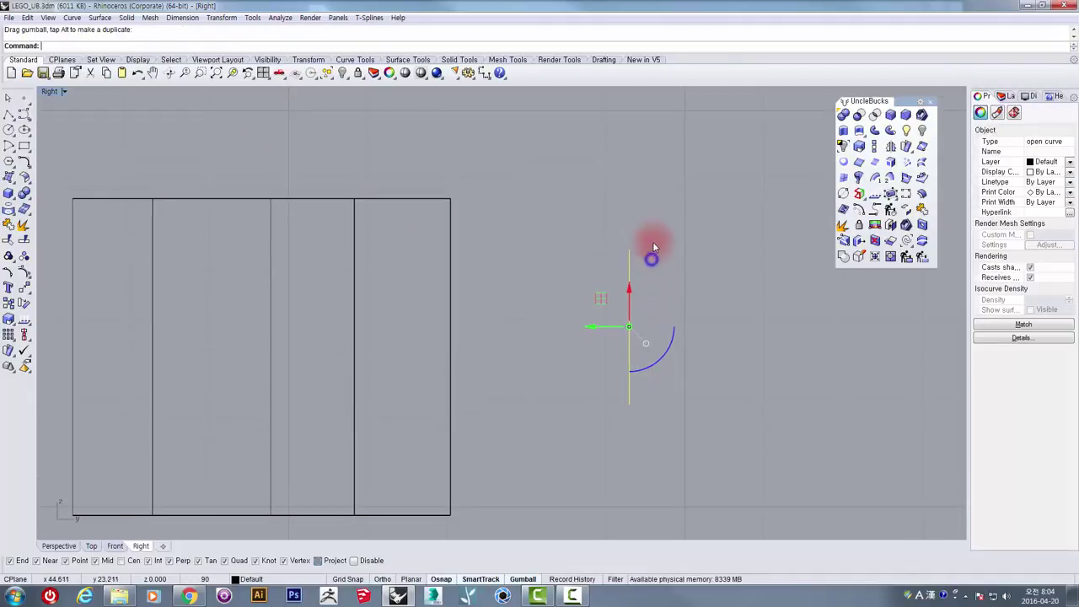
text(m)
key(Return)
click(624, 251)
click(450, 200)
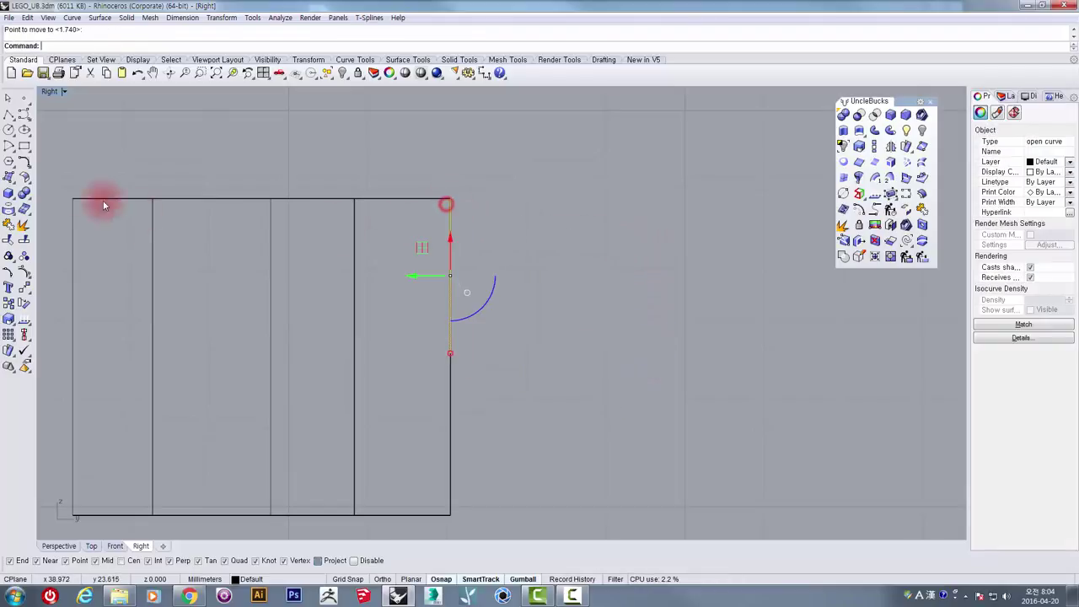
- Draw a circle of about 1.95 mm radius, centred level with both line ends and tangent to the claw's upper and outer edges
click(8, 129)
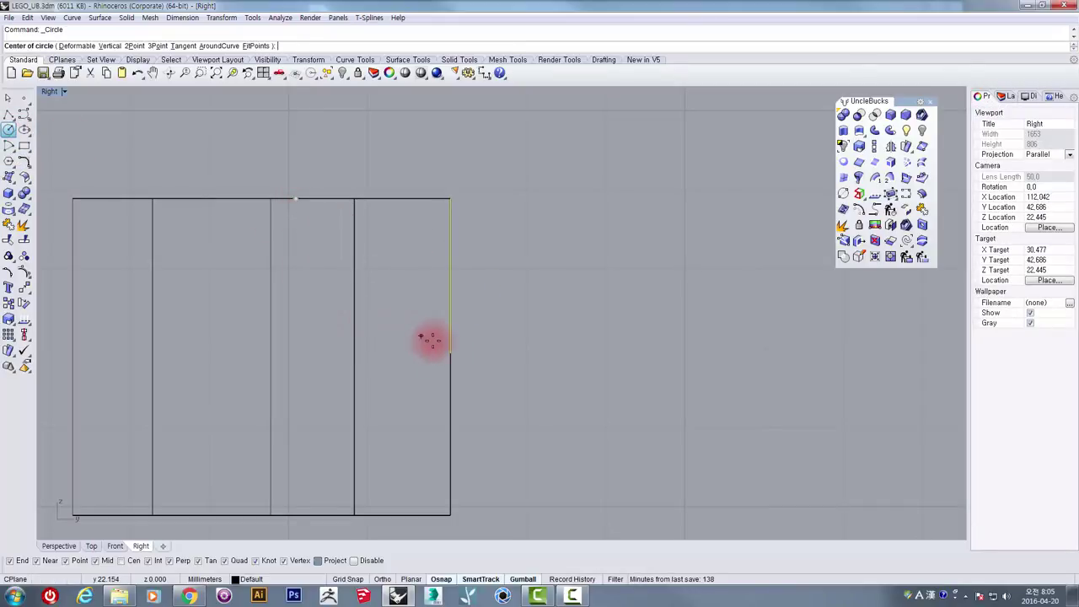
click(296, 352)
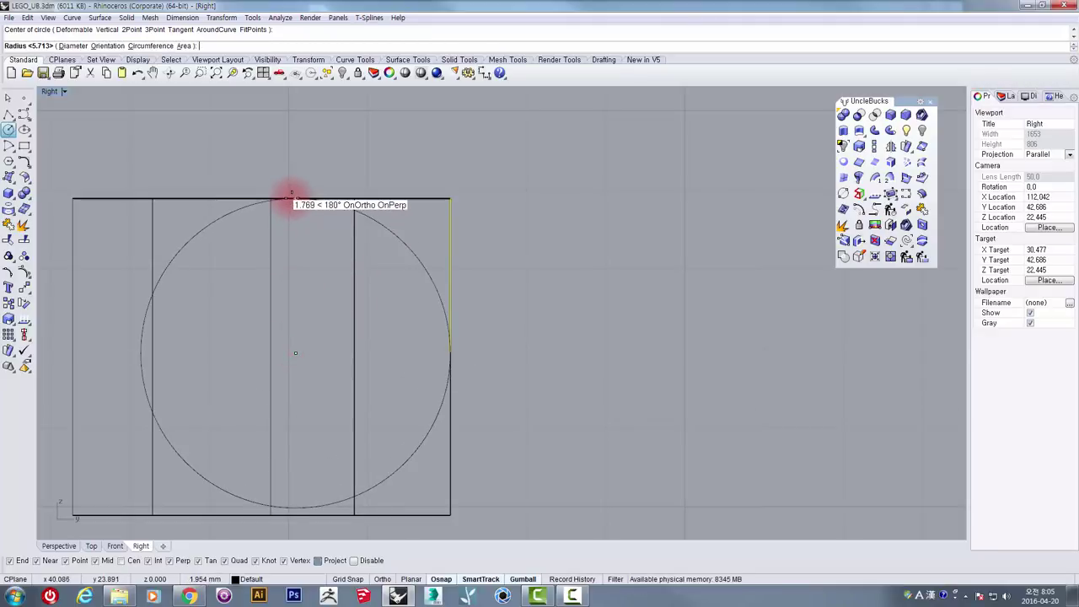
click(295, 199)
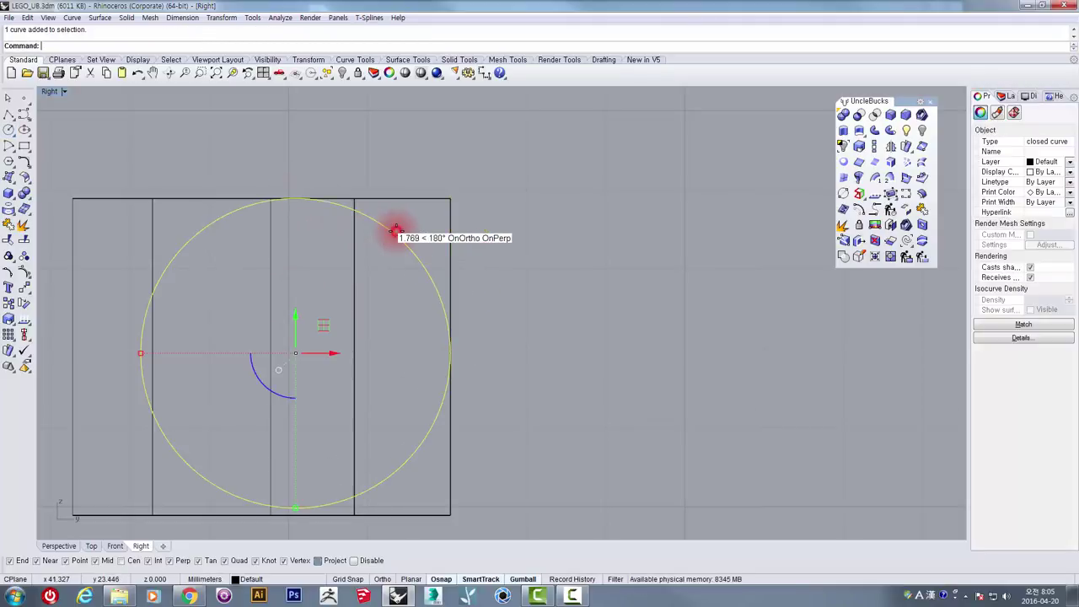
- Draw a polyline from the circle's upper quadrant around outside the claw's corner and back to the circle's outer quadrant
click(9, 114)
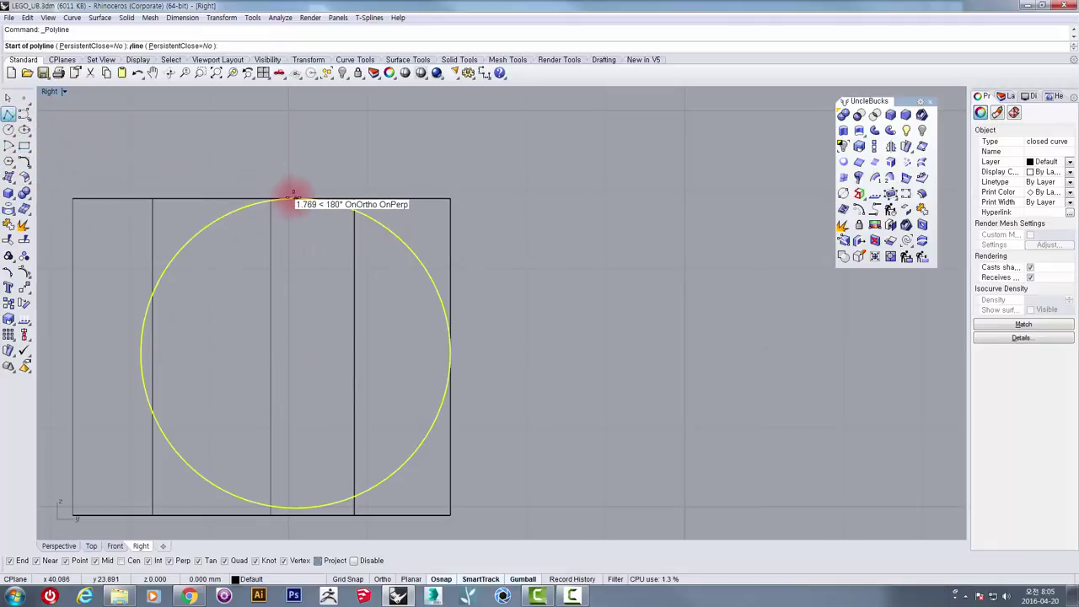
click(295, 199)
scroll(291, 196, down, 3)
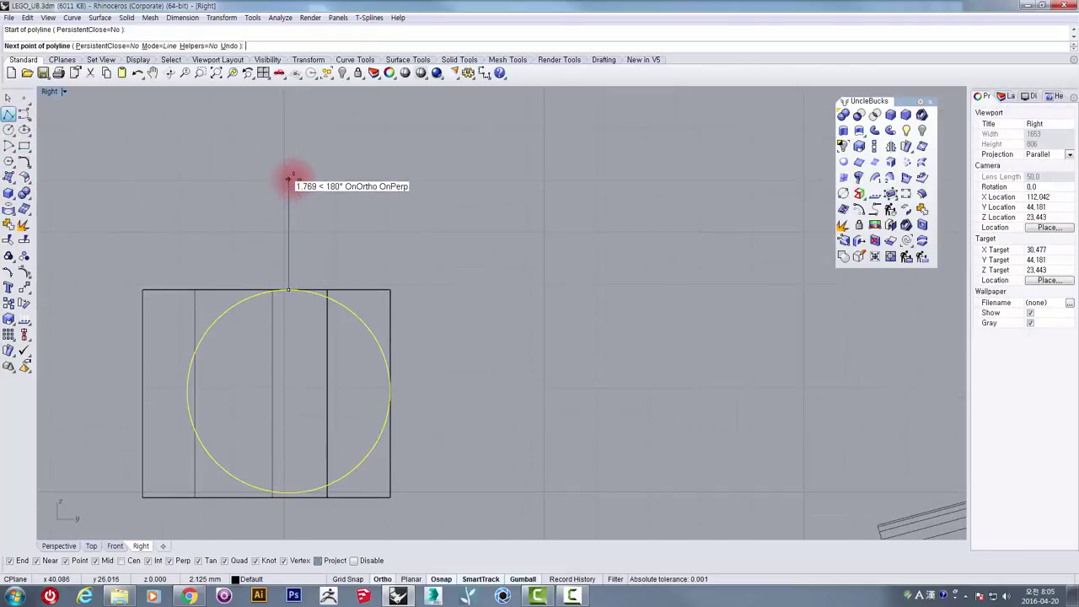
click(292, 178)
click(544, 178)
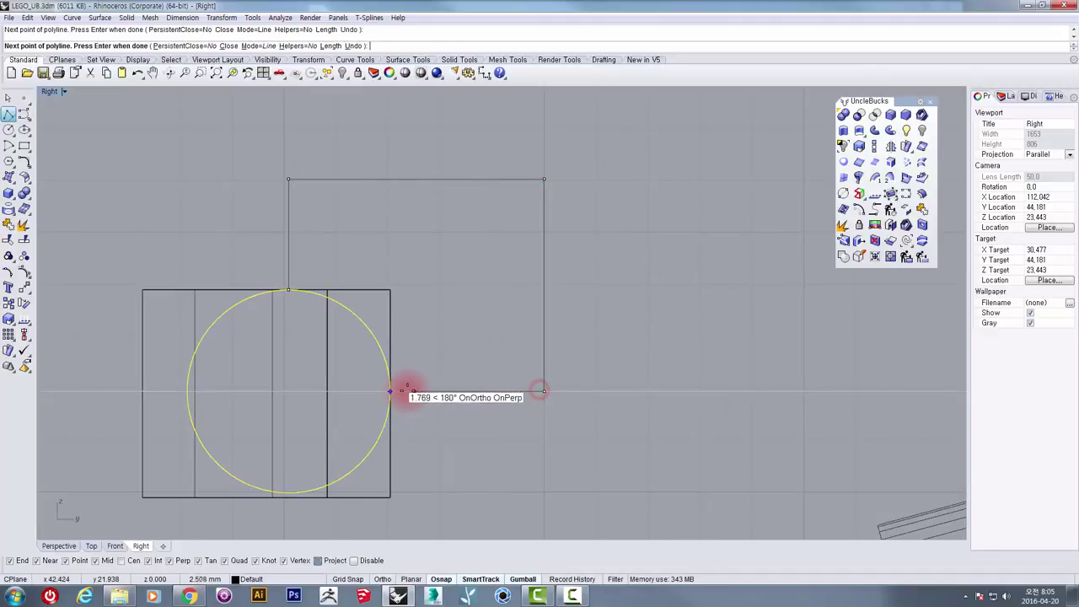
click(391, 391)
key(Return)
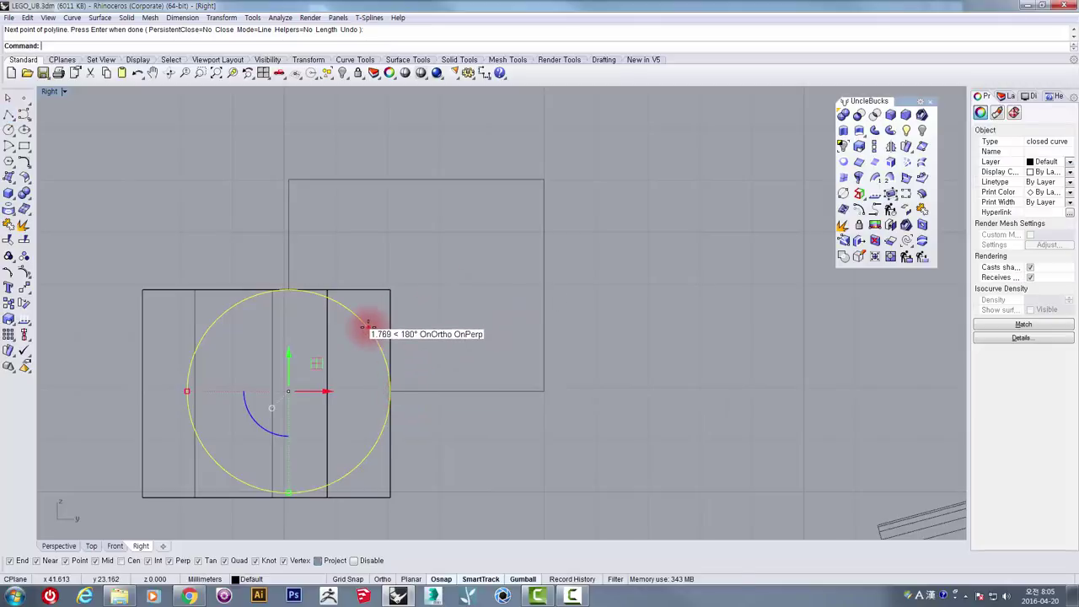
- Create a closed cutter profile from the circle and polyline with CurveBoolean, keeping the region outside the rounded corner
shift+click(544, 244)
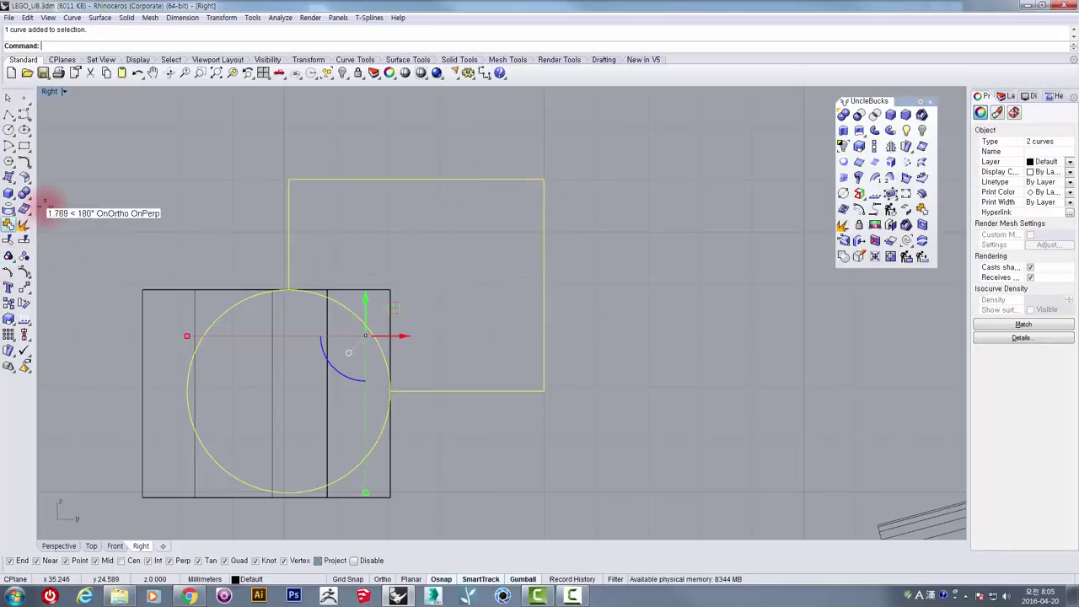
click(443, 245)
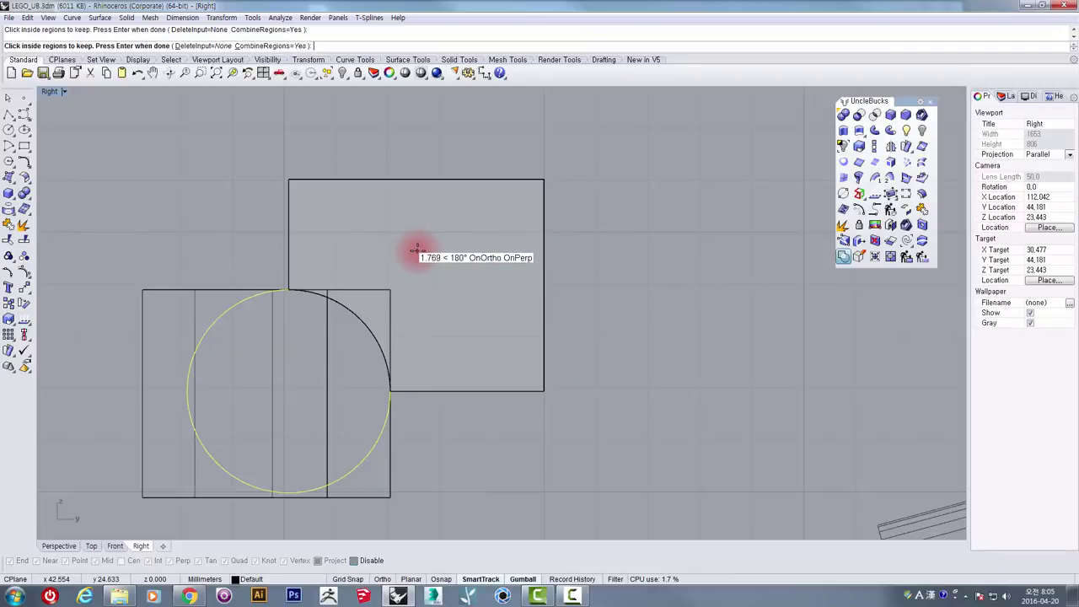
key(Return)
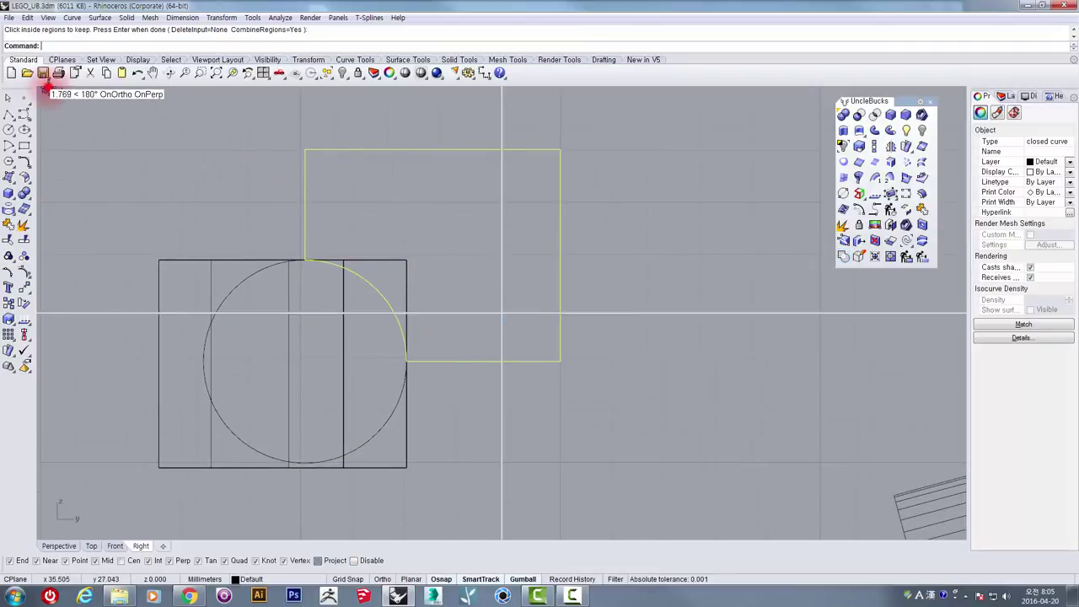
- Move the cutter profile about 26.25 mm to beside the claw in Perspective and extrude it as a solid longer than the claw's width
double_click(47, 88)
double_click(520, 92)
right_drag(588, 150, 511, 193)
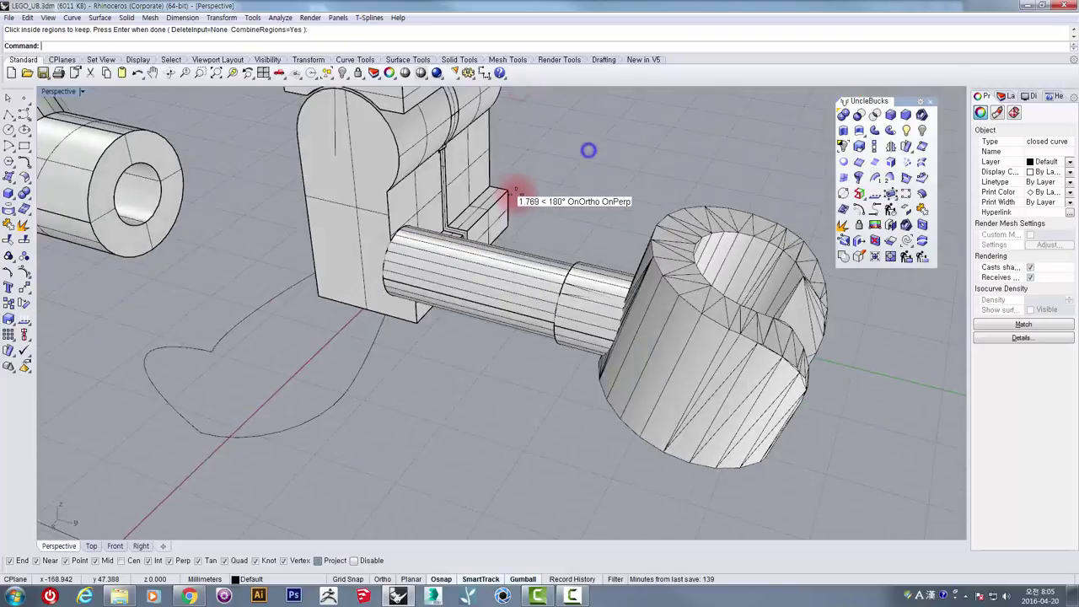
scroll(514, 194, down, 11)
shift+right_drag(600, 191, 469, 255)
mouse_move(637, 244)
right_down()
mouse_move(608, 258)
mouse_move(641, 247)
right_up()
drag(782, 234, 638, 409)
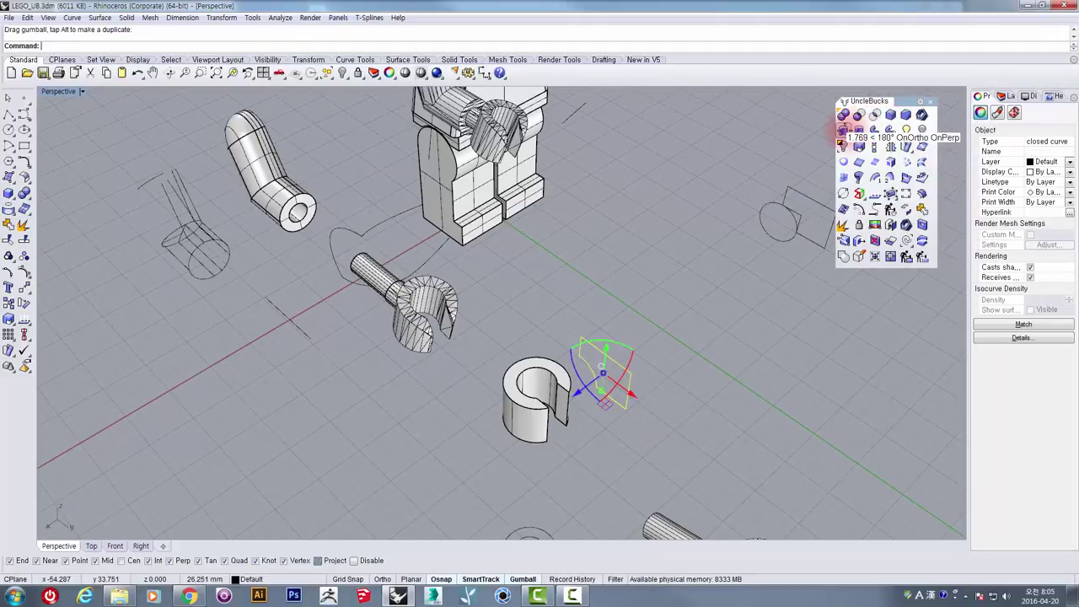
click(842, 129)
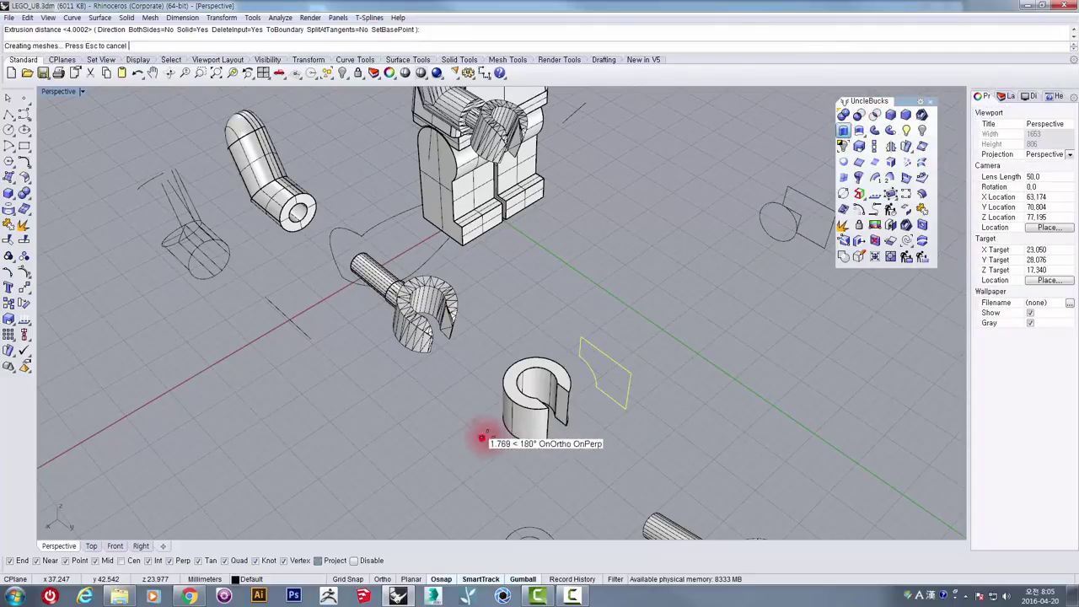
click(622, 303)
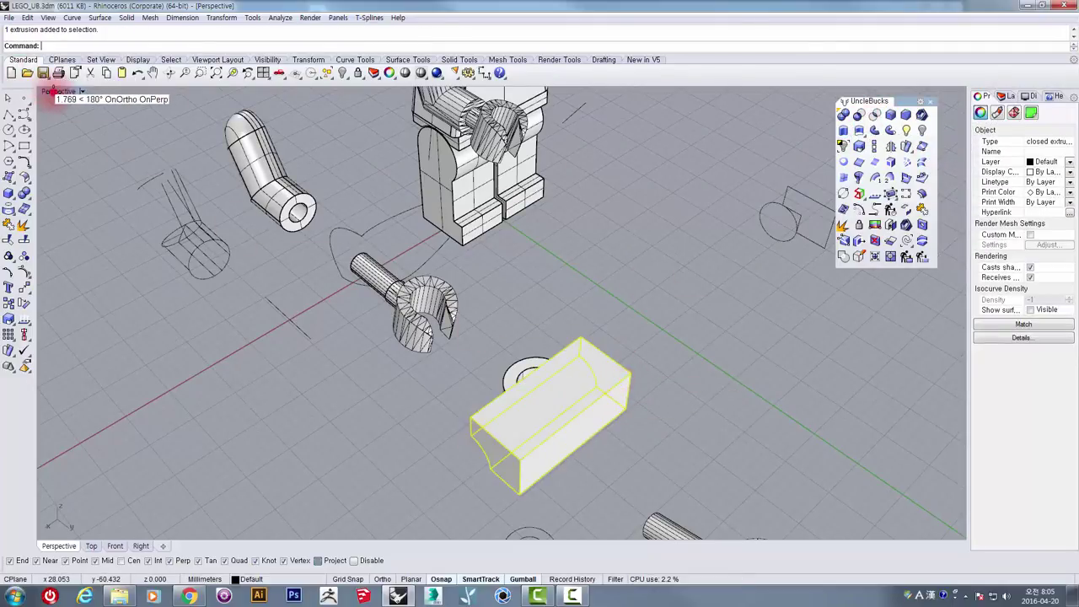
- Move the cutter solid sideways in the Top view by its edge midpoint, centring it across the claw's opening
double_click(53, 91)
right_drag(223, 167, 236, 268)
right_drag(250, 224, 274, 207)
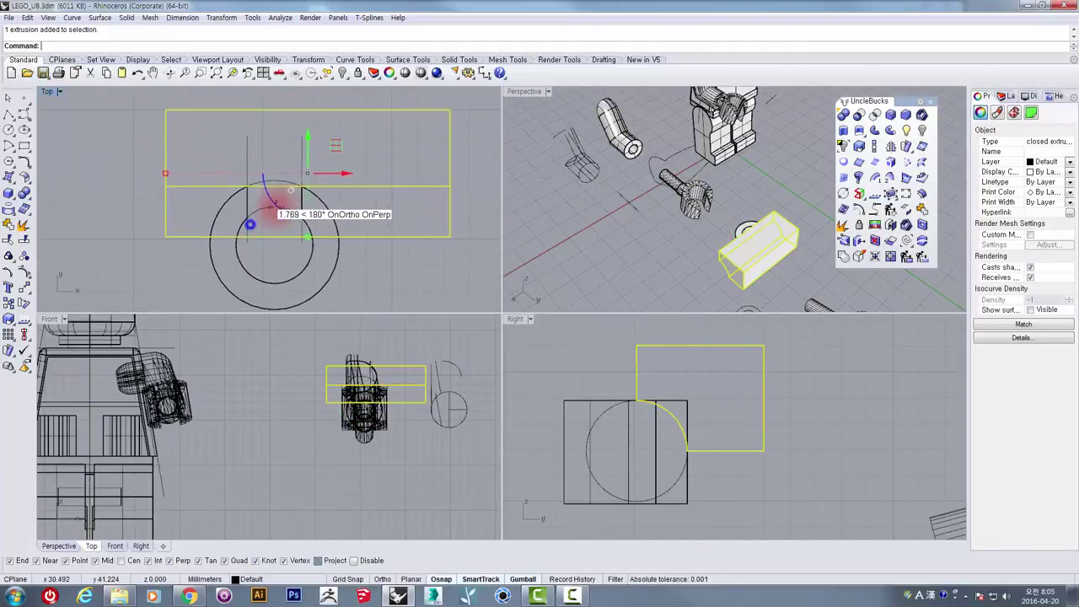
text(m)
key(Return)
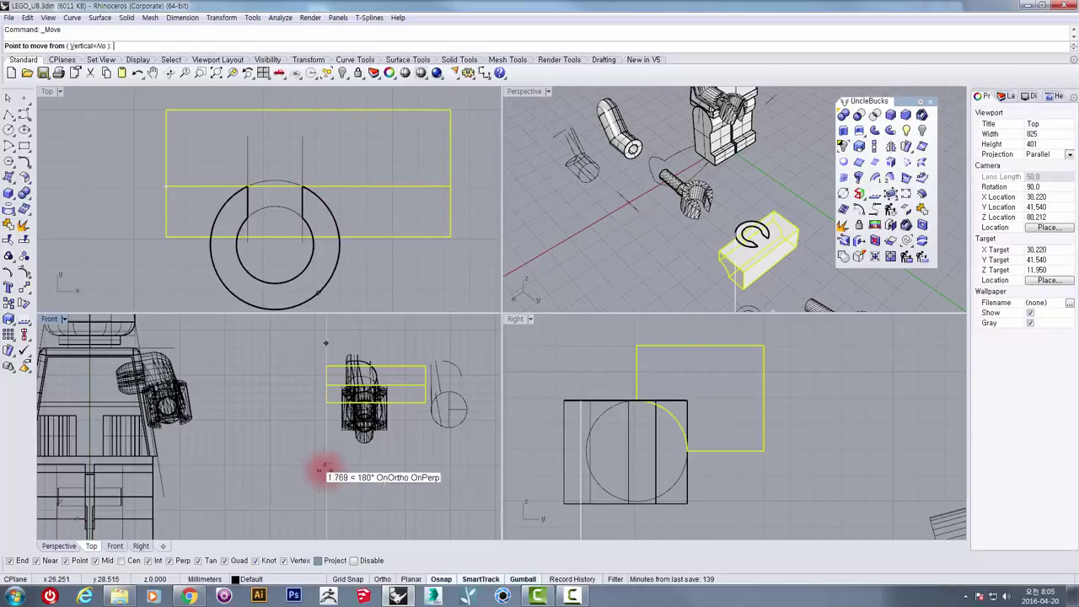
click(284, 560)
right_drag(322, 216, 326, 260)
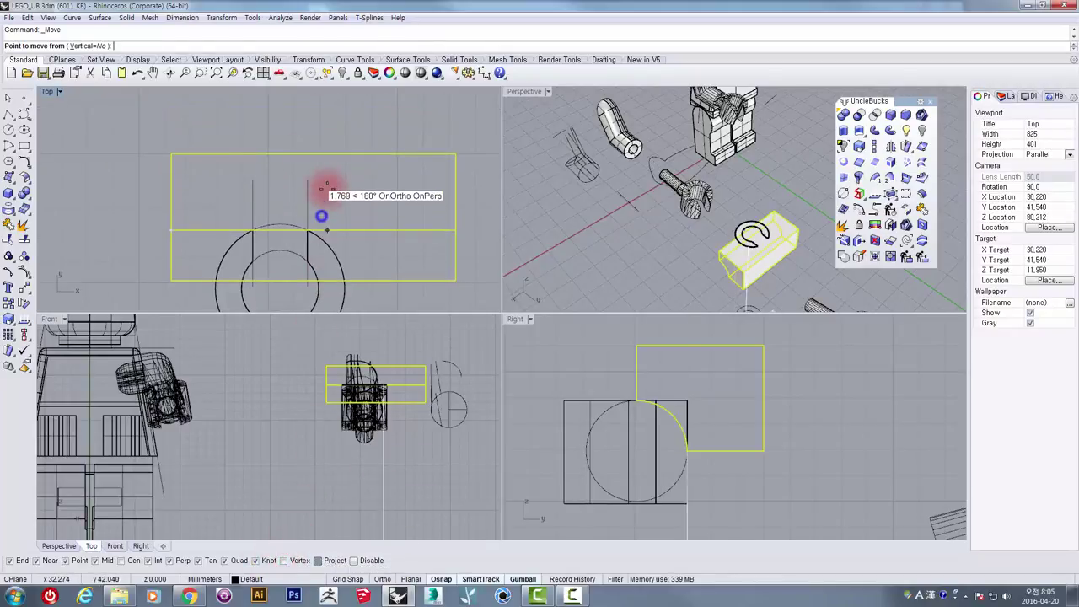
click(312, 154)
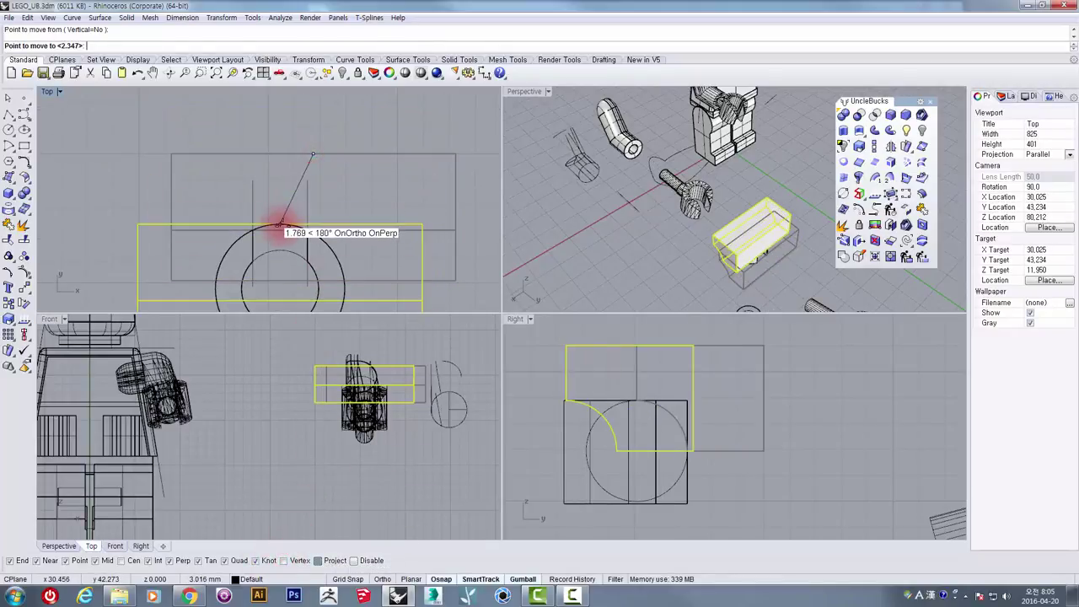
click(281, 154)
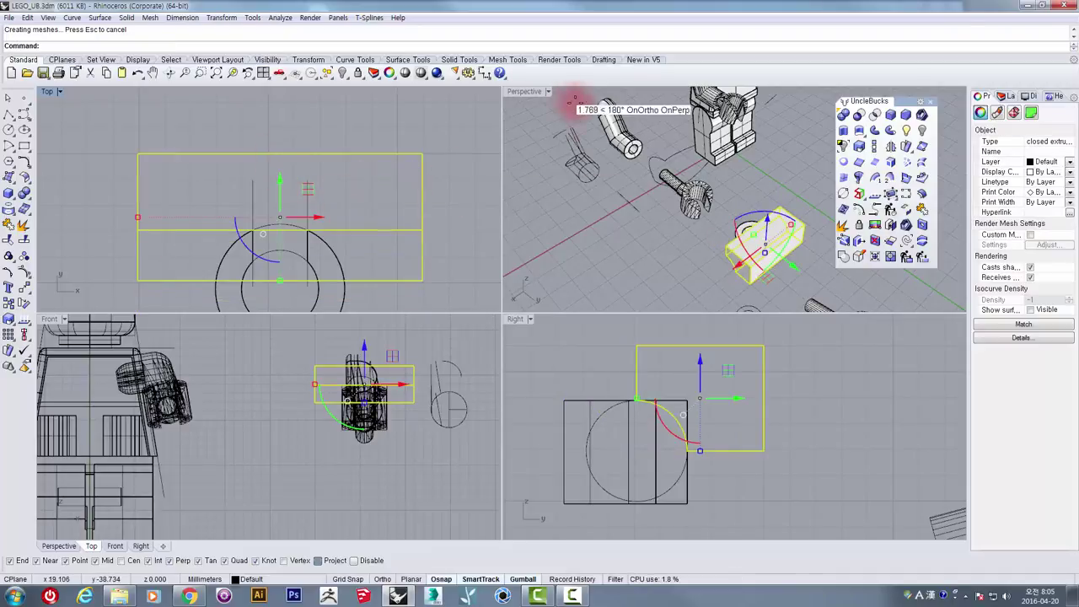
- Subtract the cutter solid from the claw with a Boolean difference to round the claw's upper corner
double_click(524, 91)
shift+right_drag(581, 275, 614, 264)
click(688, 243)
scroll(576, 284, up, 5)
click(571, 297)
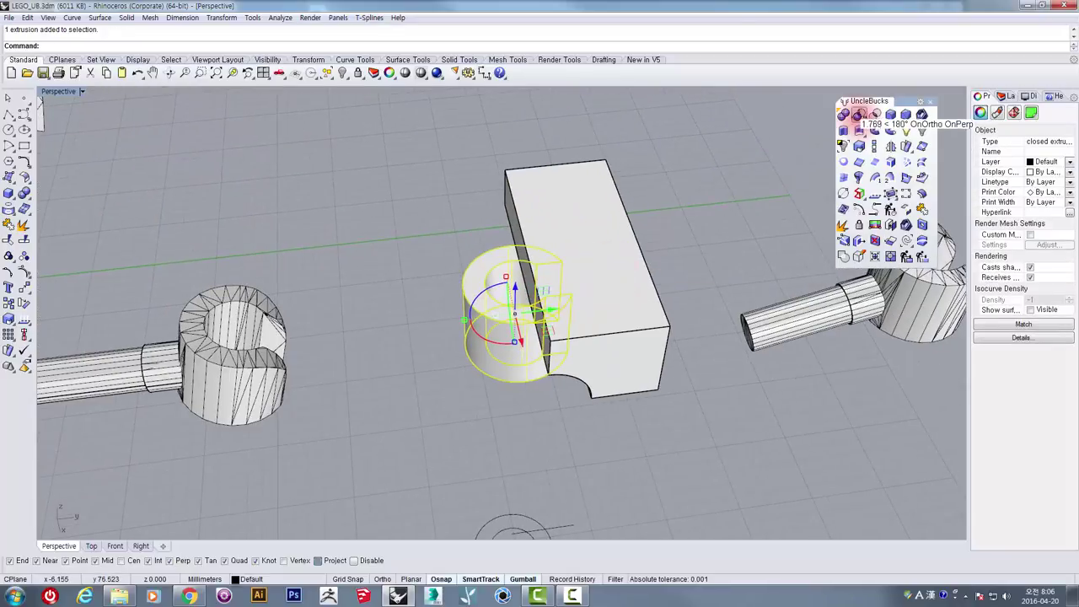
click(858, 115)
click(611, 199)
key(Return)
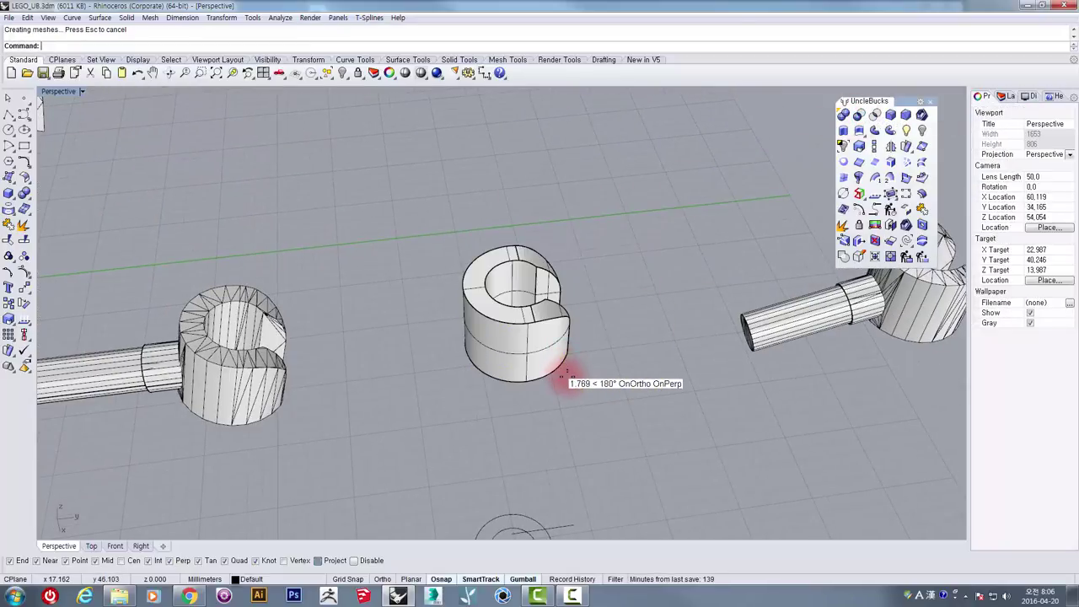
- Move the rounded claw in the Right view from its inner edge onto the original tilted hand mesh beside the wrist
right_drag(591, 306, 410, 252)
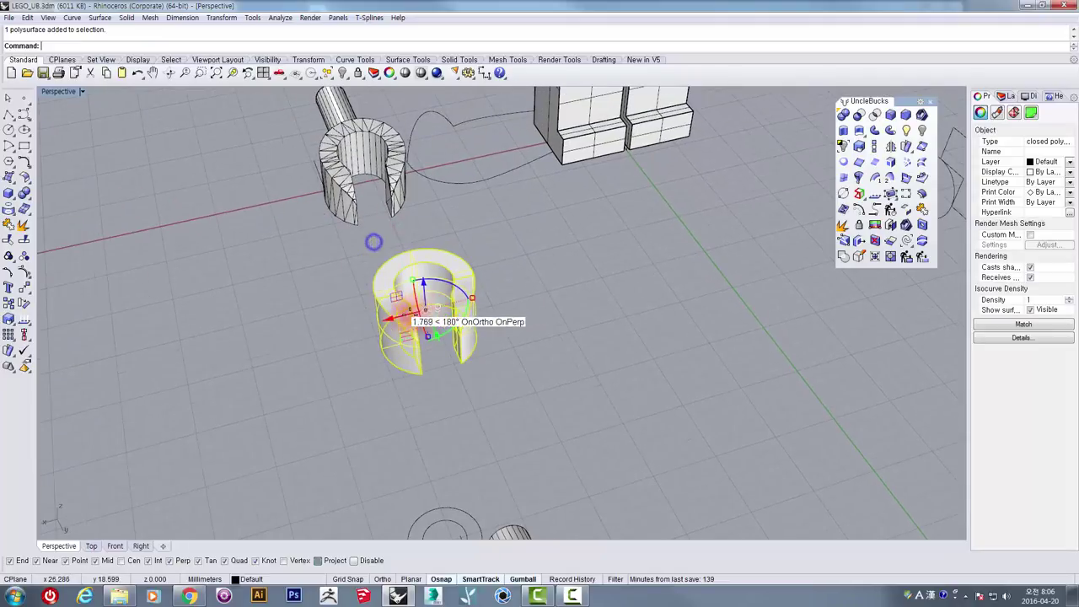
double_click(49, 89)
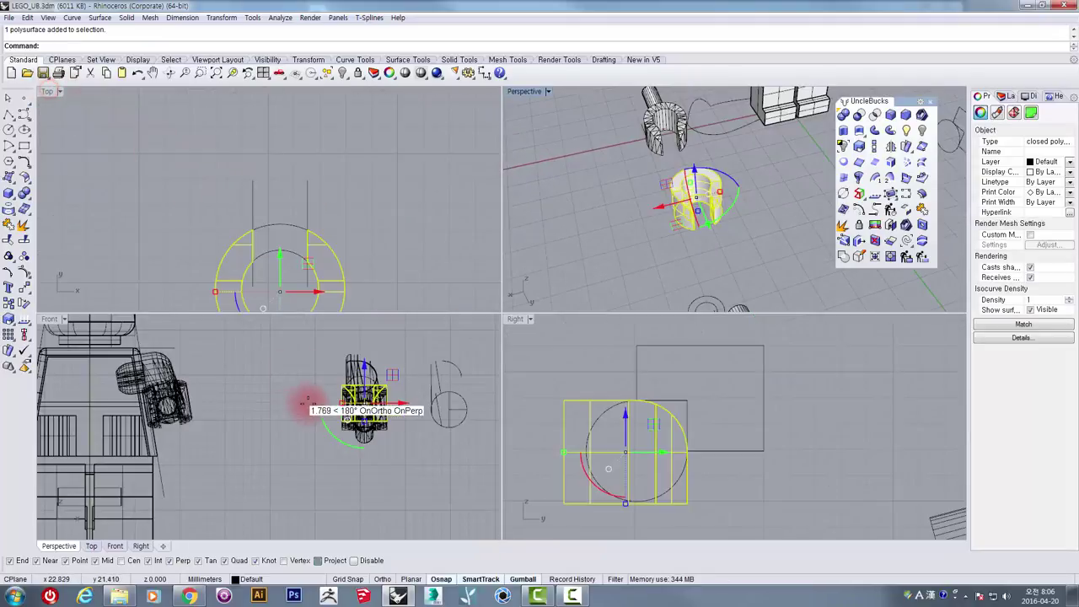
double_click(516, 319)
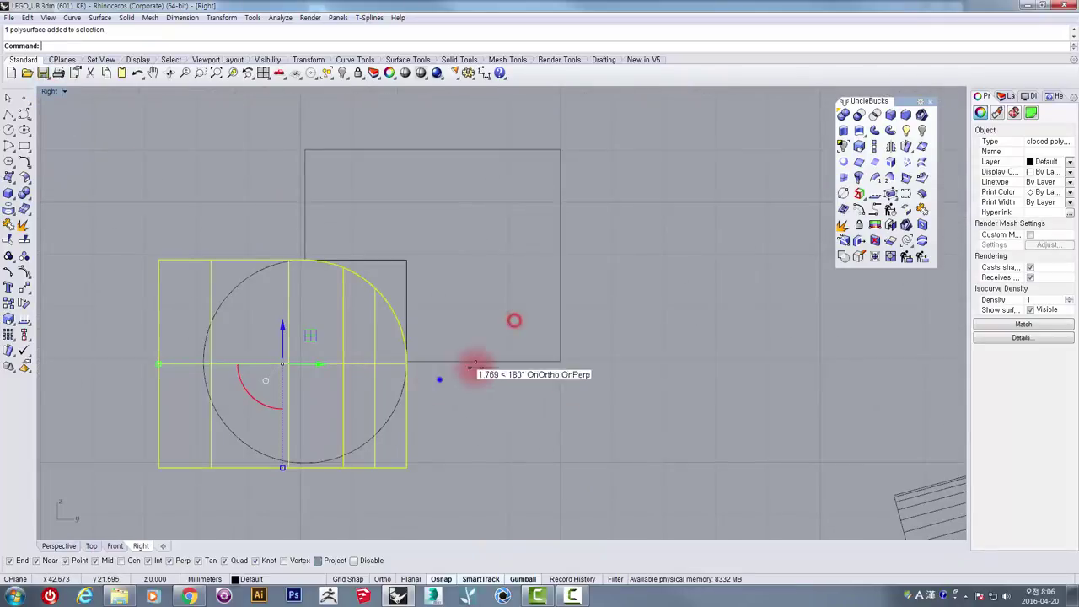
scroll(582, 325, down, 5)
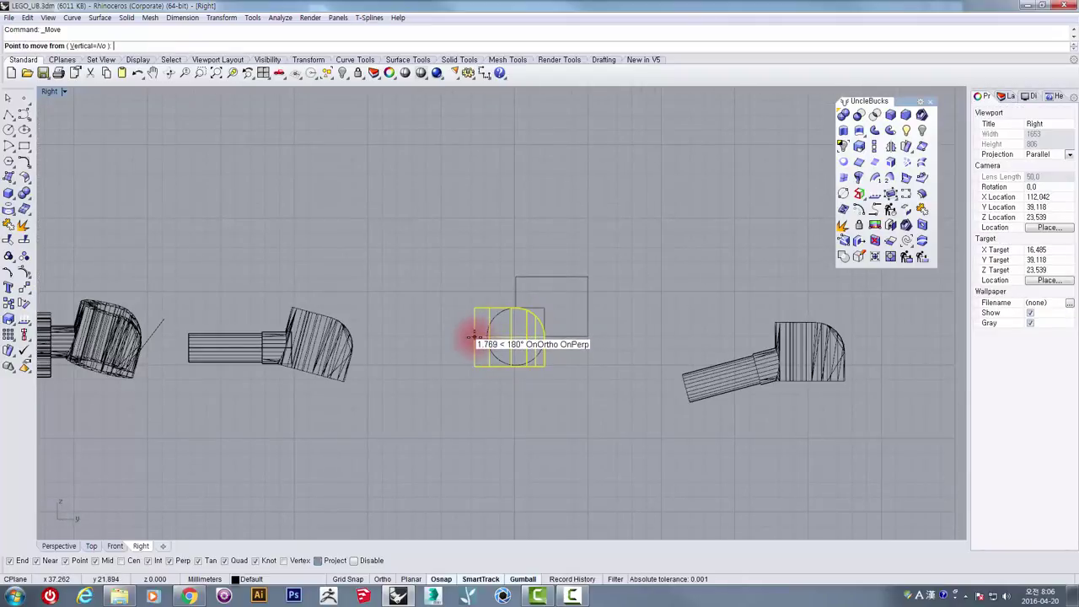
click(472, 337)
scroll(279, 350, up, 2)
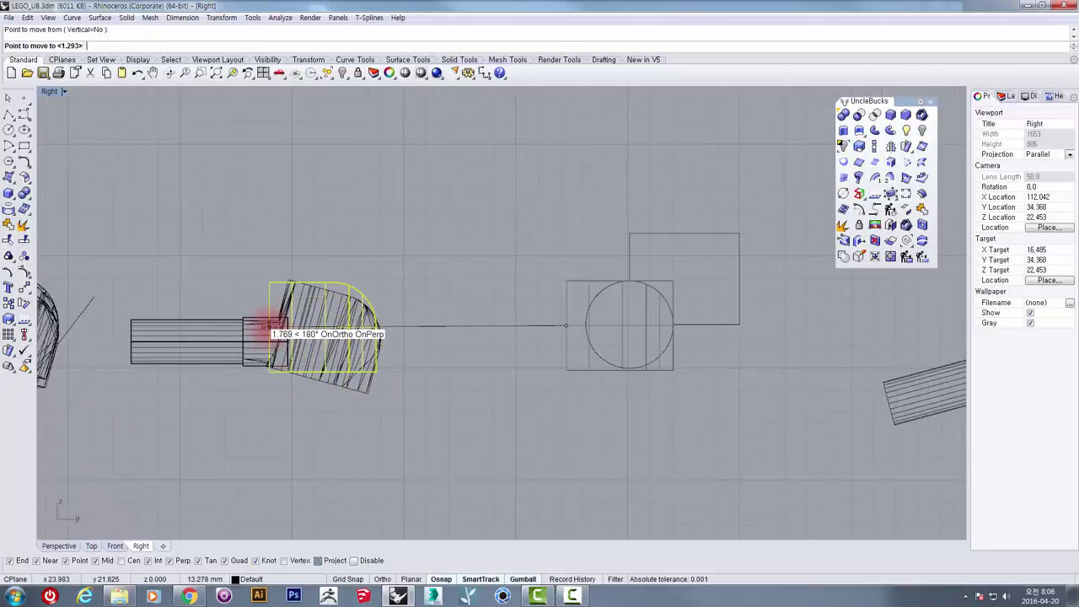
scroll(272, 325, up, 2)
click(317, 342)
- Rotate the claw to the hand mesh's tilt and nudge it until its outline lines up with the mesh in the Right view
drag(325, 344, 391, 324)
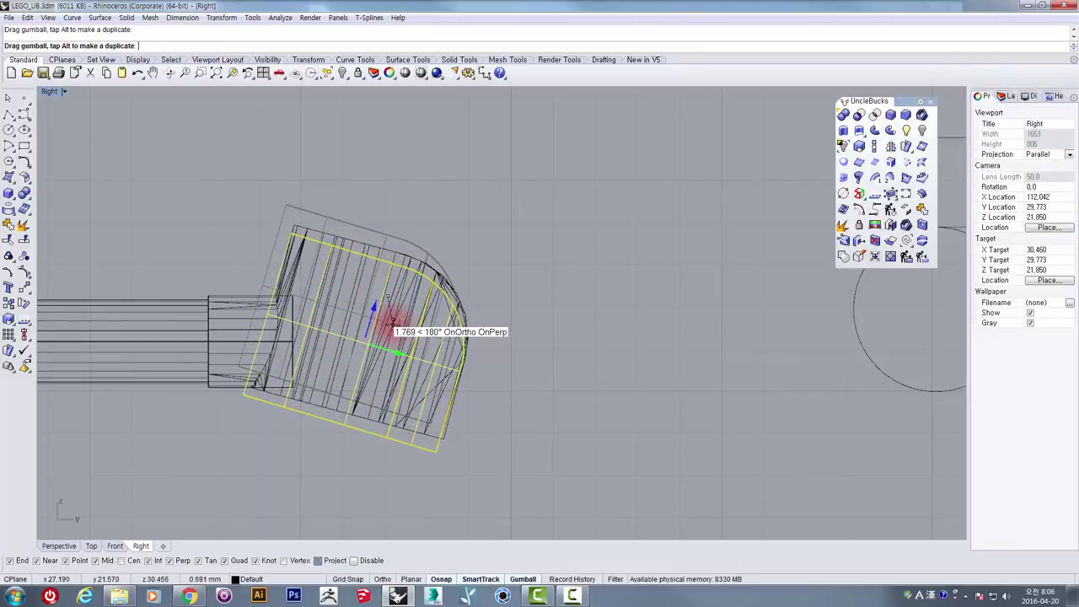
drag(389, 322, 394, 316)
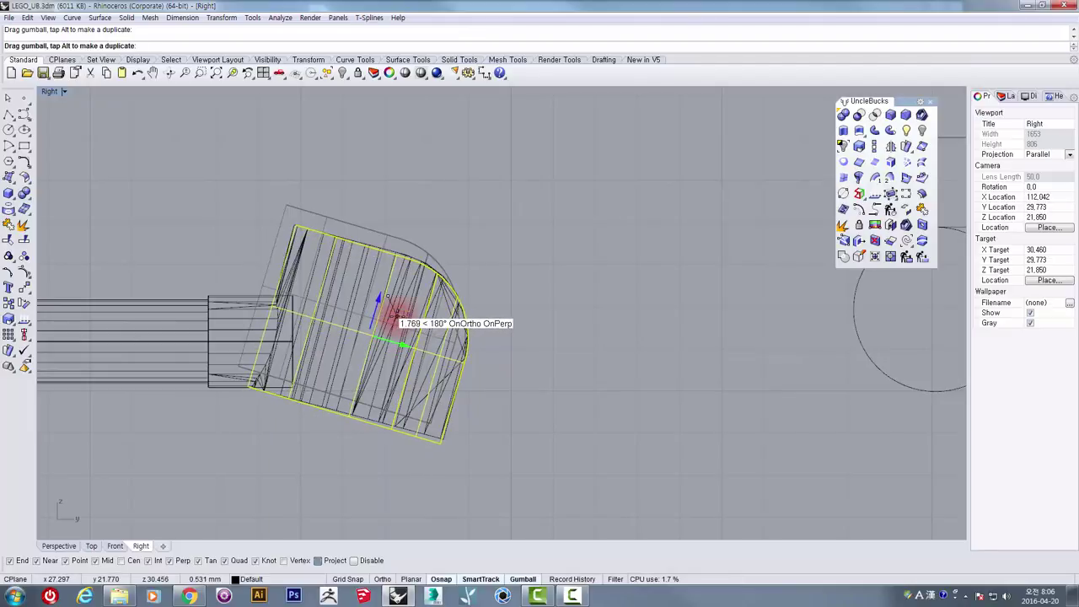
drag(396, 314, 394, 316)
scroll(360, 328, up, 6)
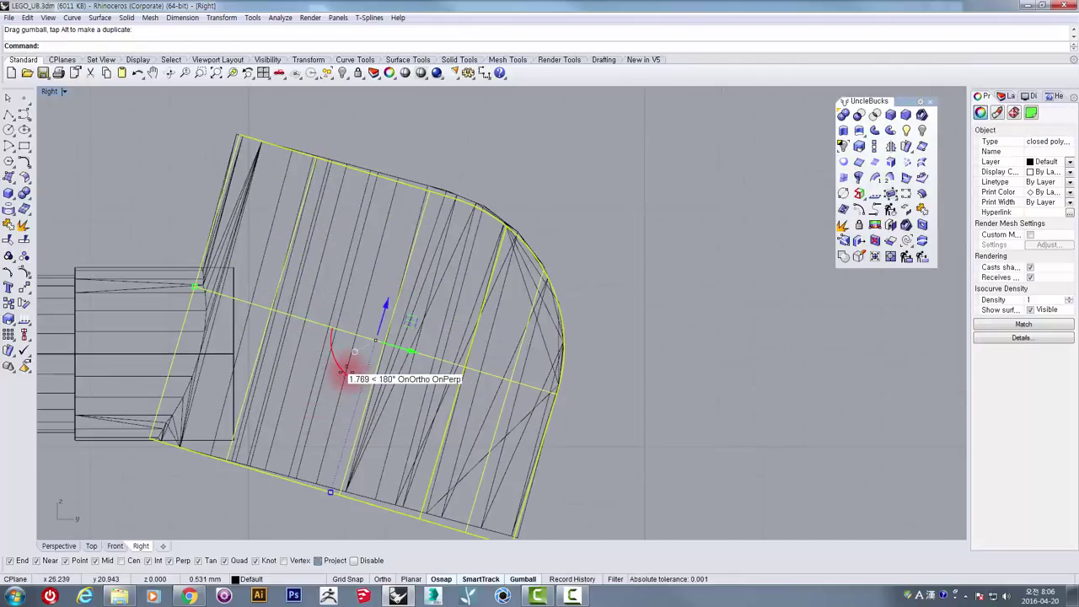
drag(346, 374, 325, 309)
scroll(410, 314, down, 5)
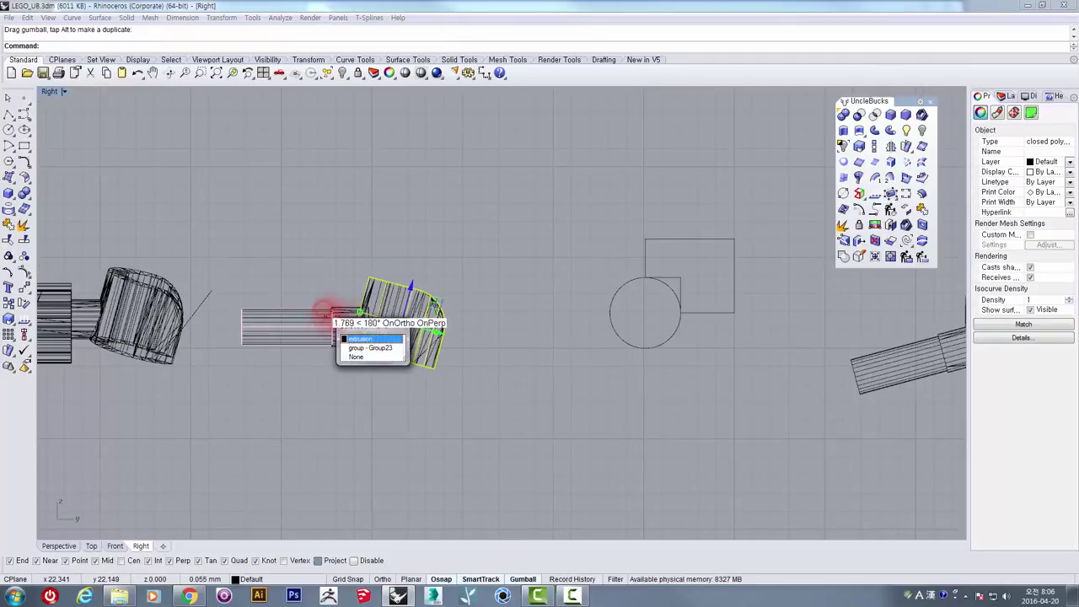
- Unite the rounded claw and the two wrist cylinders into one solid hand with a Boolean union
click(361, 348)
drag(224, 294, 405, 397)
scroll(379, 312, up, 3)
click(377, 267)
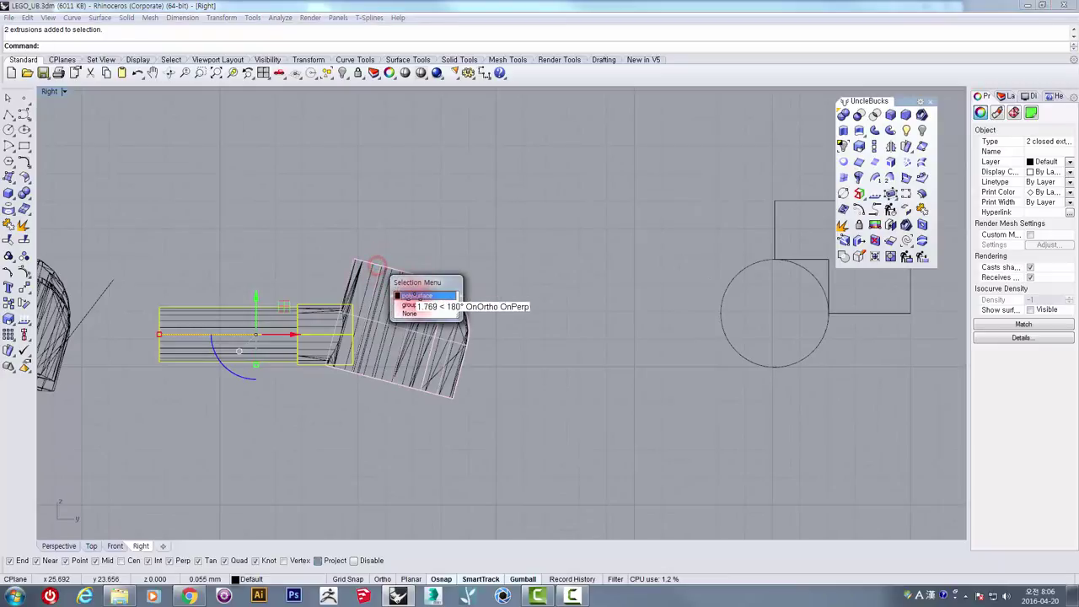
click(413, 294)
double_click(48, 92)
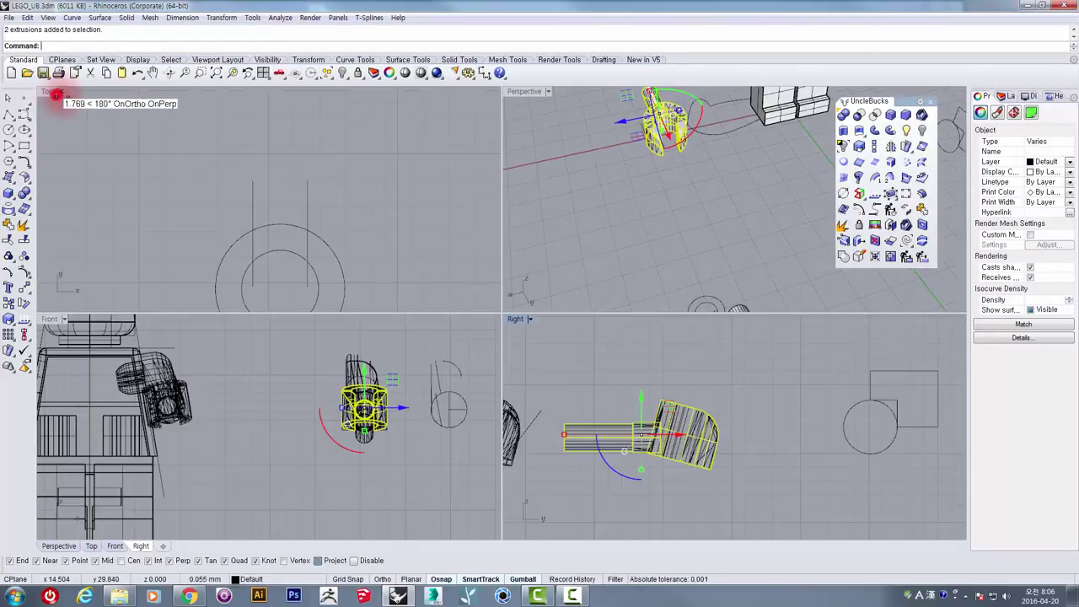
double_click(524, 90)
scroll(474, 186, up, 3)
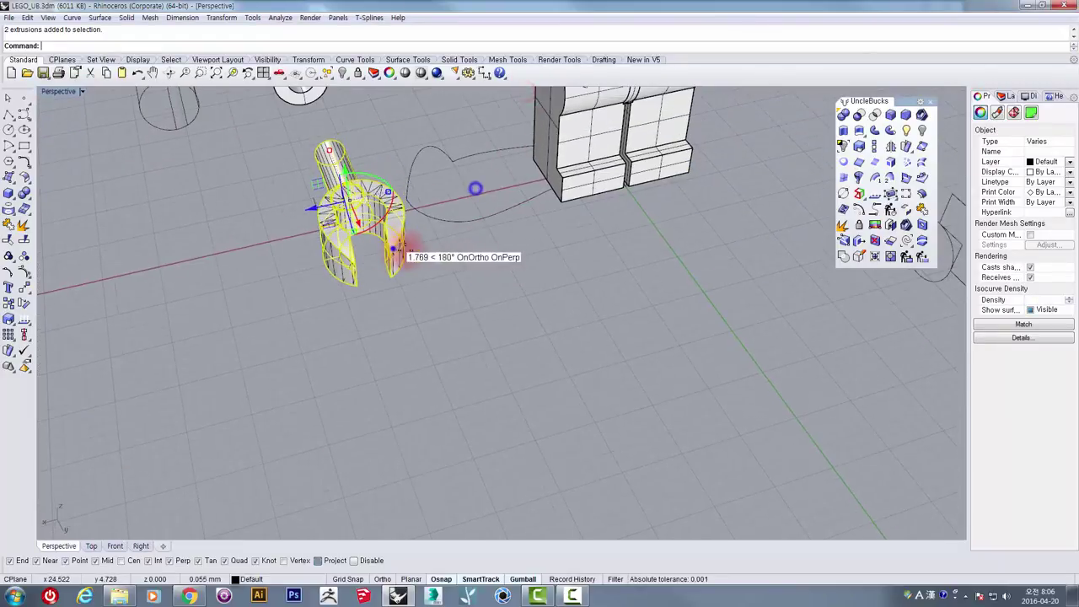
key(alt)
drag(291, 314, 519, 395)
click(844, 114)
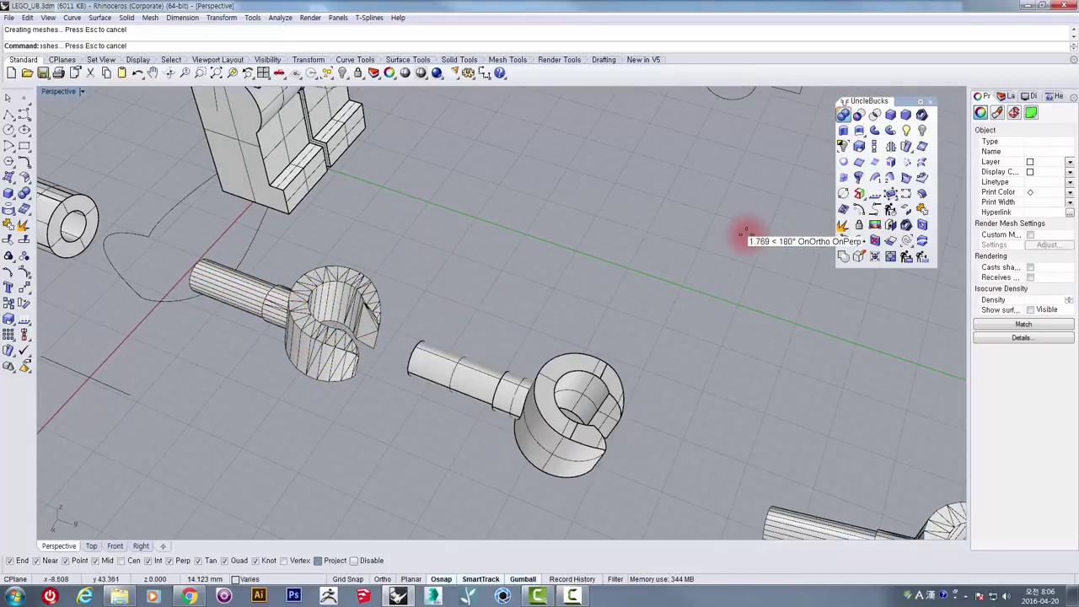
click(746, 235)
- Move the united hand along its gumball axis to the modelled arm so its peg sits in the wrist hole
right_drag(622, 385, 426, 364)
click(426, 363)
scroll(393, 330, down, 3)
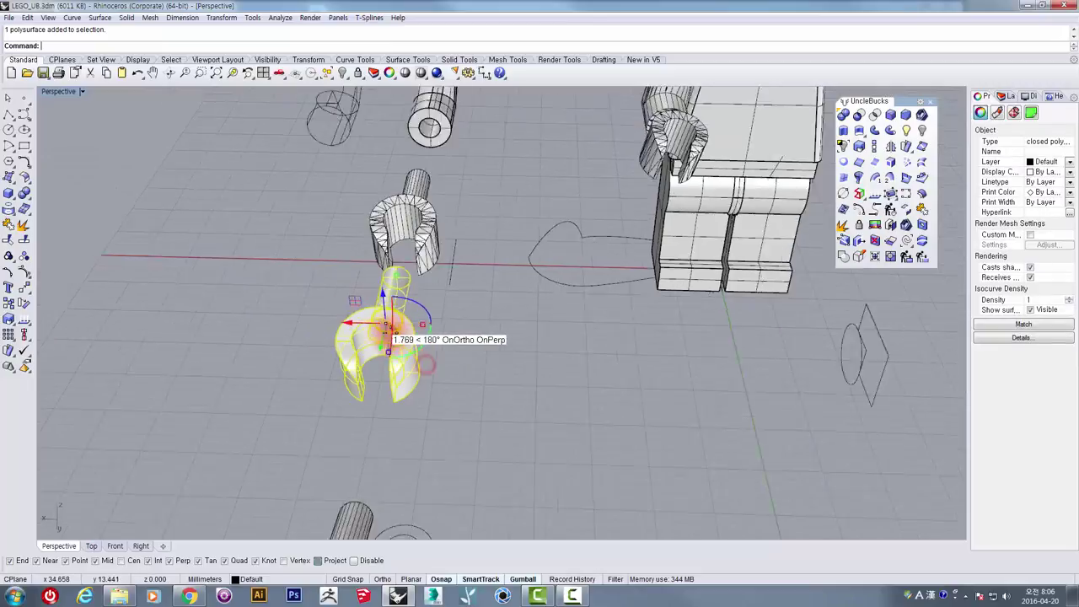
shift+right_drag(409, 295, 522, 379)
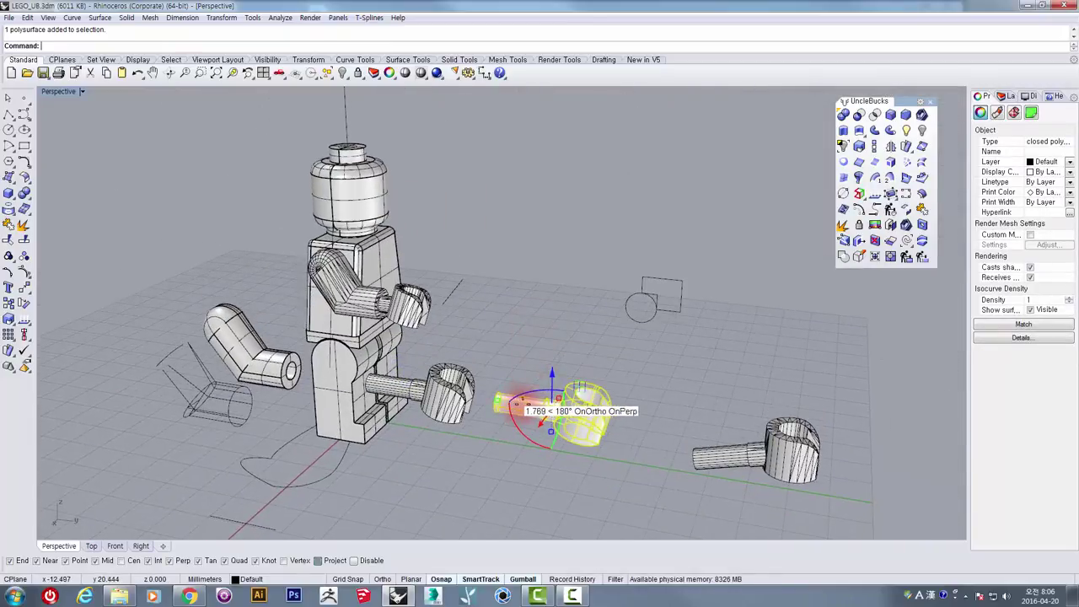
drag(561, 411, 313, 381)
click(526, 345)
- Delete the leftover reference hand mesh standing just in front of the figure's legs
scroll(485, 345, down, 4)
right_drag(477, 352, 511, 396)
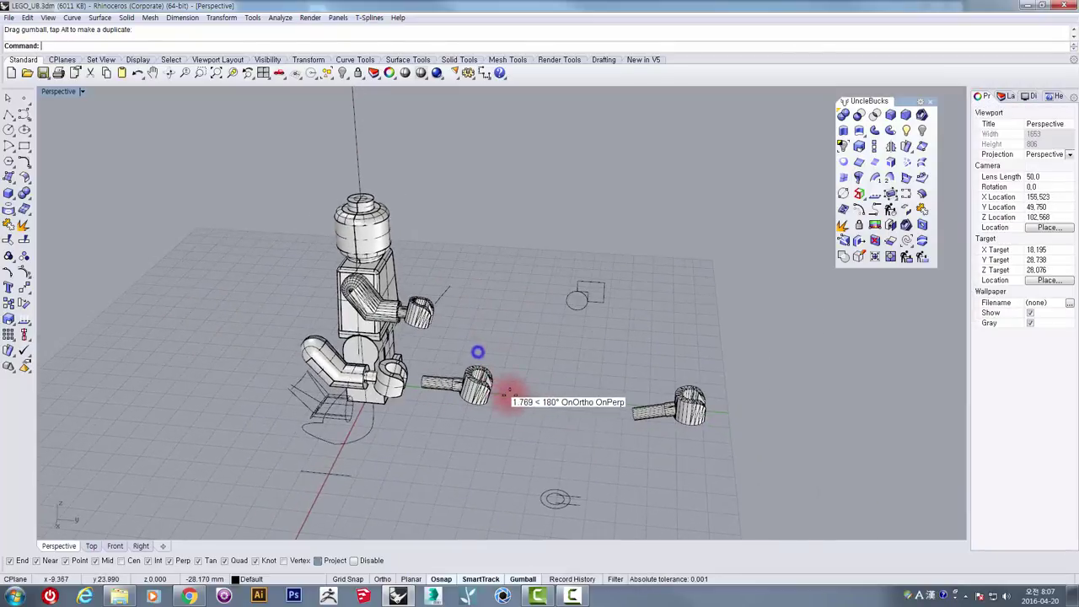
drag(509, 432, 458, 358)
scroll(456, 359, up, 3)
click(452, 370)
key(Delete)
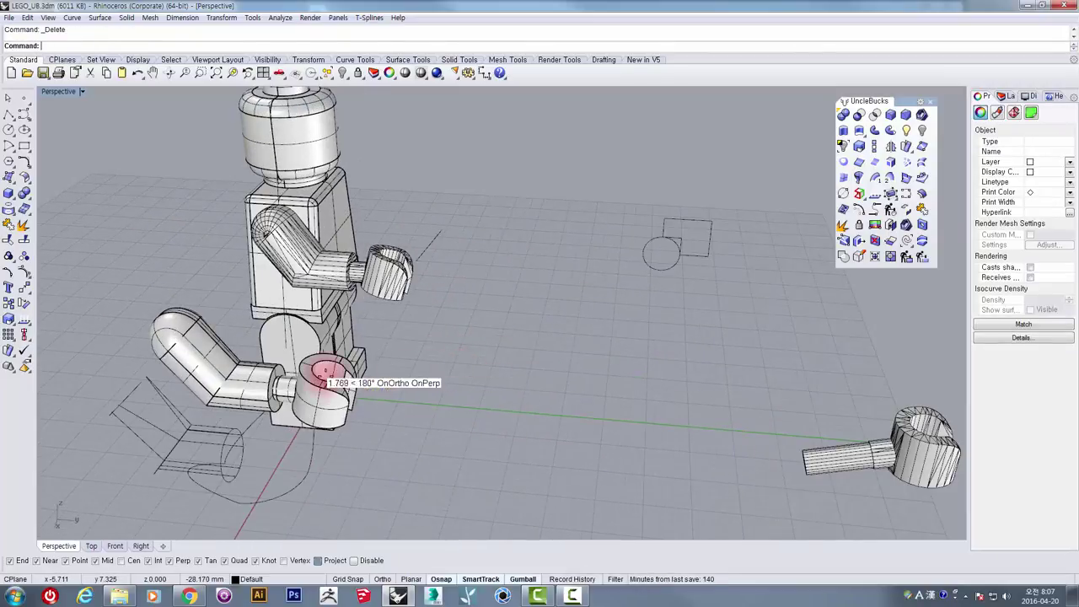
- Slide the reference arm and hand meshes sideways out of the torso towards the modelled arm
click(204, 366)
shift+click(328, 408)
right_drag(359, 358, 374, 264)
scroll(419, 239, up, 3)
right_drag(494, 231, 666, 305)
click(724, 225)
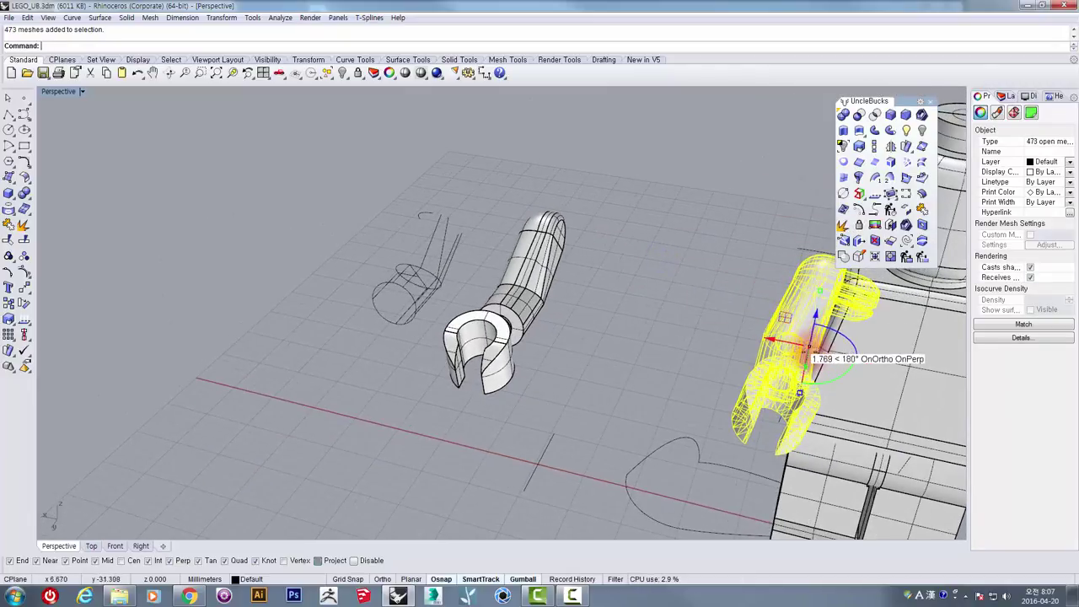
drag(791, 343, 646, 311)
click(727, 201)
- Duplicate the edge of the torso's round shoulder hole and move the copied circle out beside the modelled arm
right_drag(776, 259, 566, 295)
scroll(620, 250, up, 6)
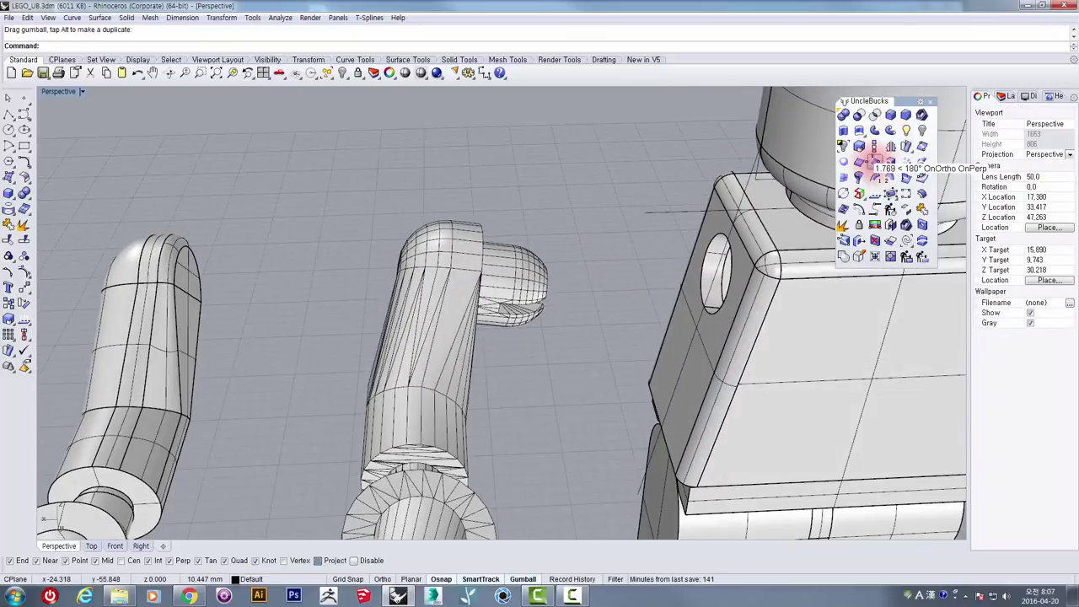
click(858, 162)
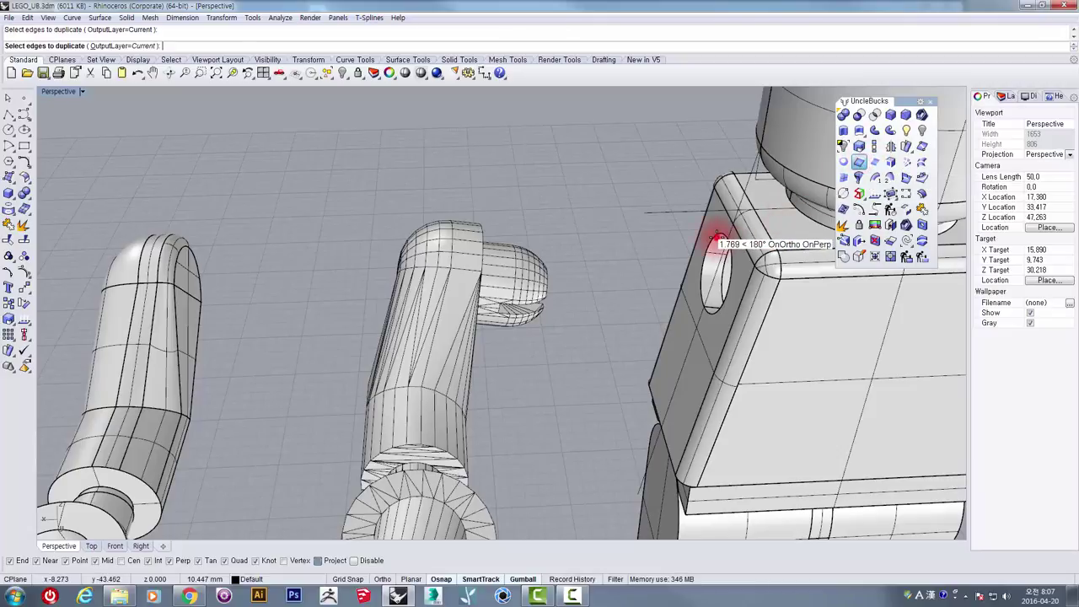
key(Return)
drag(685, 275, 278, 302)
shift+right_drag(279, 300, 397, 272)
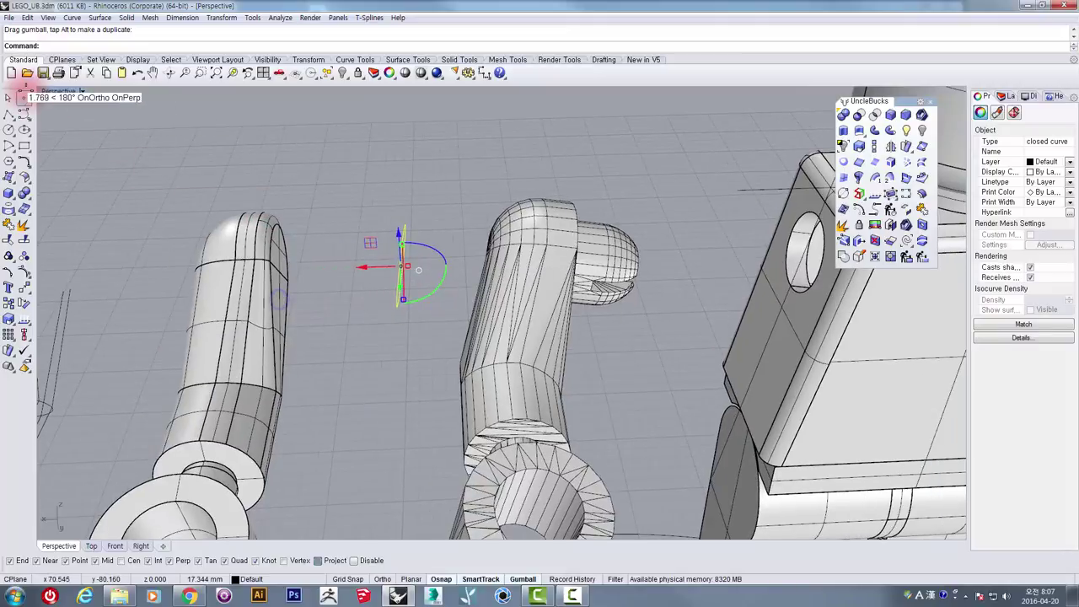
- Rotate the copied circle about its midpoint in the Front view so it stands vertical
double_click(52, 89)
right_drag(317, 418, 318, 386)
scroll(302, 341, up, 12)
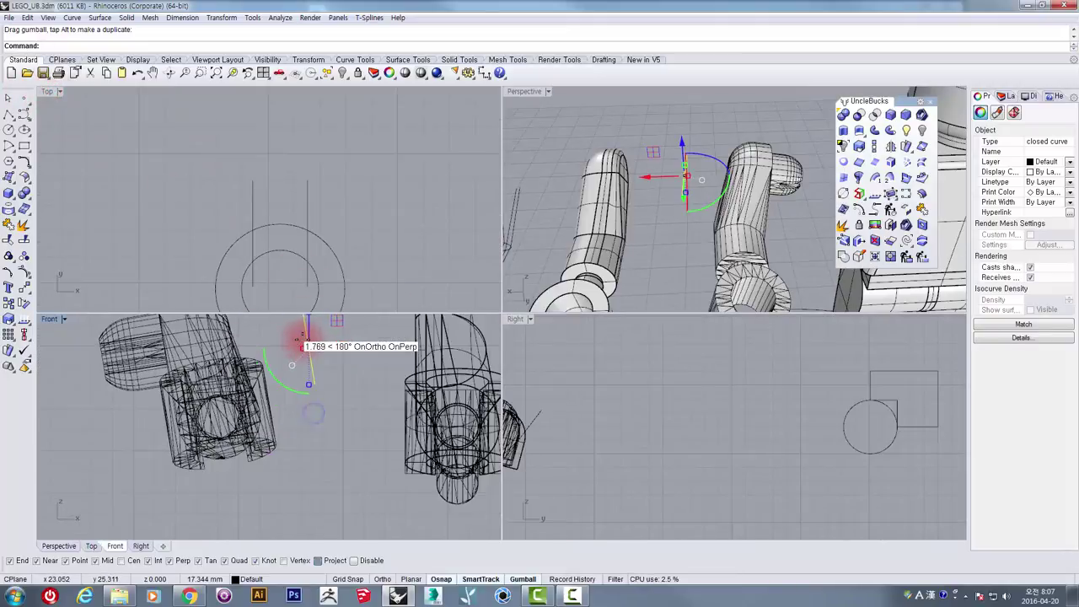
click(23, 303)
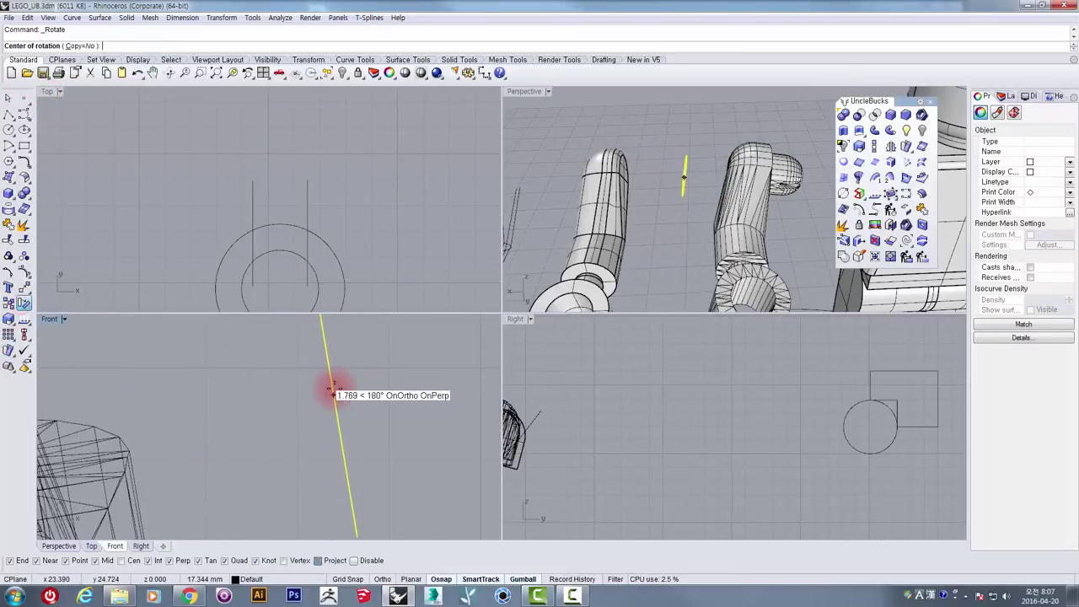
click(328, 379)
click(337, 433)
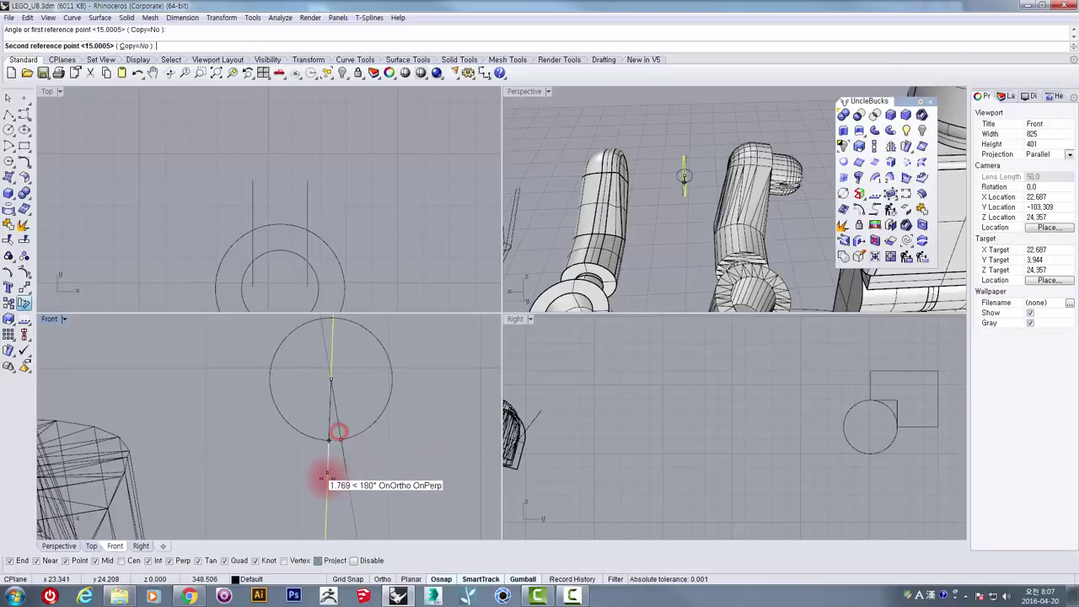
click(314, 487)
- Move the circle in the Front view next to the modelled arm's flat inner side at shoulder height
scroll(361, 413, down, 5)
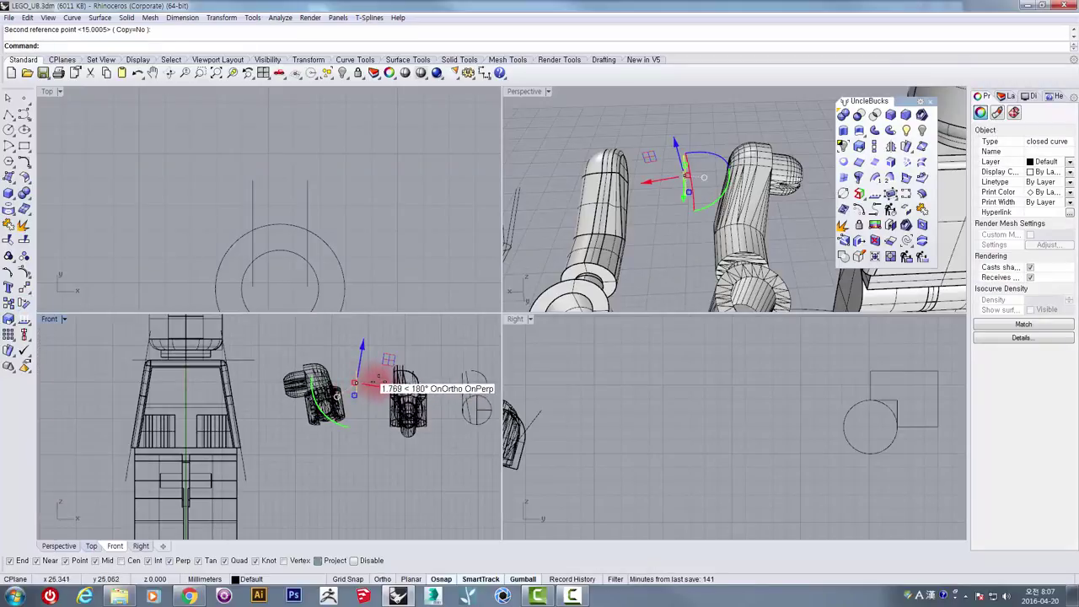
scroll(376, 381, up, 4)
drag(377, 388, 407, 393)
scroll(359, 401, up, 4)
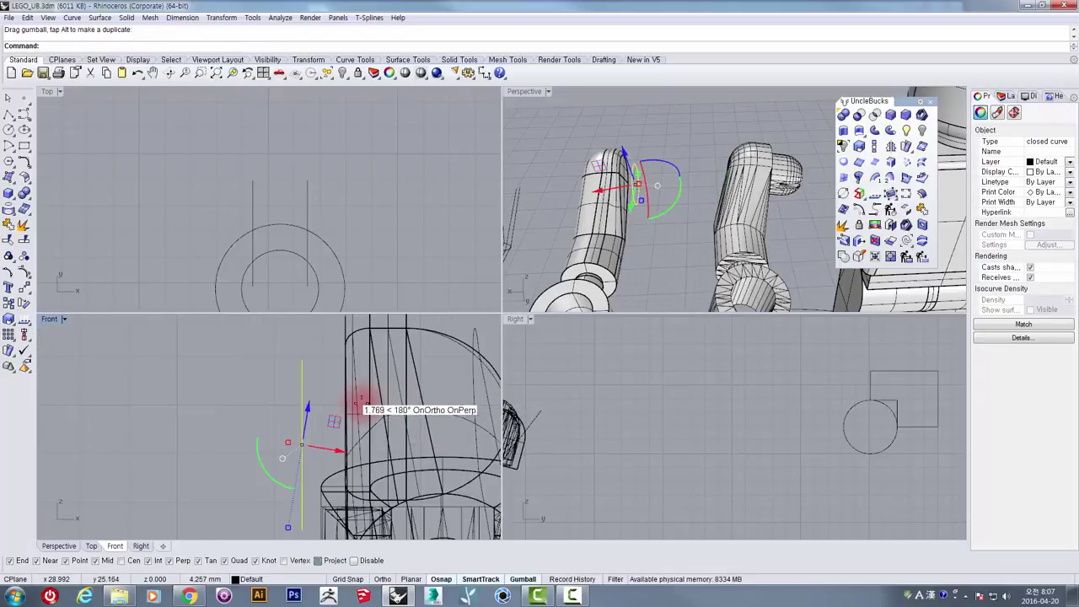
drag(335, 413, 347, 390)
- Align the gumball to the object and shift the circle close to the arm's flat inner face
click(295, 434)
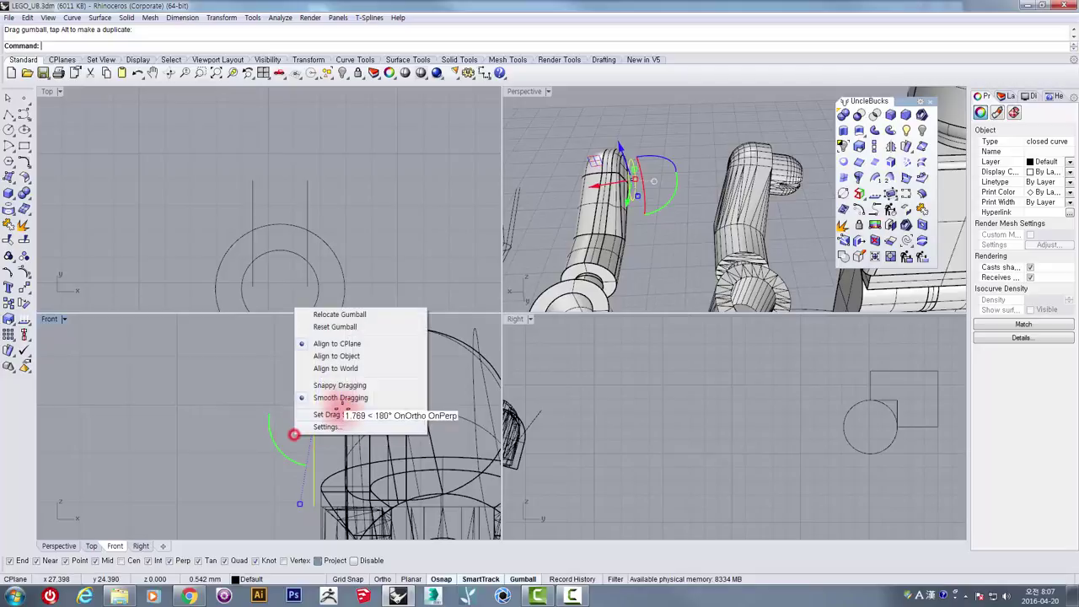
click(337, 355)
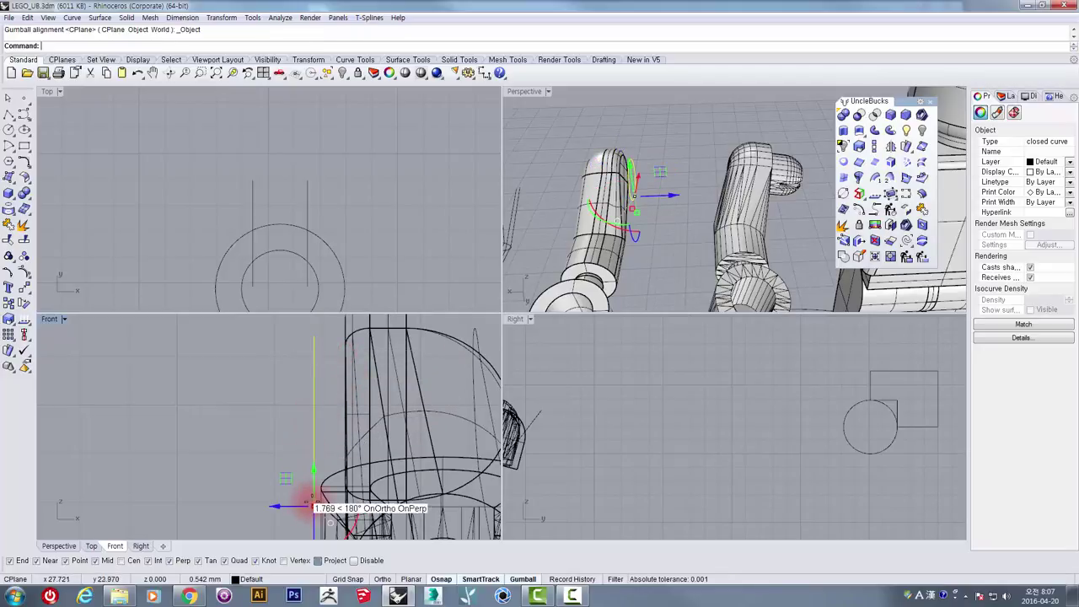
drag(283, 475, 53, 318)
double_click(52, 319)
scroll(479, 387, down, 7)
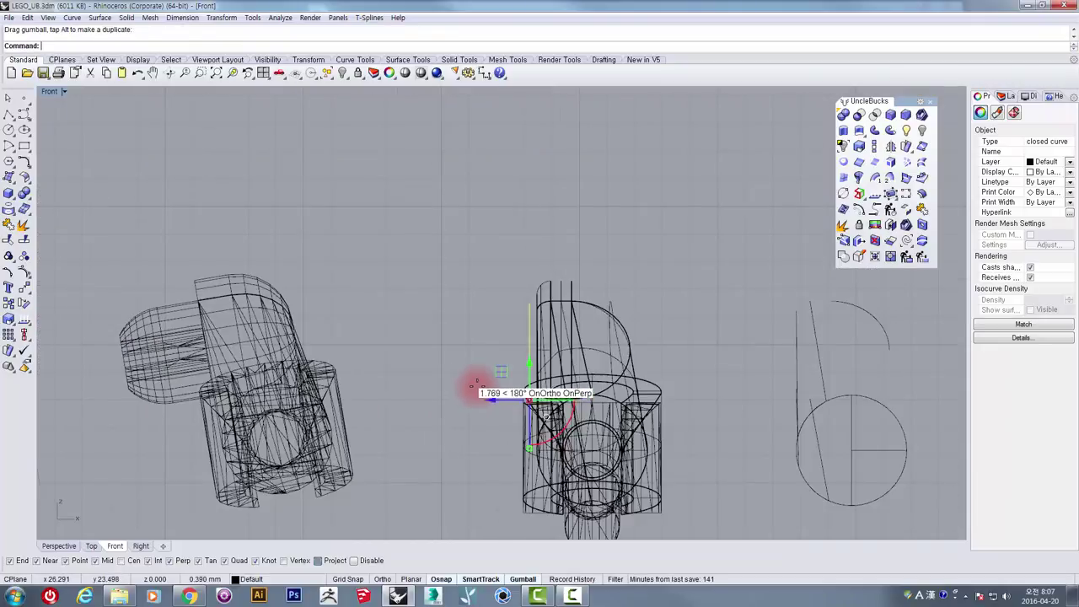
drag(508, 341, 504, 347)
- Isolate the modelled arm and the circle by hiding all other objects
shift+click(492, 361)
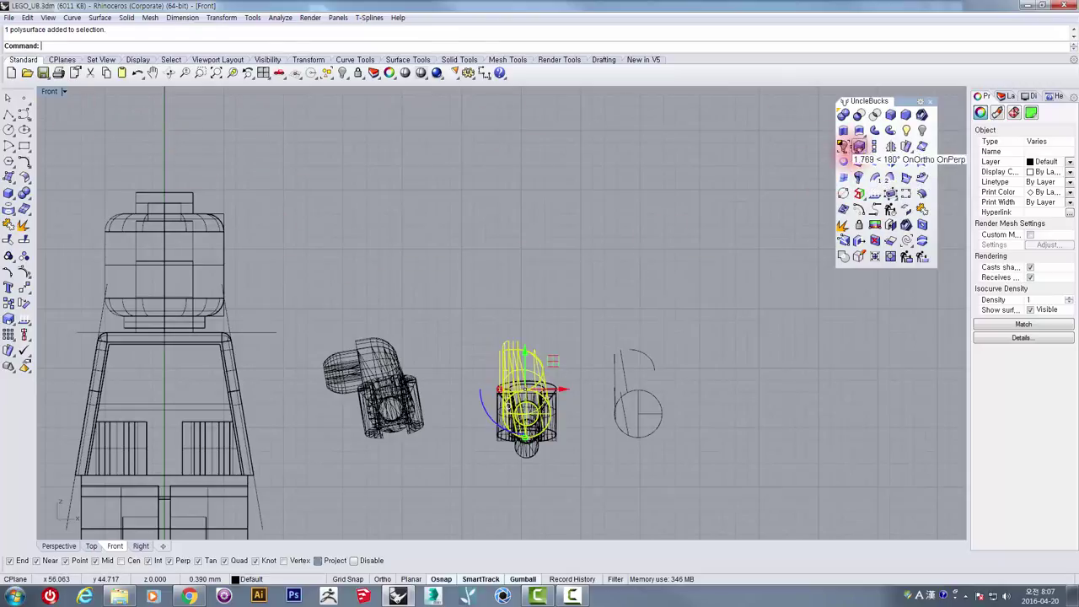
click(840, 145)
scroll(553, 313, up, 4)
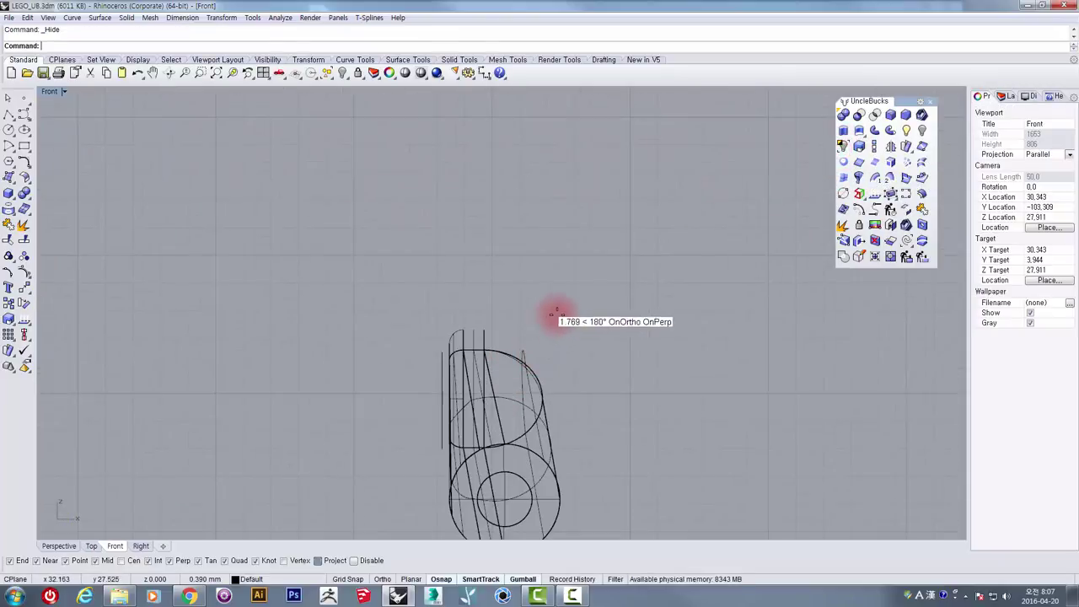
right_drag(445, 333, 470, 279)
- Move the circle away from the arm's shoulder into empty space in the Right view
drag(400, 249, 517, 454)
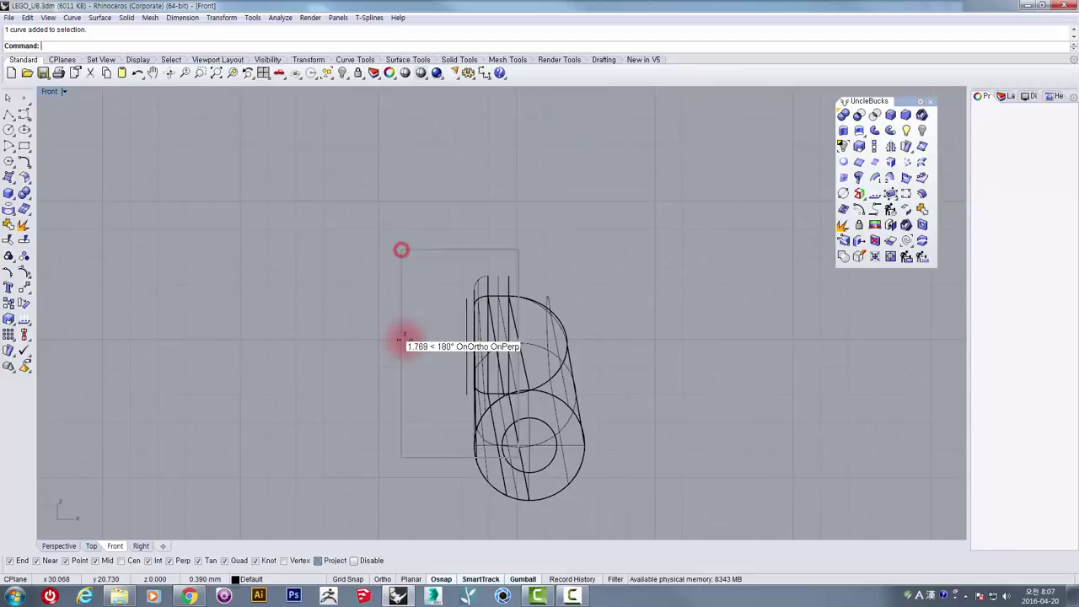
double_click(48, 91)
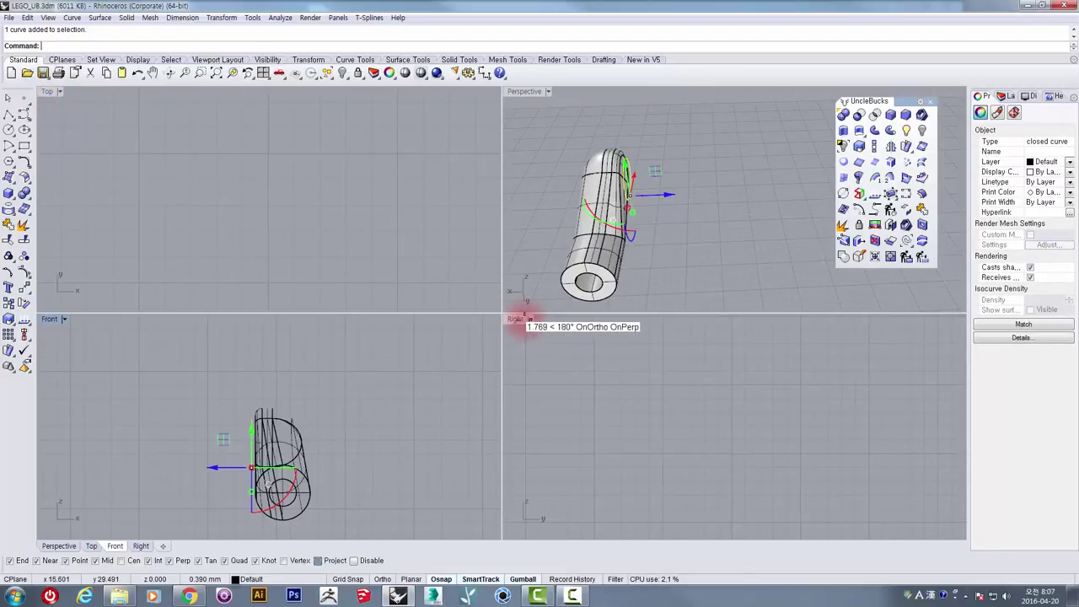
double_click(523, 320)
scroll(559, 386, down, 8)
scroll(388, 365, up, 10)
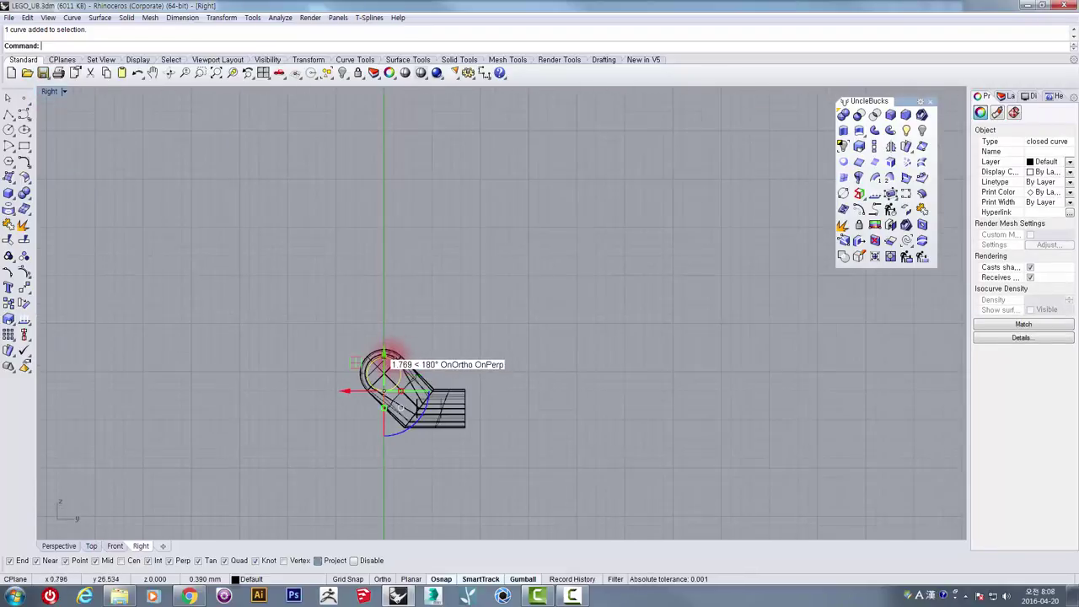
right_drag(393, 400, 385, 341)
scroll(386, 338, up, 4)
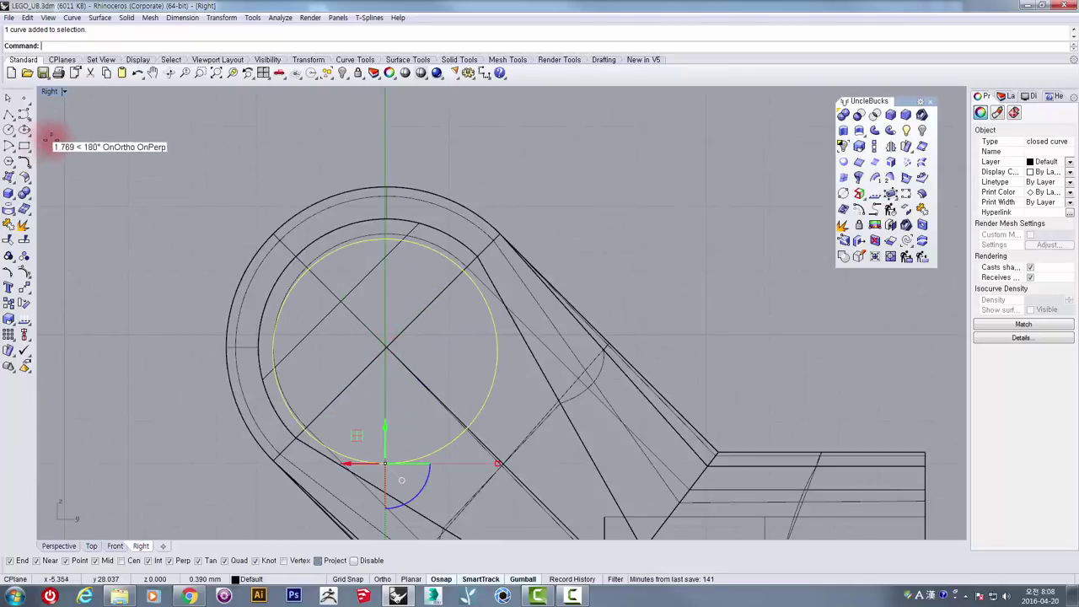
scroll(158, 245, down, 4)
drag(308, 386, 582, 312)
- Draw a vertical polyline across the circle's full diameter between its upper and lower quadrants
right_drag(583, 312, 556, 342)
click(7, 113)
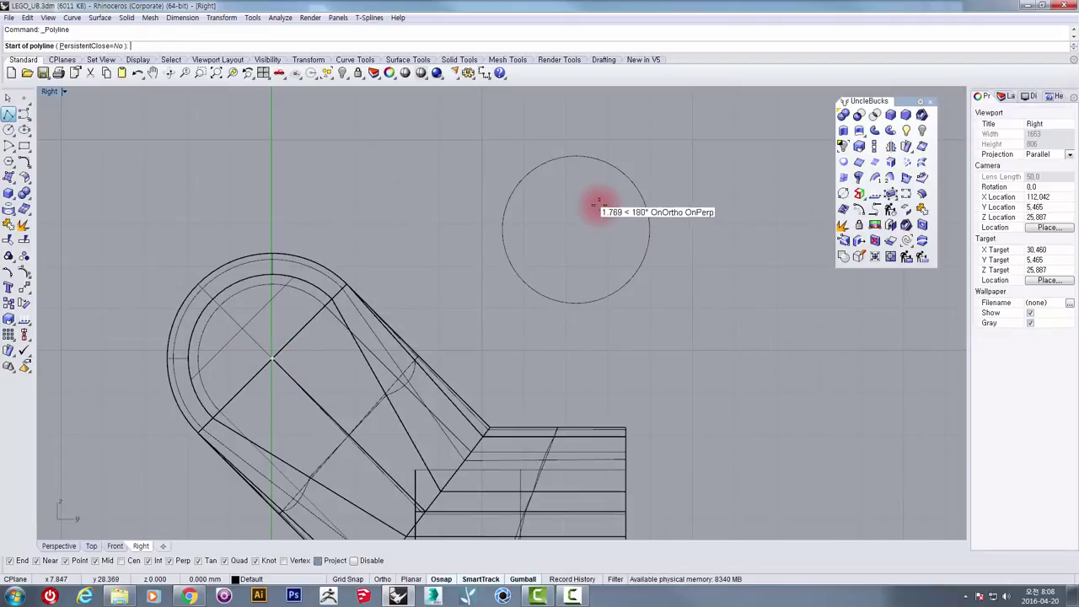
key(Escape)
click(8, 114)
click(576, 158)
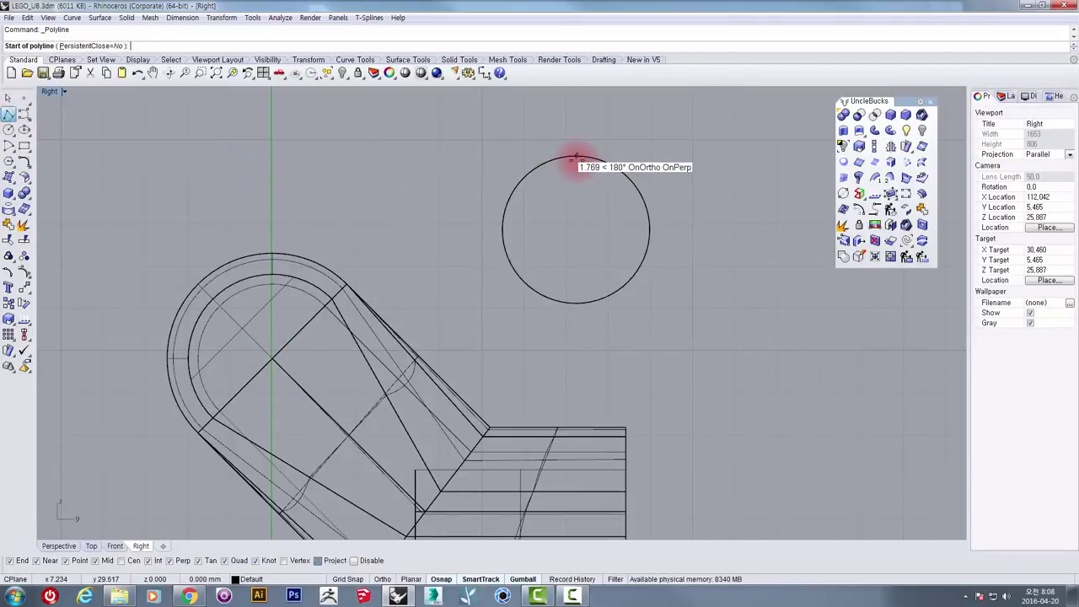
click(576, 303)
key(Return)
- Move the circle and its diameter line from the line's midpoint to the centre of the arm's rounded shoulder
drag(686, 333, 561, 225)
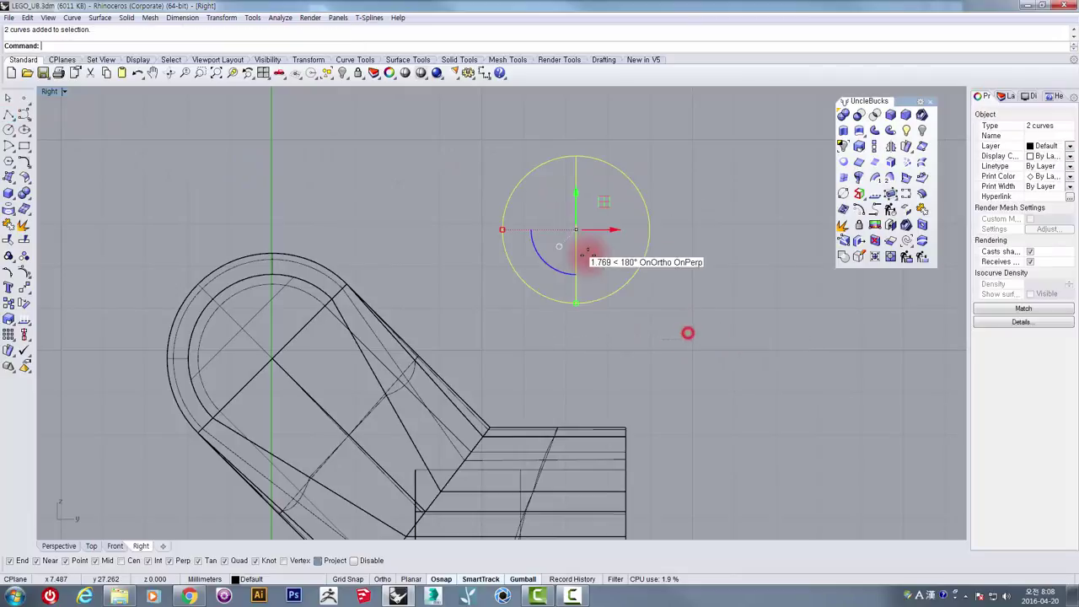
right_drag(588, 252, 612, 238)
text(m)
key(Return)
click(601, 215)
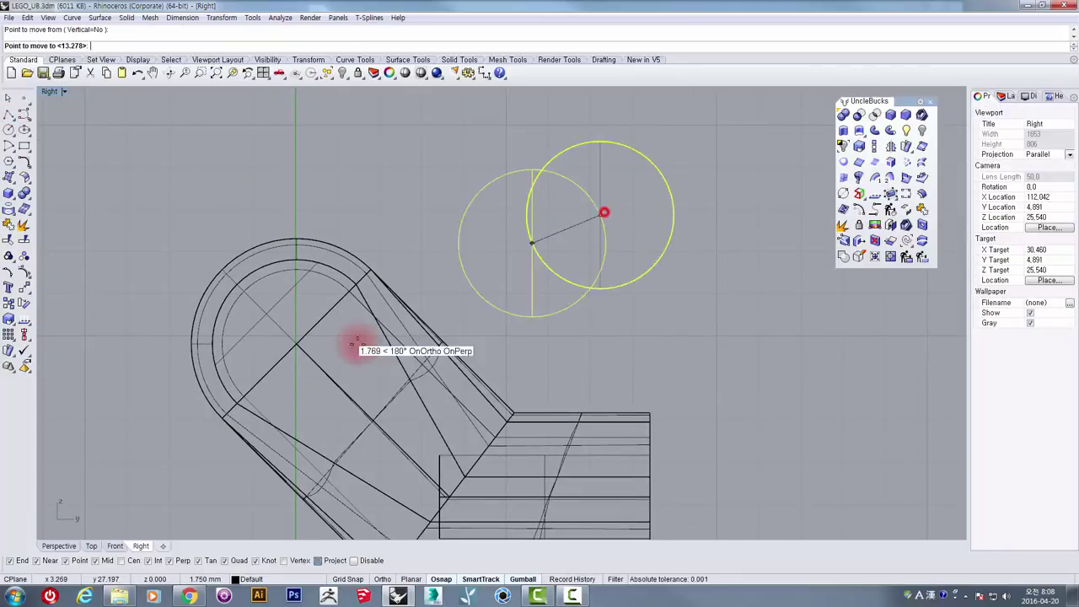
click(296, 345)
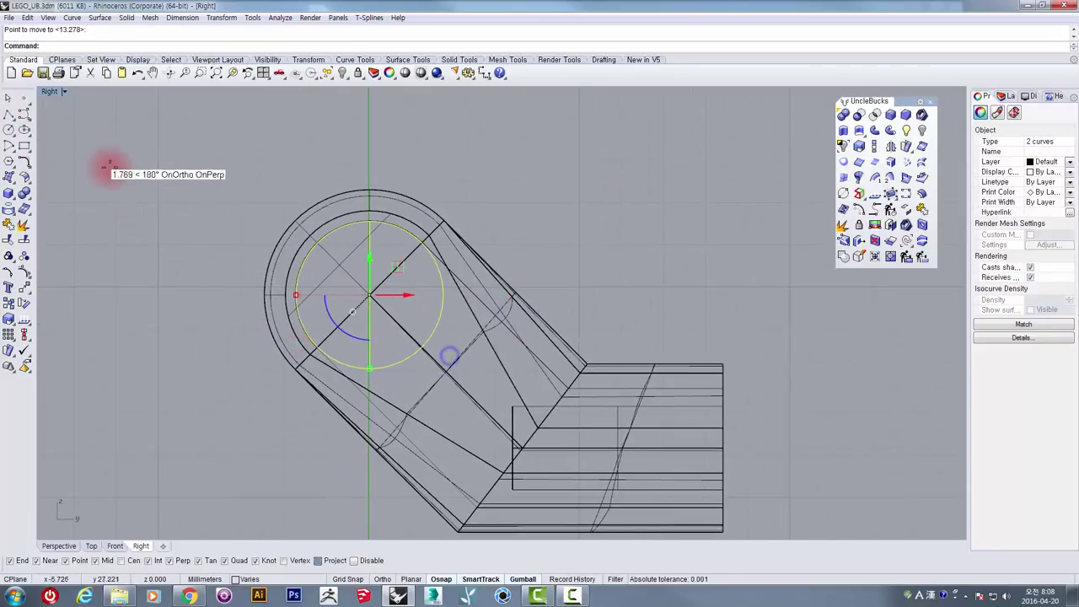
- Move the circle in the Top view across the gap onto the arm's flat shoulder side
double_click(49, 91)
click(574, 99)
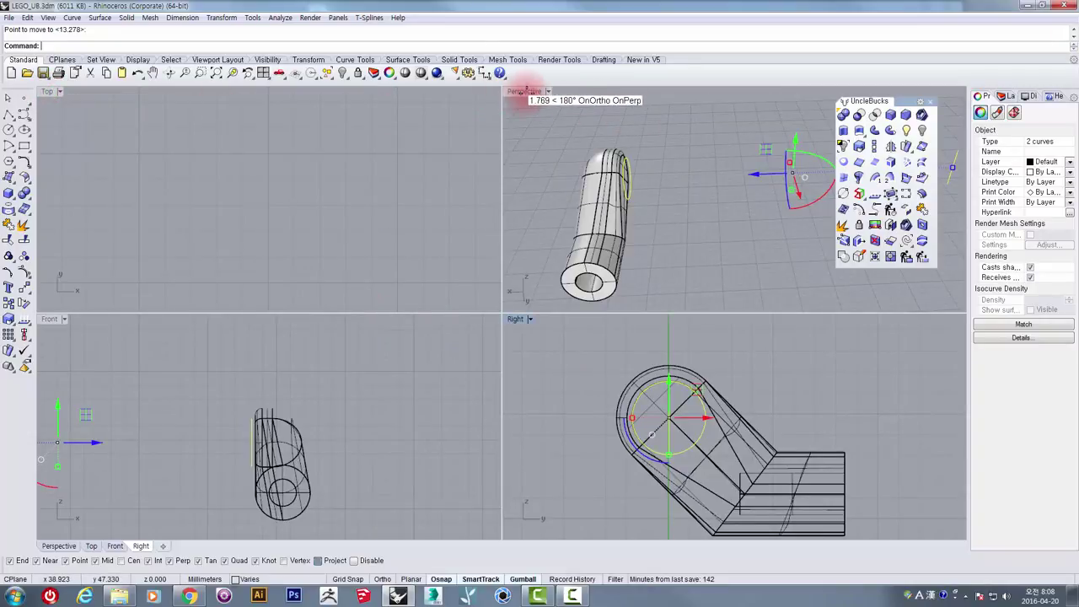
double_click(526, 91)
click(551, 193)
right_drag(436, 255, 532, 258)
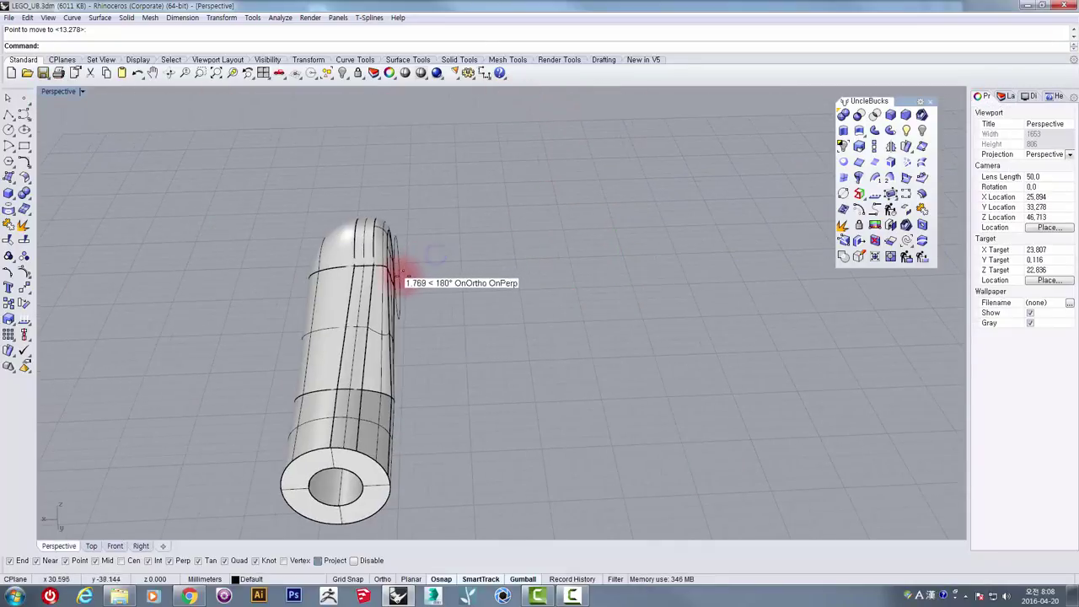
click(361, 235)
double_click(59, 91)
double_click(49, 91)
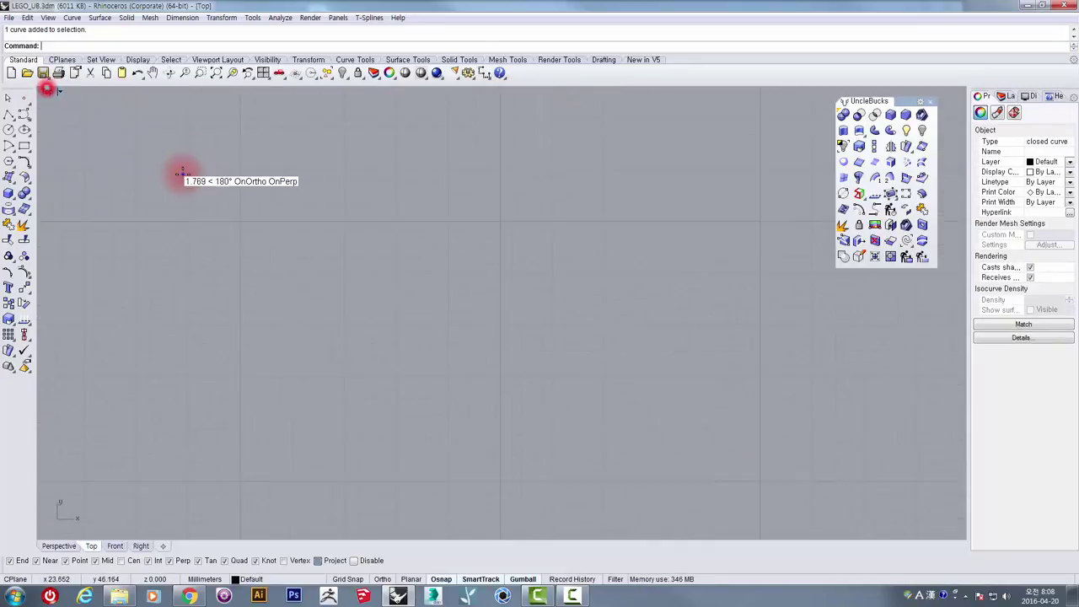
right_click(183, 174)
text(zs)
key(Return)
scroll(346, 229, down, 5)
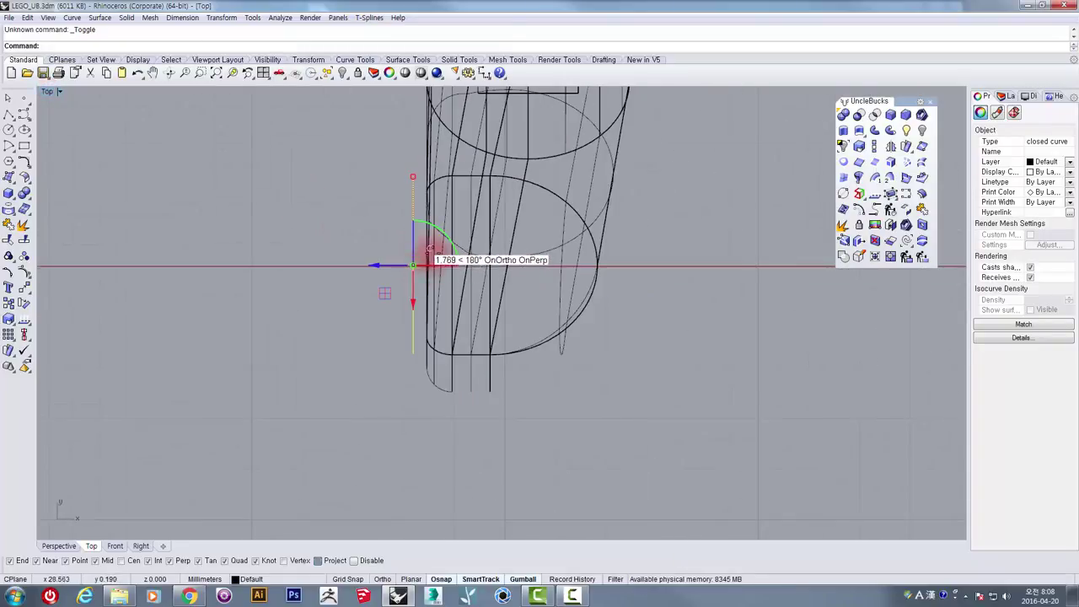
scroll(426, 253, up, 6)
text(m)
key(Return)
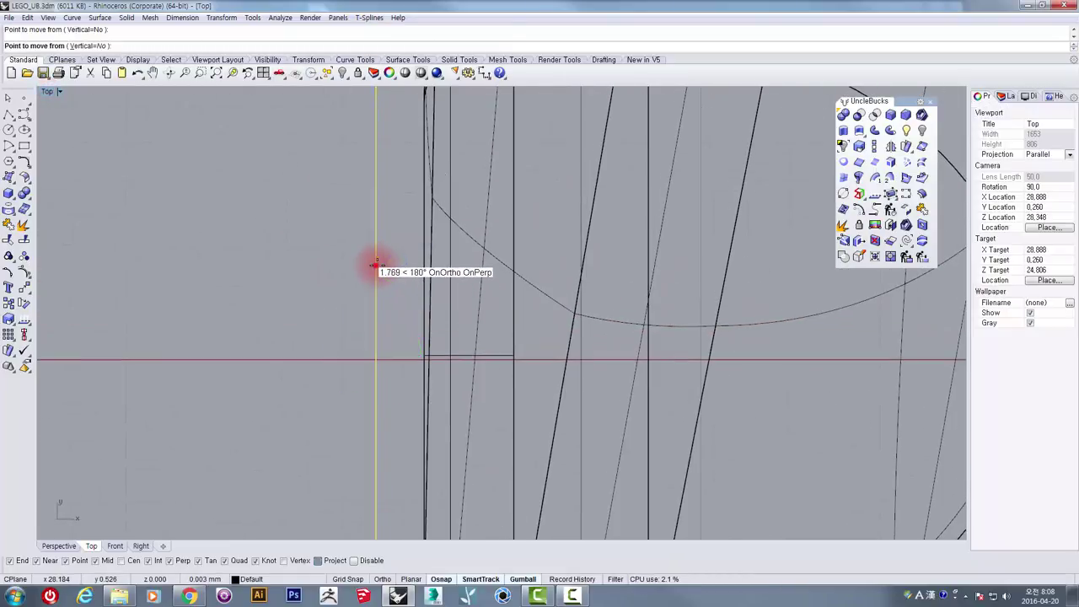
click(376, 266)
scroll(421, 264, down, 6)
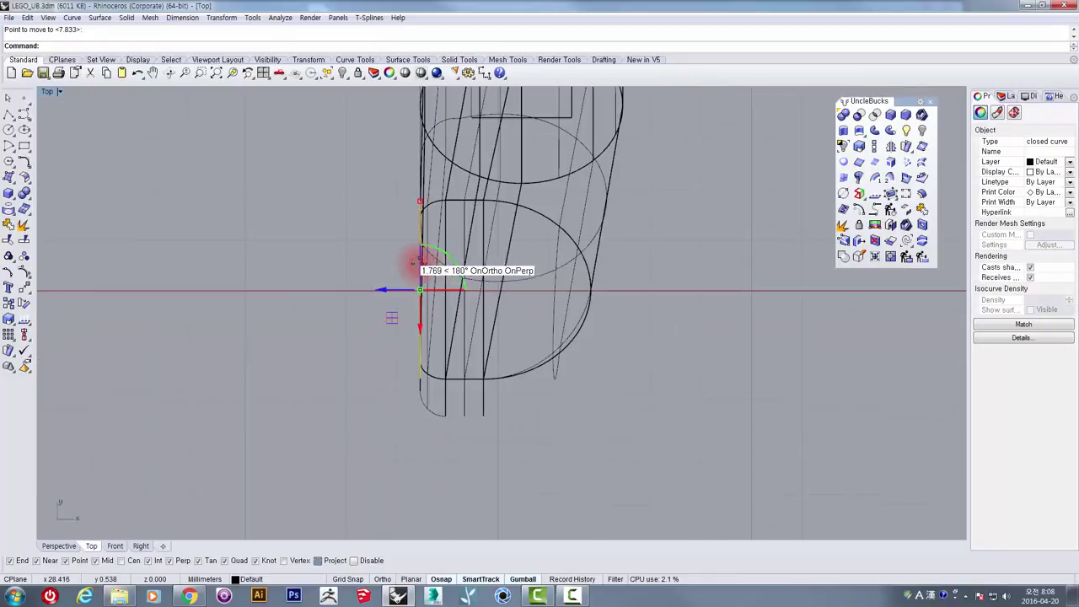
- Extrude the circle as a capped solid by -3 mm to form the peg projecting from the arm's shoulder
click(843, 131)
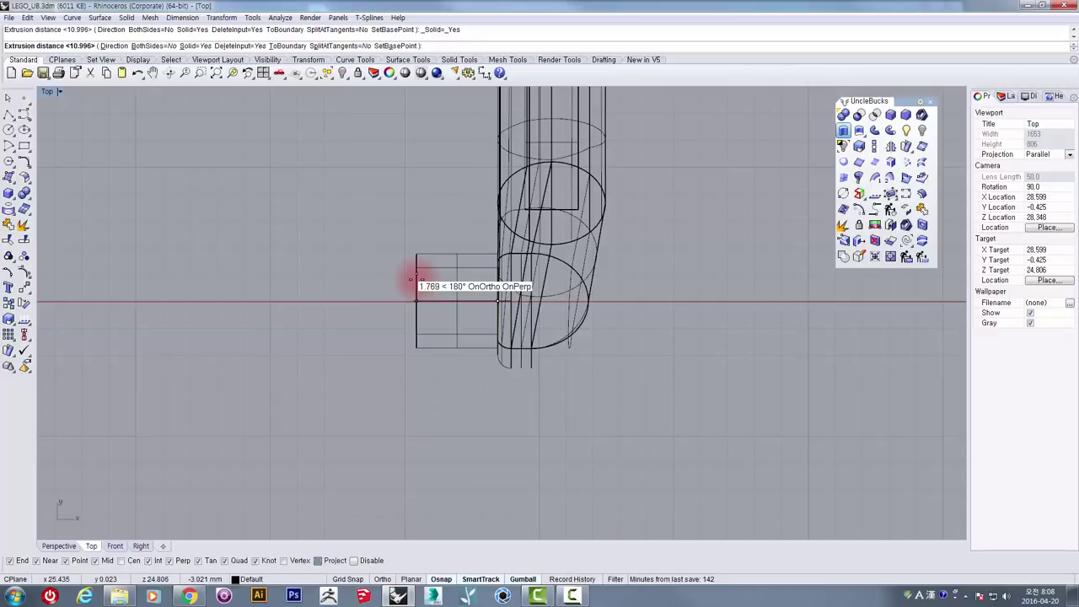
scroll(490, 314, up, 4)
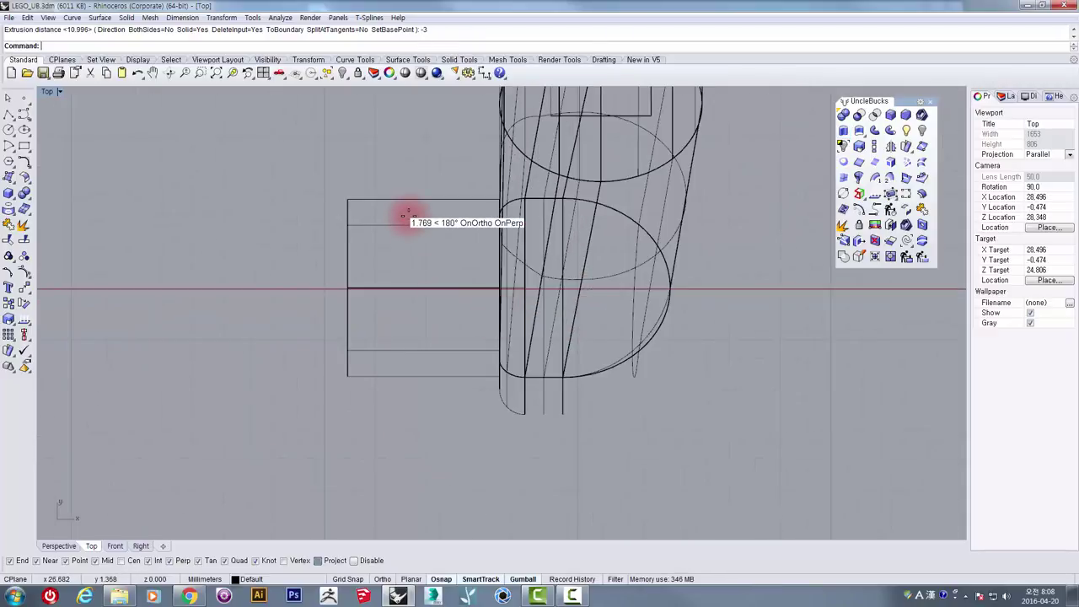
double_click(48, 91)
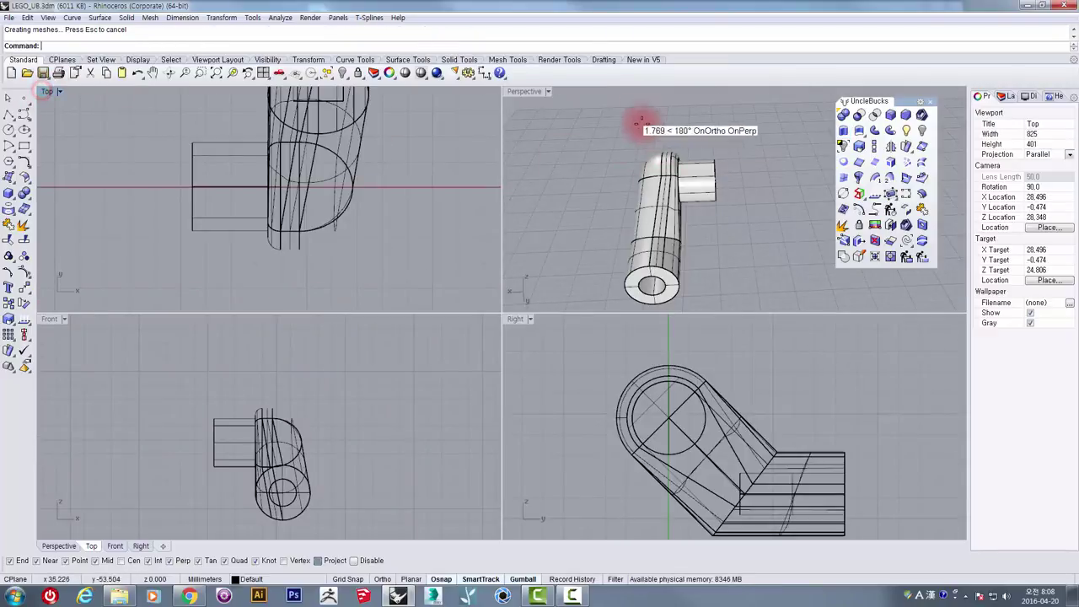
double_click(517, 91)
right_drag(513, 92, 601, 245)
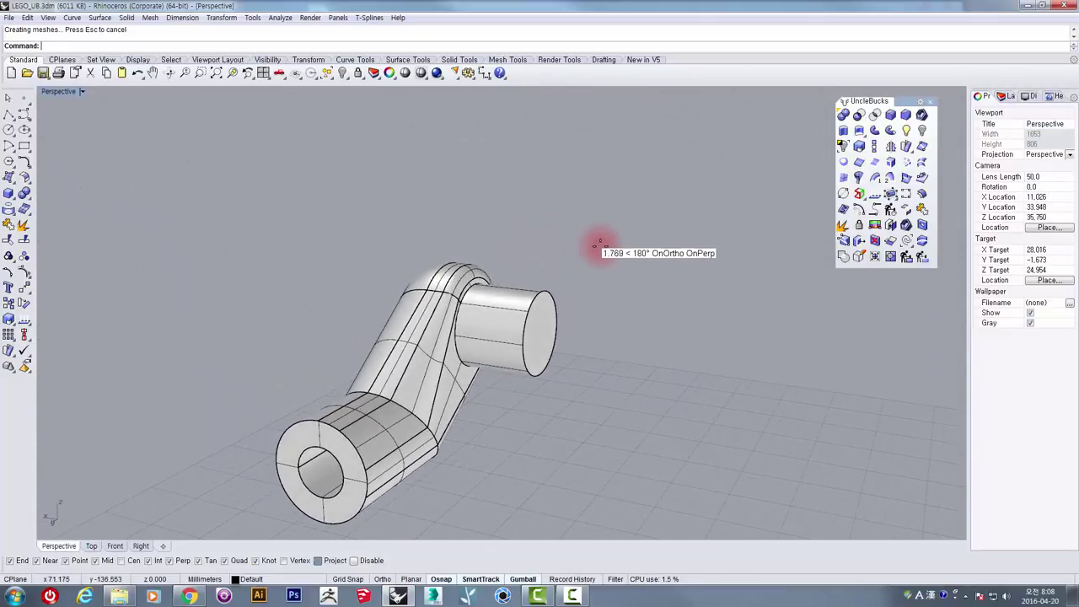
right_drag(860, 131, 824, 141)
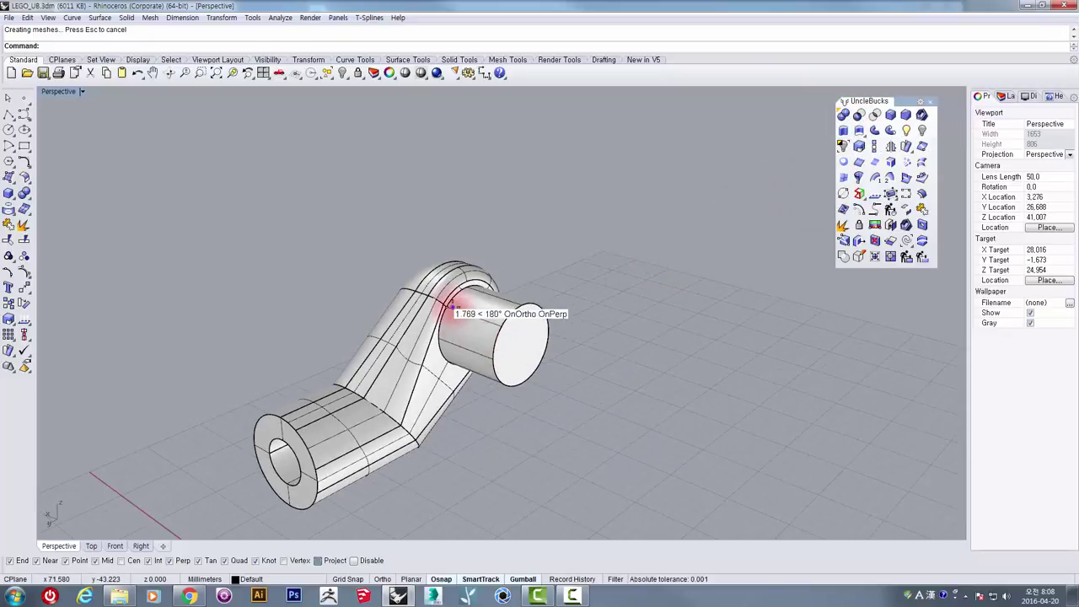
right_drag(413, 240, 501, 424)
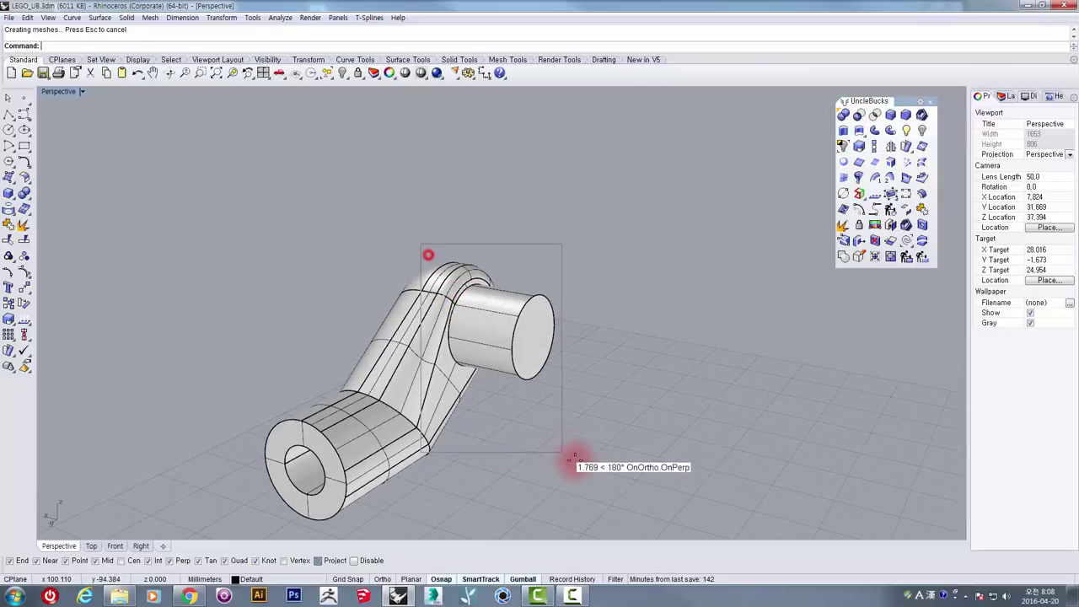
- Duplicate the face border of the peg's flat outer end as a curve
click(520, 326)
scroll(522, 329, up, 6)
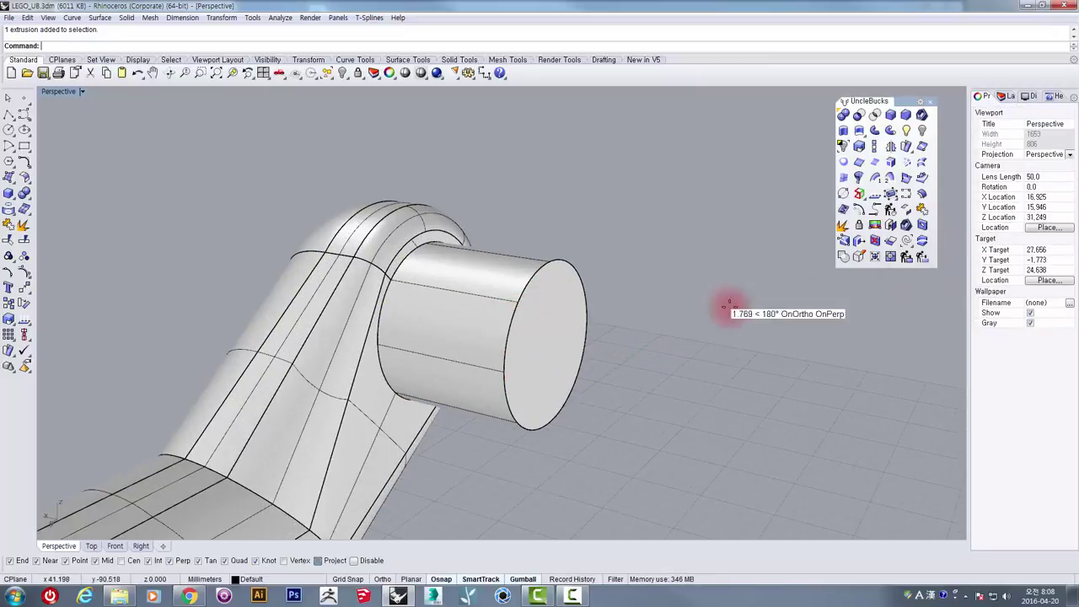
right_drag(649, 308, 619, 308)
click(888, 162)
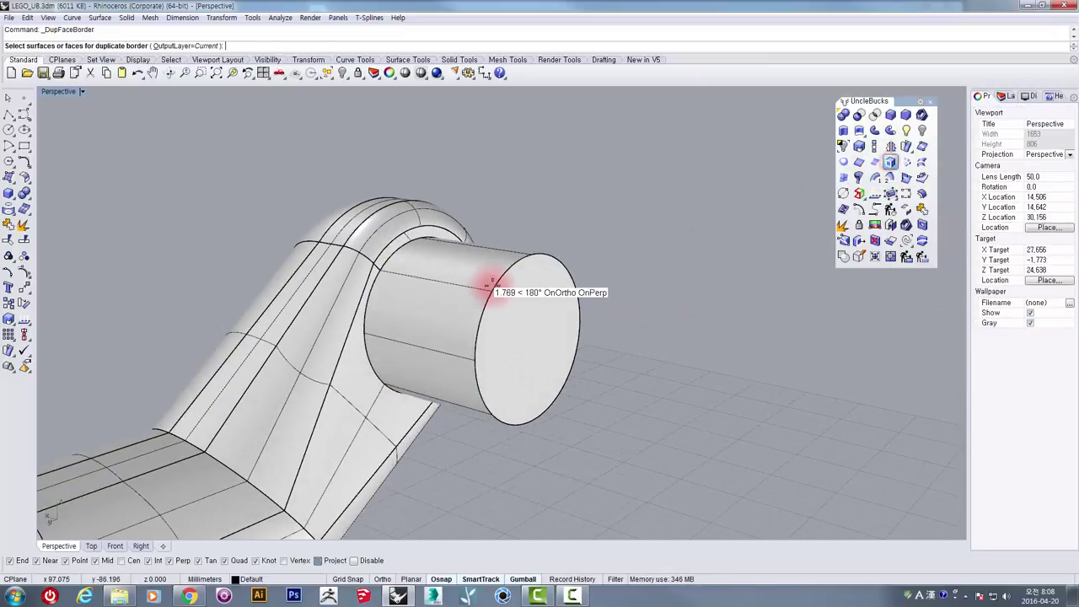
click(496, 288)
click(511, 309)
right_drag(511, 308, 470, 323)
key(Return)
right_drag(457, 428, 432, 392)
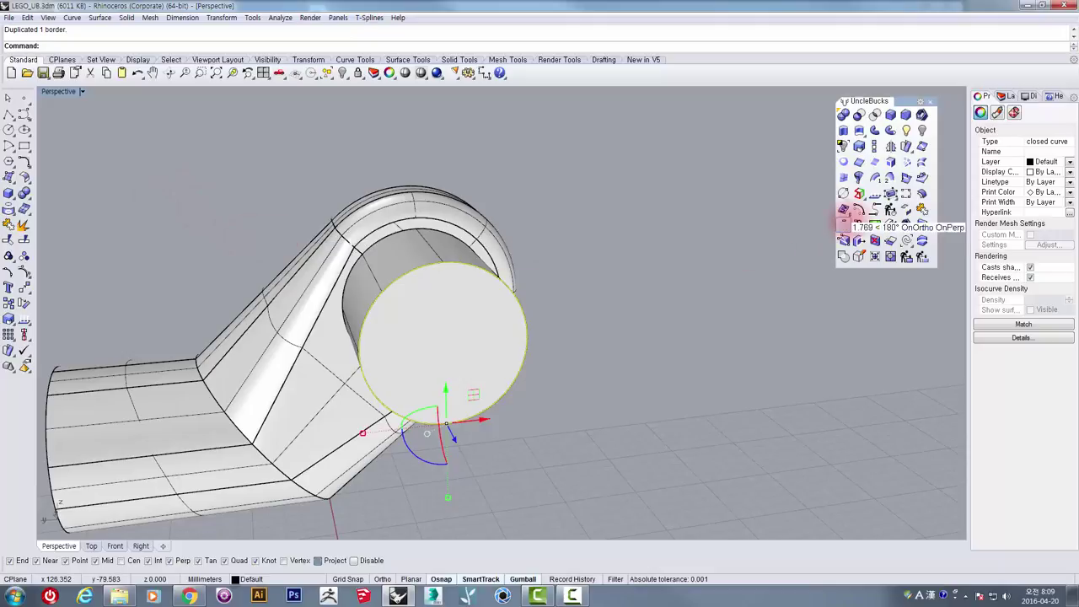
- Offset the duplicated border curve 0.7 mm inward on the peg's end face
click(859, 210)
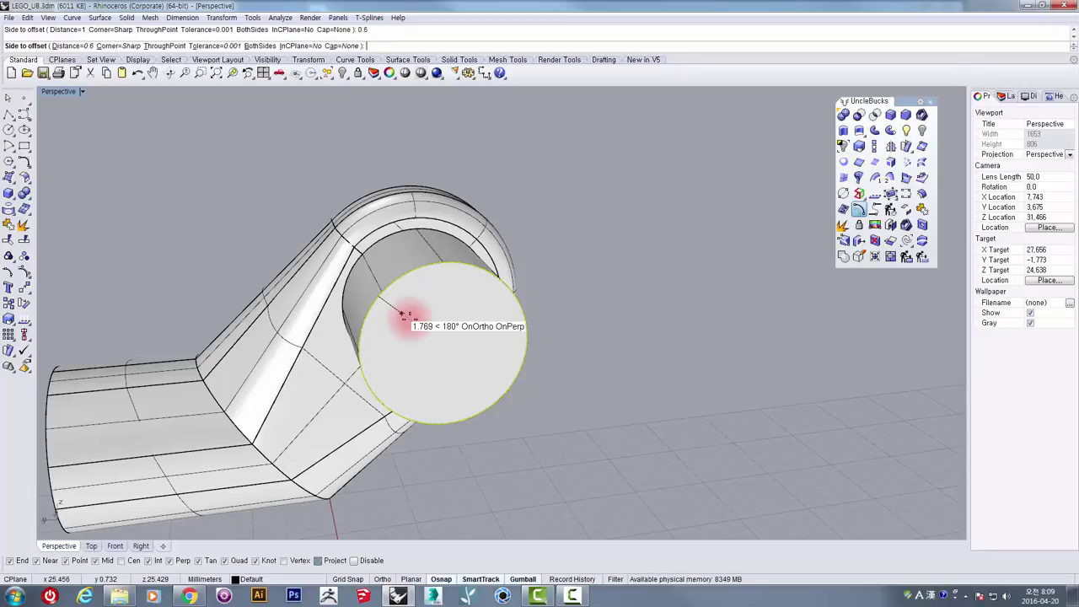
click(403, 314)
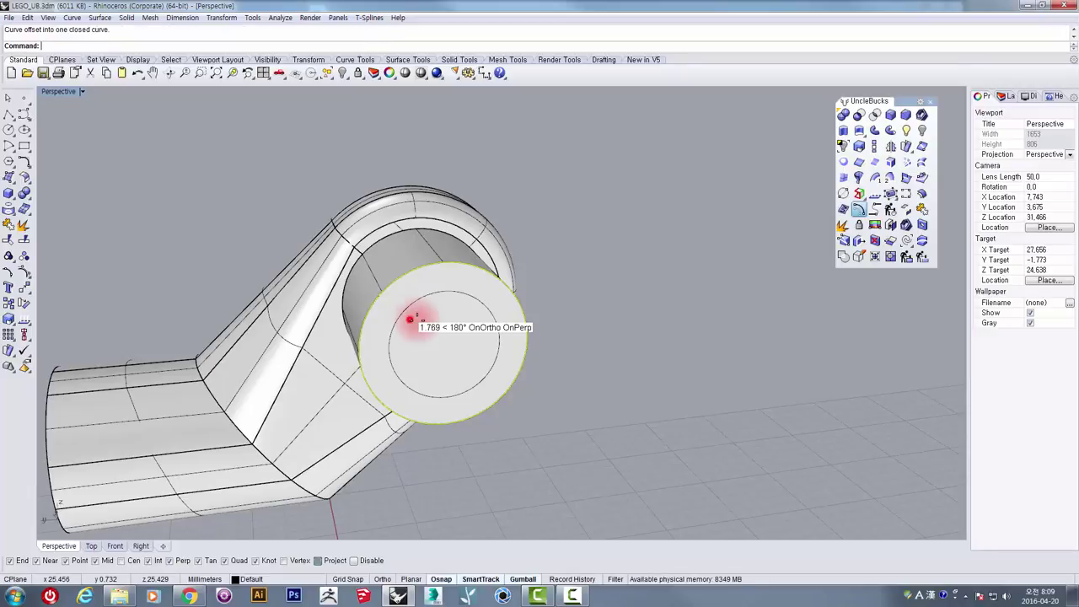
right_click(469, 285)
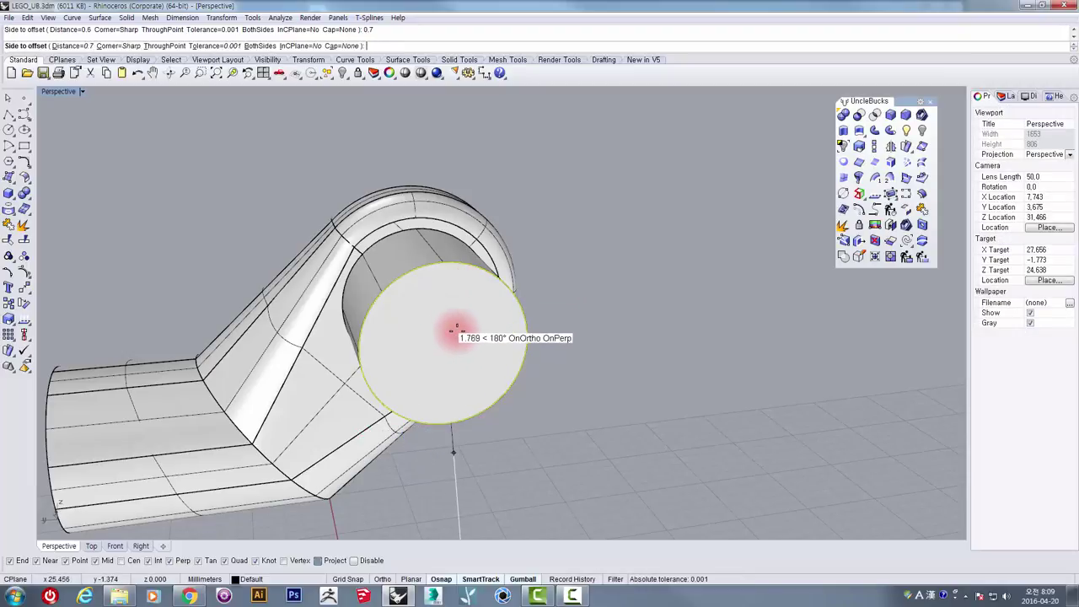
click(396, 336)
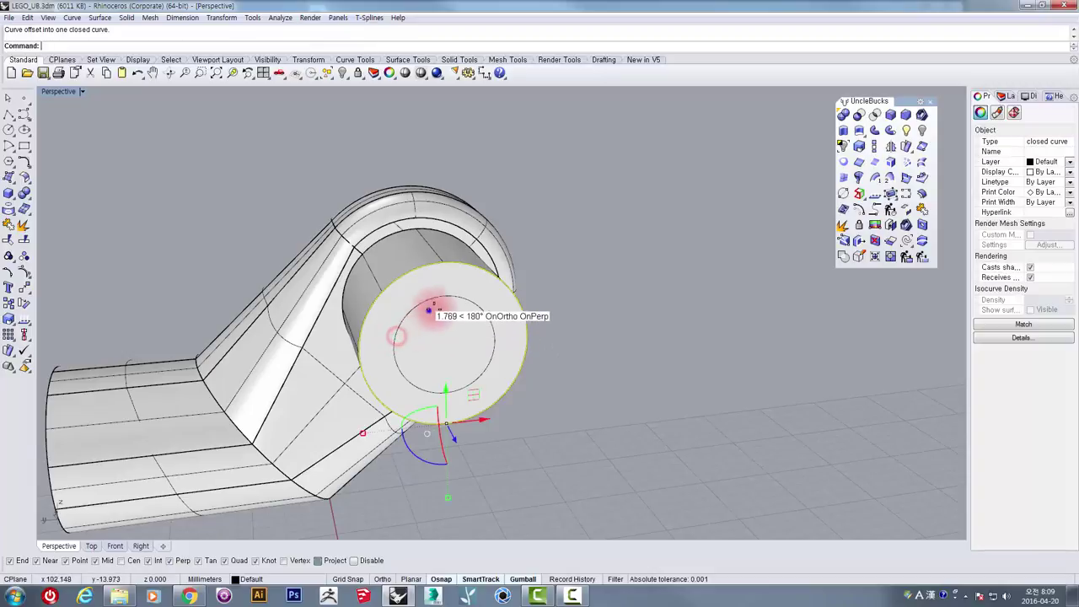
right_drag(428, 310, 462, 293)
- Extrude the inner offset circle as a solid cylinder through the peg and out past the far side of the arm
click(650, 229)
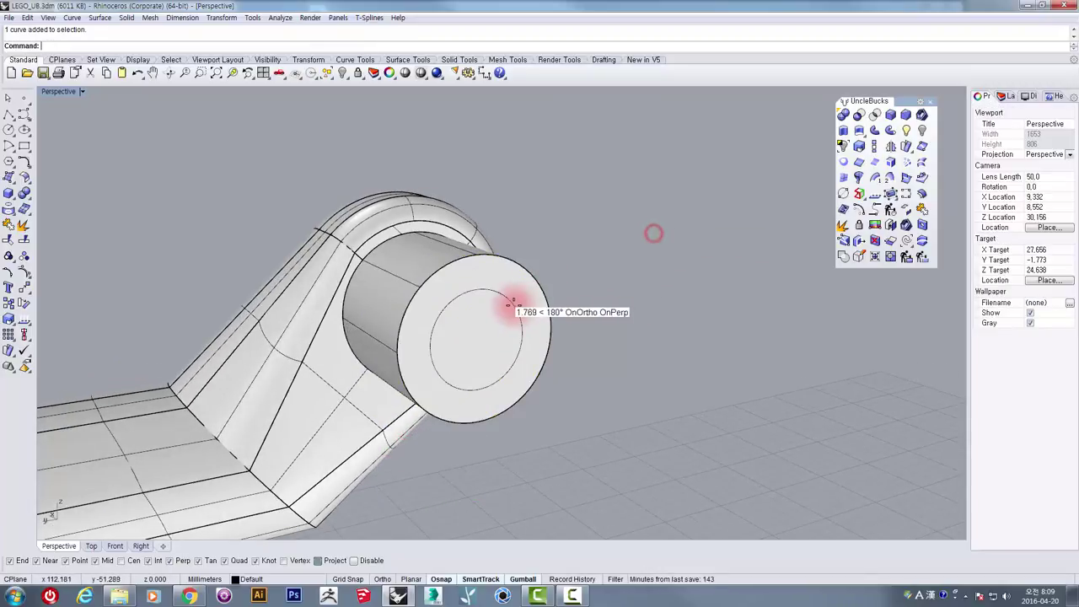
click(513, 301)
click(546, 335)
right_drag(536, 327, 506, 301)
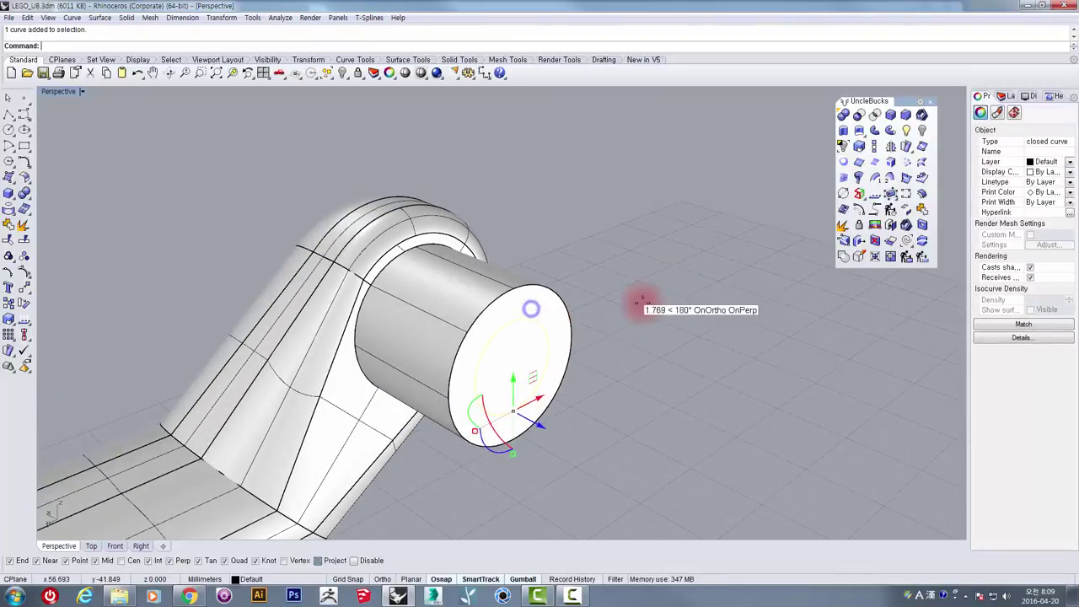
click(843, 130)
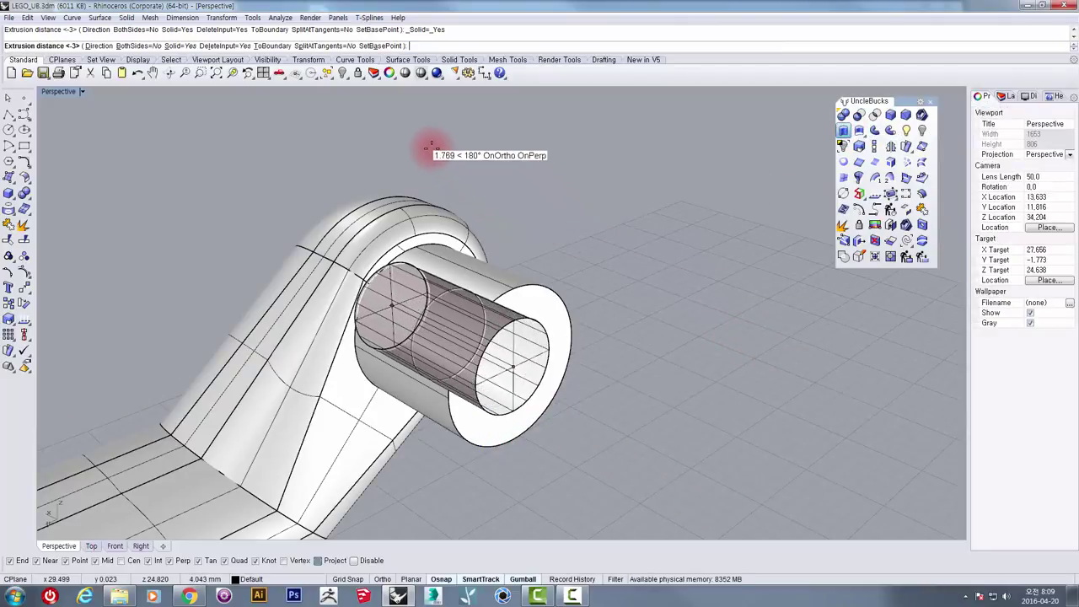
click(226, 139)
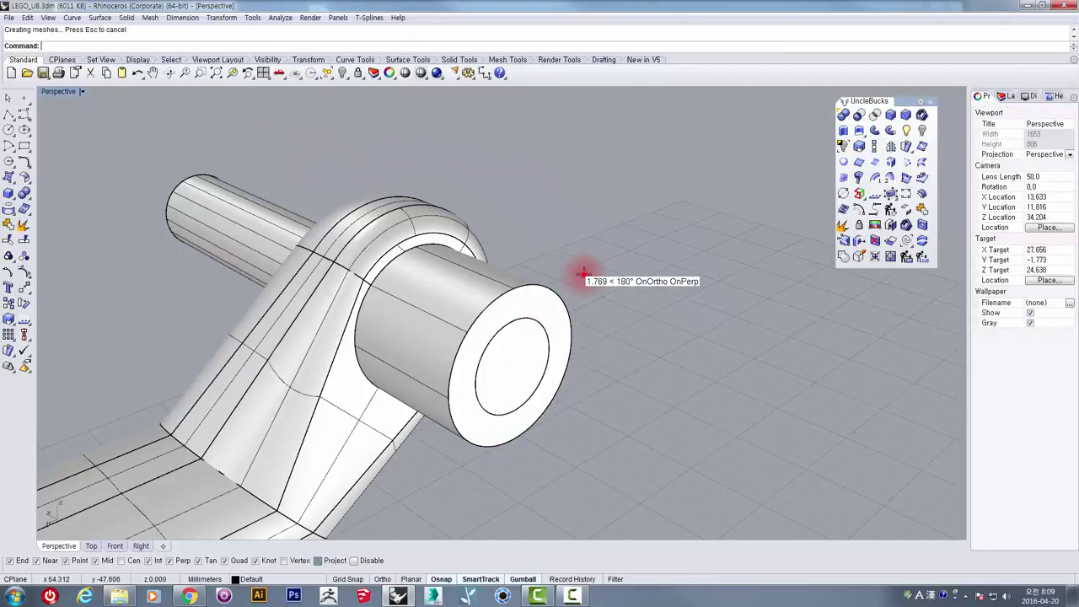
- Subtract the inner cylinder from the peg with Boolean Difference to hollow it out
click(583, 274)
click(858, 116)
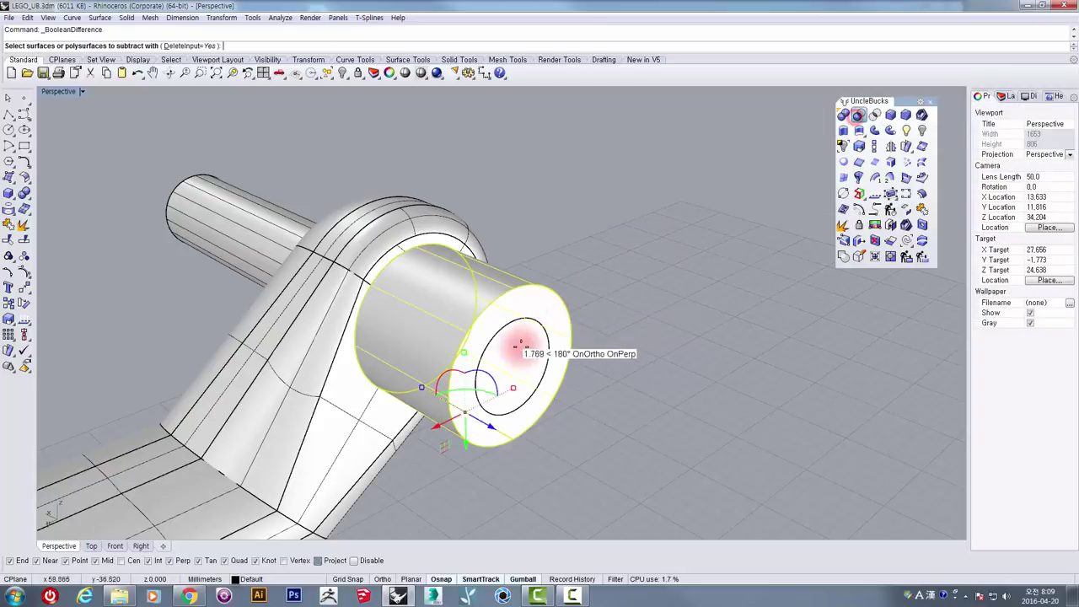
click(510, 342)
right_click(637, 289)
- Fillet the outer rim edge at the hollow peg's free end with a 0.5 mm radius
click(538, 341)
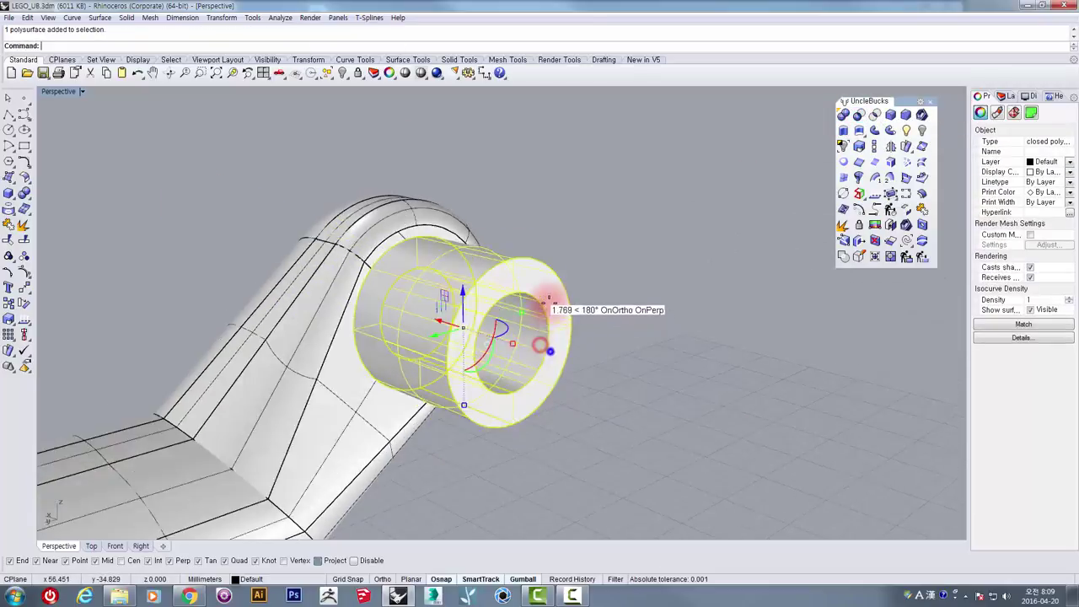
mouse_move(475, 306)
right_down()
mouse_move(414, 289)
mouse_move(511, 309)
mouse_move(452, 313)
mouse_move(475, 307)
right_up()
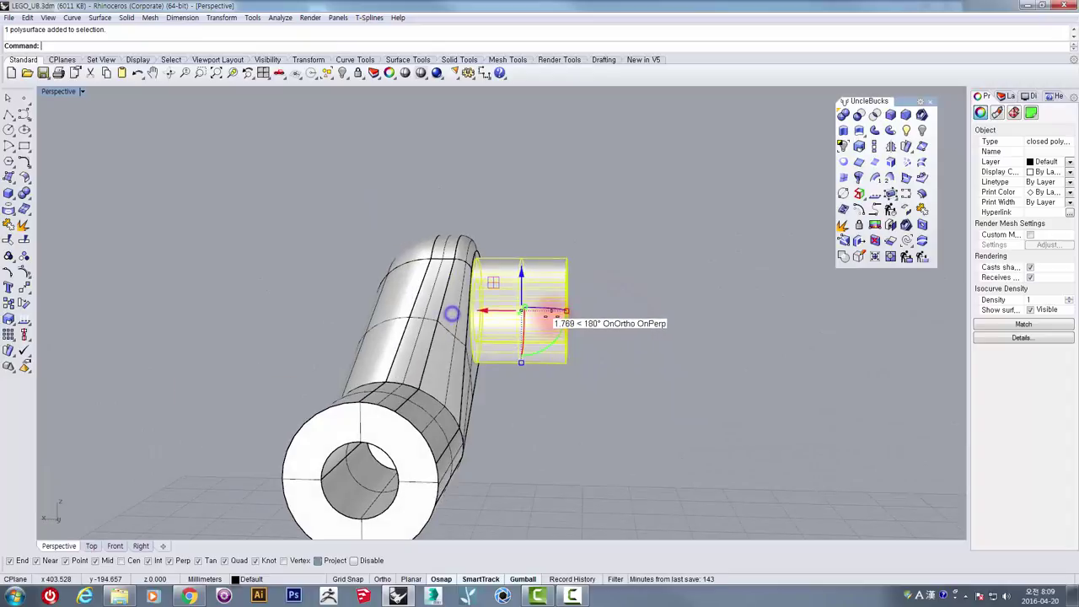
double_click(54, 91)
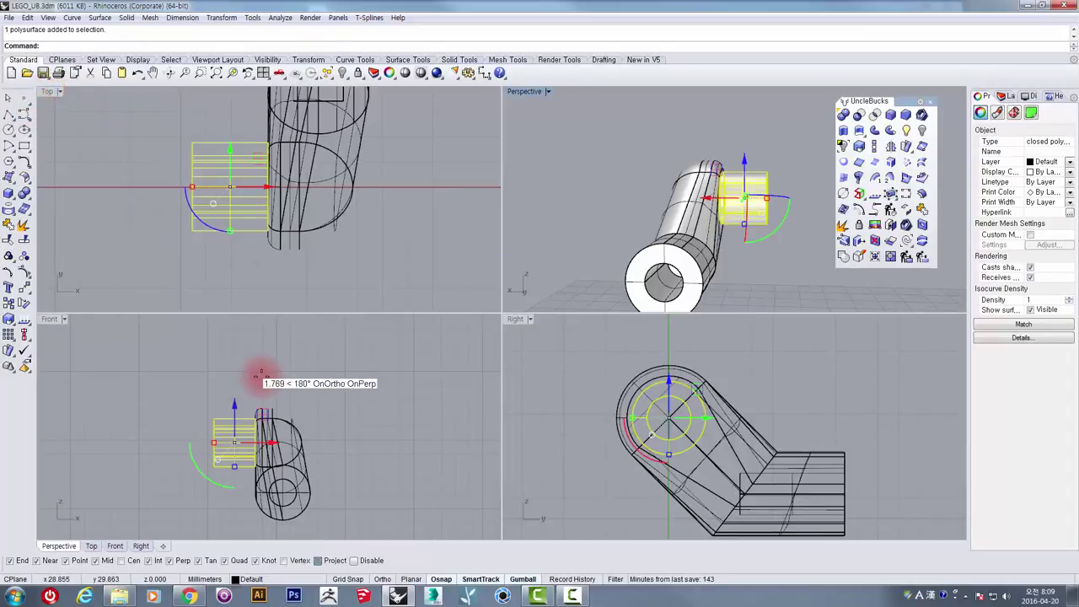
right_drag(251, 436, 262, 395)
scroll(138, 371, up, 4)
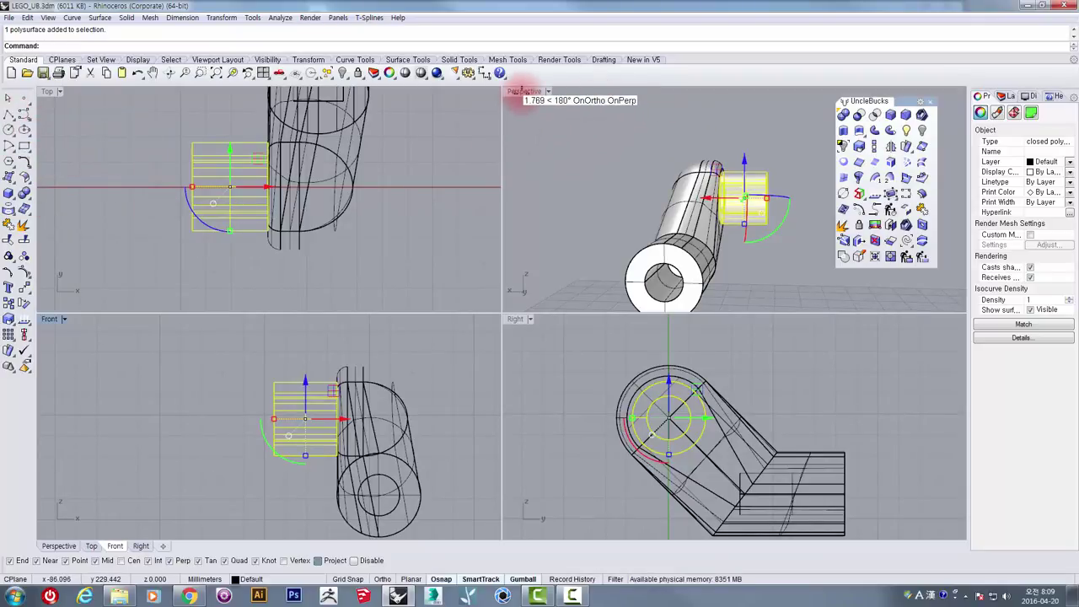
double_click(520, 91)
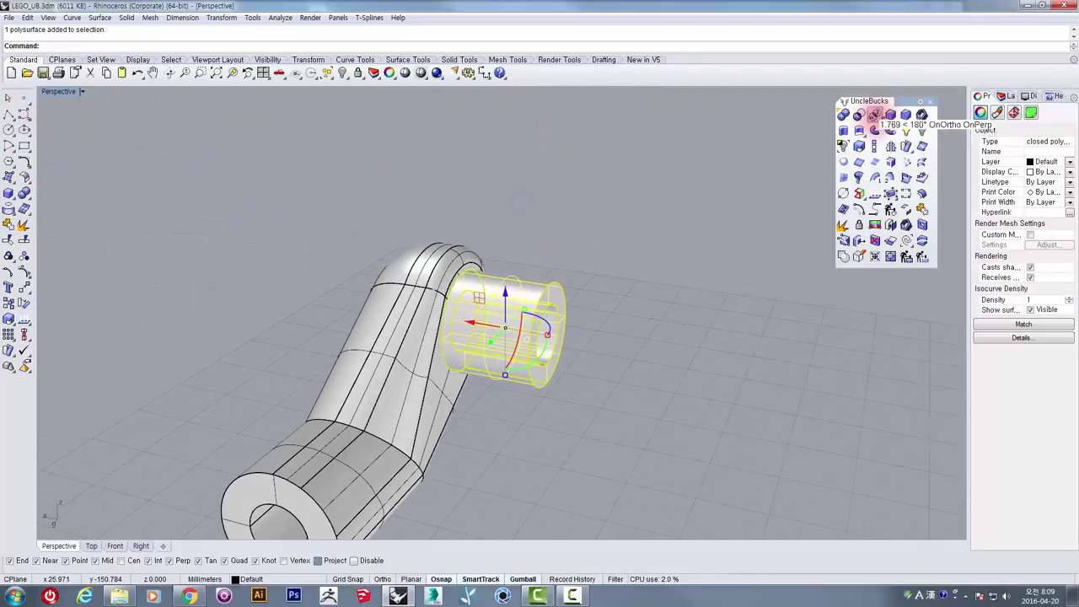
click(874, 115)
scroll(535, 283, up, 2)
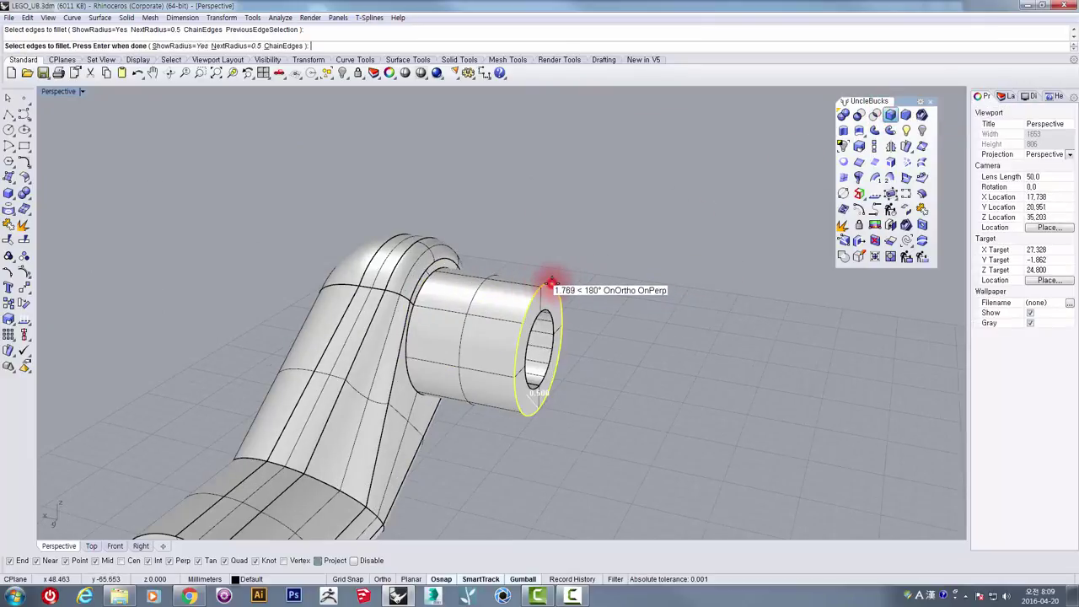
key(Return)
key(Return)
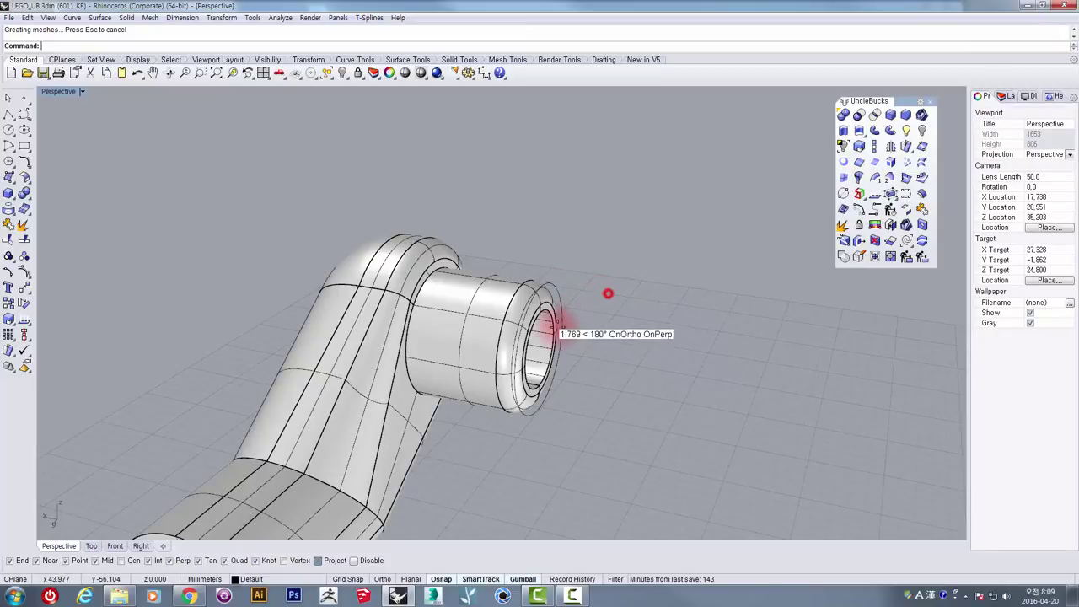
- Draw a long, flat rectangle in the Front view beside the peg's free end
right_drag(557, 326, 464, 297)
click(465, 296)
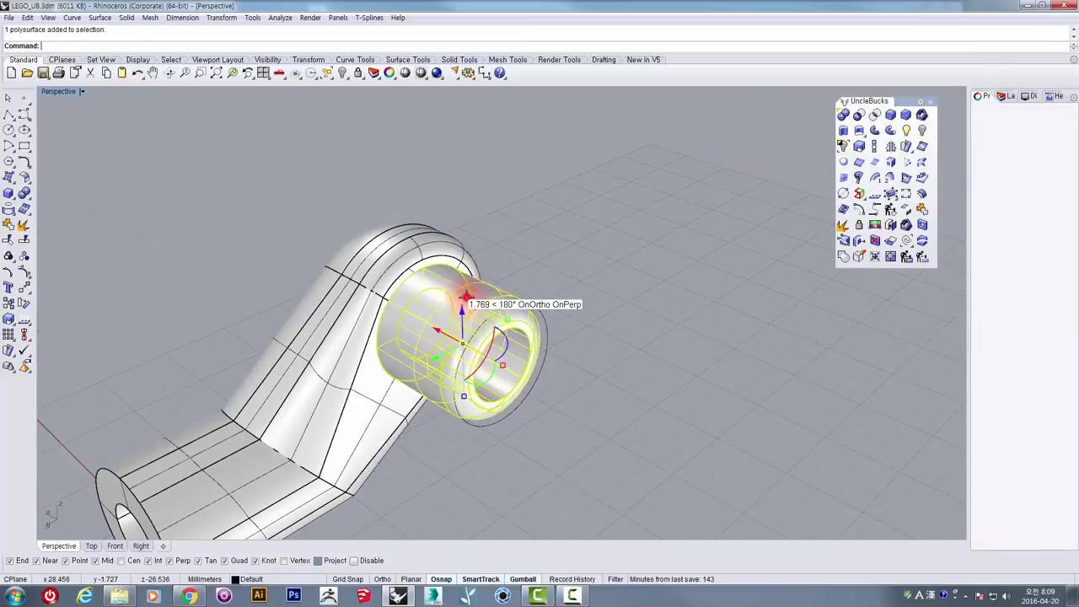
double_click(44, 91)
click(297, 409)
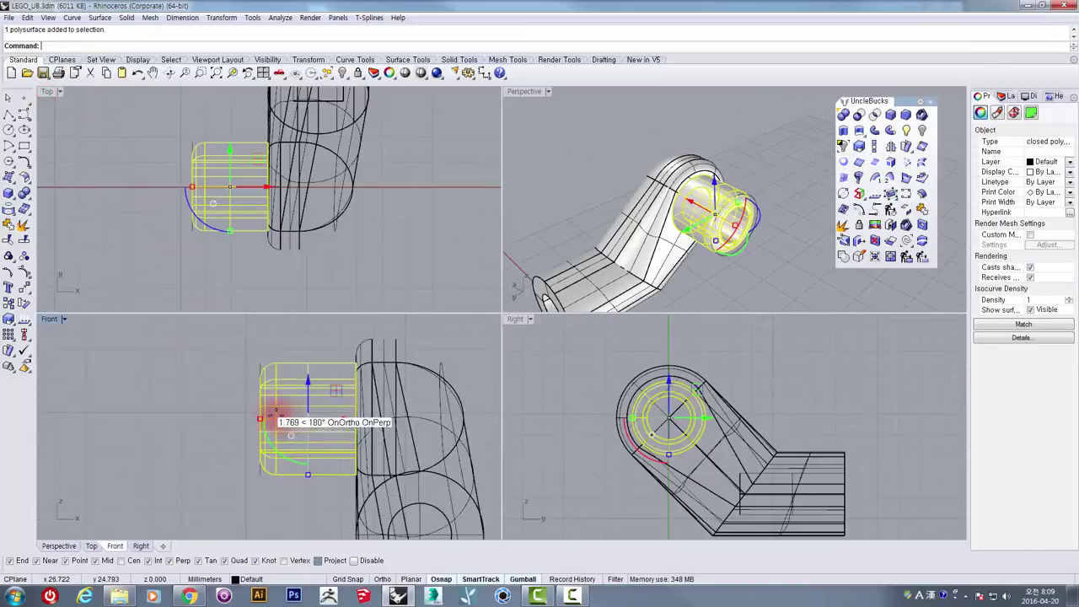
click(22, 145)
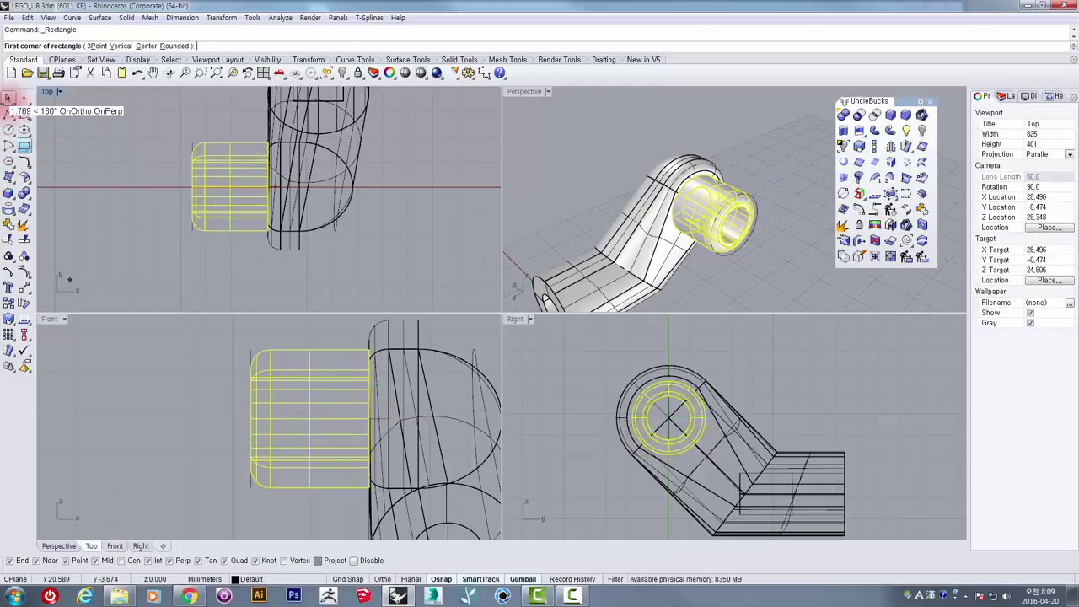
click(68, 401)
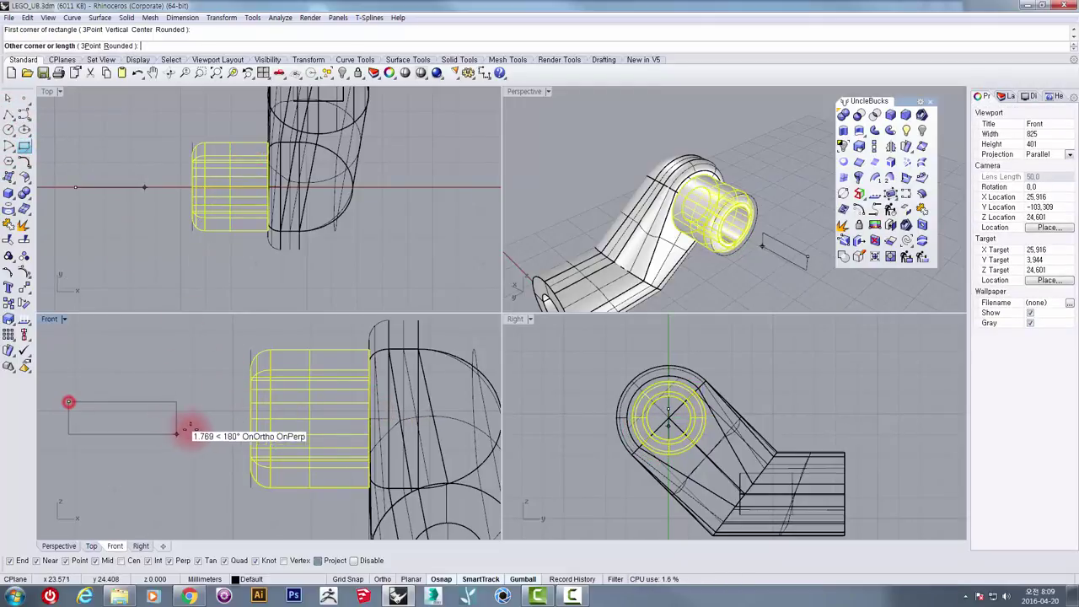
click(221, 435)
- Move the rectangle from its inner short edge to the junction of peg and arm, so it spans the peg's full length
drag(211, 470, 175, 386)
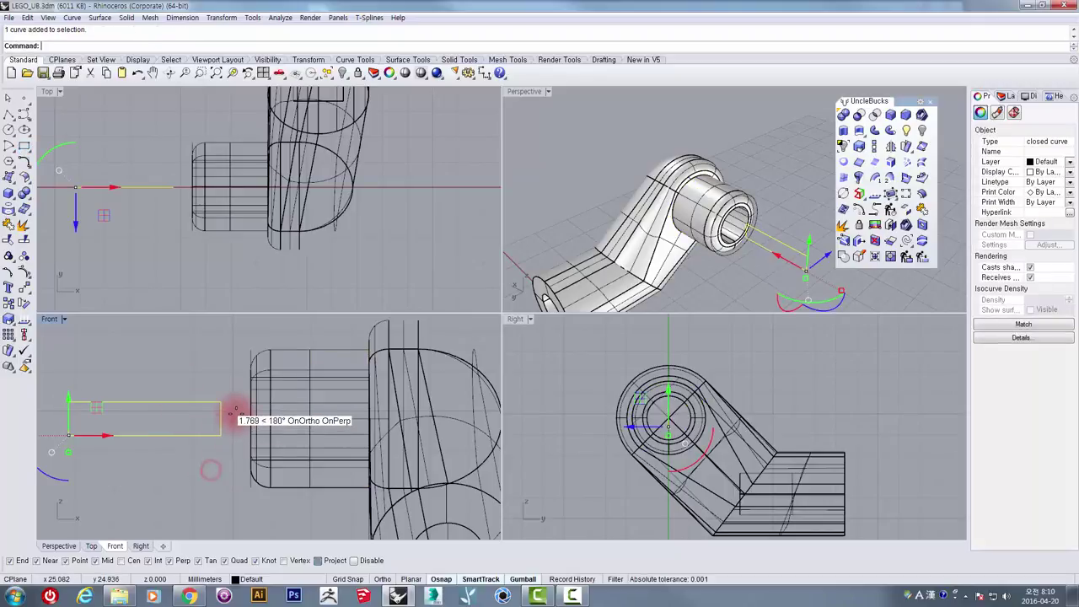
scroll(235, 414, up, 2)
right_drag(236, 414, 234, 426)
text(m)
key(space)
click(219, 430)
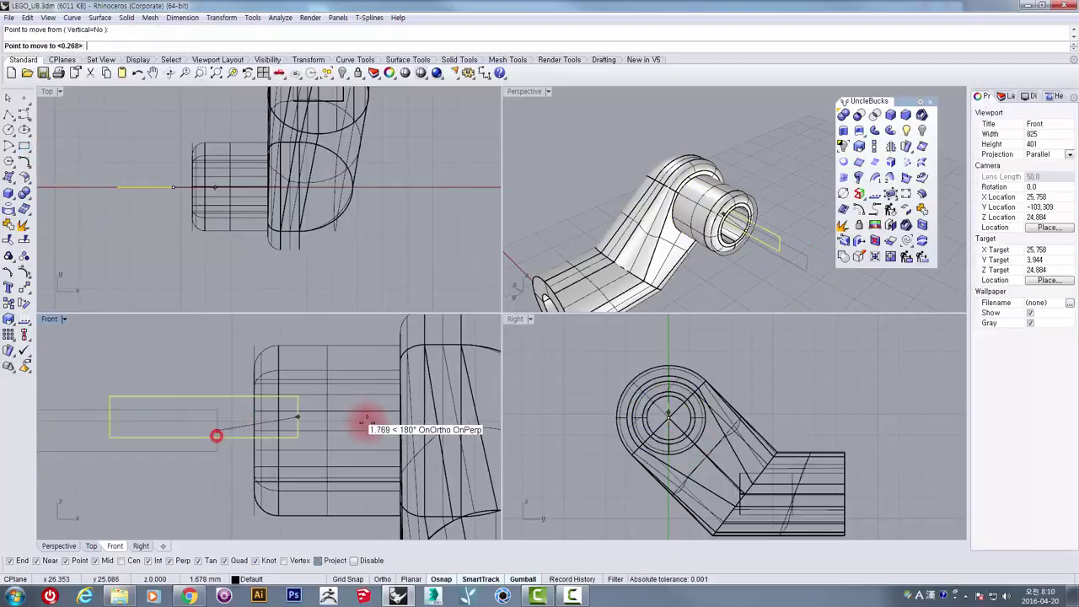
click(395, 429)
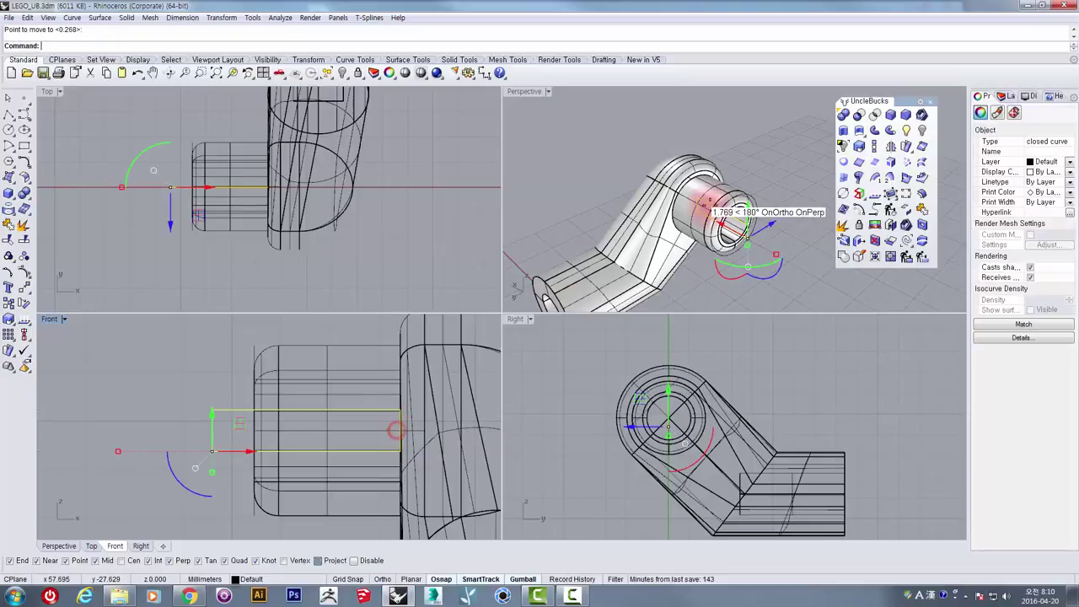
- Extrude the rectangle into a solid slab and shift it sideways so it crosses the peg's full width
double_click(505, 88)
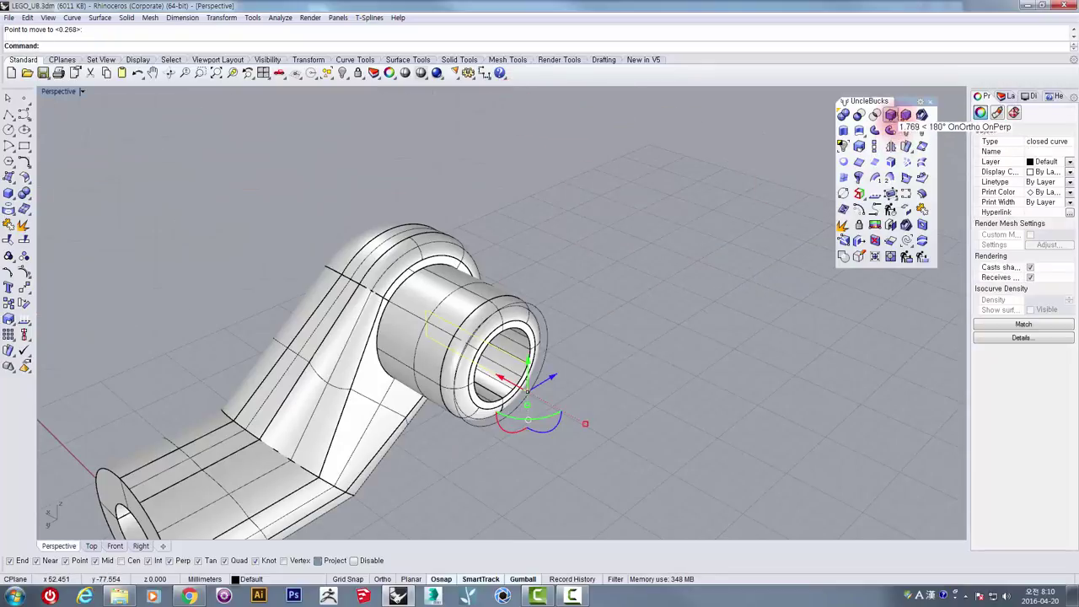
click(844, 131)
click(728, 248)
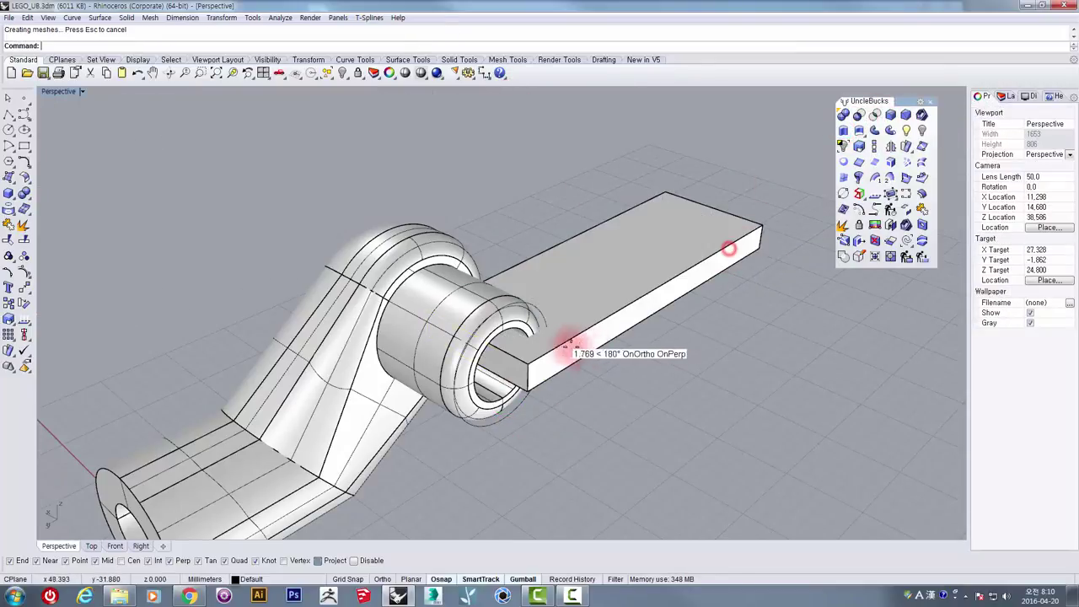
right_drag(569, 346, 485, 371)
click(460, 298)
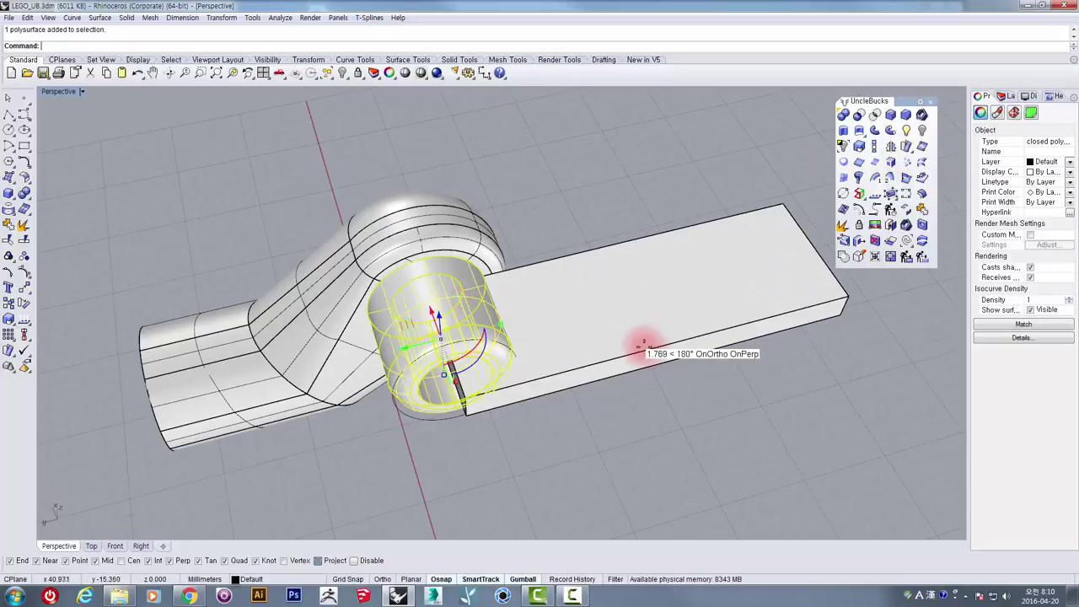
drag(661, 359, 778, 330)
- Subtract the slab from the hollow peg with Boolean Difference to cut a slot through it
click(425, 269)
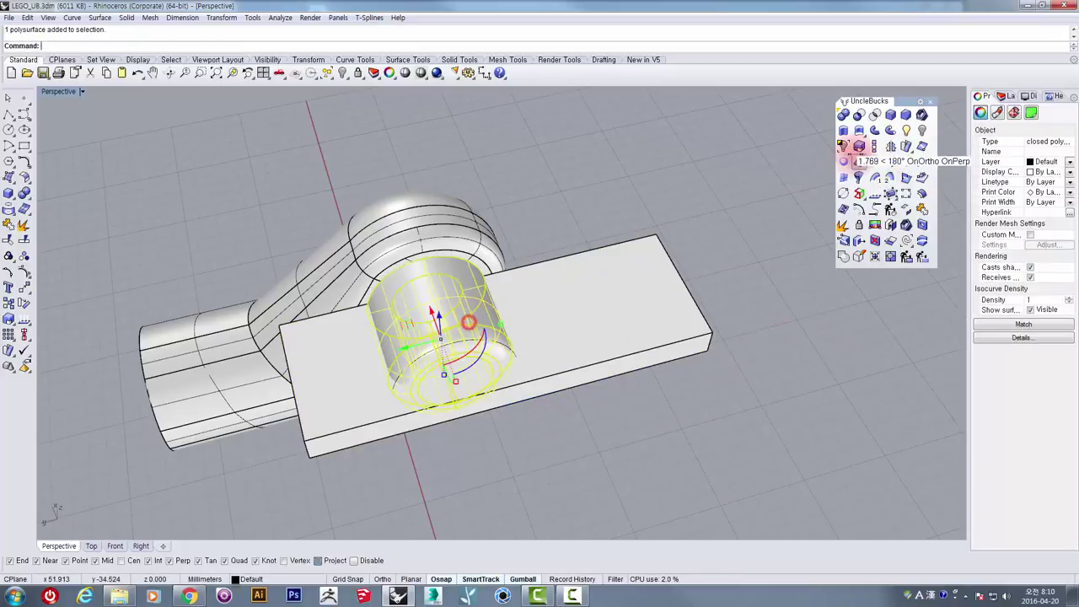
click(857, 115)
click(689, 335)
right_click(578, 445)
right_drag(578, 445, 520, 419)
- Combine the arm and the slotted peg halves into a single polysurface with Boolean Union
drag(520, 419, 433, 205)
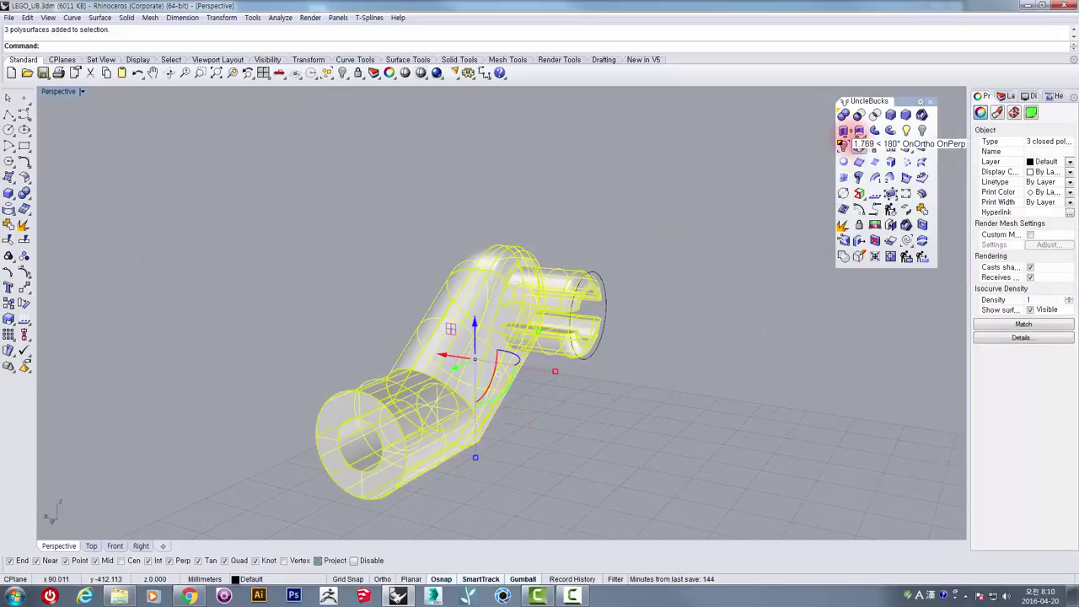
click(590, 270)
right_drag(590, 270, 573, 362)
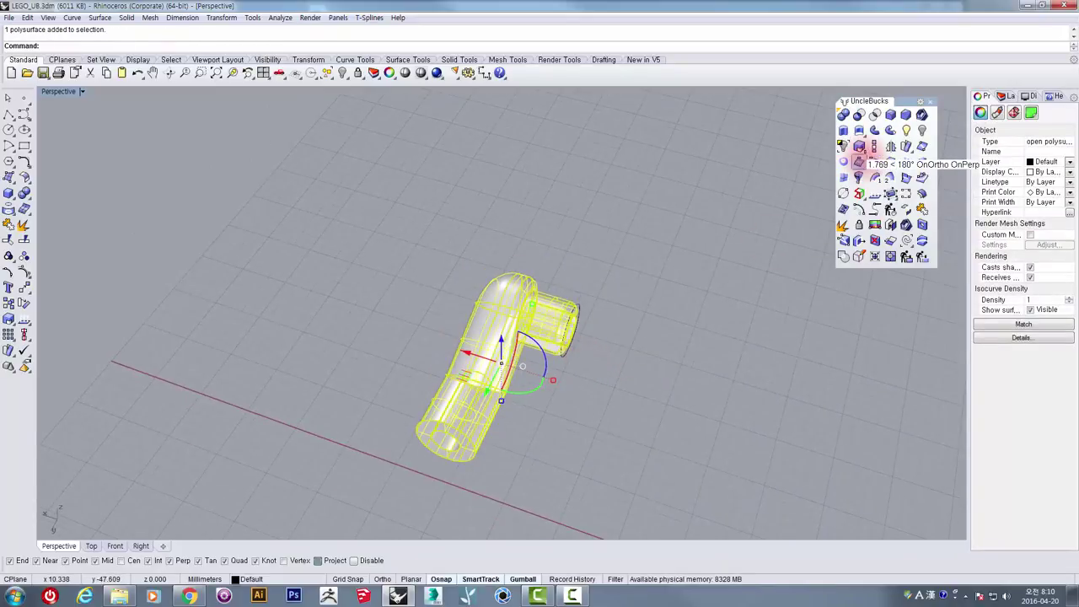
- Move the arm together with its hand over to the side of the torso
right_drag(808, 184, 396, 489)
shift+click(399, 488)
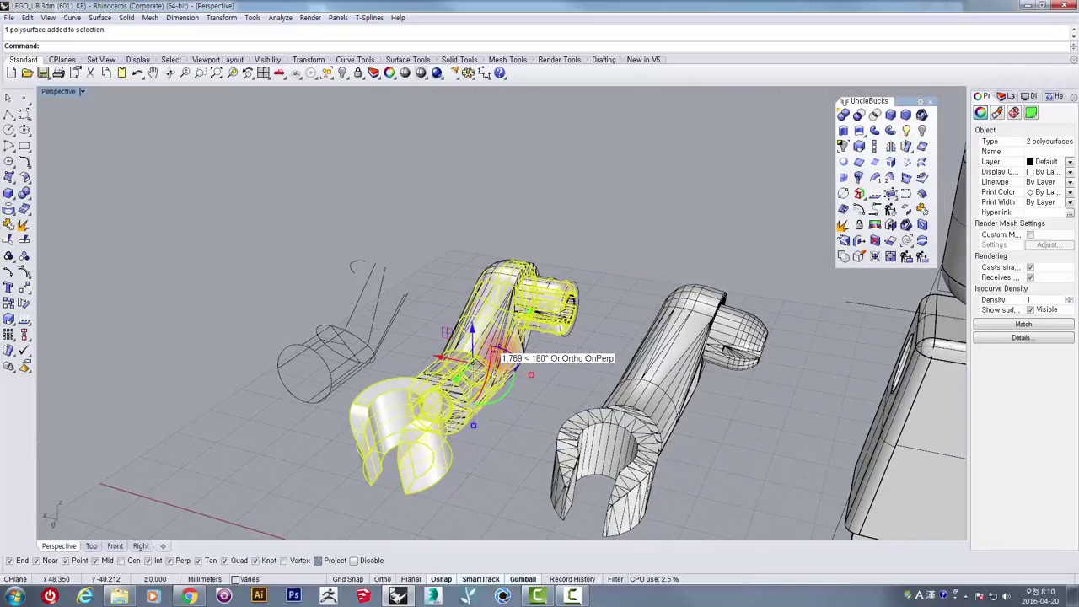
drag(453, 361, 805, 498)
- Rotate the arm and hand in the Front view about the point where the peg's slot crosses the torso's slanted side
right_drag(807, 337, 81, 92)
double_click(60, 93)
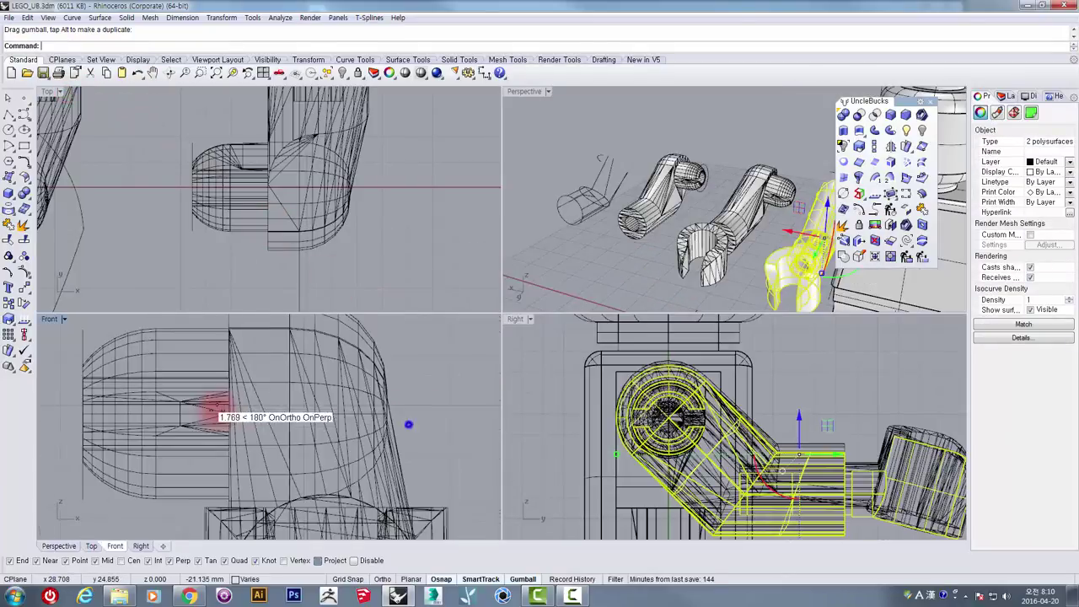
scroll(215, 413, down, 5)
scroll(206, 419, up, 6)
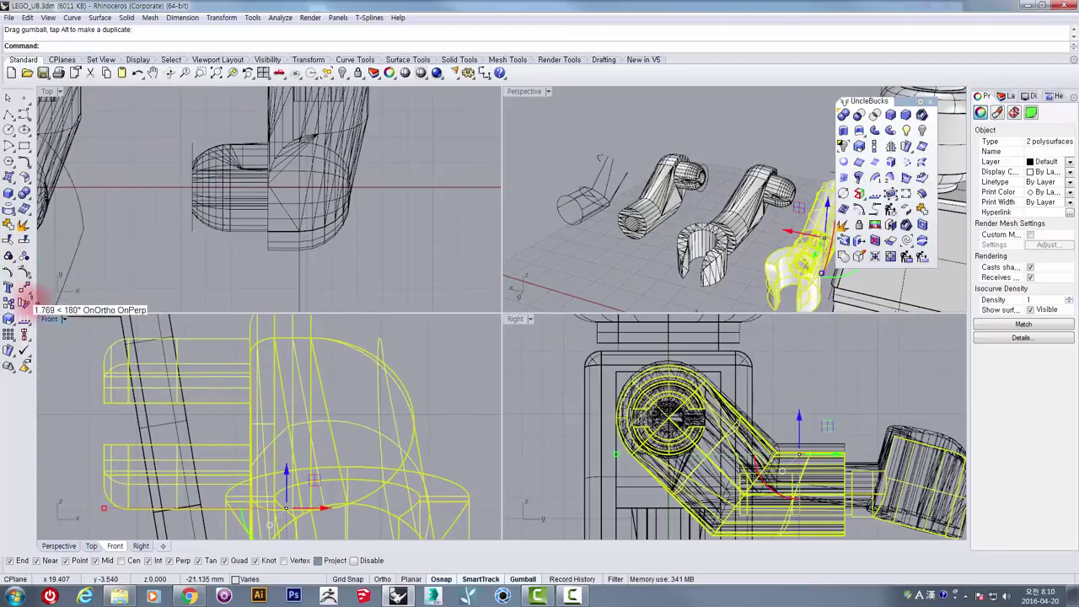
click(24, 302)
right_drag(113, 387, 179, 365)
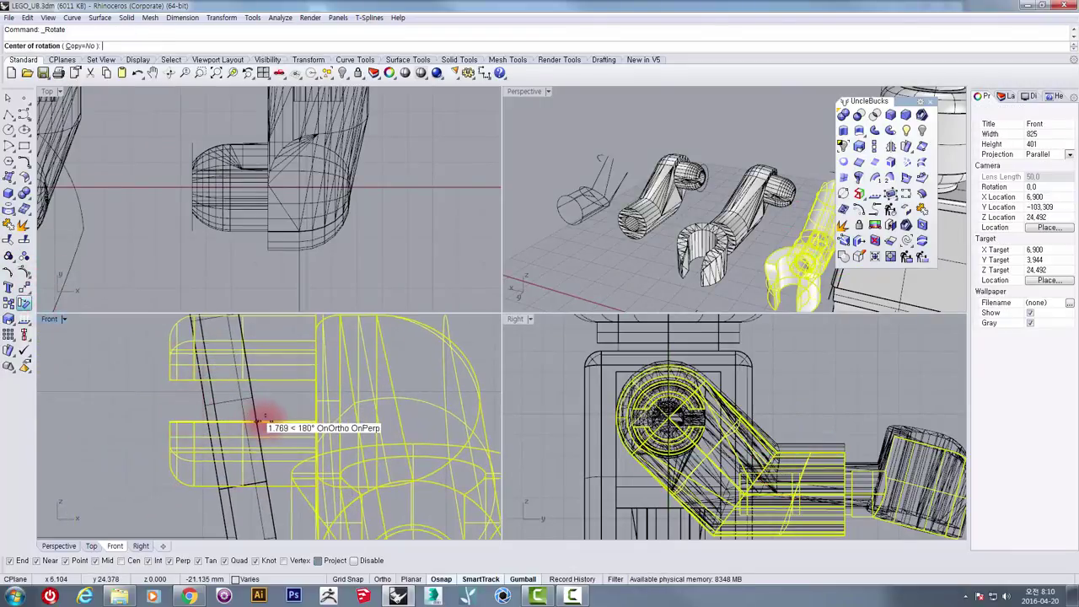
click(256, 424)
scroll(255, 381, up, 2)
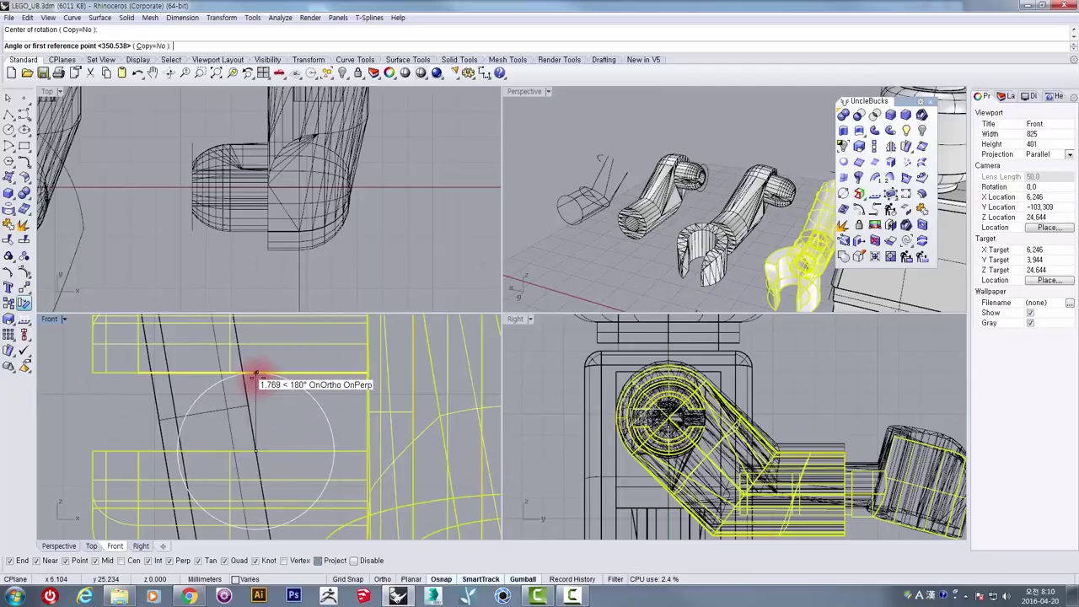